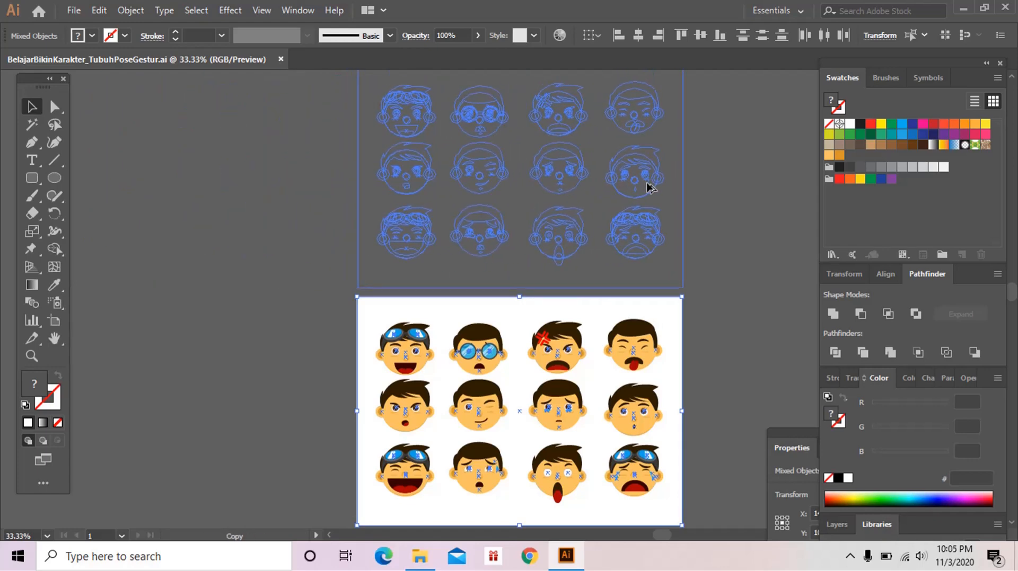
# Step: Delete the twelve face drawings from the lower artboard, keeping its white background
pyautogui.click(696, 289)
pyautogui.moveTo(438, 346); pyautogui.dragTo(425, 336)
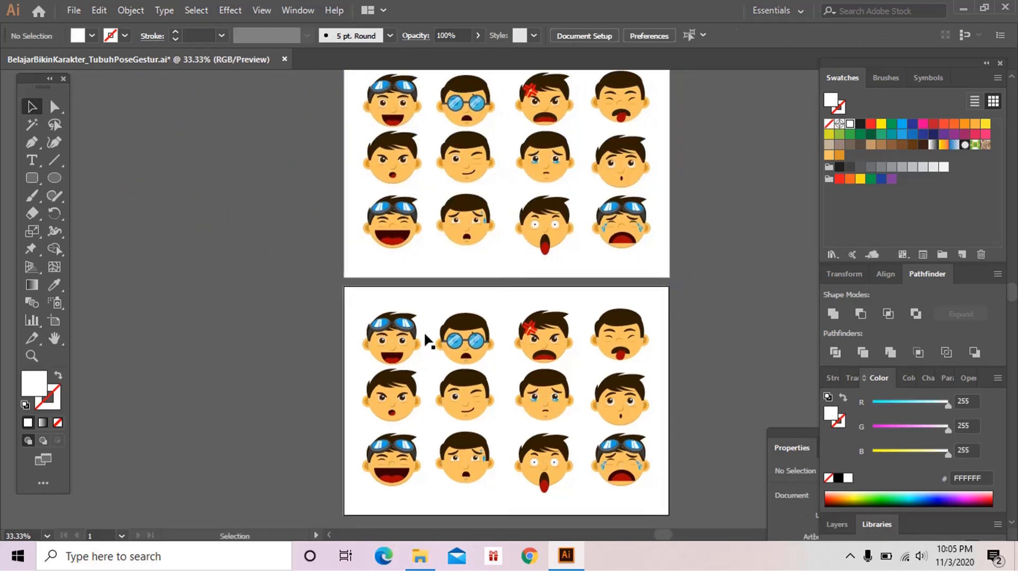
pyautogui.moveTo(340, 307); pyautogui.dragTo(660, 435)
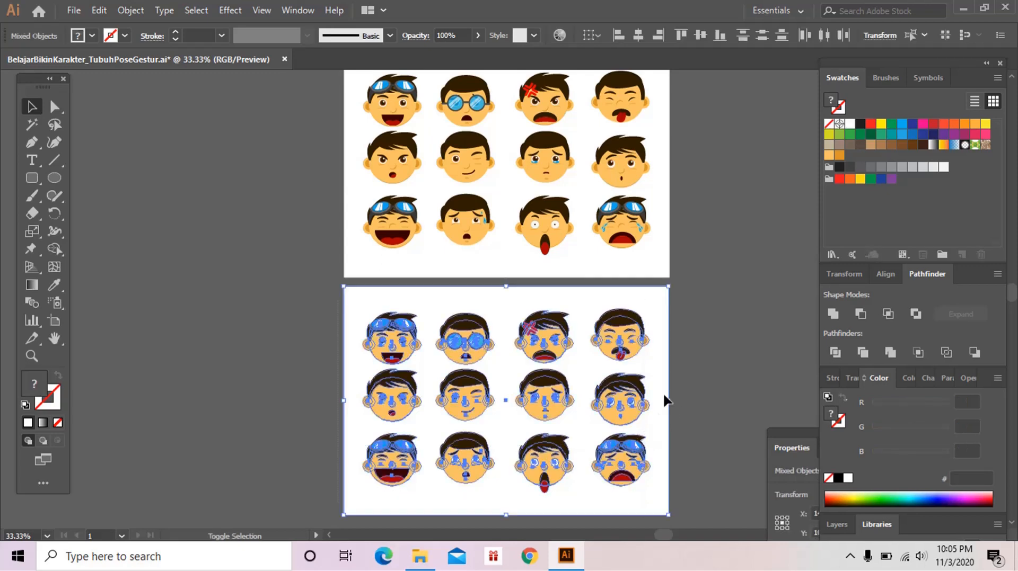
pyautogui.press('Delete')
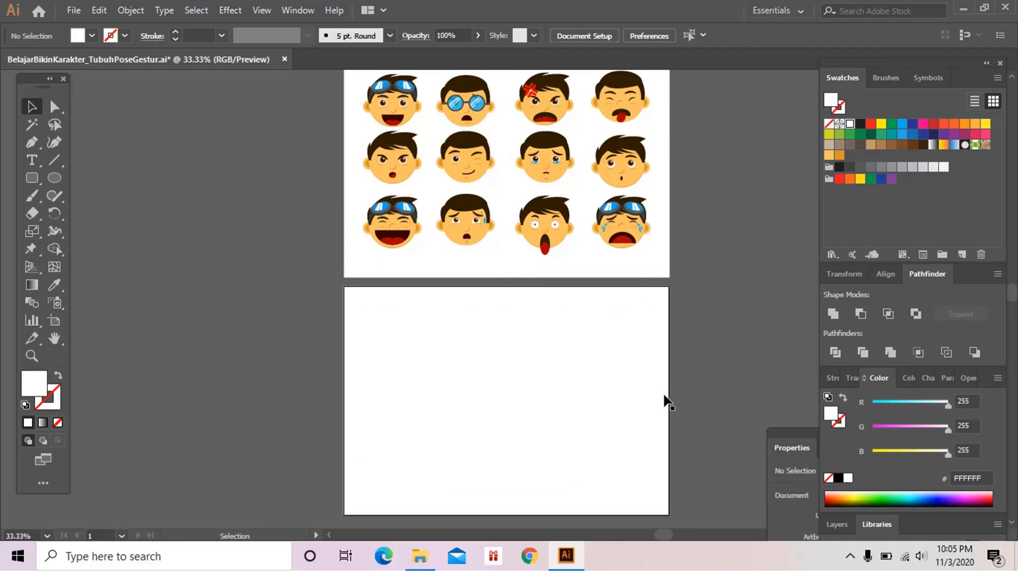
# Step: Draw a circle with no fill and a 020000 stroke in the upper middle of the blank artboard as the head
pyautogui.moveTo(541, 346); pyautogui.dragTo(516, 349)
pyautogui.press('z')
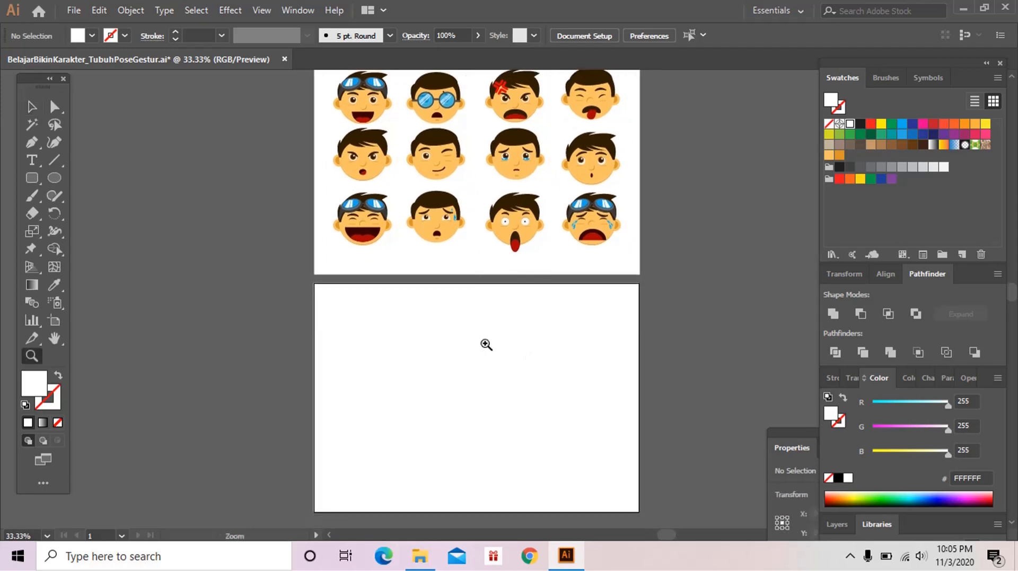
pyautogui.click(485, 345)
pyautogui.click(485, 345)
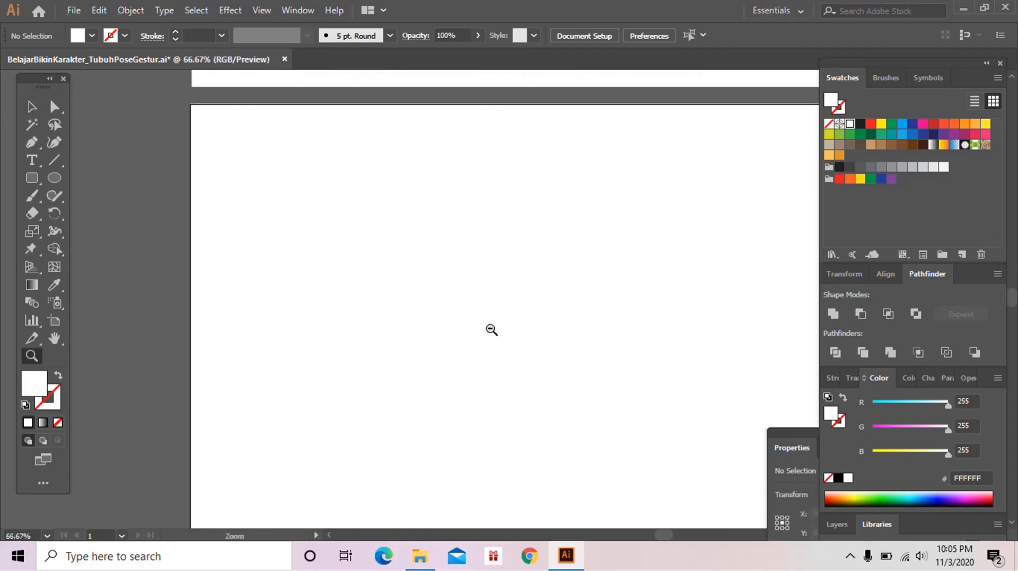
pyautogui.keyDown('alt'); pyautogui.click(491, 331); pyautogui.keyUp('alt')
pyautogui.moveTo(547, 330); pyautogui.dragTo(481, 433)
pyautogui.moveTo(491, 373); pyautogui.dragTo(459, 251)
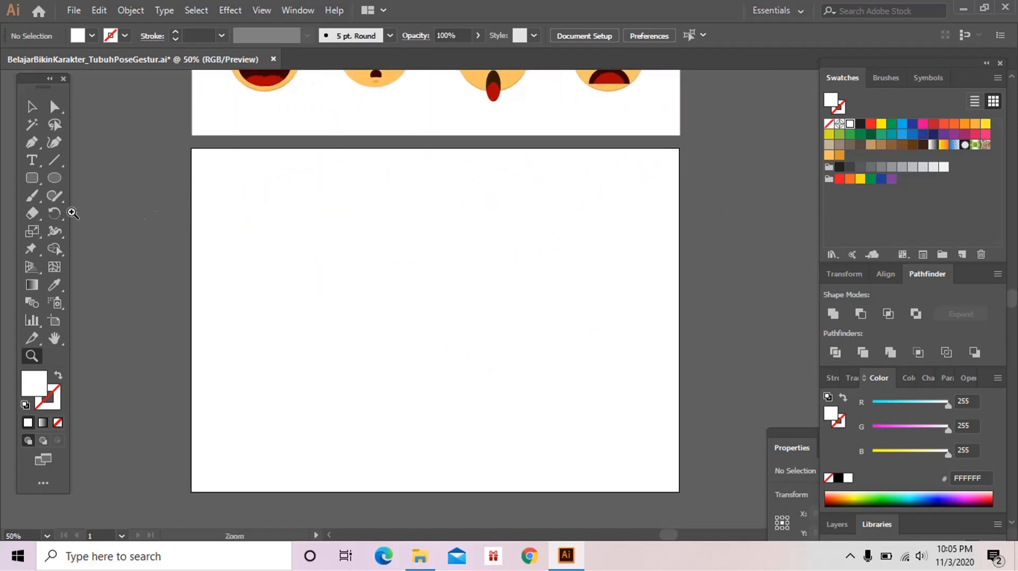
pyautogui.click(54, 178)
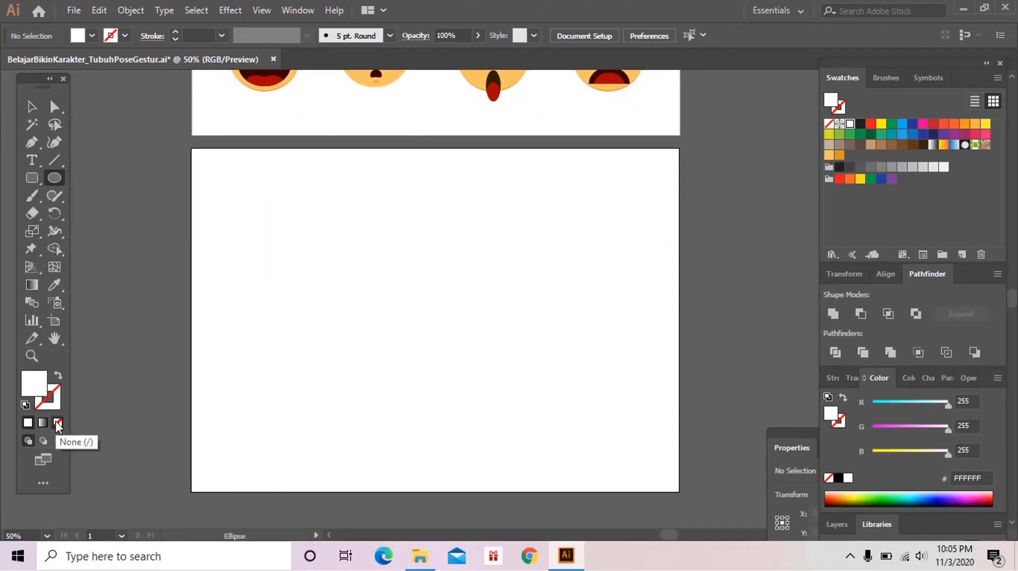
pyautogui.click(58, 423)
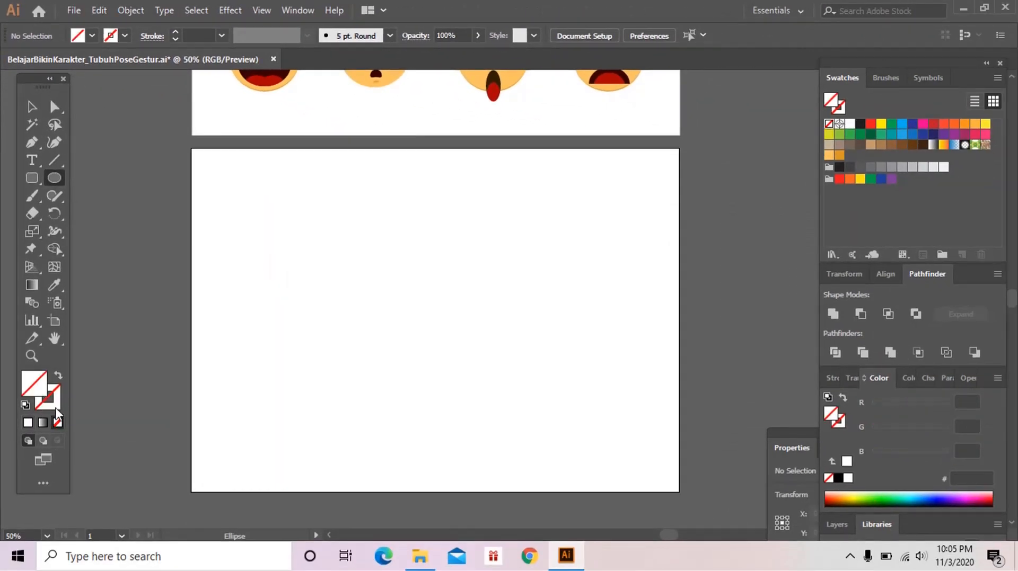
pyautogui.doubleClick(55, 408)
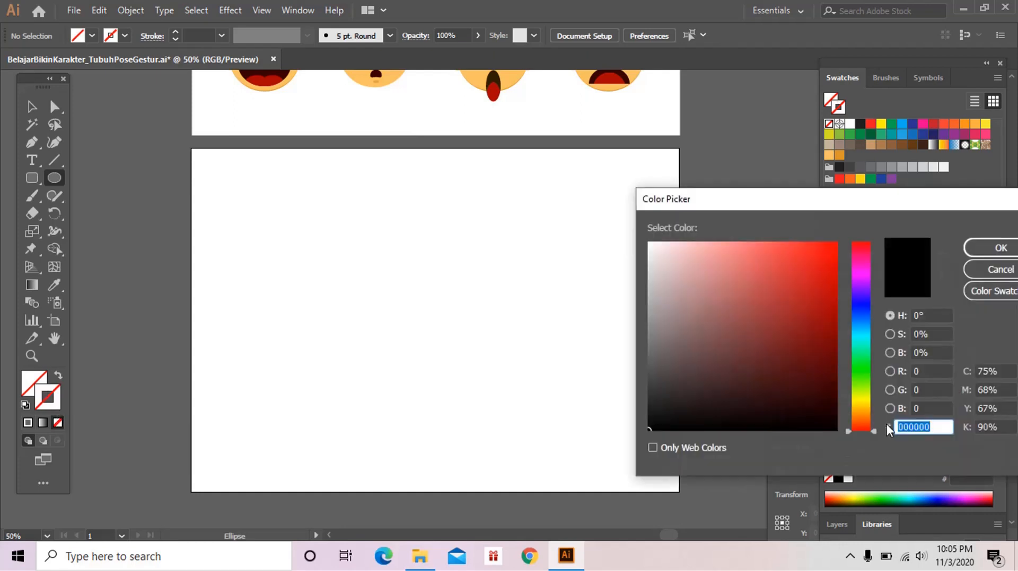
pyautogui.click(832, 428)
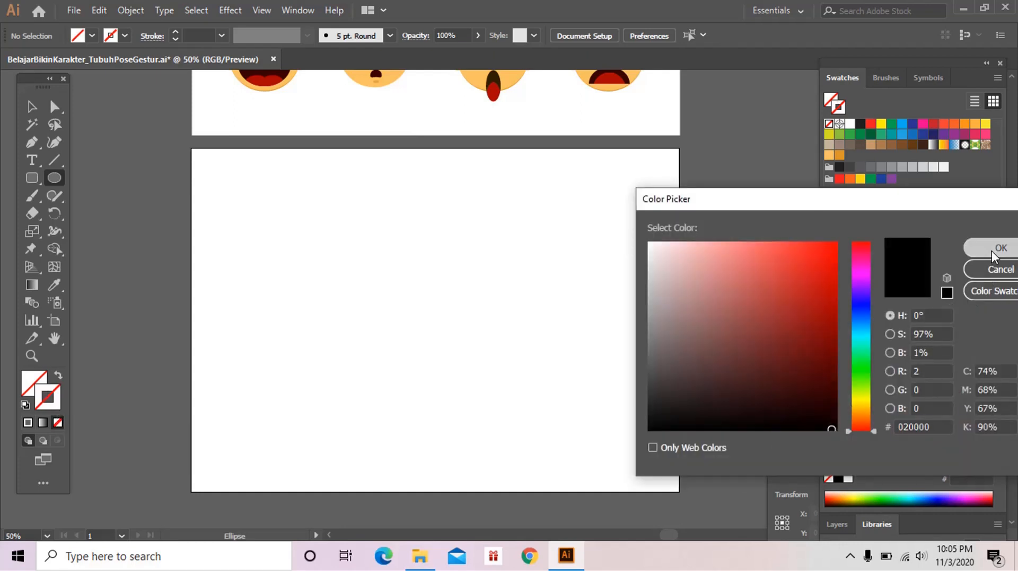
pyautogui.click(989, 250)
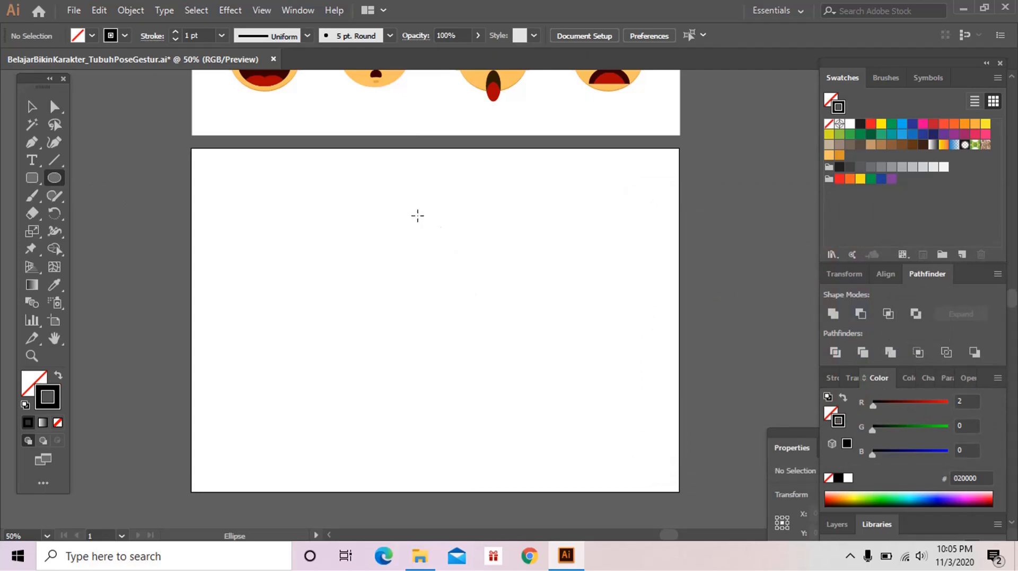
pyautogui.moveTo(410, 199); pyautogui.dragTo(455, 254)
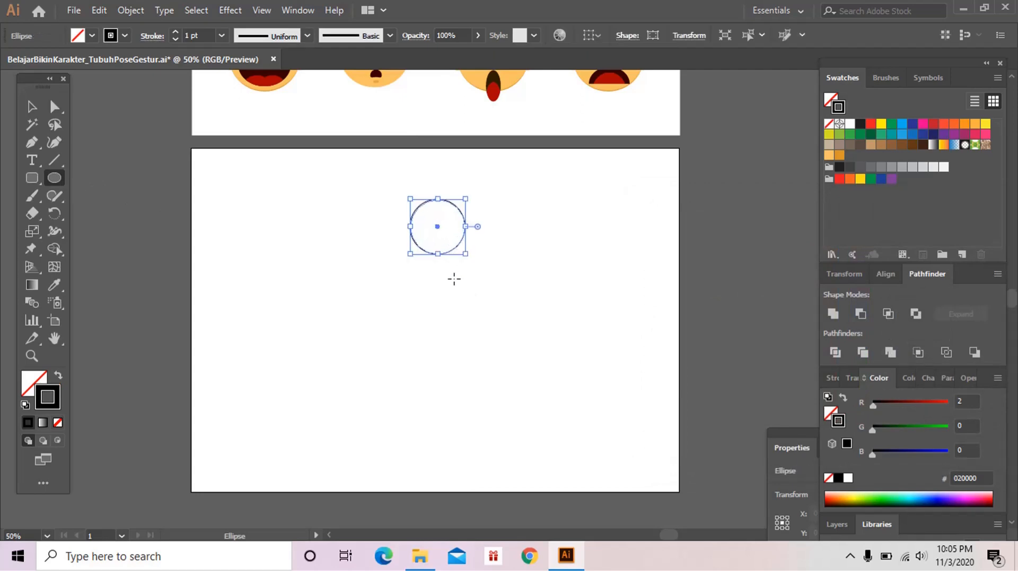
pyautogui.keyDown('ctrl'); pyautogui.click(454, 274); pyautogui.keyUp('ctrl')
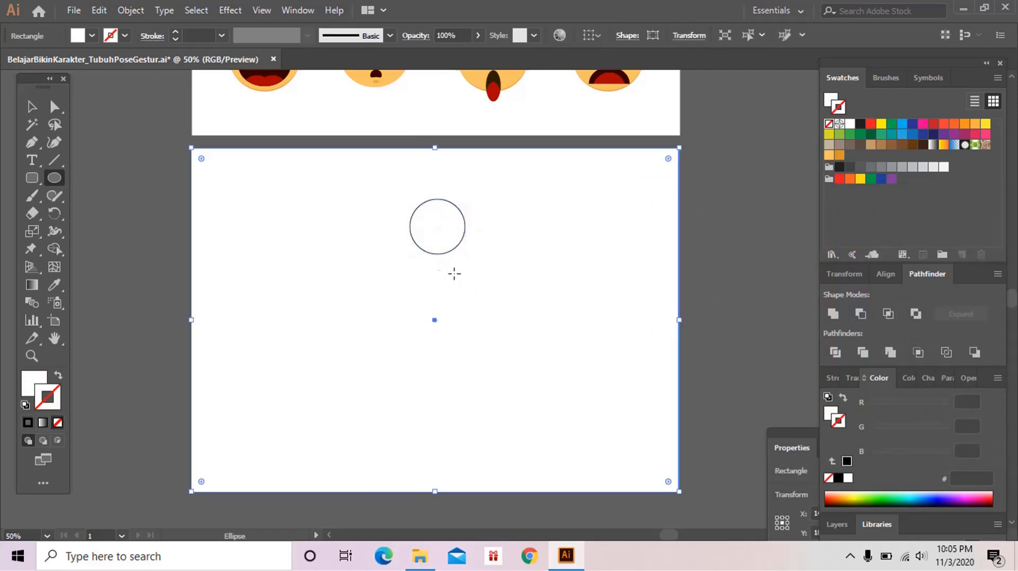
pyautogui.hotkey('ctrl', 'shift', 'a')
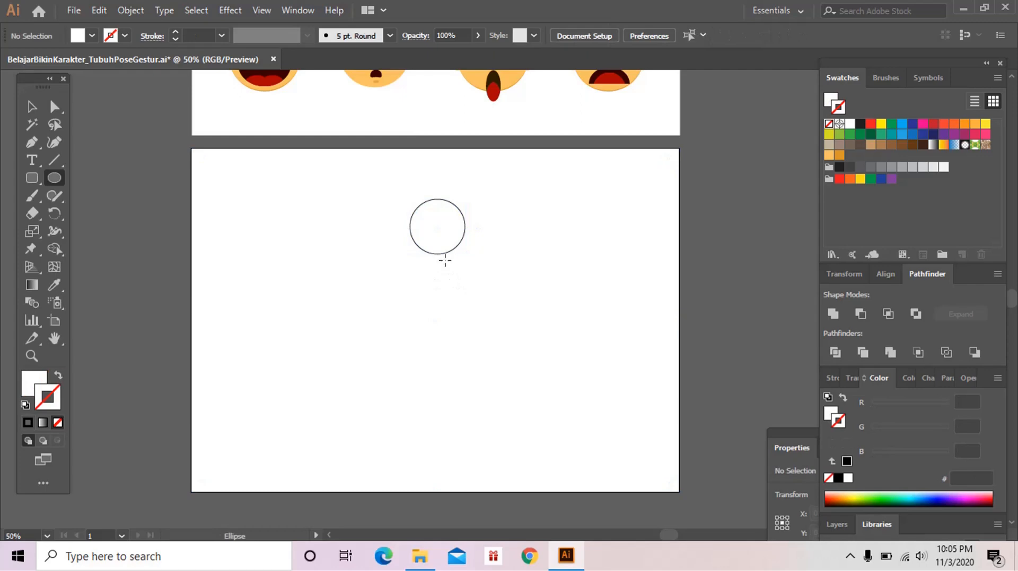
# Step: Draw a small vertical rounded rectangle across the head circle's lower edge as the neck and copy the circle's appearance onto it
pyautogui.click(35, 180)
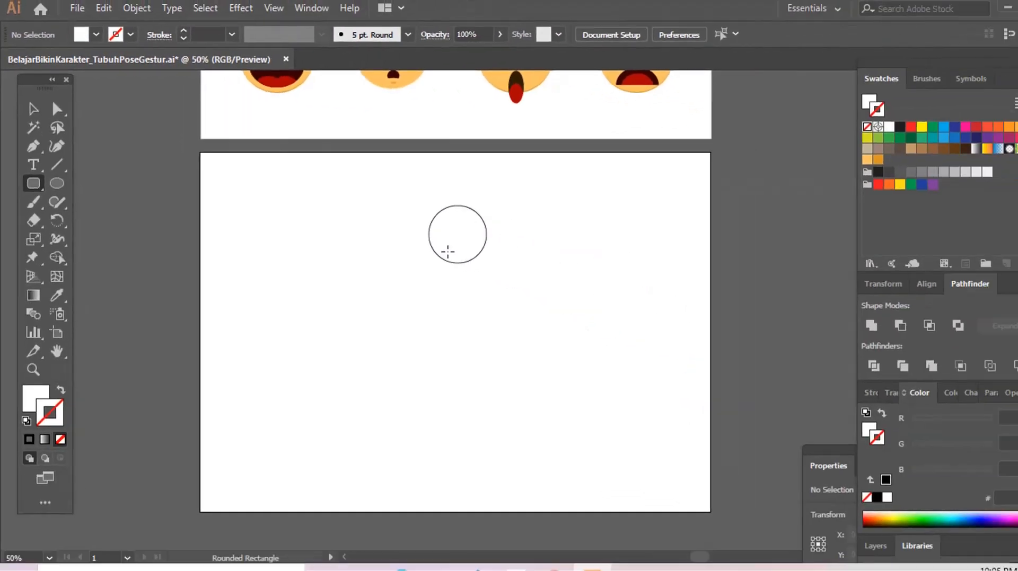
pyautogui.moveTo(448, 252); pyautogui.dragTo(464, 285)
pyautogui.moveTo(432, 252); pyautogui.dragTo(432, 253)
pyautogui.press('z')
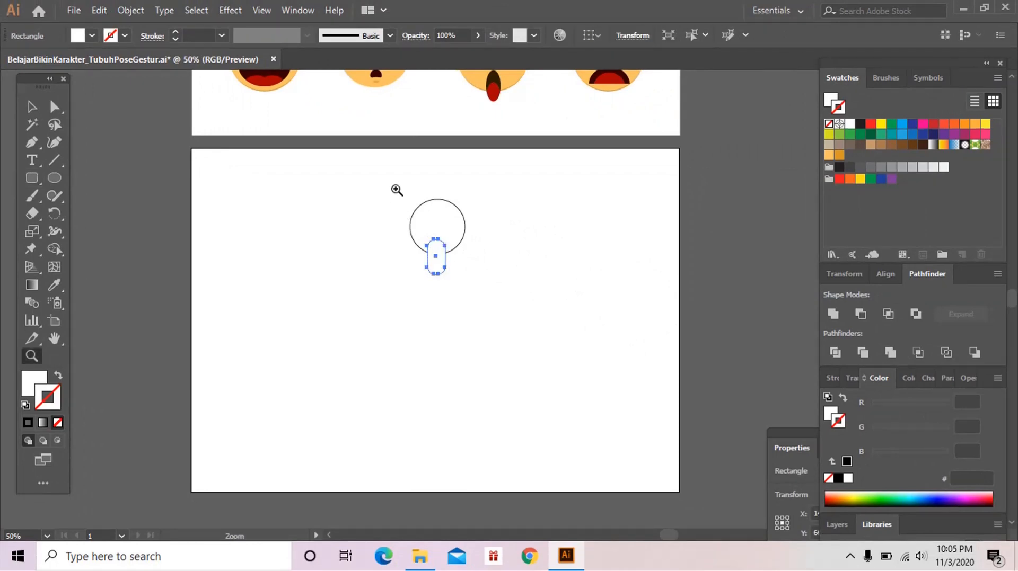
pyautogui.moveTo(396, 191); pyautogui.dragTo(508, 360)
pyautogui.press('v')
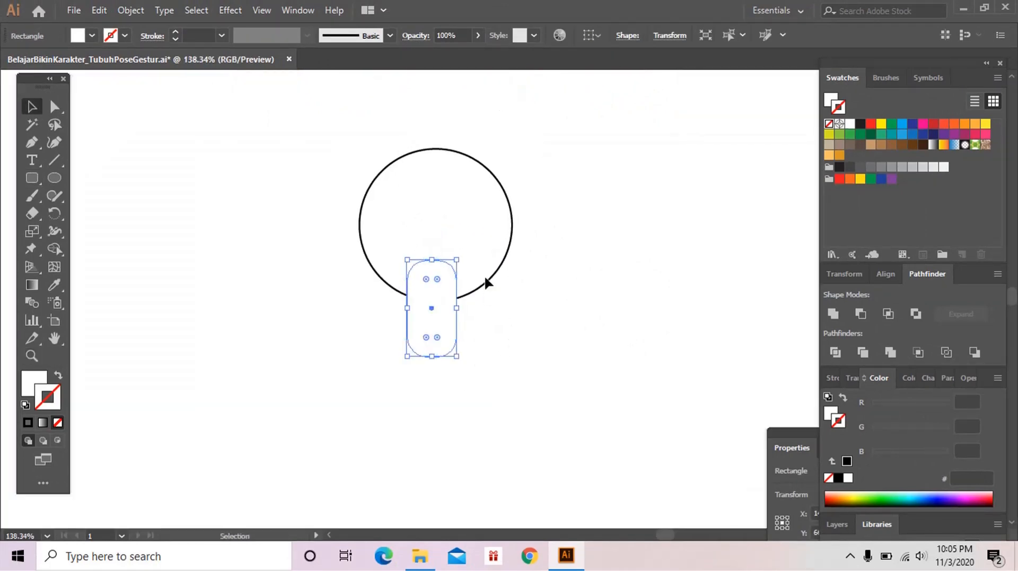
pyautogui.press('i')
pyautogui.click(511, 247)
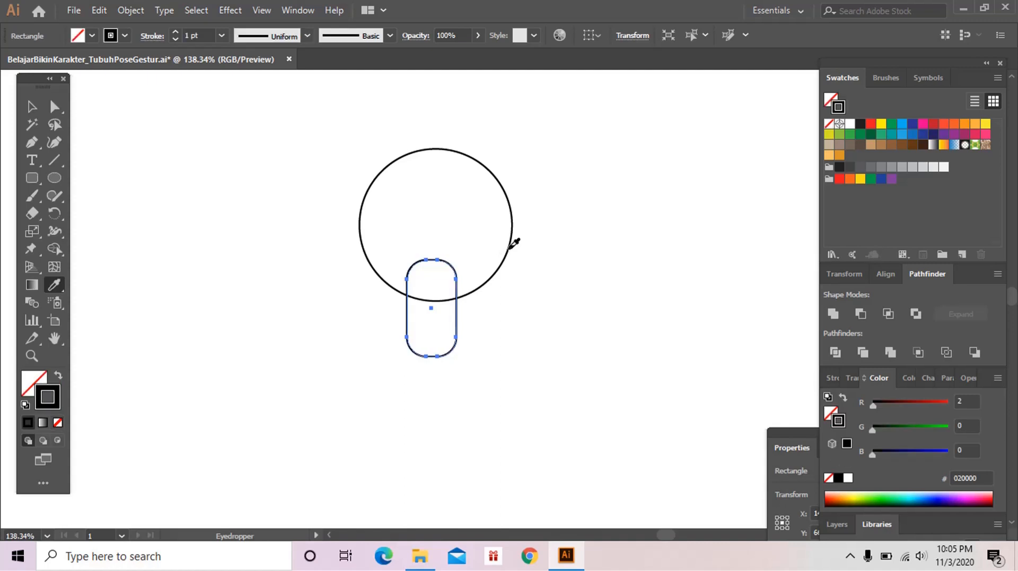
pyautogui.hotkey('ctrl', 'shift', 'a')
# Step: Round the neck's corners fully into a capsule and center it horizontally under the head circle
pyautogui.press('v')
pyautogui.moveTo(457, 311); pyautogui.dragTo(460, 305)
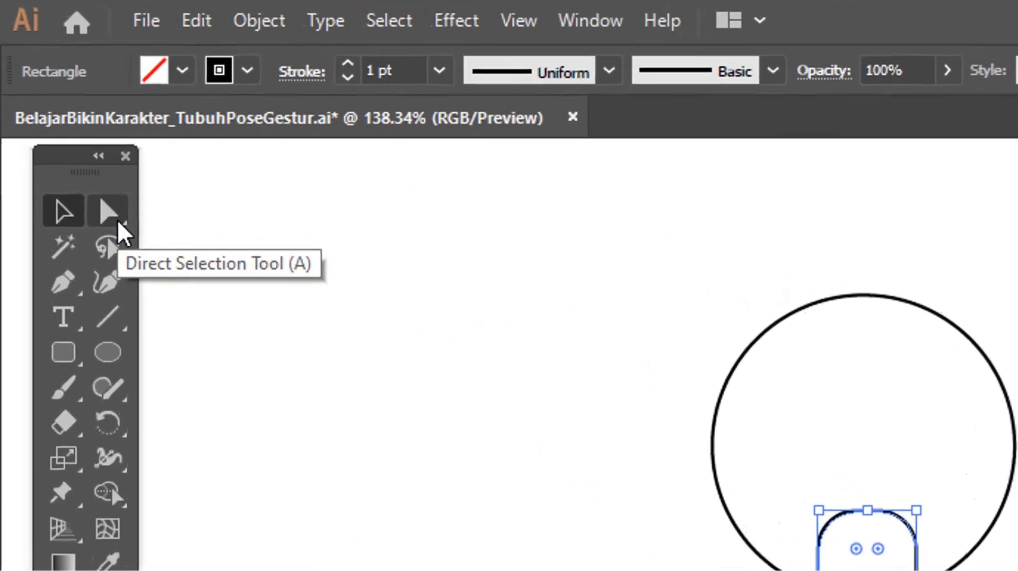
pyautogui.click(55, 107)
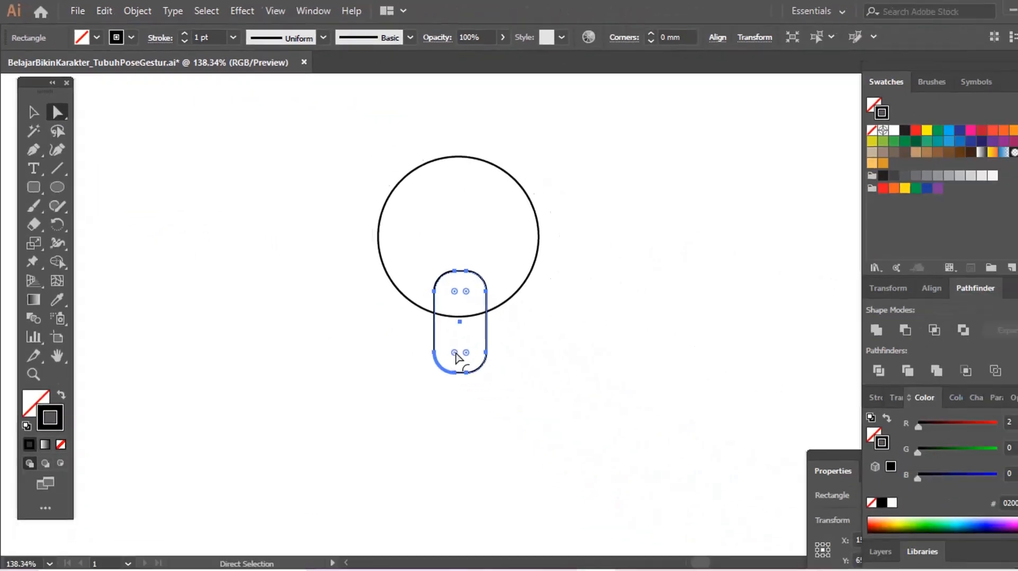
pyautogui.moveTo(433, 335); pyautogui.dragTo(484, 329)
pyautogui.click(483, 326)
pyautogui.press('v')
pyautogui.click(490, 333)
# Step: Draw a larger vertical rounded rectangle below the head as the torso, overlapping the lower end of the neck
pyautogui.press('z')
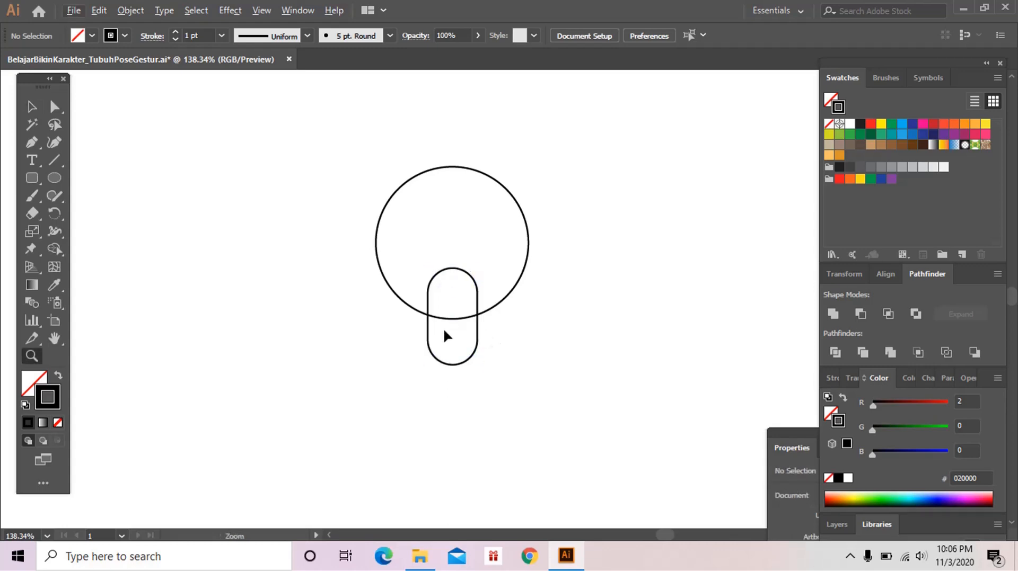
pyautogui.click(444, 330)
pyautogui.moveTo(477, 334); pyautogui.dragTo(189, 368)
pyautogui.keyDown('alt'); pyautogui.click(413, 341); pyautogui.keyUp('alt')
pyautogui.click(32, 179)
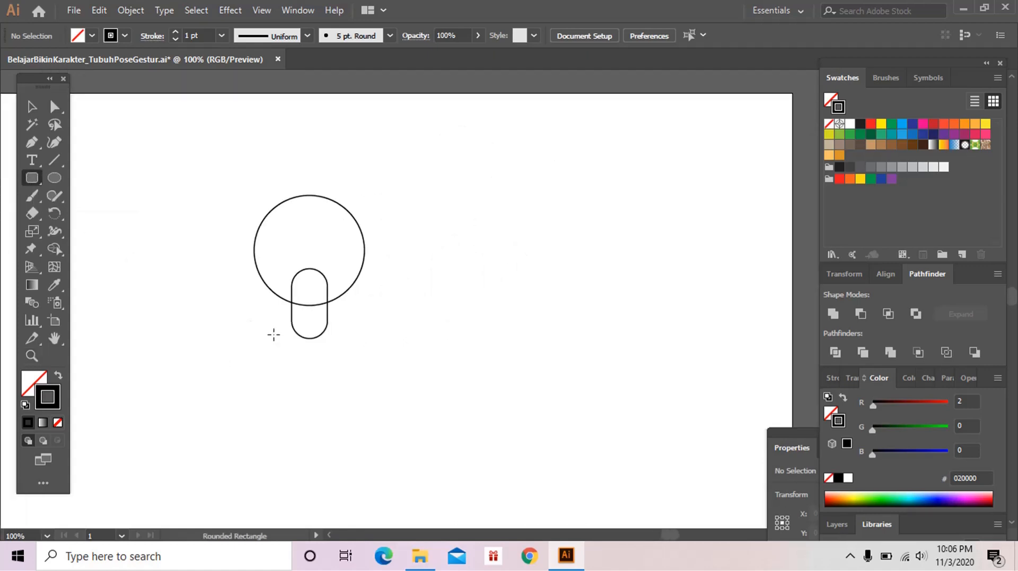
pyautogui.moveTo(261, 320); pyautogui.dragTo(363, 477)
pyautogui.moveTo(318, 408); pyautogui.dragTo(340, 407)
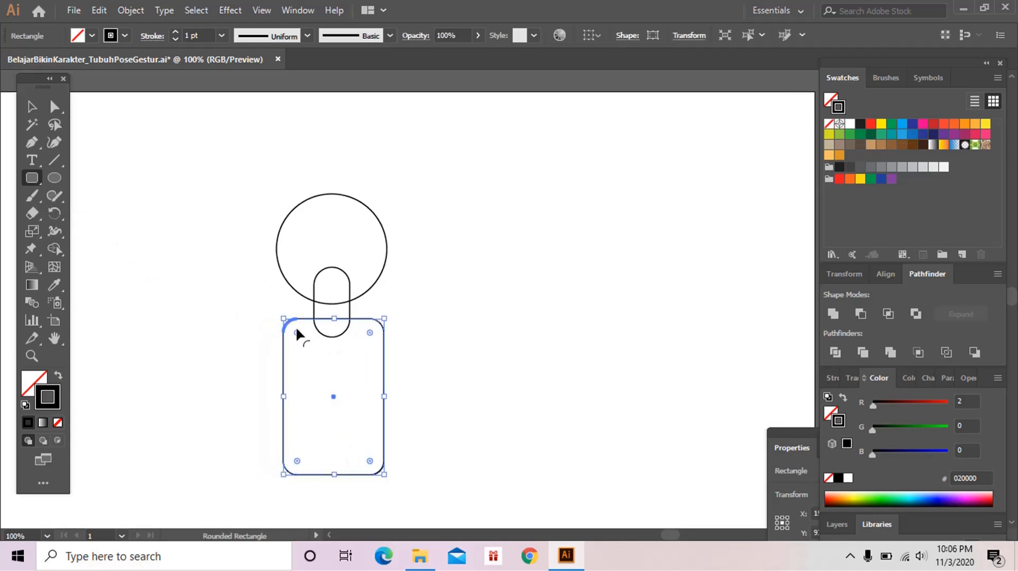
# Step: Round all four corners of the torso rectangle to about 12.6 mm
pyautogui.click(53, 109)
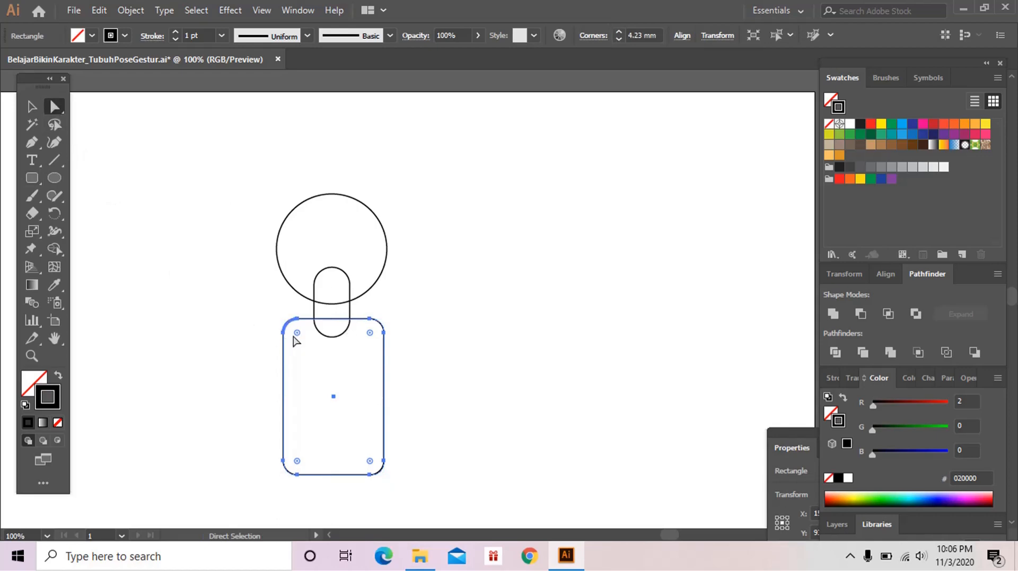
pyautogui.moveTo(296, 334); pyautogui.dragTo(323, 377)
pyautogui.click(31, 106)
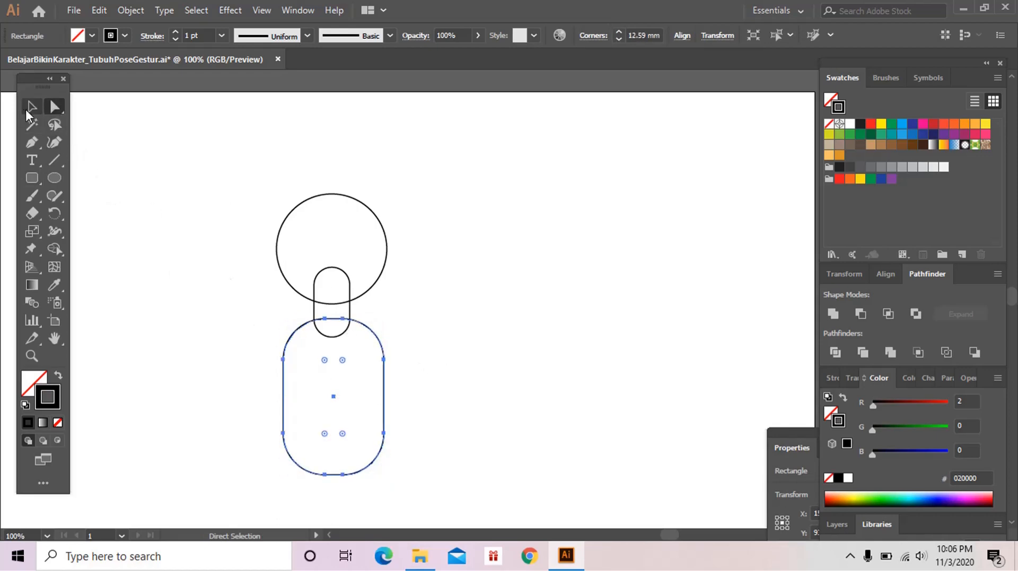
pyautogui.moveTo(378, 343); pyautogui.dragTo(495, 274)
pyautogui.click(413, 334)
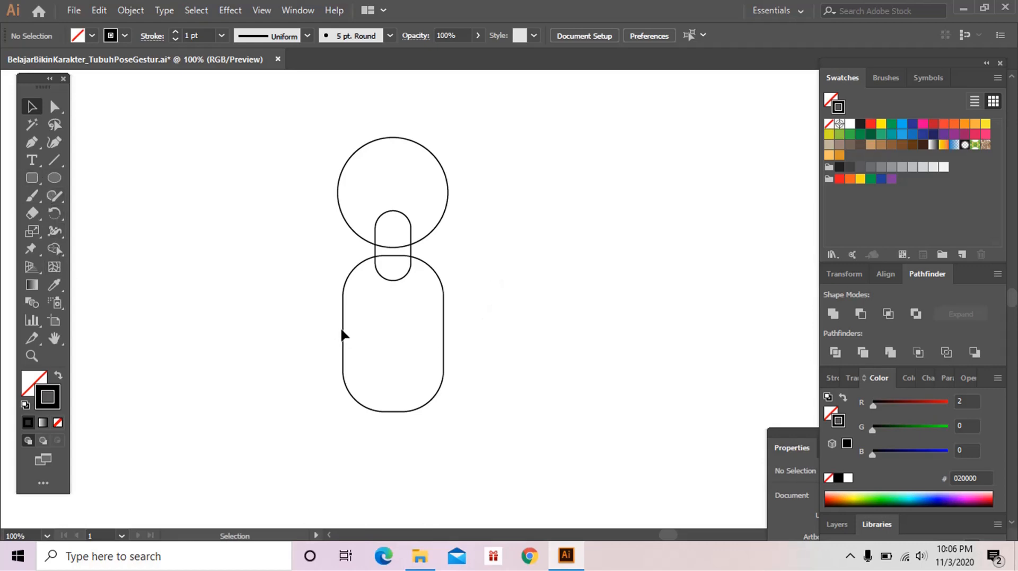
# Step: Draw a wide rounded rectangle over the lower torso and lower it so its upper edge crosses just above the torso's bottom curve
pyautogui.click(34, 177)
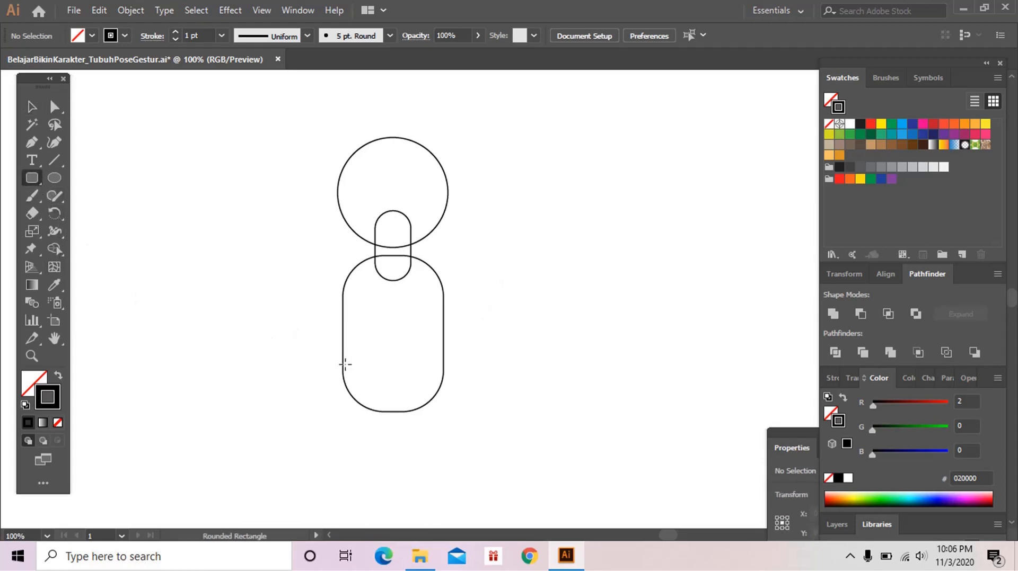
pyautogui.moveTo(295, 345); pyautogui.dragTo(487, 454)
pyautogui.press('v')
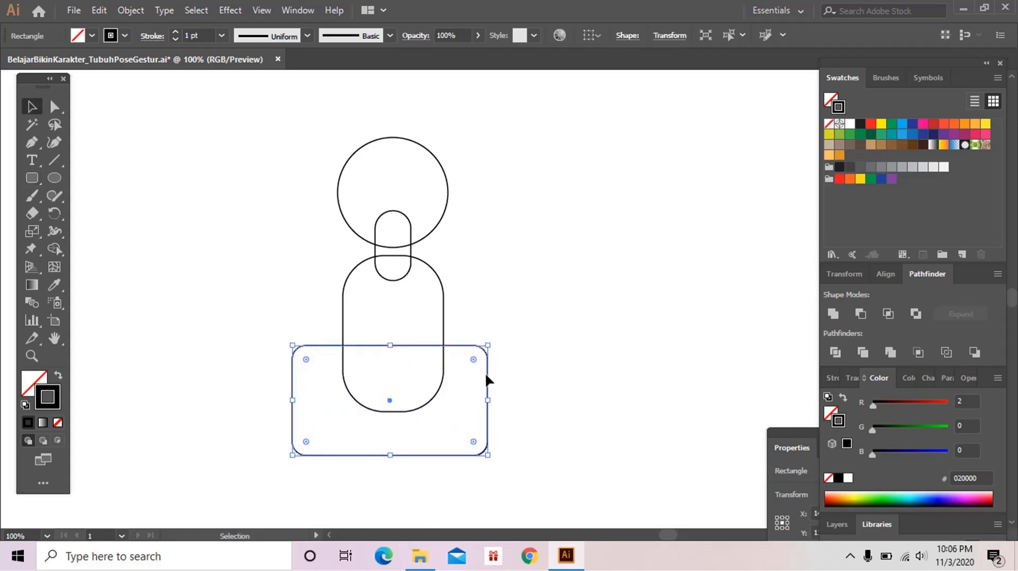
pyautogui.moveTo(469, 347); pyautogui.dragTo(470, 367)
# Step: Divide the torso and the overlapping wide rectangle with the Pathfinder
pyautogui.moveTo(509, 320); pyautogui.dragTo(317, 441)
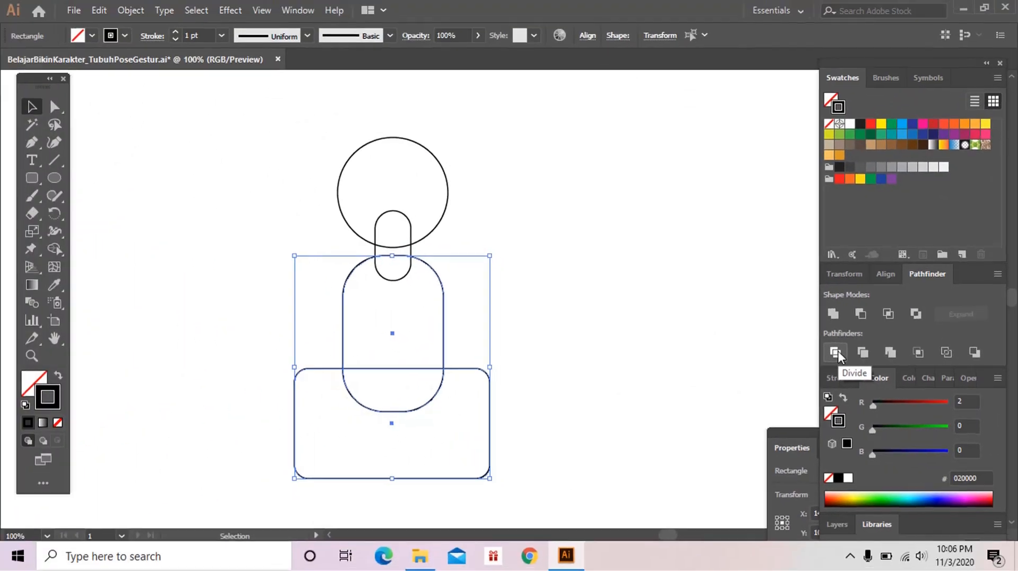
pyautogui.click(835, 352)
pyautogui.click(503, 407)
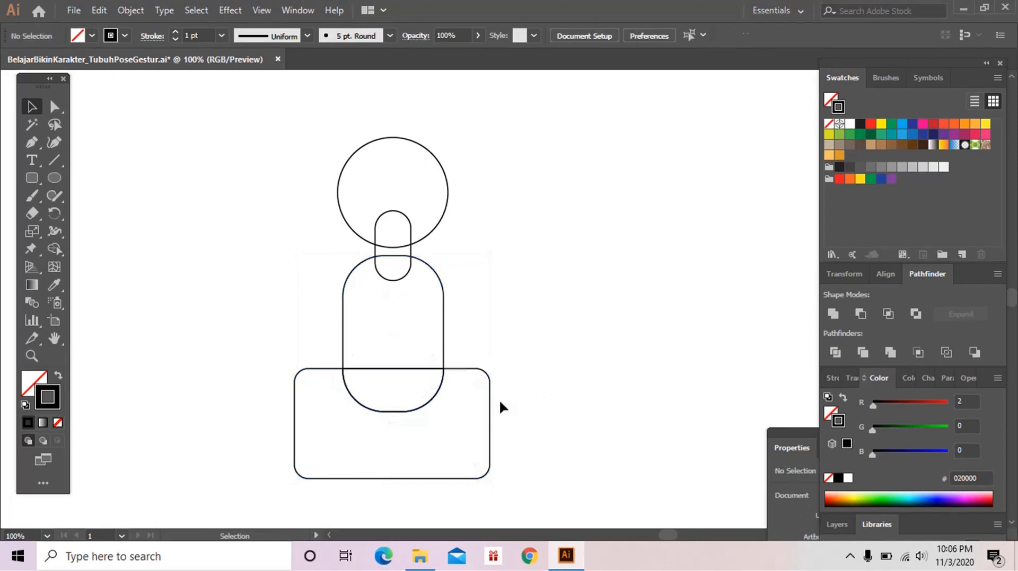
# Step: Ungroup the divided pieces and delete the wide rectangle piece outside the torso
pyautogui.click(489, 387)
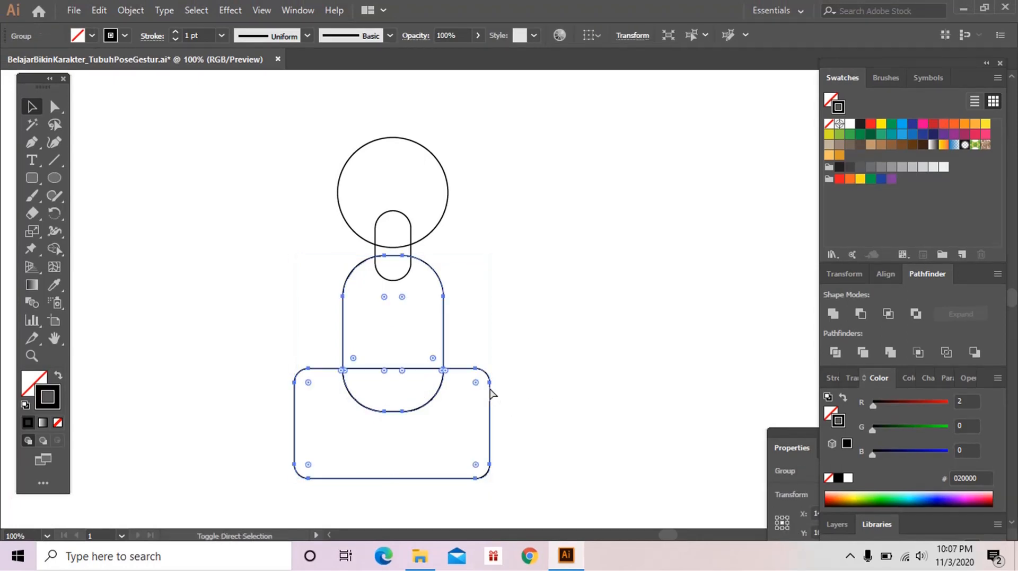
pyautogui.click(492, 394)
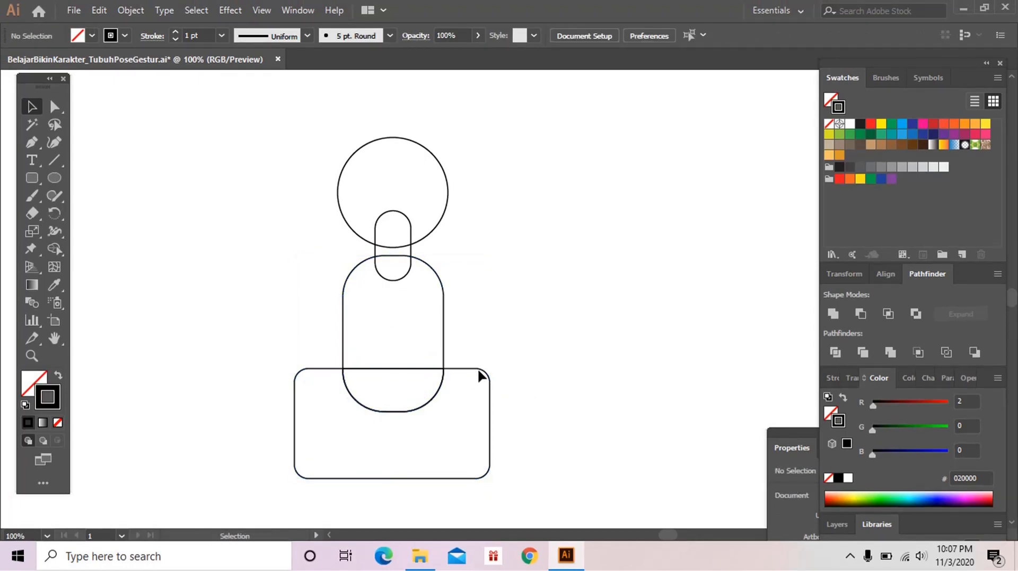
pyautogui.click(479, 375)
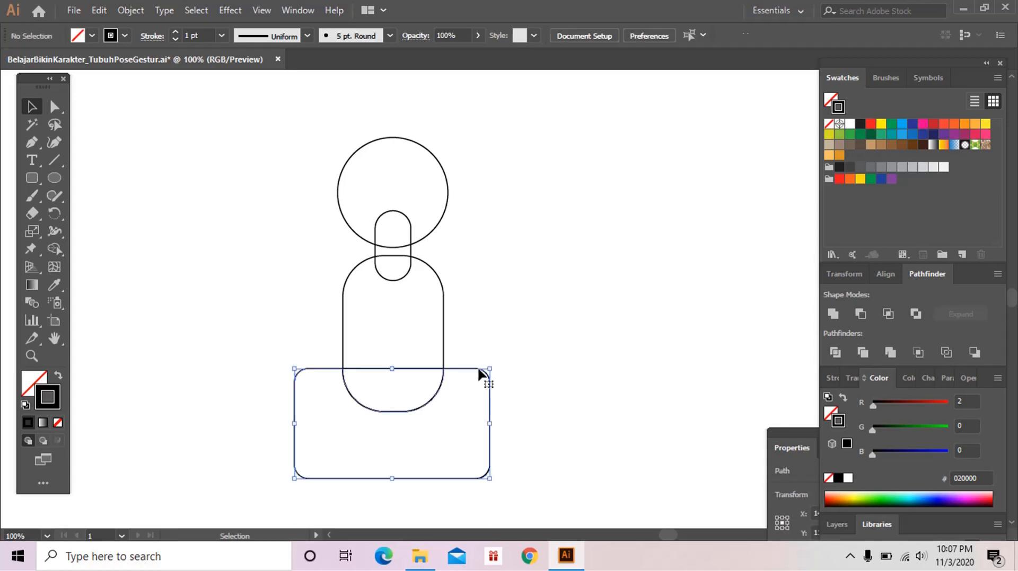
pyautogui.press('Delete')
pyautogui.hotkey('ctrl', 'space')
pyautogui.keyDown('ctrl'); pyautogui.keyDown('alt'); pyautogui.click(482, 379); pyautogui.keyUp('alt'); pyautogui.keyUp('ctrl')
pyautogui.moveTo(402, 343); pyautogui.dragTo(465, 411)
pyautogui.moveTo(367, 171); pyautogui.dragTo(496, 409)
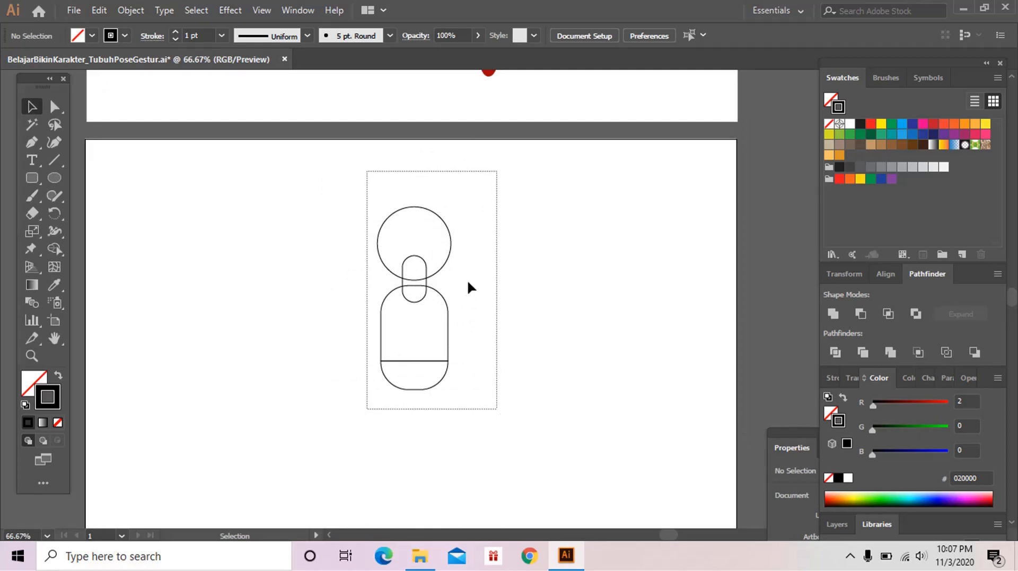
pyautogui.moveTo(467, 287); pyautogui.dragTo(448, 314)
pyautogui.click(470, 334)
pyautogui.press('z')
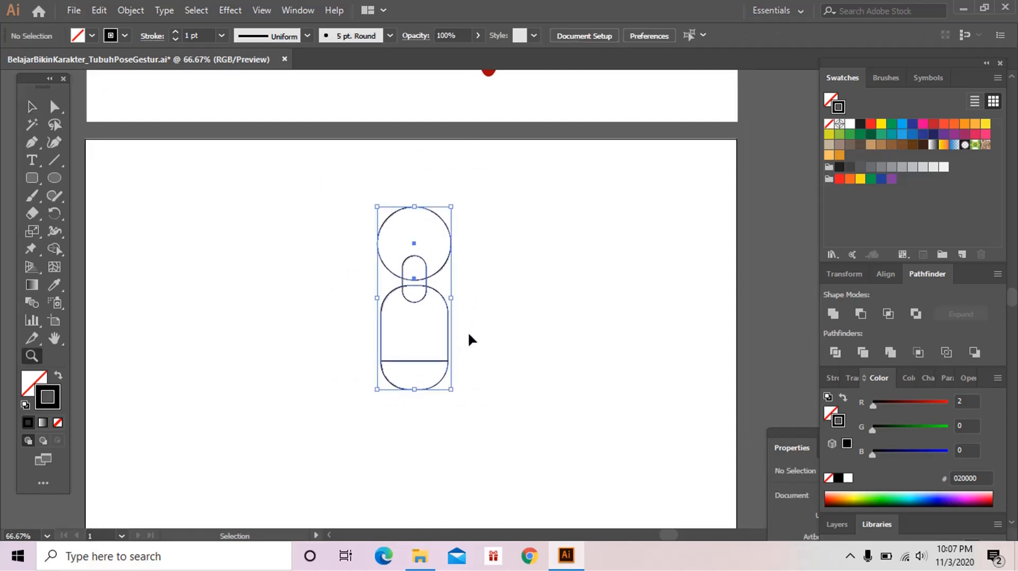
pyautogui.keyDown('alt'); pyautogui.click(467, 332); pyautogui.keyUp('alt')
pyautogui.click(477, 311)
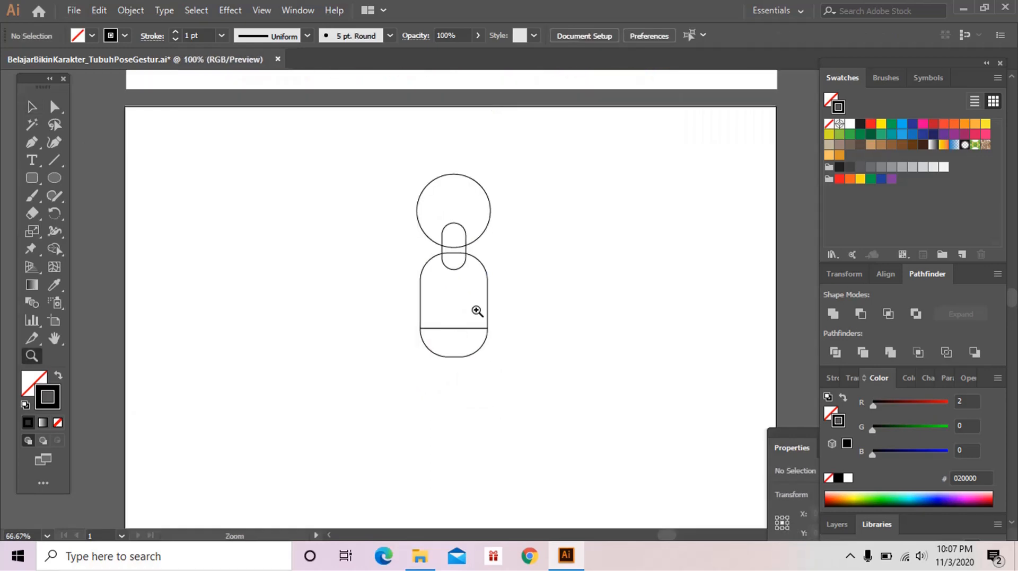
pyautogui.click(477, 312)
pyautogui.moveTo(454, 327); pyautogui.dragTo(412, 355)
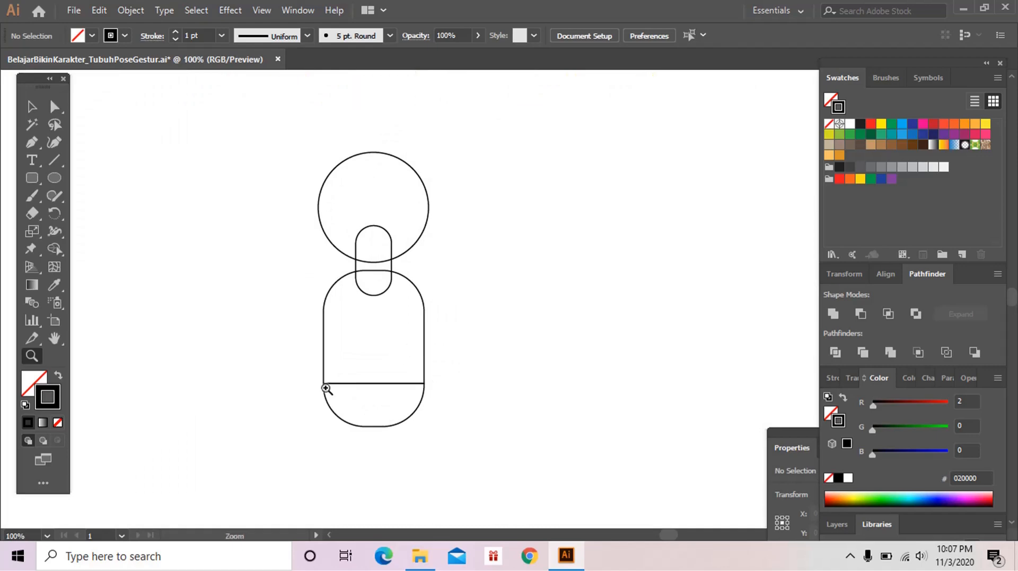
pyautogui.moveTo(412, 393); pyautogui.dragTo(395, 360)
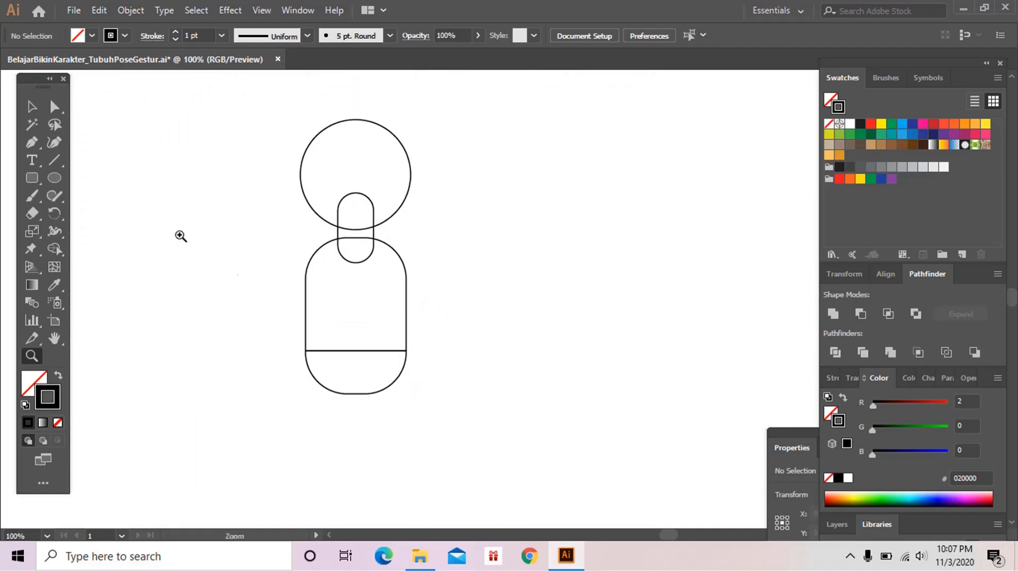
# Step: Draw the arm on the torso's right side with the Pen tool as an open curve from the shoulder to about X 177.5 mm, Y 102 mm
pyautogui.click(33, 142)
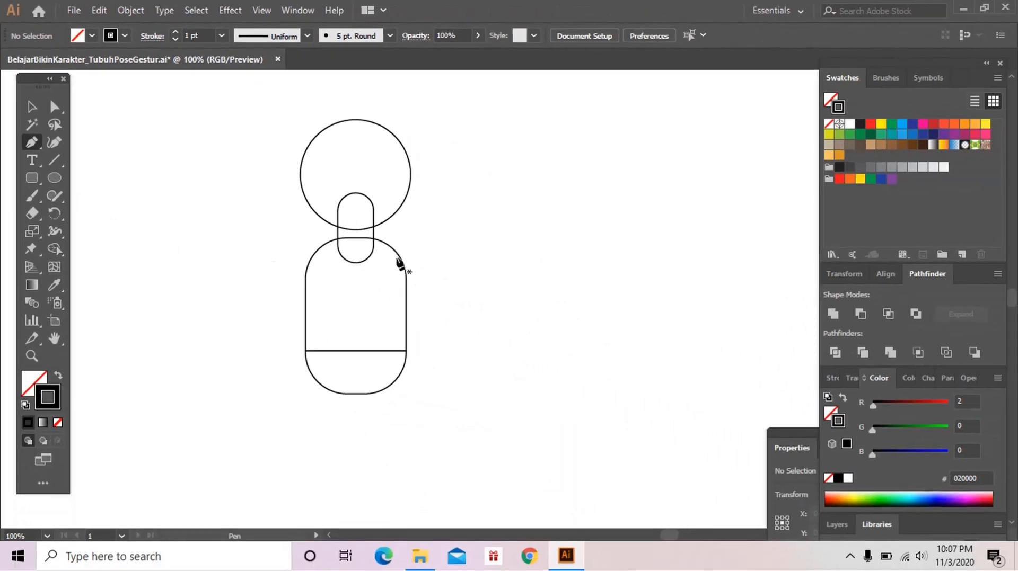
pyautogui.click(397, 258)
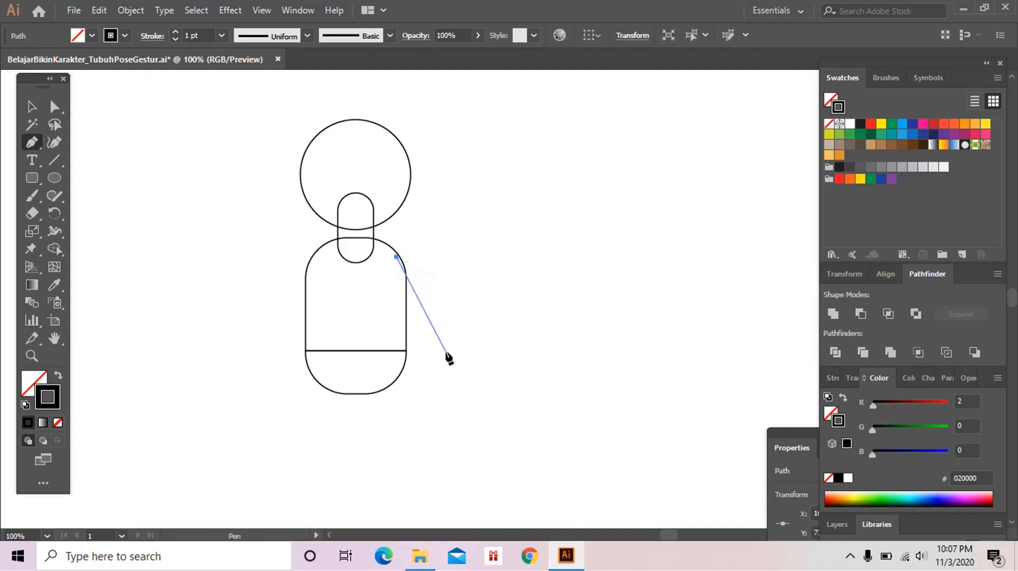
pyautogui.moveTo(446, 352); pyautogui.dragTo(443, 431)
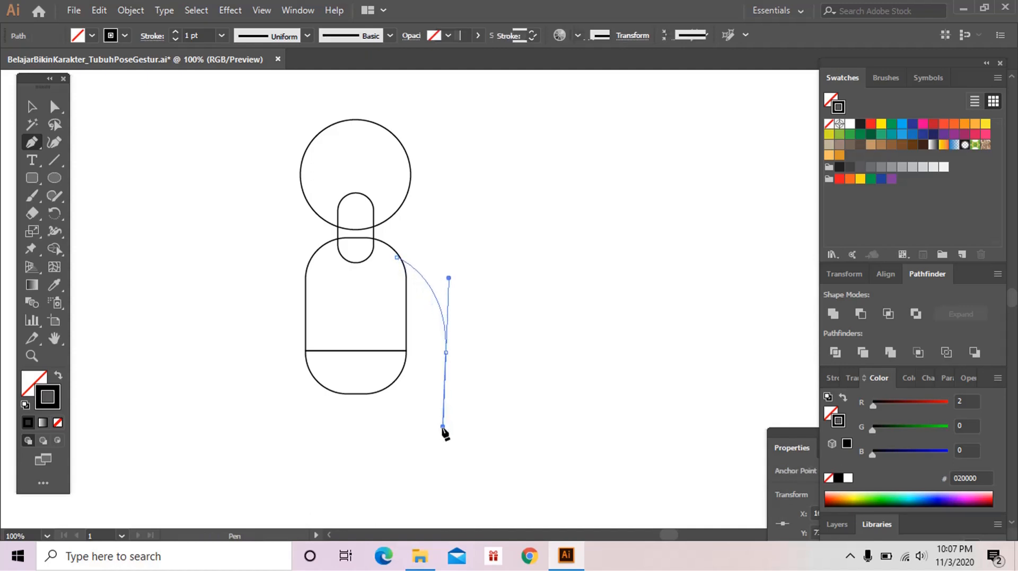
pyautogui.keyDown('ctrl'); pyautogui.click(415, 428); pyautogui.keyUp('ctrl')
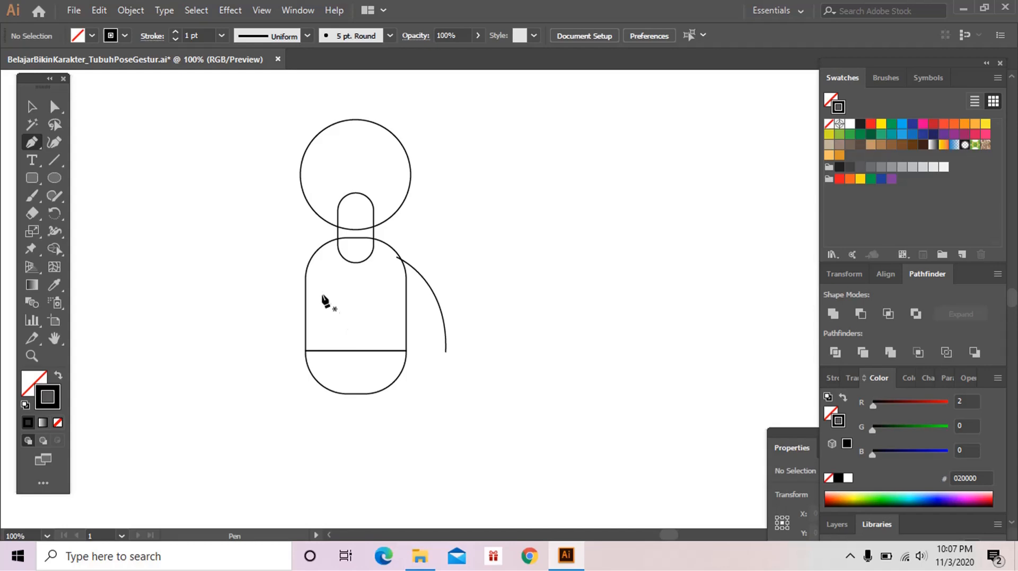
# Step: Draw the opposite arm as an open outward-bowed curve from the left shoulder, ending at about X 124 mm, Y 103 mm
pyautogui.click(316, 252)
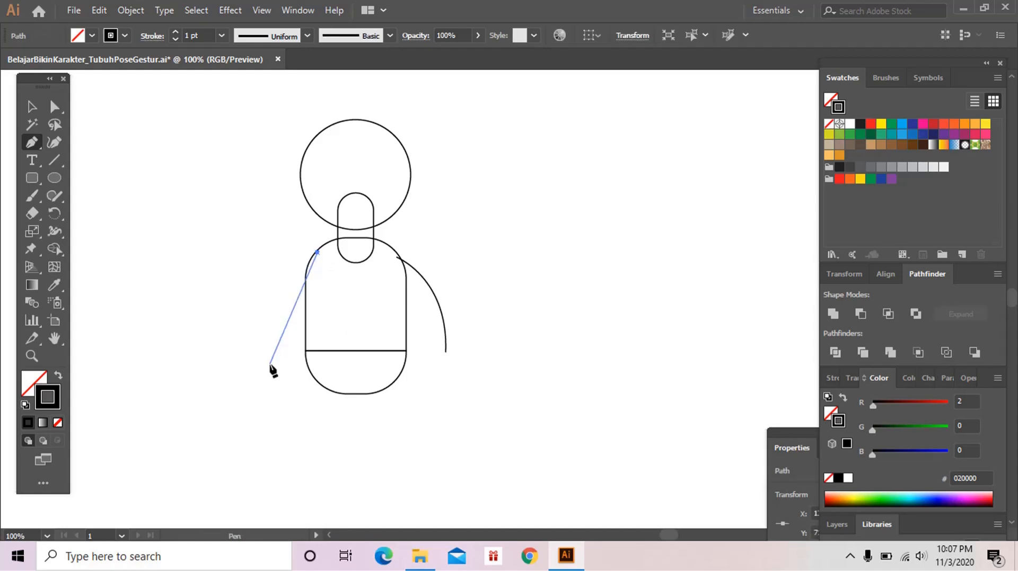
pyautogui.moveTo(270, 354); pyautogui.dragTo(268, 437)
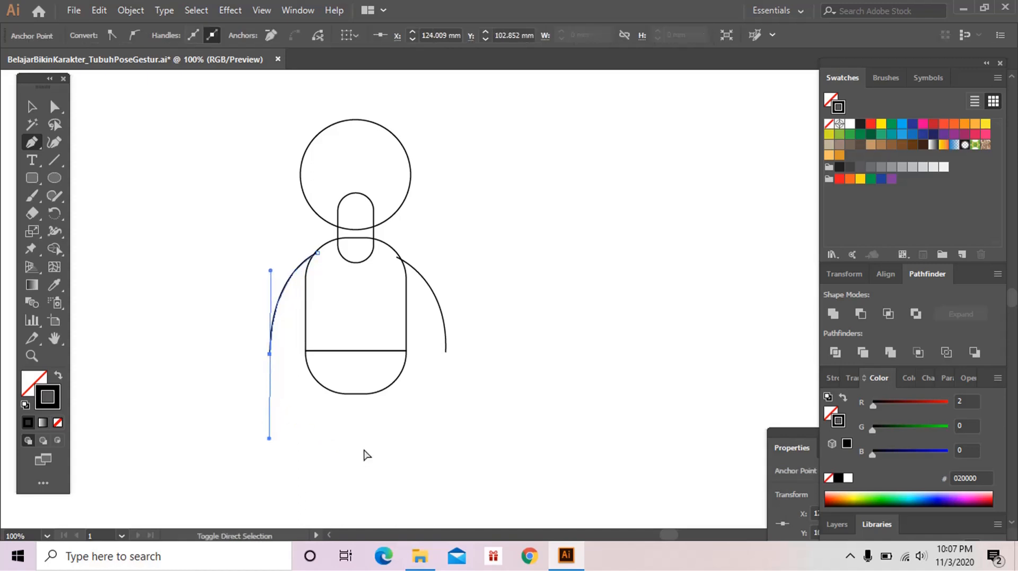
pyautogui.keyDown('ctrl'); pyautogui.click(363, 454); pyautogui.keyUp('ctrl')
# Step: Draw the left leg as an open curve from the hip piece down and outward, ending at about X 127 mm, Y 149 mm
pyautogui.moveTo(364, 436); pyautogui.dragTo(399, 384)
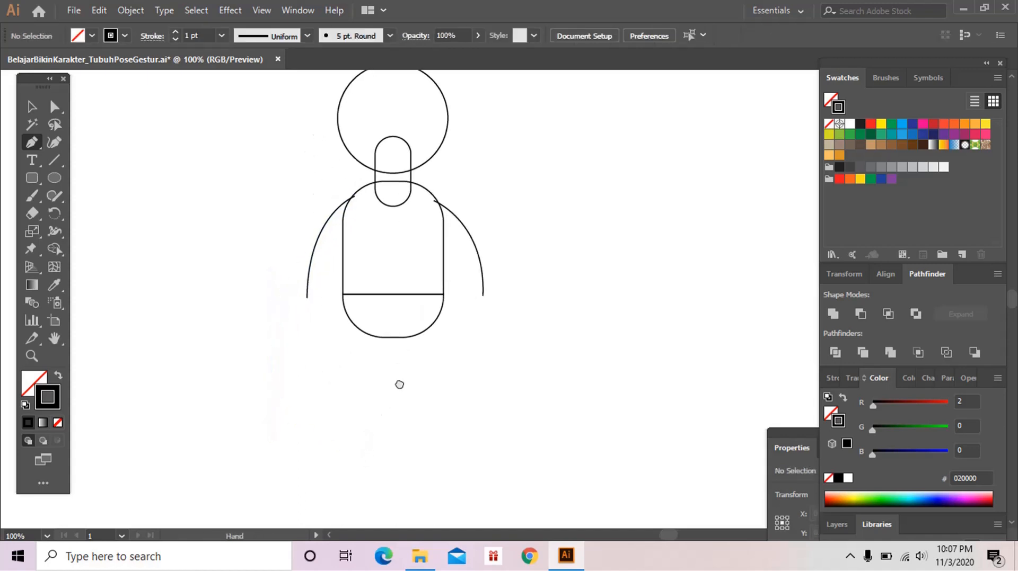
pyautogui.click(359, 323)
pyautogui.moveTo(366, 316); pyautogui.dragTo(400, 206)
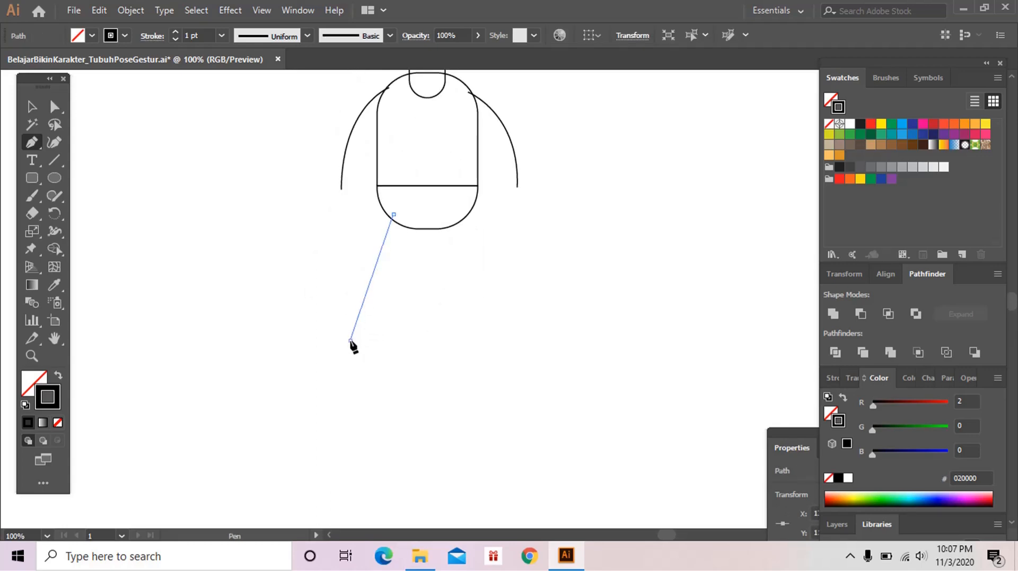
pyautogui.moveTo(351, 341); pyautogui.dragTo(347, 413)
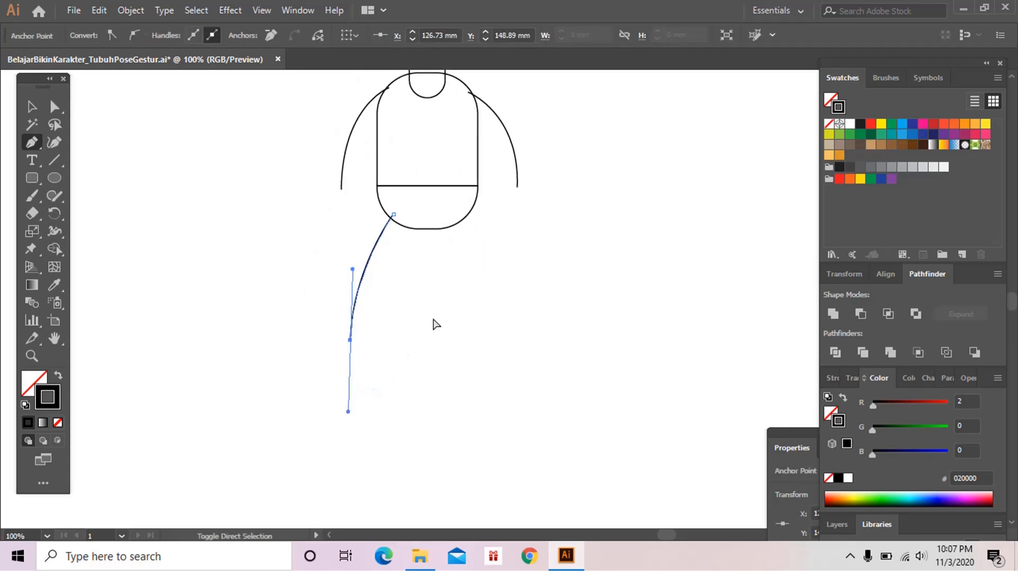
pyautogui.keyDown('ctrl'); pyautogui.click(435, 320); pyautogui.keyUp('ctrl')
# Step: Draw the right leg as an open curve from the other side of the hips, ending level with the left leg
pyautogui.click(453, 214)
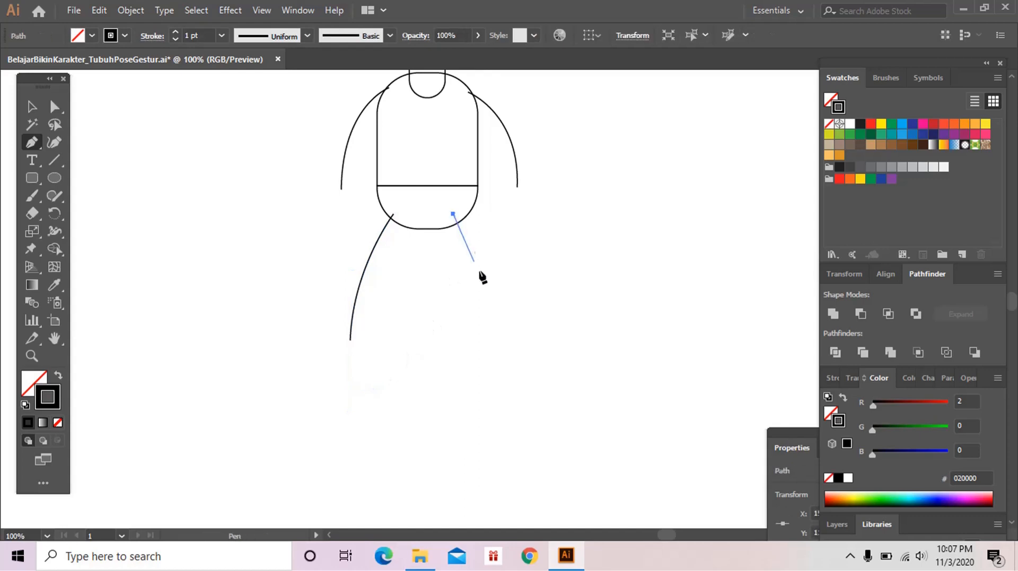
pyautogui.moveTo(482, 310); pyautogui.dragTo(482, 397)
pyautogui.keyDown('ctrl'); pyautogui.click(509, 299); pyautogui.keyUp('ctrl')
# Step: Try moving the right arm curve up and away from the shoulder, and undo the move
pyautogui.press('z')
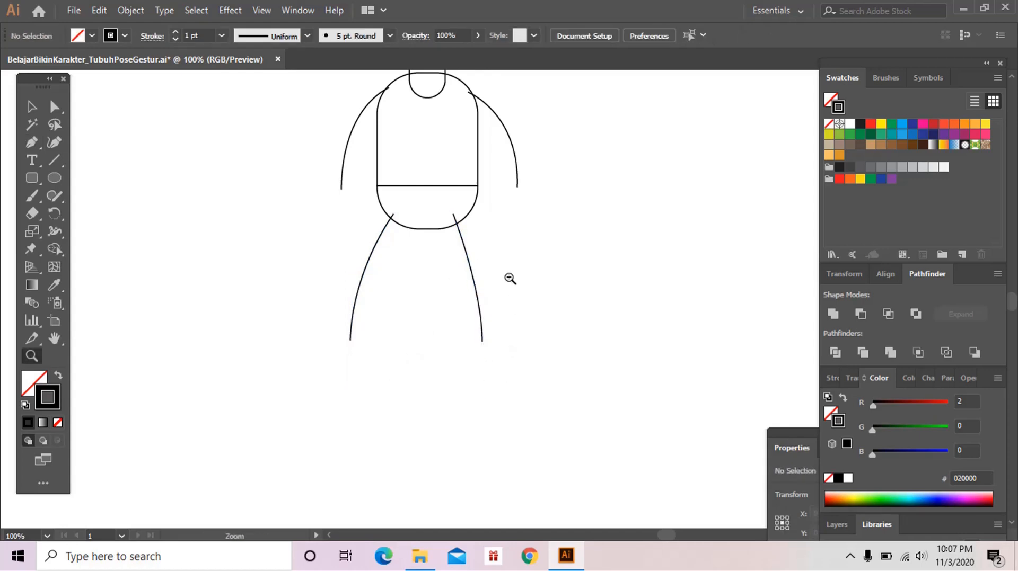
pyautogui.keyDown('alt'); pyautogui.click(509, 278); pyautogui.keyUp('alt')
pyautogui.moveTo(502, 250); pyautogui.dragTo(459, 334)
pyautogui.press('v')
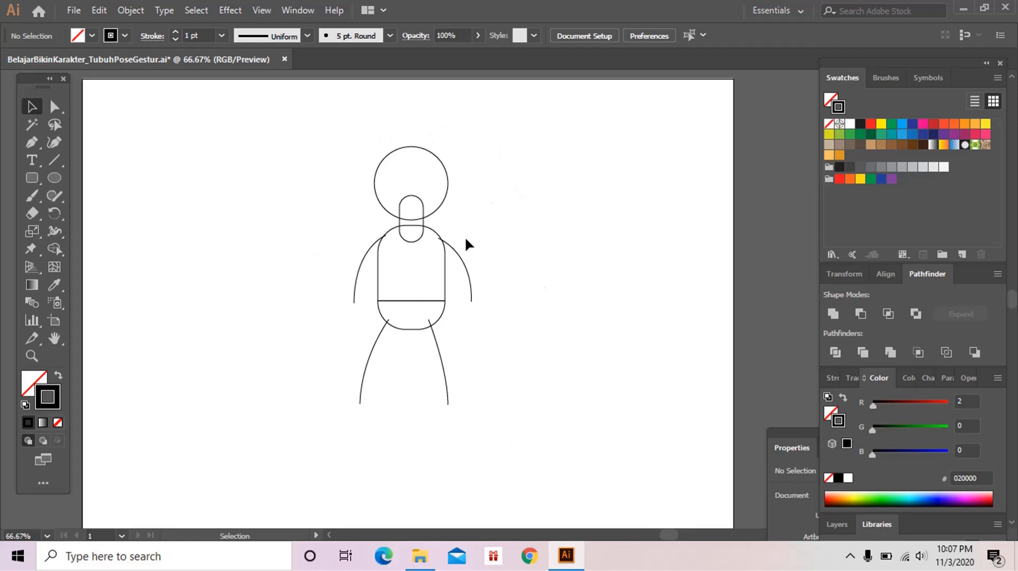
pyautogui.moveTo(455, 252); pyautogui.dragTo(471, 240)
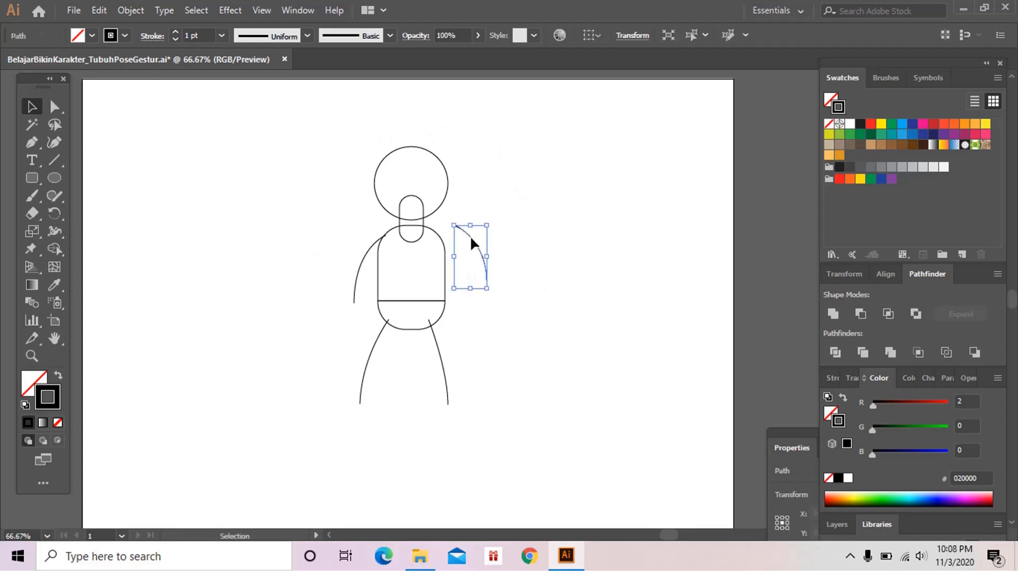
pyautogui.hotkey('ctrl', 'z')
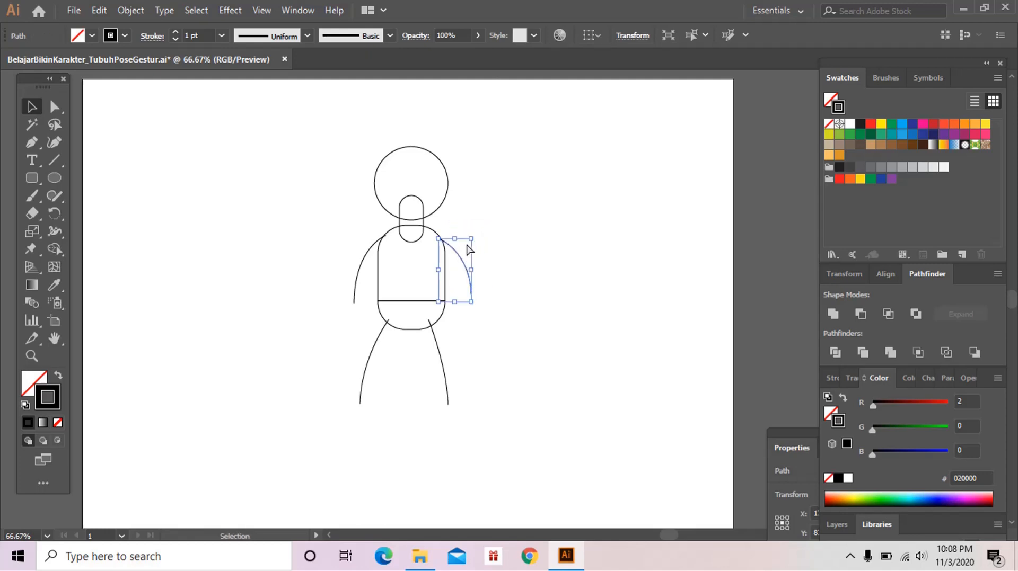
# Step: Try reposing the right arm by moving its hand anchor outward and bending the curve inward with its handle, and undo both edits
pyautogui.click(55, 102)
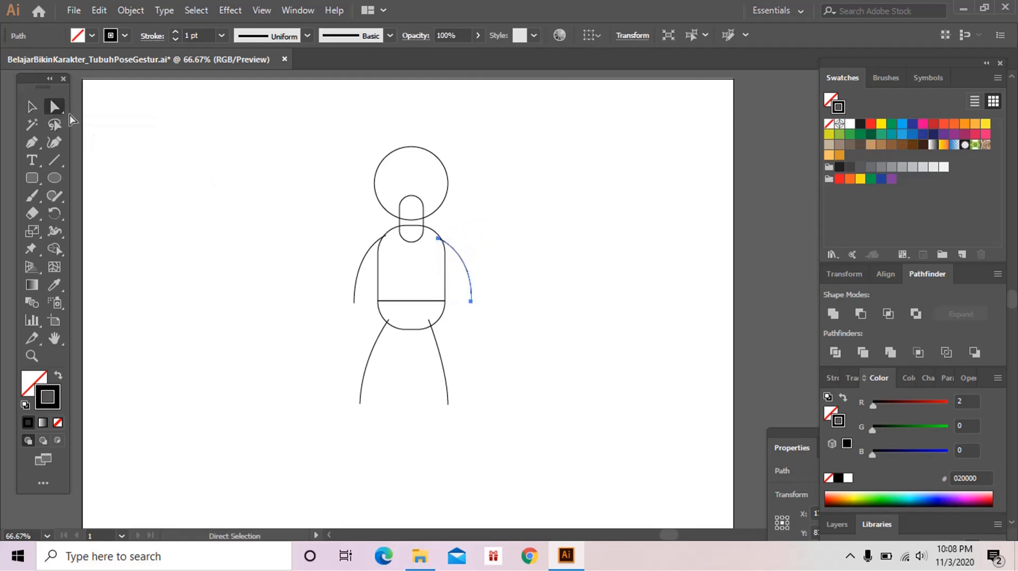
pyautogui.click(471, 303)
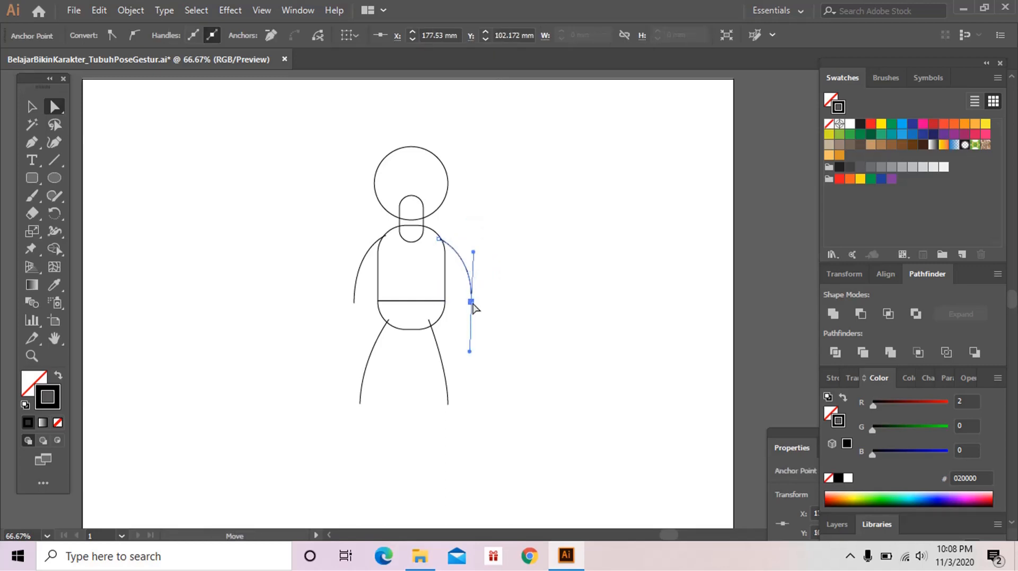
pyautogui.moveTo(472, 302); pyautogui.dragTo(496, 294)
pyautogui.moveTo(497, 244); pyautogui.dragTo(456, 281)
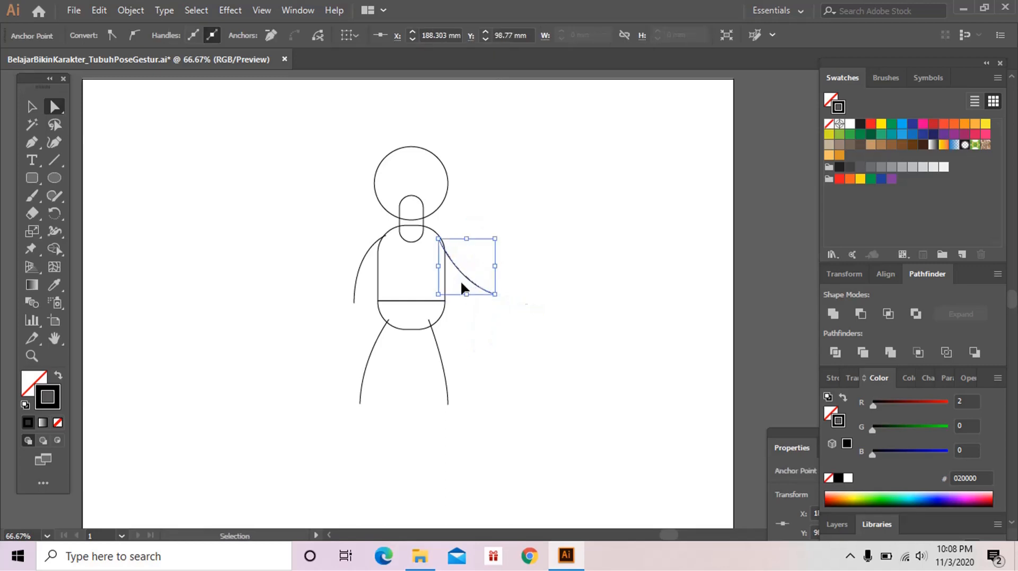
pyautogui.hotkey('ctrl', 'z')
pyautogui.hotkey('ctrl', 'z')
pyautogui.hotkey('ctrl', 'shift', 'a')
pyautogui.press('v')
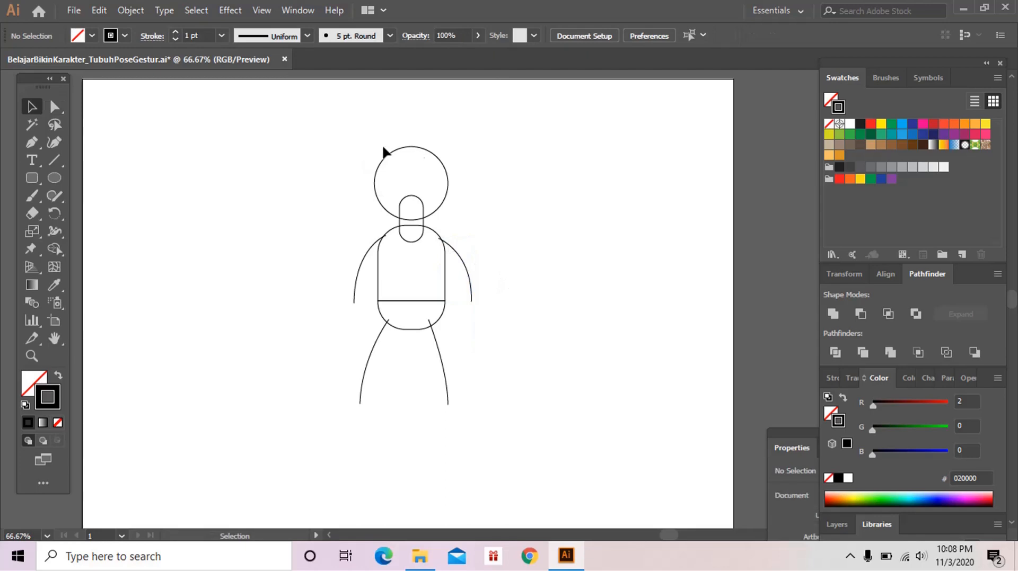
# Step: Duplicate the whole figure and place the copy beside the original on its right, level with it
pyautogui.press('space')
pyautogui.moveTo(459, 325); pyautogui.dragTo(451, 347)
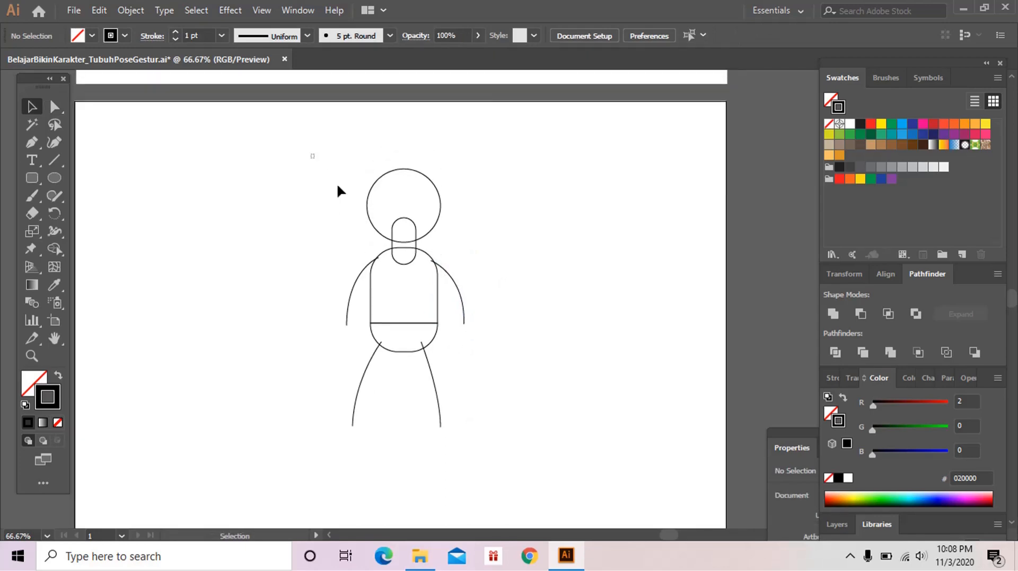
pyautogui.moveTo(338, 190); pyautogui.dragTo(542, 287)
pyautogui.moveTo(567, 291); pyautogui.dragTo(622, 247)
pyautogui.click(588, 251)
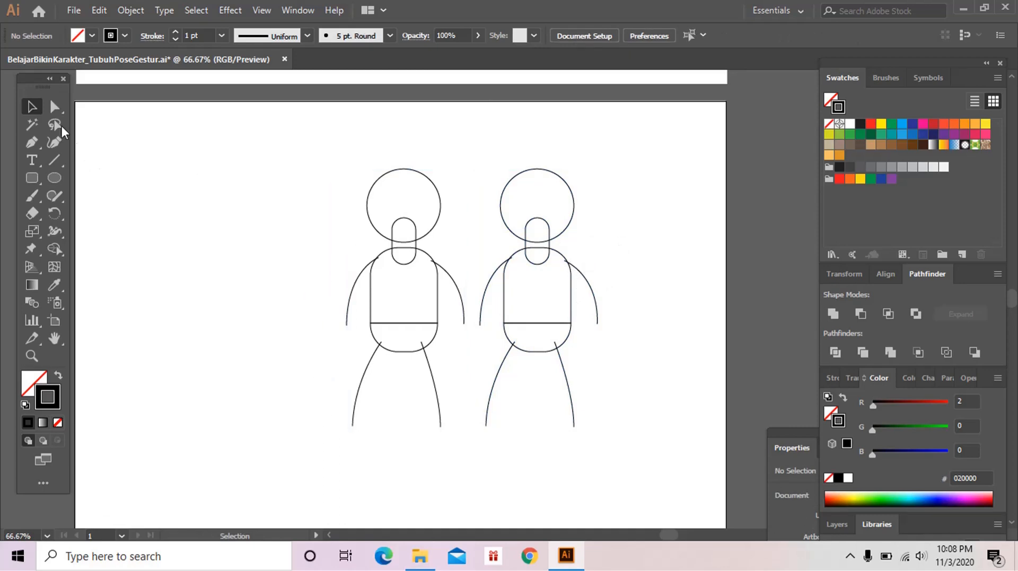
# Step: Move both right shoulder anchors of the copied figure's torso slightly outward, widening the torso to about 34.4 mm
pyautogui.click(56, 109)
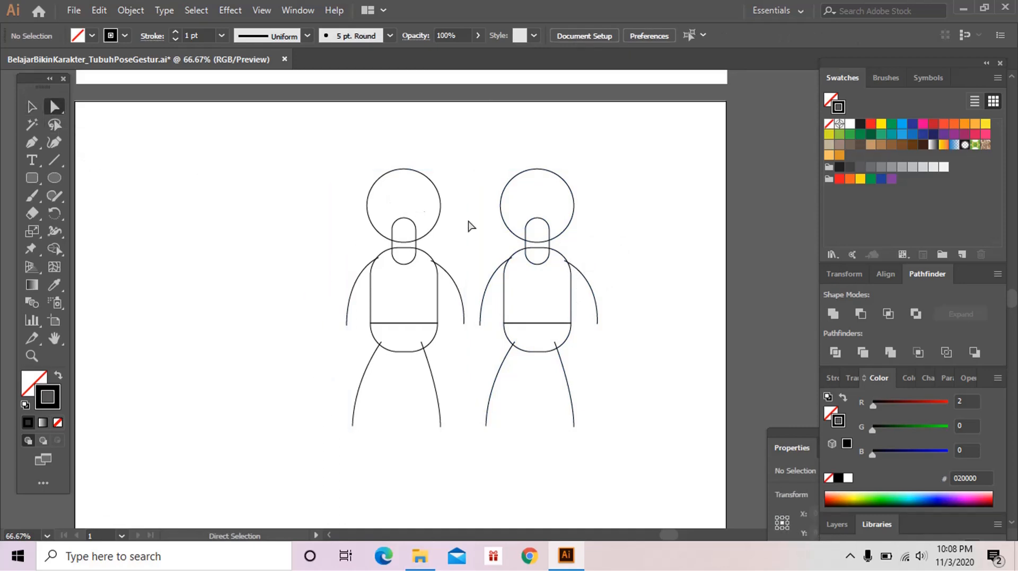
pyautogui.click(557, 255)
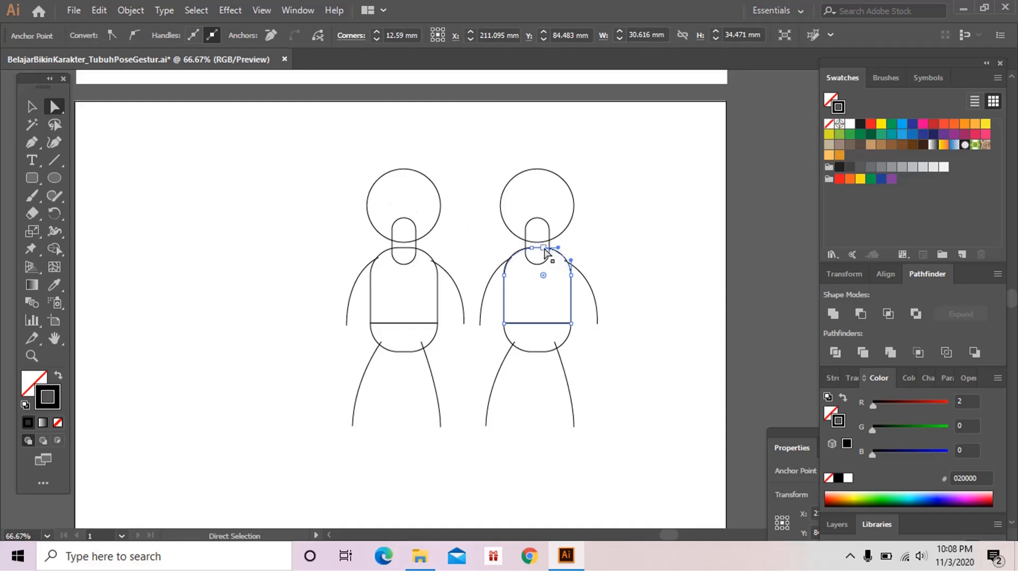
pyautogui.click(544, 248)
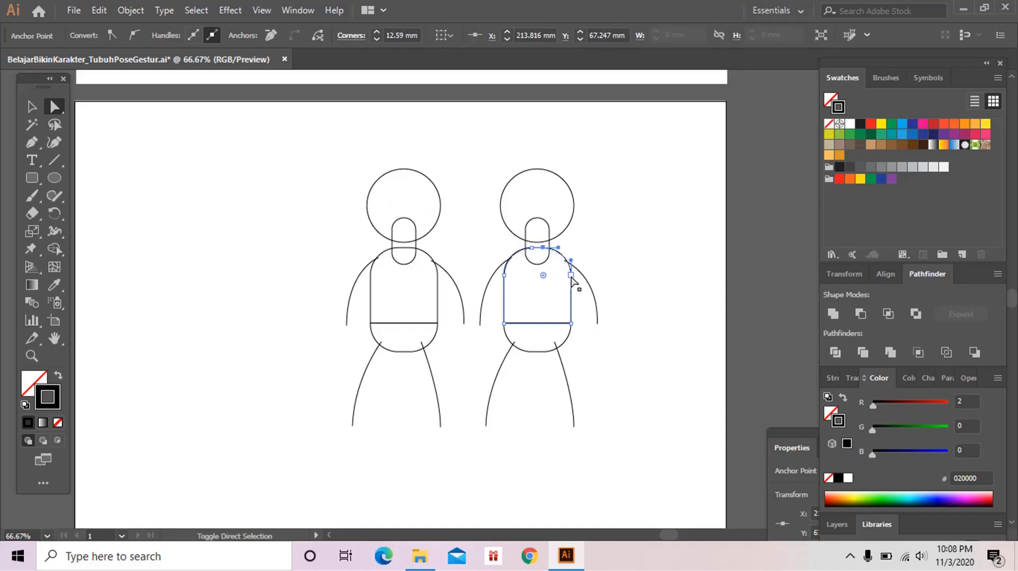
pyautogui.keyDown('shift'); pyautogui.click(571, 276); pyautogui.keyUp('shift')
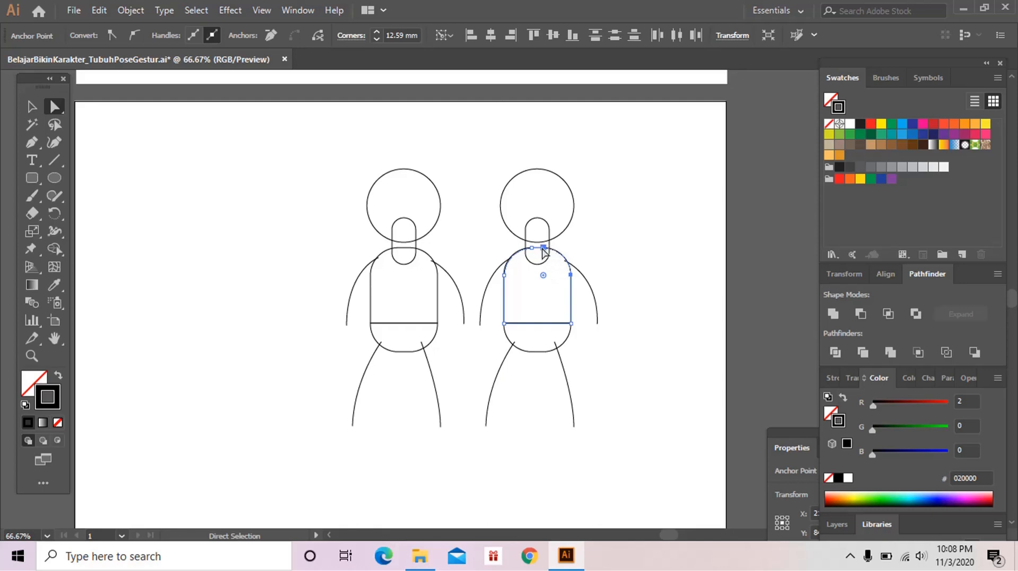
pyautogui.moveTo(544, 250); pyautogui.dragTo(551, 254)
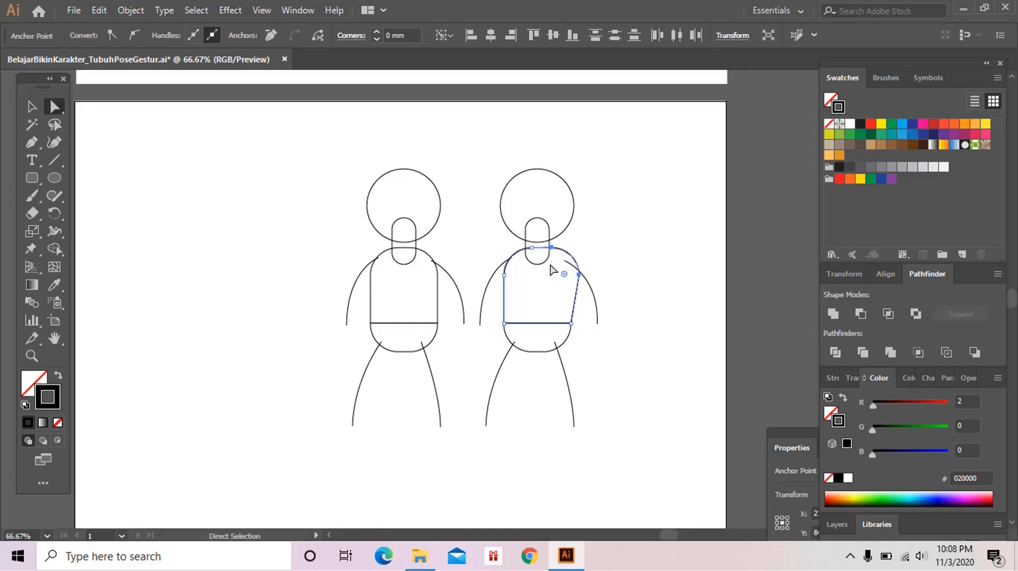
# Step: Move both left shoulder anchors of the copied torso outward by a matching amount so the torso tapers toward the hips
pyautogui.click(504, 275)
pyautogui.click(504, 275)
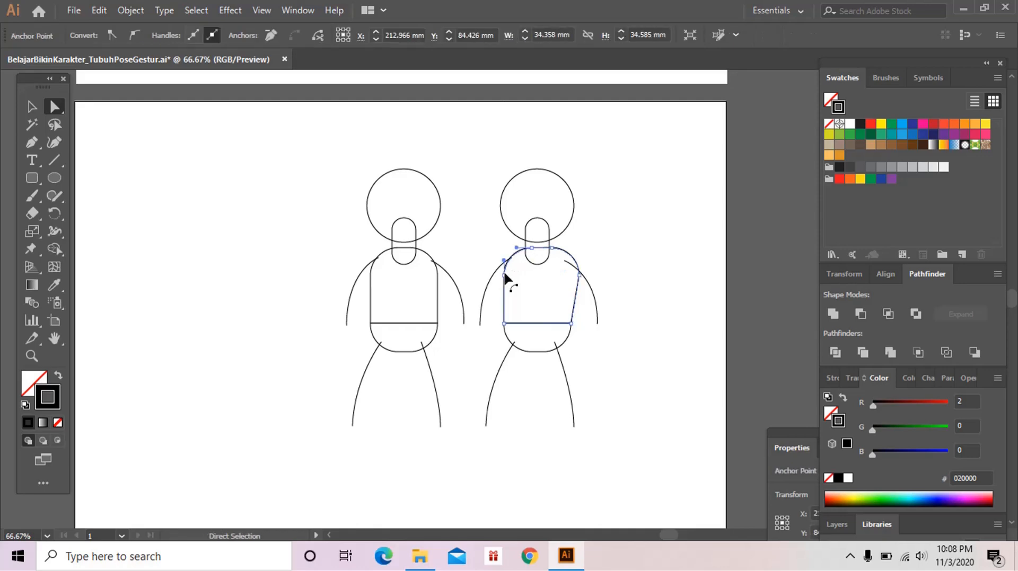
pyautogui.click(505, 276)
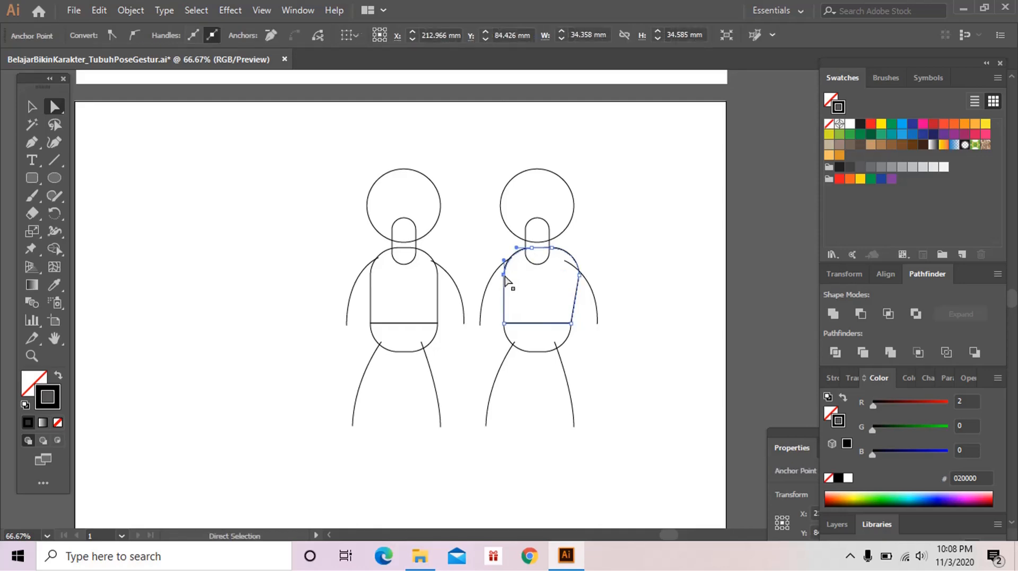
pyautogui.keyDown('shift'); pyautogui.click(532, 249); pyautogui.keyUp('shift')
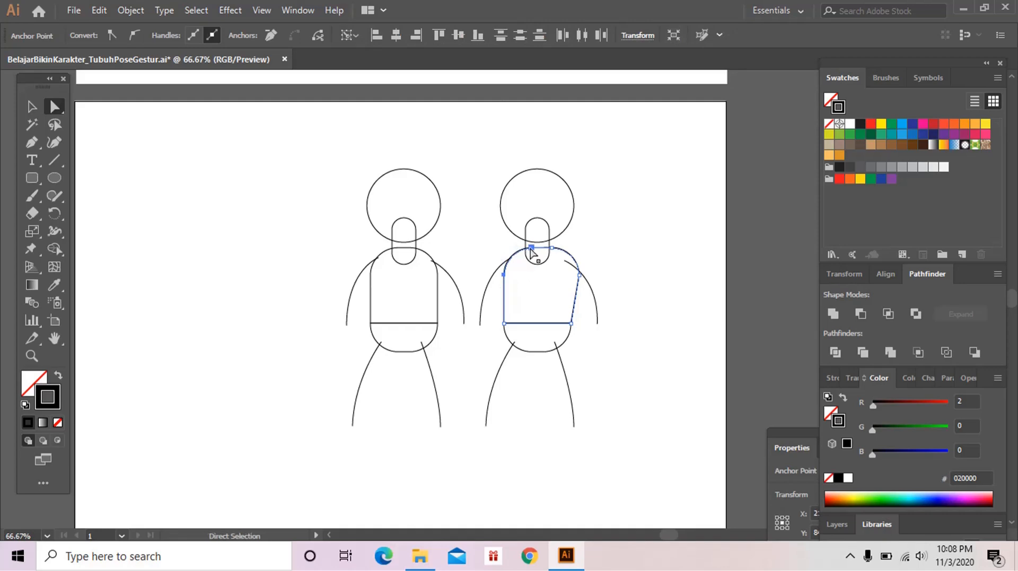
pyautogui.moveTo(530, 249); pyautogui.dragTo(523, 249)
pyautogui.click(585, 249)
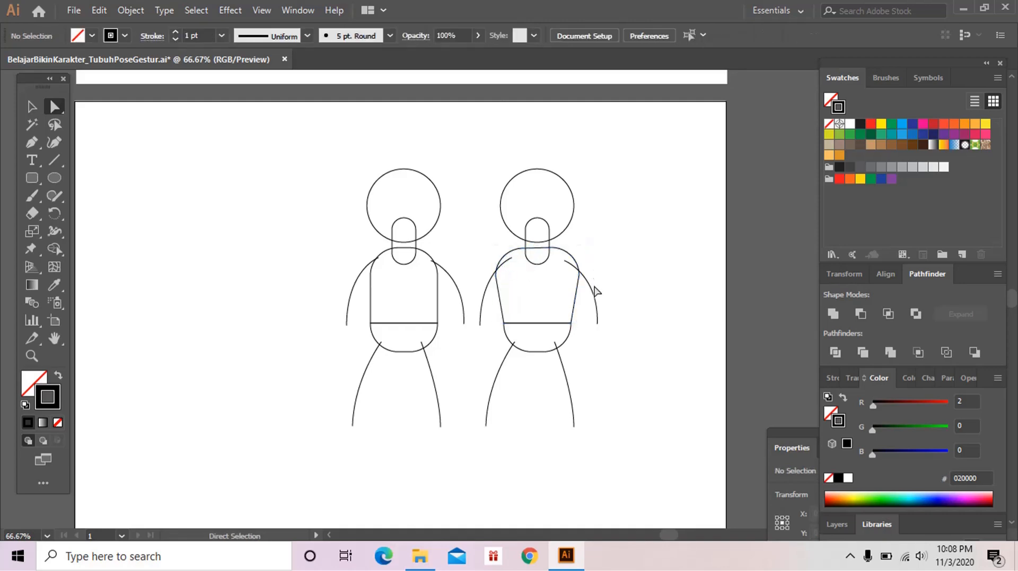
# Step: Shift the copied figure's right and left arm curves outward to meet its broadened shoulders
pyautogui.press('v')
pyautogui.click(597, 289)
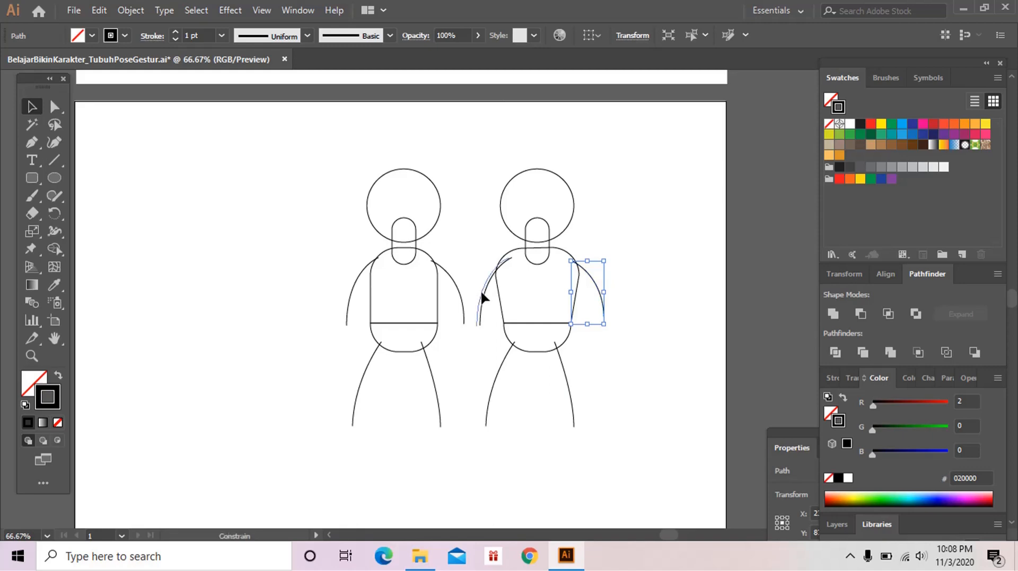
pyautogui.click(481, 291)
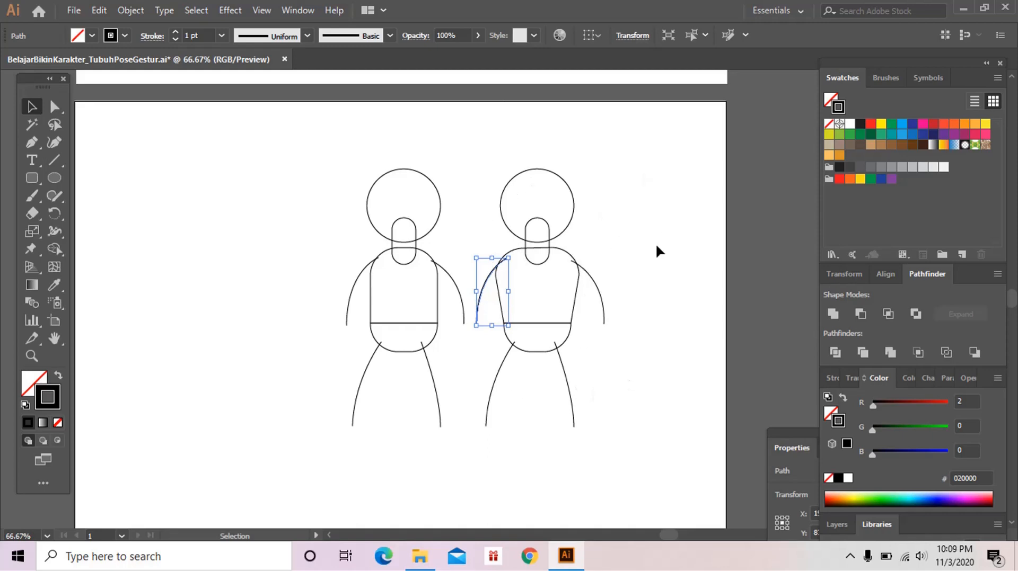
pyautogui.hscroll(2, 655, 244)
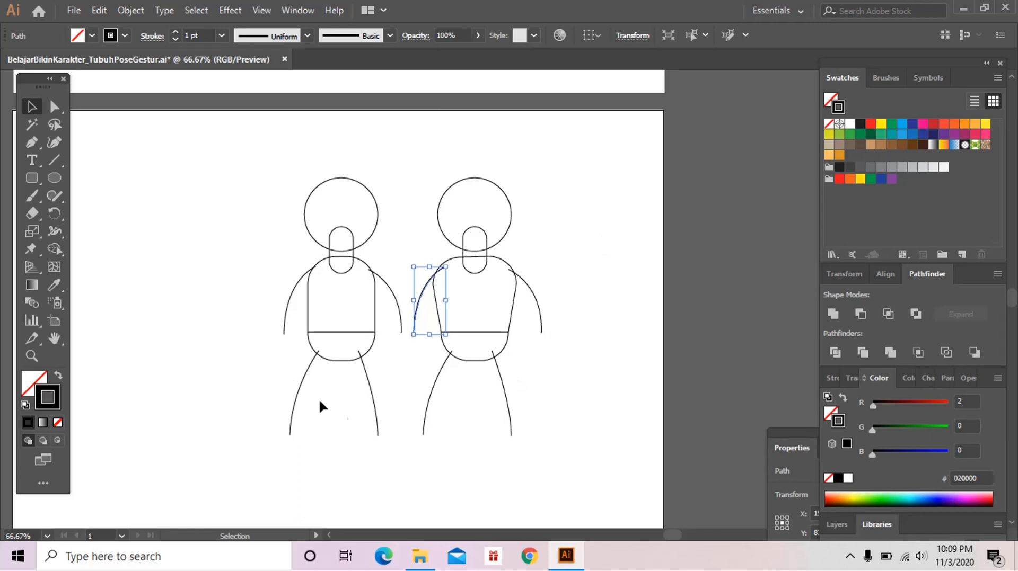
# Step: Delete the entire broad-shouldered copy of the figure
pyautogui.click(517, 252)
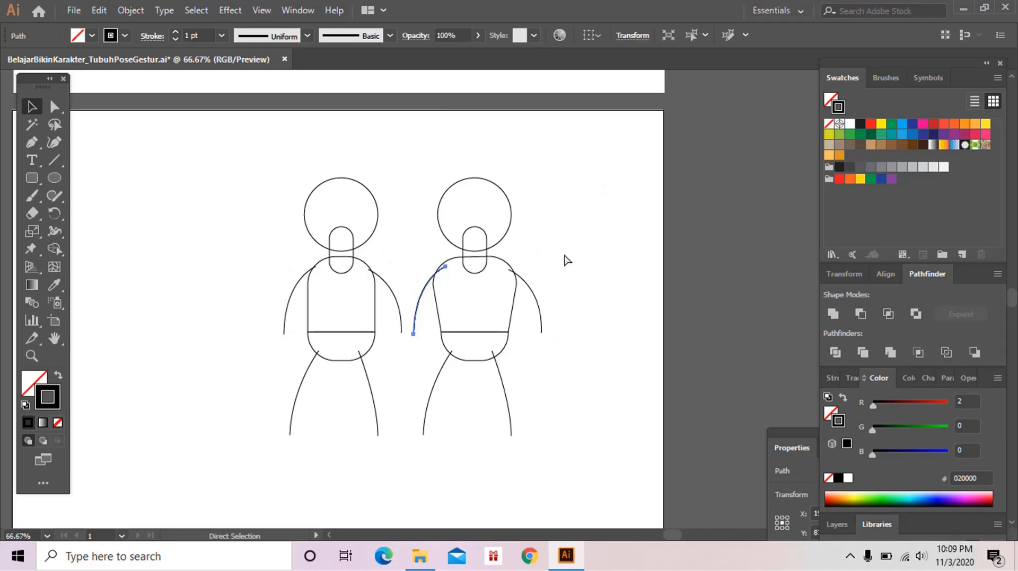
pyautogui.moveTo(577, 177); pyautogui.dragTo(411, 453)
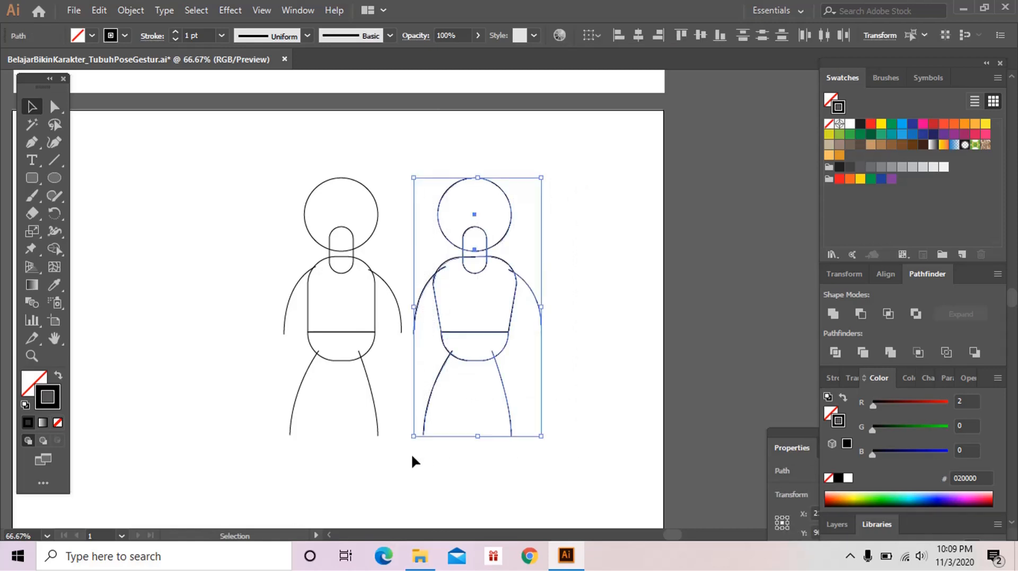
pyautogui.press('Delete')
# Step: Group the whole original figure, shift it toward the artboard's left side, and place a level duplicate on its right
pyautogui.moveTo(447, 420); pyautogui.dragTo(531, 433)
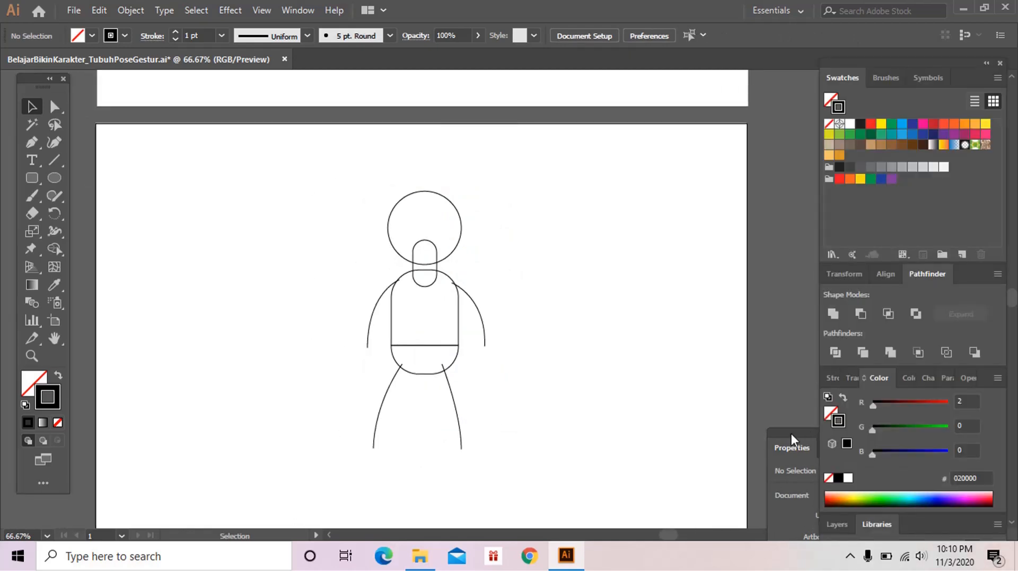
pyautogui.moveTo(395, 218); pyautogui.dragTo(453, 232)
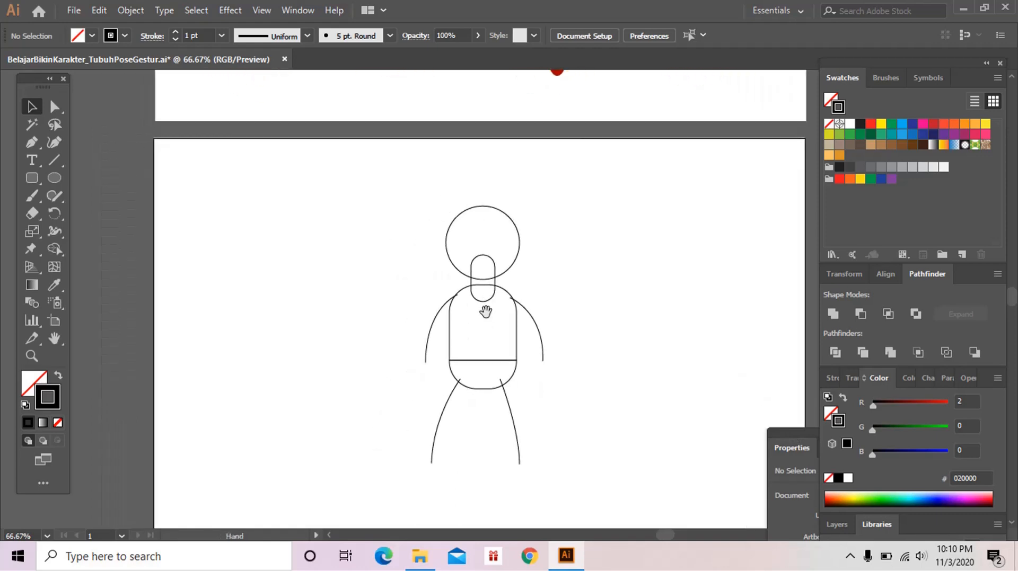
pyautogui.moveTo(404, 195); pyautogui.dragTo(570, 485)
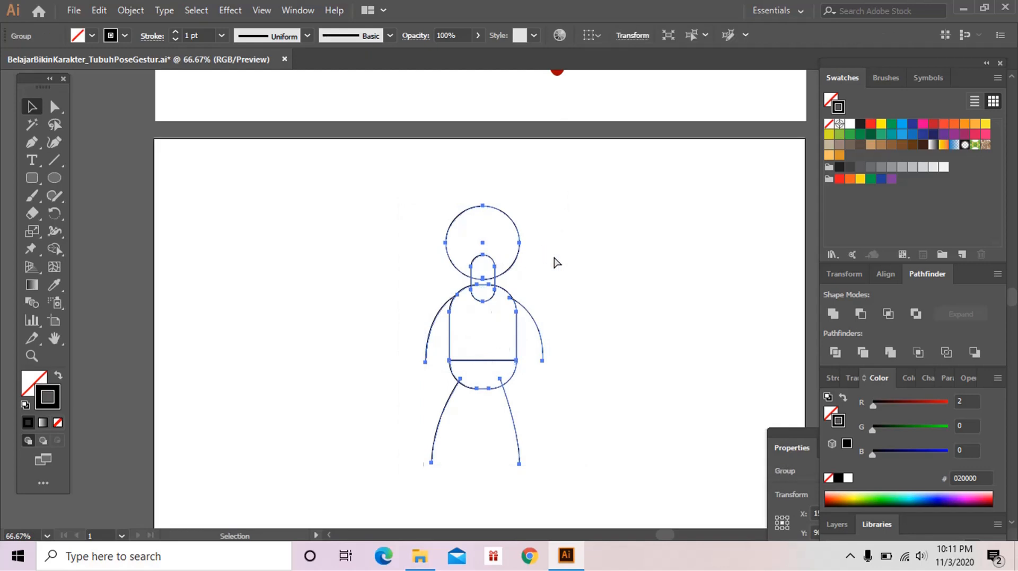
pyautogui.click(515, 275)
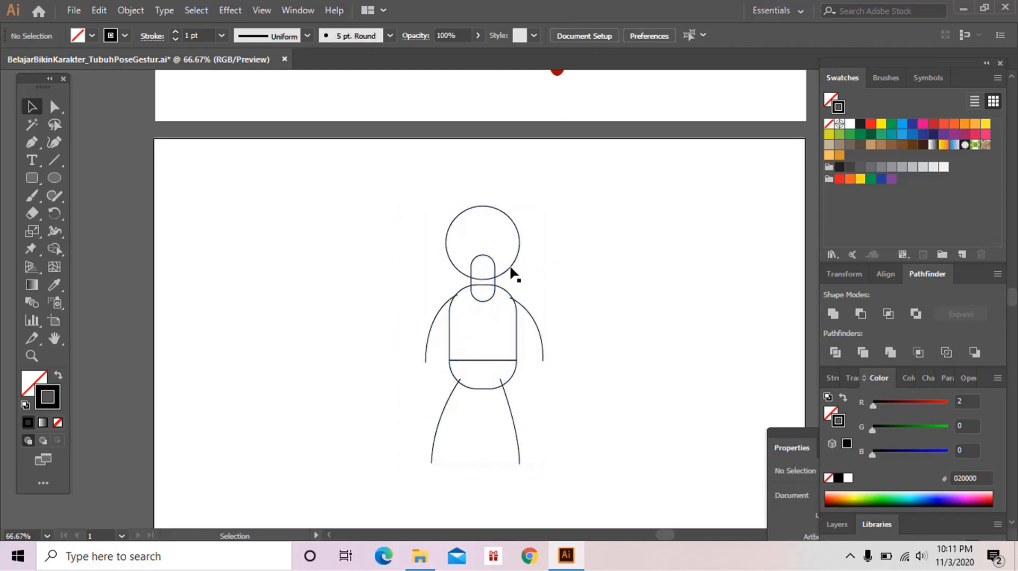
pyautogui.moveTo(512, 269)
pyautogui.mouseDown()
pyautogui.moveTo(311, 271)
pyautogui.moveTo(511, 271)
pyautogui.moveTo(507, 260)
pyautogui.mouseUp()
pyautogui.click(475, 319)
# Step: Ungroup the duplicated figure into its separate body parts
pyautogui.moveTo(417, 184); pyautogui.dragTo(568, 474)
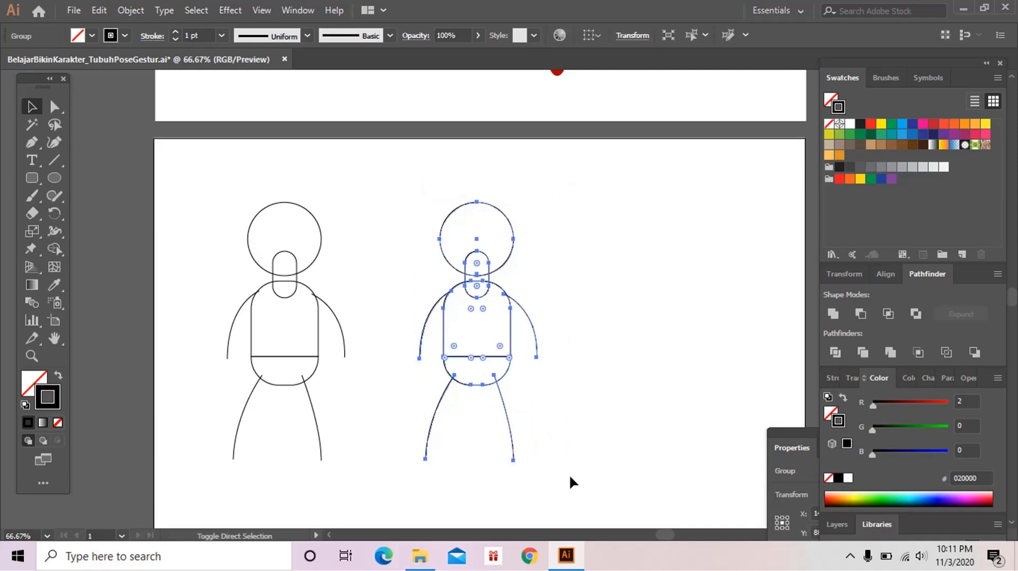
pyautogui.hotkey('ctrl', 'shift', 'g')
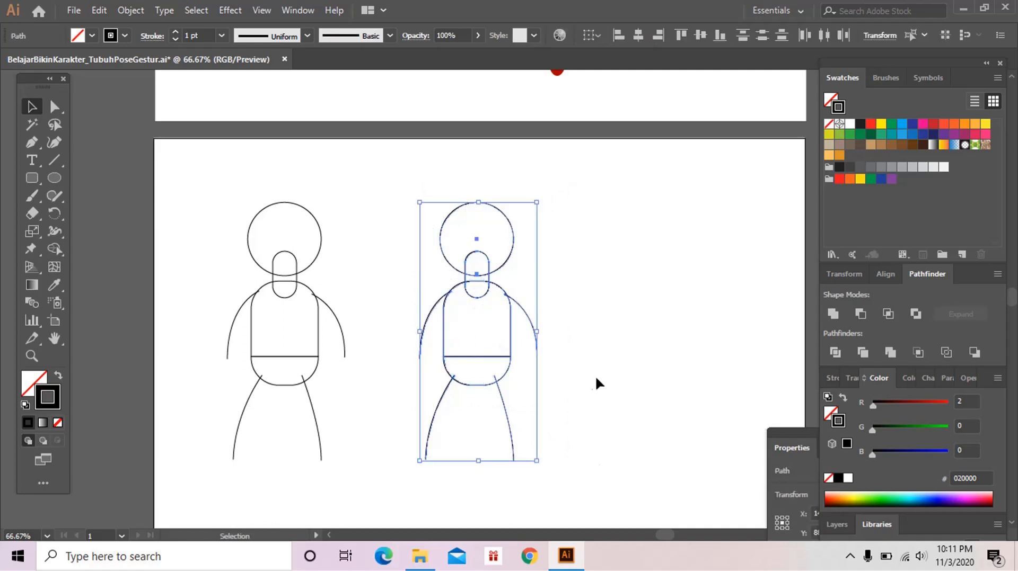
pyautogui.click(595, 376)
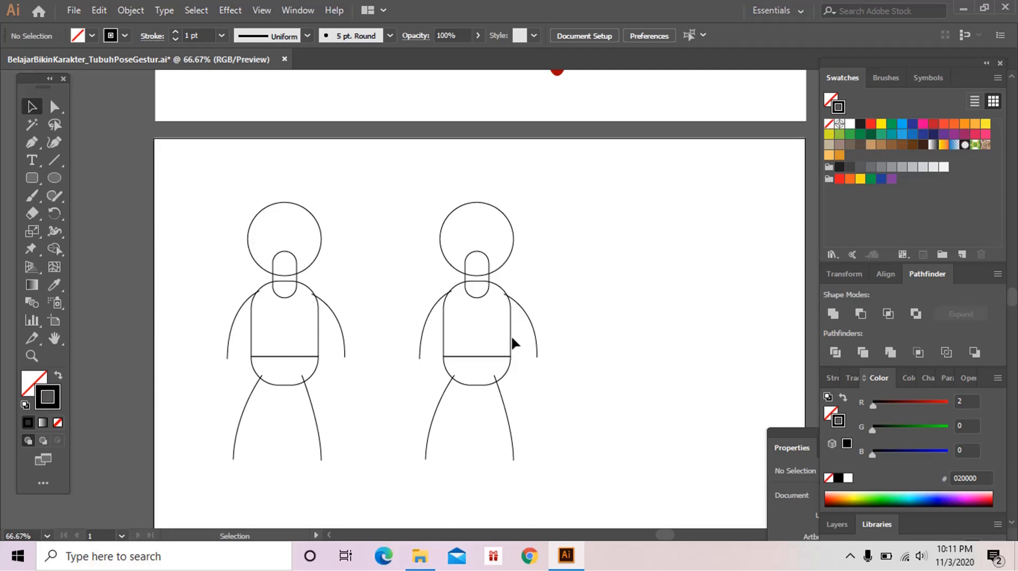
# Step: Move the duplicate's torso and hips out to the right and tilt them clockwise, hips below torso
pyautogui.moveTo(510, 332); pyautogui.dragTo(606, 323)
pyautogui.moveTo(613, 262); pyautogui.dragTo(605, 262)
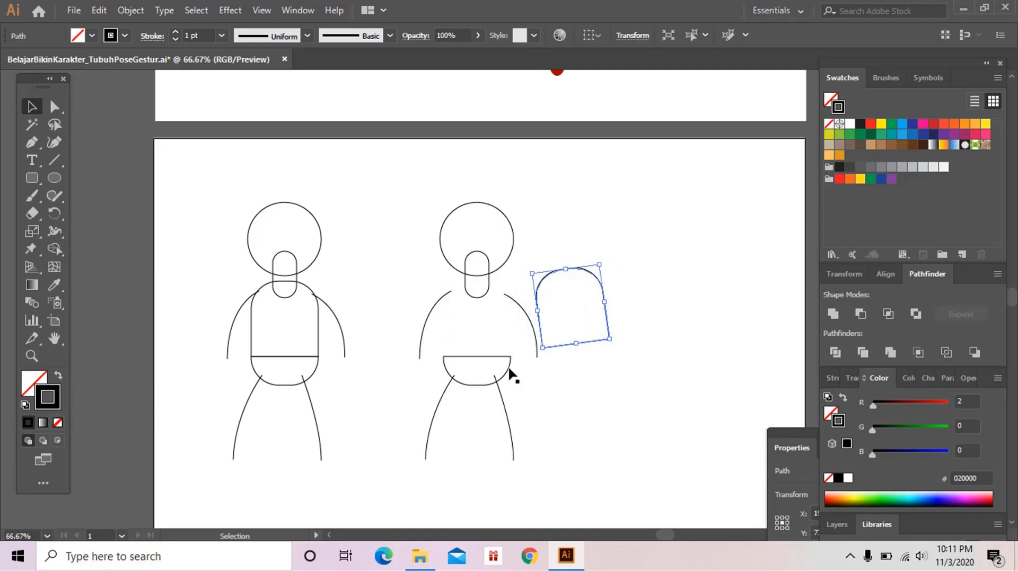
pyautogui.moveTo(509, 370); pyautogui.dragTo(603, 359)
pyautogui.moveTo(638, 255); pyautogui.dragTo(620, 272)
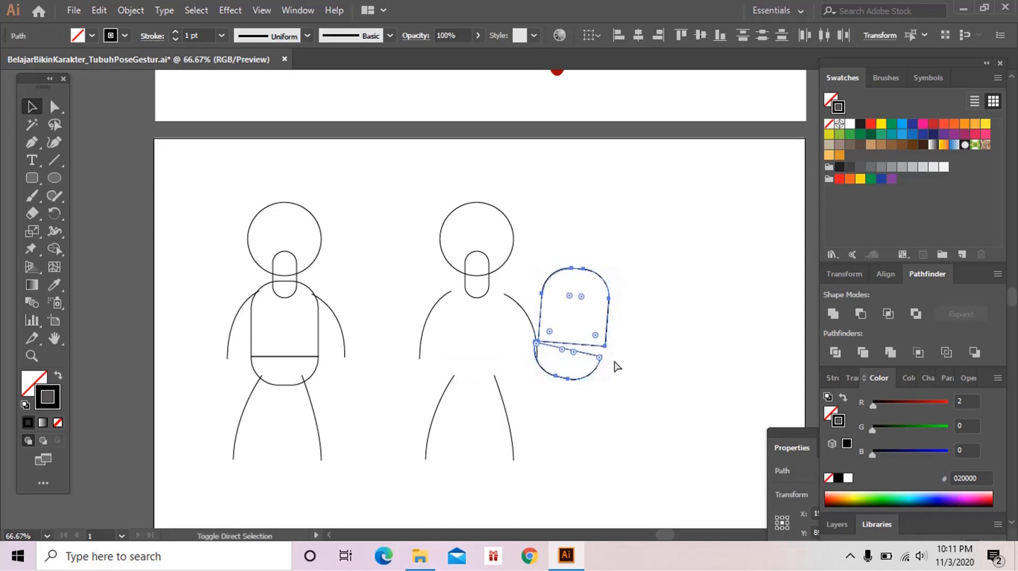
pyautogui.click(447, 333)
# Step: Delete the duplicate's remaining limb curves and place its head circle over the neck of the tilted torso
pyautogui.moveTo(411, 300); pyautogui.dragTo(461, 496)
pyautogui.press('Delete')
pyautogui.moveTo(466, 357); pyautogui.dragTo(556, 289)
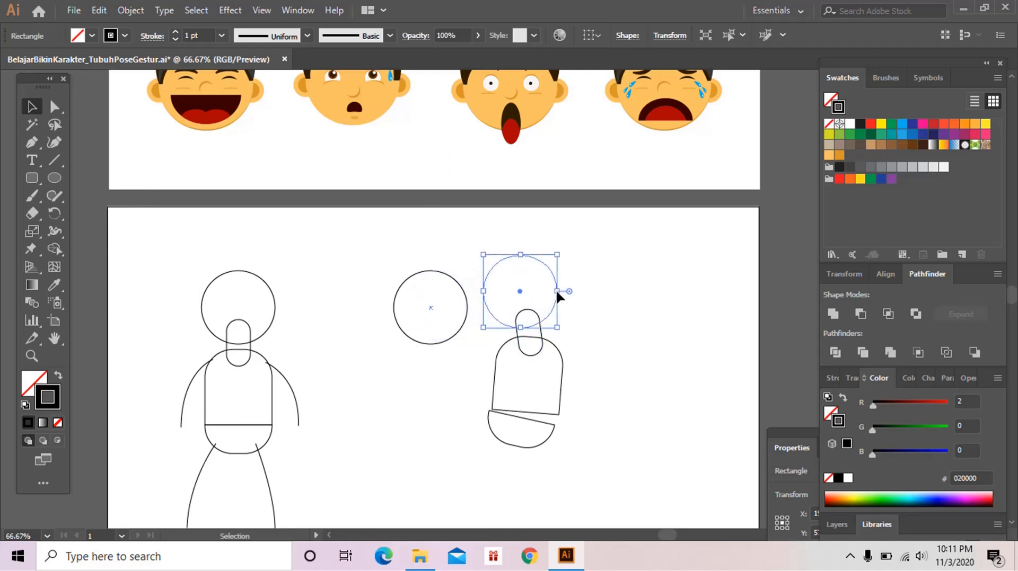
# Step: Rotate the posed head, neck, torso and hips together slightly further clockwise
pyautogui.moveTo(586, 245); pyautogui.dragTo(462, 461)
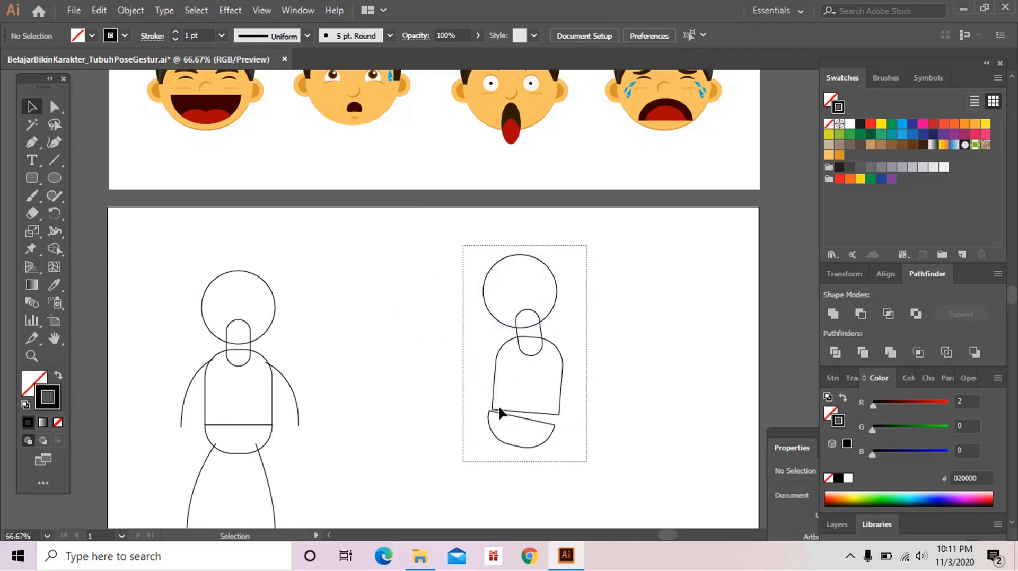
pyautogui.moveTo(499, 413); pyautogui.dragTo(463, 461)
pyautogui.moveTo(570, 250); pyautogui.dragTo(579, 263)
pyautogui.click(582, 276)
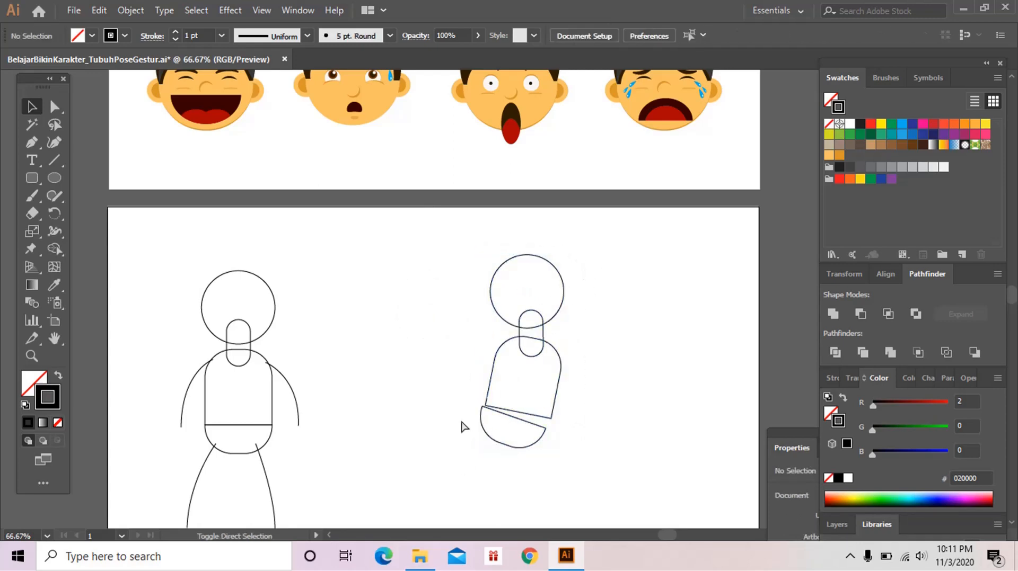
# Step: Draw a short curved left leg with the Pen tool, arching out from the left side of the tilted hips and bending down
pyautogui.moveTo(313, 413); pyautogui.dragTo(335, 374)
pyautogui.click(31, 142)
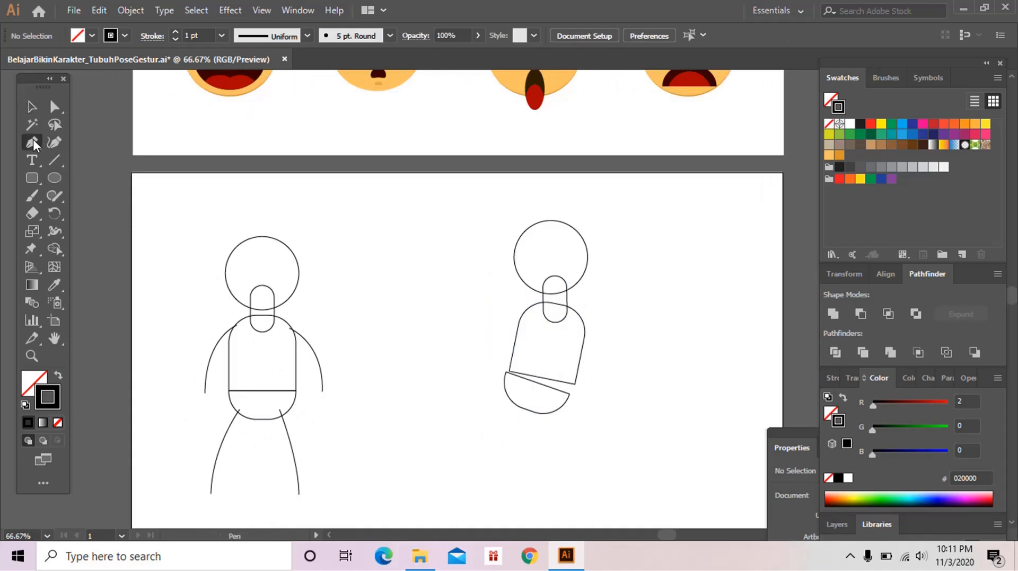
pyautogui.moveTo(448, 436); pyautogui.dragTo(497, 383)
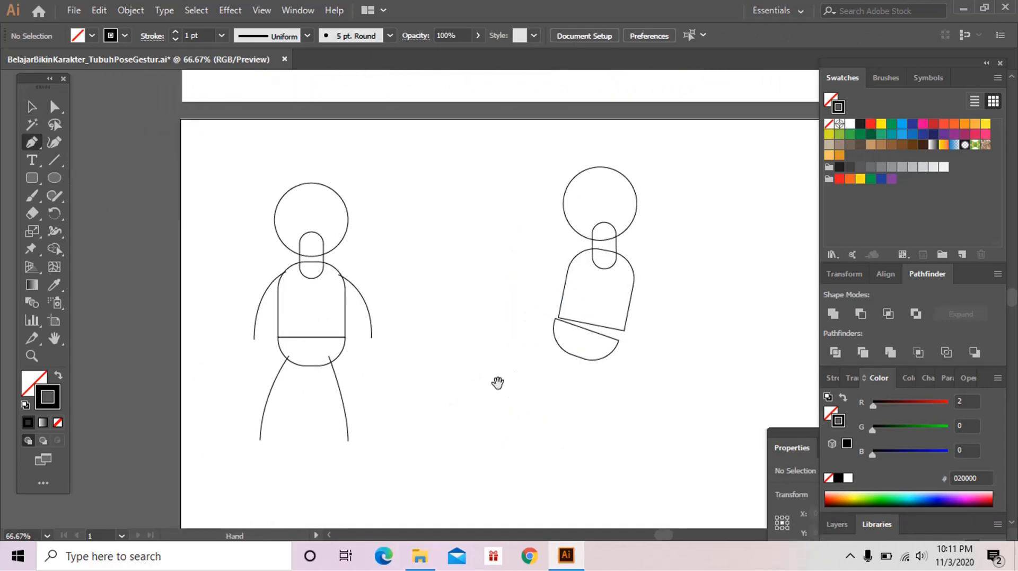
pyautogui.click(559, 338)
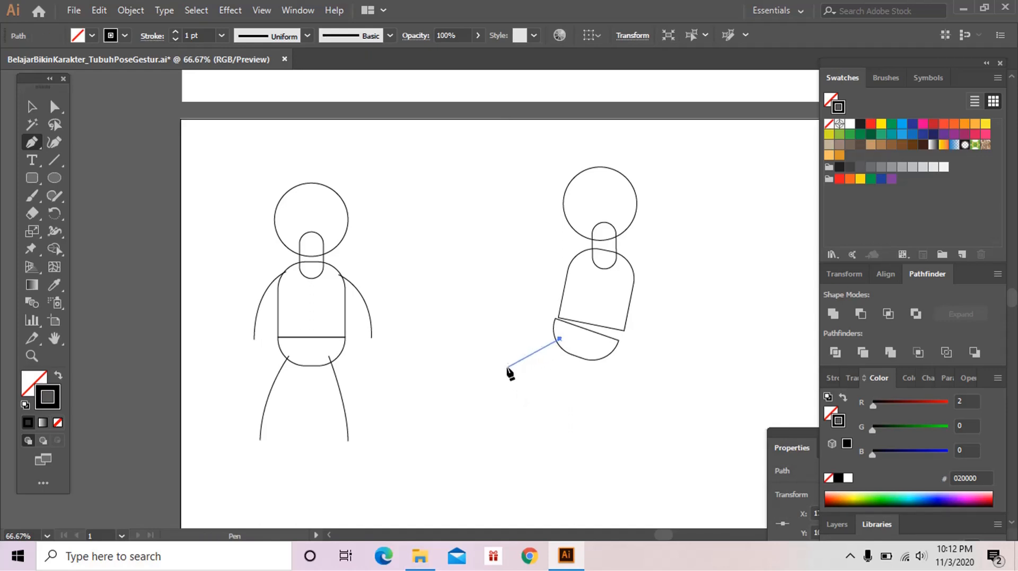
pyautogui.moveTo(497, 338); pyautogui.dragTo(526, 434)
pyautogui.keyDown('ctrl'); pyautogui.click(611, 365); pyautogui.keyUp('ctrl')
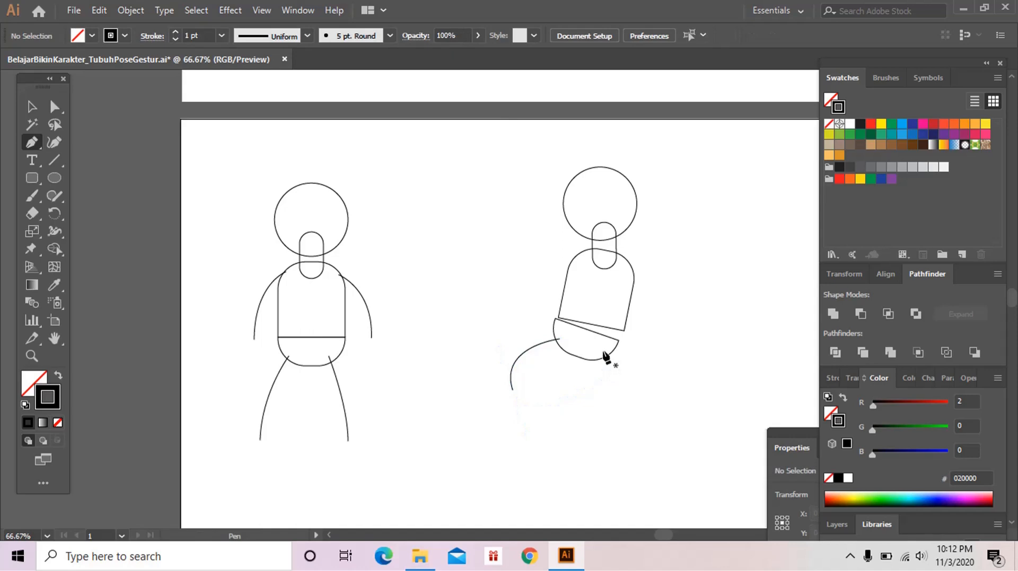
# Step: Draw a long curved right leg from the bottom right of the tilted hips, sweeping down to the left
pyautogui.click(601, 351)
pyautogui.scroll(-2, 581, 427)
pyautogui.moveTo(555, 441); pyautogui.dragTo(476, 503)
pyautogui.keyDown('ctrl'); pyautogui.click(593, 449); pyautogui.keyUp('ctrl')
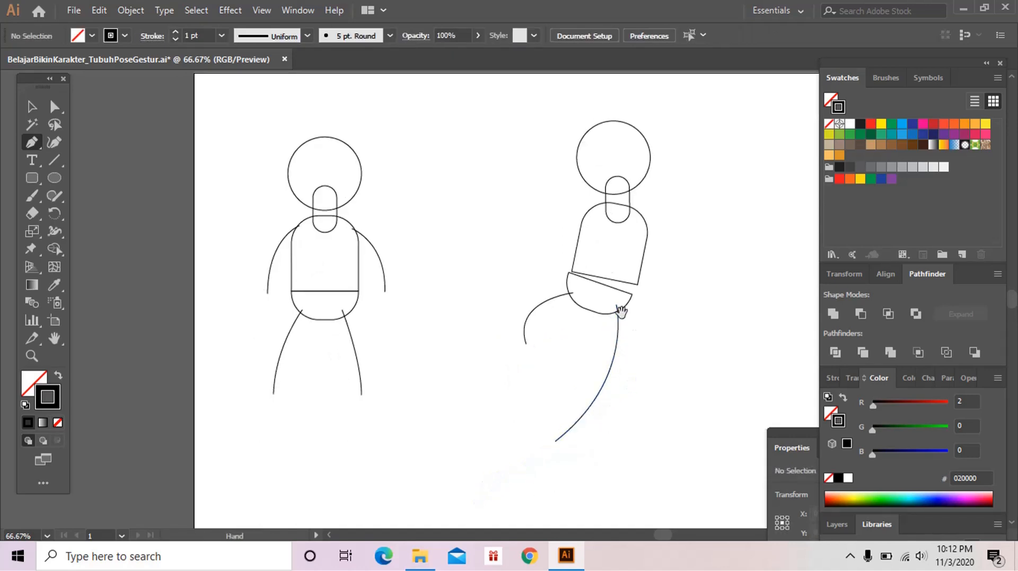
pyautogui.scroll(2, 617, 339)
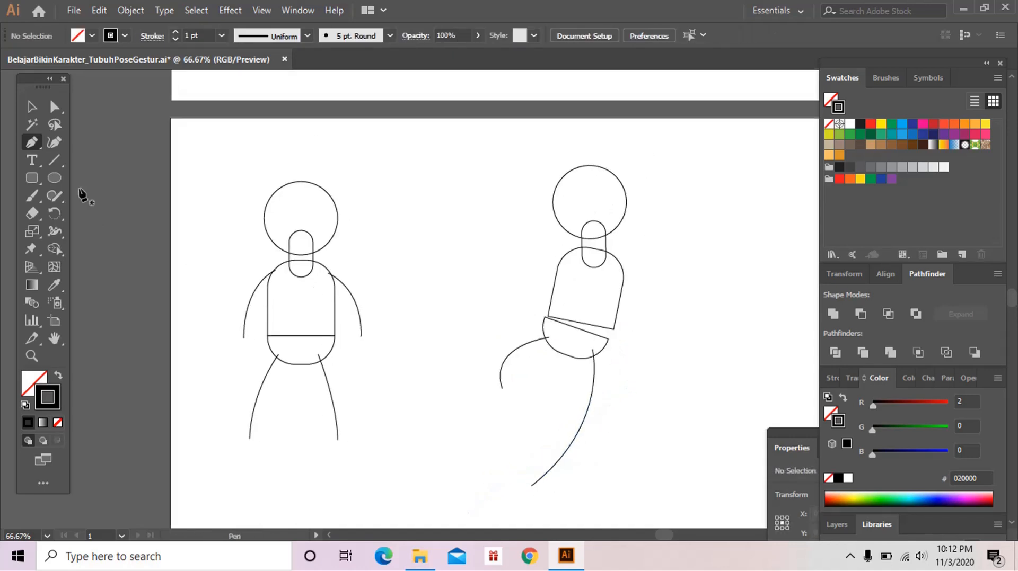
# Step: Draw the posed figure's right arm from the shoulder down to a rounded elbow and up to a raised hand
pyautogui.click(618, 277)
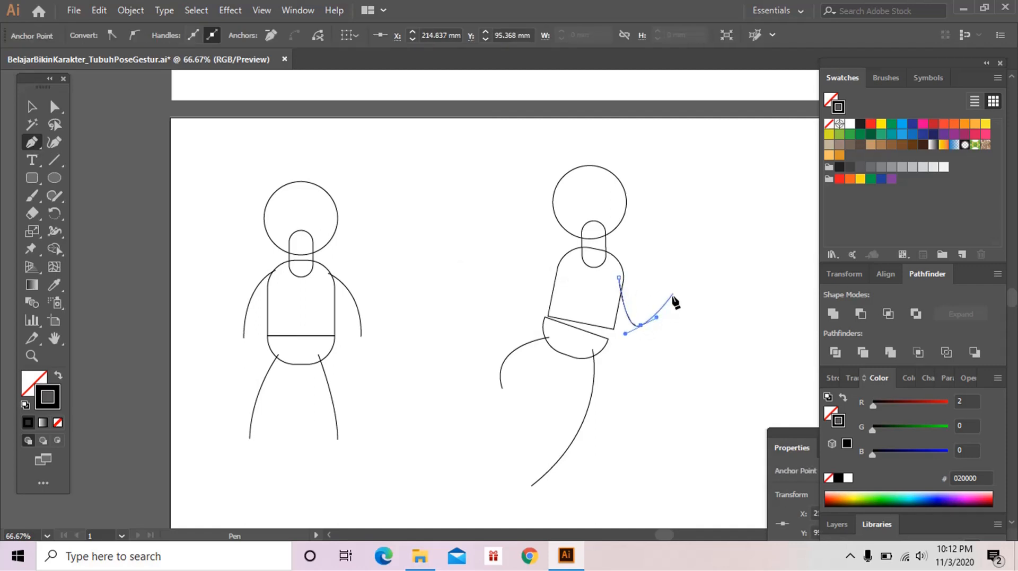
pyautogui.moveTo(682, 271); pyautogui.dragTo(683, 263)
pyautogui.keyDown('ctrl'); pyautogui.click(625, 277); pyautogui.keyUp('ctrl')
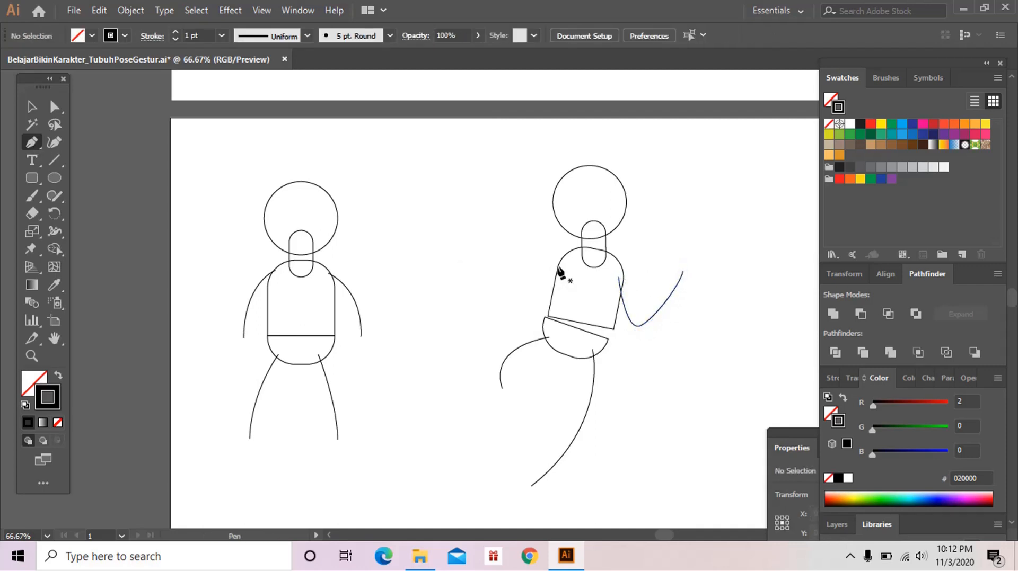
# Step: Draw the left arm as a straight, nearly horizontal line extending left from the tilted torso's left shoulder
pyautogui.click(566, 262)
pyautogui.click(440, 261)
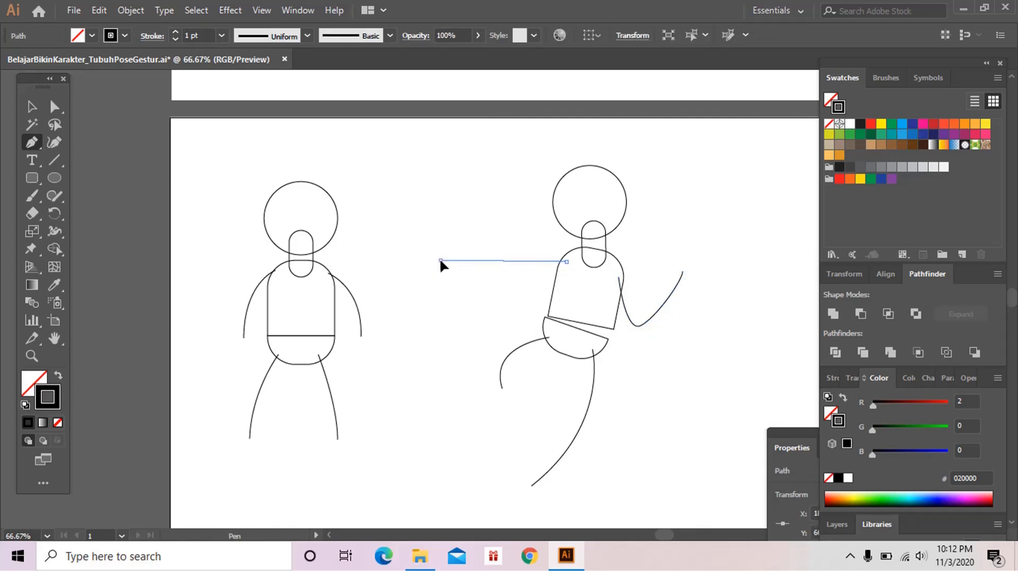
pyautogui.keyDown('ctrl'); pyautogui.click(564, 273); pyautogui.keyUp('ctrl')
# Step: Group all parts of the posed figure, scale the group down slightly, and shift it a little left
pyautogui.press('v')
pyautogui.scroll(2, 623, 329)
pyautogui.hscroll(1, 623, 329)
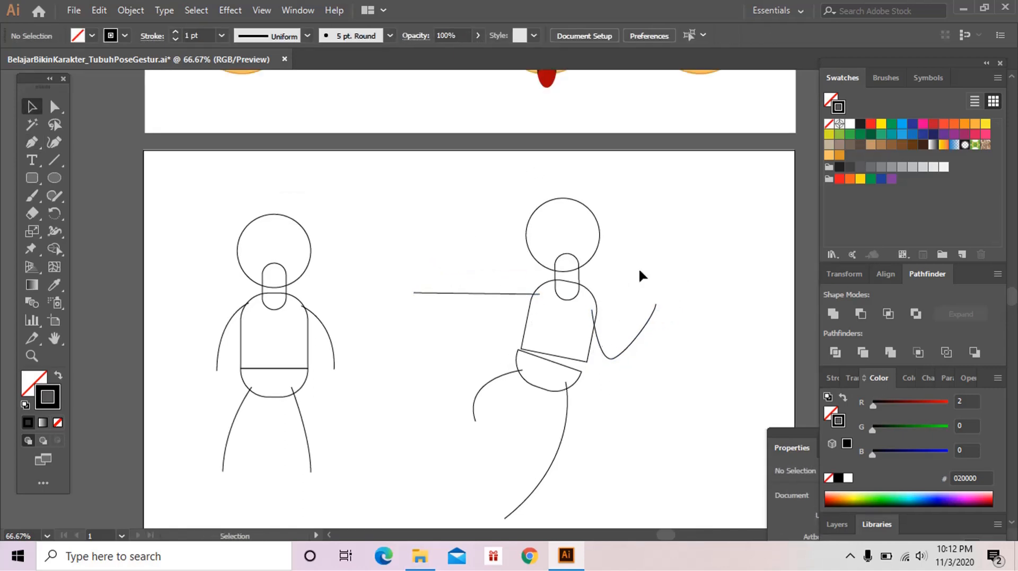
pyautogui.moveTo(680, 201); pyautogui.dragTo(461, 463)
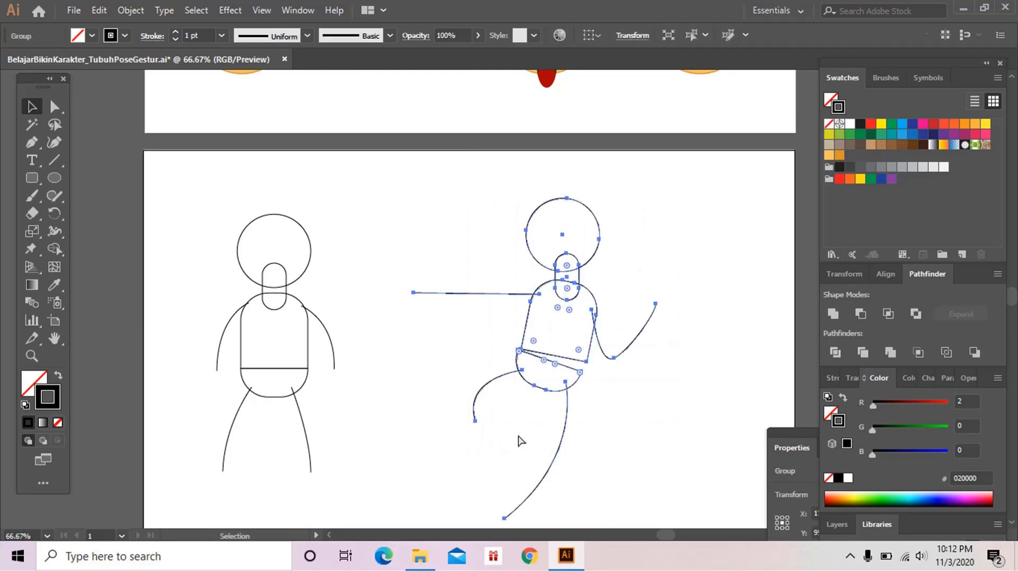
pyautogui.scroll(-2, 624, 329)
pyautogui.hscroll(-1, 623, 328)
pyautogui.hotkey('ctrl', 'g')
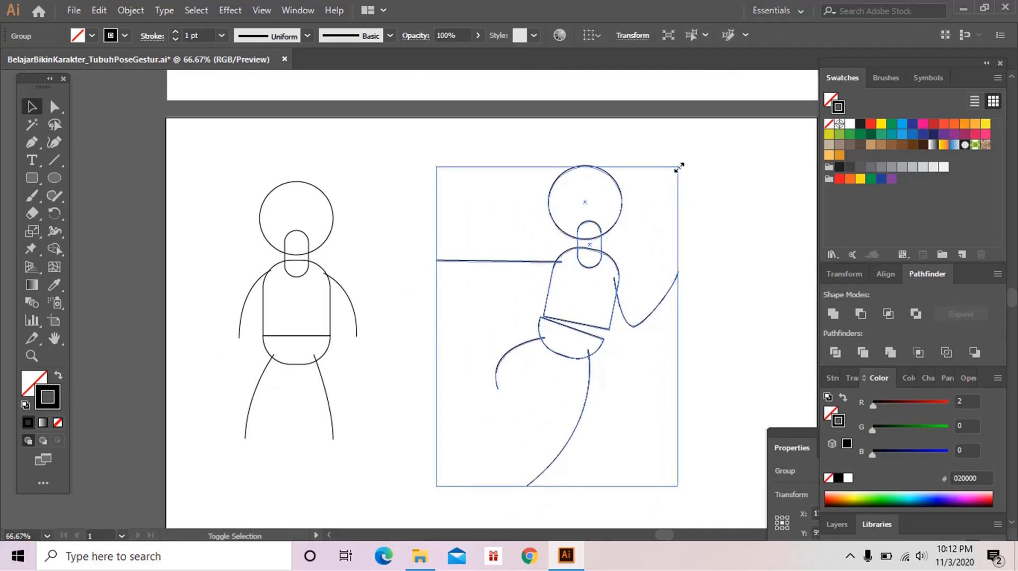
pyautogui.moveTo(677, 166); pyautogui.dragTo(657, 191)
pyautogui.moveTo(608, 231); pyautogui.dragTo(595, 225)
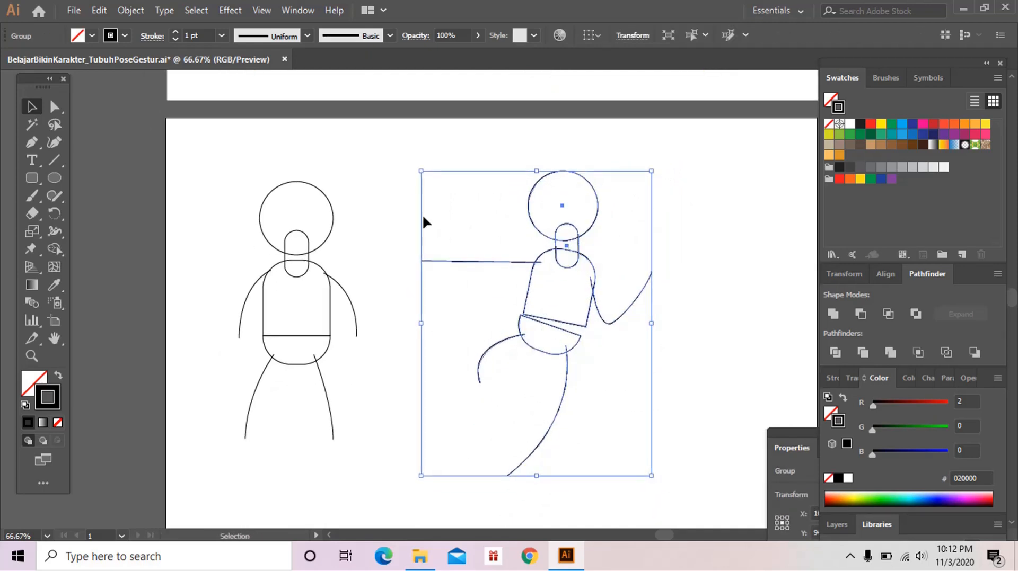
pyautogui.click(322, 379)
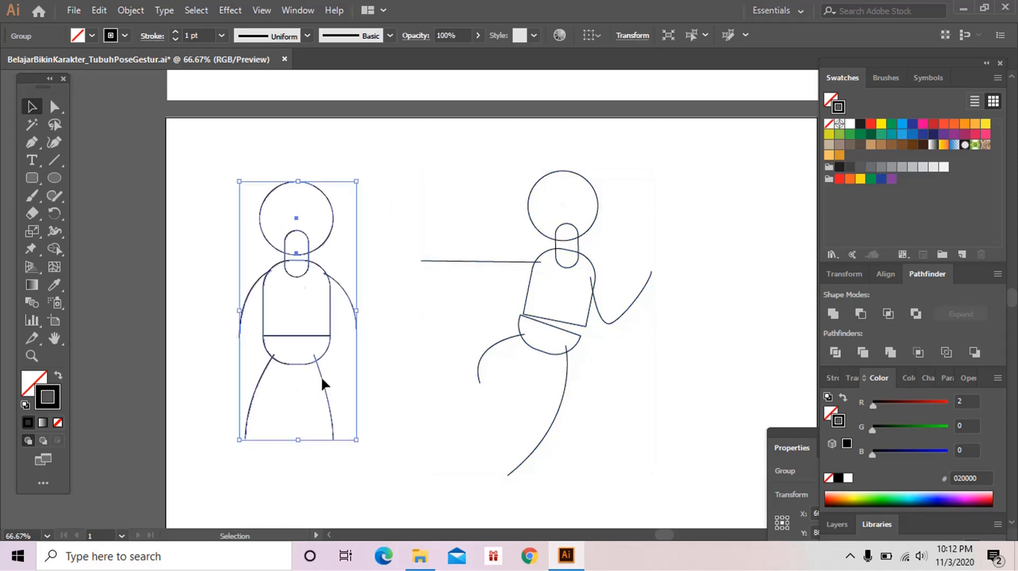
pyautogui.click(366, 333)
pyautogui.moveTo(405, 329); pyautogui.dragTo(363, 355)
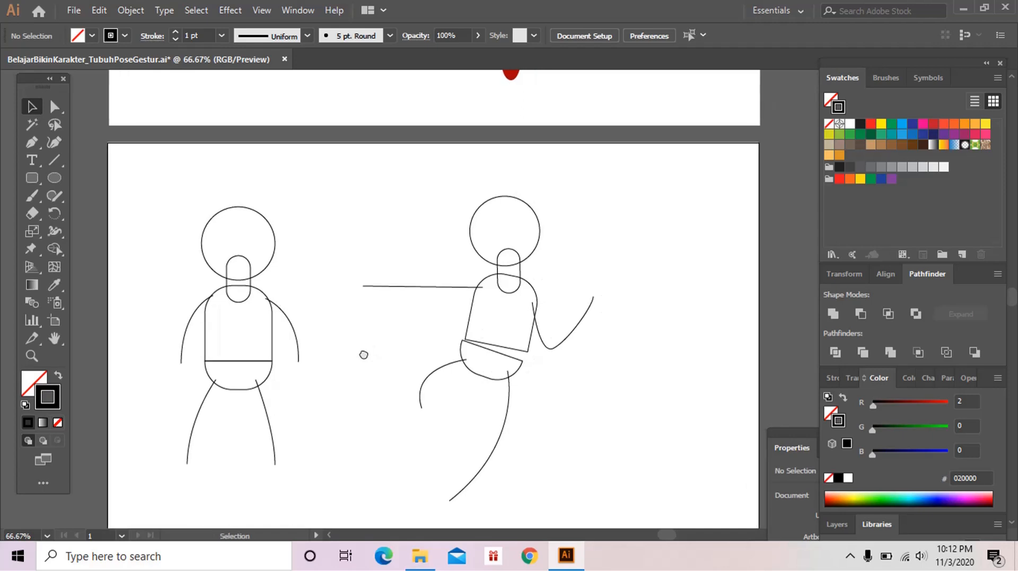
pyautogui.click(796, 434)
pyautogui.moveTo(769, 426); pyautogui.dragTo(784, 429)
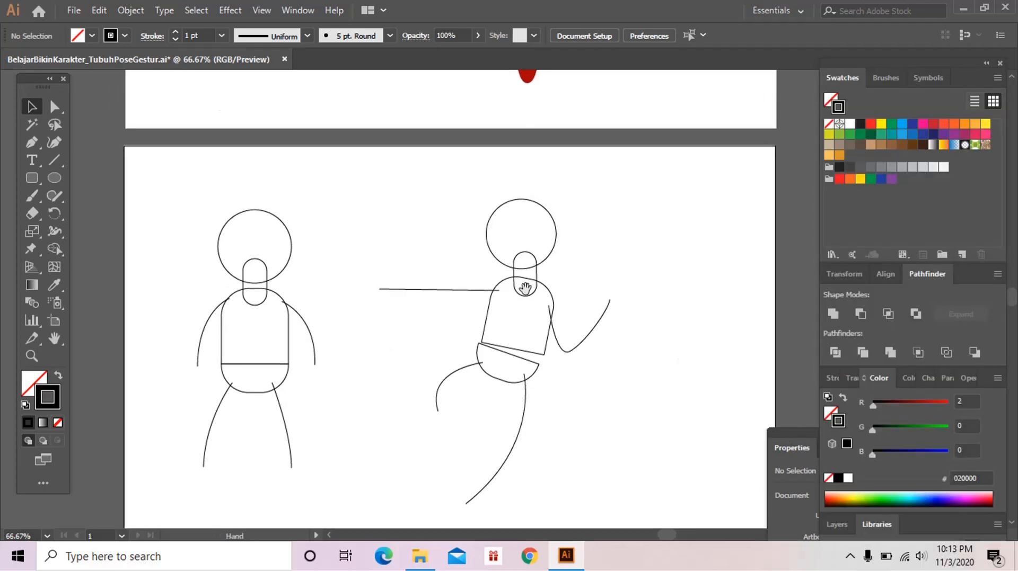
pyautogui.moveTo(525, 288); pyautogui.dragTo(528, 327)
# Step: Move the posed figure group off the artboard into the empty canvas area on its right
pyautogui.press('z')
pyautogui.click(552, 330)
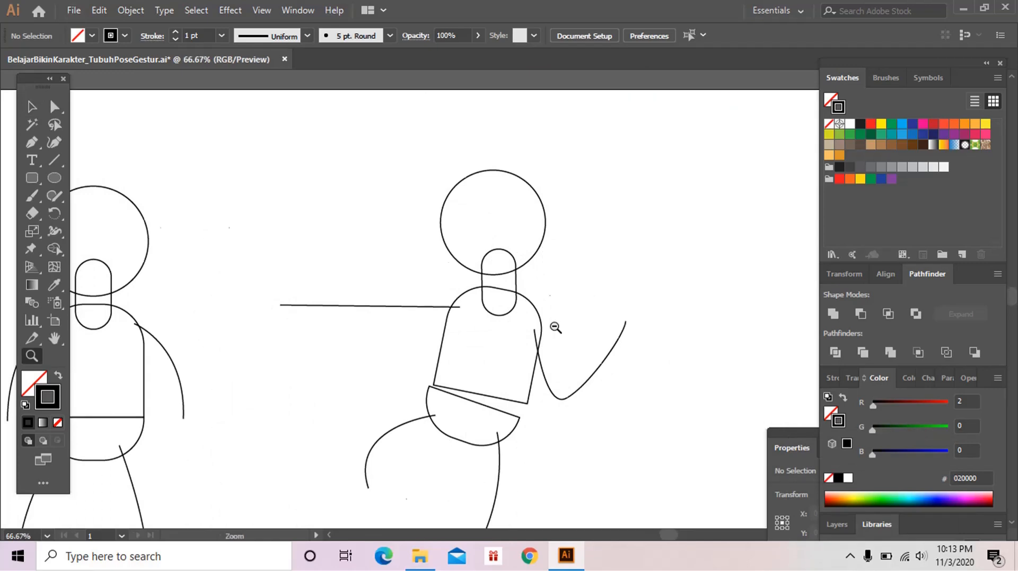
pyautogui.keyDown('alt'); pyautogui.click(555, 327); pyautogui.keyUp('alt')
pyautogui.keyDown('alt'); pyautogui.click(525, 318); pyautogui.keyUp('alt')
pyautogui.scroll(2, 527, 327)
pyautogui.press('v')
pyautogui.moveTo(386, 267); pyautogui.dragTo(487, 339)
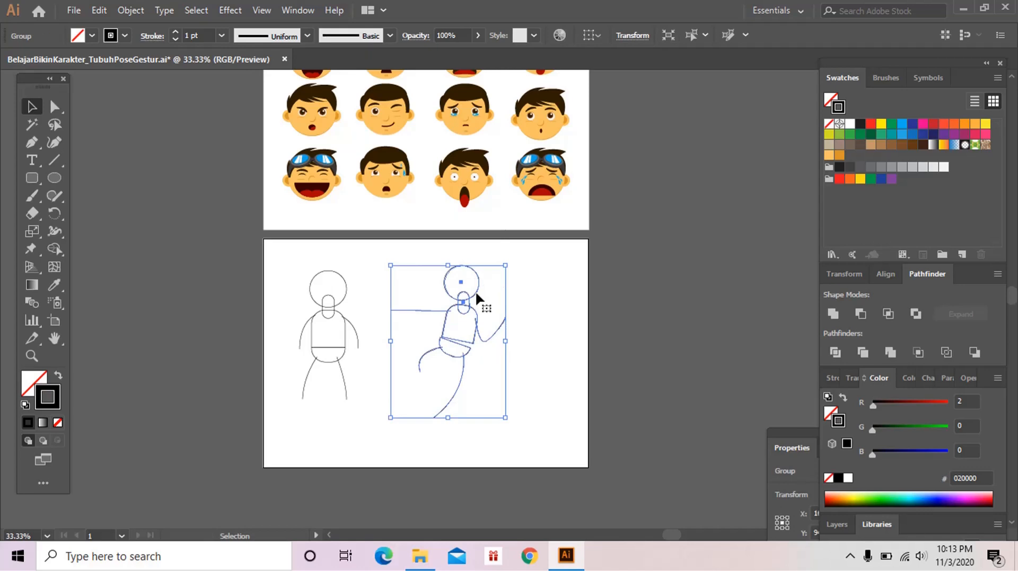
pyautogui.moveTo(476, 295); pyautogui.dragTo(679, 300)
# Step: Move the upright figure to the middle of the lower artboard
pyautogui.moveTo(289, 266); pyautogui.dragTo(368, 394)
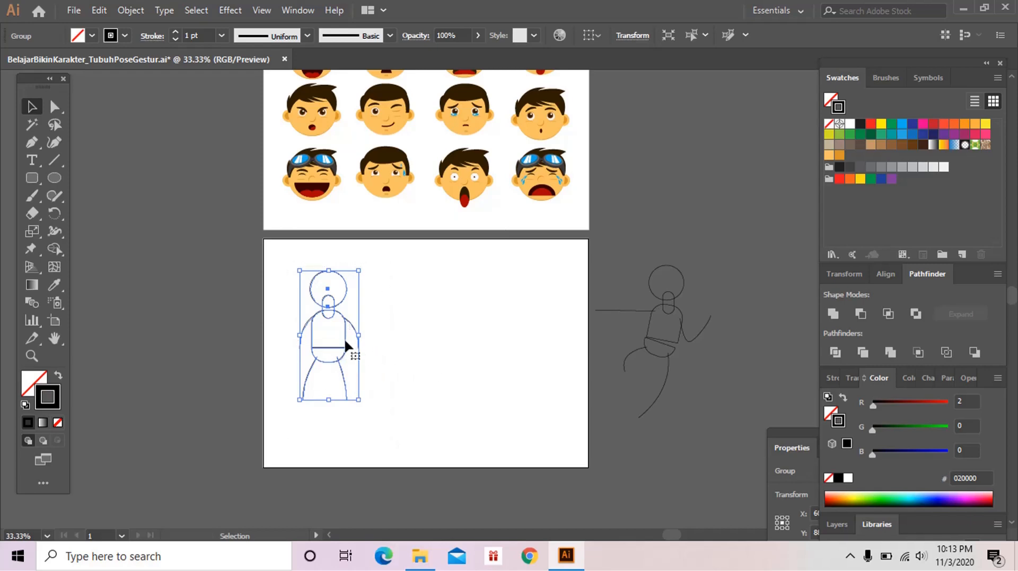
pyautogui.moveTo(345, 338); pyautogui.dragTo(424, 351)
pyautogui.click(483, 297)
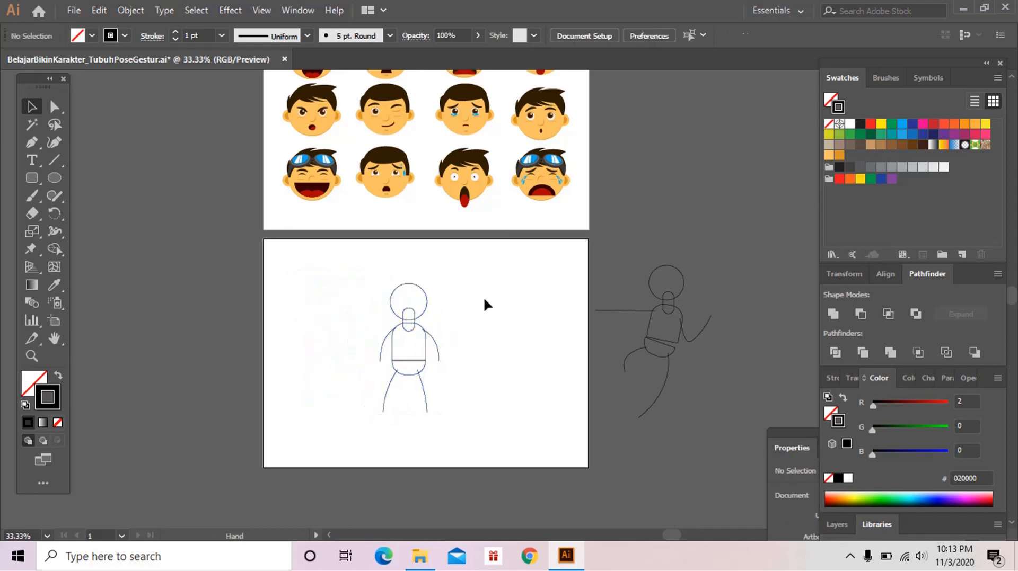
pyautogui.moveTo(484, 297); pyautogui.dragTo(513, 365)
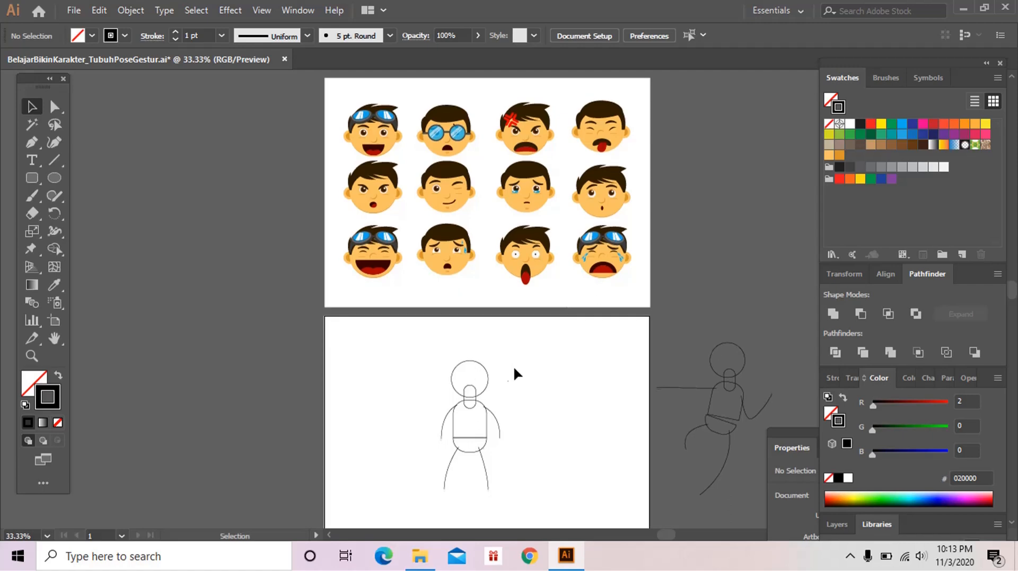
# Step: Delete the head circle of the upright figure, keeping the neck, torso and limbs
pyautogui.click(481, 364)
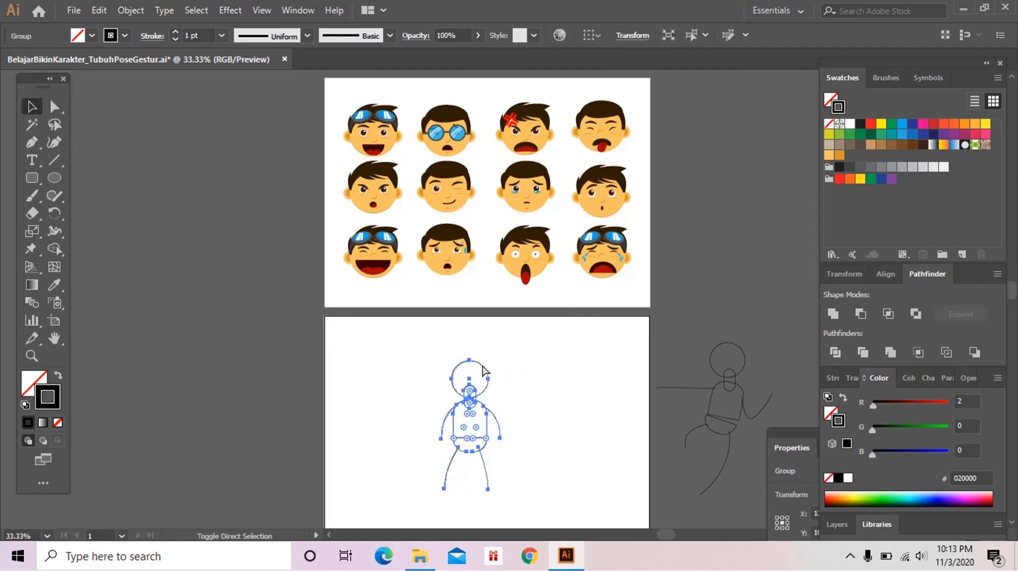
pyautogui.click(482, 366)
pyautogui.click(539, 382)
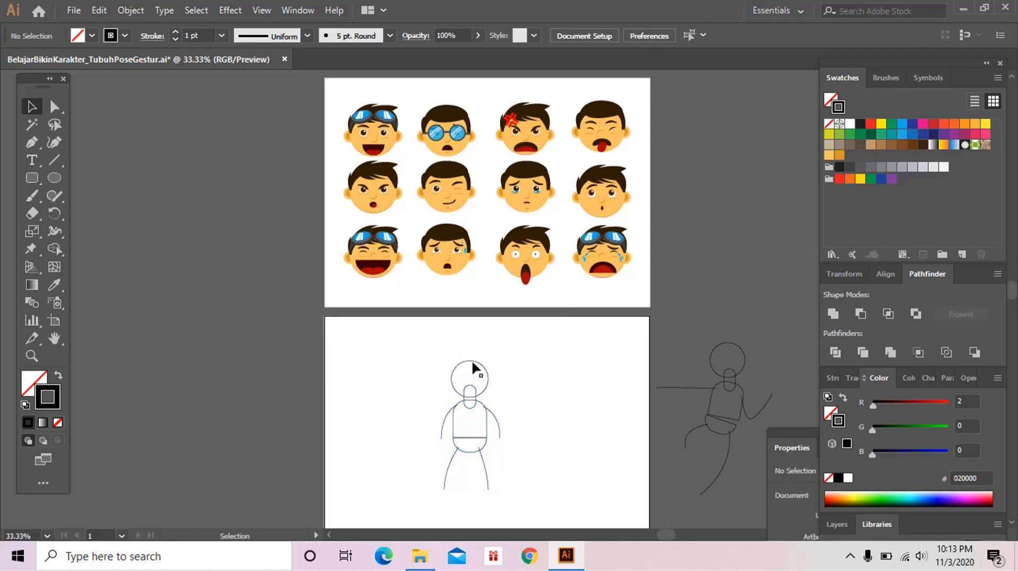
pyautogui.click(472, 361)
pyautogui.press('Delete')
pyautogui.moveTo(472, 361); pyautogui.dragTo(473, 373)
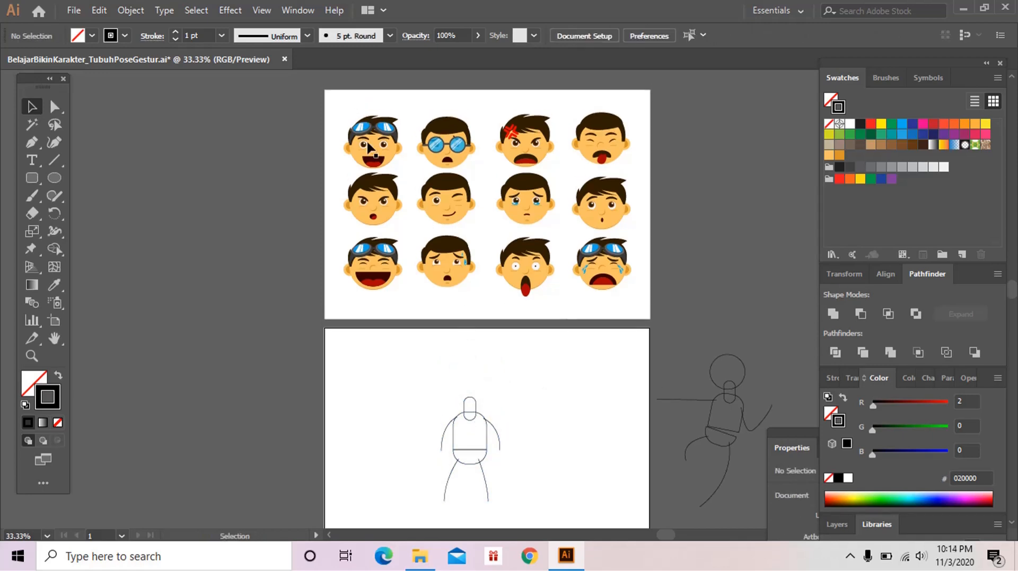
# Step: Group the first face with blue goggles and place it on the upright figure's neck as its head
pyautogui.moveTo(365, 137); pyautogui.dragTo(392, 157)
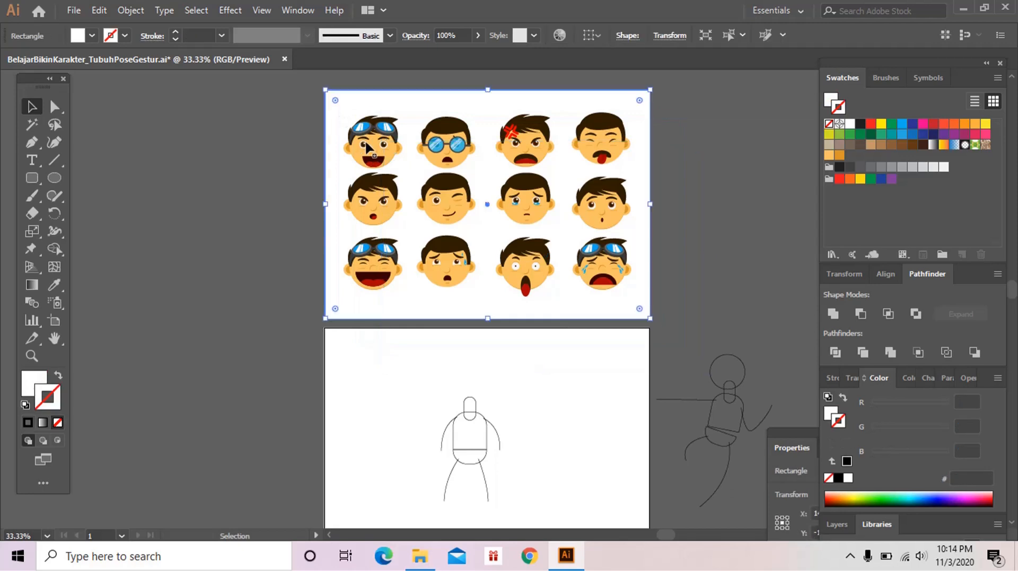
pyautogui.click(379, 143)
pyautogui.moveTo(275, 108); pyautogui.dragTo(476, 384)
pyautogui.keyDown('shift'); pyautogui.click(414, 104); pyautogui.keyUp('shift')
pyautogui.hotkey('ctrl', 'g')
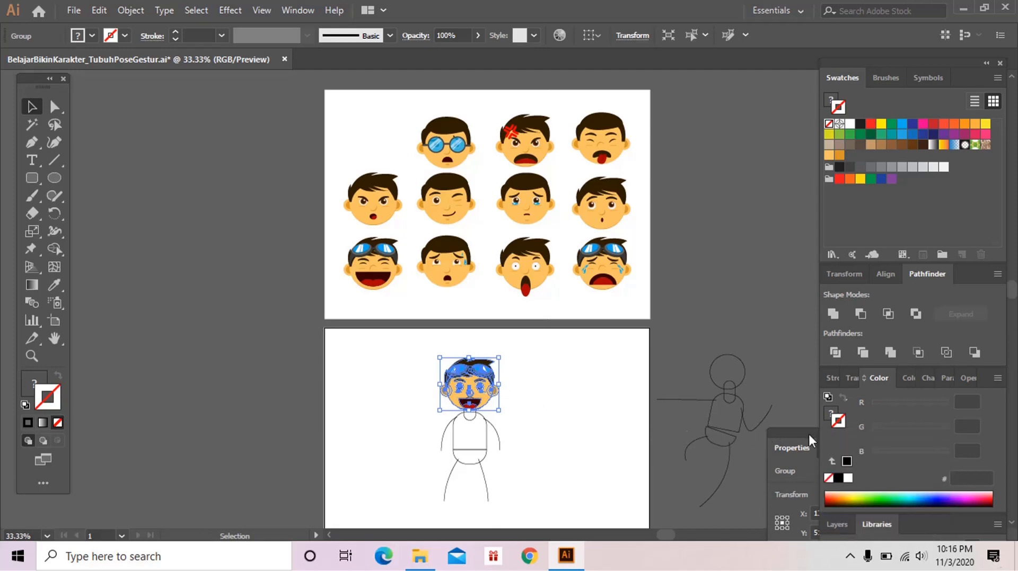
# Step: Fill the rounded neck shape with the skin colour sampled from the face, without an outline
pyautogui.press('z')
pyautogui.click(527, 415)
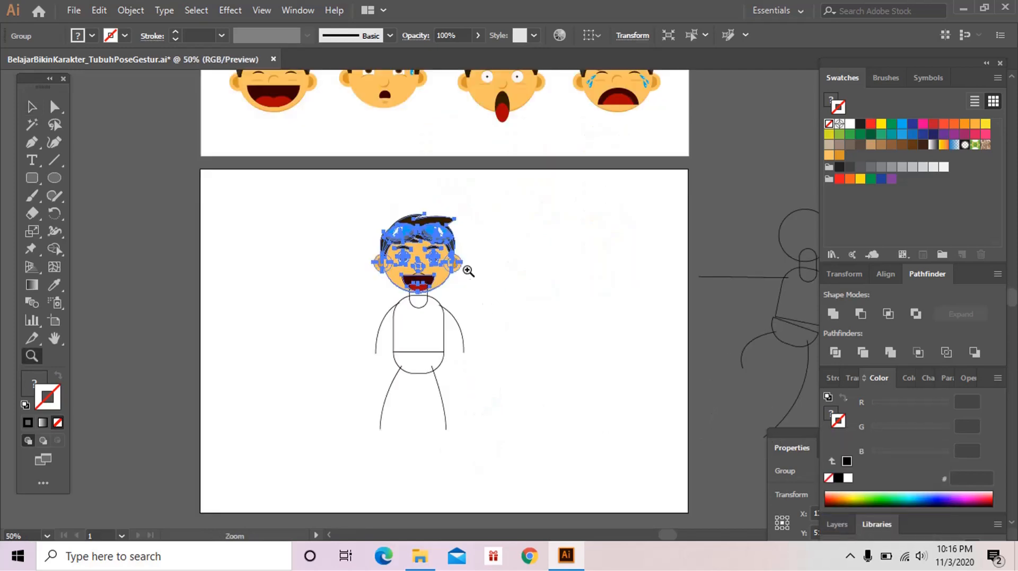
pyautogui.click(469, 271)
pyautogui.click(462, 278)
pyautogui.click(462, 279)
pyautogui.scroll(-1, 462, 278)
pyautogui.press('v')
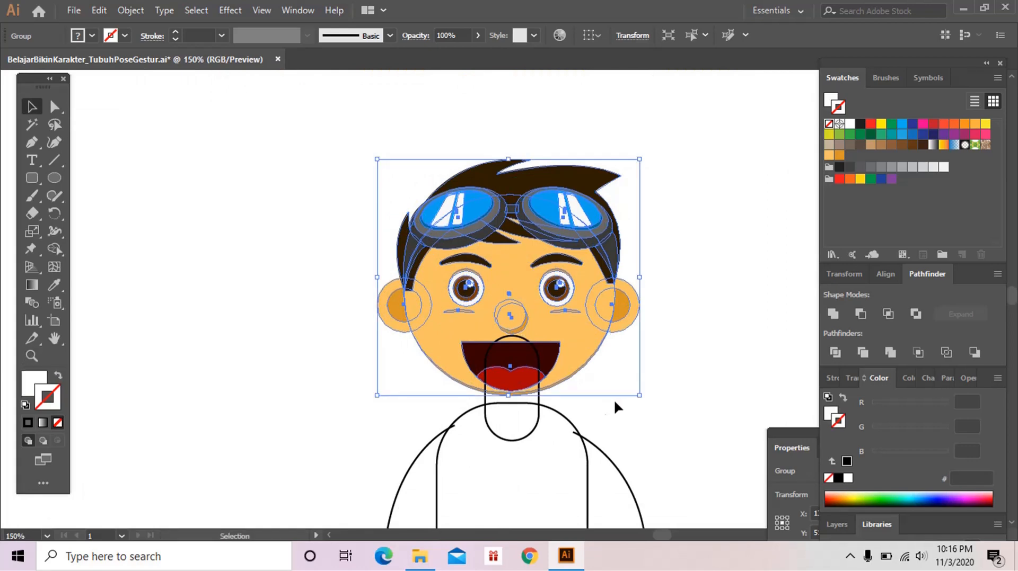
pyautogui.click(613, 399)
pyautogui.click(539, 416)
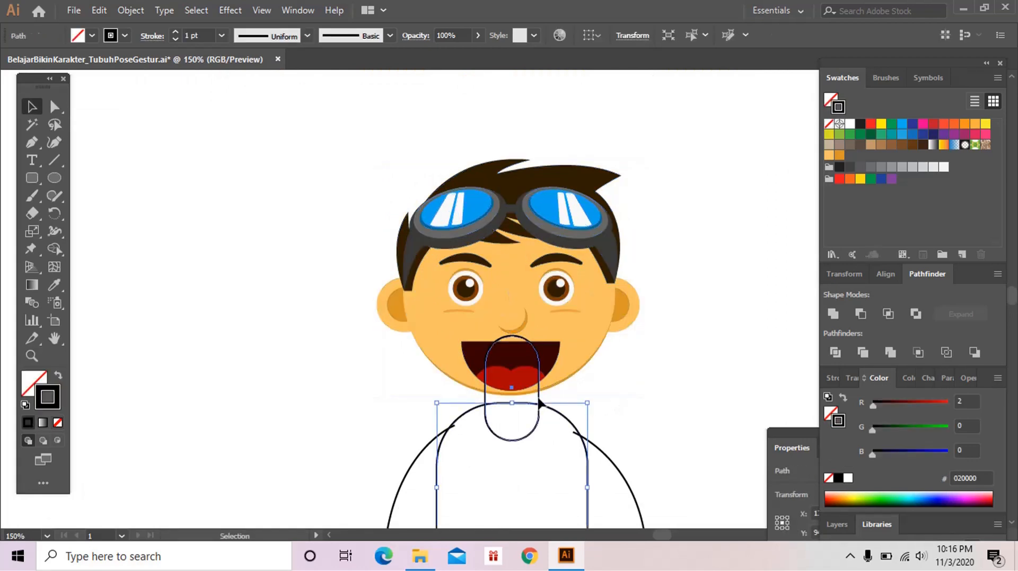
pyautogui.click(53, 285)
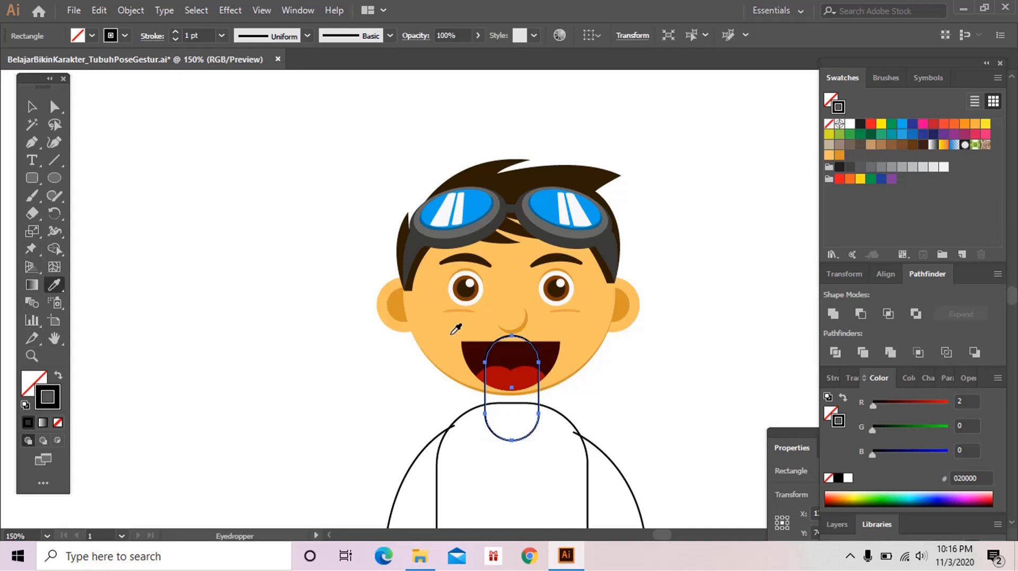
pyautogui.click(453, 334)
pyautogui.keyDown('ctrl'); pyautogui.click(572, 387); pyautogui.keyUp('ctrl')
pyautogui.press('v')
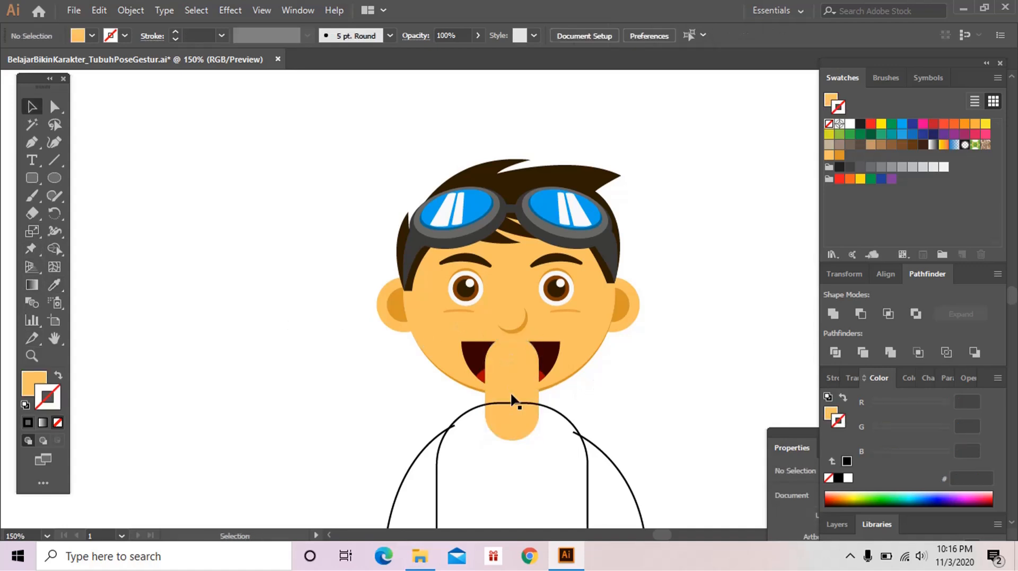
# Step: Send the neck shape to the back of the stacking order, behind the face
pyautogui.click(511, 390)
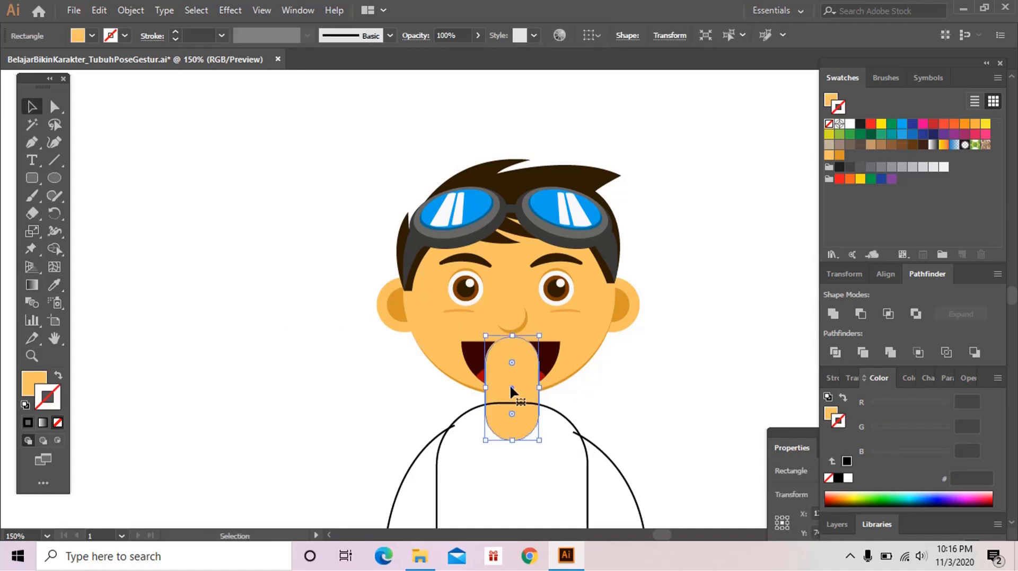
pyautogui.press('ctrl')
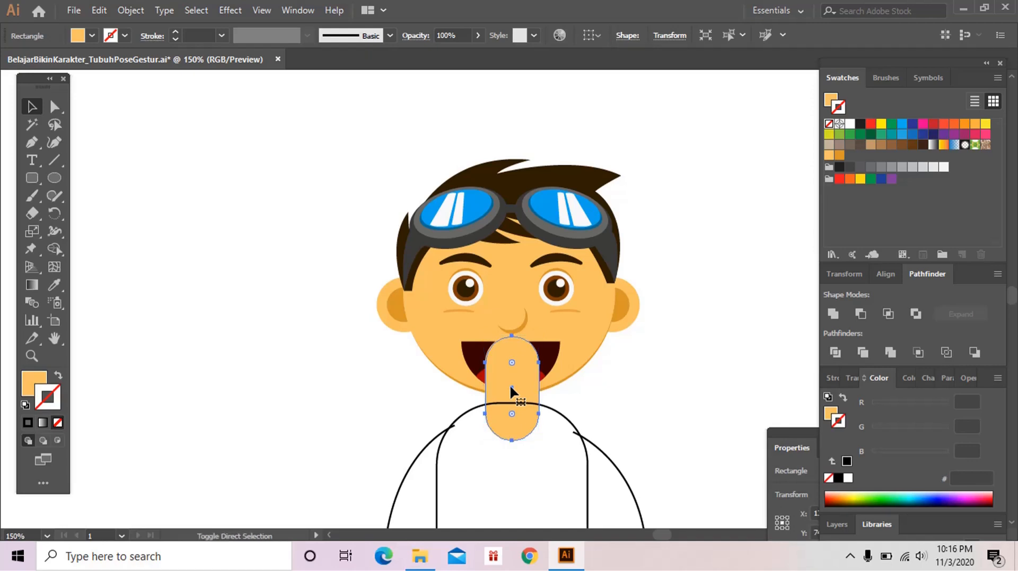
pyautogui.hotkey('ctrl', 'shift', '[')
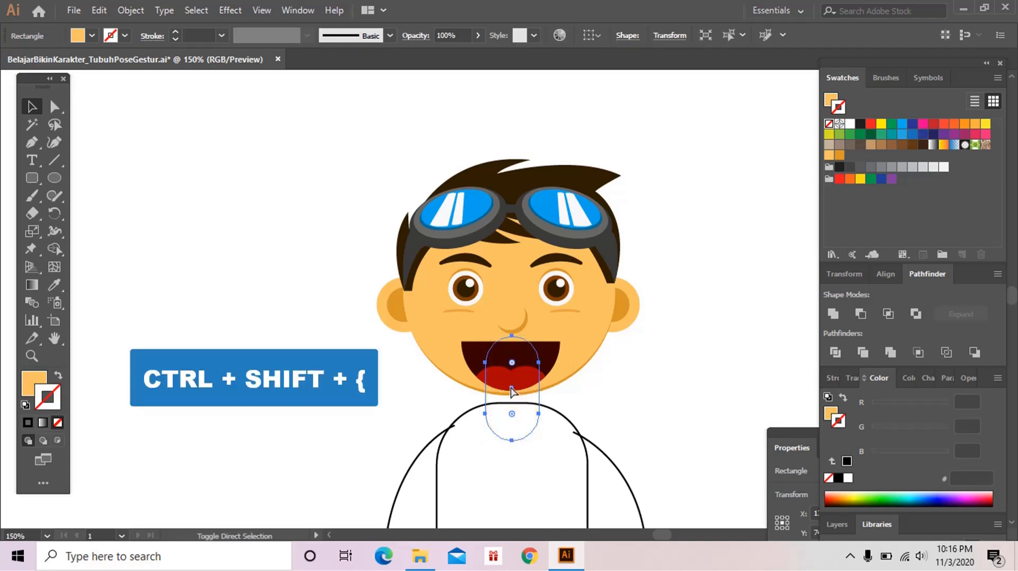
pyautogui.hotkey('ctrl', 'shift', 'a')
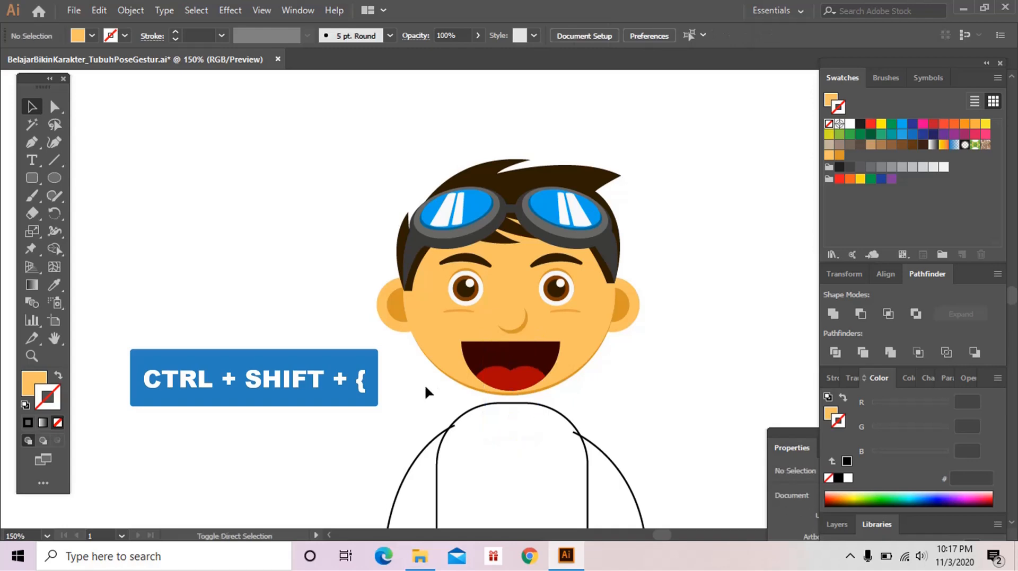
# Step: Send the white background rectangle of the lower artboard to the back, behind the neck
pyautogui.press('z')
pyautogui.keyDown('alt'); pyautogui.click(439, 367); pyautogui.keyUp('alt')
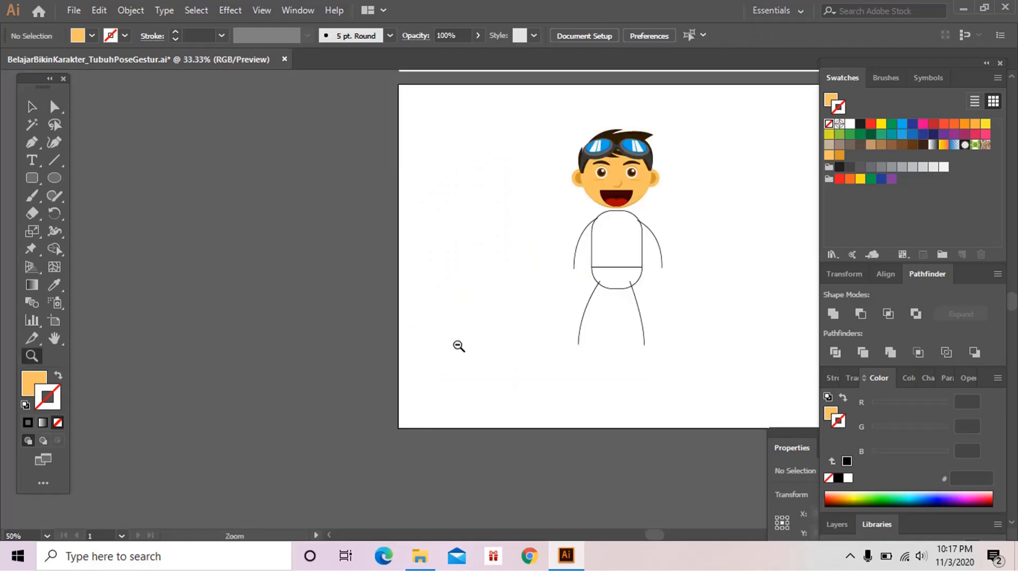
pyautogui.moveTo(456, 345); pyautogui.dragTo(412, 387)
pyautogui.click(424, 375)
pyautogui.press('v')
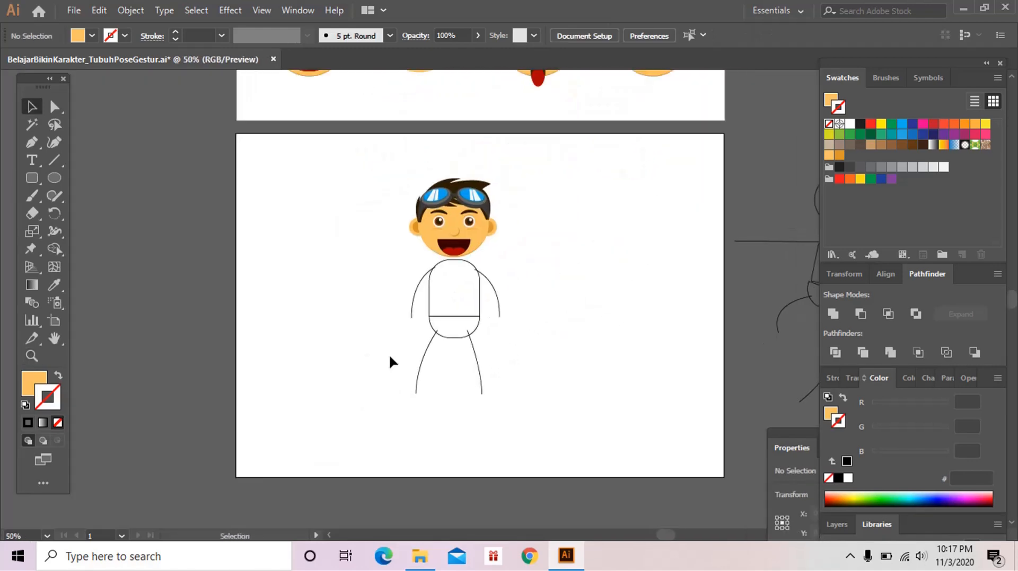
pyautogui.keyDown('ctrl'); pyautogui.keyDown('alt'); pyautogui.click(359, 351); pyautogui.keyUp('alt'); pyautogui.keyUp('ctrl')
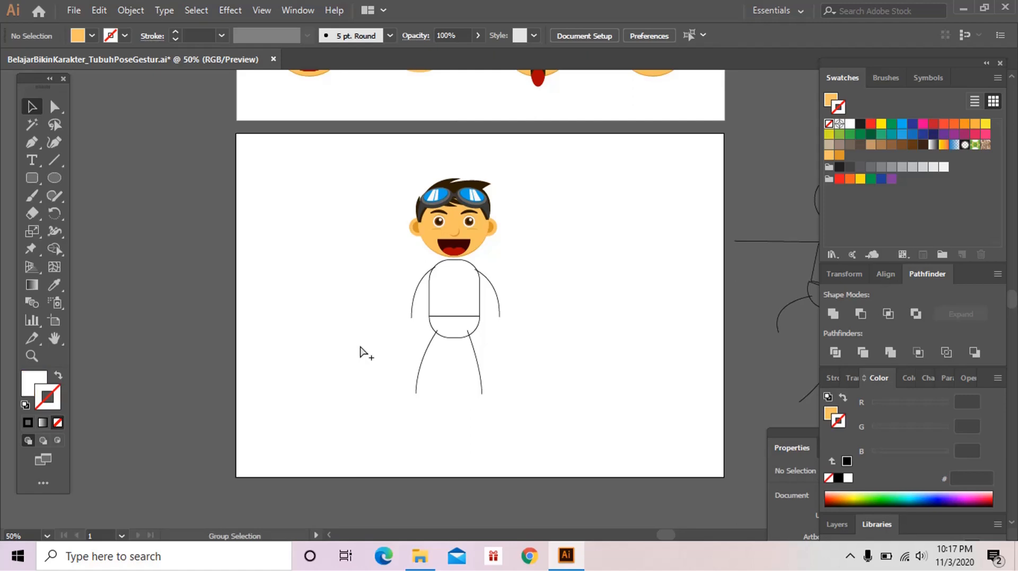
pyautogui.hotkey('ctrl', 'shift', 'a')
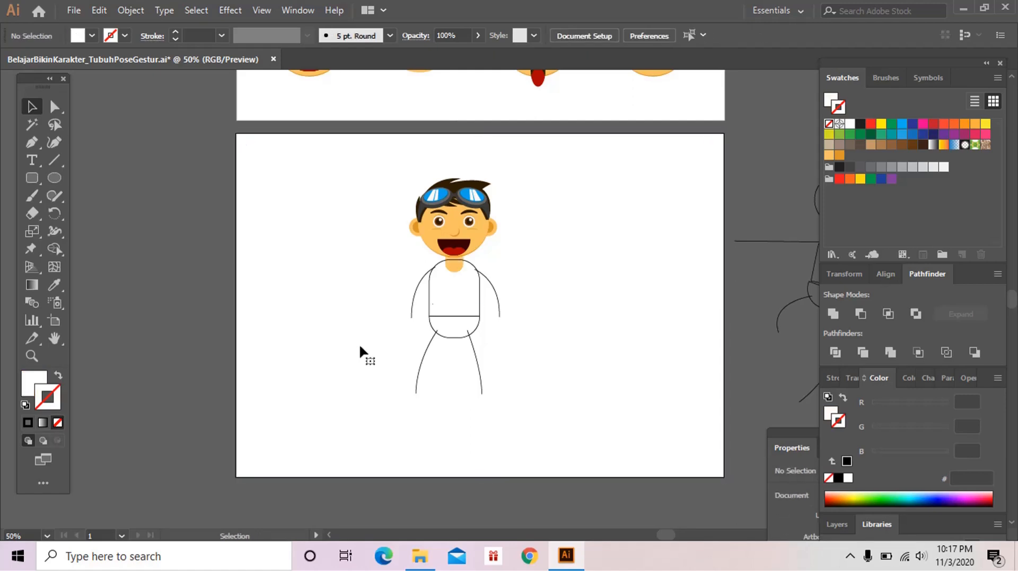
# Step: Fill the torso shape with the dark maroon colour sampled from the inside of the mouth
pyautogui.press('z')
pyautogui.moveTo(422, 225); pyautogui.dragTo(466, 277)
pyautogui.scroll(1, 513, 365)
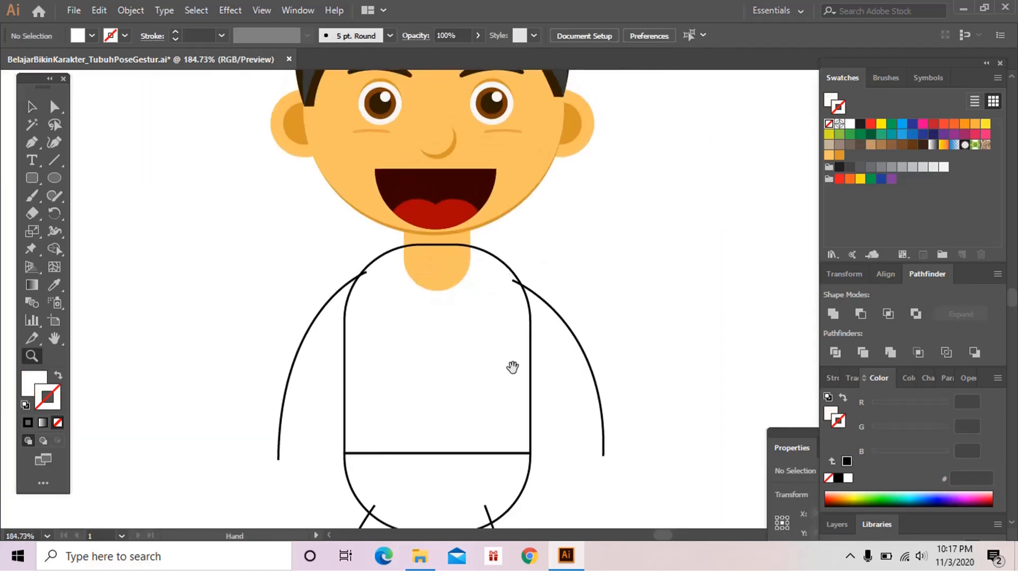
pyautogui.press('v')
pyautogui.click(508, 272)
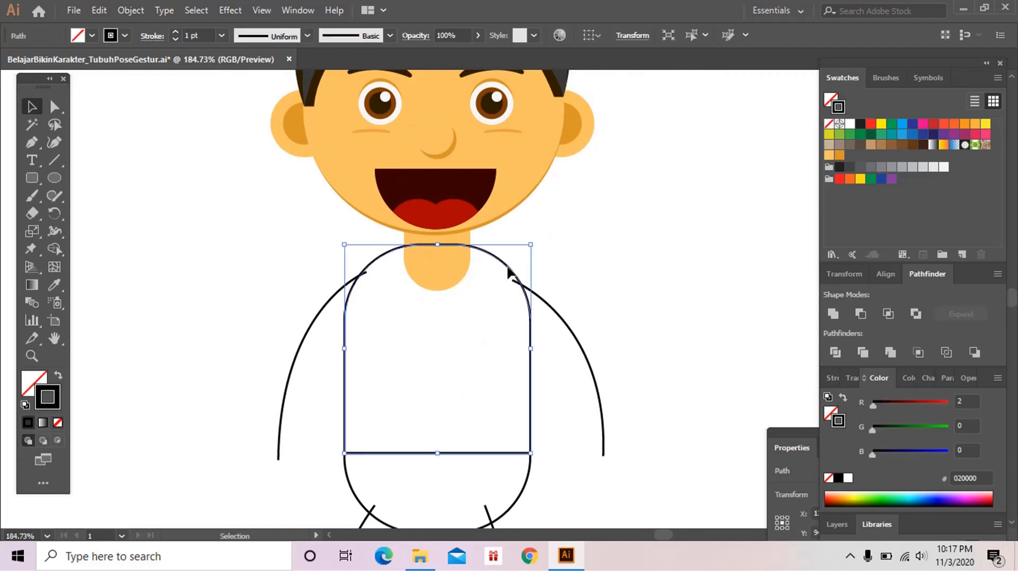
pyautogui.moveTo(504, 293); pyautogui.dragTo(517, 341)
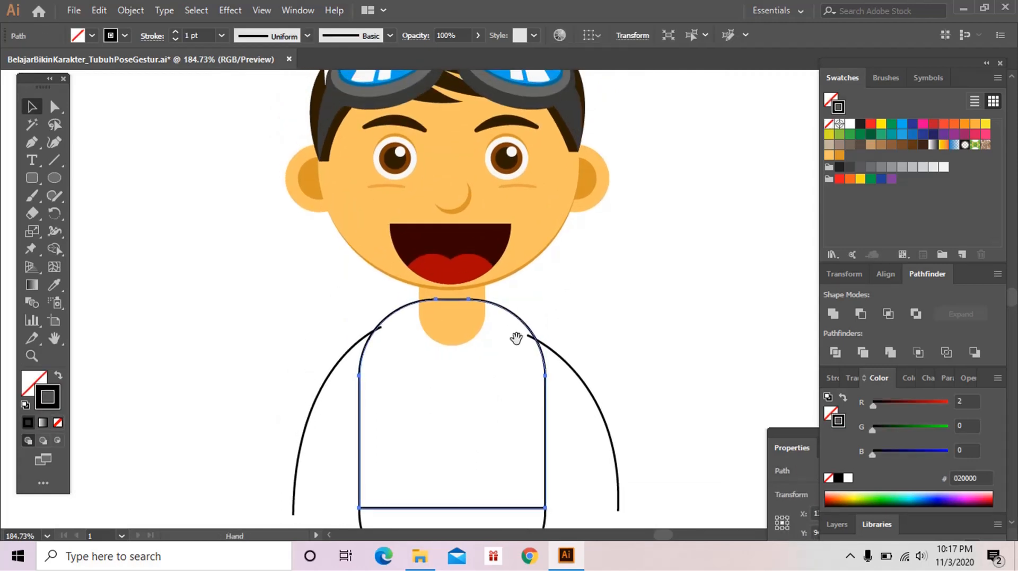
pyautogui.click(54, 285)
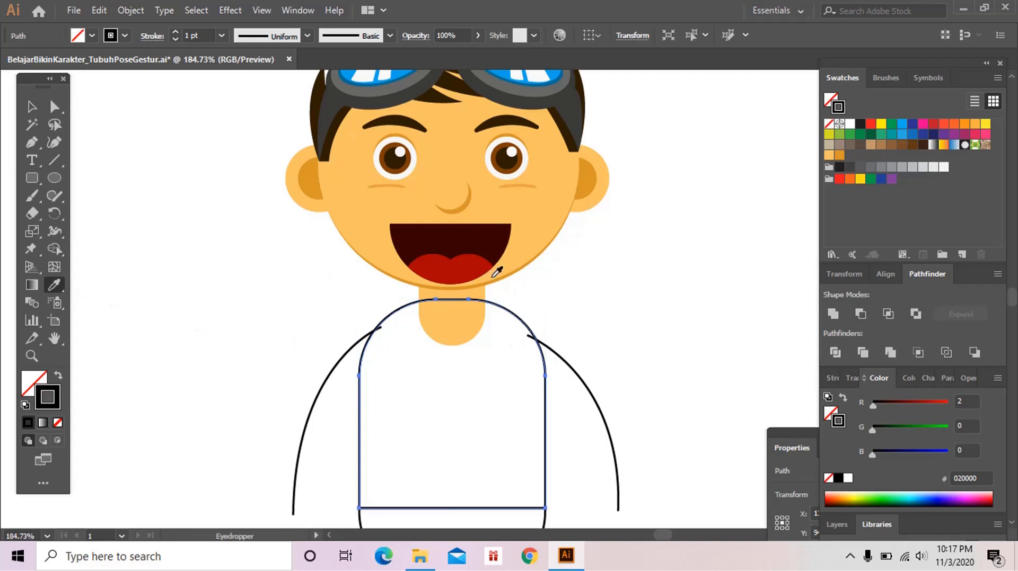
pyautogui.click(504, 240)
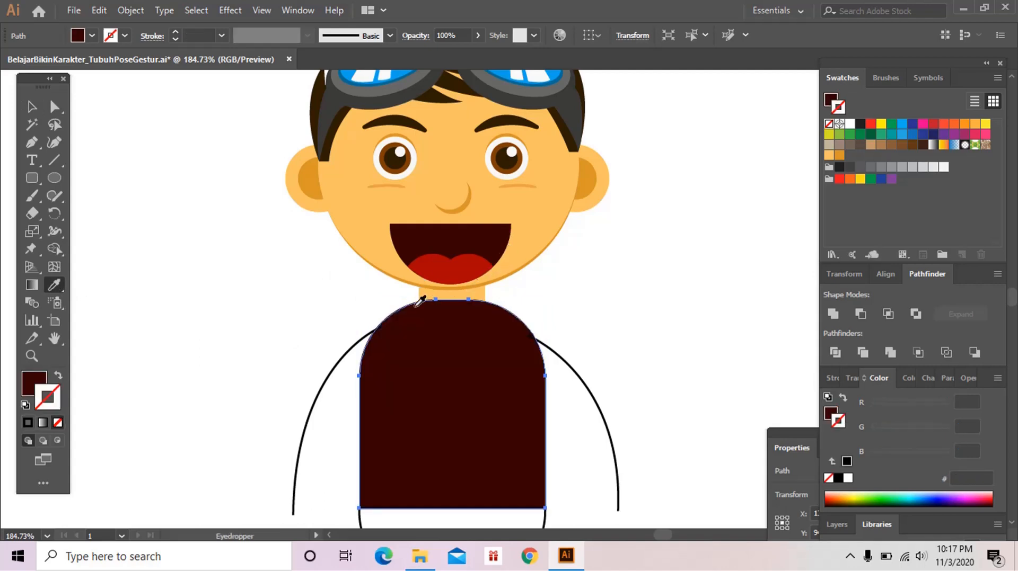
# Step: Send the maroon torso behind the neck in the stacking order and deselect it
pyautogui.scroll(-2, 486, 291)
pyautogui.press('v')
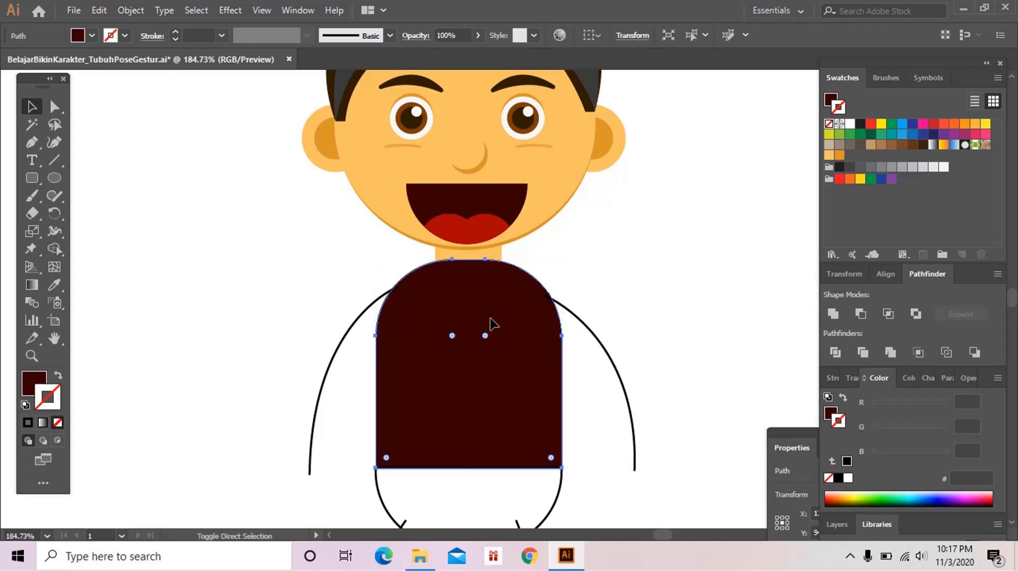
pyautogui.hotkey('ctrl', '[')
pyautogui.click(622, 285)
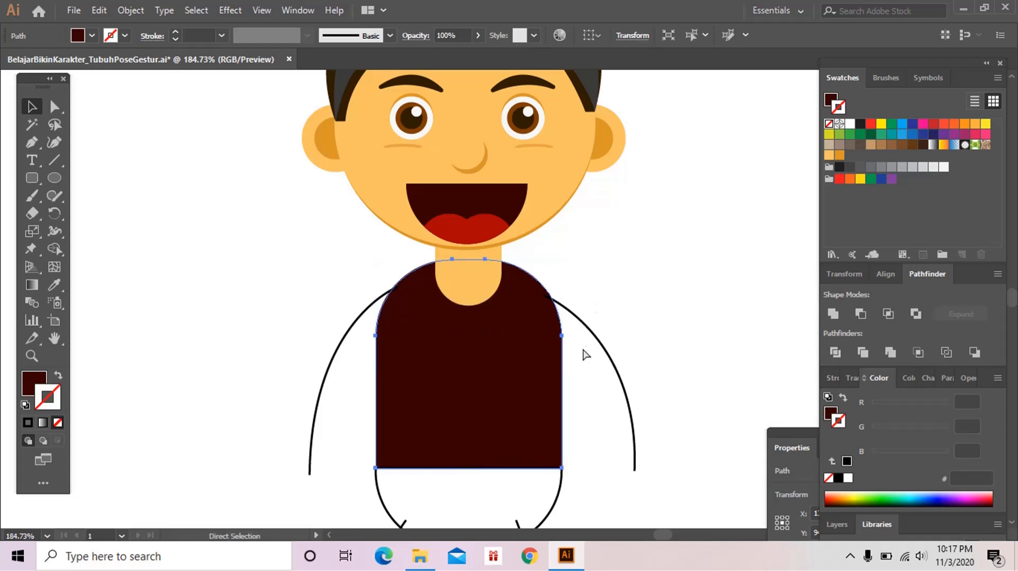
# Step: Fill the rounded hips shape with the dark grey sampled from the goggle strap, without an outline
pyautogui.press('z')
pyautogui.keyDown('alt'); pyautogui.click(575, 352); pyautogui.keyUp('alt')
pyautogui.keyDown('alt'); pyautogui.click(522, 371); pyautogui.keyUp('alt')
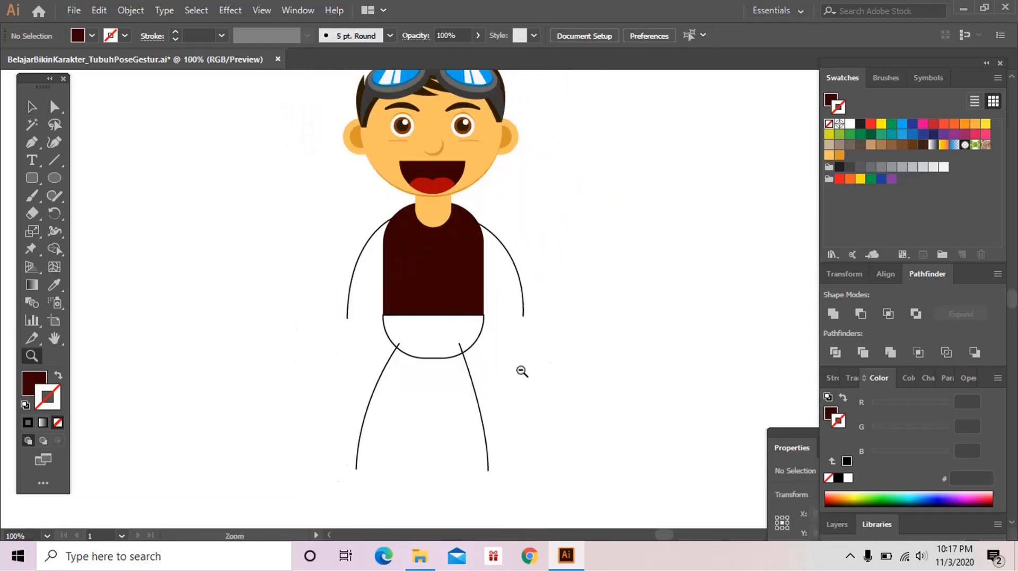
pyautogui.moveTo(523, 371); pyautogui.dragTo(538, 415)
pyautogui.press('v')
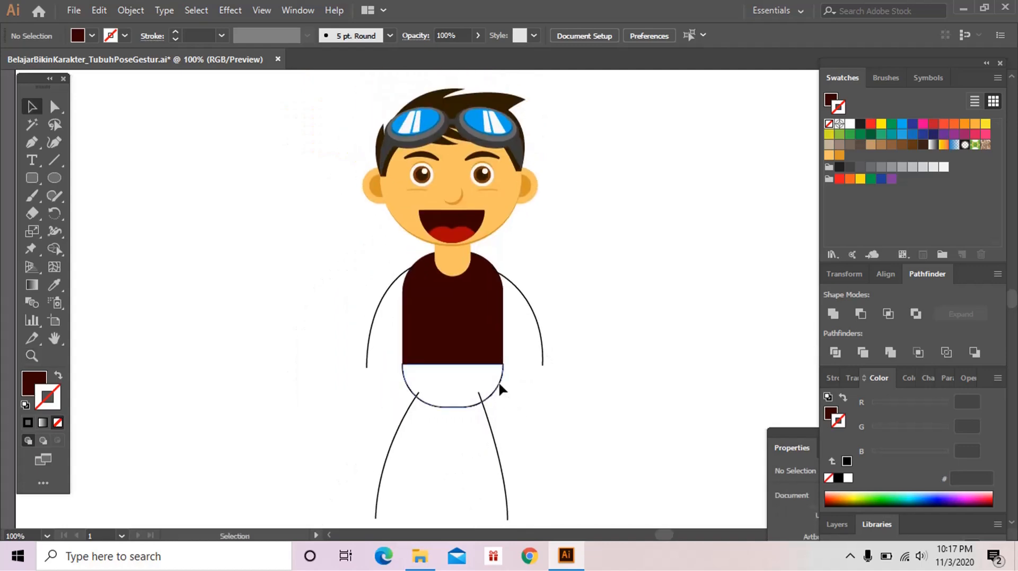
pyautogui.click(500, 382)
pyautogui.scroll(2, 501, 336)
pyautogui.press('i')
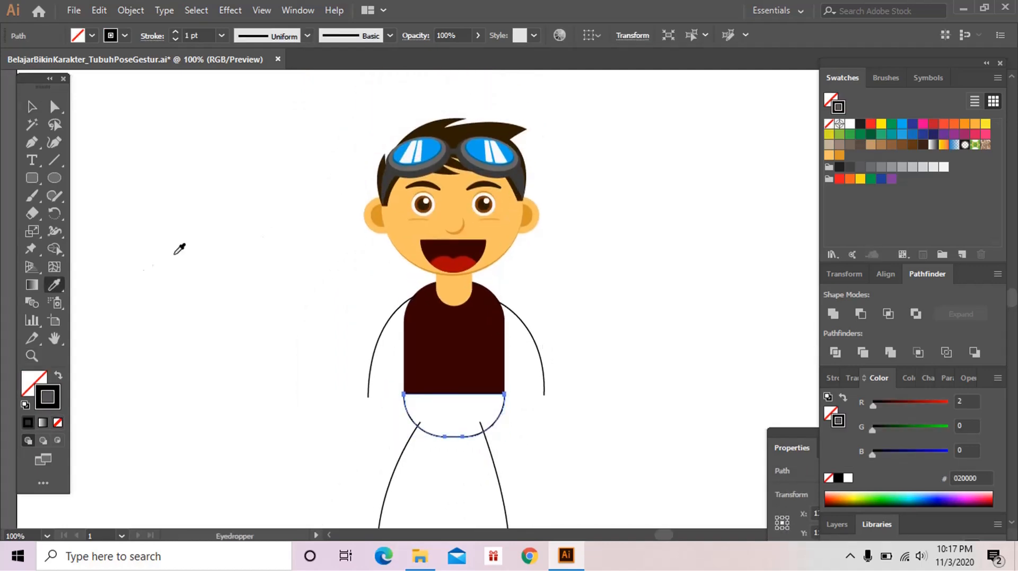
pyautogui.click(524, 168)
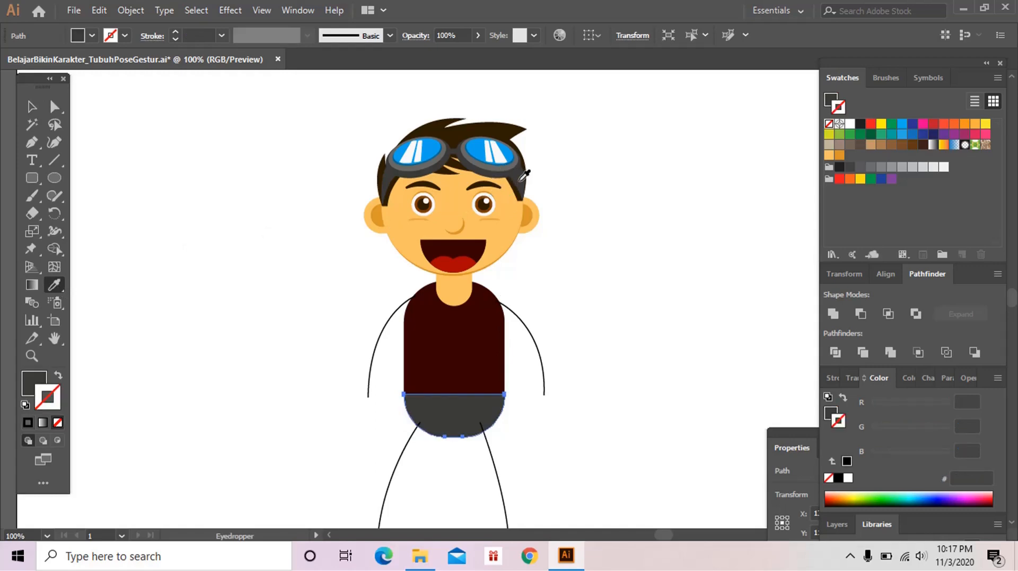
# Step: Darken the hips' fill to near-black #111110 and deselect the shape
pyautogui.doubleClick(33, 387)
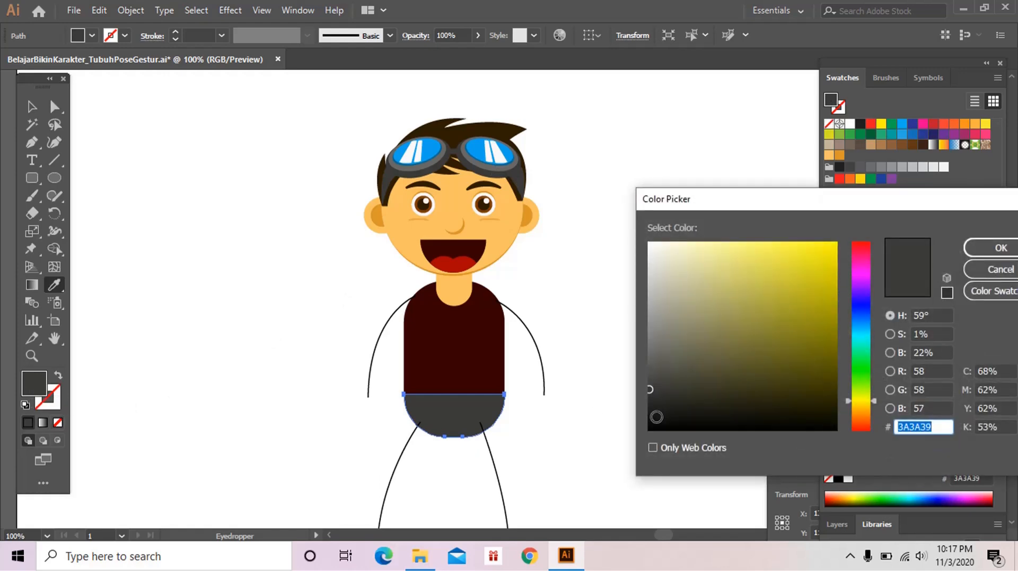
pyautogui.click(657, 417)
pyautogui.click(1000, 248)
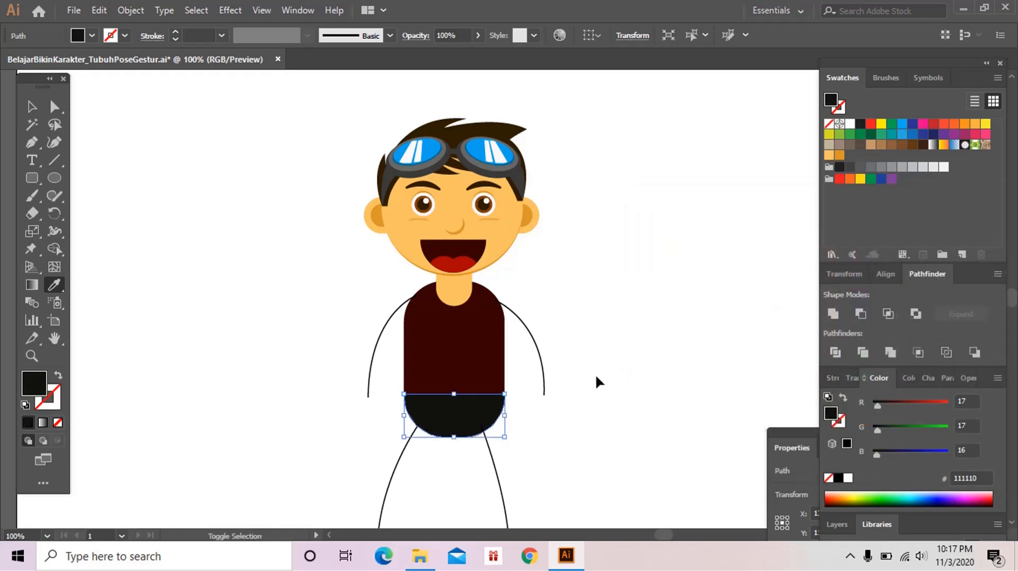
pyautogui.click(552, 387)
pyautogui.moveTo(552, 387); pyautogui.dragTo(566, 423)
pyautogui.moveTo(554, 352); pyautogui.dragTo(596, 328)
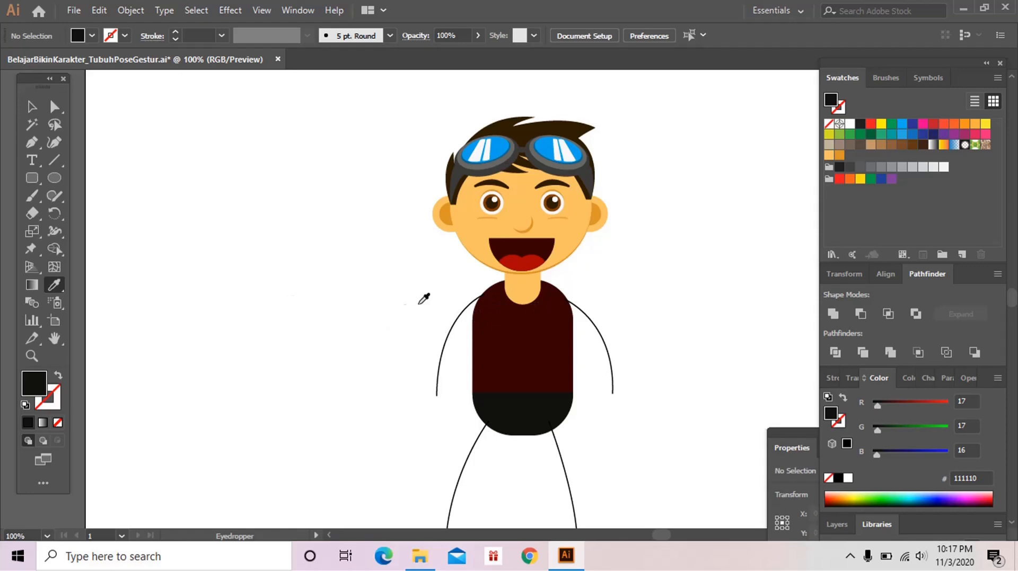
# Step: Extend the left arm line with the Pen tool into a closed, curved arm shape running from shoulder to wrist
pyautogui.click(32, 142)
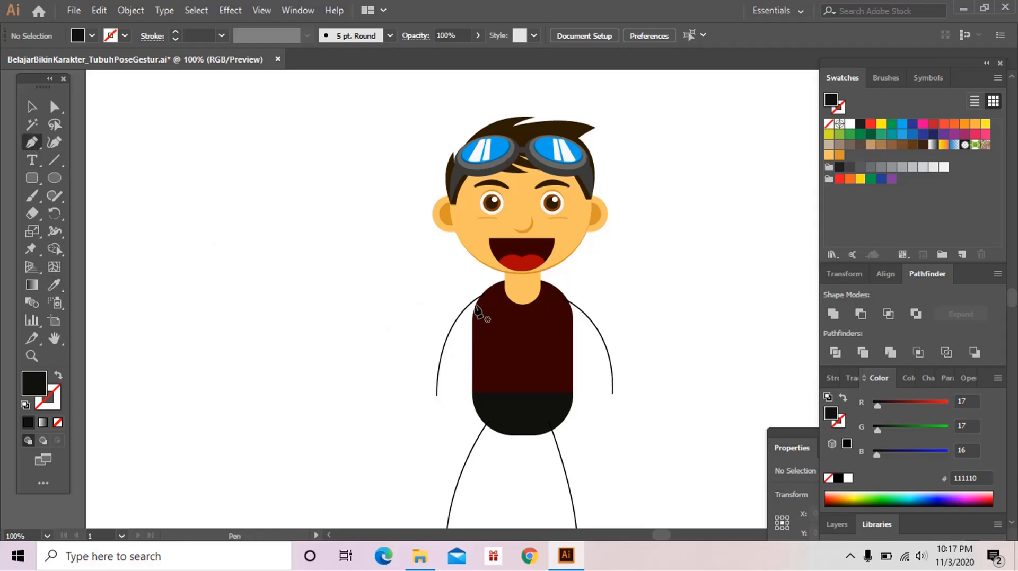
pyautogui.click(437, 395)
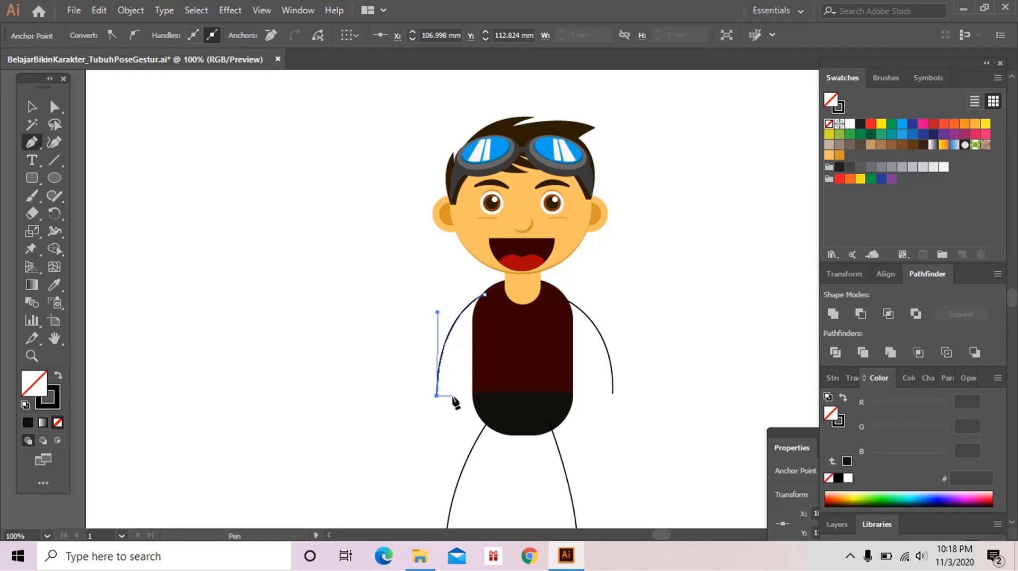
pyautogui.click(453, 396)
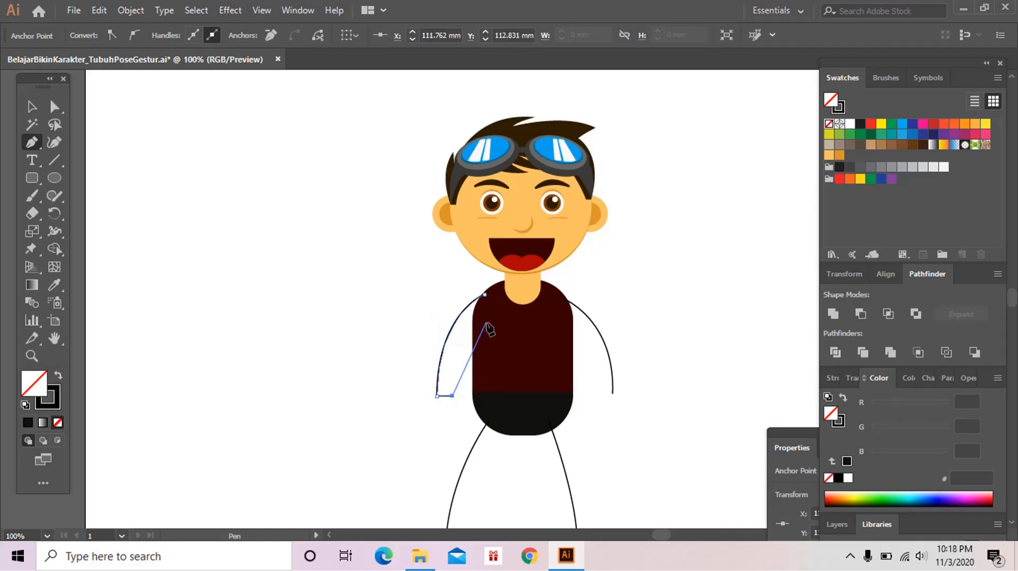
pyautogui.moveTo(489, 320); pyautogui.dragTo(533, 309)
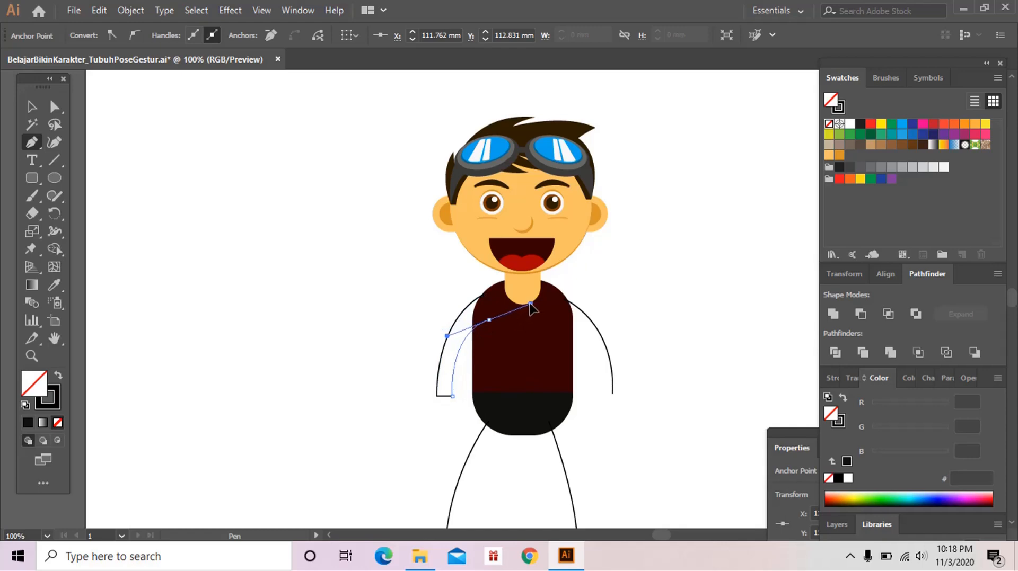
pyautogui.click(488, 320)
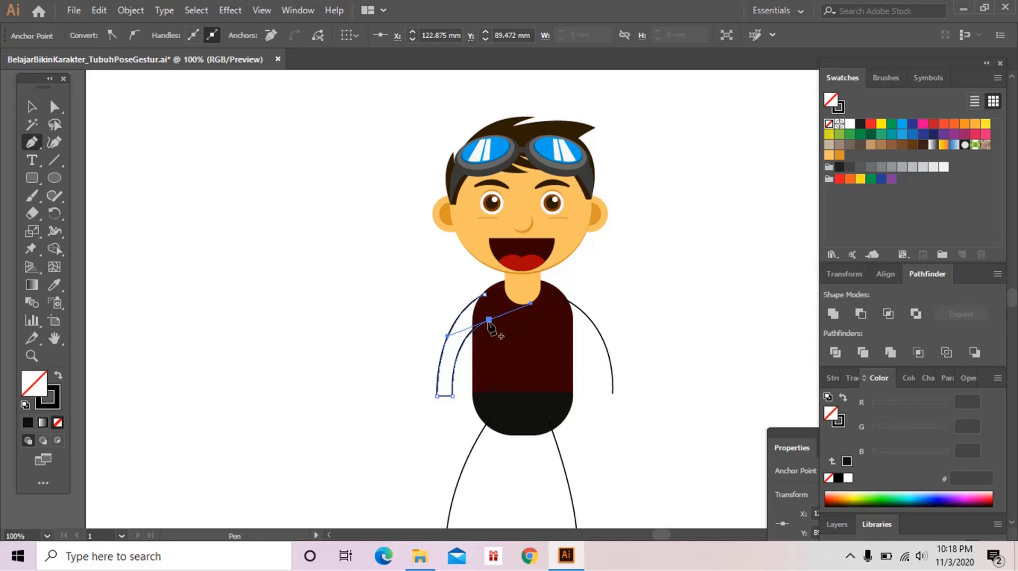
pyautogui.click(489, 320)
pyautogui.click(484, 294)
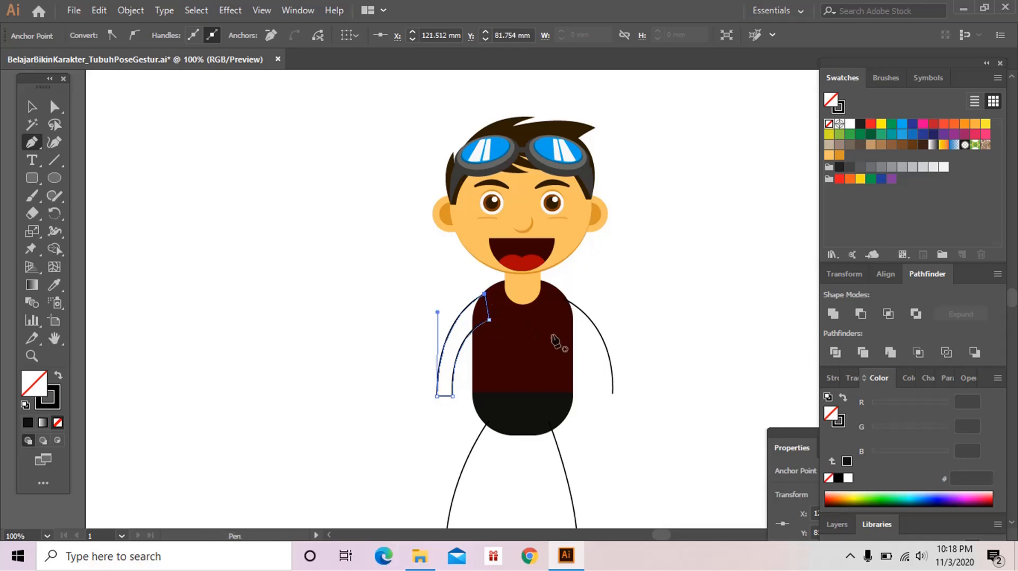
# Step: Fill the left arm shape with the maroon sampled from the torso and deselect it
pyautogui.click(54, 285)
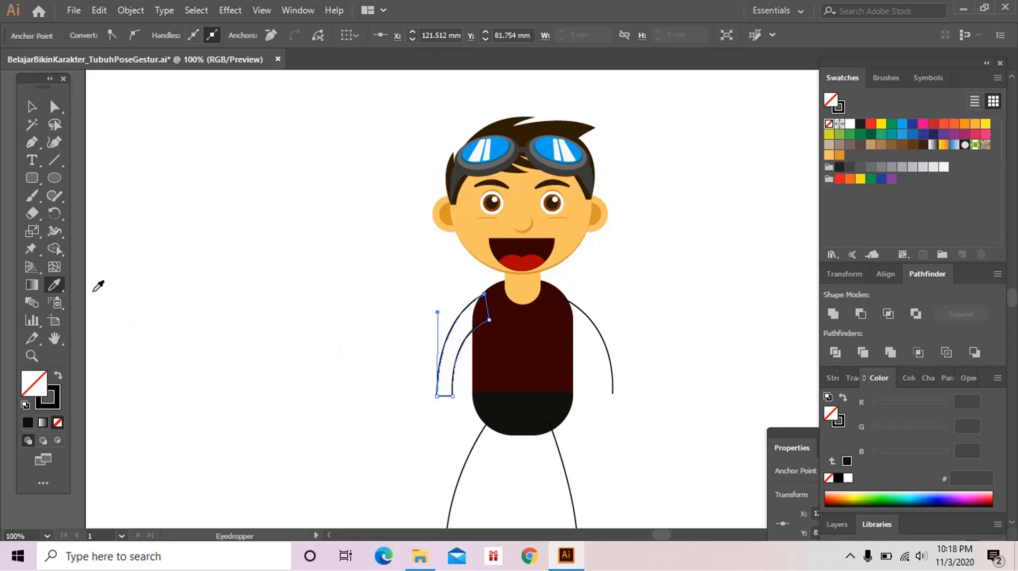
pyautogui.click(507, 341)
pyautogui.keyDown('ctrl'); pyautogui.click(595, 281); pyautogui.keyUp('ctrl')
pyautogui.press('space')
pyautogui.moveTo(585, 301); pyautogui.dragTo(566, 299)
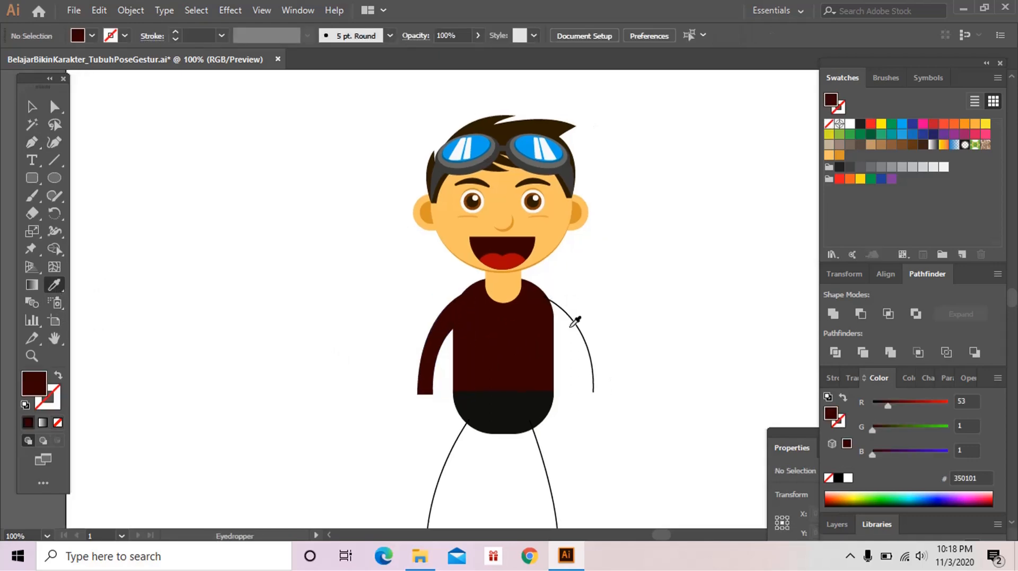
# Step: Delete the thin arm line on the right side of the torso
pyautogui.press('v')
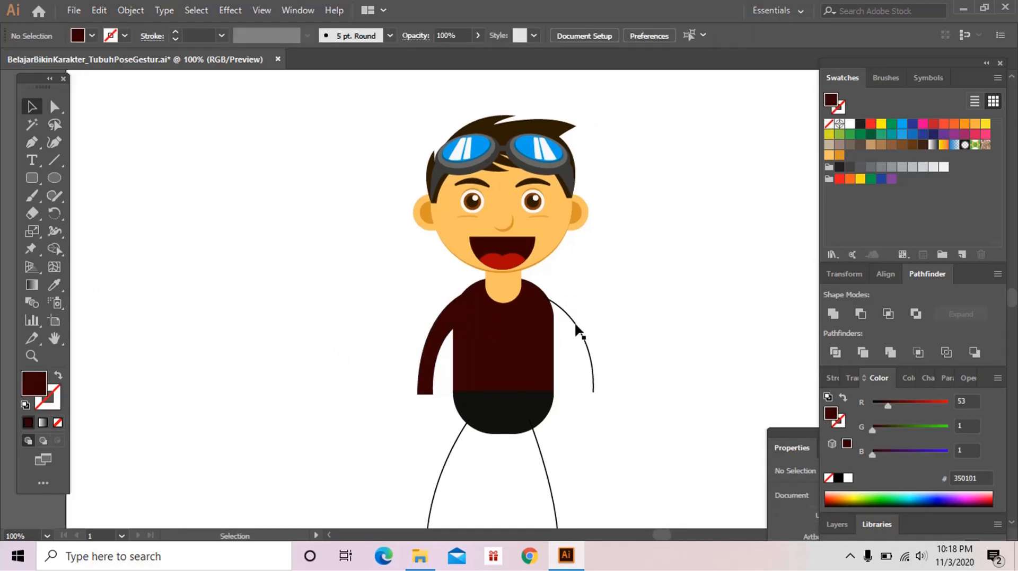
pyautogui.click(577, 331)
pyautogui.press('Delete')
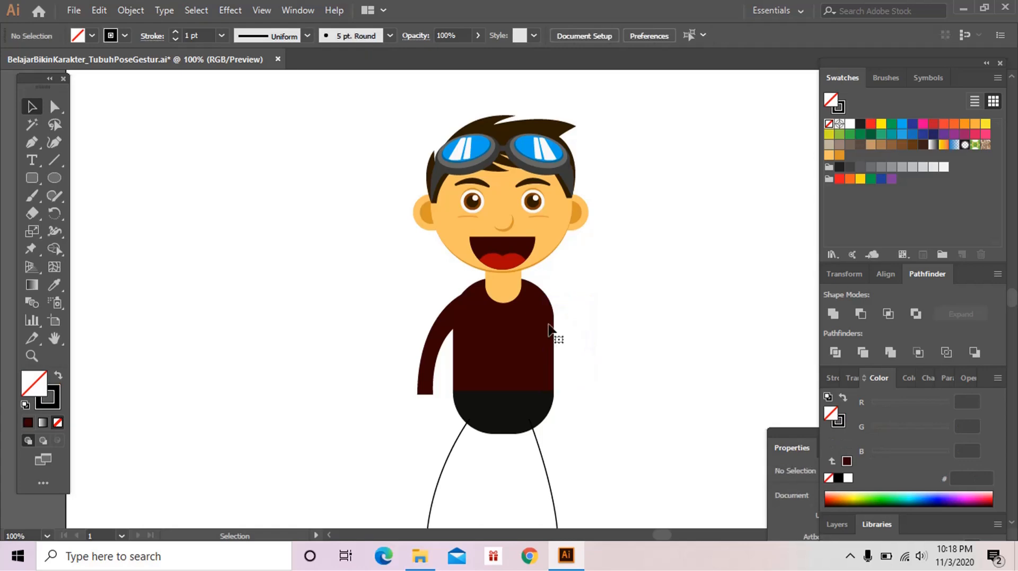
# Step: Duplicate the maroon arm to the right side of the torso and reflect the copy about the vertical axis
pyautogui.click(438, 334)
pyautogui.moveTo(439, 334); pyautogui.dragTo(583, 335)
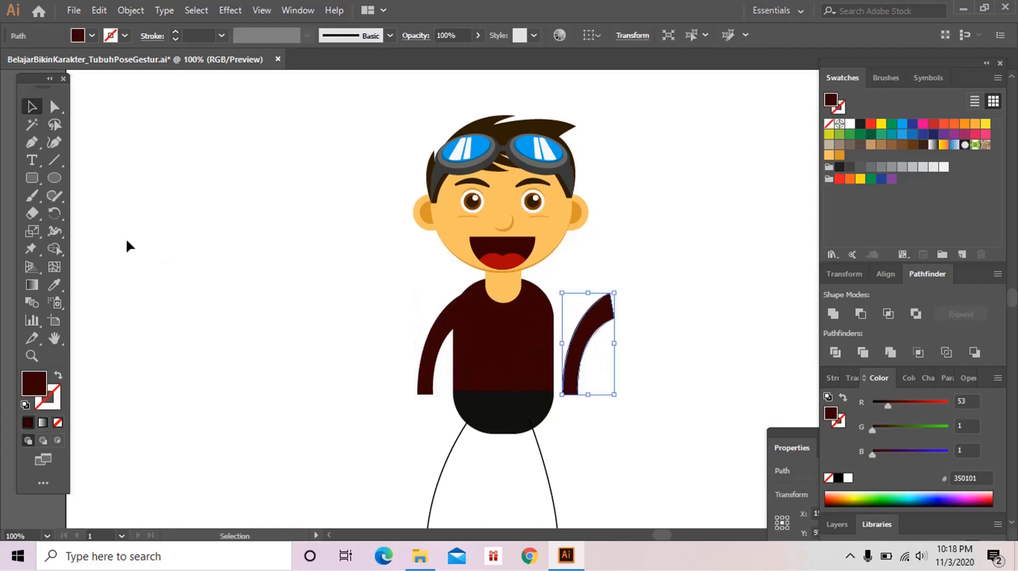
pyautogui.click(55, 214)
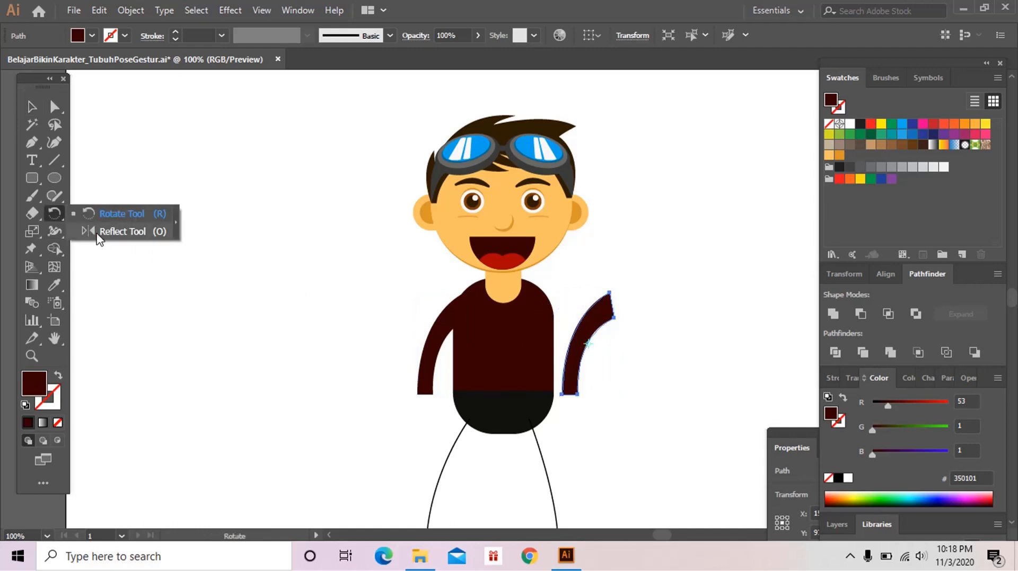
pyautogui.click(99, 234)
pyautogui.doubleClick(55, 215)
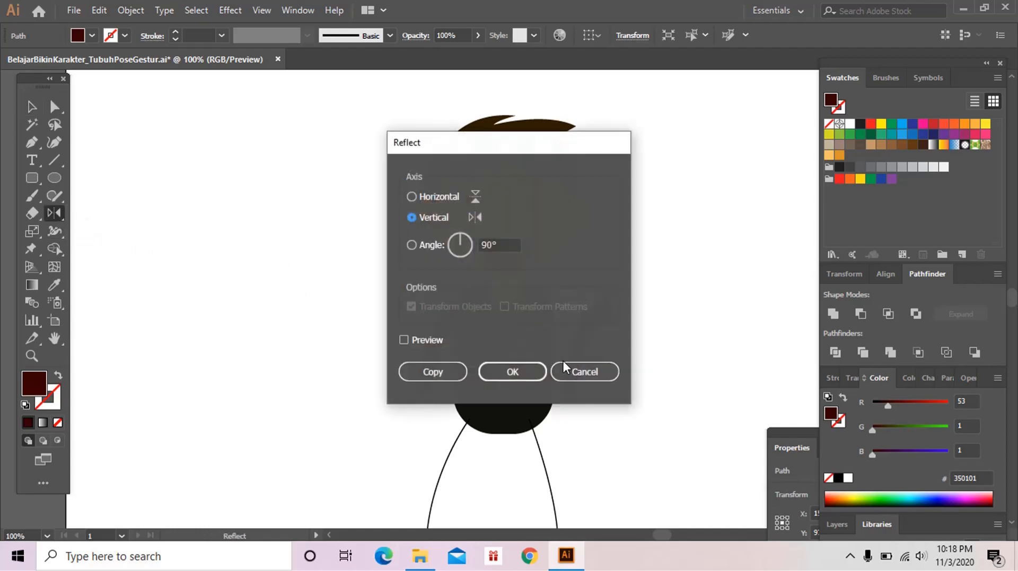
pyautogui.click(532, 362)
# Step: Move the reflected arm against the torso's right shoulder and deselect it
pyautogui.press('v')
pyautogui.moveTo(586, 331); pyautogui.dragTo(558, 318)
pyautogui.click(568, 375)
pyautogui.moveTo(567, 381); pyautogui.dragTo(573, 305)
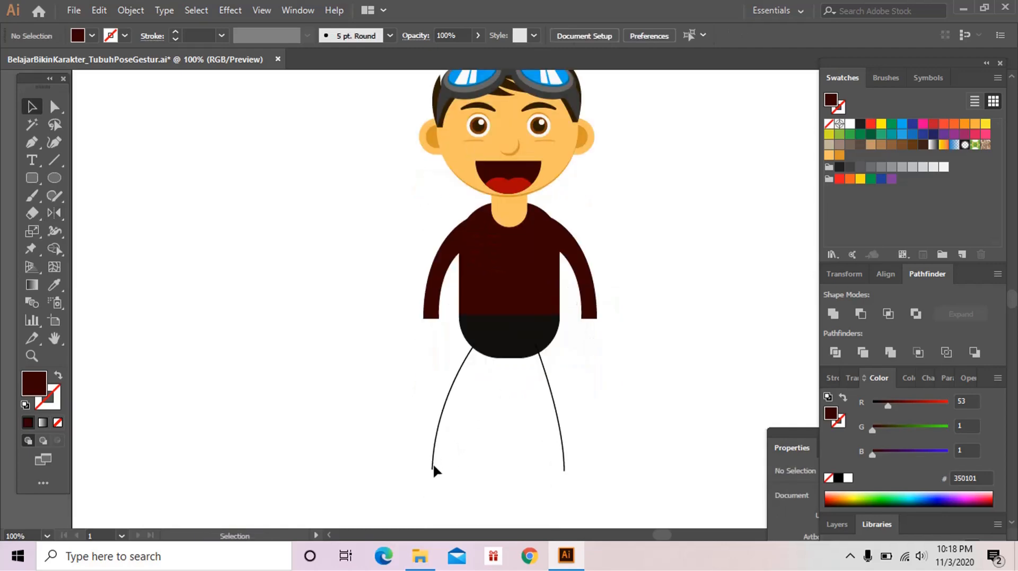
# Step: Extend the left leg line with the Pen tool into a closed, curved leg shape running from hip to ankle
pyautogui.click(32, 142)
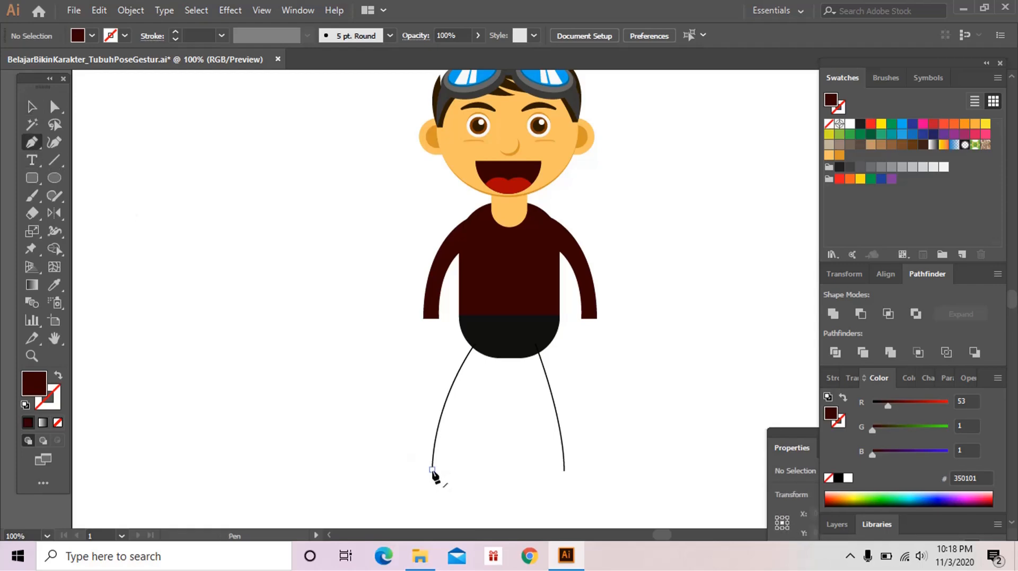
pyautogui.moveTo(432, 470); pyautogui.dragTo(414, 470)
pyautogui.click(415, 469)
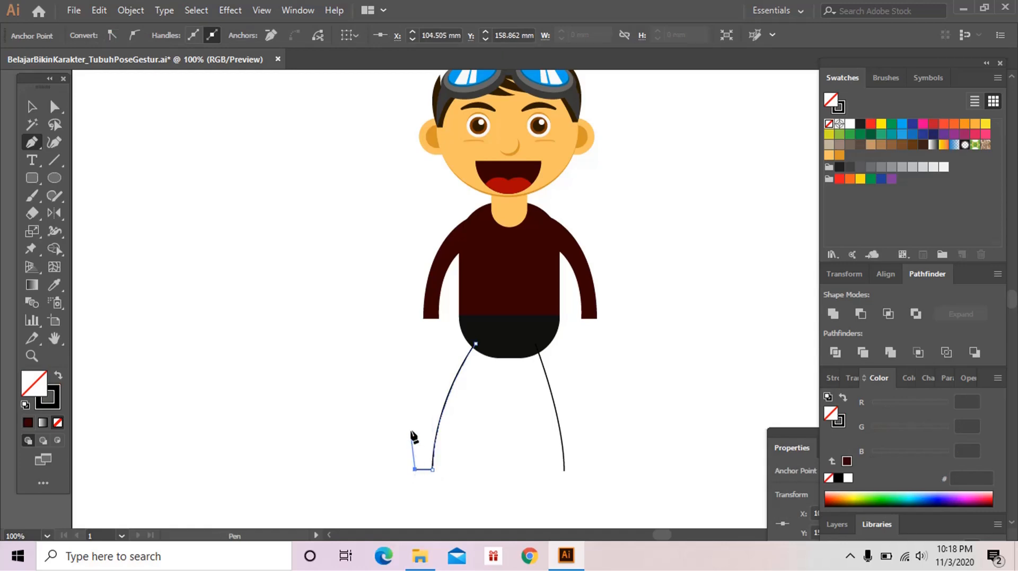
pyautogui.moveTo(459, 338); pyautogui.dragTo(504, 288)
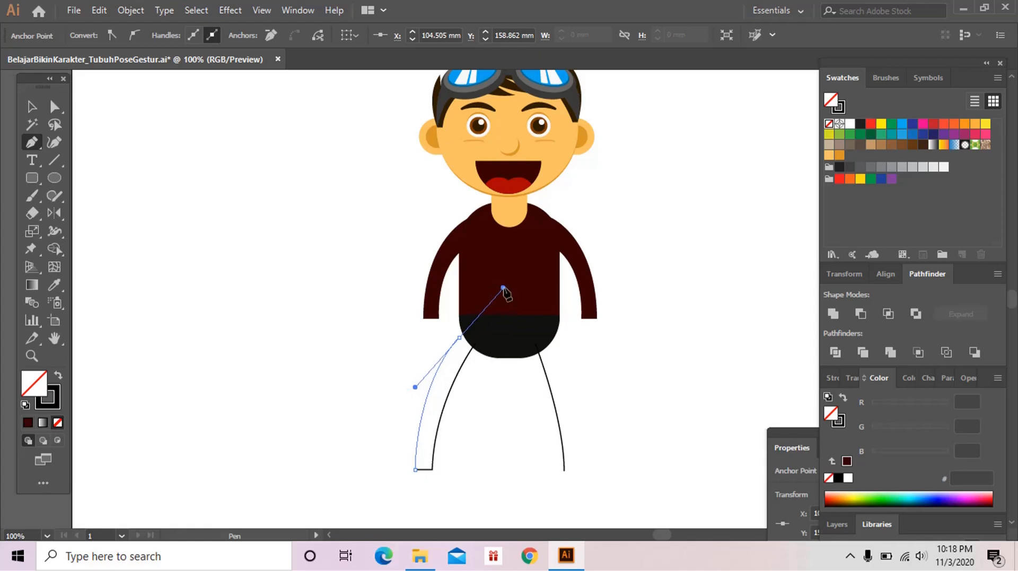
pyautogui.click(459, 338)
pyautogui.click(473, 345)
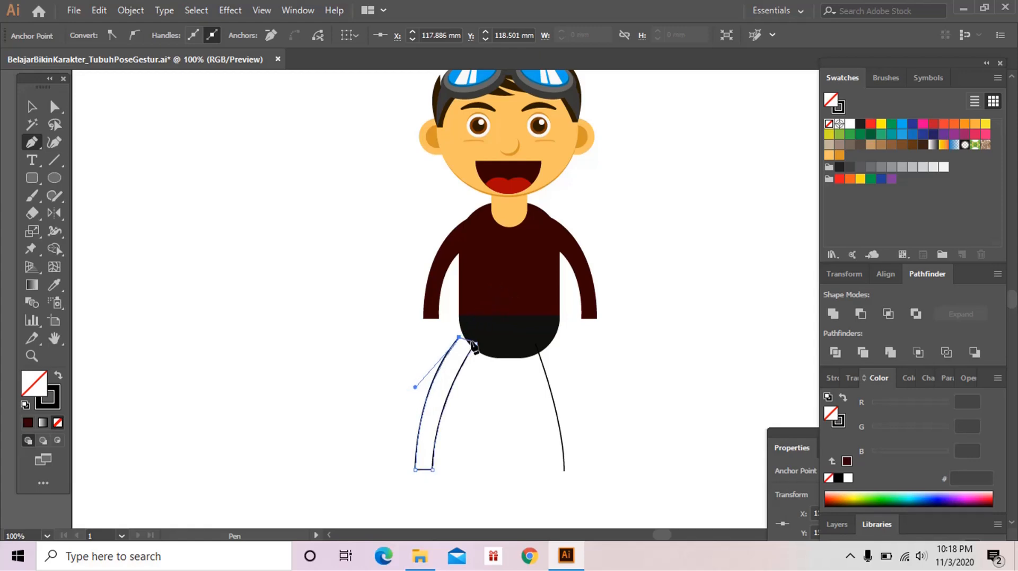
pyautogui.click(475, 344)
# Step: Fill the left leg shape with the near-black sampled from the hips and deselect it
pyautogui.click(55, 287)
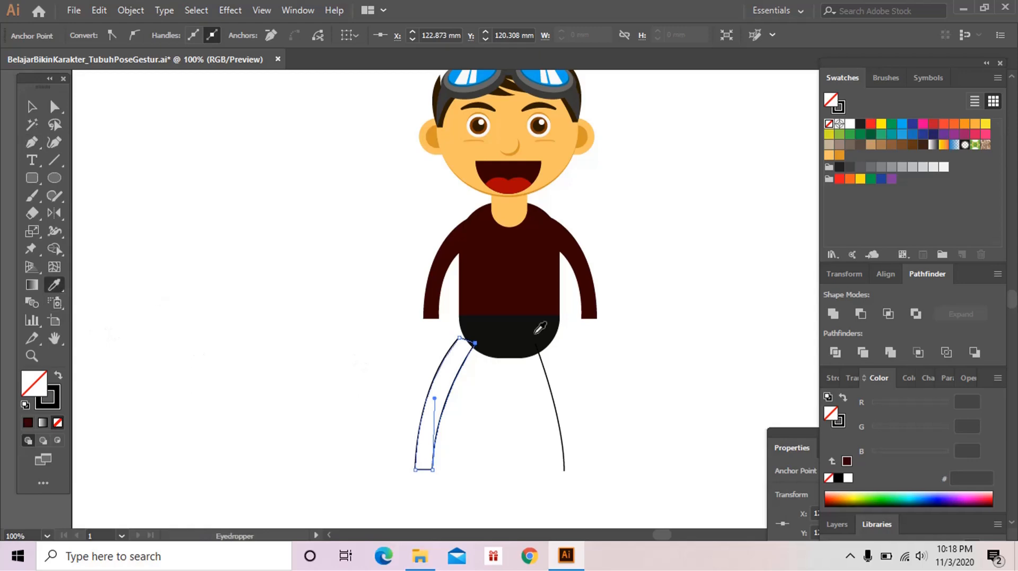
pyautogui.click(506, 334)
pyautogui.keyDown('ctrl'); pyautogui.click(504, 383); pyautogui.keyUp('ctrl')
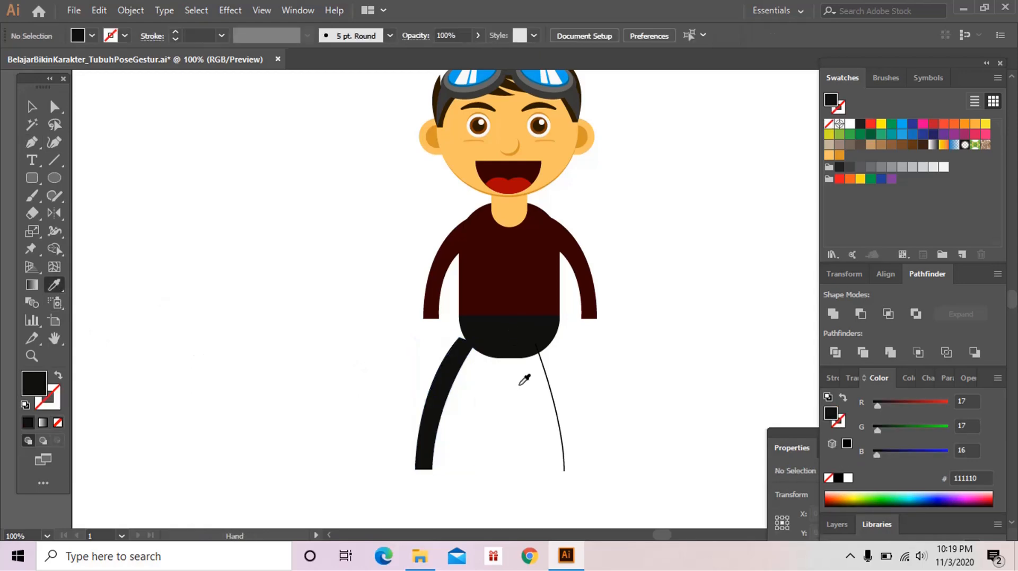
# Step: Delete the thin leg line below the right side of the hips
pyautogui.moveTo(535, 382); pyautogui.dragTo(510, 383)
pyautogui.press('v')
pyautogui.click(522, 377)
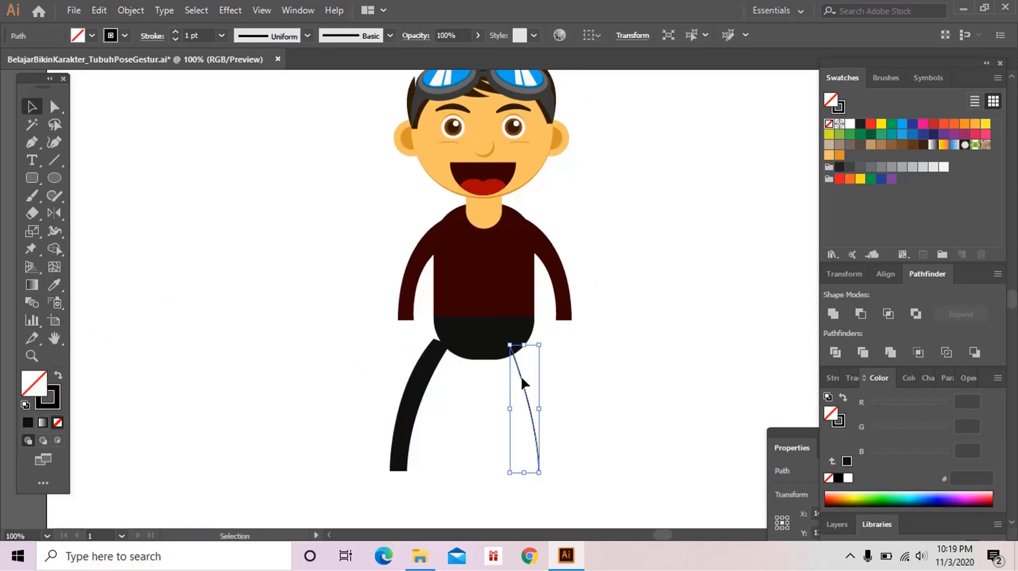
pyautogui.press('Delete')
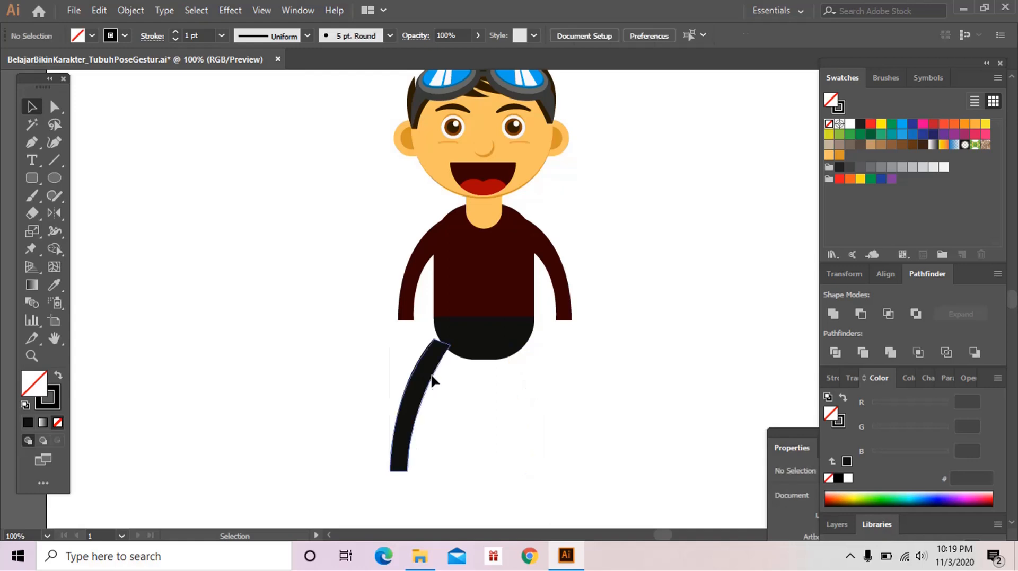
# Step: Shift the left leg slightly inward and add a copy on the right side, reflected about the vertical axis
pyautogui.moveTo(431, 376); pyautogui.dragTo(518, 387)
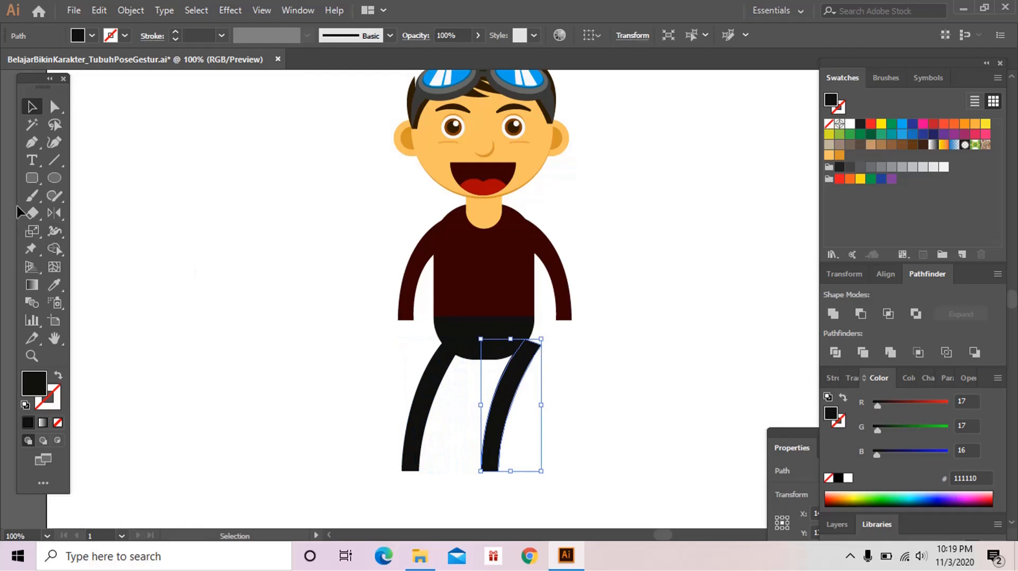
pyautogui.doubleClick(52, 214)
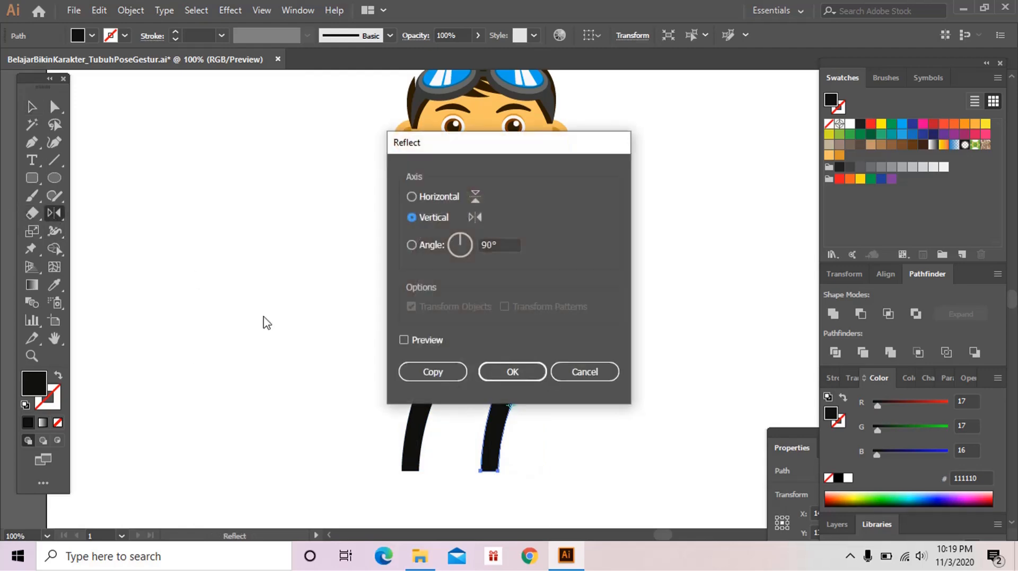
pyautogui.click(520, 372)
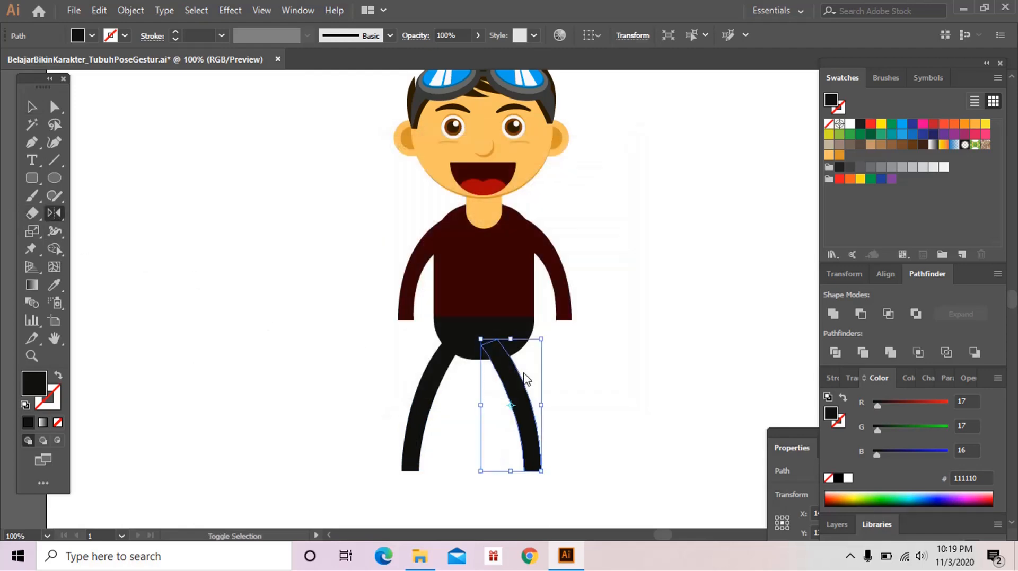
# Step: Move the reflected leg outward so it joins the right side of the hips, matching the left leg
pyautogui.keyDown('ctrl'); pyautogui.click(516, 377); pyautogui.keyUp('ctrl')
pyautogui.click(518, 384)
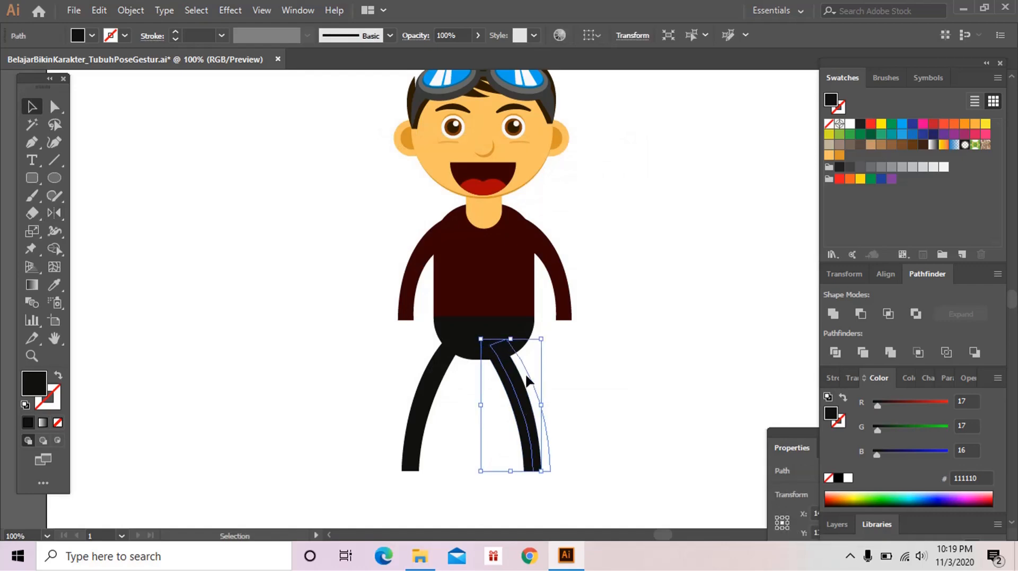
pyautogui.click(575, 369)
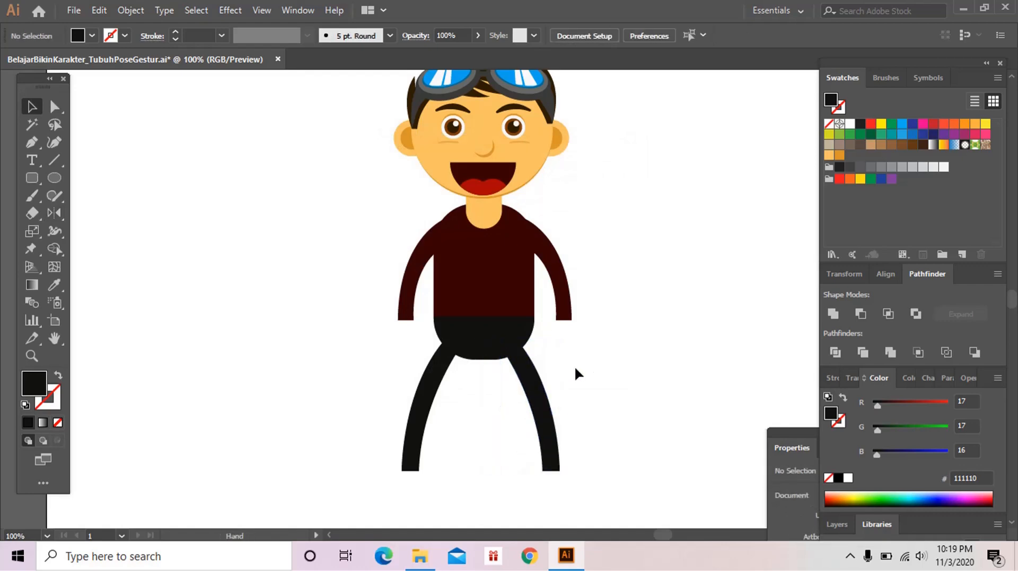
pyautogui.moveTo(526, 391); pyautogui.dragTo(511, 405)
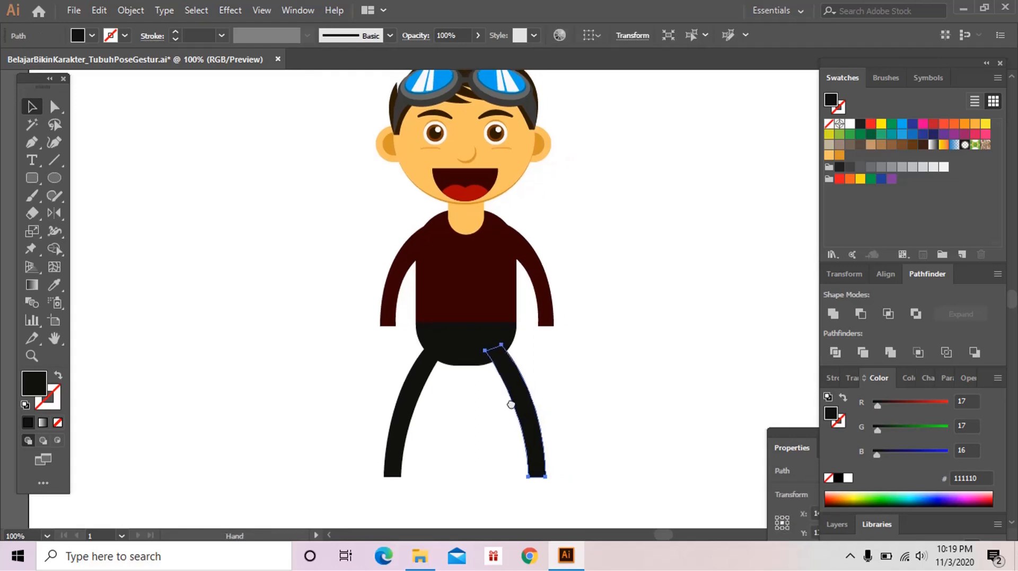
# Step: Raise the upper shoulder anchor of the left arm and adjust the outer curve's handle to smooth the shoulder line
pyautogui.click(354, 330)
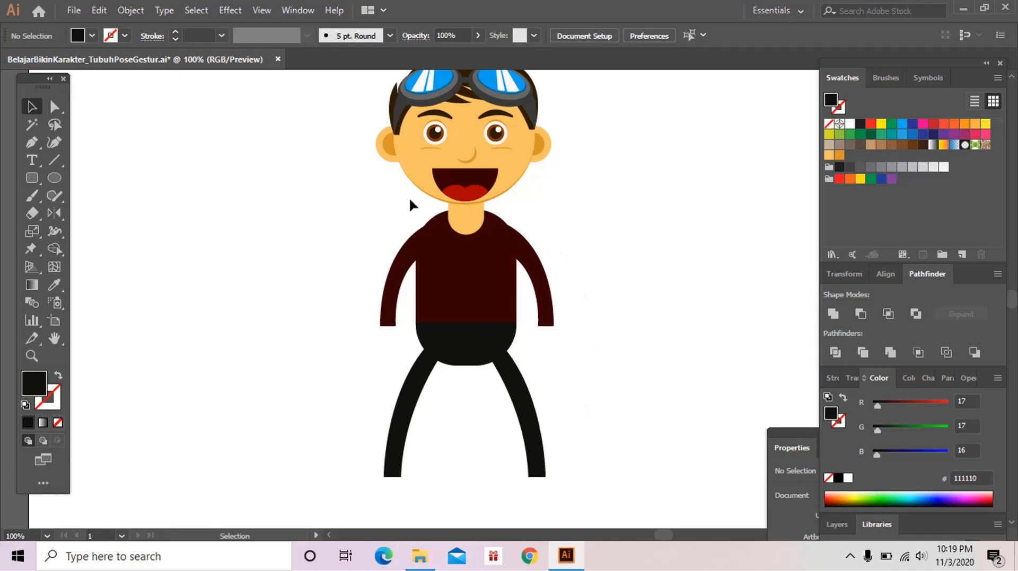
pyautogui.moveTo(493, 272); pyautogui.dragTo(490, 296)
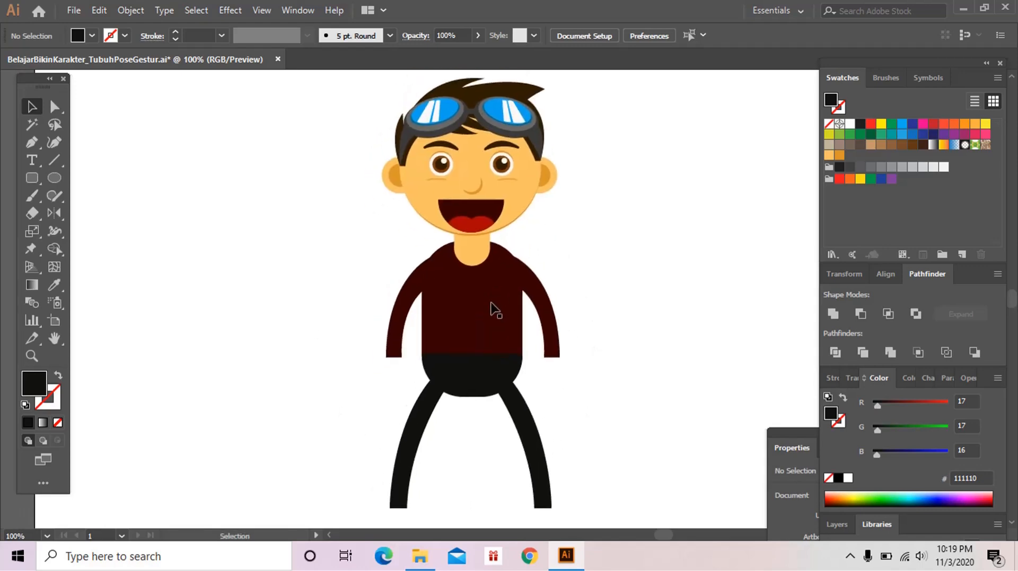
pyautogui.click(61, 107)
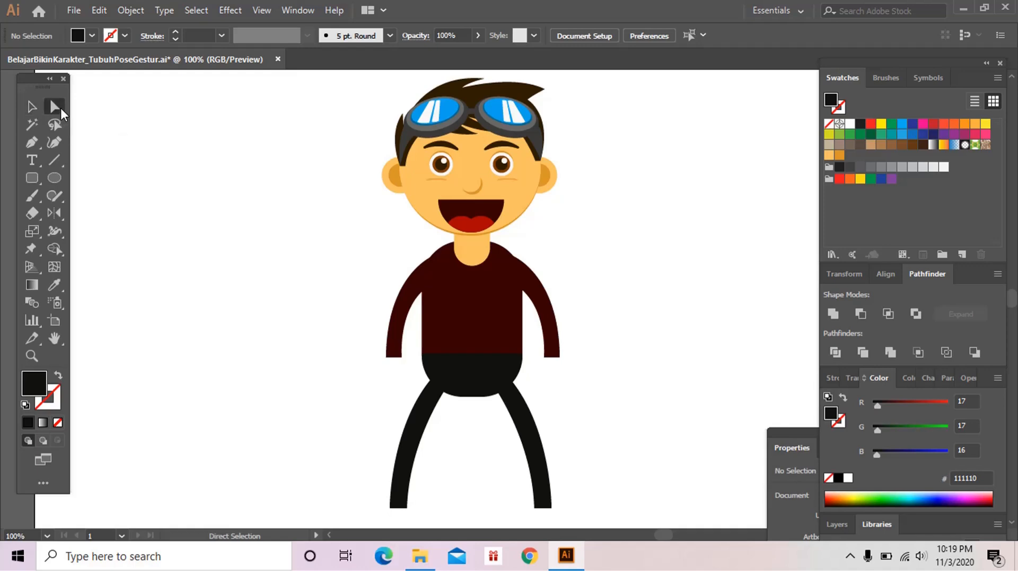
pyautogui.click(408, 294)
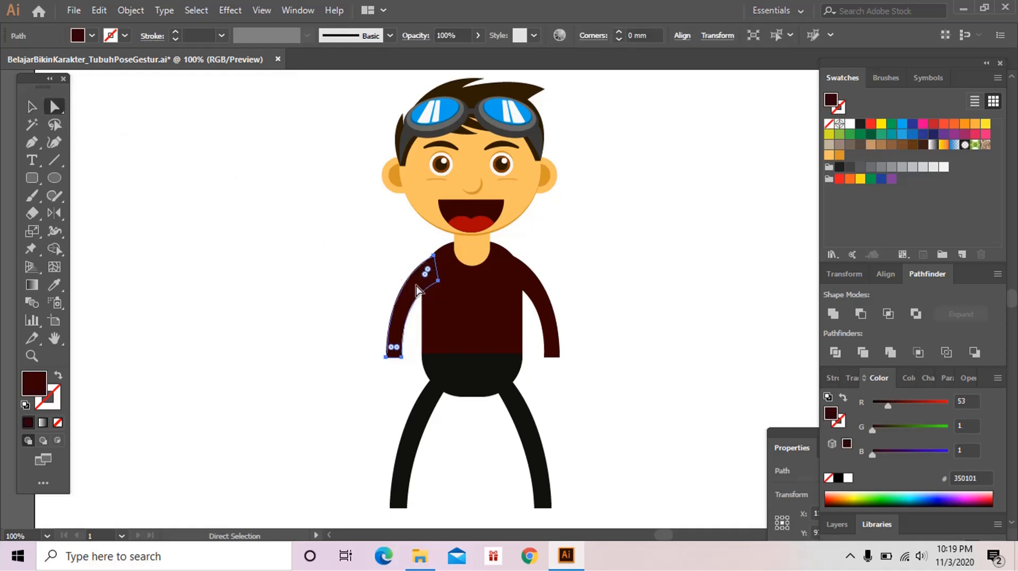
pyautogui.click(434, 259)
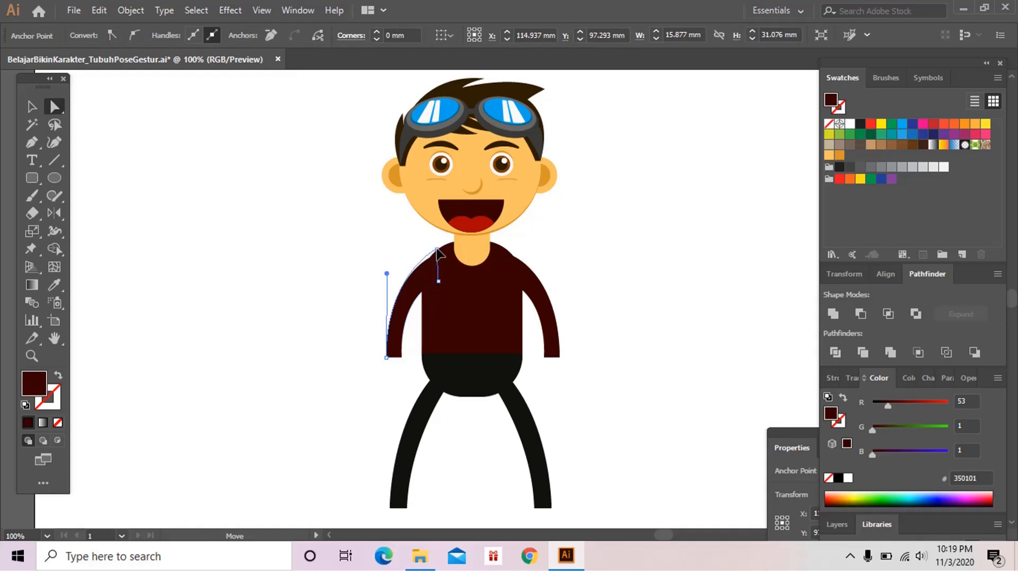
pyautogui.moveTo(437, 249); pyautogui.dragTo(439, 249)
pyautogui.moveTo(387, 274); pyautogui.dragTo(387, 267)
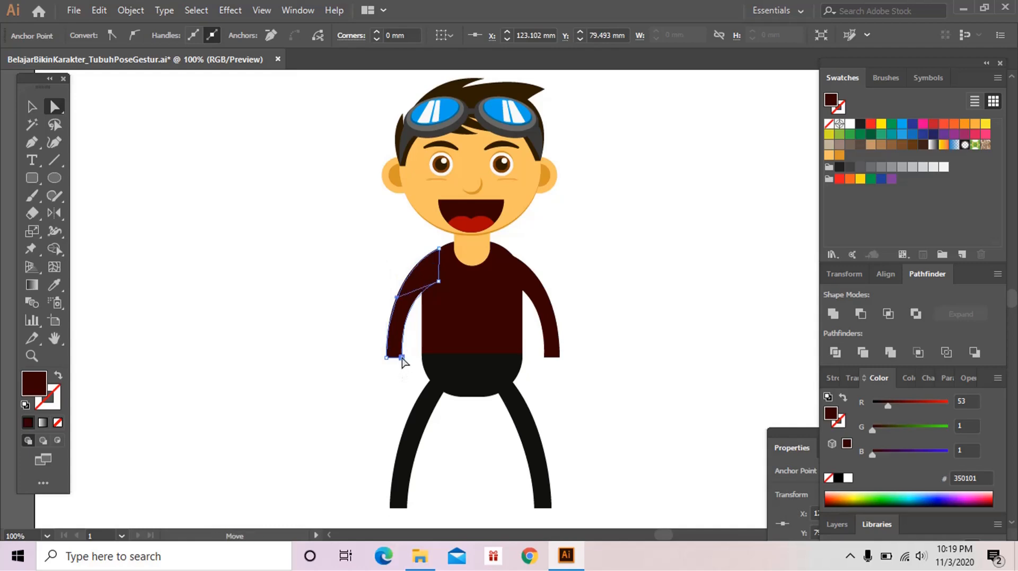
# Step: Widen the wrist end of the left arm by moving its two bottom corner points apart
pyautogui.moveTo(401, 357); pyautogui.dragTo(408, 357)
pyautogui.moveTo(385, 359); pyautogui.dragTo(375, 359)
pyautogui.click(408, 359)
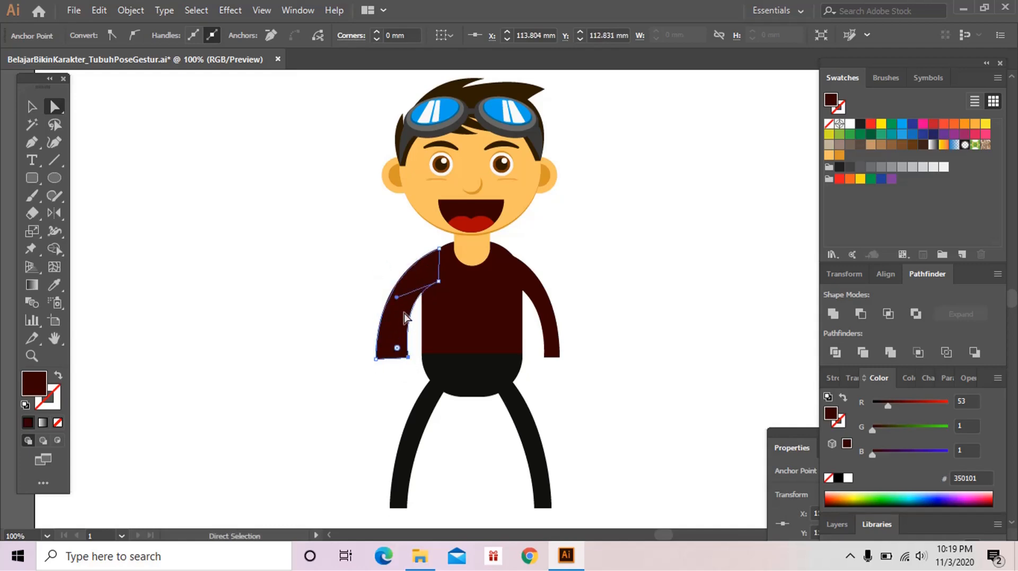
# Step: Refine the left arm's inner curve and inner wrist corner so the sleeve tapers smoothly, and deselect it
pyautogui.moveTo(398, 301)
pyautogui.mouseDown()
pyautogui.moveTo(415, 292)
pyautogui.moveTo(414, 303)
pyautogui.mouseUp()
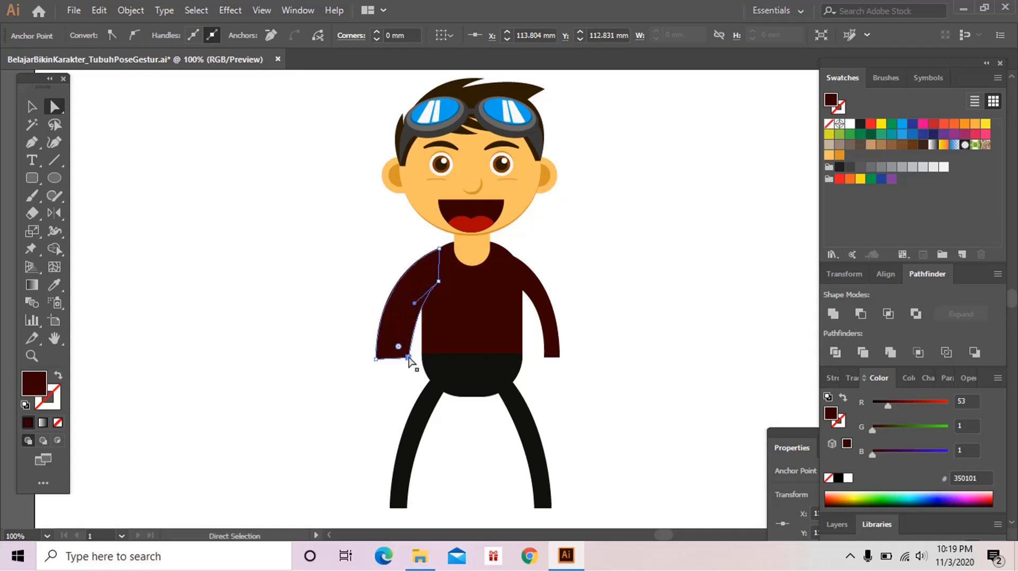
pyautogui.moveTo(408, 360); pyautogui.dragTo(401, 358)
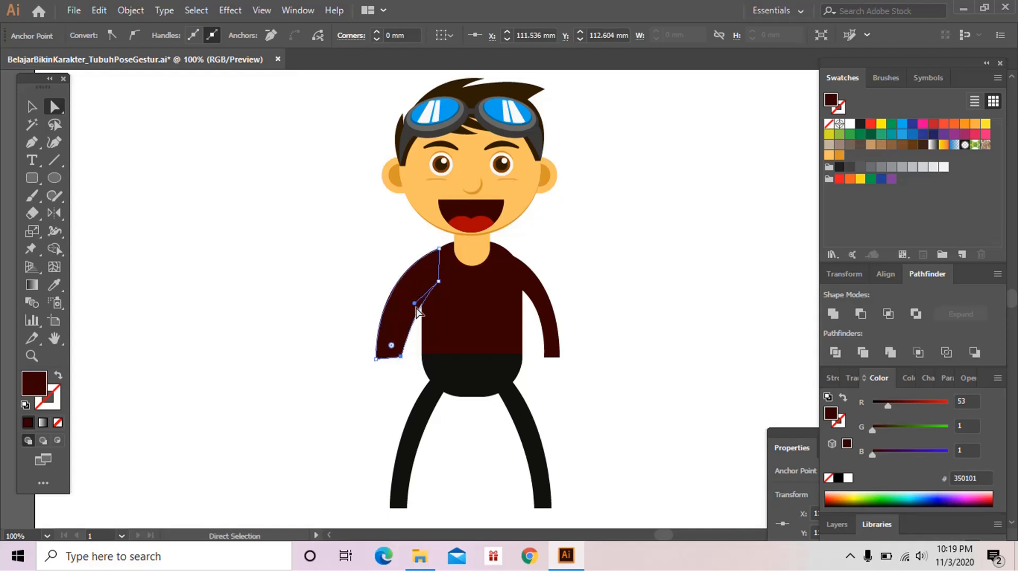
pyautogui.moveTo(415, 307)
pyautogui.mouseDown()
pyautogui.moveTo(427, 282)
pyautogui.moveTo(404, 296)
pyautogui.mouseUp()
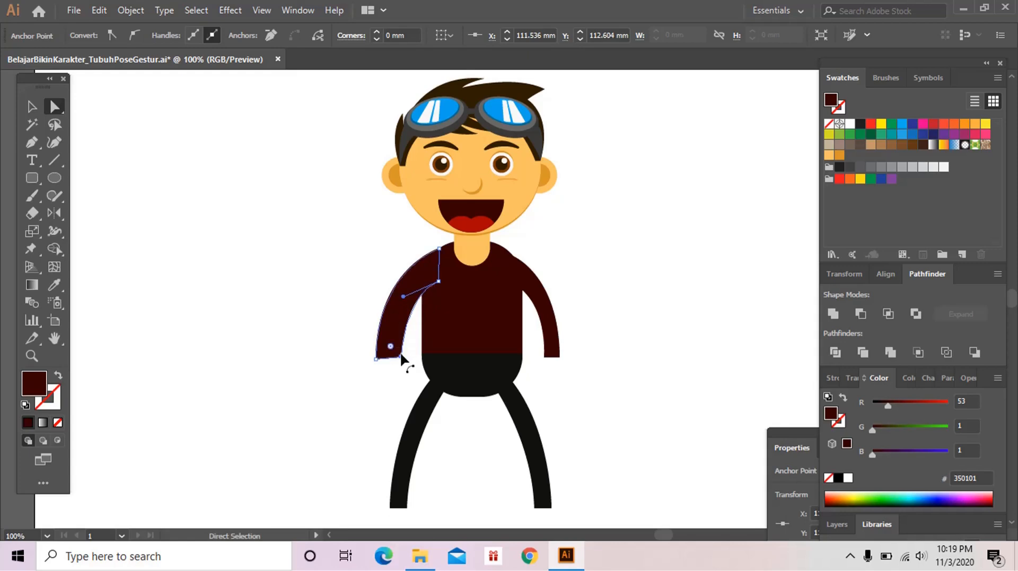
pyautogui.click(400, 356)
pyautogui.moveTo(401, 356); pyautogui.dragTo(400, 359)
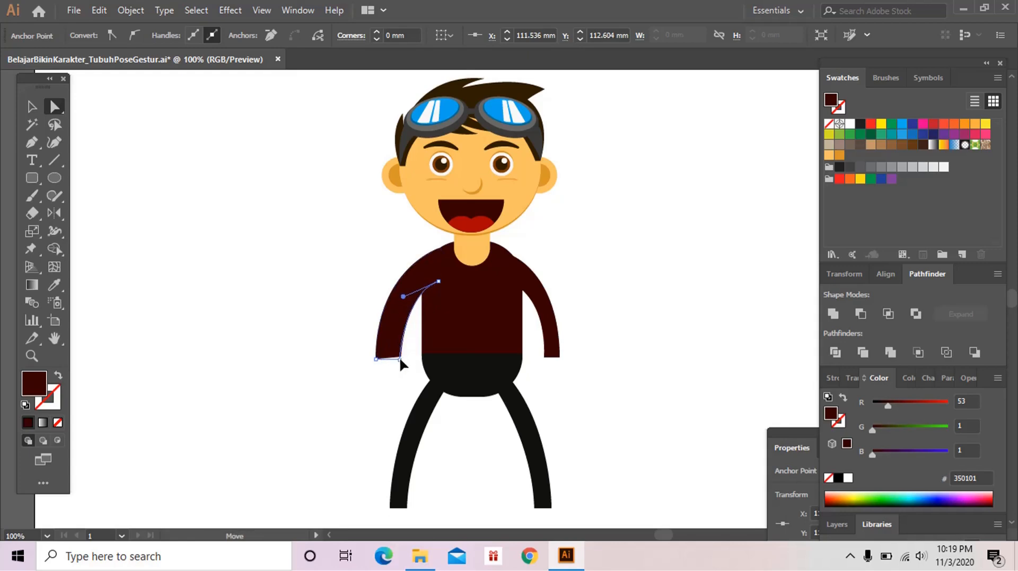
pyautogui.click(604, 349)
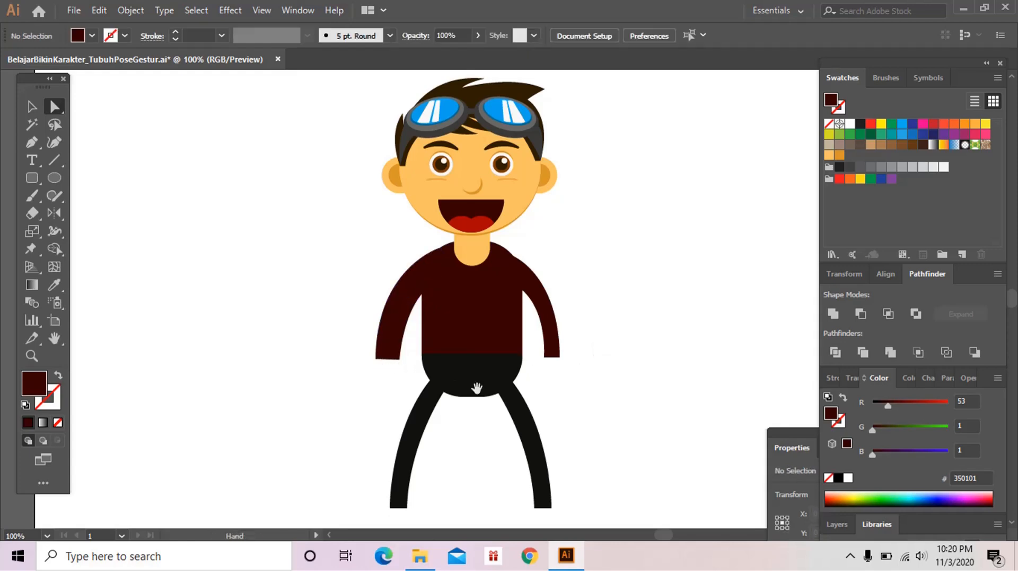
# Step: Widen the top of the left leg by spreading its two upper anchor points apart where it meets the hips
pyautogui.moveTo(477, 389); pyautogui.dragTo(481, 343)
pyautogui.click(425, 408)
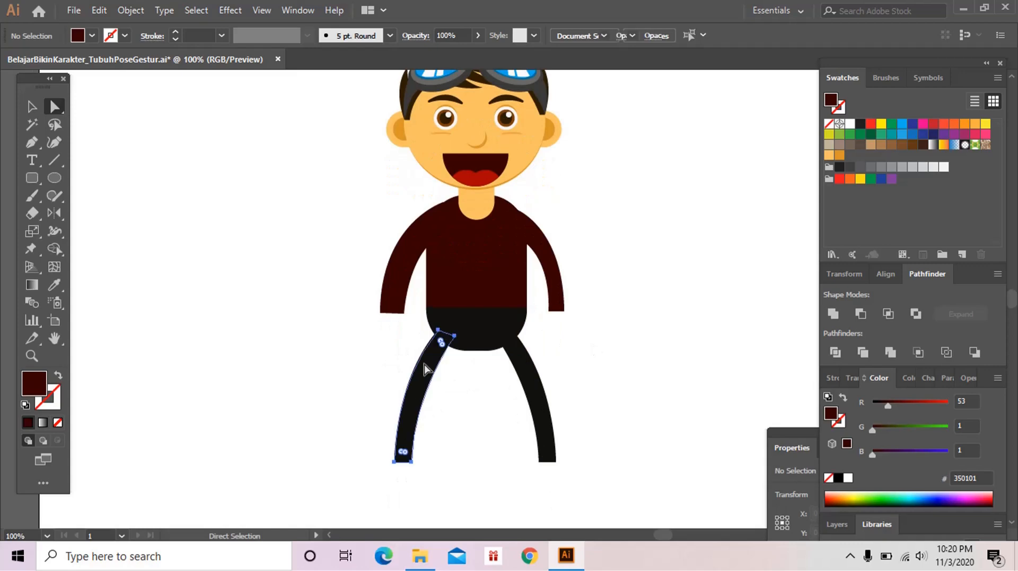
pyautogui.click(439, 332)
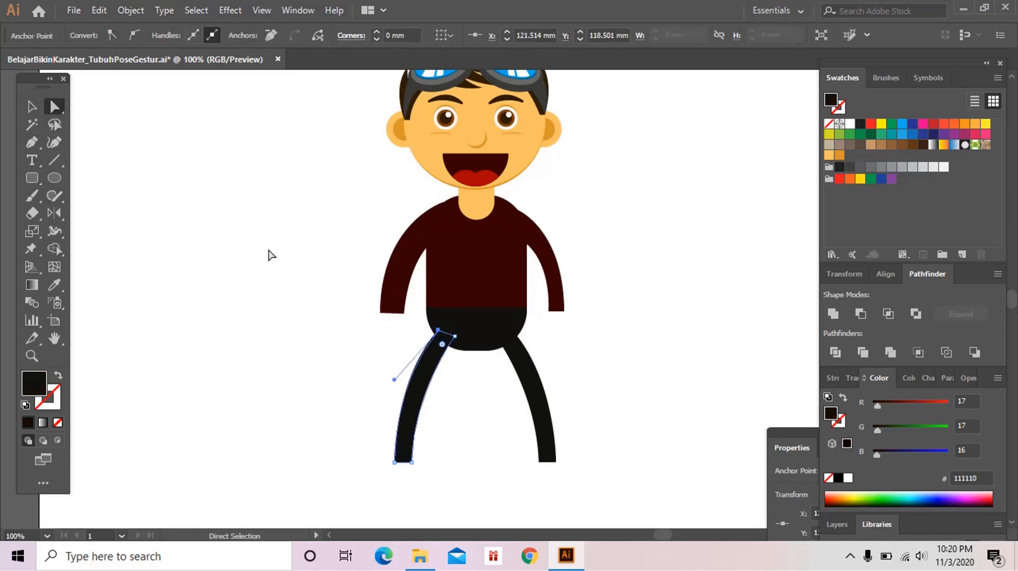
pyautogui.click(439, 331)
pyautogui.moveTo(439, 330); pyautogui.dragTo(457, 341)
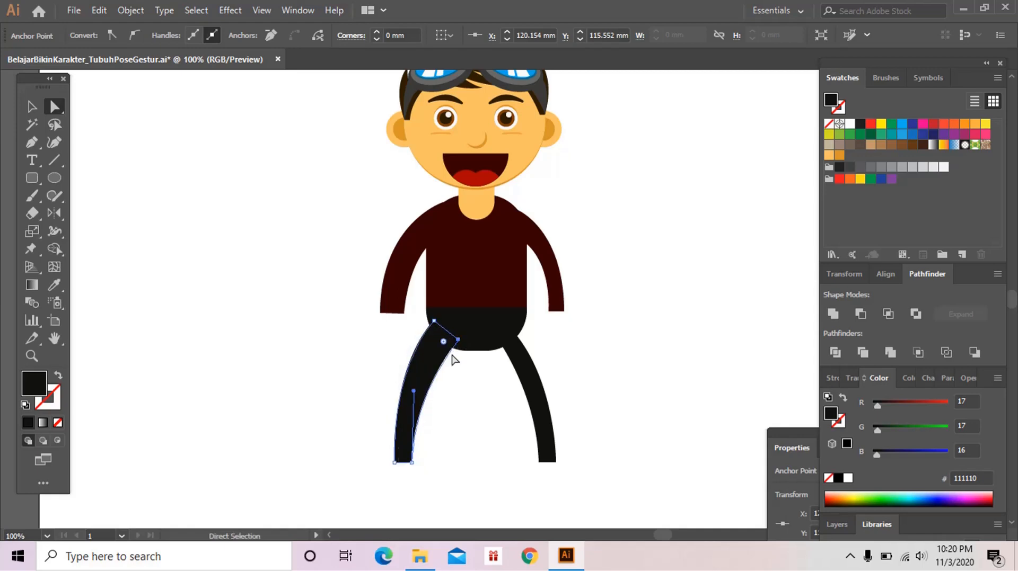
# Step: Widen the ankle end of the left leg and adjust the curve handles to smooth both sides
pyautogui.moveTo(394, 463); pyautogui.dragTo(415, 461)
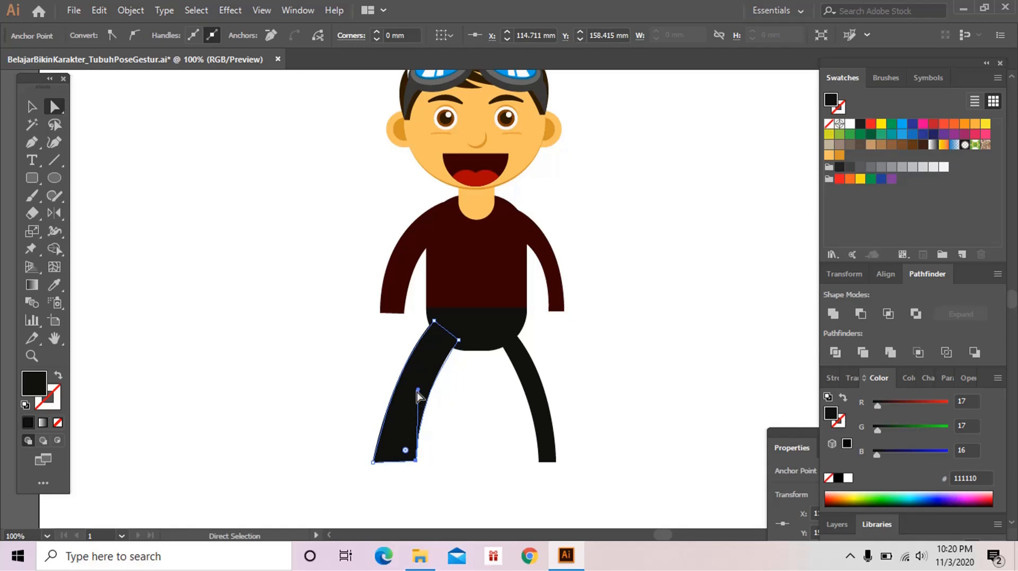
pyautogui.moveTo(417, 395)
pyautogui.mouseDown()
pyautogui.moveTo(447, 417)
pyautogui.moveTo(447, 444)
pyautogui.moveTo(412, 411)
pyautogui.moveTo(404, 419)
pyautogui.moveTo(410, 404)
pyautogui.mouseUp()
pyautogui.click(374, 463)
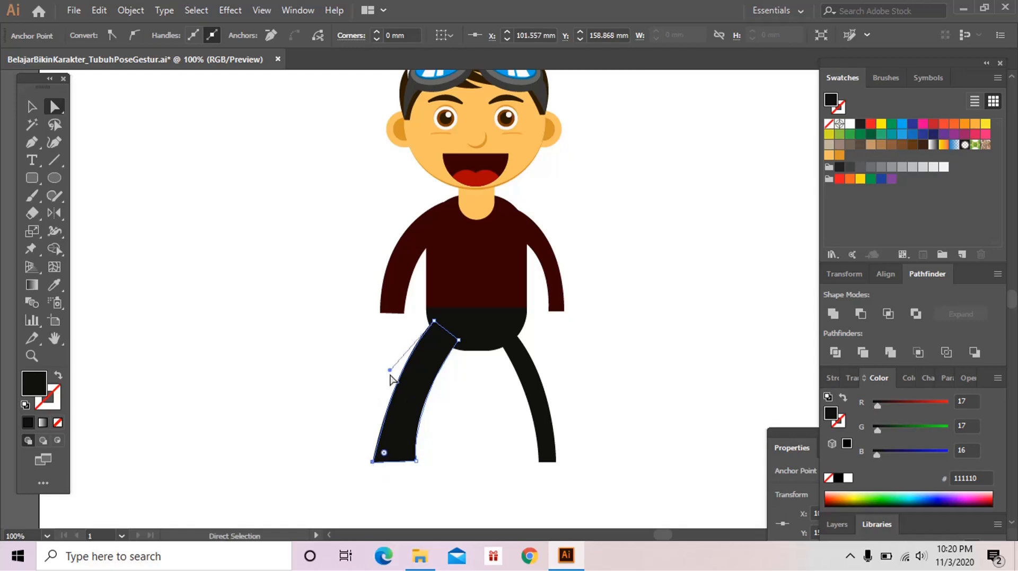
pyautogui.moveTo(389, 370); pyautogui.dragTo(389, 382)
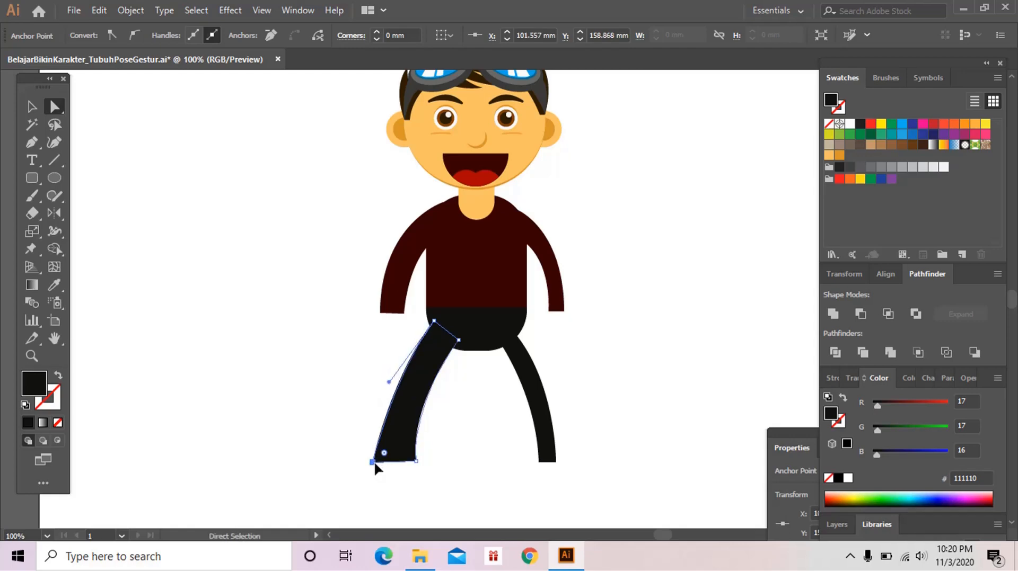
pyautogui.moveTo(374, 465); pyautogui.dragTo(382, 460)
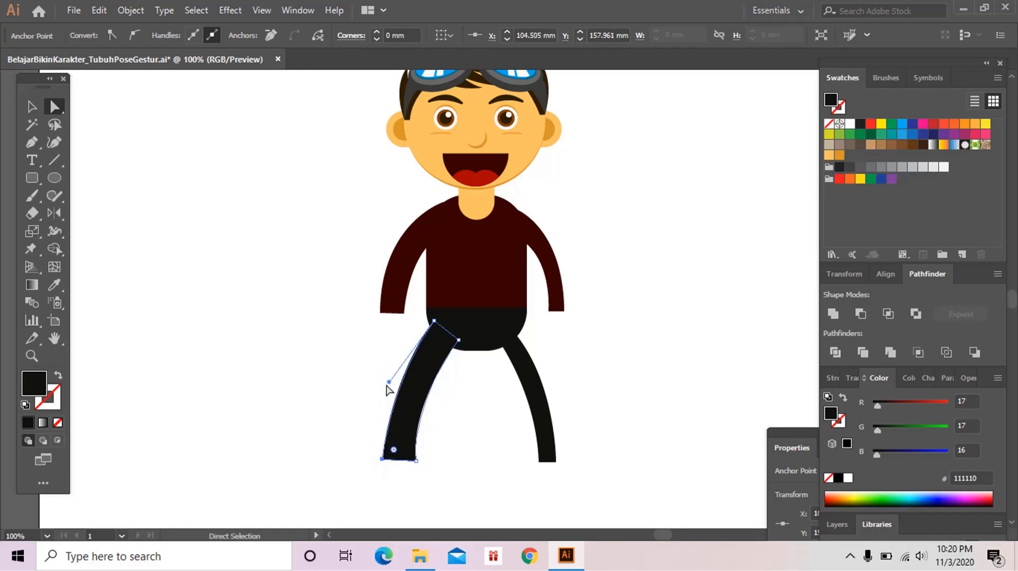
pyautogui.moveTo(389, 382); pyautogui.dragTo(415, 390)
pyautogui.click(416, 461)
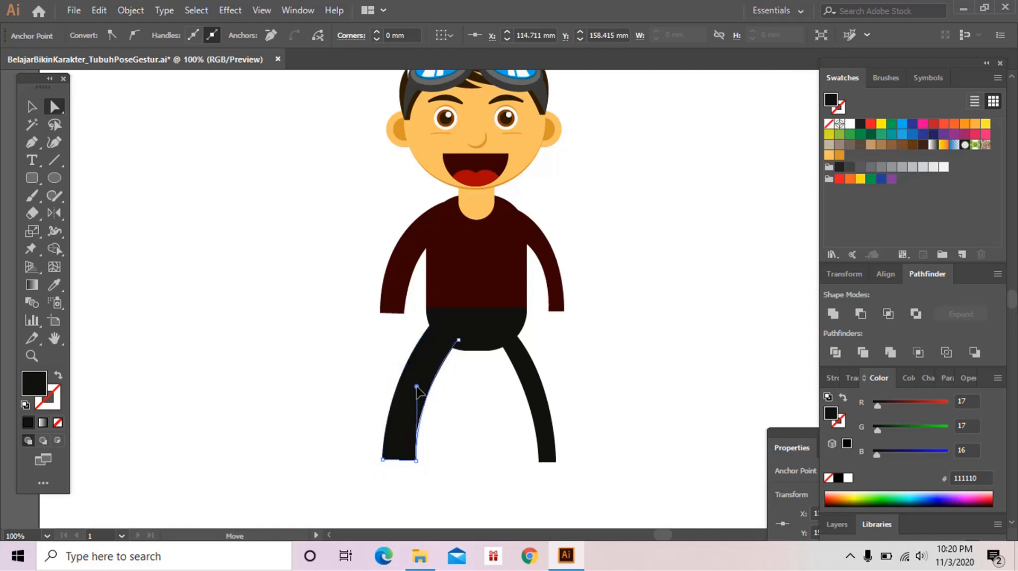
# Step: Delete the thin right leg and right arm together
pyautogui.click(509, 385)
pyautogui.moveTo(513, 371); pyautogui.dragTo(489, 431)
pyautogui.click(489, 432)
pyautogui.keyDown('shift'); pyautogui.click(519, 336); pyautogui.keyUp('shift')
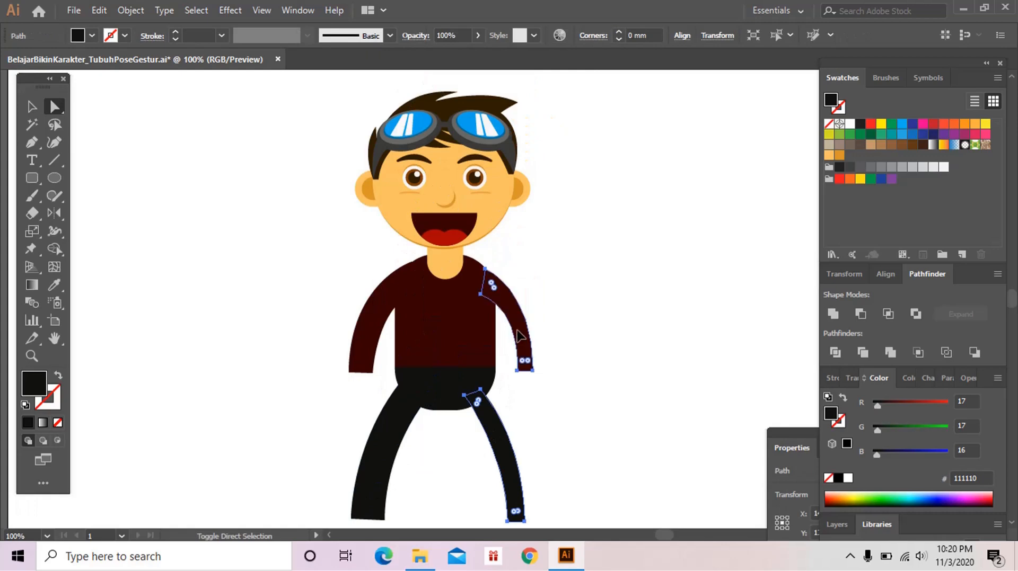
pyautogui.press('Delete')
pyautogui.moveTo(518, 336); pyautogui.dragTo(518, 325)
# Step: Select the widened left arm and left leg together and place a copy of them beside the body's right side
pyautogui.press('v')
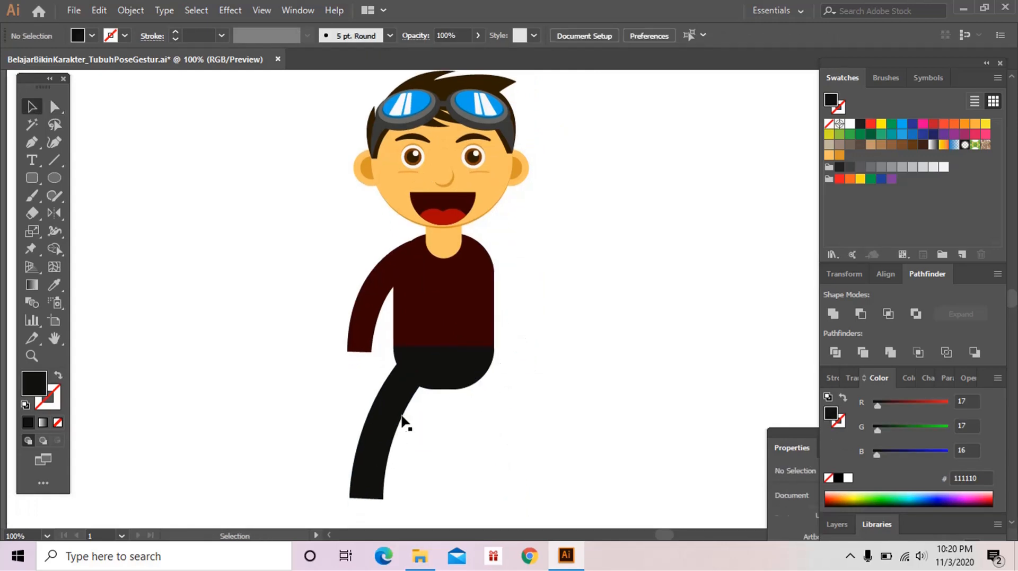
pyautogui.click(375, 360)
pyautogui.keyDown('shift'); pyautogui.click(366, 329); pyautogui.keyUp('shift')
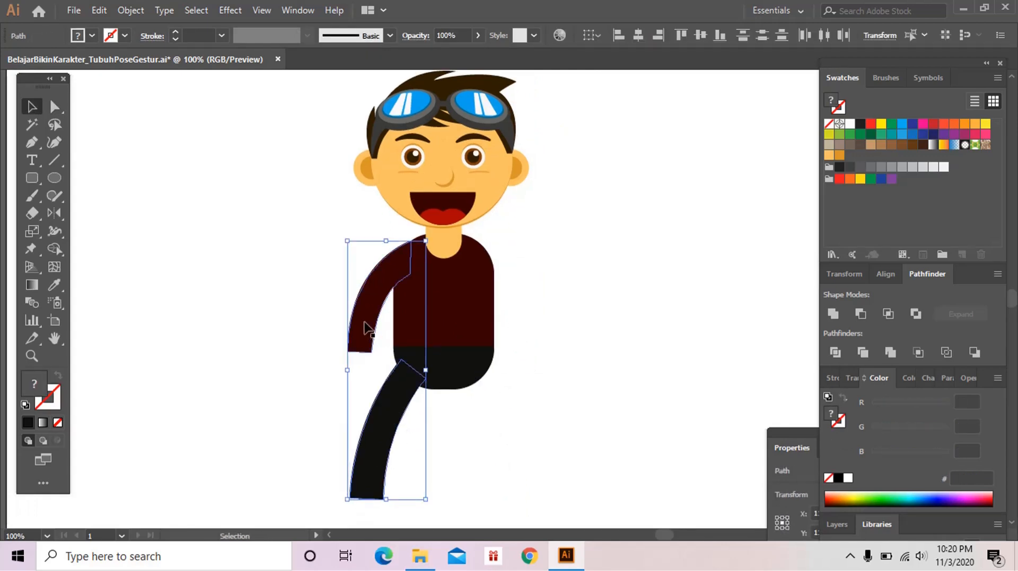
pyautogui.moveTo(364, 324); pyautogui.dragTo(509, 338)
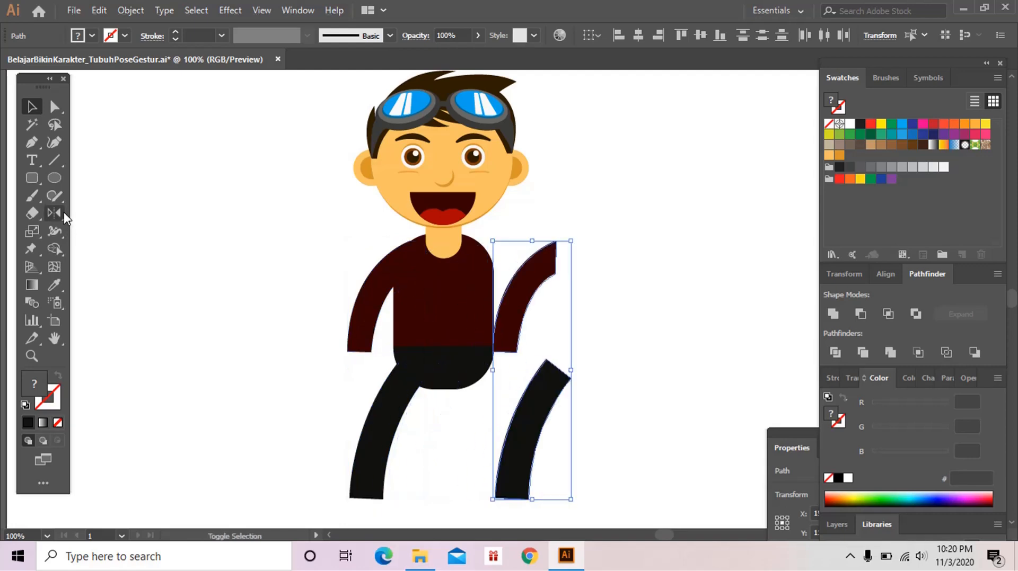
# Step: Reflect the copied arm and leg about the vertical axis and move them inward to join the torso and hips
pyautogui.click(59, 213)
pyautogui.doubleClick(59, 213)
pyautogui.click(512, 373)
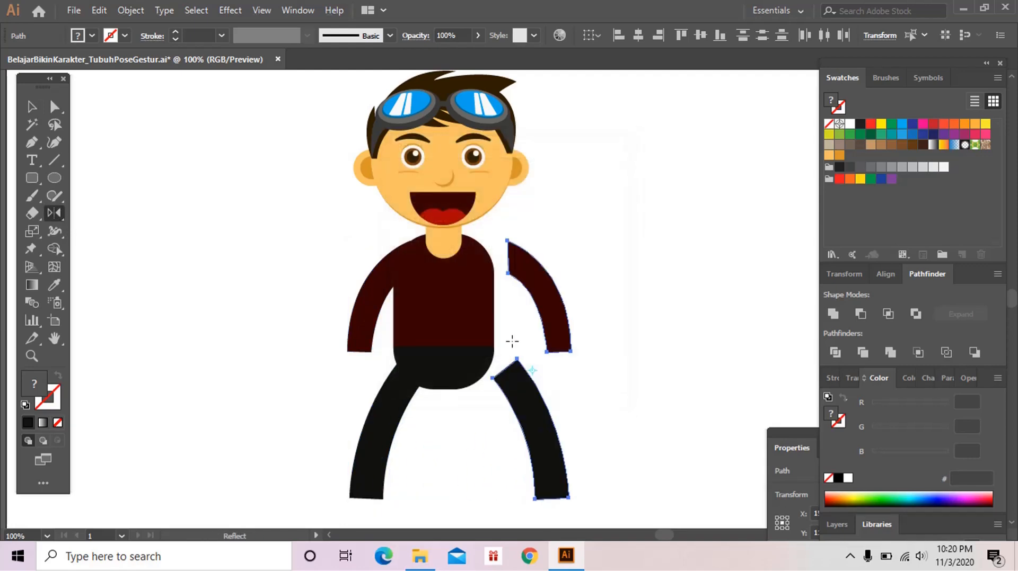
pyautogui.press('v')
pyautogui.moveTo(520, 290); pyautogui.dragTo(488, 290)
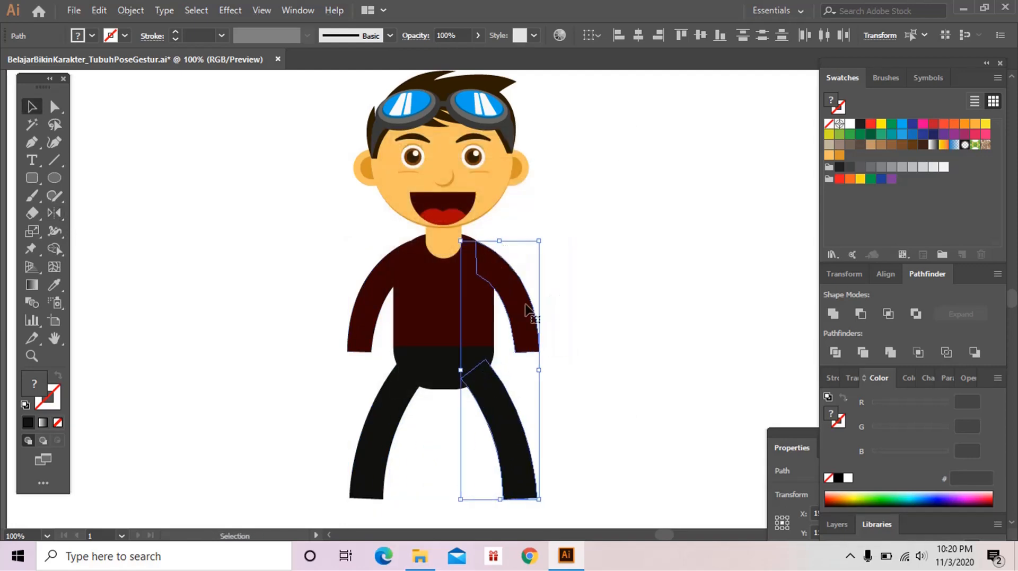
pyautogui.click(569, 332)
pyautogui.moveTo(566, 339); pyautogui.dragTo(560, 314)
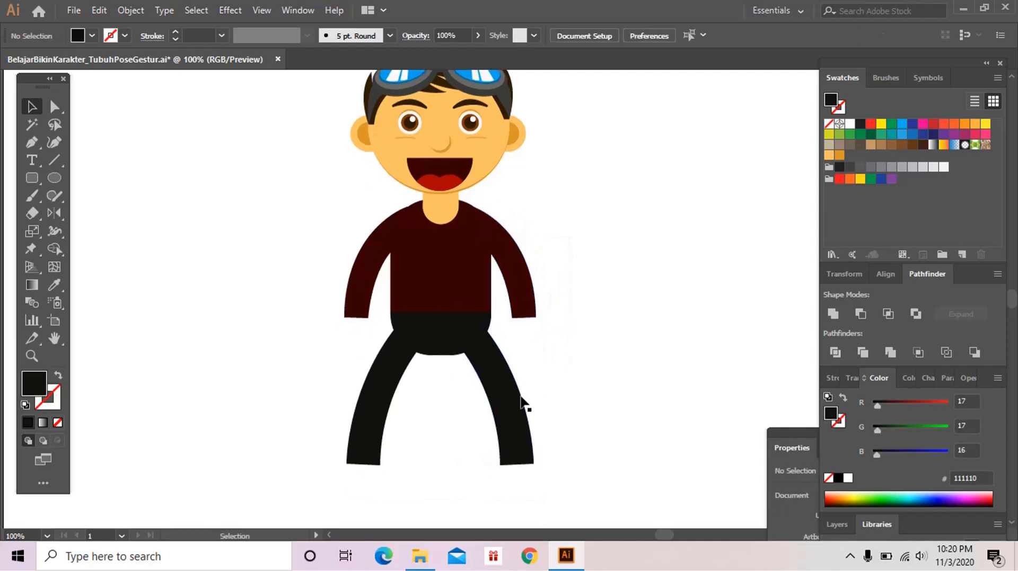
pyautogui.moveTo(522, 399); pyautogui.dragTo(521, 387)
pyautogui.click(366, 426)
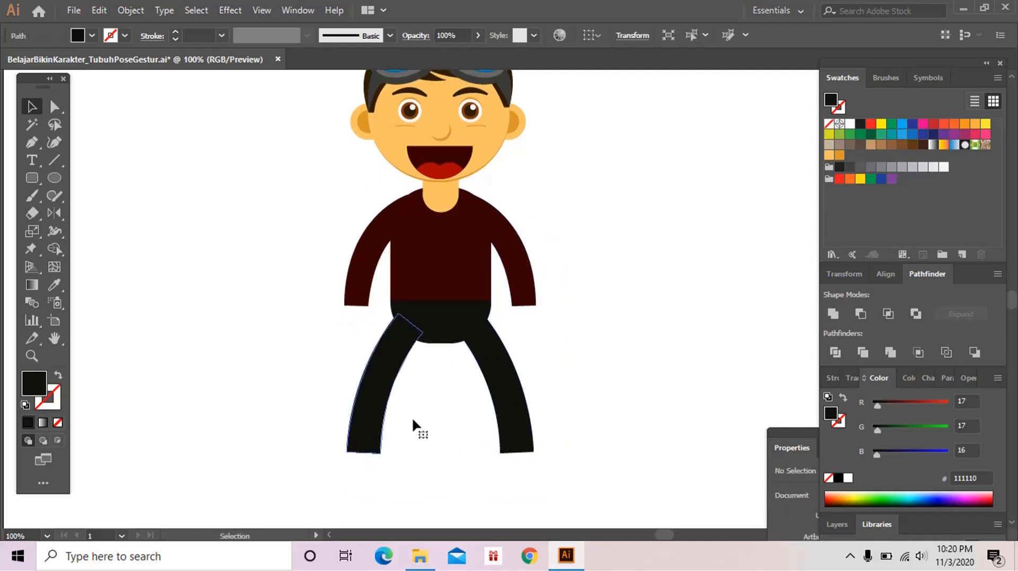
pyautogui.click(412, 418)
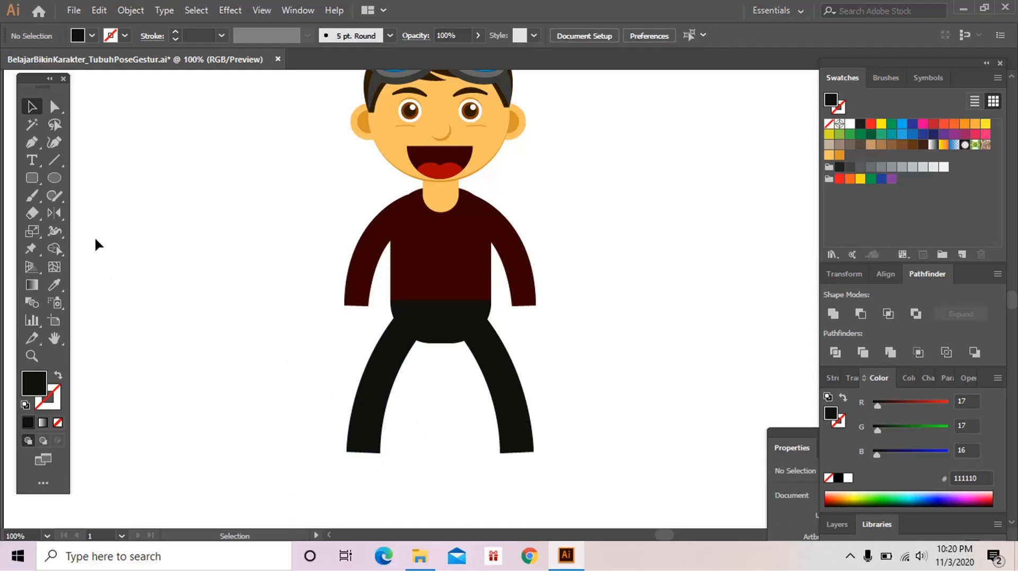
# Step: Draw a near-black horizontal ellipse just below the left leg's ankle as the base for the foot
pyautogui.click(55, 179)
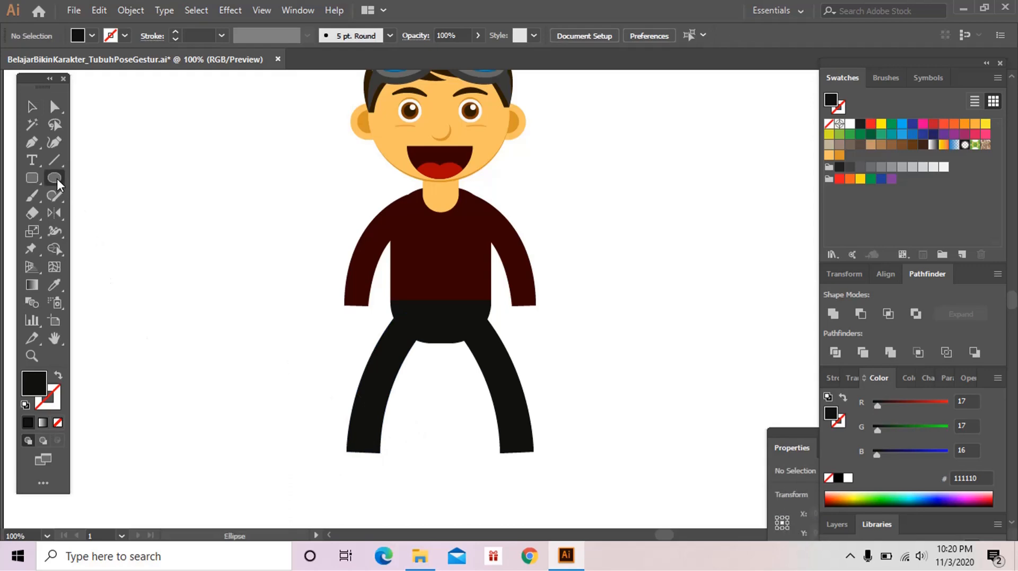
pyautogui.moveTo(356, 291); pyautogui.dragTo(322, 344)
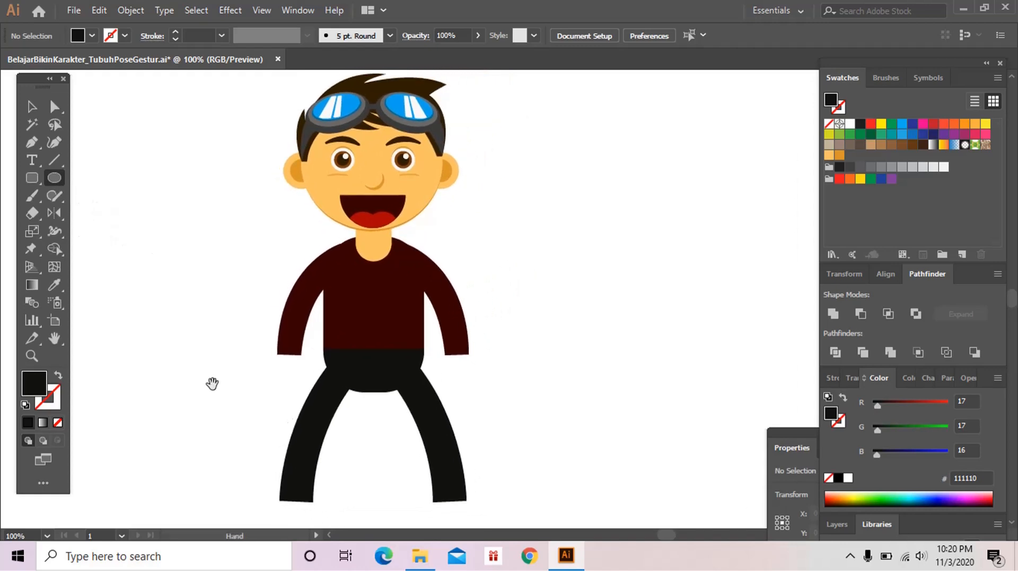
pyautogui.moveTo(245, 497)
pyautogui.mouseDown()
pyautogui.moveTo(272, 427)
pyautogui.moveTo(341, 486)
pyautogui.mouseUp()
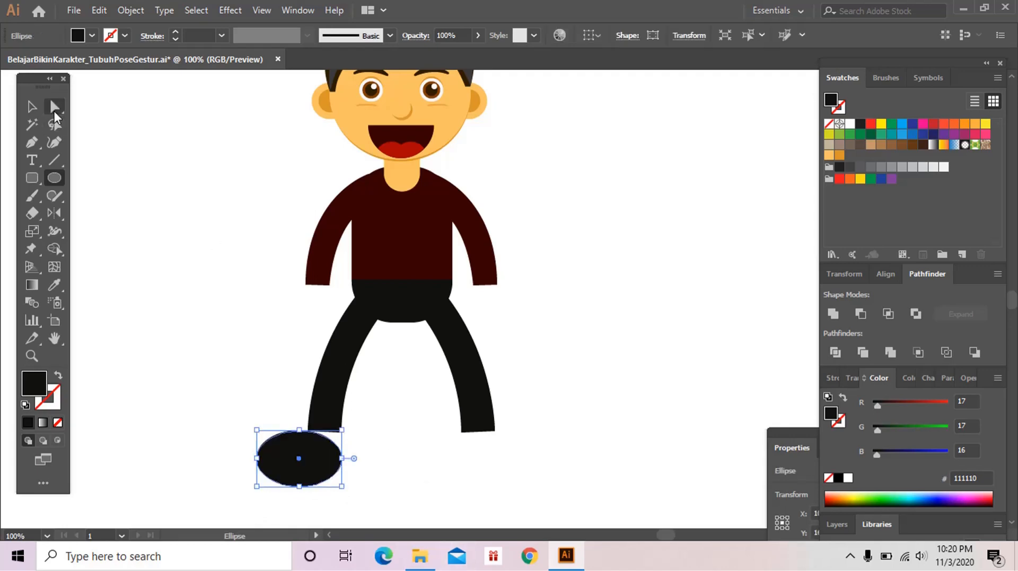
# Step: Reshape the ellipse with Direct Selection into a foot with a domed top and a flattened sole
pyautogui.click(55, 110)
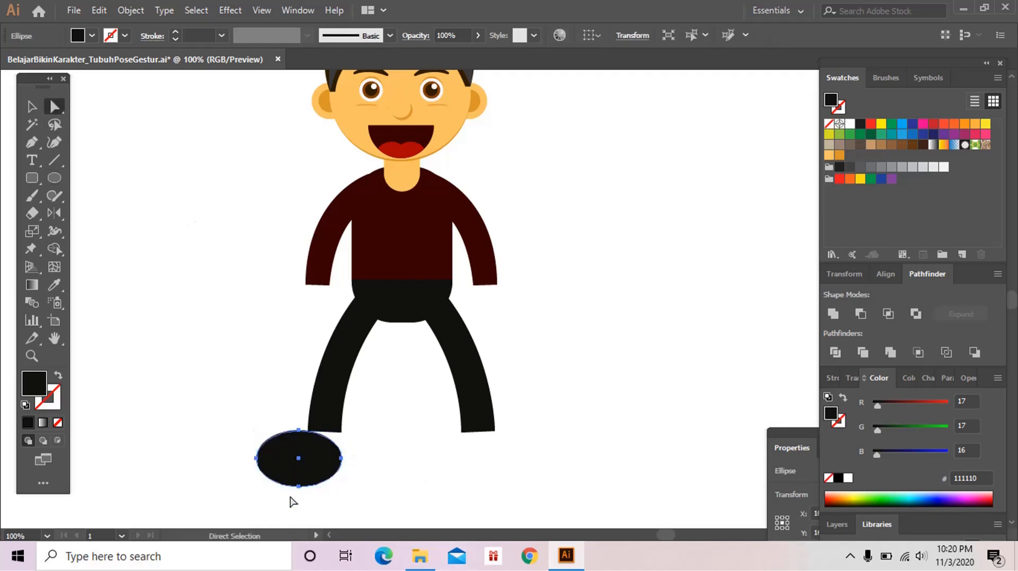
pyautogui.moveTo(293, 502); pyautogui.dragTo(319, 444)
pyautogui.moveTo(403, 383); pyautogui.dragTo(382, 441)
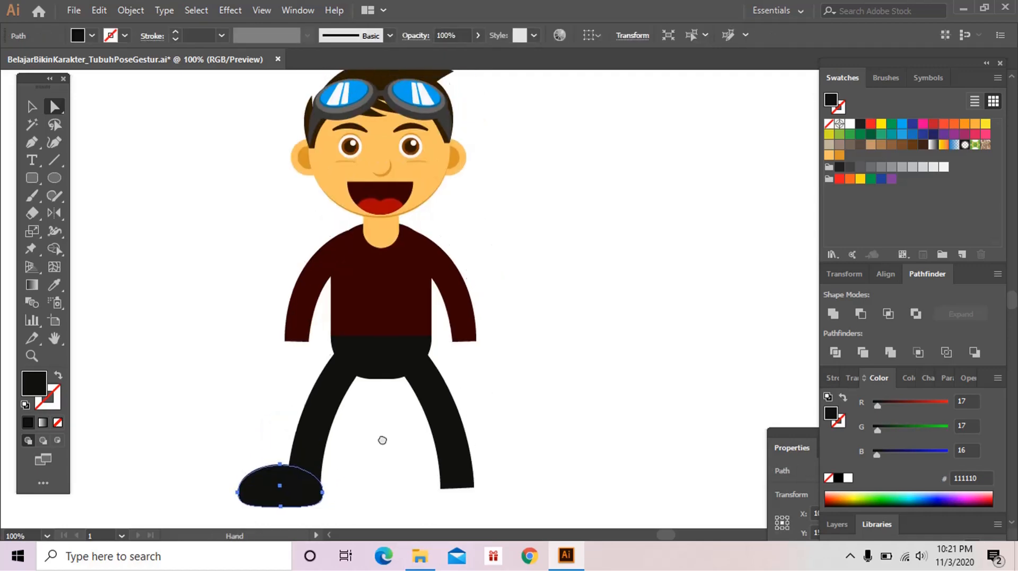
pyautogui.press('z')
pyautogui.hotkey('ctrl', '-')
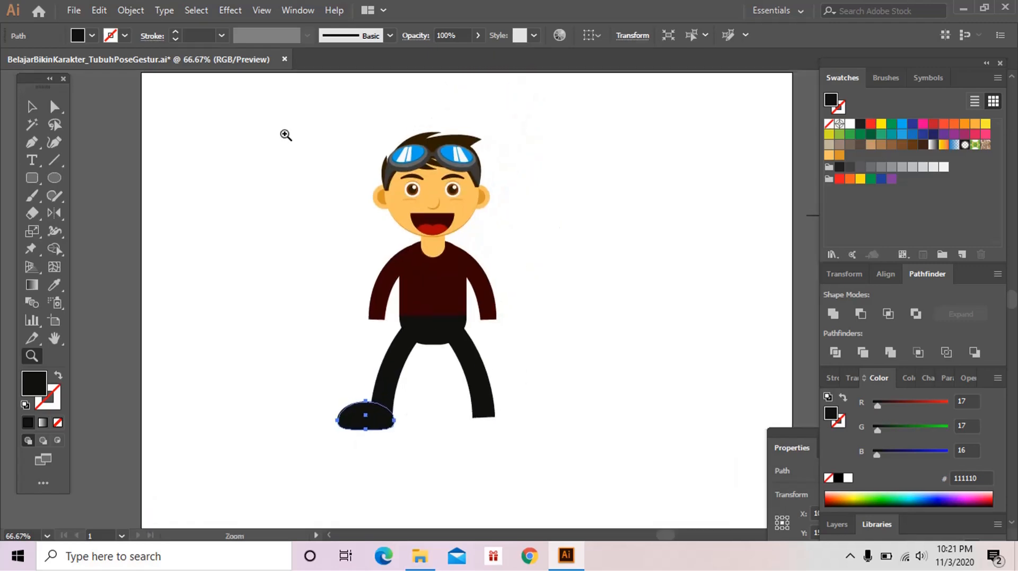
# Step: Fit the foot under the left ankle at a smaller size and place an outward-pointing copy of it under the right ankle
pyautogui.moveTo(286, 135); pyautogui.dragTo(468, 456)
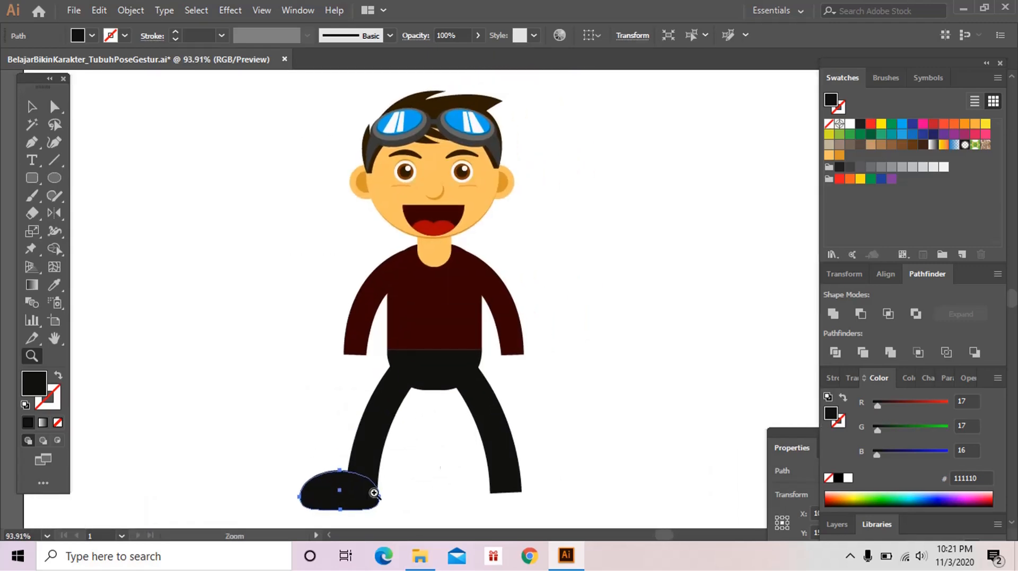
pyautogui.press('v')
pyautogui.moveTo(299, 471); pyautogui.dragTo(313, 475)
pyautogui.press('space')
pyautogui.moveTo(396, 479); pyautogui.dragTo(530, 500)
pyautogui.press('space')
pyautogui.click(562, 444)
pyautogui.press('space')
pyautogui.moveTo(562, 441); pyautogui.dragTo(551, 446)
pyautogui.press('z')
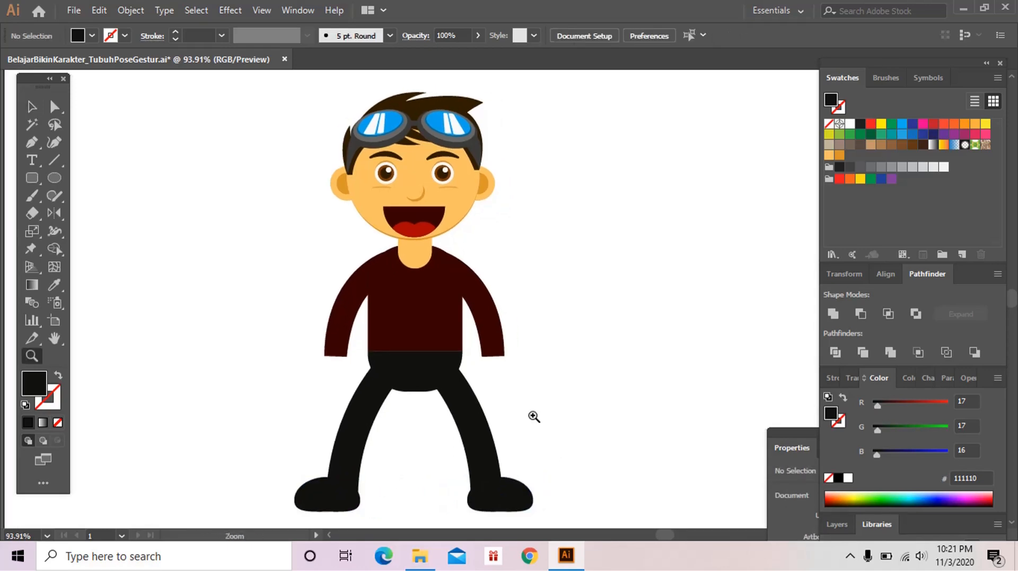
# Step: Move the right leg with its foot and the left leg with its foot slightly inward to narrow the stance
pyautogui.keyDown('alt'); pyautogui.click(532, 416); pyautogui.keyUp('alt')
pyautogui.press('space')
pyautogui.moveTo(518, 349); pyautogui.dragTo(444, 426)
pyautogui.press('v')
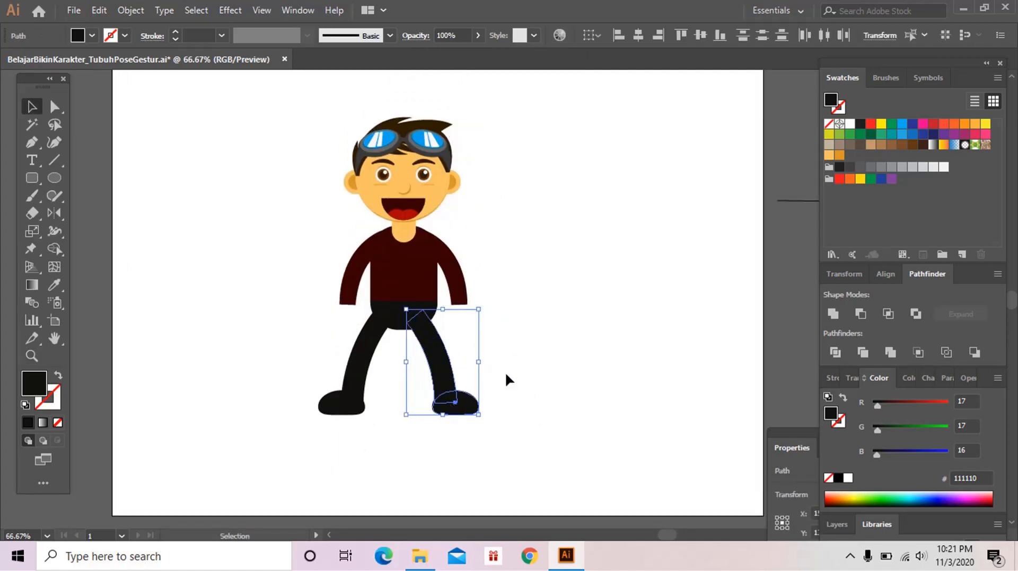
pyautogui.hotkey('ctrl', 'g')
pyautogui.moveTo(314, 364); pyautogui.dragTo(357, 424)
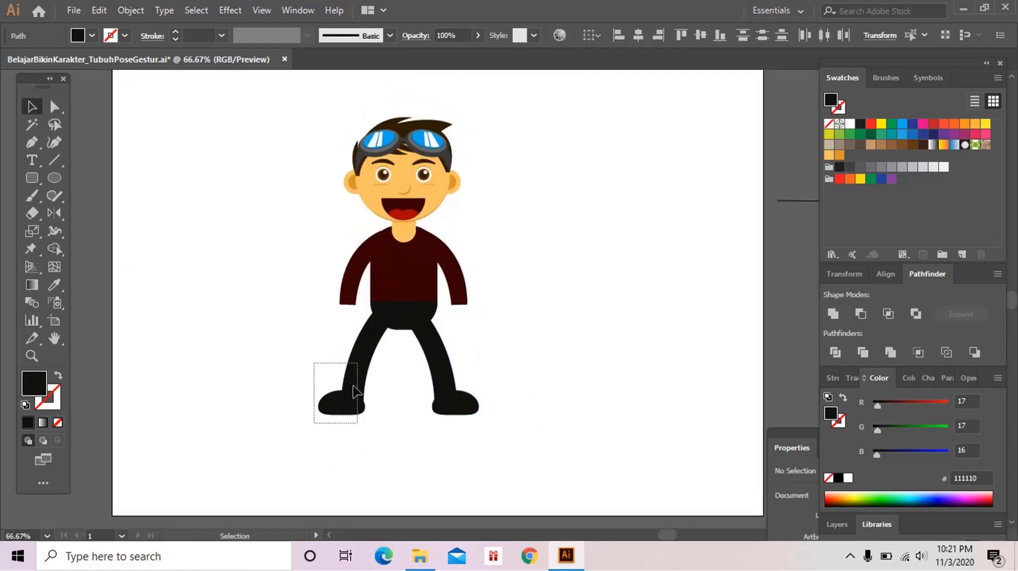
pyautogui.moveTo(353, 387); pyautogui.dragTo(360, 387)
pyautogui.click(464, 340)
# Step: Recolour both feet with the shirt's dark maroon using the Eyedropper
pyautogui.hotkey('ctrl', 'space')
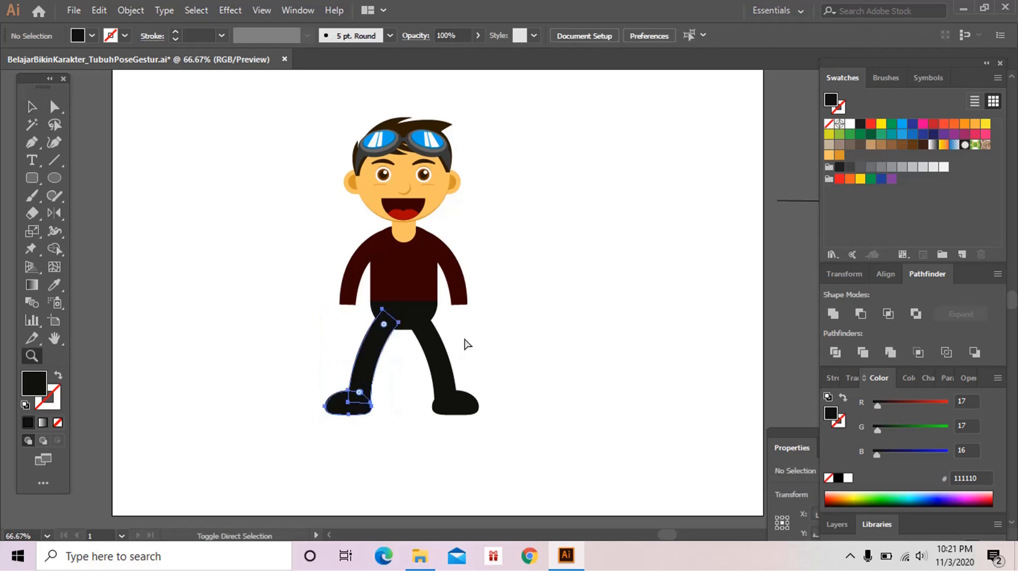
pyautogui.click(465, 342)
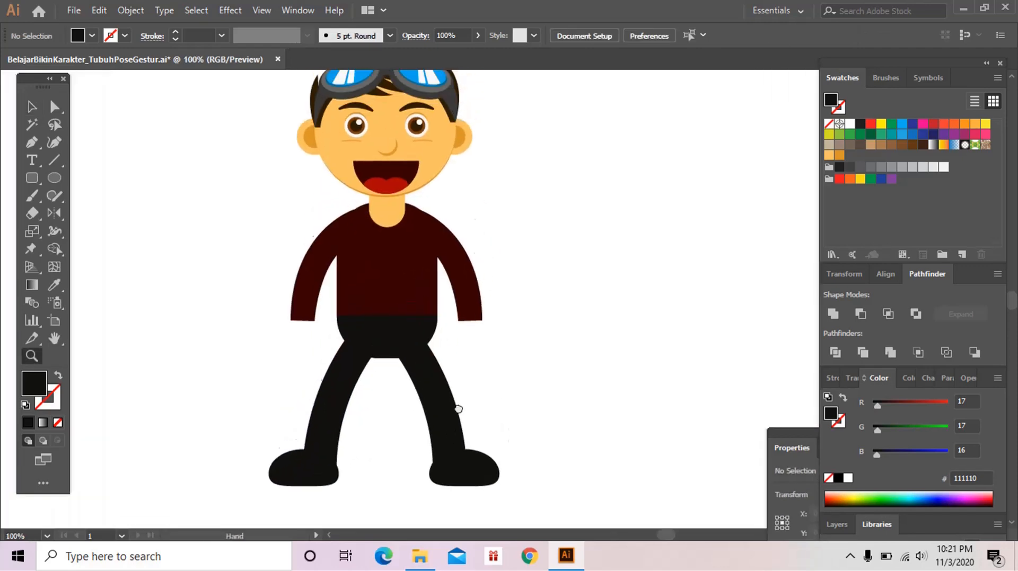
pyautogui.click(470, 478)
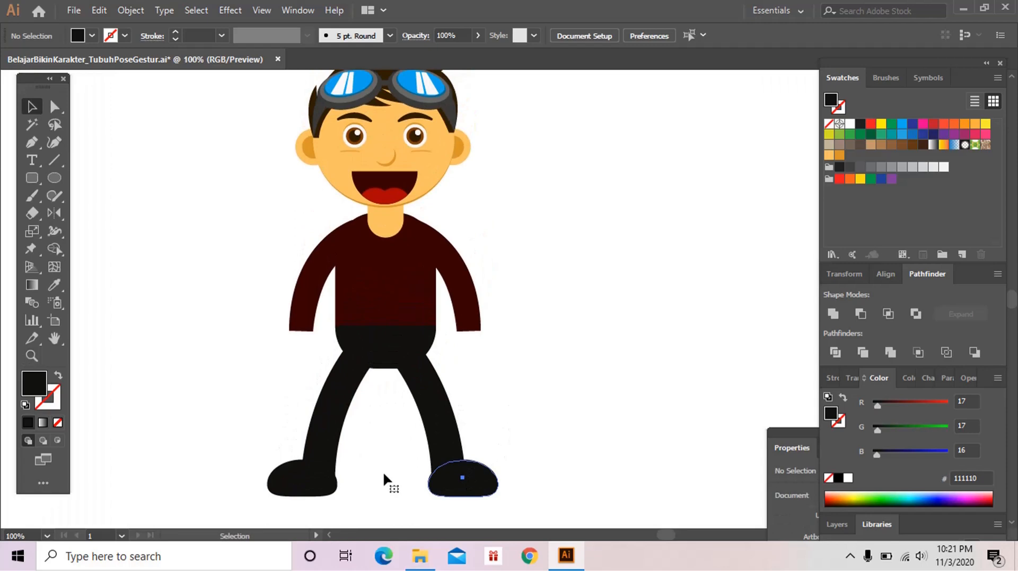
pyautogui.keyDown('shift'); pyautogui.click(308, 486); pyautogui.keyUp('shift')
pyautogui.moveTo(368, 426); pyautogui.dragTo(370, 449)
pyautogui.press('u')
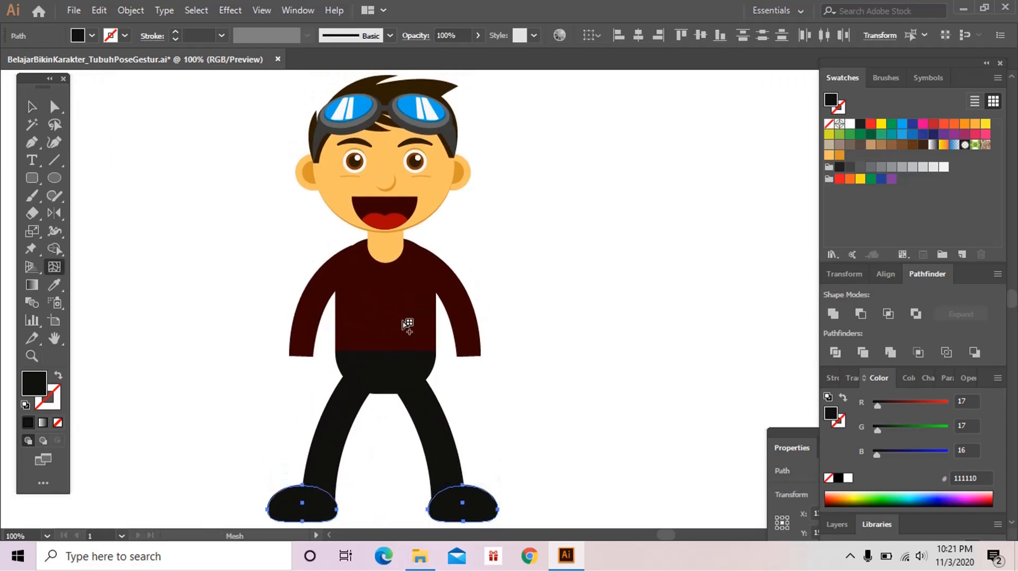
pyautogui.press('i')
pyautogui.click(405, 310)
pyautogui.hotkey('ctrl', 'shift', 'a')
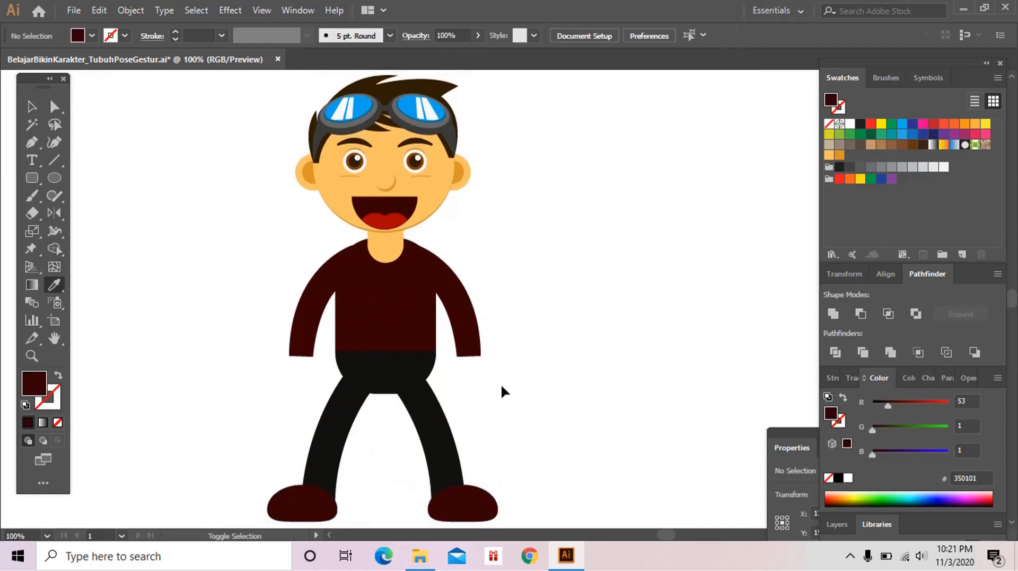
# Step: Draw a small upright ellipse beside the right arm and fill it with the skin colour sampled from the face
pyautogui.moveTo(502, 390); pyautogui.dragTo(514, 383)
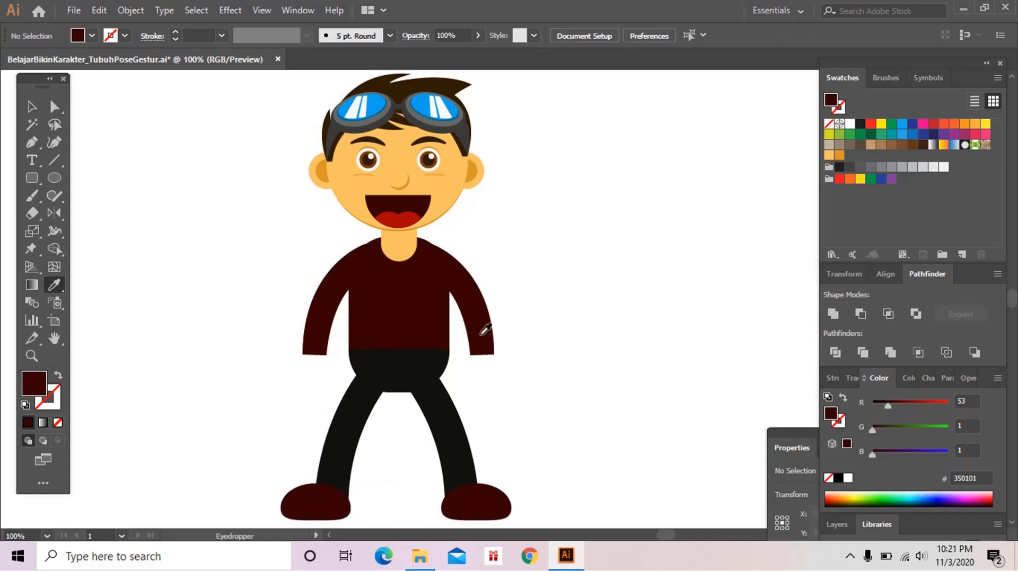
pyautogui.moveTo(484, 337); pyautogui.dragTo(479, 338)
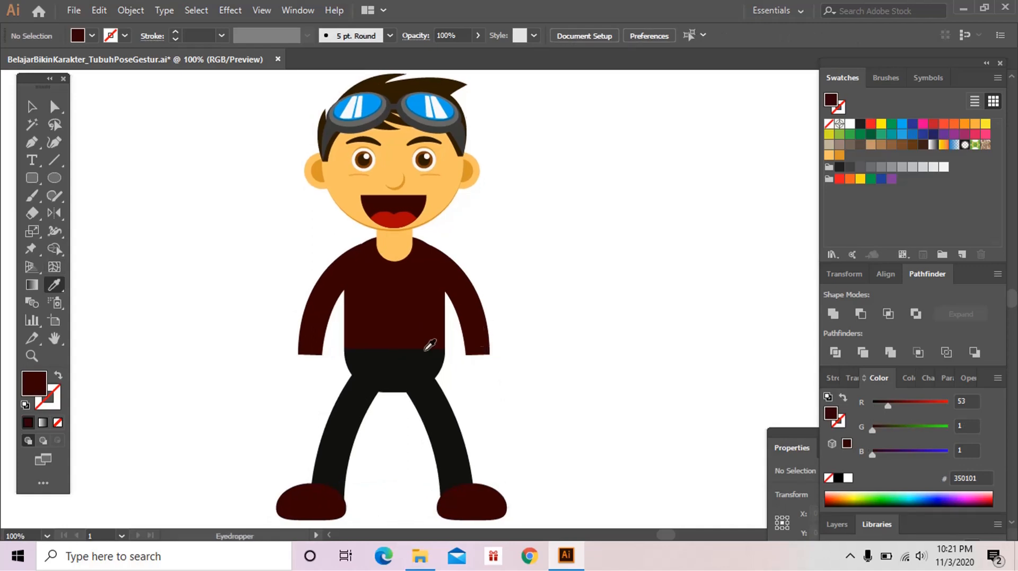
pyautogui.click(34, 144)
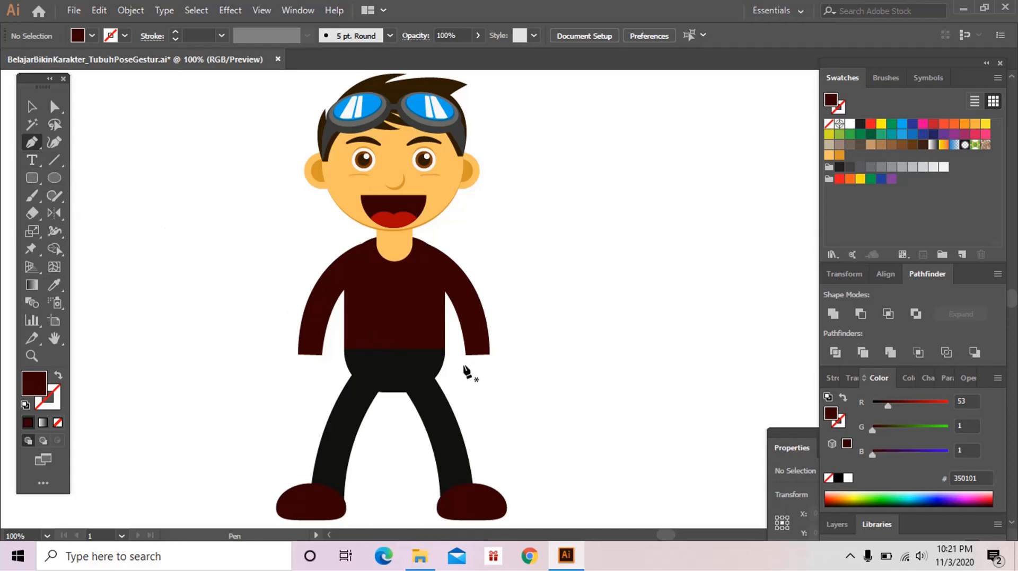
pyautogui.click(54, 179)
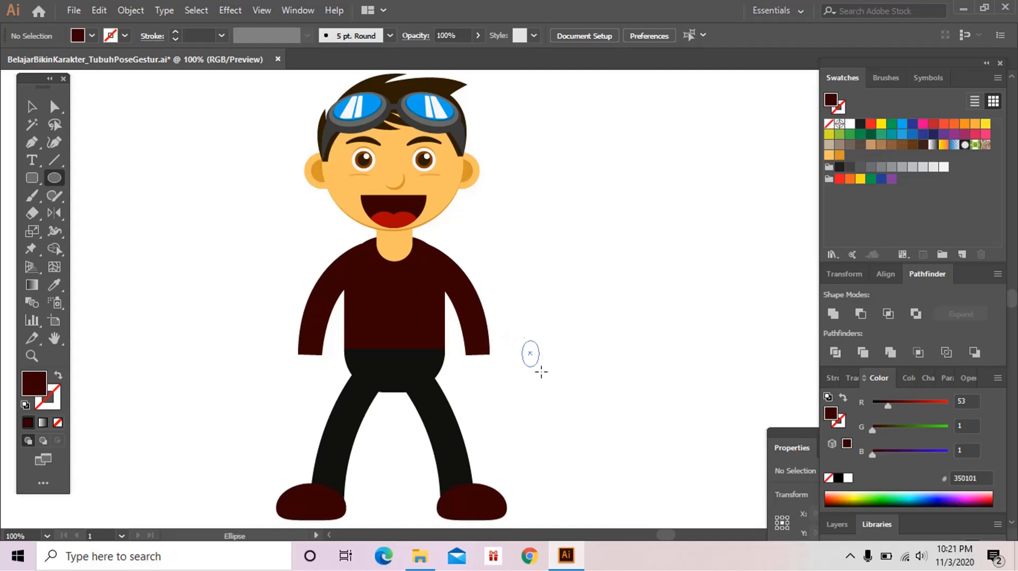
pyautogui.moveTo(541, 372); pyautogui.dragTo(555, 395)
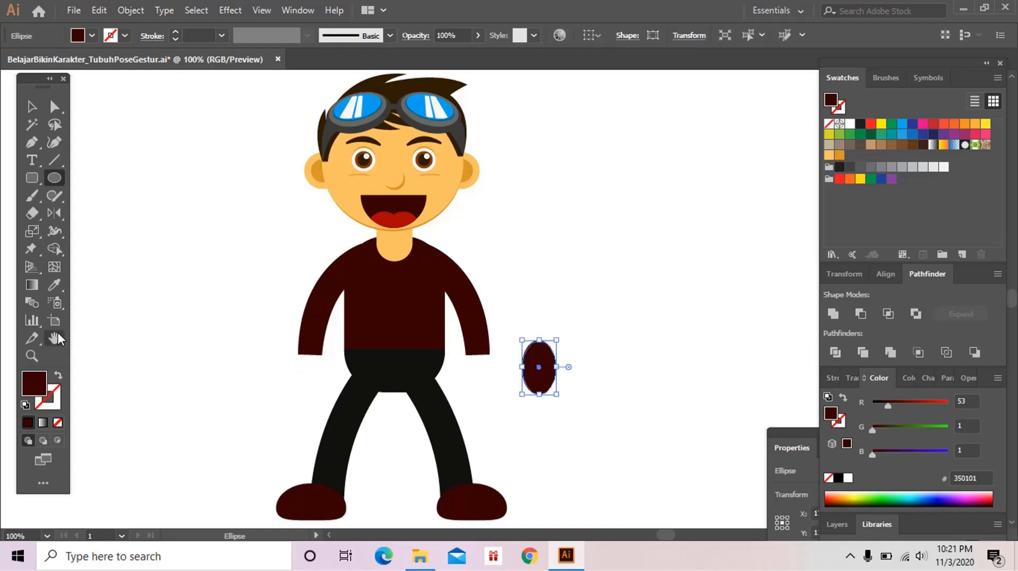
pyautogui.click(54, 284)
pyautogui.click(448, 202)
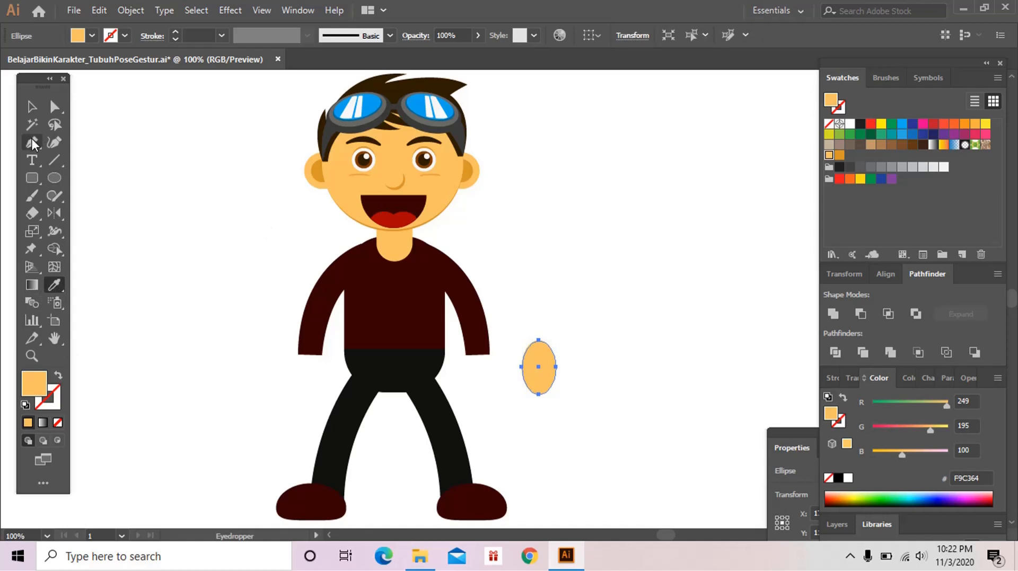
# Step: Push the ellipse's left anchor point inward with Direct Selection to form a curved, bean-shaped palm
pyautogui.click(55, 107)
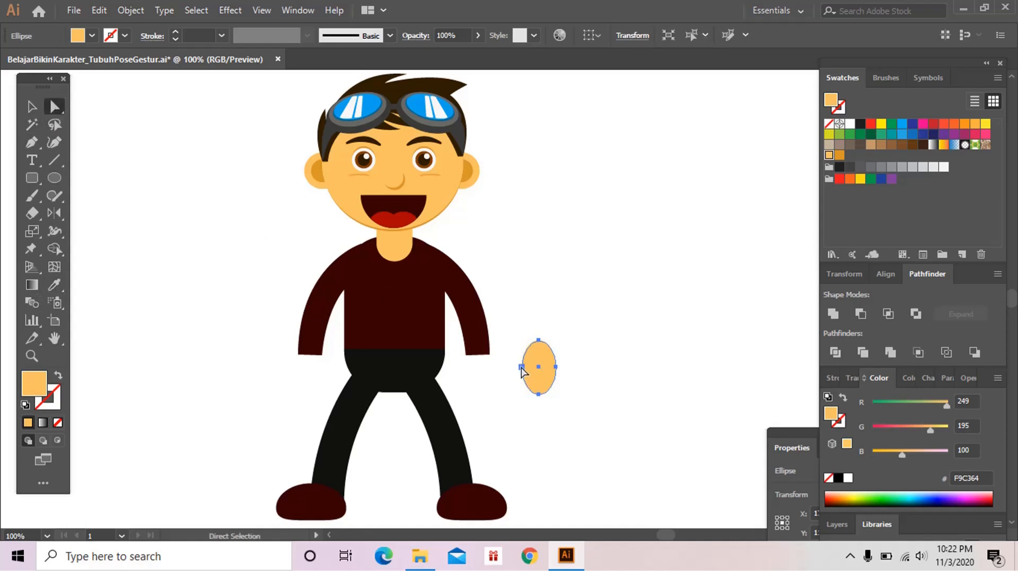
pyautogui.moveTo(521, 368); pyautogui.dragTo(537, 367)
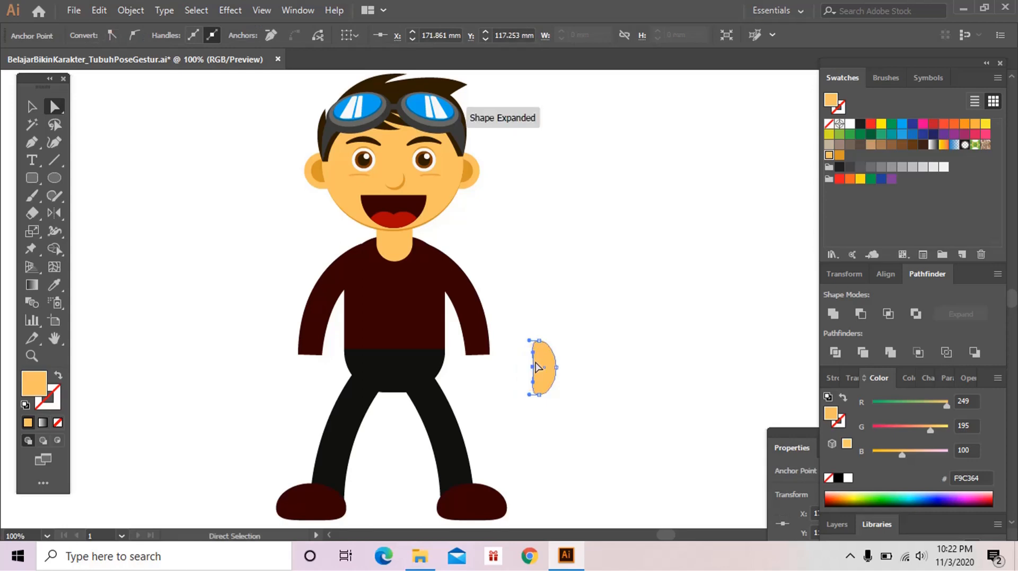
pyautogui.click(594, 410)
pyautogui.press('v')
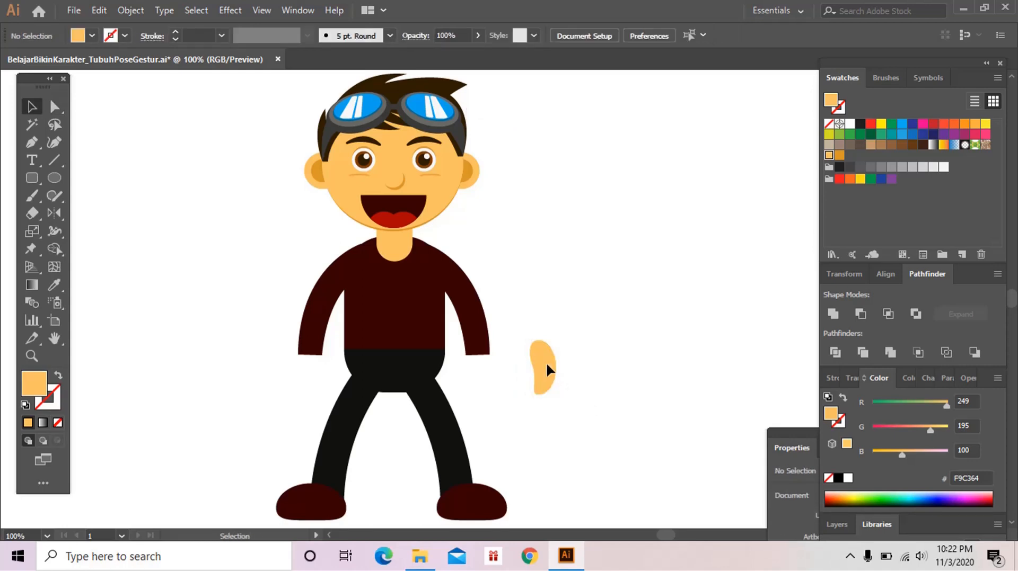
# Step: Place a copy of the palm shape beside it and reflect the copy about the vertical axis
pyautogui.click(546, 368)
pyautogui.moveTo(546, 361); pyautogui.dragTo(579, 364)
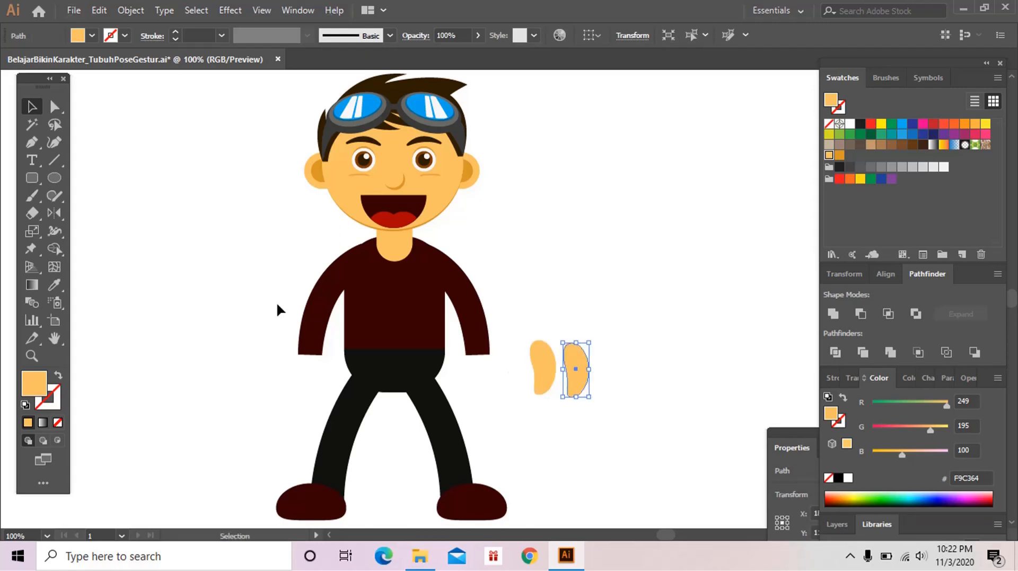
pyautogui.doubleClick(54, 213)
pyautogui.click(529, 376)
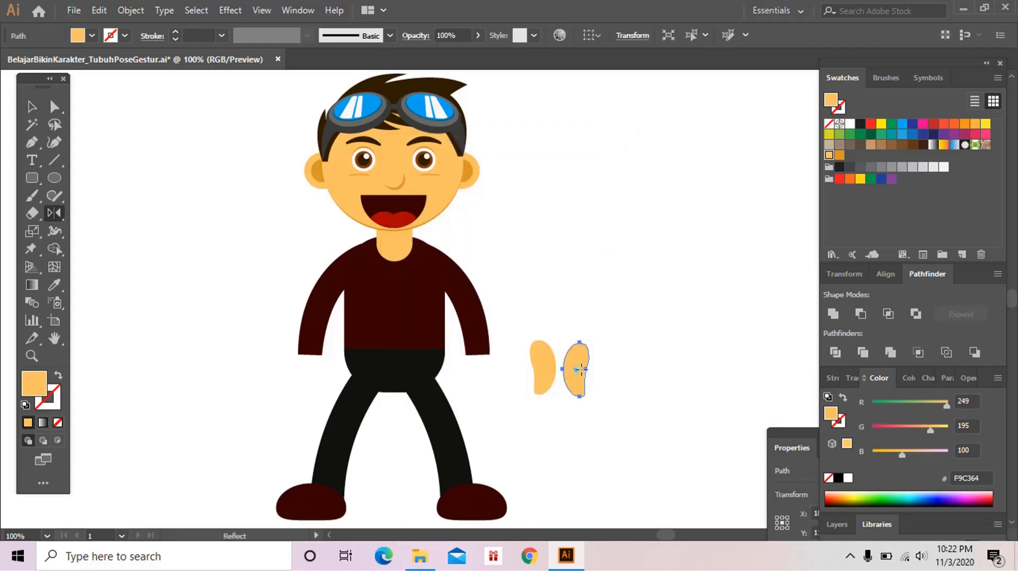
# Step: Scale down the reflected copy, move it onto the palm's upper left edge and tilt it as a thumb
pyautogui.press('v')
pyautogui.moveTo(587, 399); pyautogui.dragTo(526, 359)
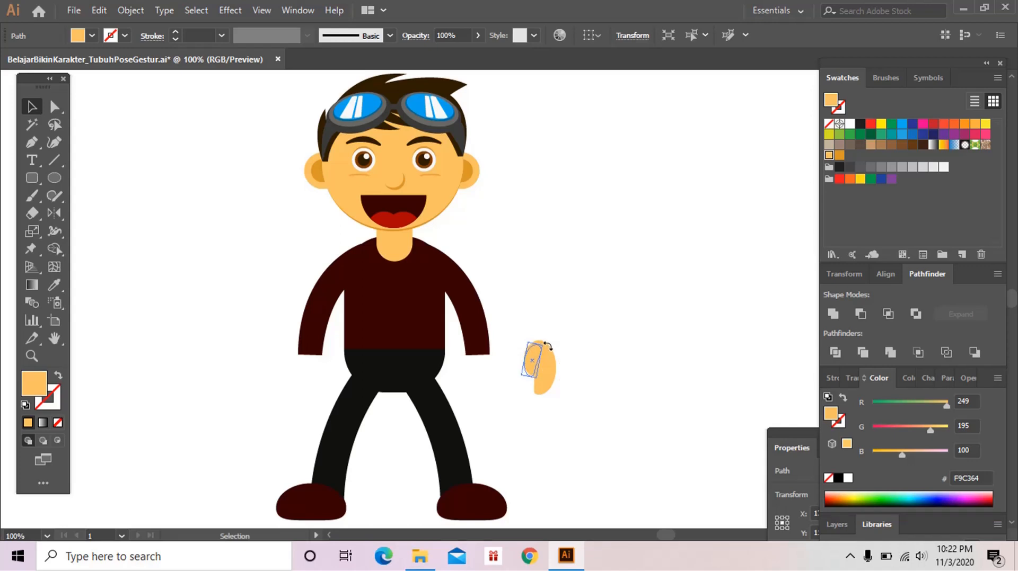
pyautogui.click(562, 348)
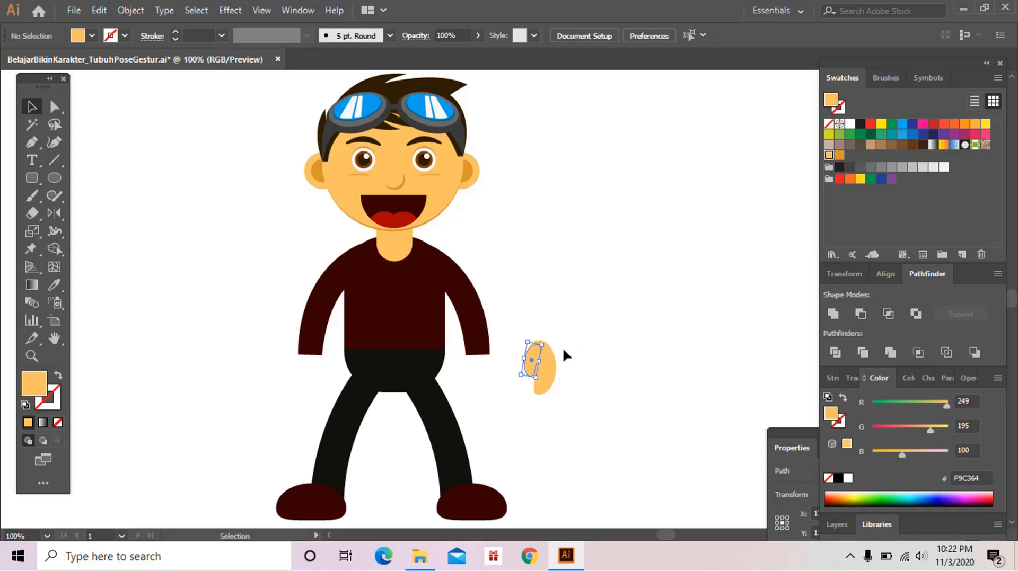
# Step: Group the palm and thumb, place the hand at the end of the right arm and send it behind the sleeve
pyautogui.click(527, 360)
pyautogui.moveTo(574, 331); pyautogui.dragTo(485, 373)
pyautogui.hotkey('ctrl', 'g')
pyautogui.click(550, 430)
pyautogui.click(545, 370)
pyautogui.press('z')
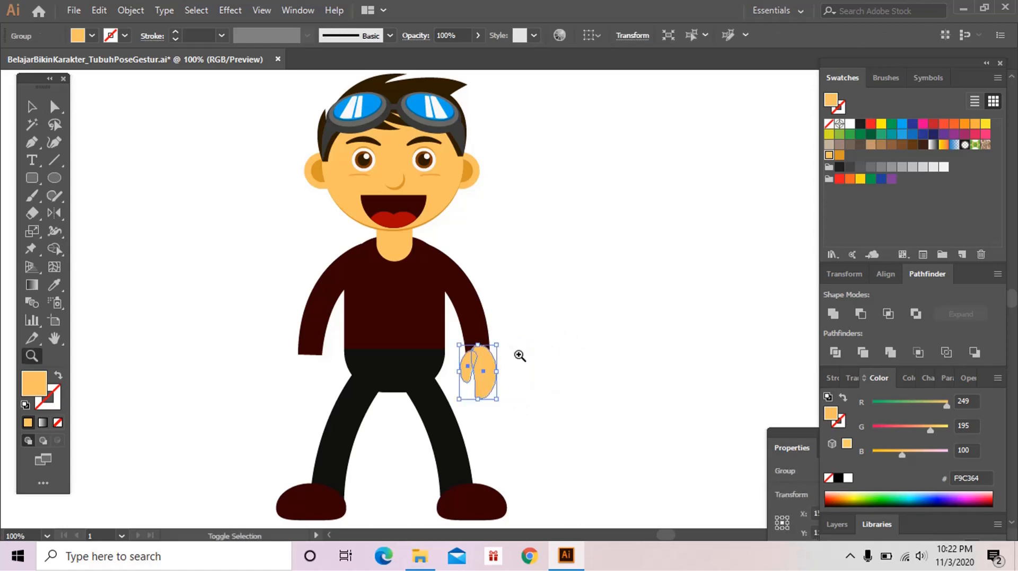
pyautogui.hotkey('ctrl', 'shift', '[')
pyautogui.click(520, 356)
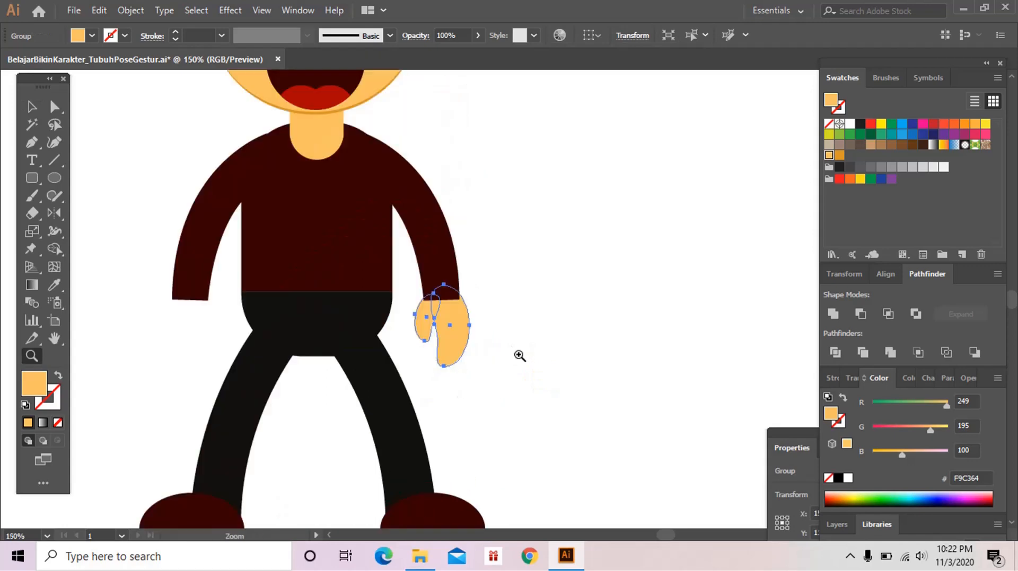
pyautogui.click(486, 332)
pyautogui.press('v')
pyautogui.click(492, 365)
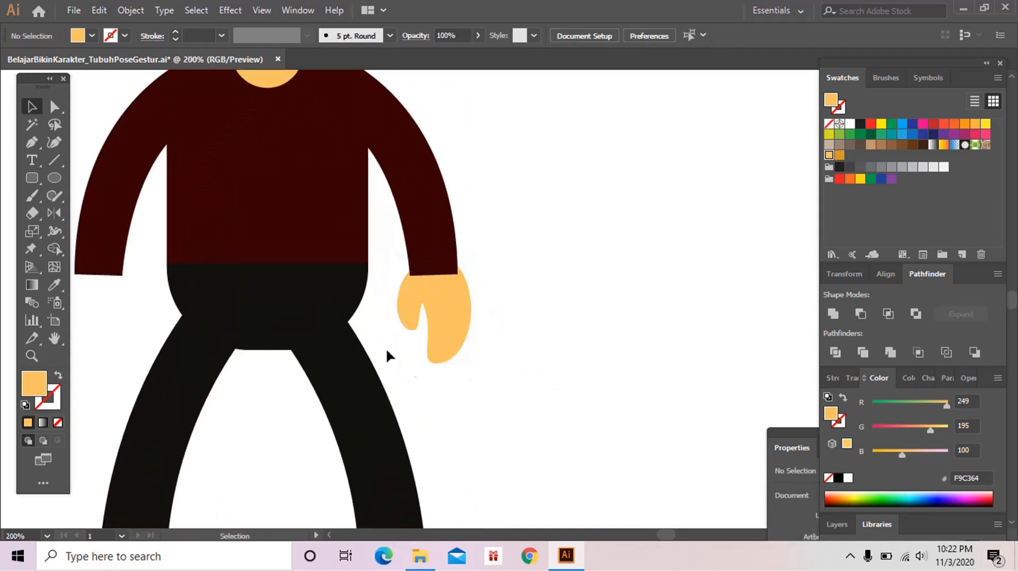
# Step: Lower the right hand slightly and scale it down to fit the sleeve opening
pyautogui.click(452, 351)
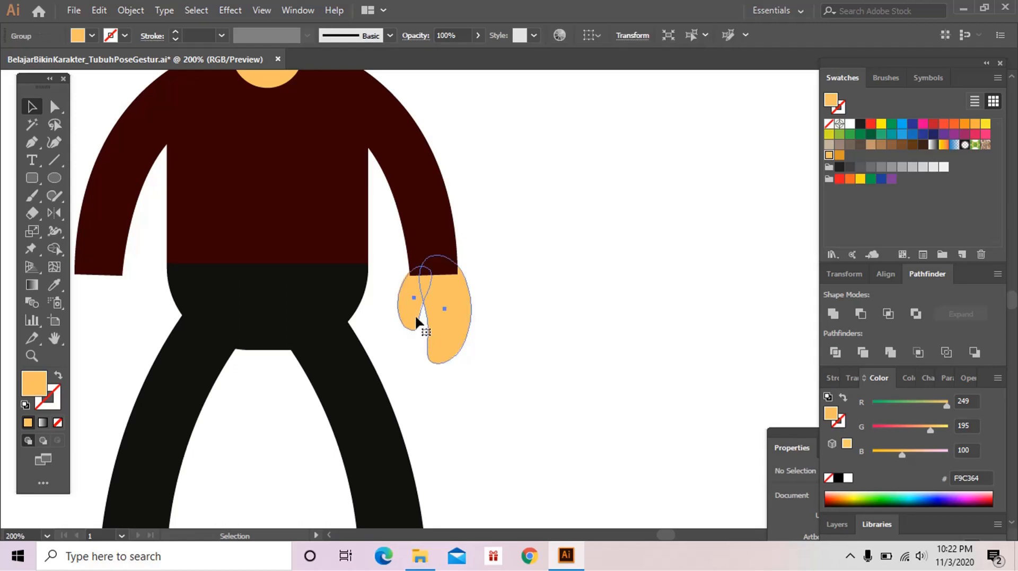
pyautogui.moveTo(415, 314); pyautogui.dragTo(415, 320)
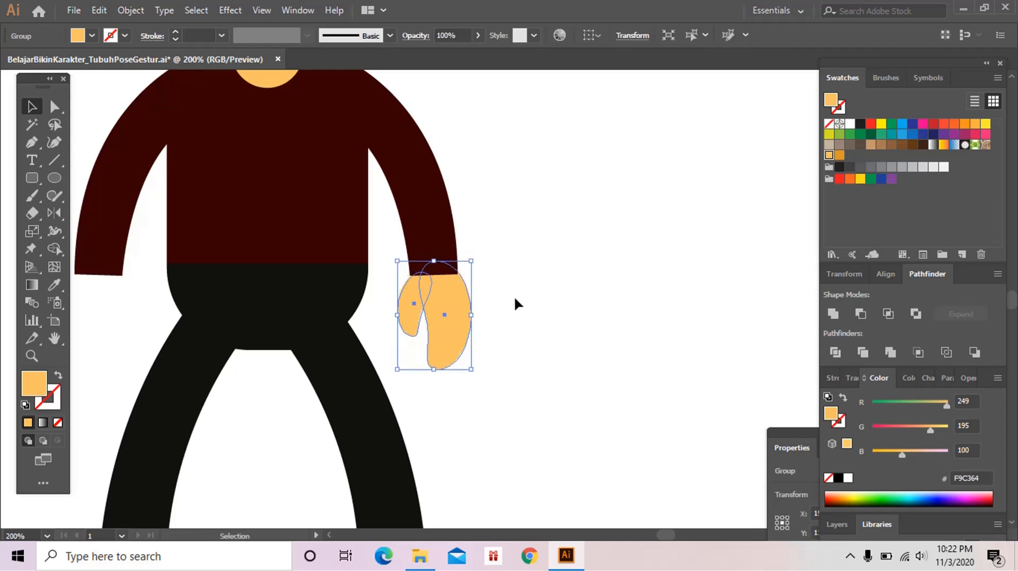
pyautogui.moveTo(461, 309); pyautogui.dragTo(455, 309)
pyautogui.moveTo(396, 365); pyautogui.dragTo(403, 352)
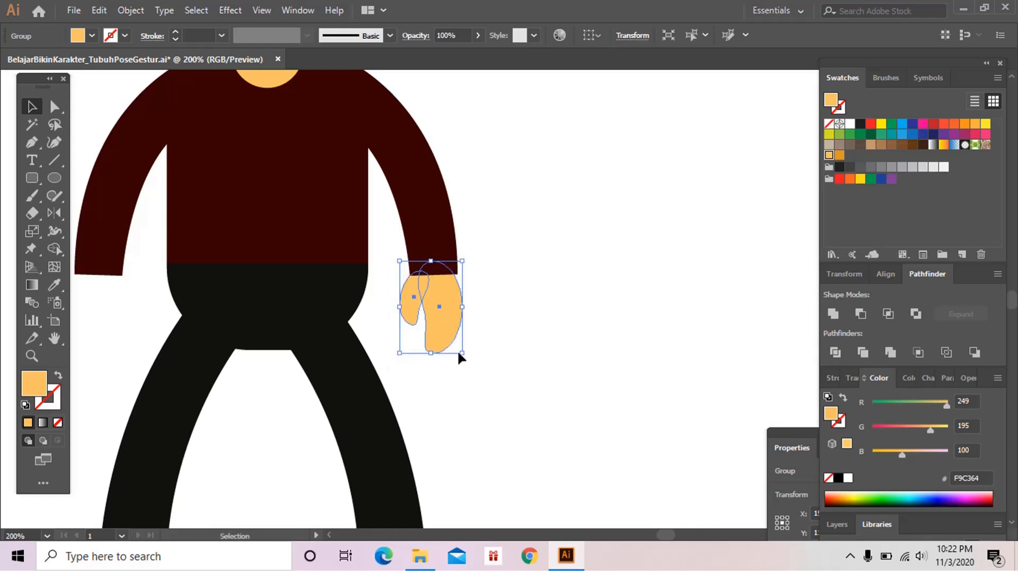
pyautogui.moveTo(466, 353); pyautogui.dragTo(556, 415)
# Step: Copy the hand to the left arm, reflect the copy about the vertical axis and fit it under the left sleeve
pyautogui.keyDown('ctrl'); pyautogui.keyDown('alt'); pyautogui.click(518, 358); pyautogui.keyUp('alt'); pyautogui.keyUp('ctrl')
pyautogui.moveTo(537, 347); pyautogui.dragTo(244, 347)
pyautogui.doubleClick(57, 214)
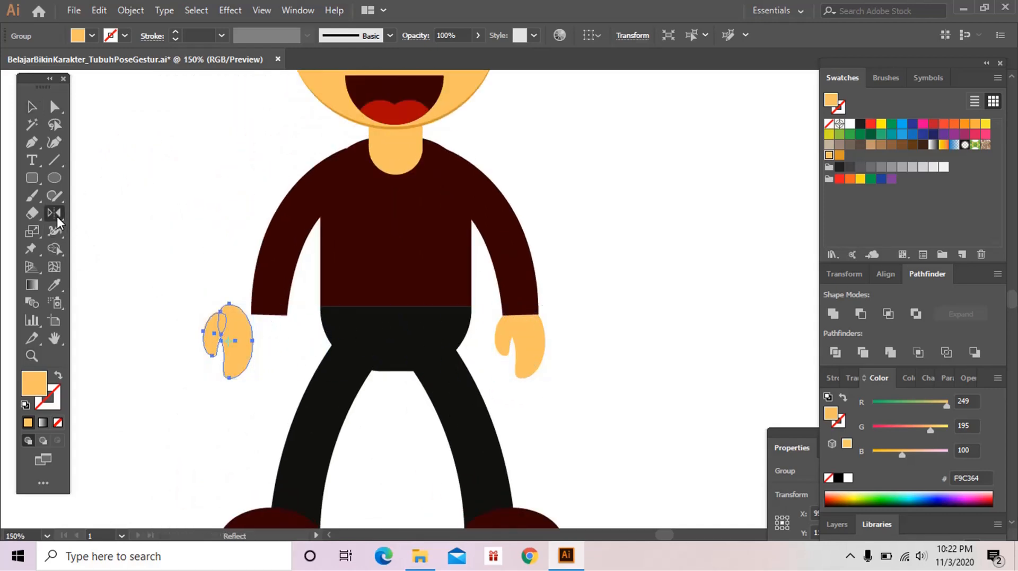
pyautogui.click(514, 373)
pyautogui.press('v')
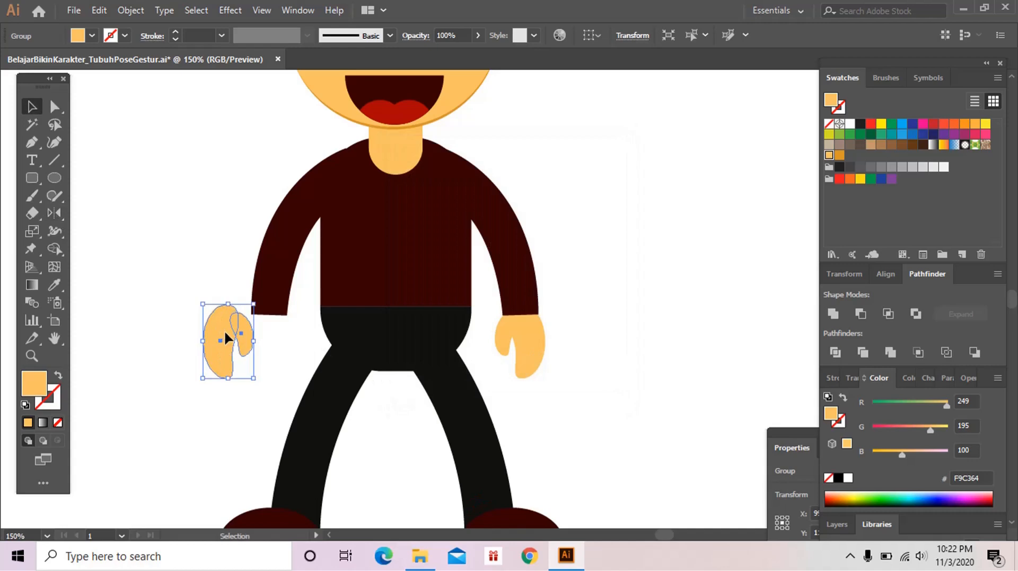
pyautogui.moveTo(225, 337); pyautogui.dragTo(265, 335)
pyautogui.click(594, 394)
# Step: Draw a closed straight-edged shape with the Pen tool over the right arm from below the shoulder to the wrist
pyautogui.press('z')
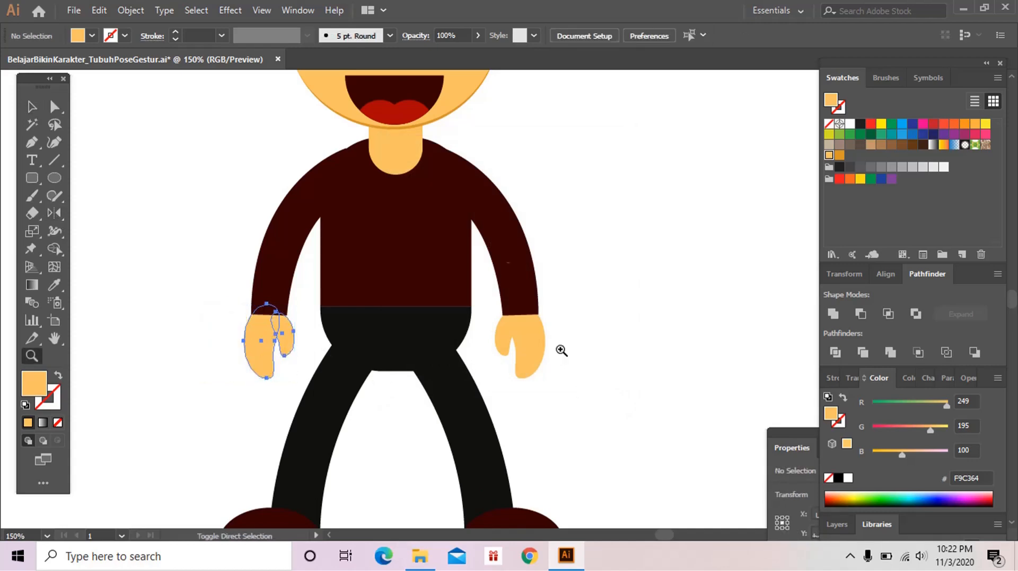
pyautogui.keyDown('alt'); pyautogui.click(561, 352); pyautogui.keyUp('alt')
pyautogui.moveTo(502, 255); pyautogui.dragTo(488, 334)
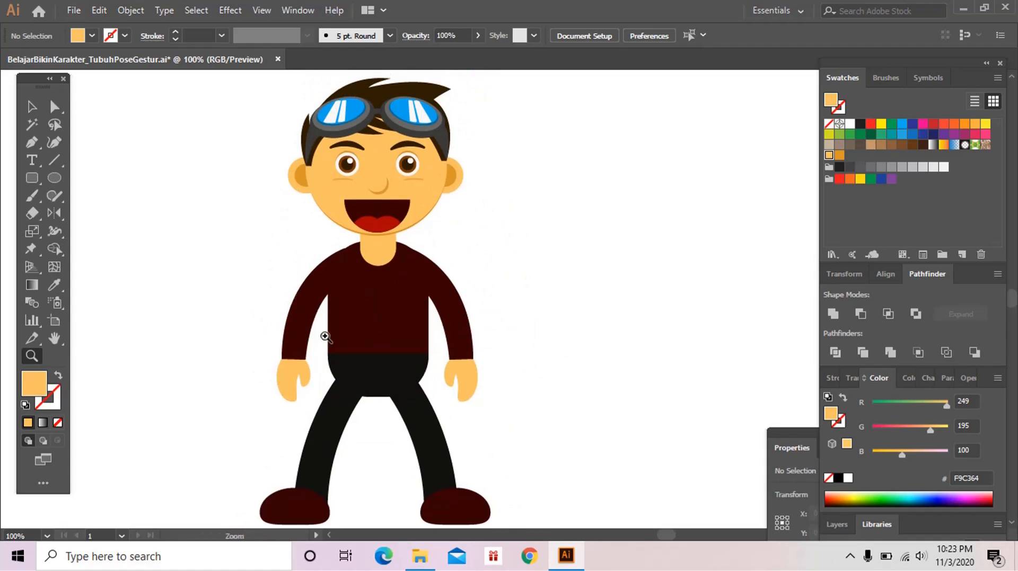
pyautogui.moveTo(467, 298); pyautogui.dragTo(463, 298)
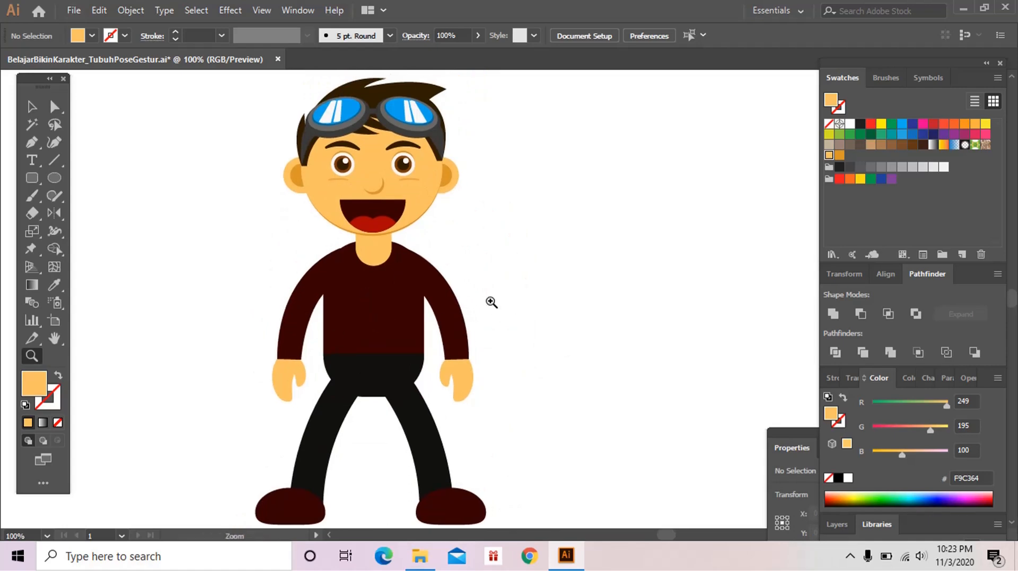
pyautogui.press('v')
pyautogui.click(455, 315)
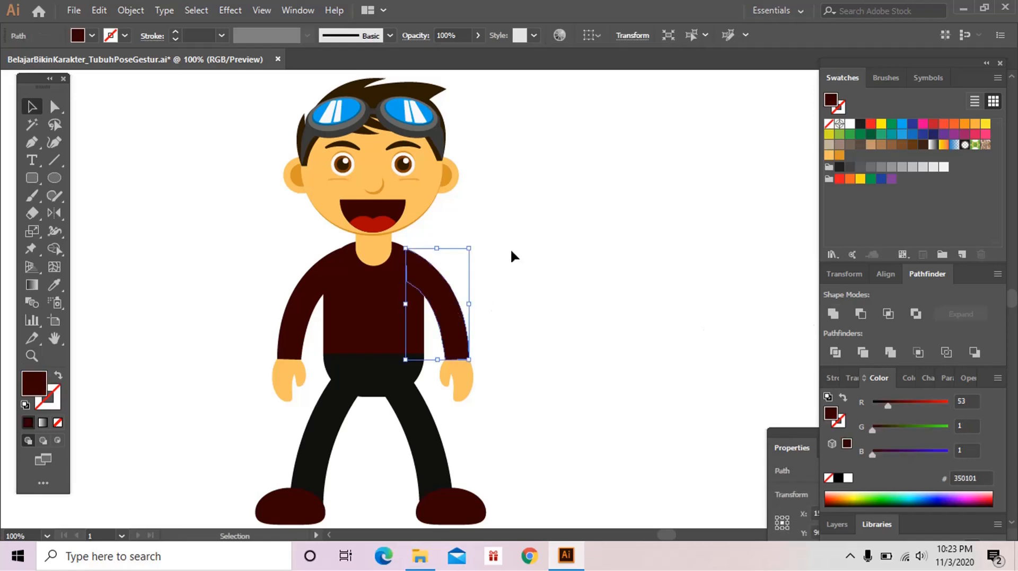
pyautogui.click(33, 143)
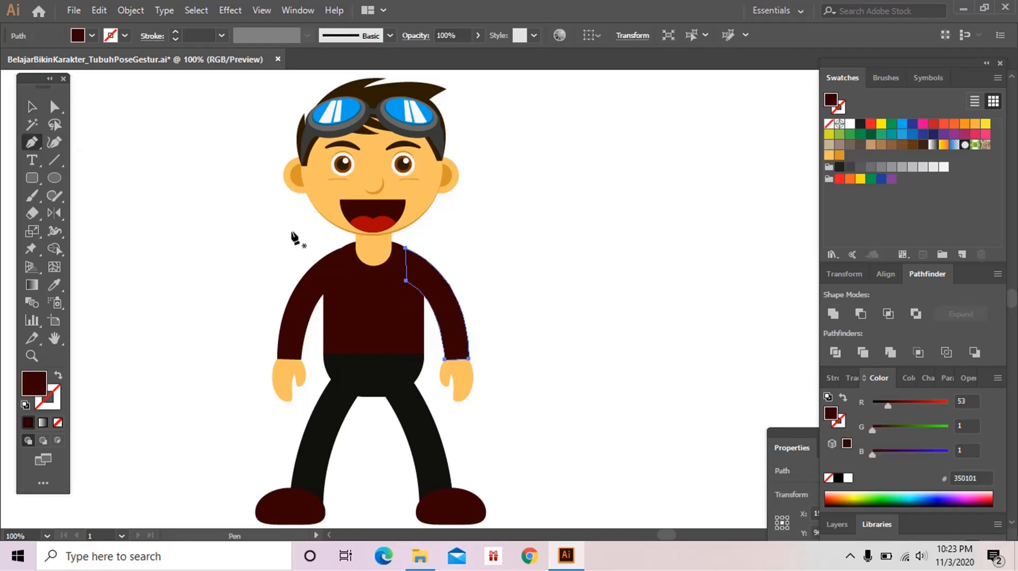
pyautogui.click(426, 306)
pyautogui.click(460, 277)
pyautogui.click(484, 324)
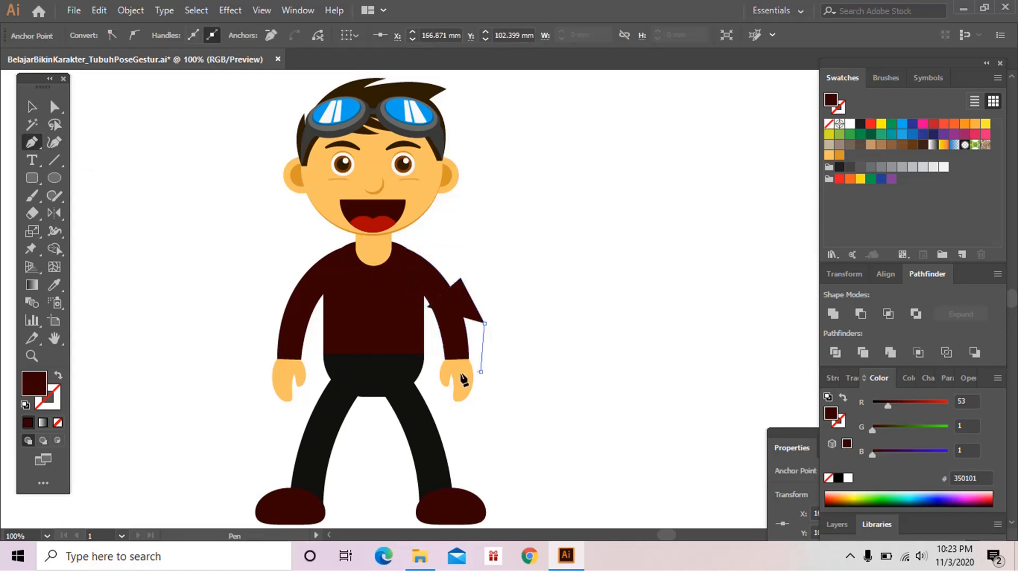
pyautogui.click(481, 372)
pyautogui.click(447, 371)
pyautogui.click(431, 363)
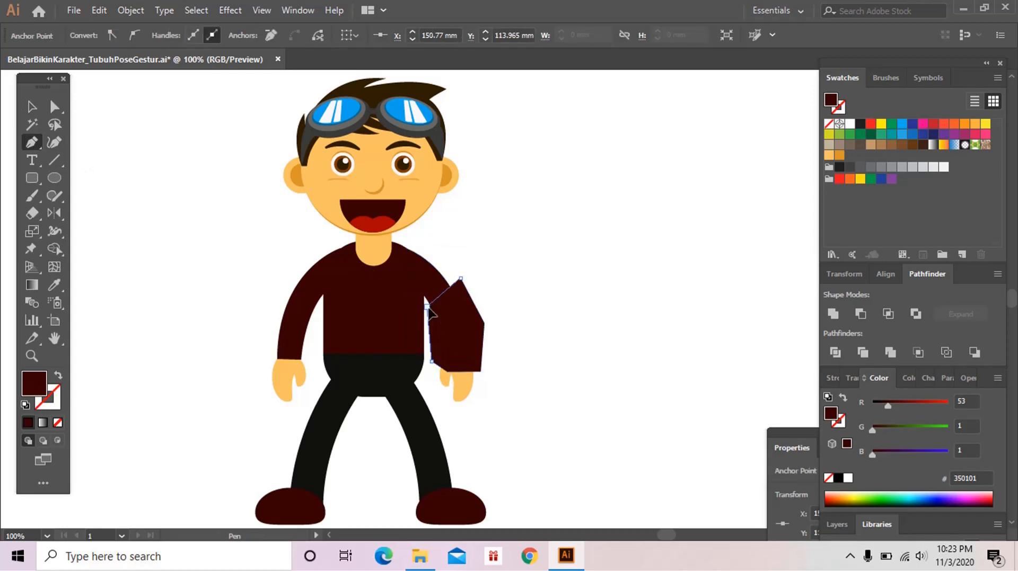
pyautogui.click(427, 306)
# Step: Fill the new shape with the face's skin colour, add the right sleeve to the selection and divide both with Pathfinder
pyautogui.click(54, 287)
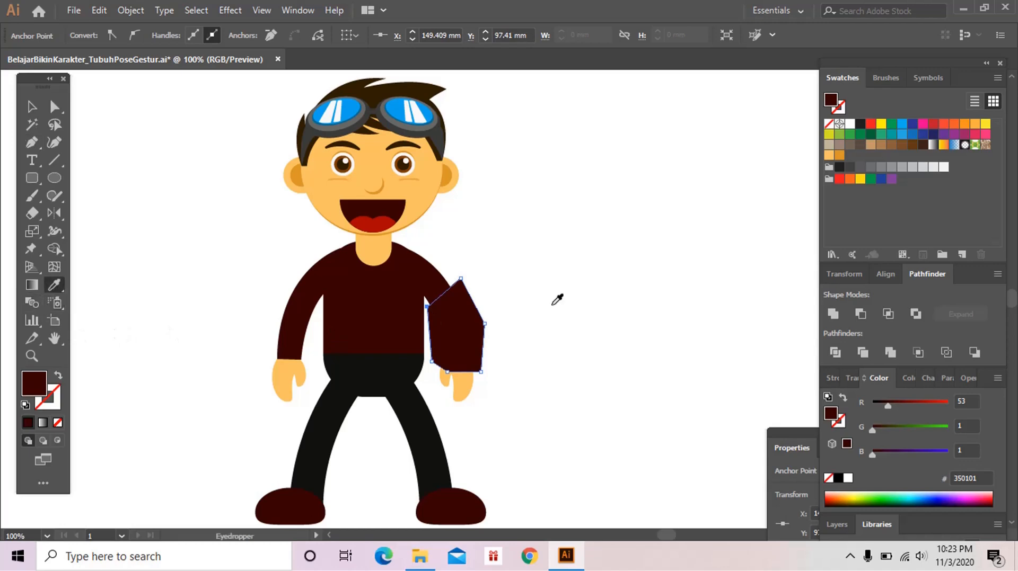
pyautogui.click(414, 182)
pyautogui.press('v')
pyautogui.keyDown('shift'); pyautogui.click(441, 288); pyautogui.keyUp('shift')
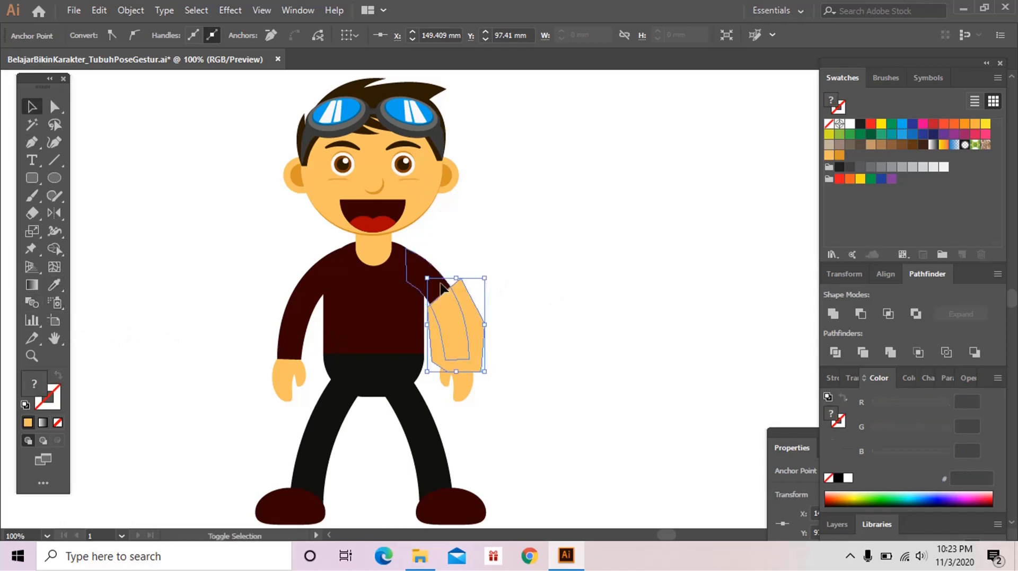
pyautogui.click(839, 352)
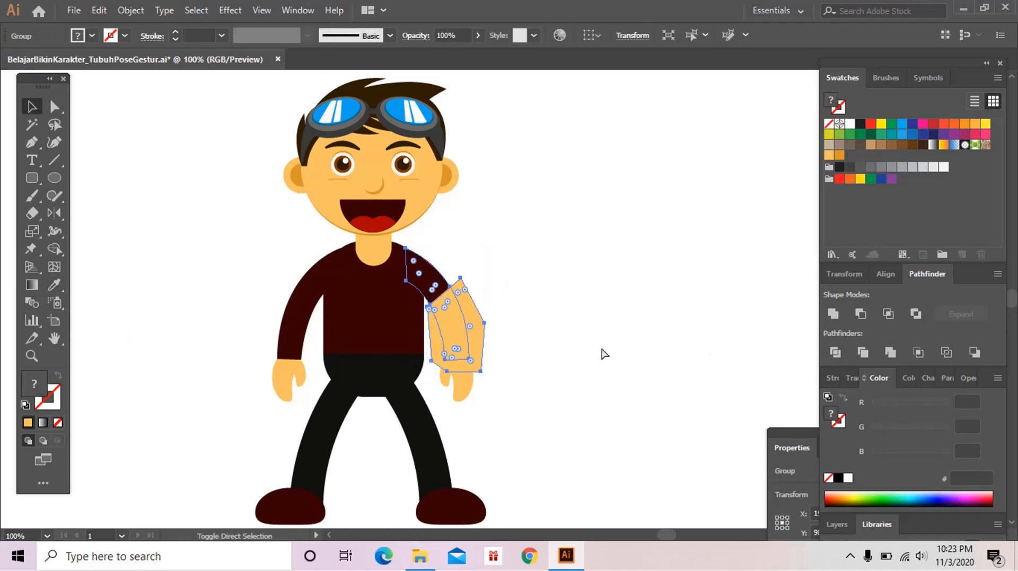
pyautogui.click(480, 328)
pyautogui.moveTo(478, 327); pyautogui.dragTo(500, 333)
pyautogui.hotkey('ctrl', 'z')
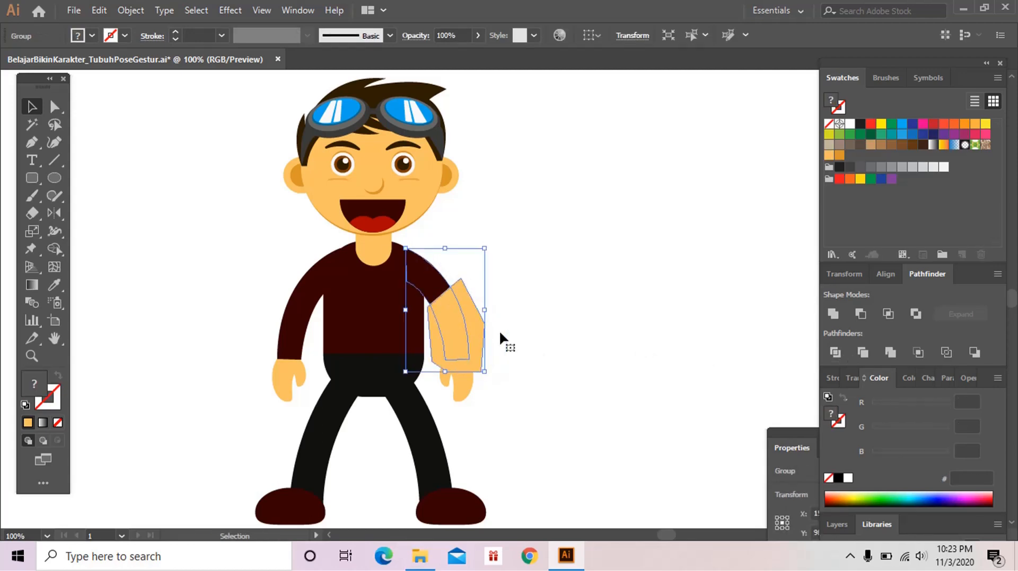
# Step: Ungroup the divided pieces and remove the surplus skin-coloured parts outside the right arm, leaving a short sleeve
pyautogui.hotkey('ctrl', 'z')
pyautogui.keyDown('ctrl'); pyautogui.click(470, 336); pyautogui.keyUp('ctrl')
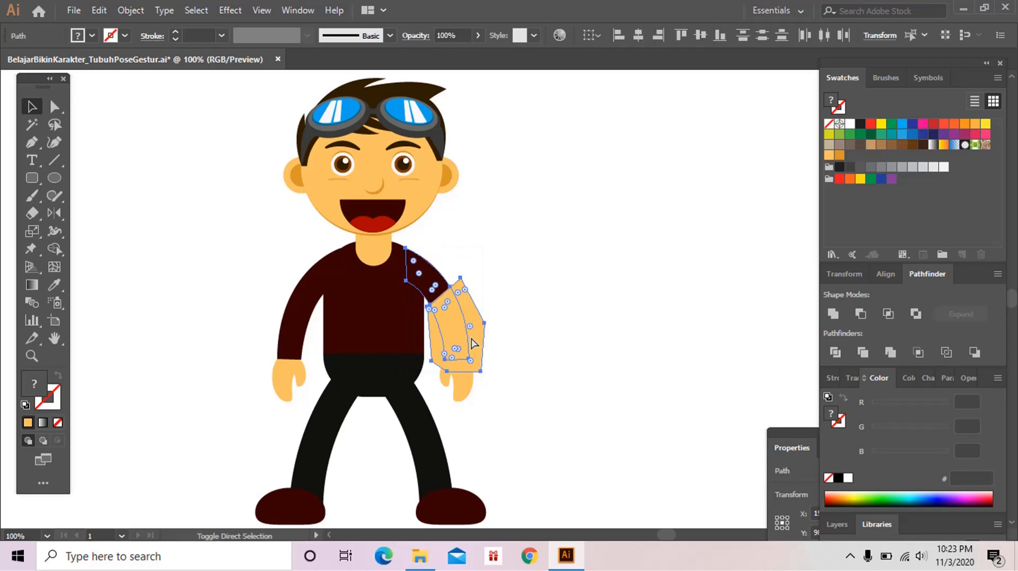
pyautogui.click(517, 406)
pyautogui.moveTo(475, 328); pyautogui.dragTo(542, 378)
pyautogui.hotkey('ctrl', 'z')
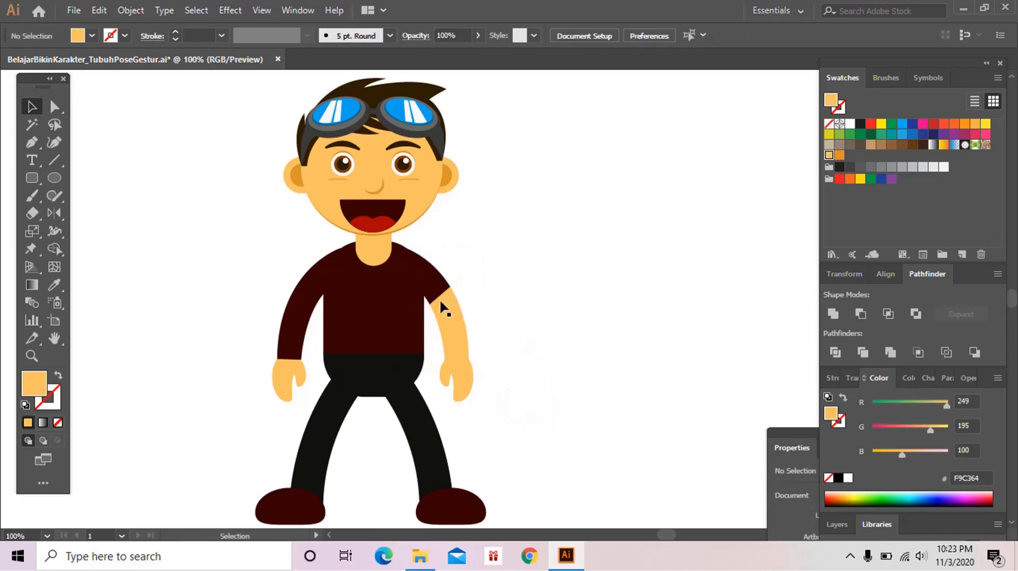
# Step: Move the outer corner of the right short sleeve's hem outward so that it overhangs the bare arm
pyautogui.press('z')
pyautogui.click(448, 313)
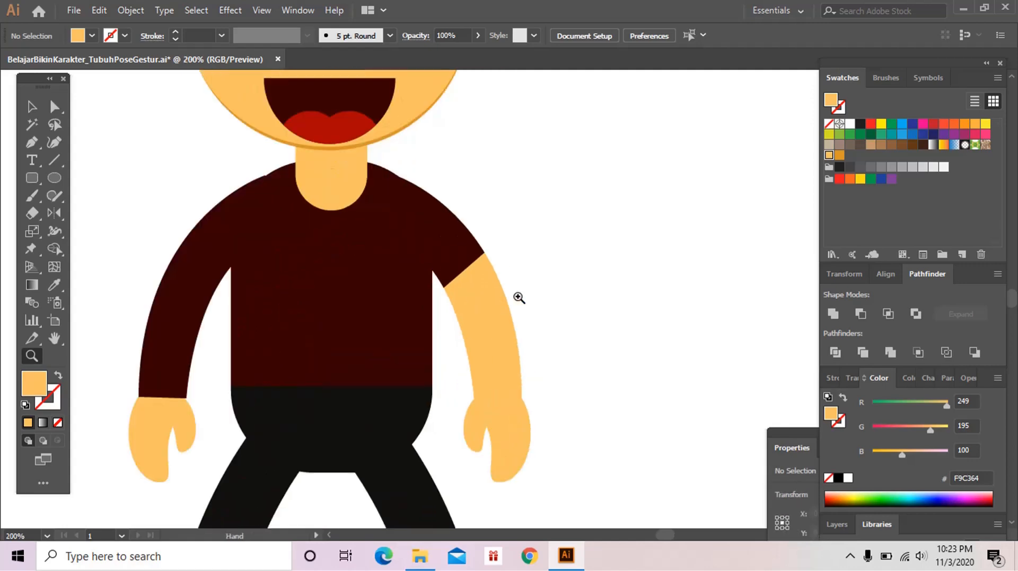
pyautogui.click(479, 308)
pyautogui.press('a')
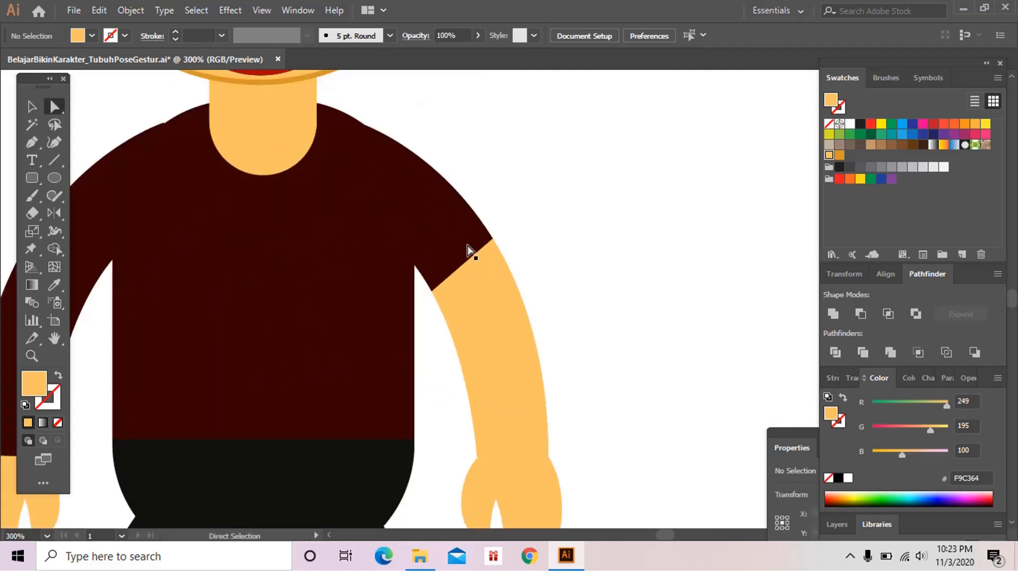
pyautogui.click(492, 245)
pyautogui.moveTo(493, 238); pyautogui.dragTo(505, 246)
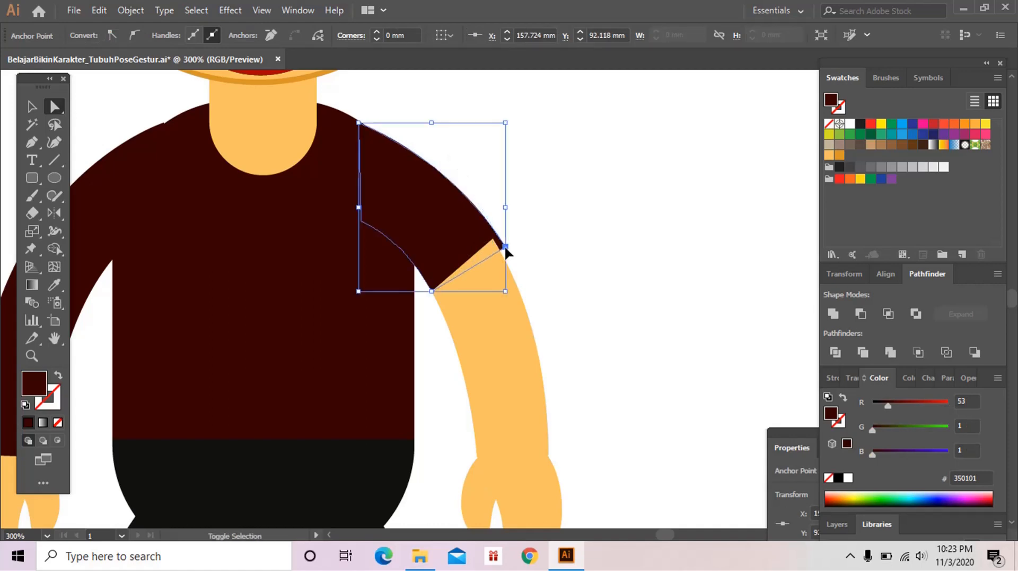
pyautogui.hotkey('ctrl', 'shift', 'a')
pyautogui.click(432, 297)
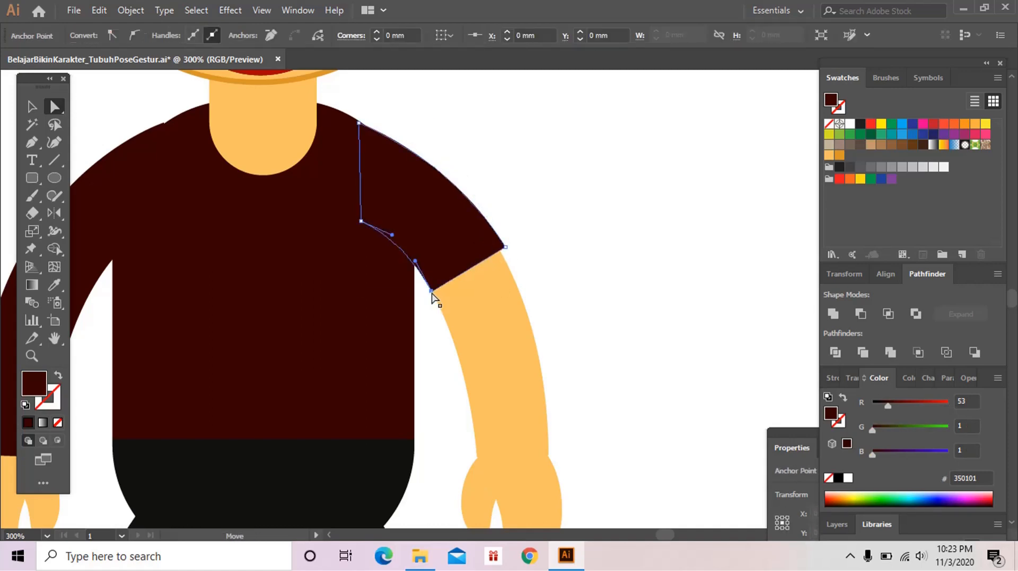
pyautogui.hotkey('ctrl', 'shift', 'a')
# Step: Draw a closed, curved cuff with the Pen tool across the hem of the right sleeve, slightly wider than the arm
pyautogui.moveTo(547, 287); pyautogui.dragTo(569, 313)
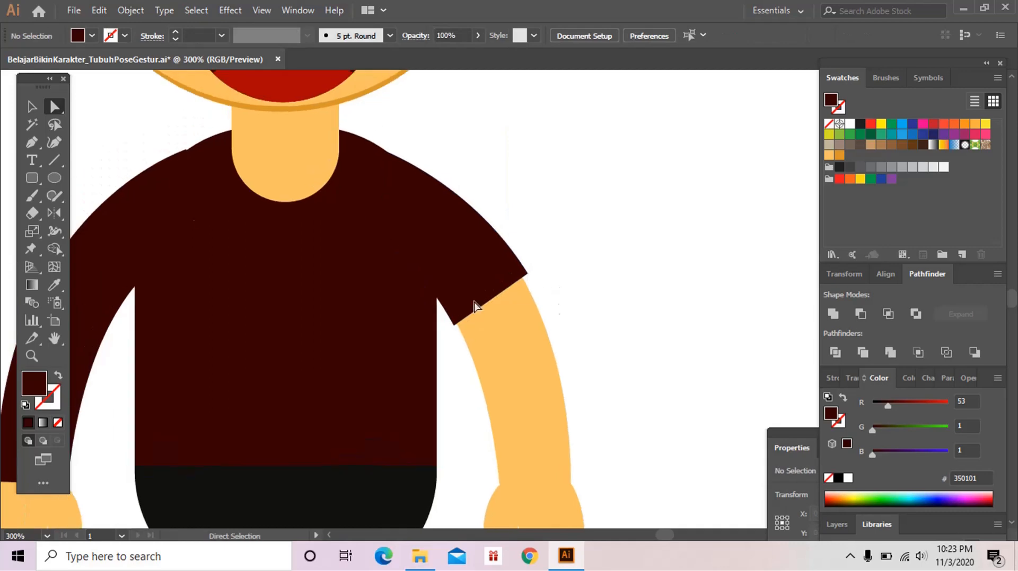
pyautogui.press('p')
pyautogui.click(497, 273)
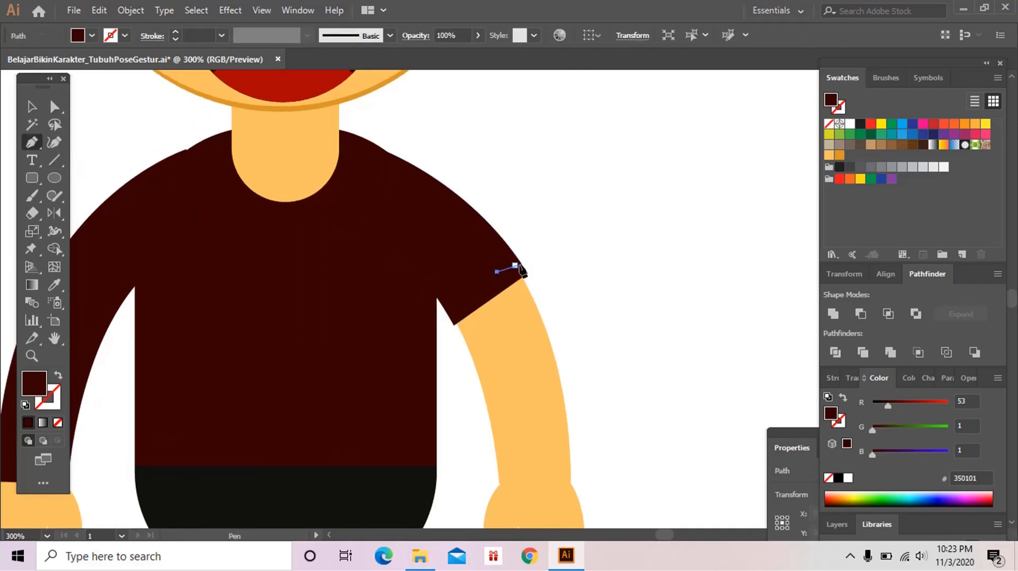
pyautogui.click(522, 256)
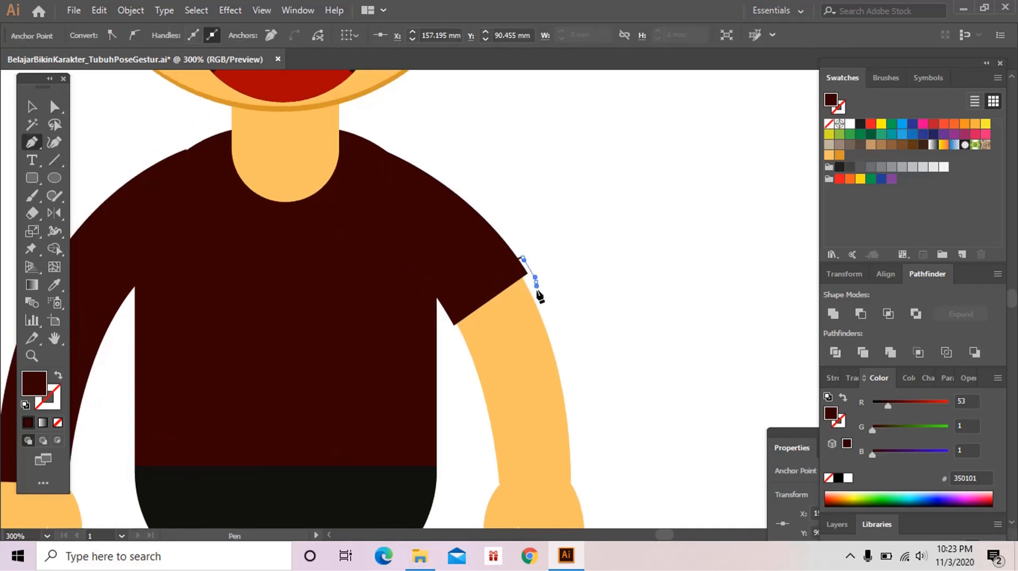
pyautogui.click(494, 324)
pyautogui.moveTo(486, 330); pyautogui.dragTo(455, 297)
pyautogui.click(456, 337)
pyautogui.click(497, 272)
pyautogui.click(521, 256)
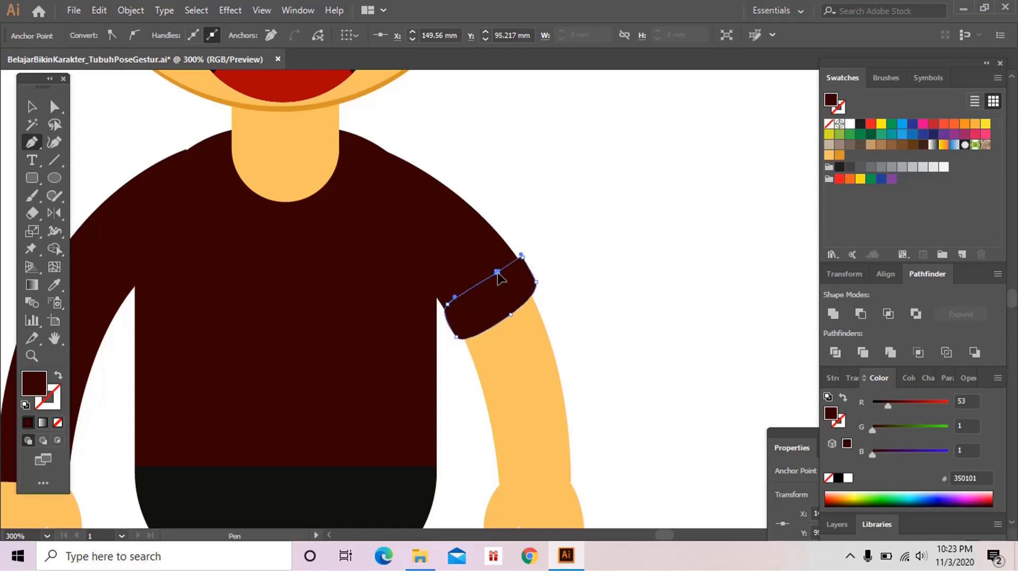
# Step: Fill the cuff with the lighter maroon 682525 and deselect it
pyautogui.moveTo(333, 320); pyautogui.dragTo(350, 328)
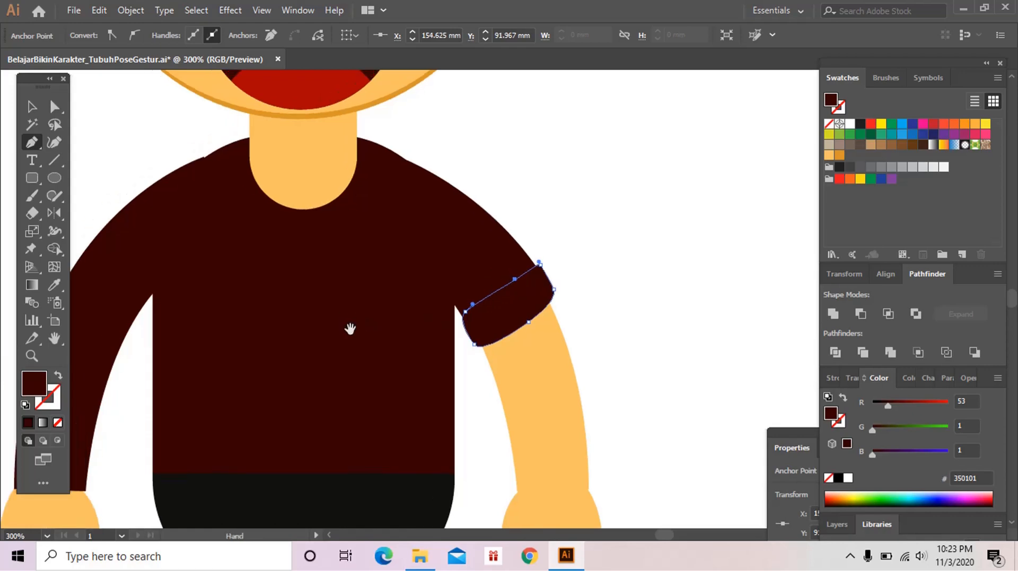
pyautogui.doubleClick(40, 381)
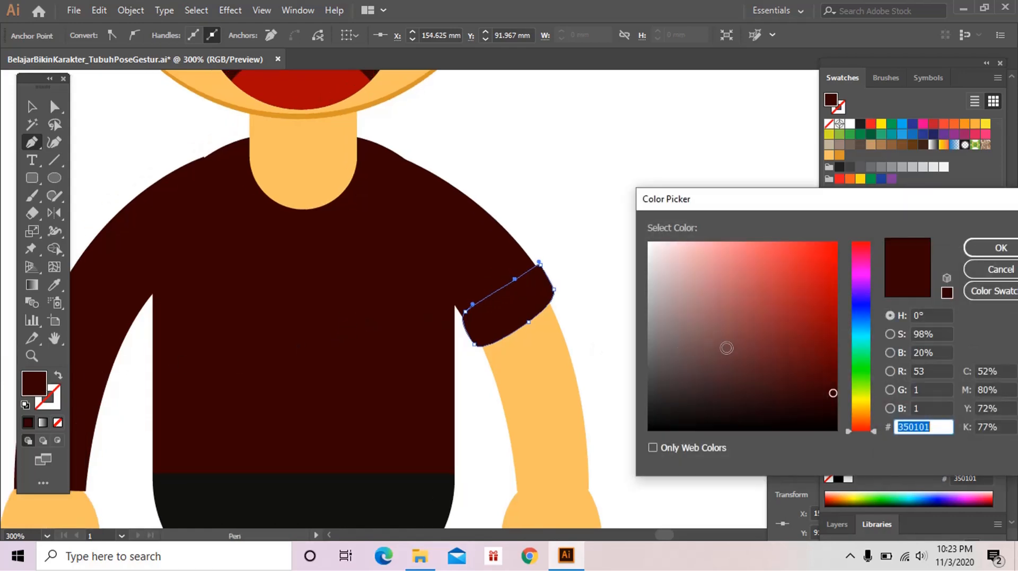
pyautogui.click(765, 353)
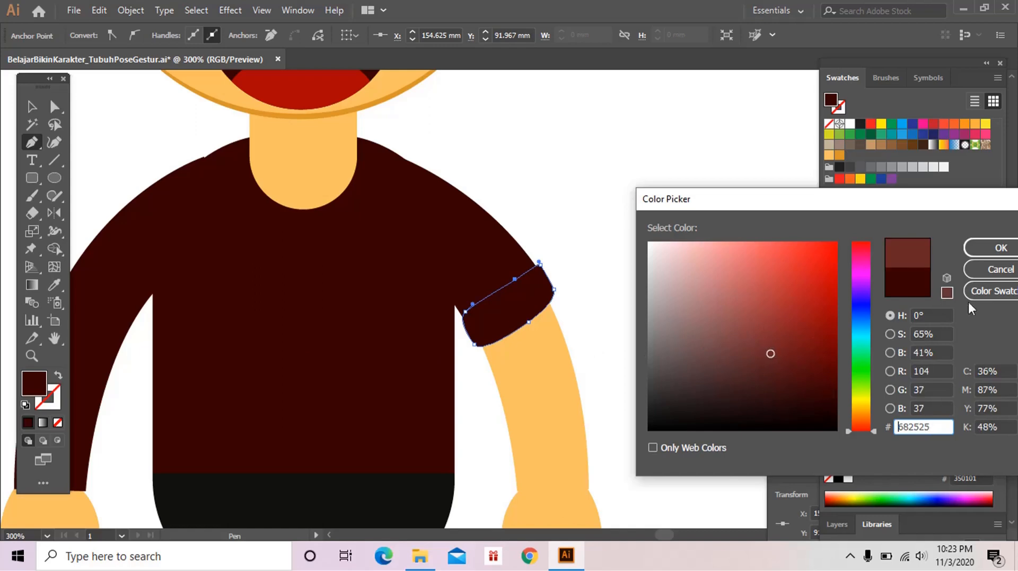
pyautogui.click(997, 248)
pyautogui.hotkey('ctrl', 'shift', 'a')
# Step: Draw a thin, tapered fold shape along the cuff and shorten the curve handle at its outer end
pyautogui.moveTo(499, 332); pyautogui.dragTo(513, 347)
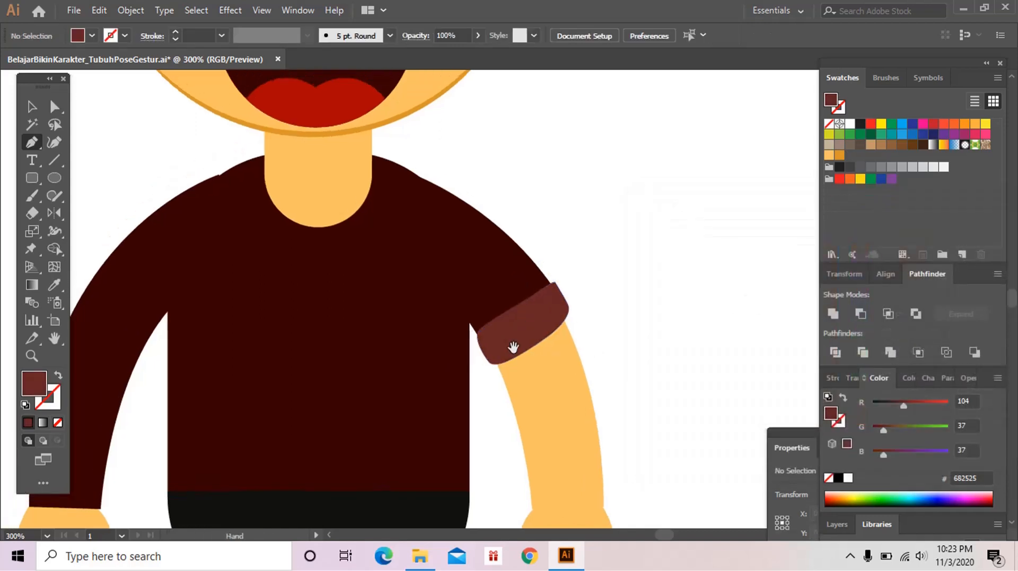
pyautogui.click(557, 295)
pyautogui.moveTo(479, 355); pyautogui.dragTo(478, 354)
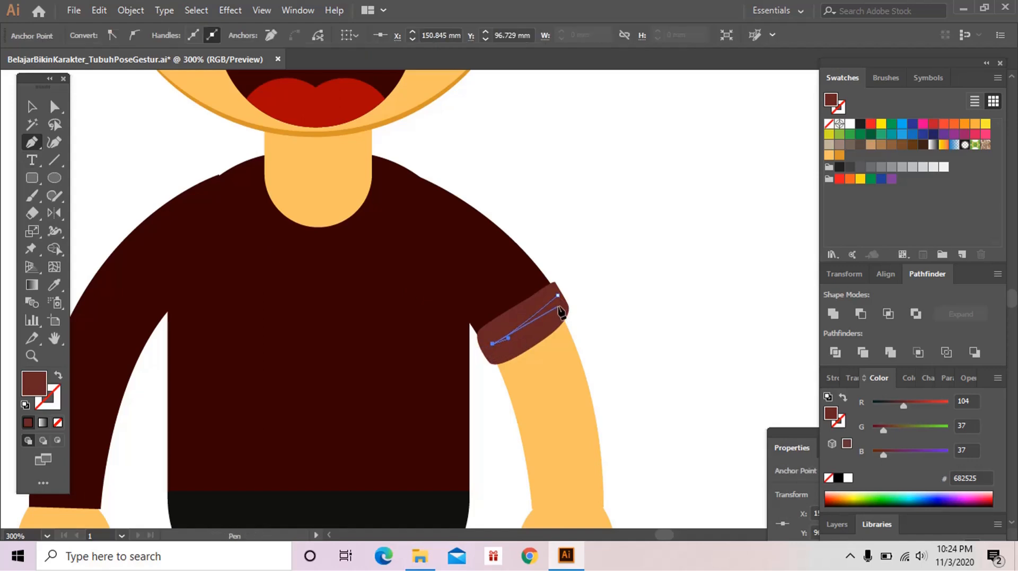
pyautogui.moveTo(557, 307); pyautogui.dragTo(584, 281)
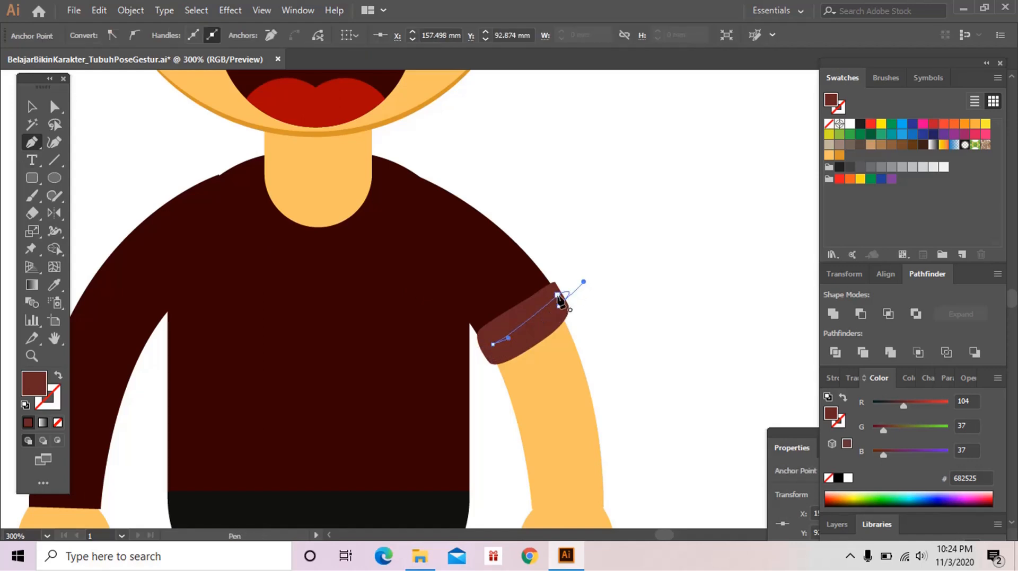
pyautogui.keyDown('ctrl'); pyautogui.click(558, 294); pyautogui.keyUp('ctrl')
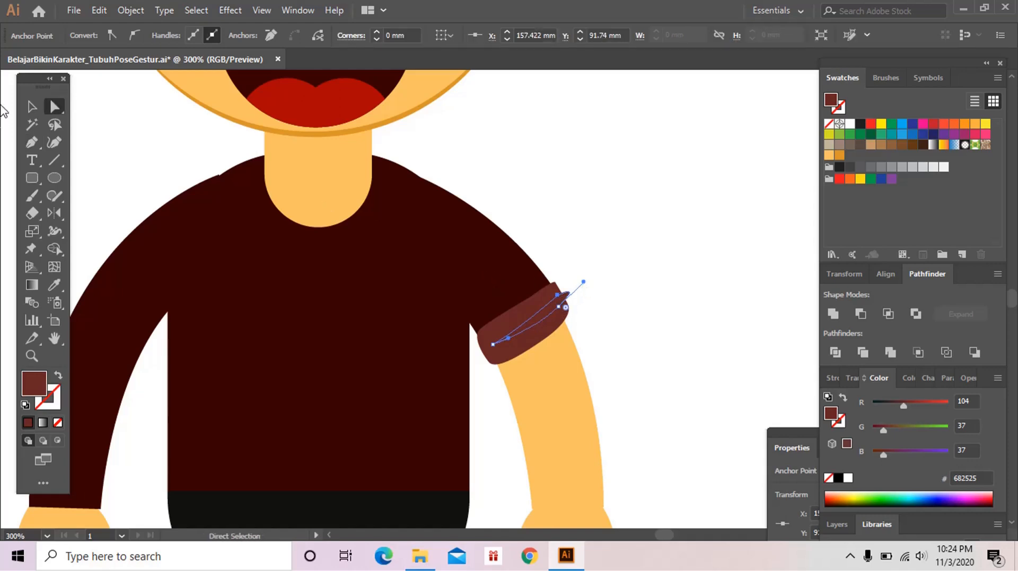
pyautogui.moveTo(583, 282); pyautogui.dragTo(572, 293)
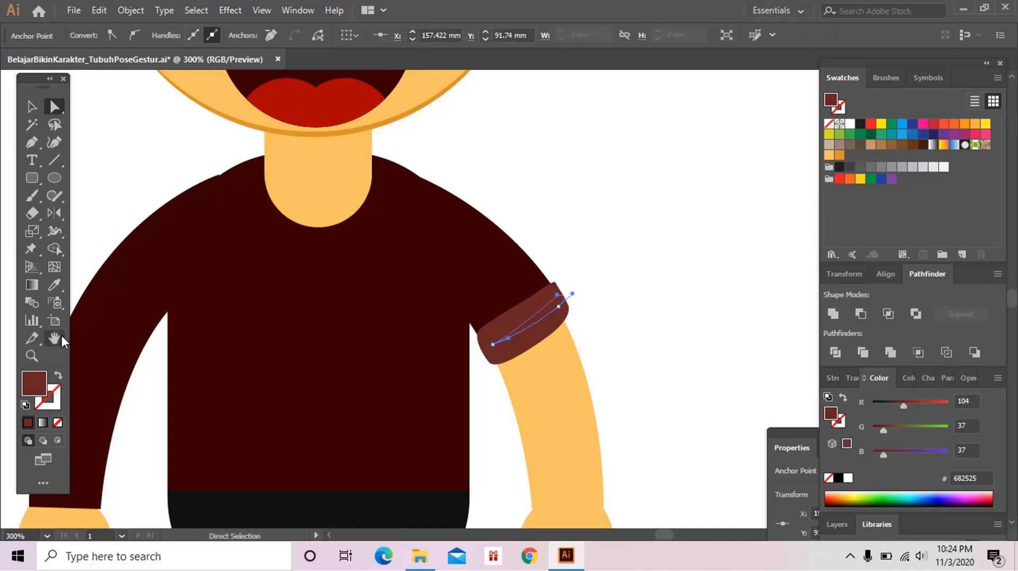
# Step: Fill the fold shape with the dark maroon 350101 sampled from the sleeve and deselect it
pyautogui.click(55, 285)
pyautogui.click(499, 292)
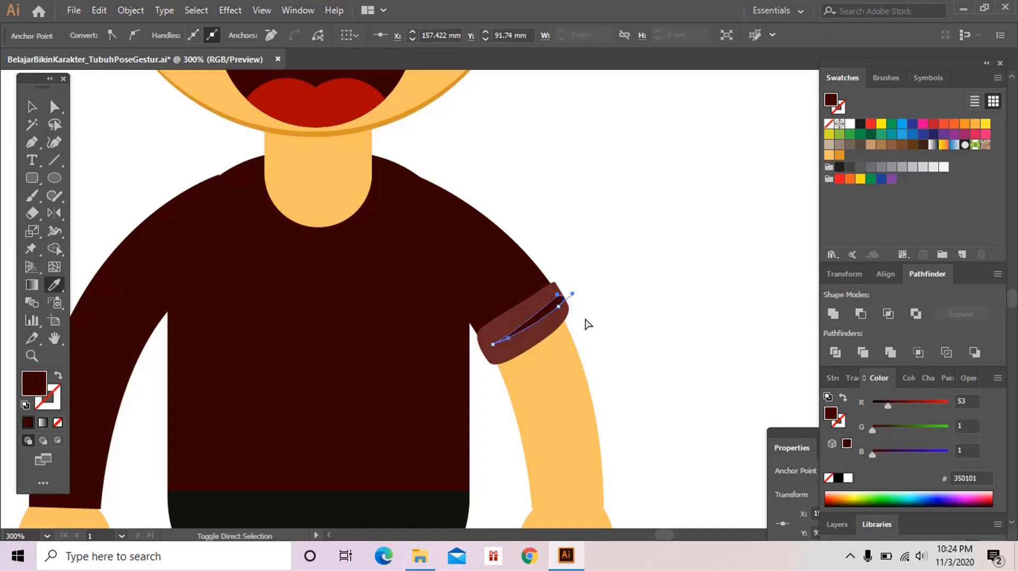
pyautogui.press('a')
pyautogui.click(601, 319)
# Step: Move the fold's pointed inner tip slightly down and outward to lengthen the fold across the cuff
pyautogui.press('z')
pyautogui.moveTo(498, 274); pyautogui.dragTo(560, 365)
pyautogui.press('a')
pyautogui.click(295, 447)
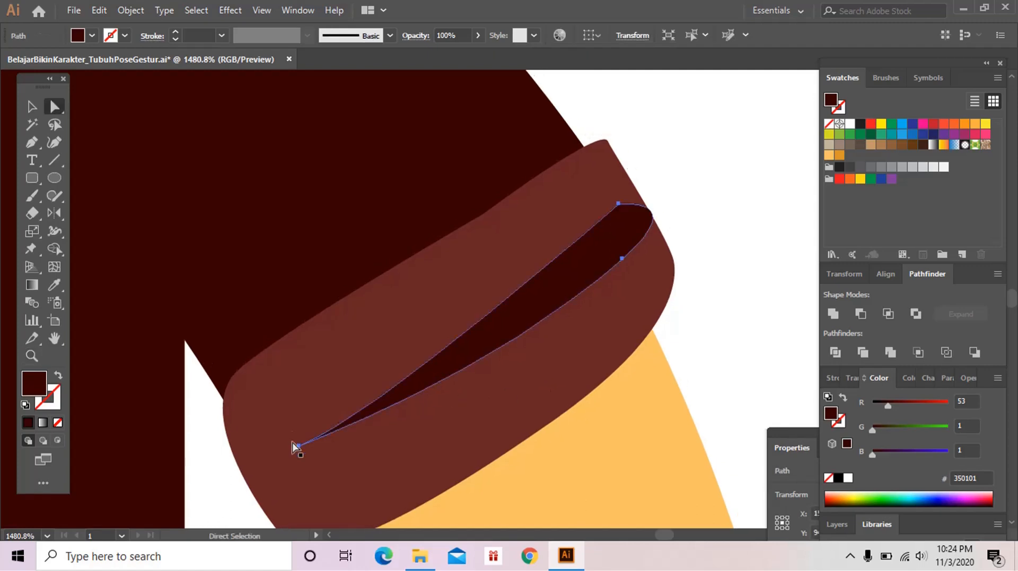
pyautogui.moveTo(299, 447); pyautogui.dragTo(291, 457)
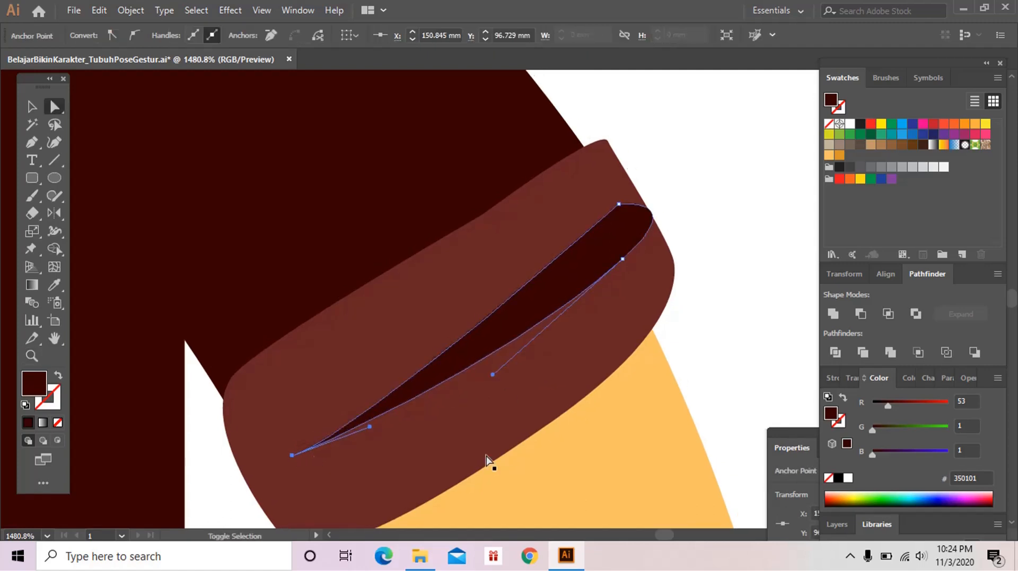
pyautogui.hotkey('ctrl', 'shift', 'a')
# Step: Select the lighter maroon cuff and paste a copy of it in place directly in front
pyautogui.moveTo(533, 439); pyautogui.dragTo(519, 445)
pyautogui.press('z')
pyautogui.keyDown('alt'); pyautogui.click(516, 379); pyautogui.keyUp('alt')
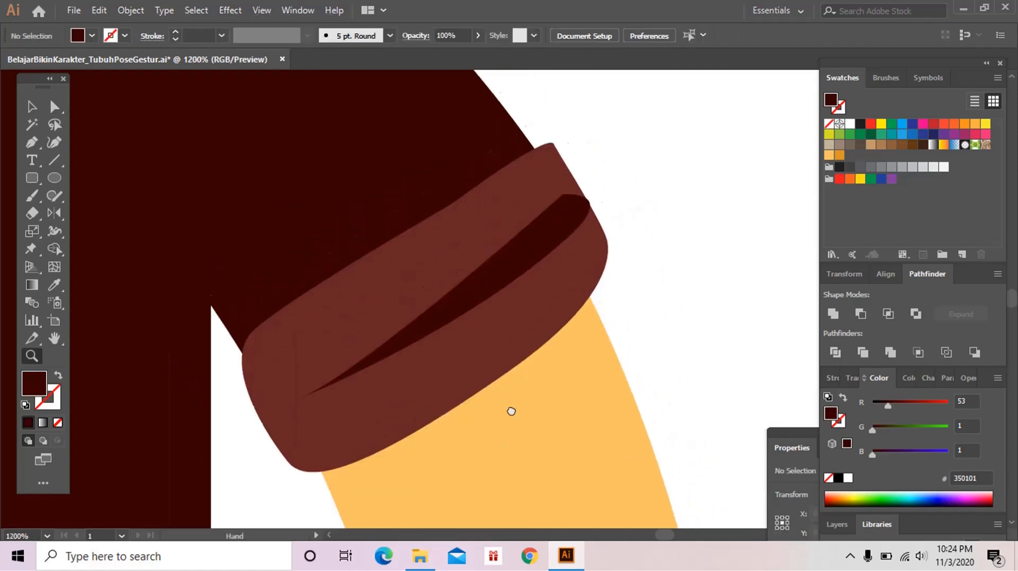
pyautogui.press('v')
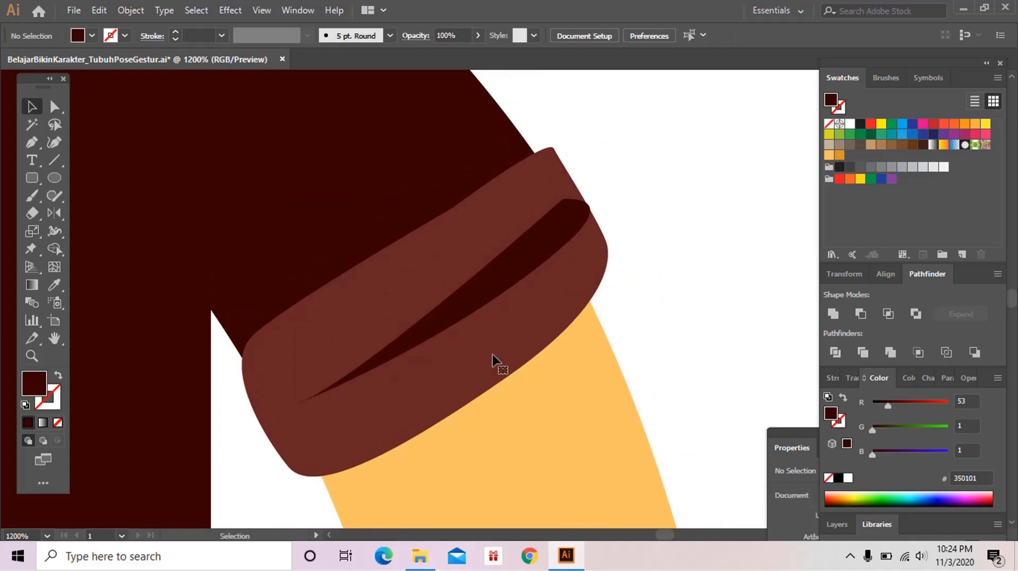
pyautogui.press('a')
pyautogui.click(493, 360)
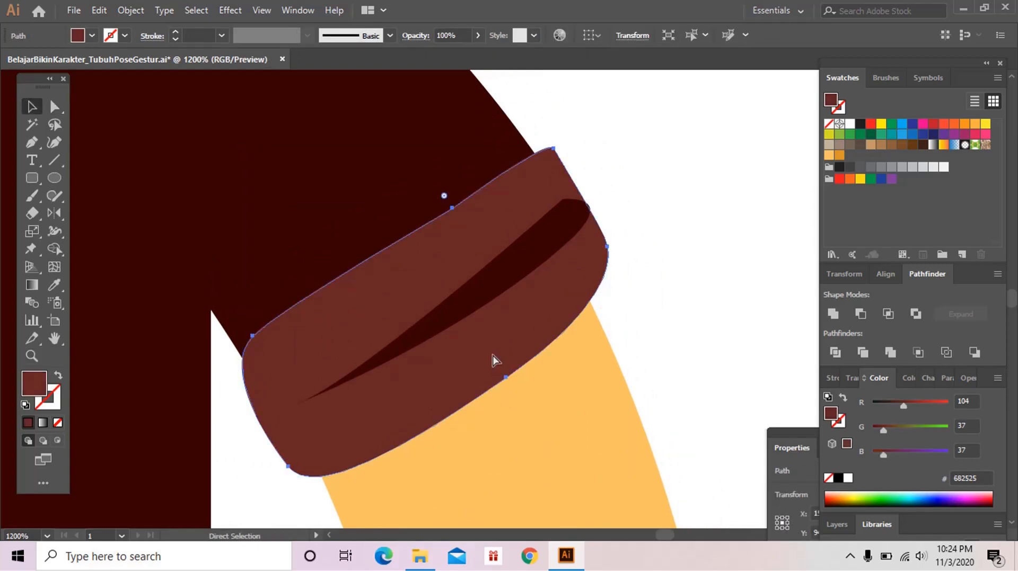
pyautogui.press('v')
pyautogui.hotkey('ctrl', 'c')
pyautogui.hotkey('ctrl', 'f')
# Step: Try to shift the copied cuff up and outward along the sleeve
pyautogui.moveTo(493, 359); pyautogui.dragTo(534, 336)
pyautogui.press('a')
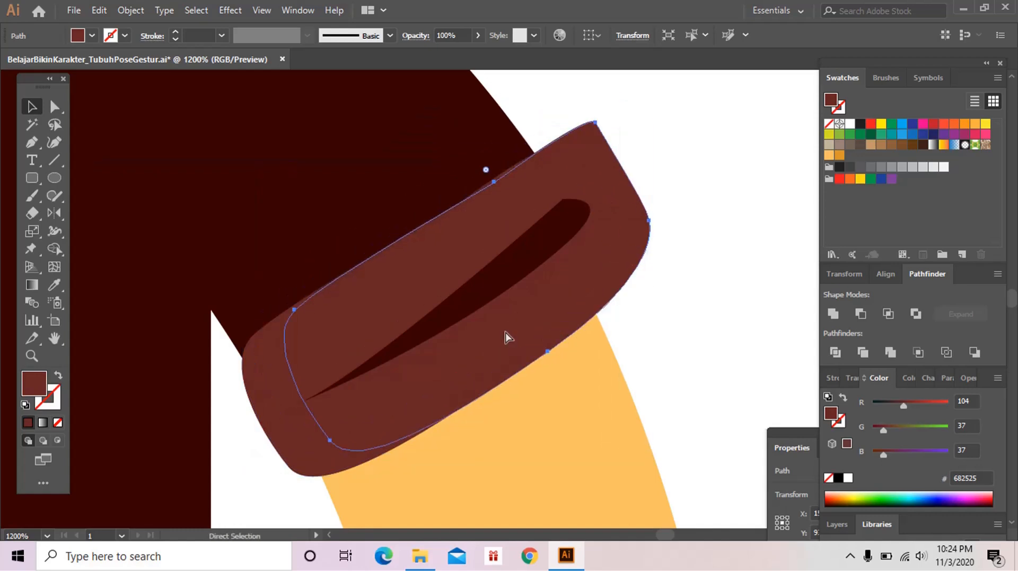
pyautogui.press('v')
pyautogui.hotkey('ctrl', 'z')
pyautogui.hotkey('ctrl', 'z')
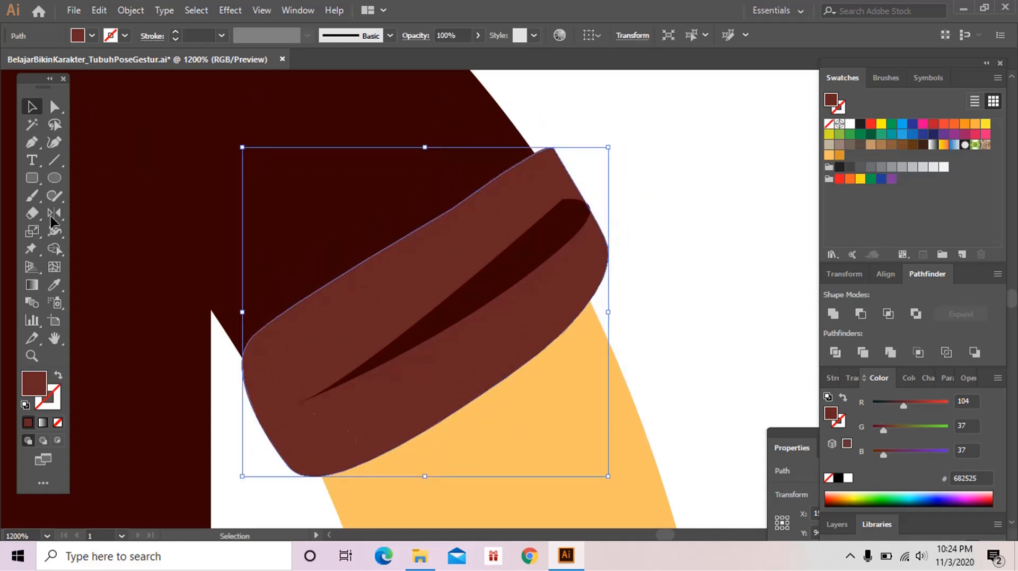
# Step: Move the front cuff copy's lower and outer anchor points slightly inward so a thin rim of the cuff behind shows
pyautogui.click(53, 106)
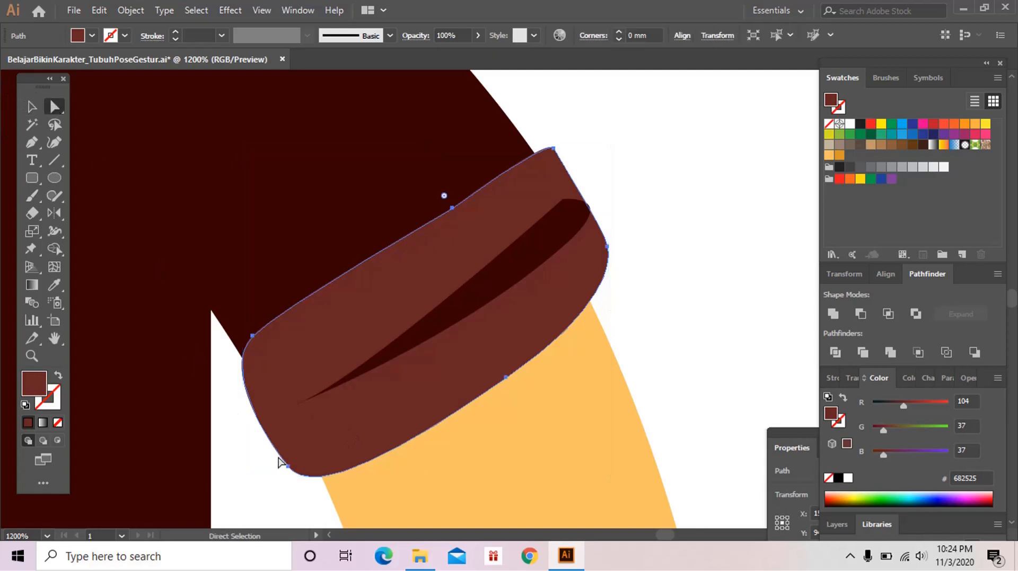
pyautogui.click(289, 467)
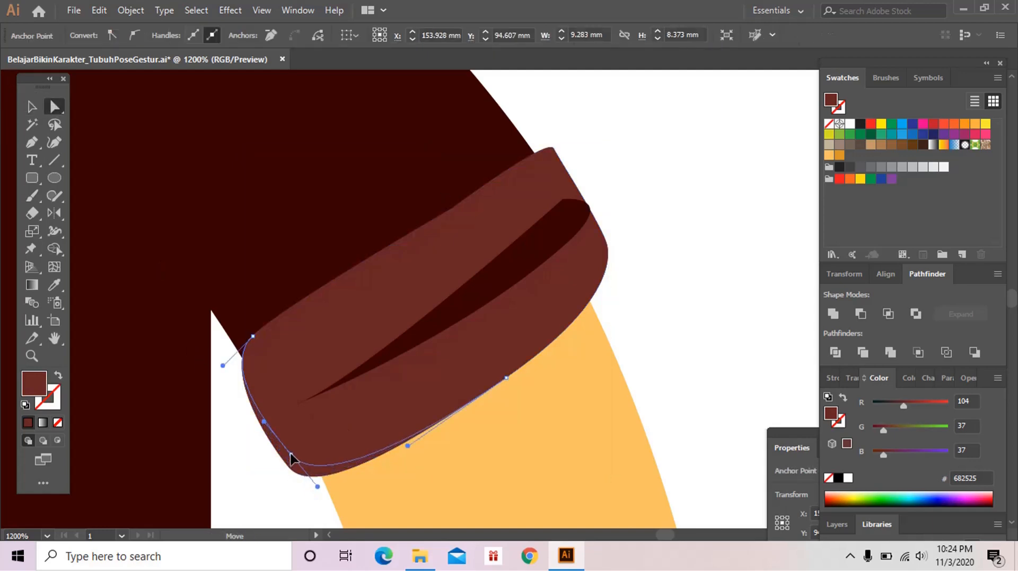
pyautogui.moveTo(507, 379); pyautogui.dragTo(499, 373)
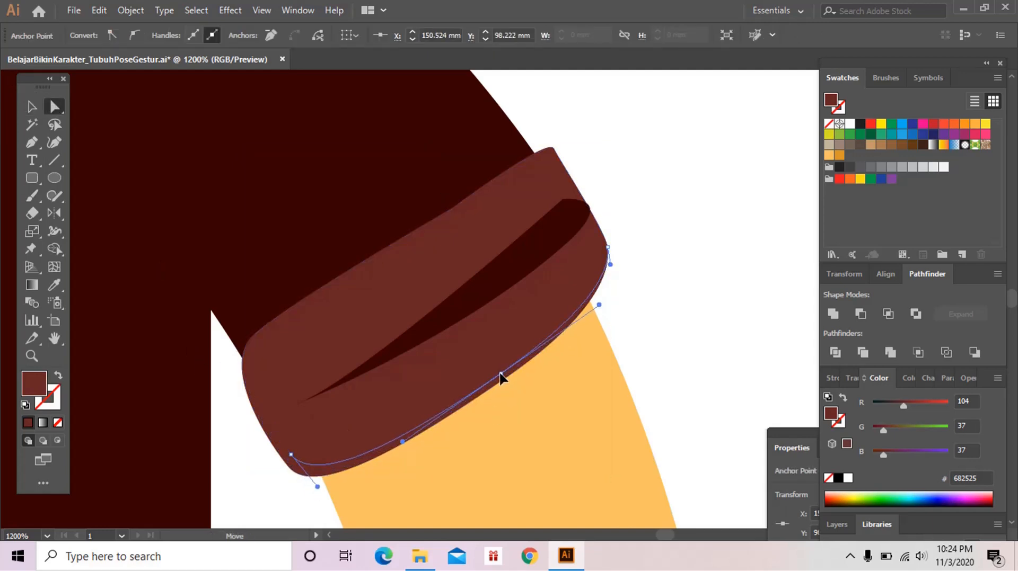
pyautogui.moveTo(608, 246); pyautogui.dragTo(602, 251)
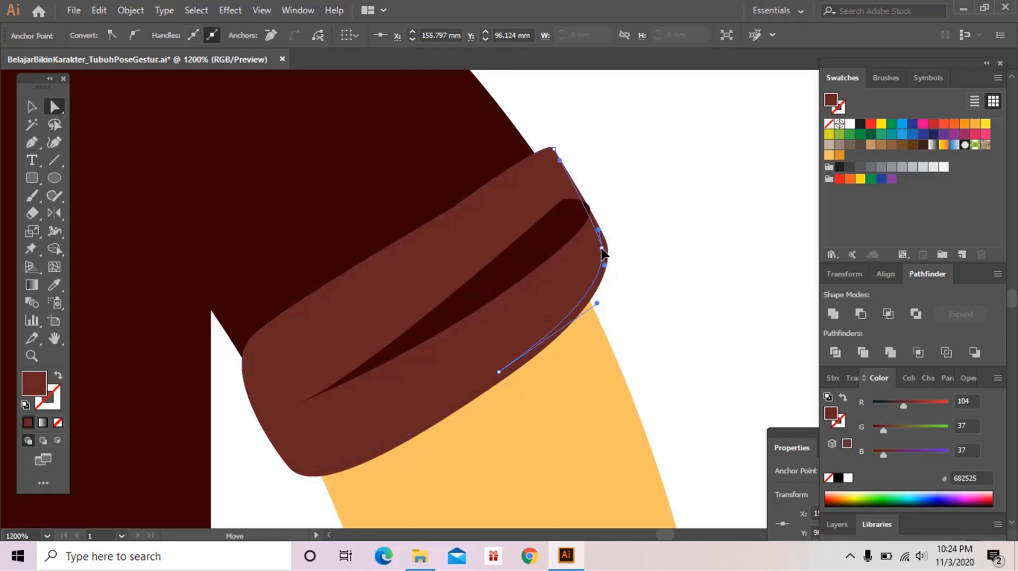
pyautogui.click(490, 314)
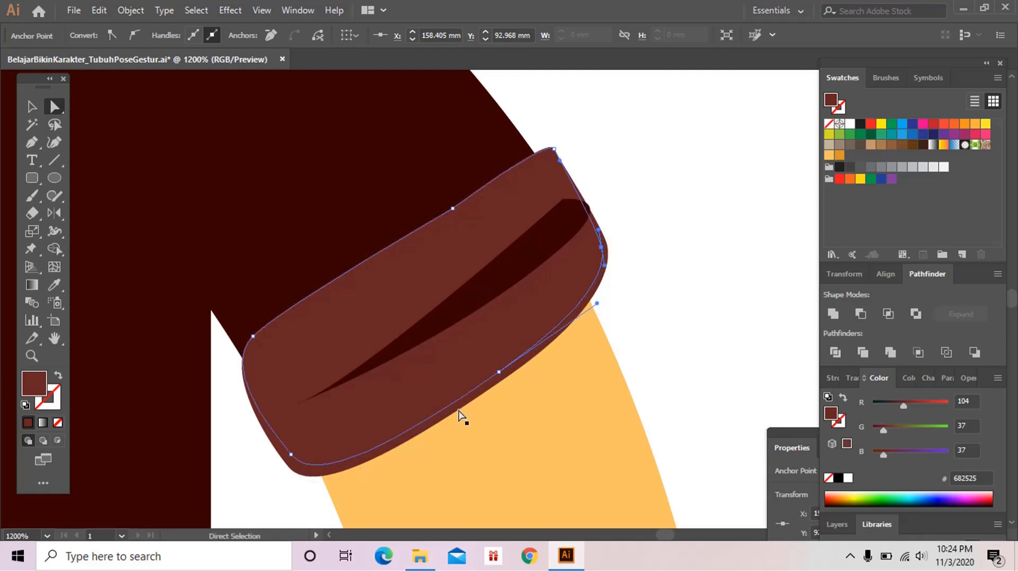
# Step: Fill the rear cuff shape with the dark maroon 350101 sampled from the fold and deselect it
pyautogui.hotkey('ctrl', 'z')
pyautogui.click(54, 285)
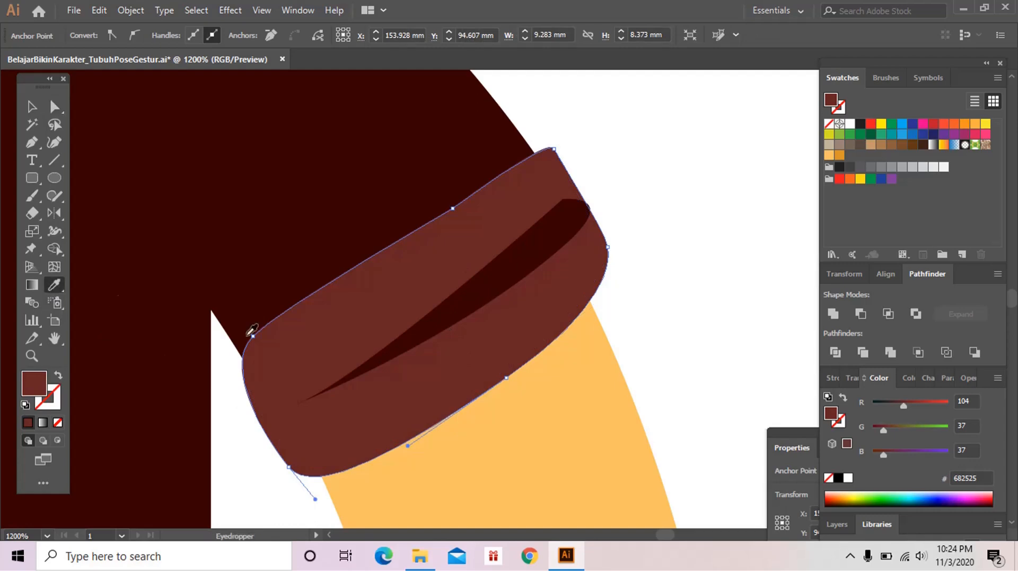
pyautogui.click(472, 304)
pyautogui.keyDown('ctrl'); pyautogui.click(635, 286); pyautogui.keyUp('ctrl')
# Step: Nudge the lighter front cuff's upper-edge anchor points slightly inward from the dark rim
pyautogui.press('z')
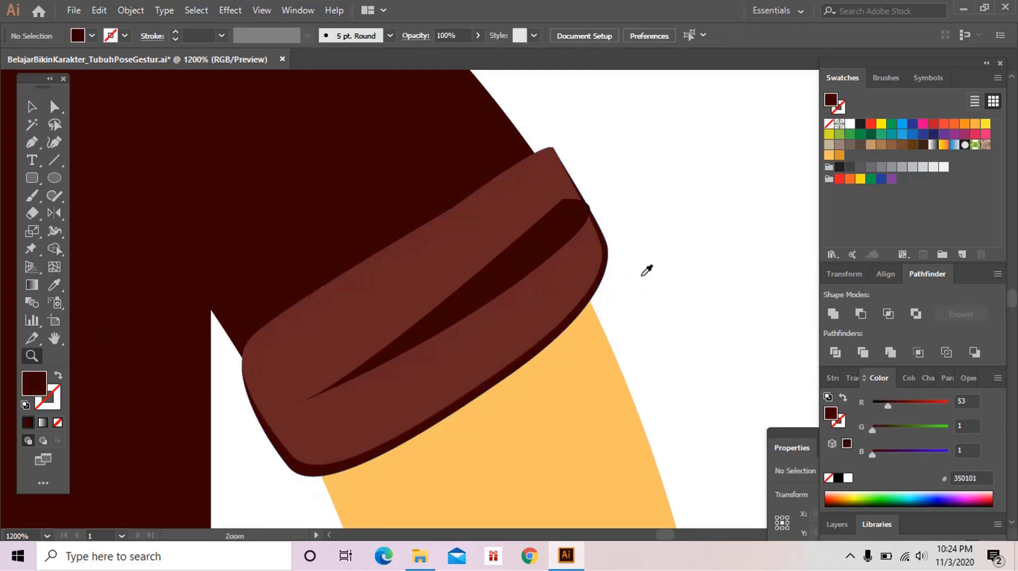
pyautogui.keyDown('alt'); pyautogui.click(641, 276); pyautogui.keyUp('alt')
pyautogui.keyDown('alt'); pyautogui.click(642, 277); pyautogui.keyUp('alt')
pyautogui.moveTo(470, 304); pyautogui.dragTo(602, 342)
pyautogui.click(464, 313)
pyautogui.keyDown('alt'); pyautogui.click(540, 320); pyautogui.keyUp('alt')
pyautogui.keyDown('alt'); pyautogui.click(541, 318); pyautogui.keyUp('alt')
pyautogui.moveTo(455, 238); pyautogui.dragTo(506, 331)
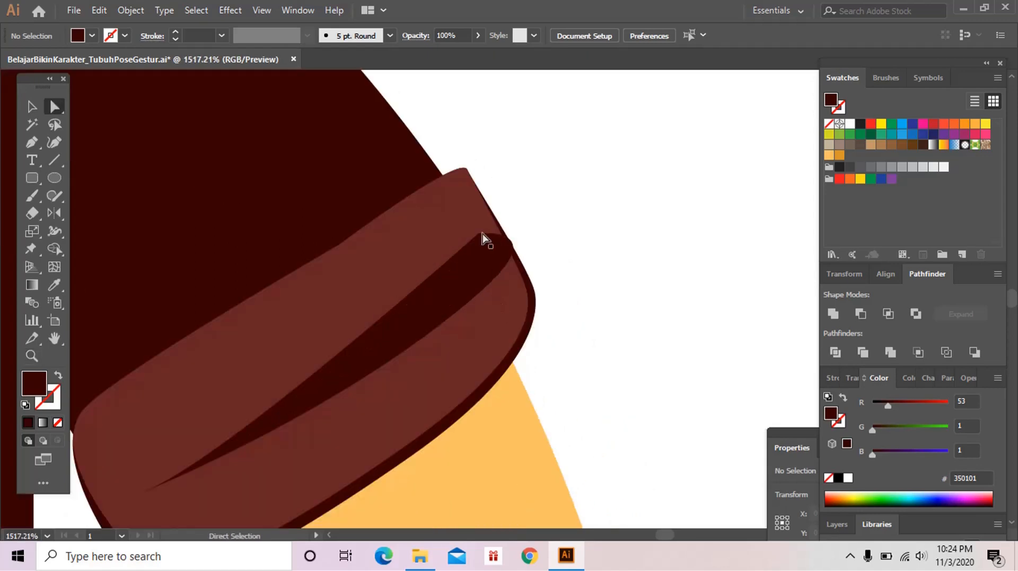
pyautogui.press('a')
pyautogui.click(461, 223)
pyautogui.moveTo(339, 248); pyautogui.dragTo(341, 251)
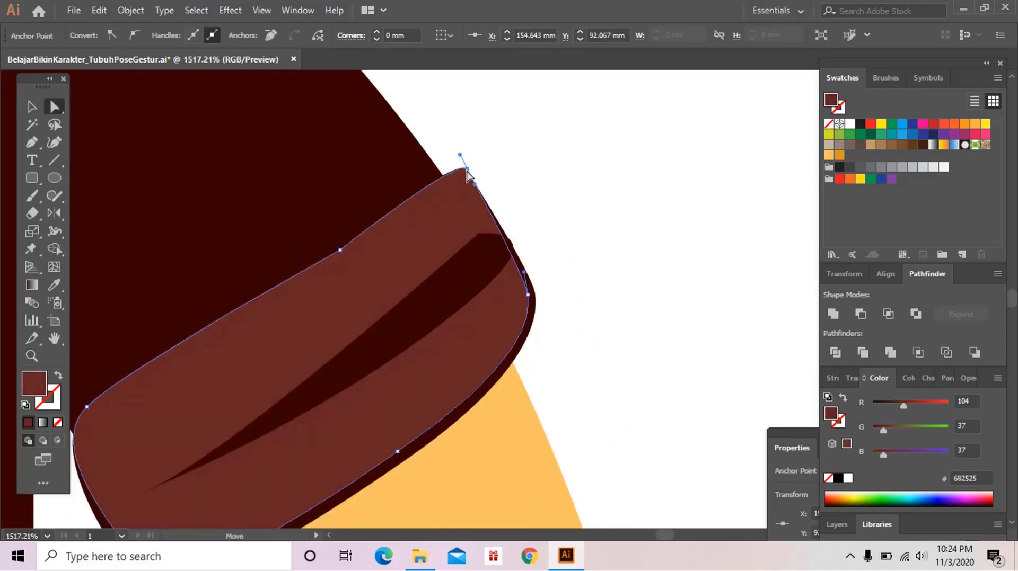
# Step: Reshape the curve handle at the fold's pointed inner tip to make the fold fuller, and deselect it
pyautogui.click(483, 281)
pyautogui.moveTo(483, 281); pyautogui.dragTo(526, 290)
pyautogui.press('z')
pyautogui.keyDown('alt'); pyautogui.click(504, 292); pyautogui.keyUp('alt')
pyautogui.keyDown('alt'); pyautogui.click(504, 291); pyautogui.keyUp('alt')
pyautogui.press('a')
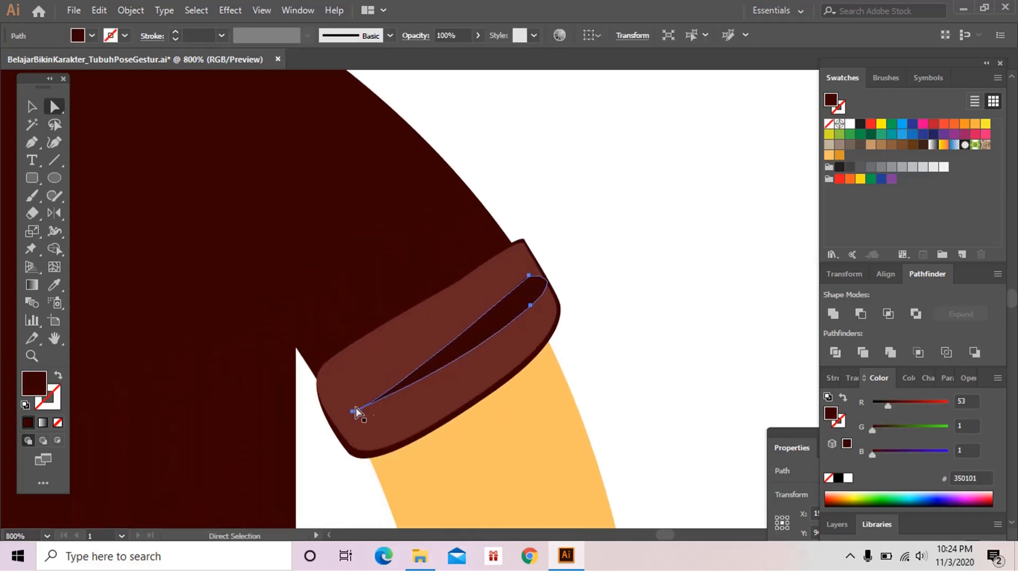
pyautogui.click(353, 412)
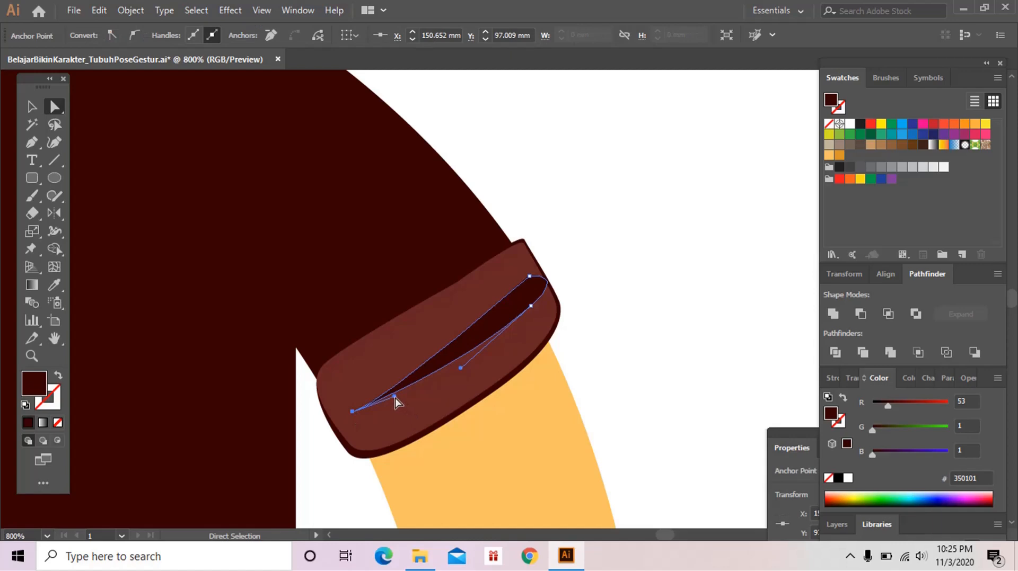
pyautogui.moveTo(395, 398); pyautogui.dragTo(357, 399)
pyautogui.click(579, 349)
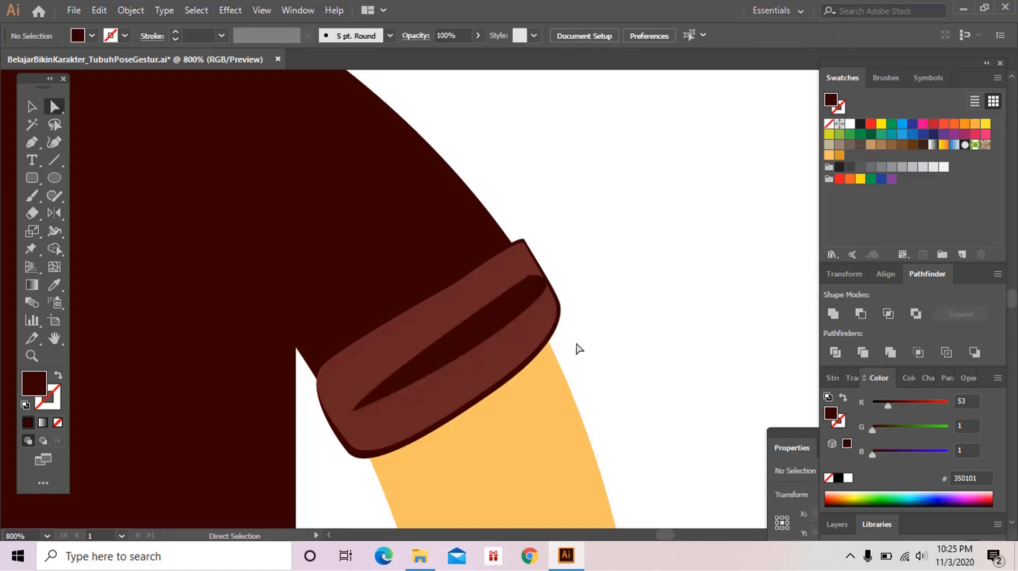
# Step: Examine the folded cuff against the whole shirt, sleeves and arm
pyautogui.press('z')
pyautogui.keyDown('alt'); pyautogui.click(580, 322); pyautogui.keyUp('alt')
pyautogui.keyDown('alt'); pyautogui.click(580, 322); pyautogui.keyUp('alt')
pyautogui.keyDown('alt'); pyautogui.click(585, 312); pyautogui.keyUp('alt')
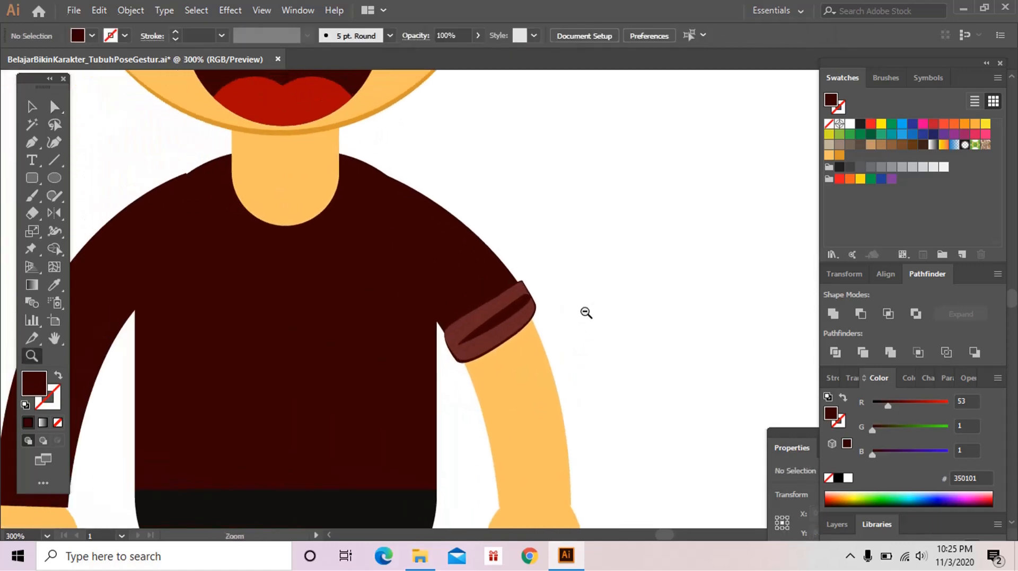
pyautogui.keyDown('alt'); pyautogui.click(583, 312); pyautogui.keyUp('alt')
pyautogui.keyDown('alt'); pyautogui.click(479, 293); pyautogui.keyUp('alt')
pyautogui.click(454, 307)
pyautogui.click(454, 302)
pyautogui.press('a')
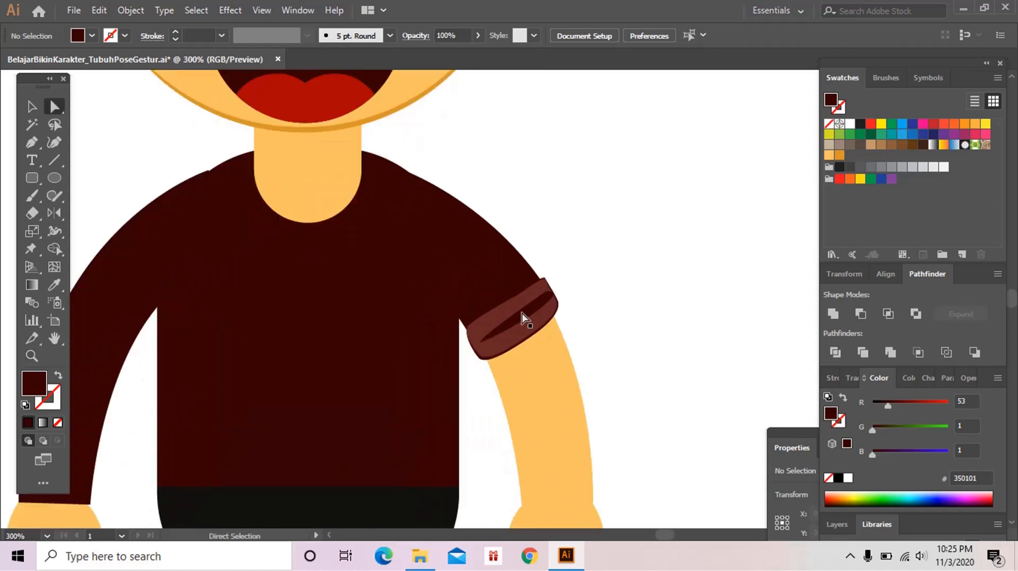
# Step: Set the fill of the narrow fold shape inside the rolled sleeve cuff to 561C1C
pyautogui.click(522, 316)
pyautogui.press('i')
pyautogui.click(498, 324)
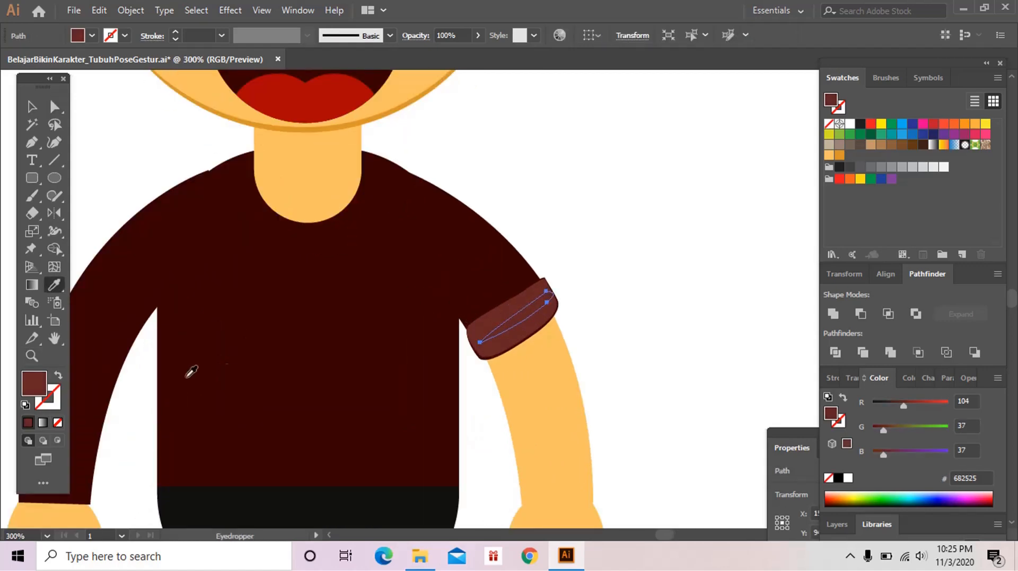
pyautogui.doubleClick(35, 384)
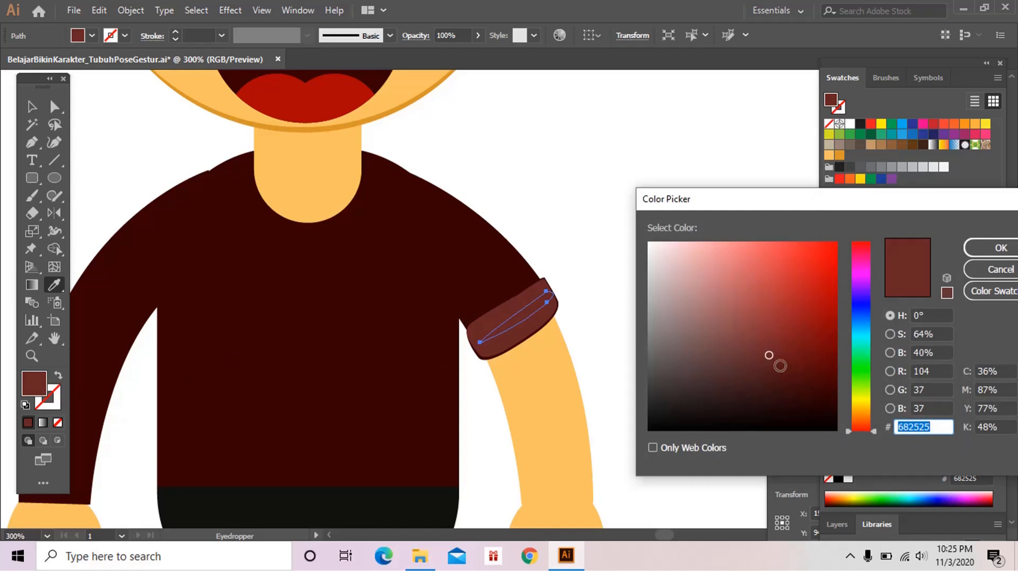
pyautogui.write('561C1C')
pyautogui.click(984, 249)
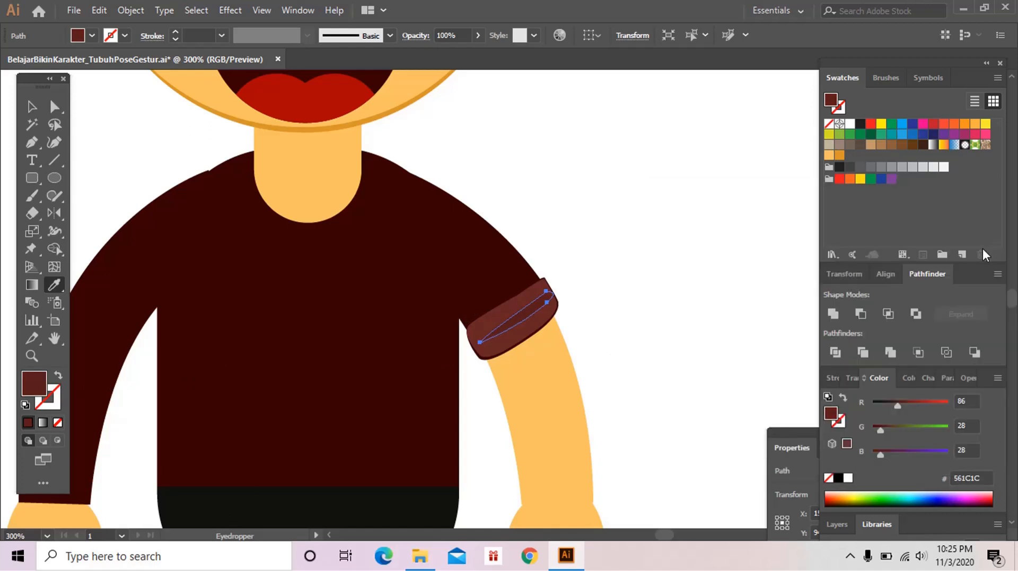
pyautogui.hotkey('ctrl', 'shift', 'a')
# Step: Recolour the dark backing shape behind the rolled cuff with the fill sampled from the cuff's fold
pyautogui.press('z')
pyautogui.keyDown('alt'); pyautogui.click(632, 297); pyautogui.keyUp('alt')
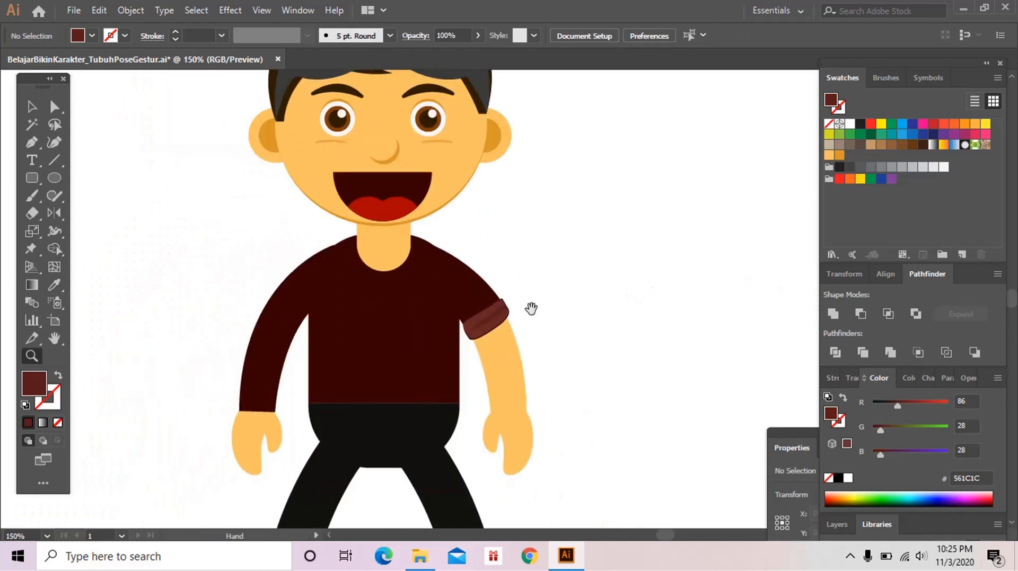
pyautogui.press('v')
pyautogui.moveTo(549, 266)
pyautogui.mouseDown()
pyautogui.moveTo(485, 466)
pyautogui.moveTo(559, 408)
pyautogui.moveTo(564, 368)
pyautogui.mouseUp()
pyautogui.press('z')
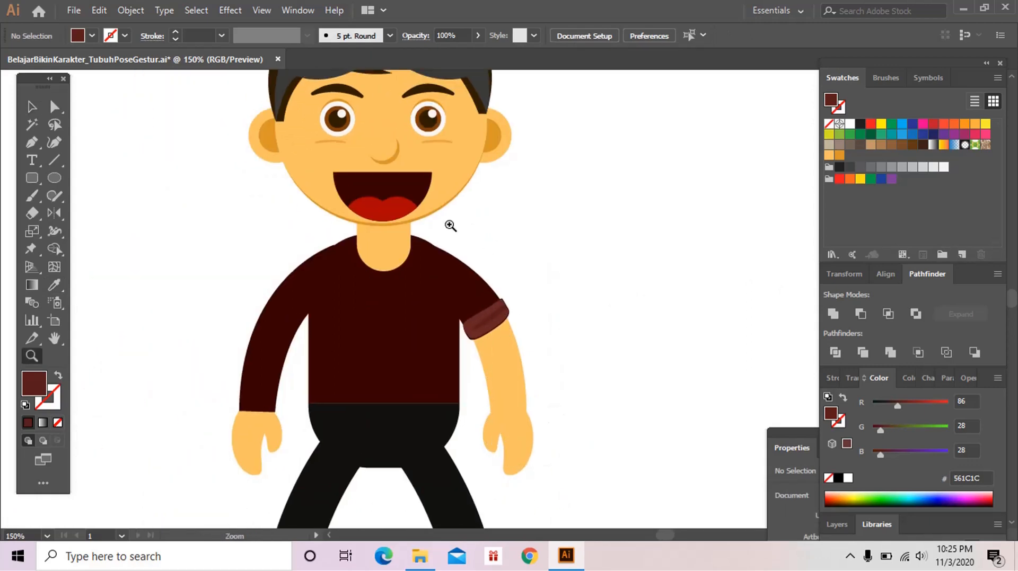
pyautogui.moveTo(448, 232); pyautogui.dragTo(520, 392)
pyautogui.press('a')
pyautogui.click(503, 359)
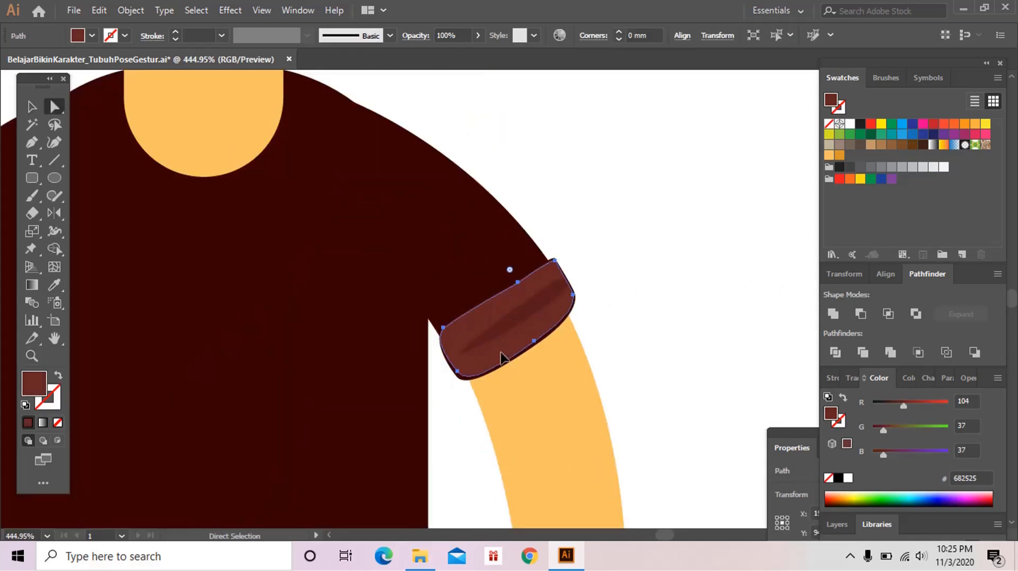
pyautogui.click(474, 380)
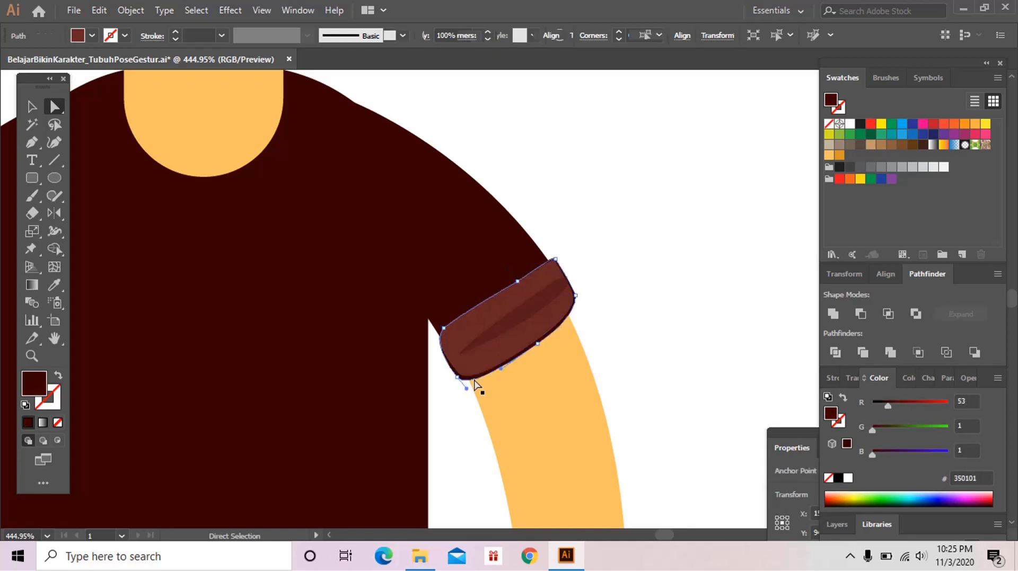
pyautogui.press('i')
pyautogui.click(508, 320)
pyautogui.keyDown('ctrl'); pyautogui.click(610, 336); pyautogui.keyUp('ctrl')
# Step: Delete the long-sleeved arm together with its hand
pyautogui.press('z')
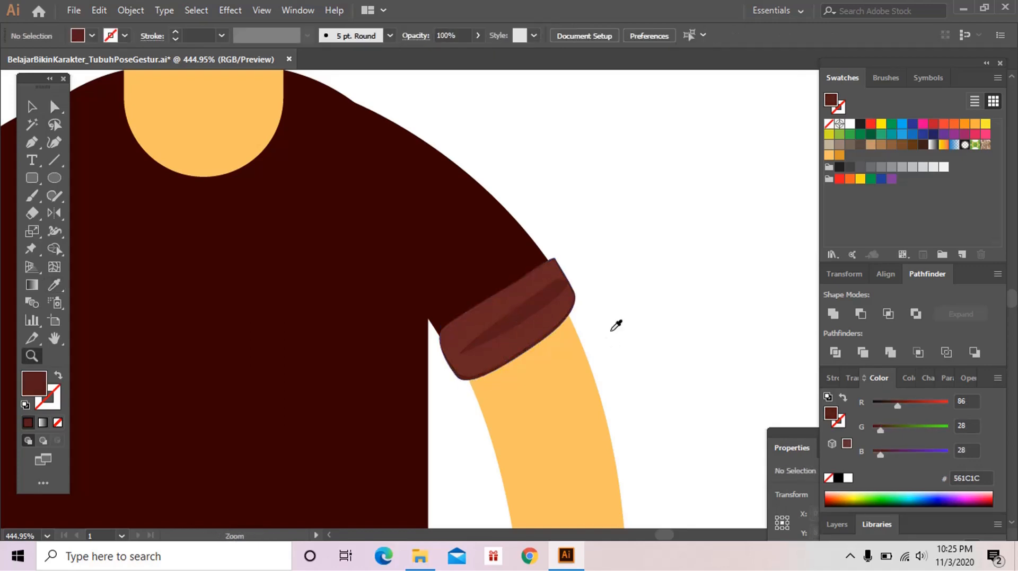
pyautogui.keyDown('alt'); pyautogui.click(610, 332); pyautogui.keyUp('alt')
pyautogui.keyDown('alt'); pyautogui.click(610, 332); pyautogui.keyUp('alt')
pyautogui.keyDown('alt'); pyautogui.click(610, 332); pyautogui.keyUp('alt')
pyautogui.keyDown('alt'); pyautogui.click(610, 332); pyautogui.keyUp('alt')
pyautogui.moveTo(321, 274); pyautogui.dragTo(533, 315)
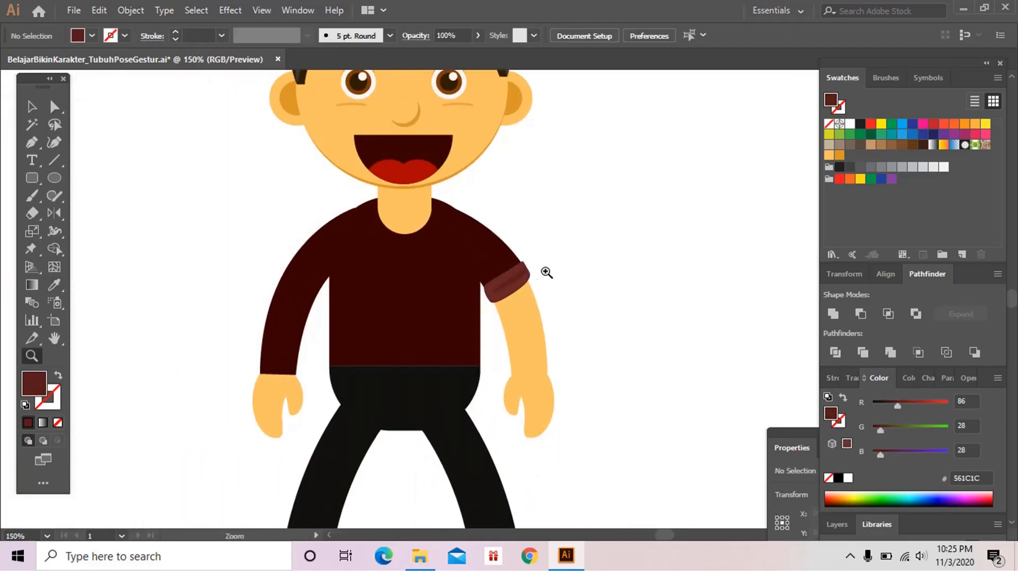
pyautogui.press('v')
pyautogui.moveTo(179, 274); pyautogui.dragTo(292, 406)
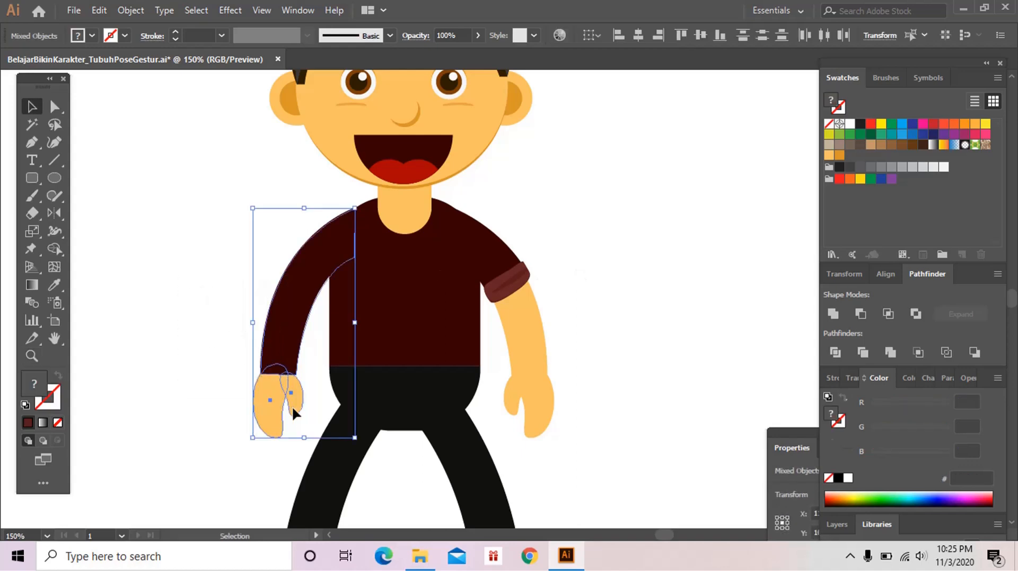
pyautogui.press('Delete')
# Step: Group all parts of the rolled-sleeve arm and place a copy of the group on the armless side of the body
pyautogui.moveTo(700, 266); pyautogui.dragTo(524, 447)
pyautogui.moveTo(590, 261); pyautogui.dragTo(498, 451)
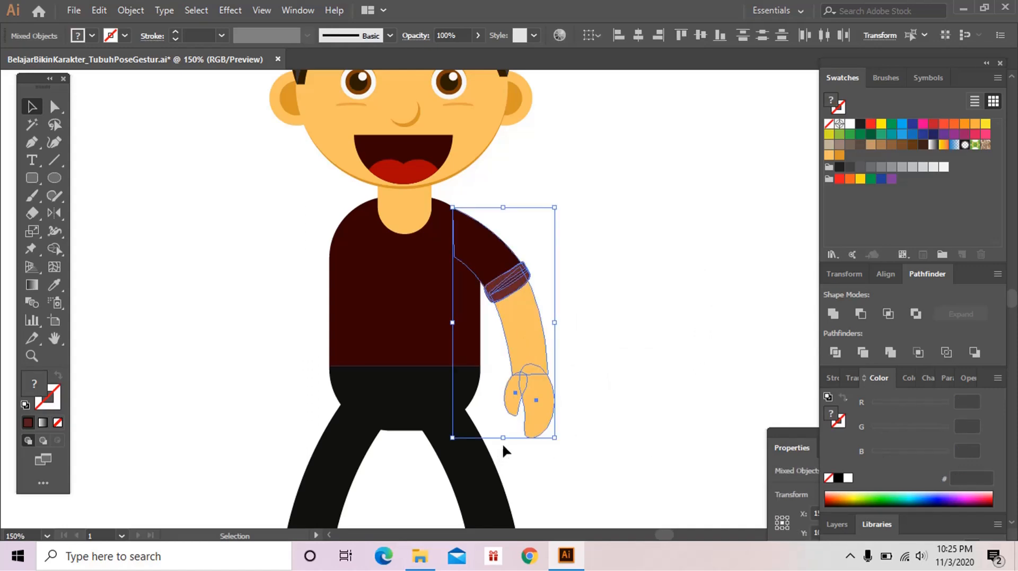
pyautogui.hotkey('ctrl', 'g')
pyautogui.moveTo(510, 343); pyautogui.dragTo(249, 345)
# Step: Reflect the copied arm across the vertical axis and move it onto the empty shoulder
pyautogui.doubleClick(58, 213)
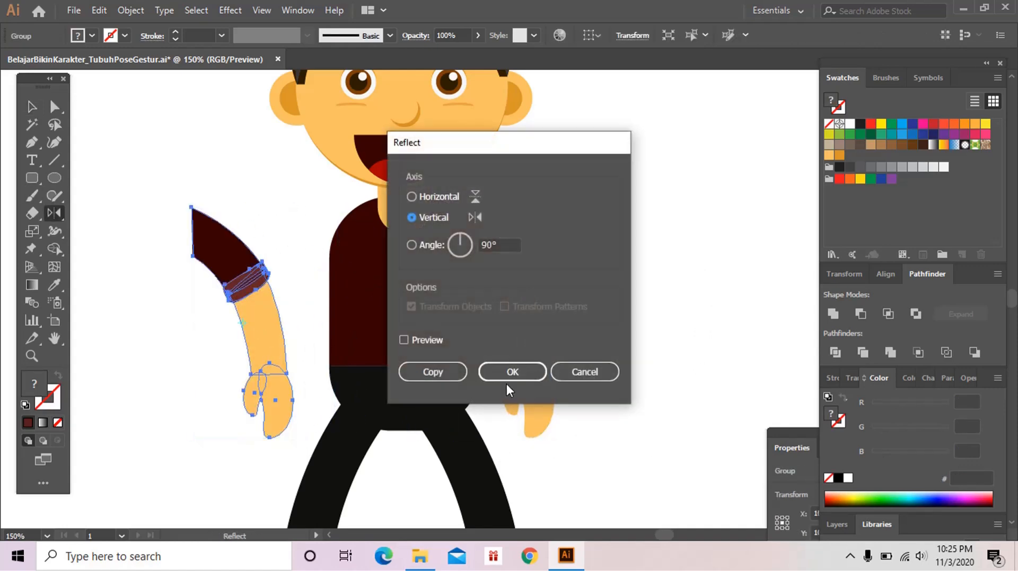
pyautogui.click(510, 371)
pyautogui.moveTo(285, 256); pyautogui.dragTo(345, 257)
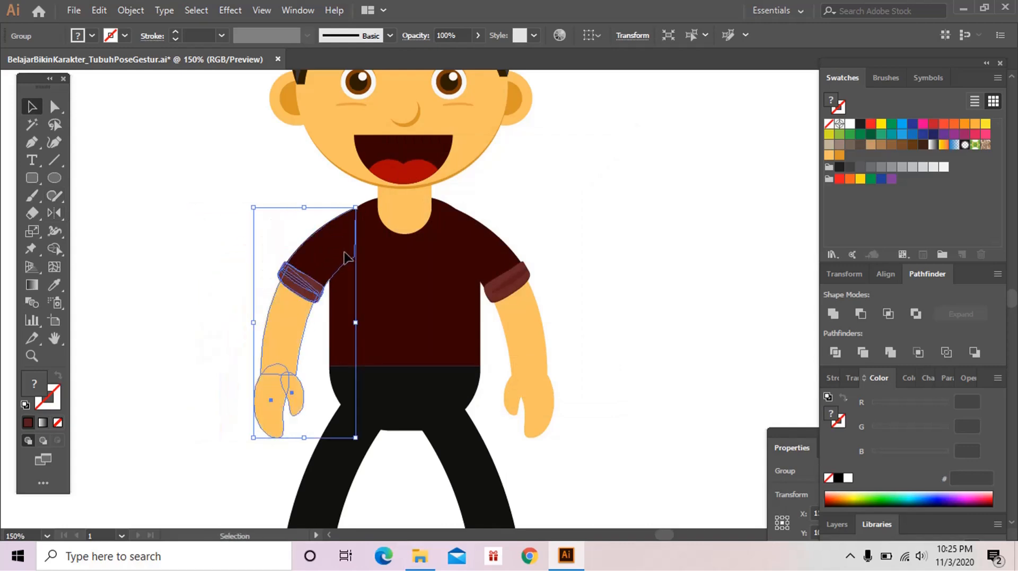
pyautogui.click(778, 430)
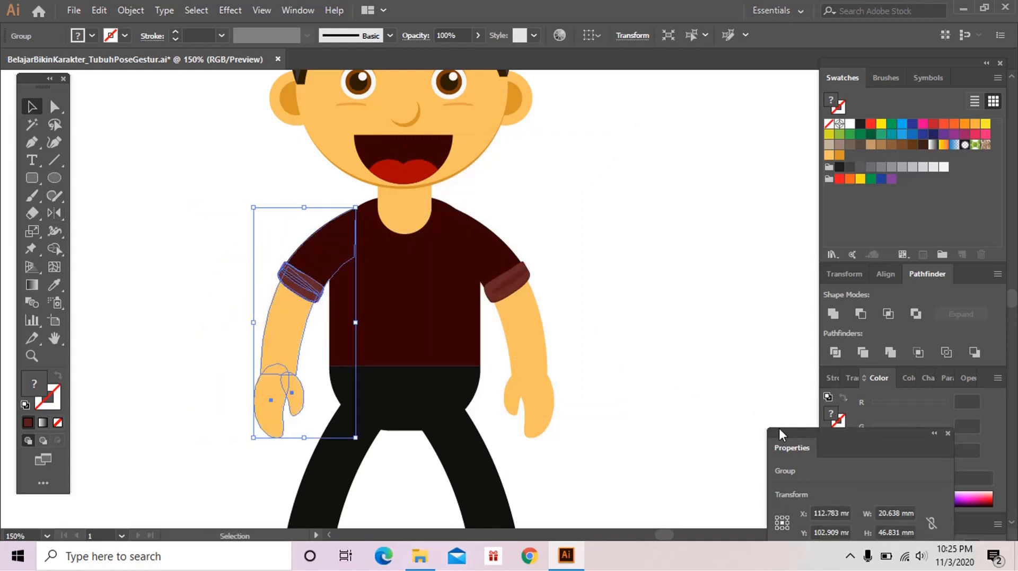
pyautogui.click(574, 320)
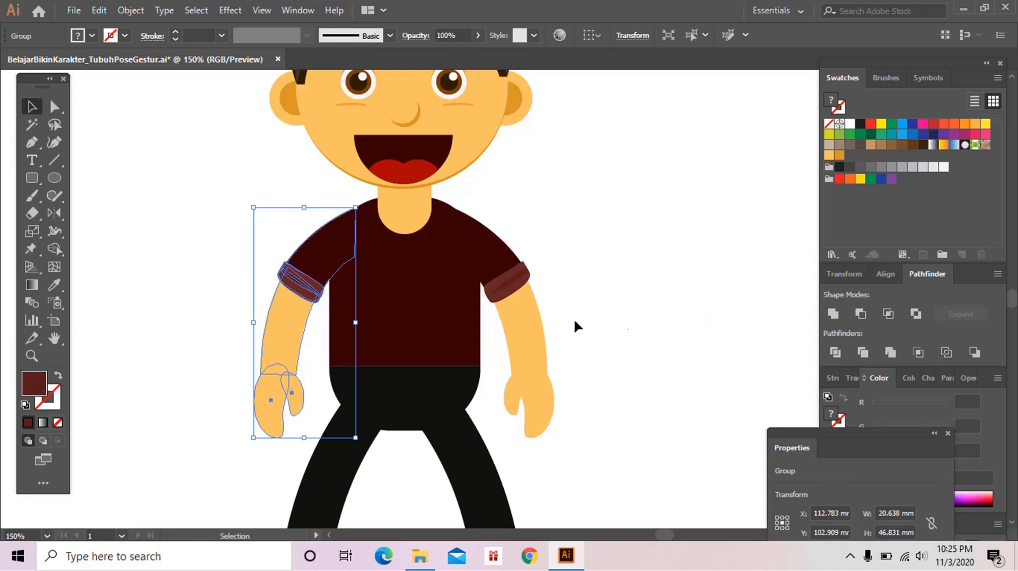
# Step: Draw a closed four-sided shape across the lower part of the right-hand leg with the Pen tool, extending past both leg edges
pyautogui.press('z')
pyautogui.keyDown('alt'); pyautogui.click(574, 320); pyautogui.keyUp('alt')
pyautogui.moveTo(556, 317)
pyautogui.mouseDown()
pyautogui.moveTo(555, 337)
pyautogui.moveTo(559, 323)
pyautogui.mouseUp()
pyautogui.press('v')
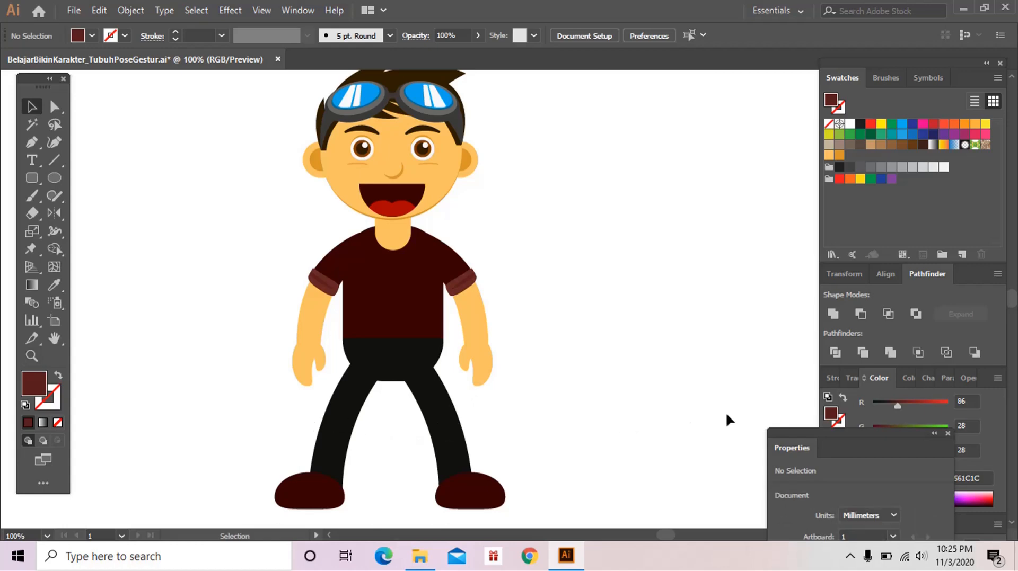
pyautogui.click(437, 406)
pyautogui.click(31, 142)
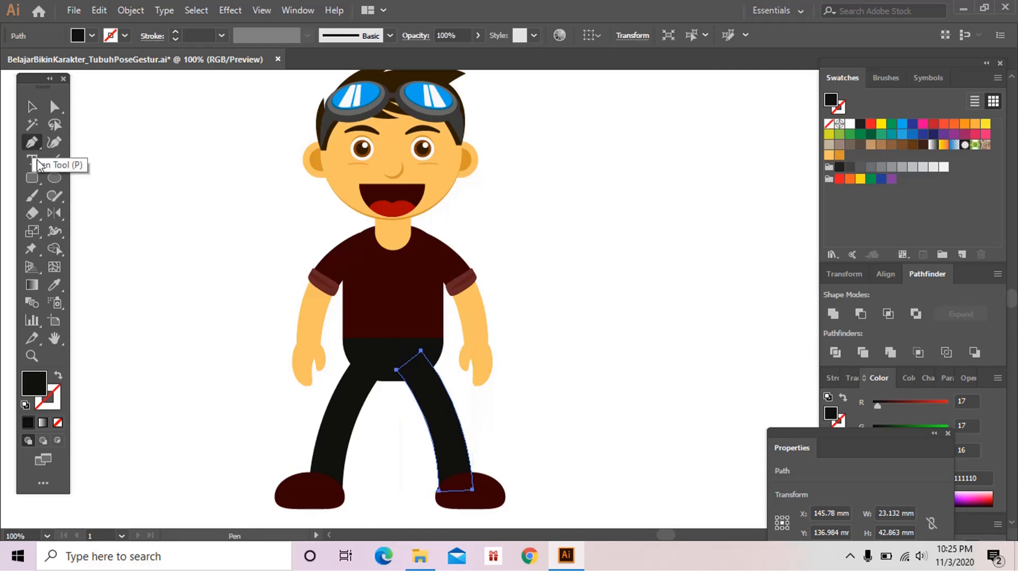
pyautogui.moveTo(407, 416)
pyautogui.mouseDown()
pyautogui.moveTo(477, 398)
pyautogui.moveTo(495, 482)
pyautogui.moveTo(424, 438)
pyautogui.moveTo(484, 428)
pyautogui.mouseUp()
pyautogui.click(486, 490)
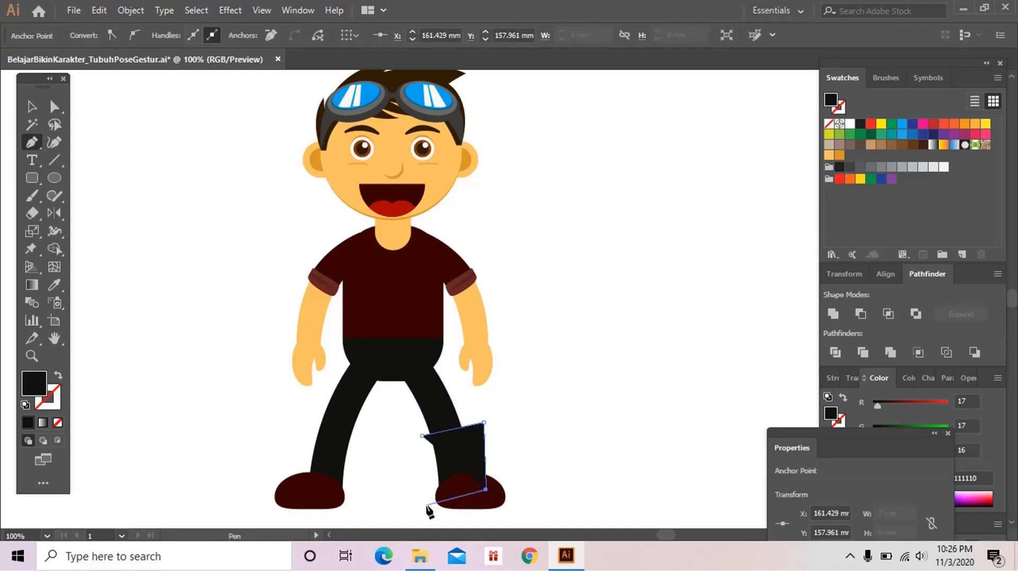
pyautogui.hotkey('ctrl', 'z')
pyautogui.click(479, 459)
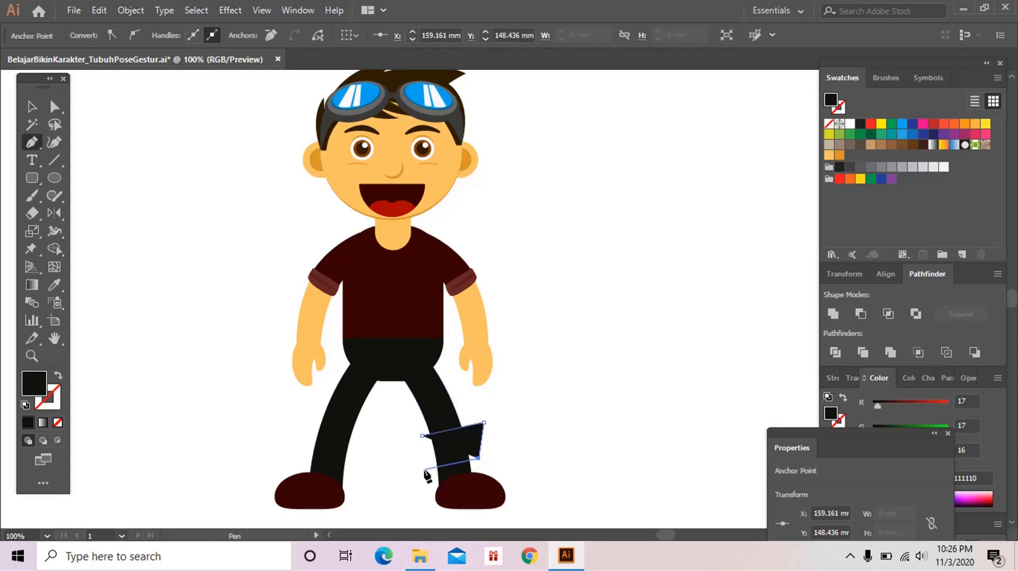
pyautogui.click(424, 470)
pyautogui.click(421, 435)
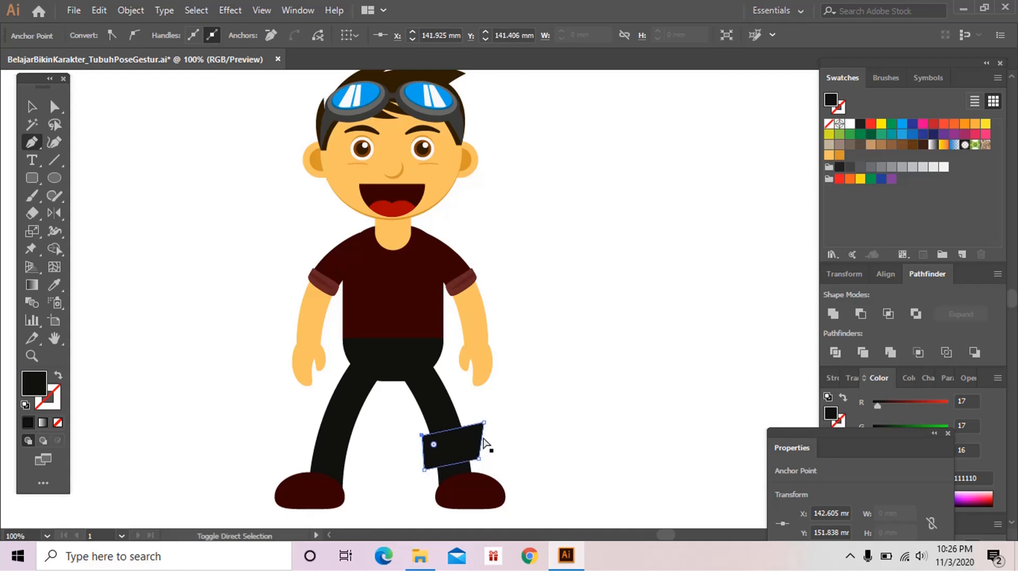
pyautogui.keyDown('ctrl'); pyautogui.click(486, 444); pyautogui.keyUp('ctrl')
# Step: Divide the right-hand leg with the four-sided shape crossing it and ungroup the resulting pieces
pyautogui.press('v')
pyautogui.moveTo(500, 407); pyautogui.dragTo(420, 454)
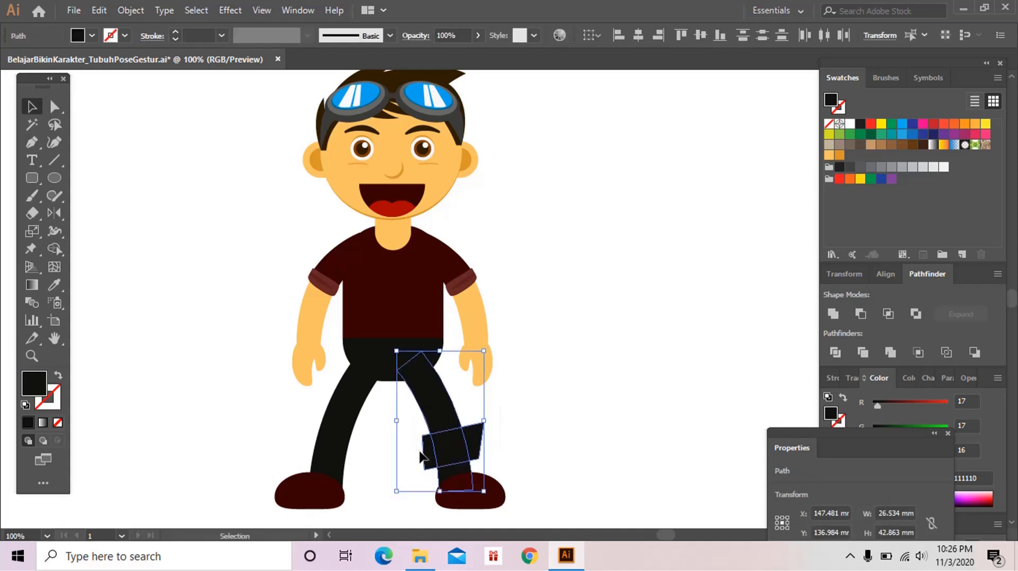
pyautogui.click(835, 354)
pyautogui.press('a')
pyautogui.click(485, 438)
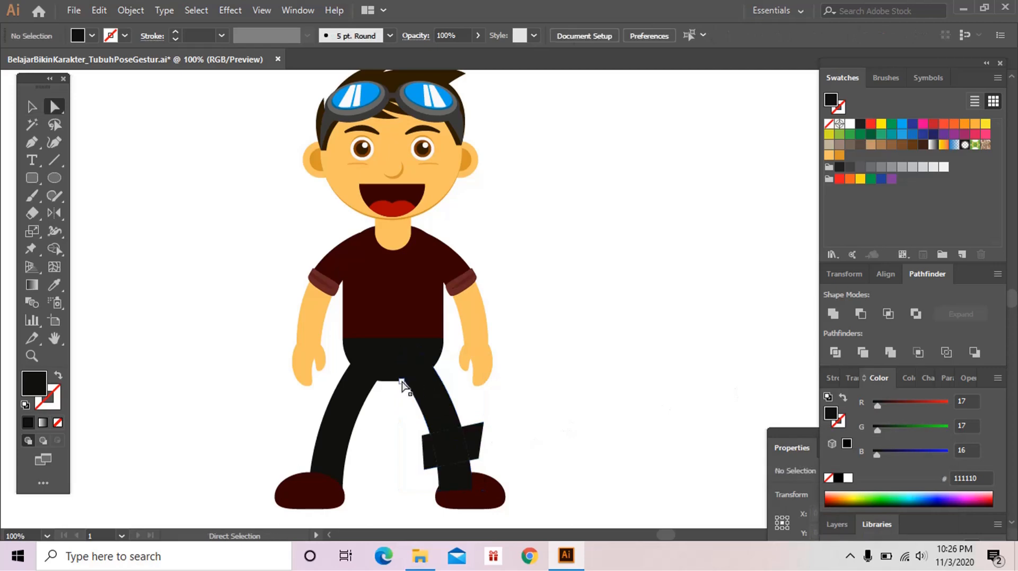
pyautogui.press('v')
pyautogui.click(449, 449)
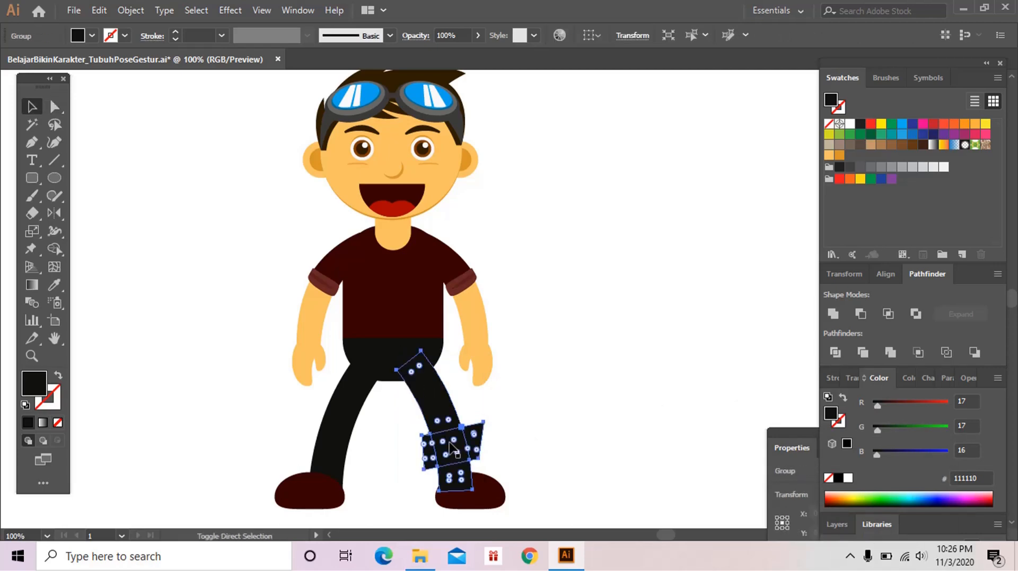
pyautogui.hotkey('shift', 'ctrl', 'g')
pyautogui.click(610, 427)
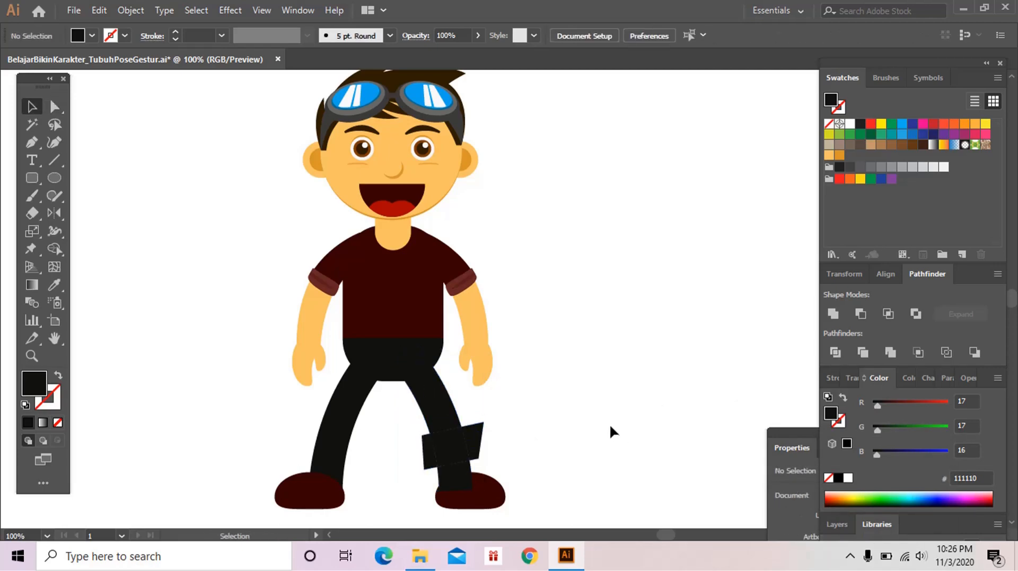
# Step: Delete the leftover pieces sticking out beside the divided leg and bring its shoe in front of the leg
pyautogui.click(432, 450)
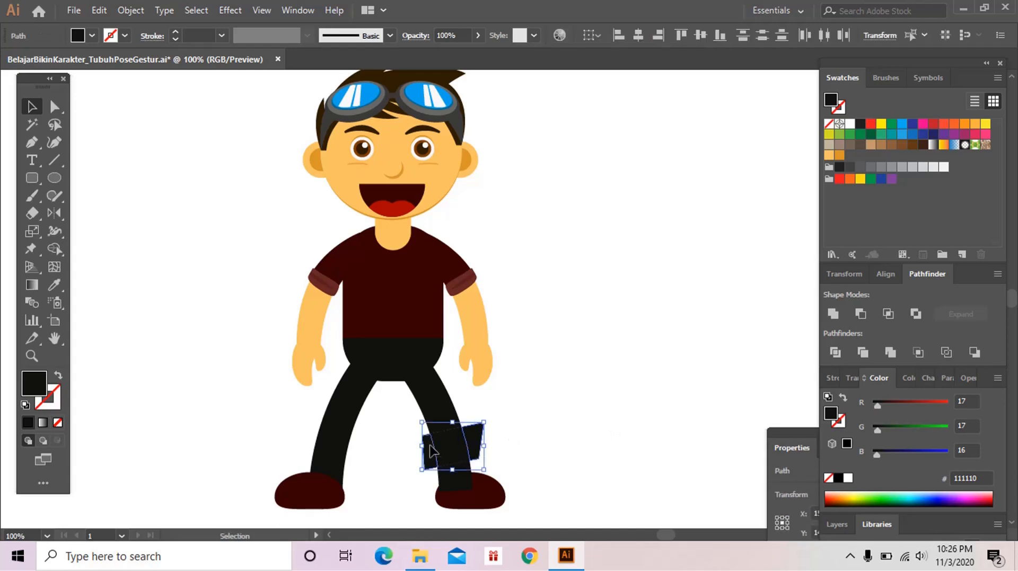
pyautogui.press('Delete')
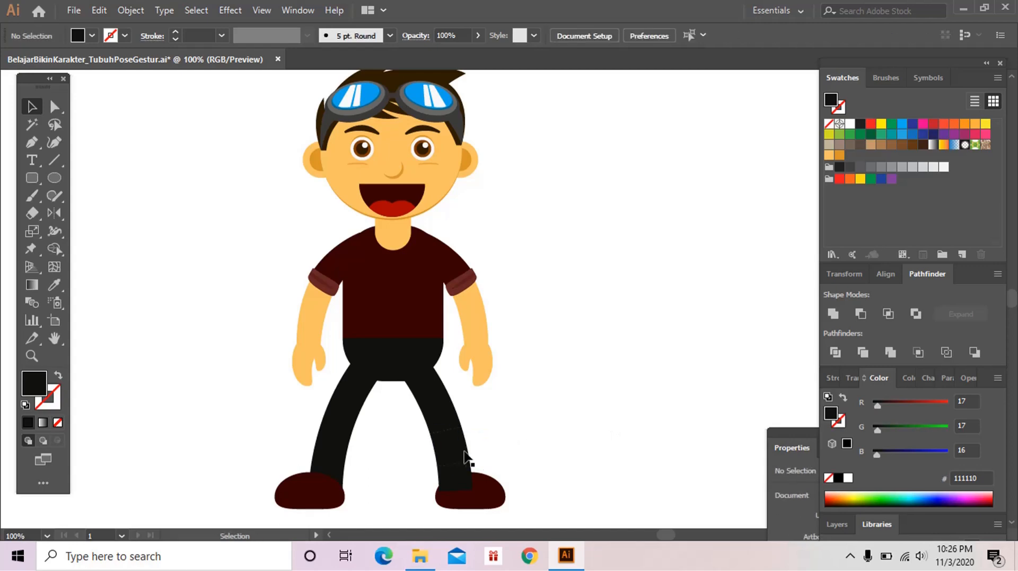
pyautogui.click(479, 494)
pyautogui.click(496, 448)
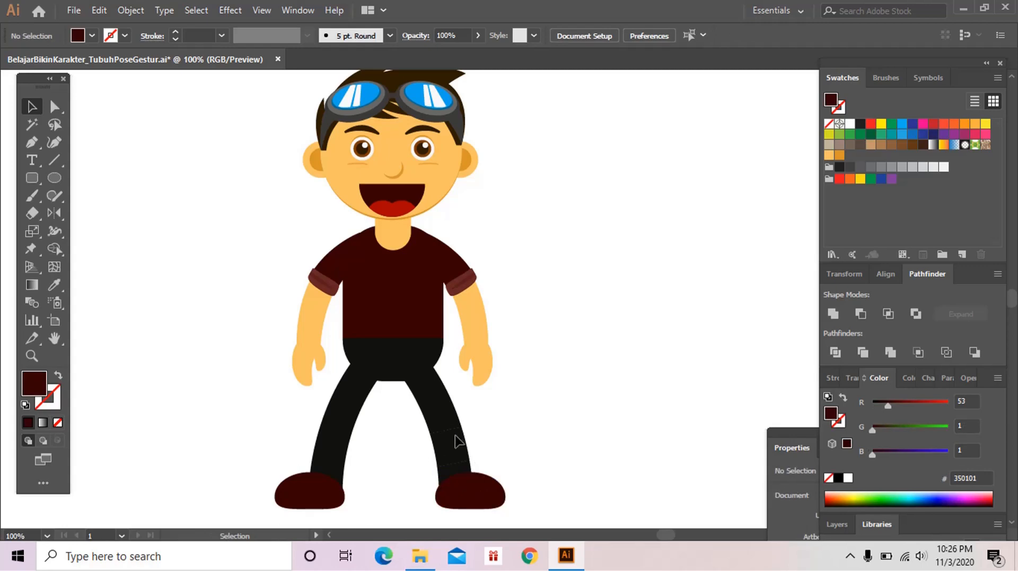
# Step: Fill the middle section of the divided leg with the skin colour sampled from the arm
pyautogui.click(457, 440)
pyautogui.click(53, 287)
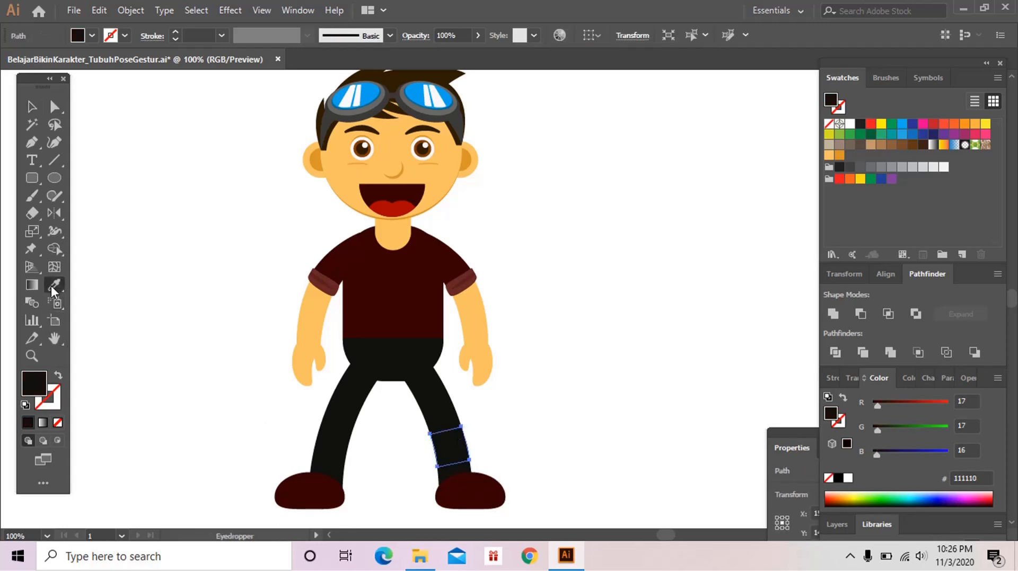
pyautogui.click(464, 323)
pyautogui.hotkey('ctrl', 'shift', 'a')
pyautogui.press('v')
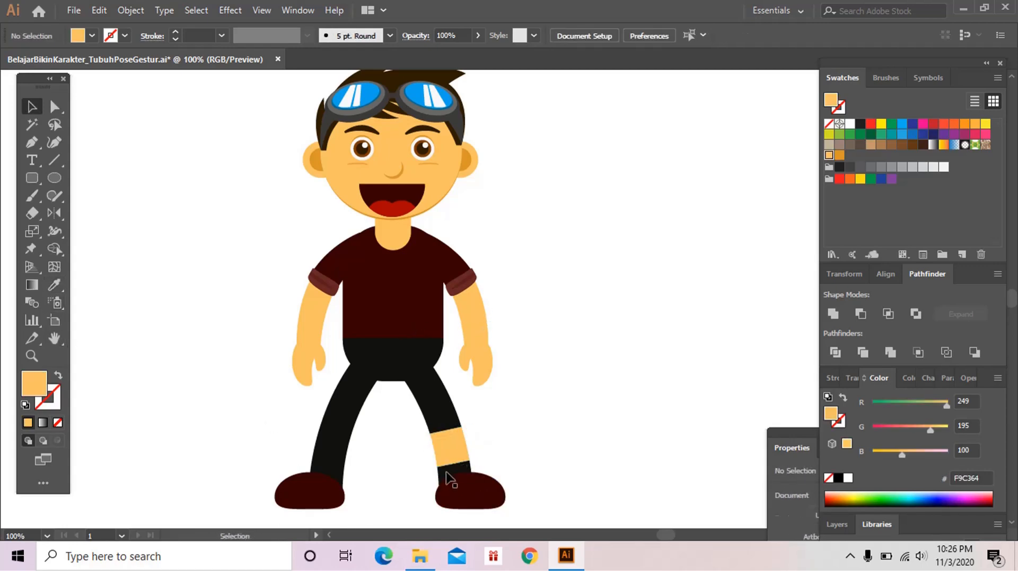
# Step: Set the fill of the ankle section above the right-hand shoe to grey 939393 as a sock
pyautogui.click(449, 479)
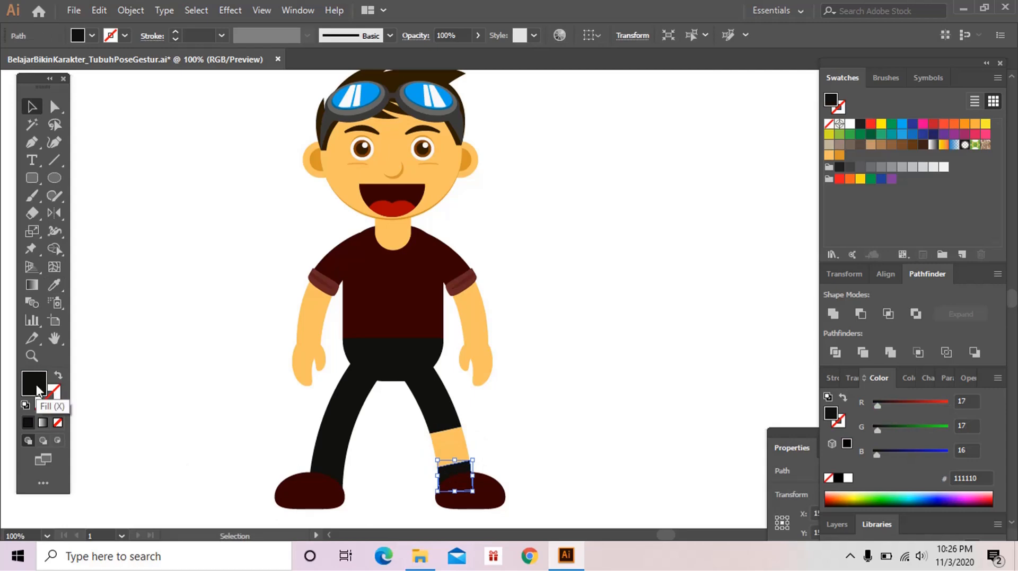
pyautogui.doubleClick(35, 386)
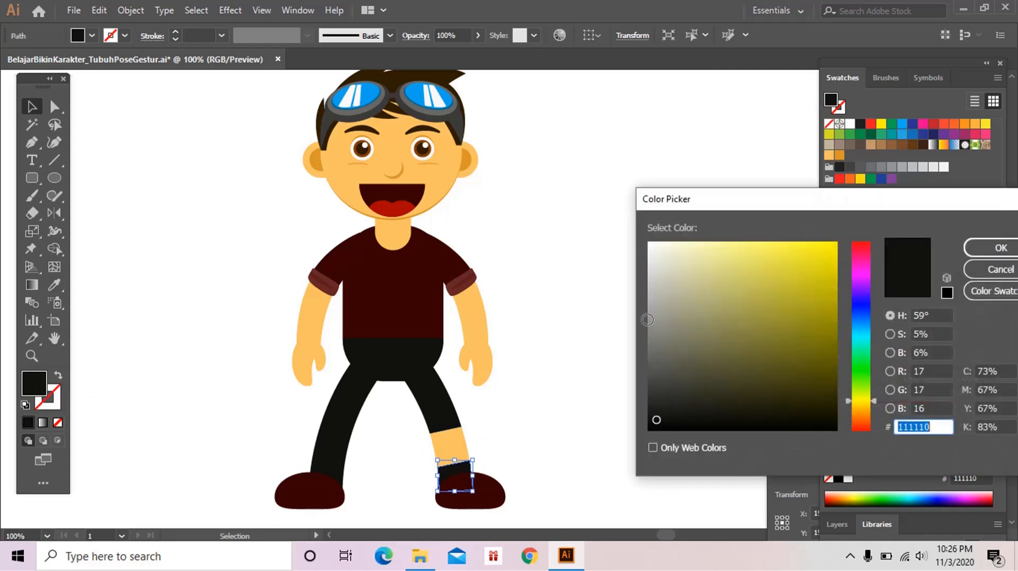
pyautogui.click(647, 320)
pyautogui.click(987, 253)
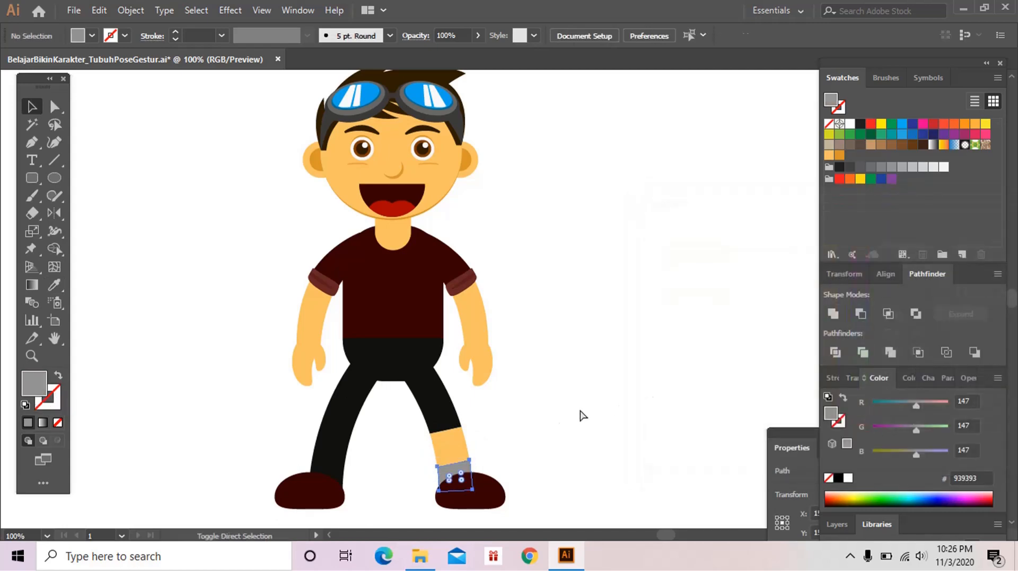
pyautogui.click(520, 425)
pyautogui.press('z')
pyautogui.click(518, 420)
pyautogui.click(460, 351)
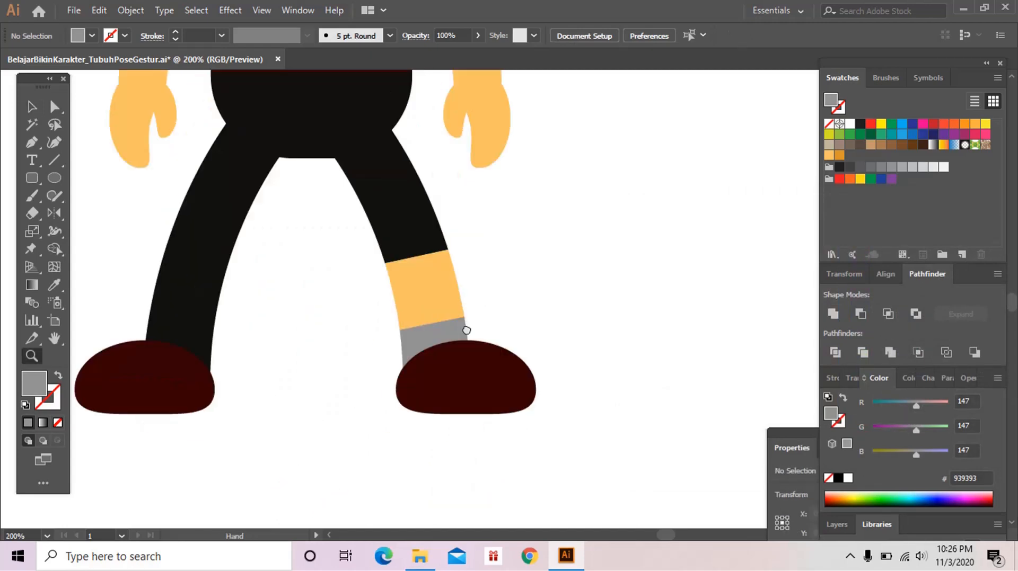
pyautogui.moveTo(477, 227); pyautogui.dragTo(476, 387)
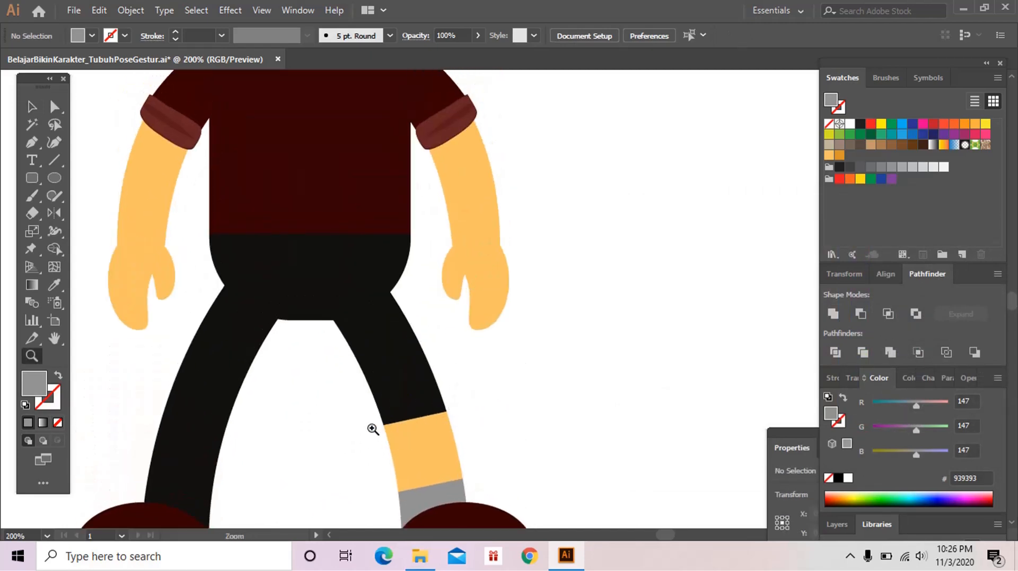
pyautogui.keyDown('alt'); pyautogui.click(450, 399); pyautogui.keyUp('alt')
pyautogui.moveTo(493, 347); pyautogui.dragTo(418, 430)
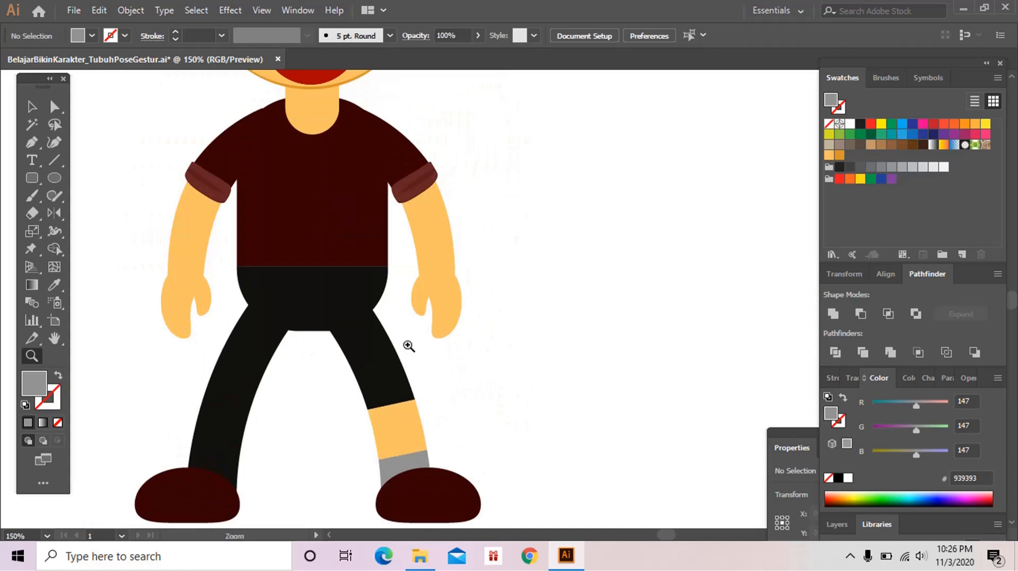
# Step: Widen the shortened right-hand trouser leg at the hip by moving its upper outer anchor outward and adjusting its curve handle
pyautogui.click(408, 347)
pyautogui.moveTo(466, 336); pyautogui.dragTo(402, 405)
pyautogui.press('a')
pyautogui.click(401, 385)
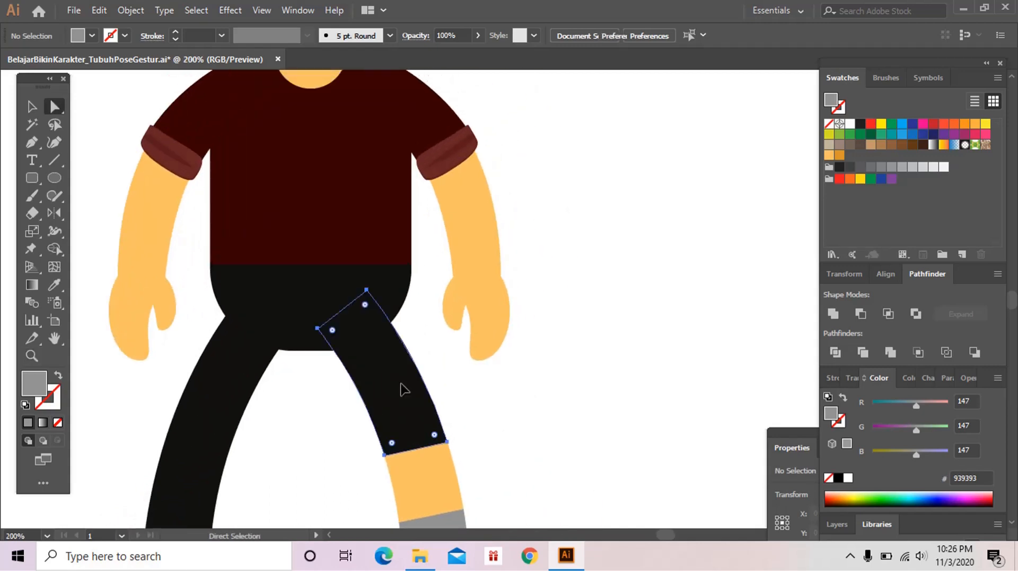
pyautogui.click(366, 290)
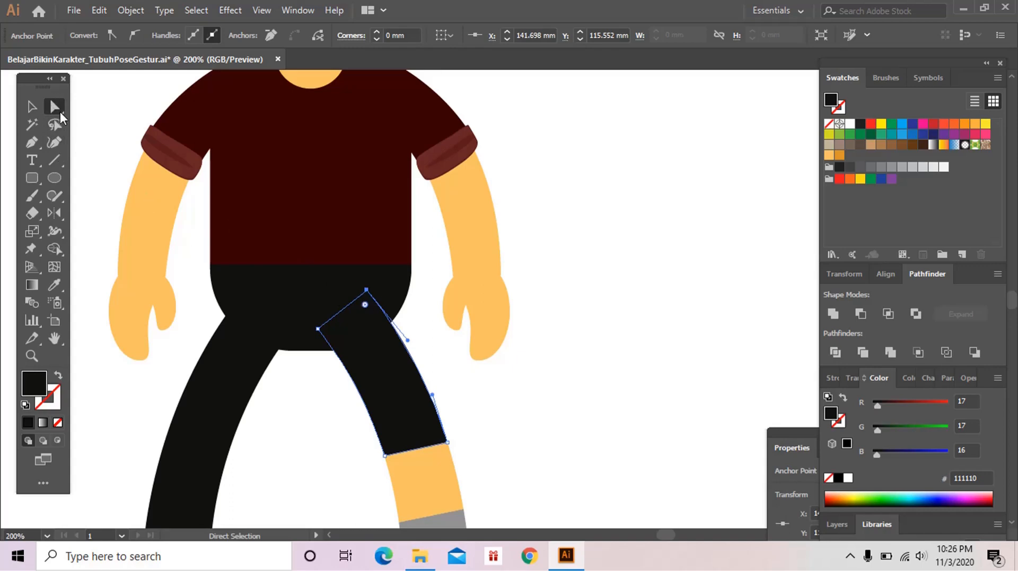
pyautogui.moveTo(366, 292); pyautogui.dragTo(394, 276)
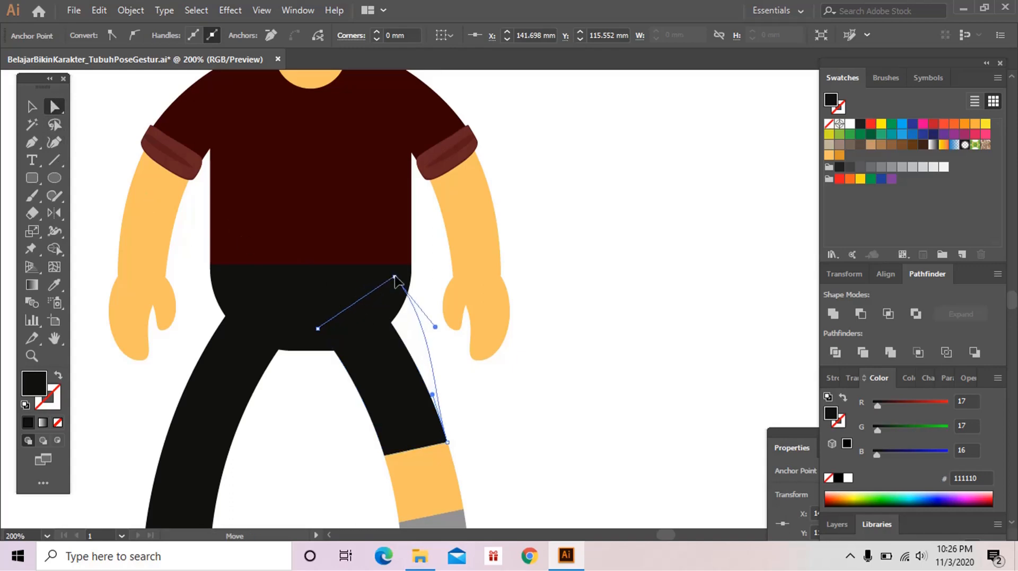
pyautogui.moveTo(435, 326); pyautogui.dragTo(436, 336)
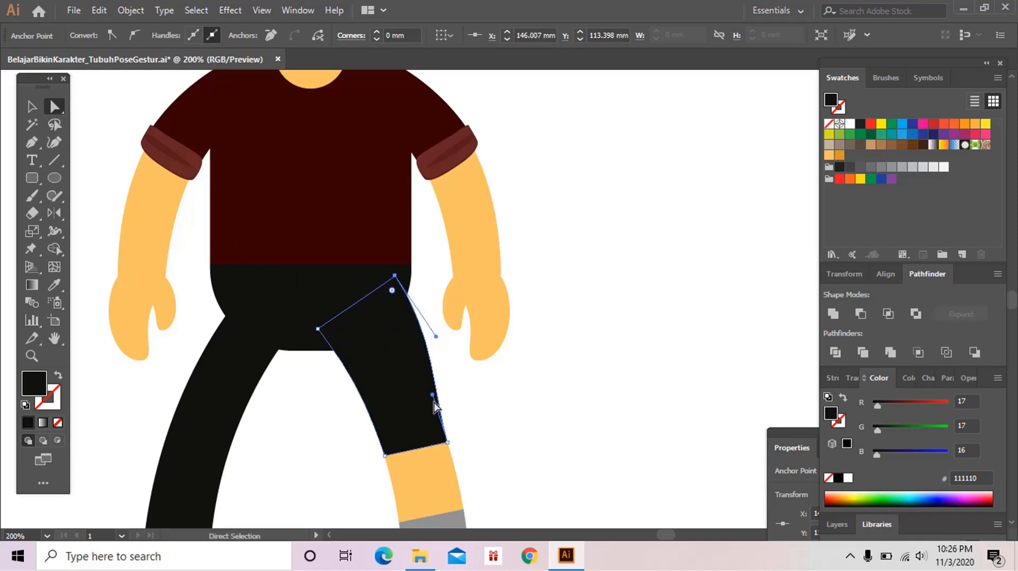
# Step: Move both hem corners of the shortened trouser leg outward and slightly down so the hem flares over the skin
pyautogui.moveTo(386, 455); pyautogui.dragTo(380, 462)
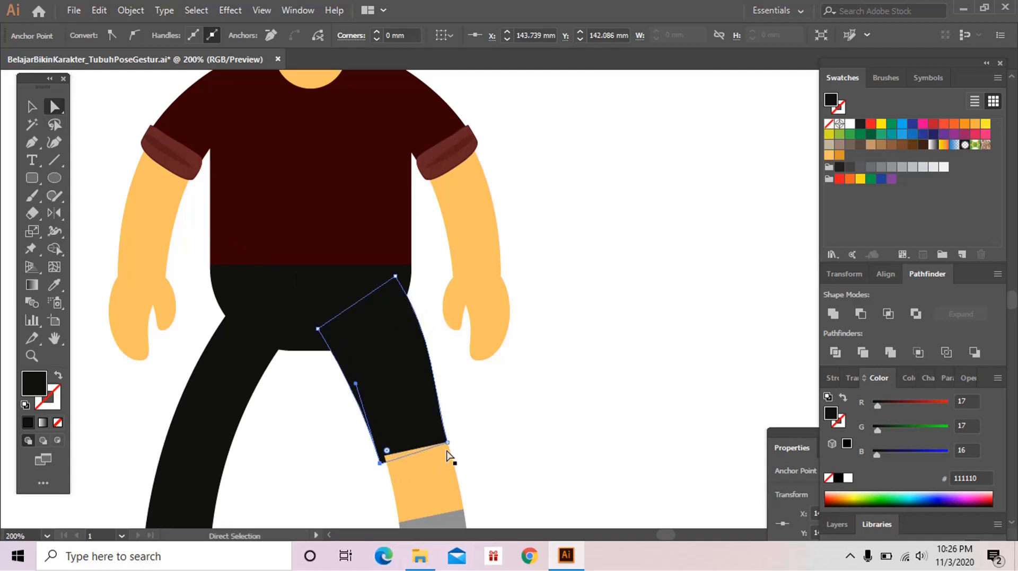
pyautogui.moveTo(448, 443); pyautogui.dragTo(455, 450)
pyautogui.hotkey('ctrl', 'shift', 'a')
pyautogui.click(401, 401)
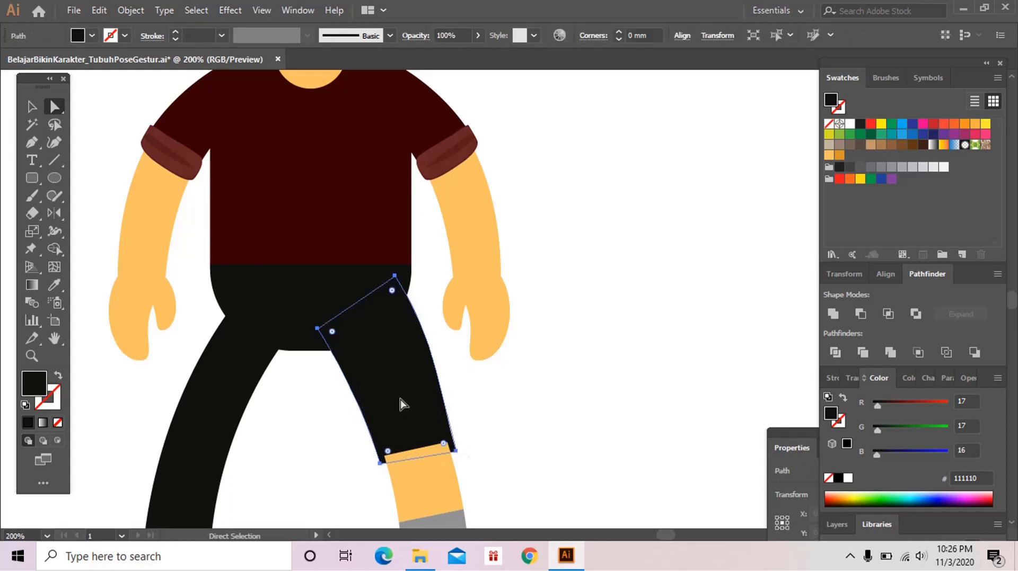
pyautogui.press('ctrl')
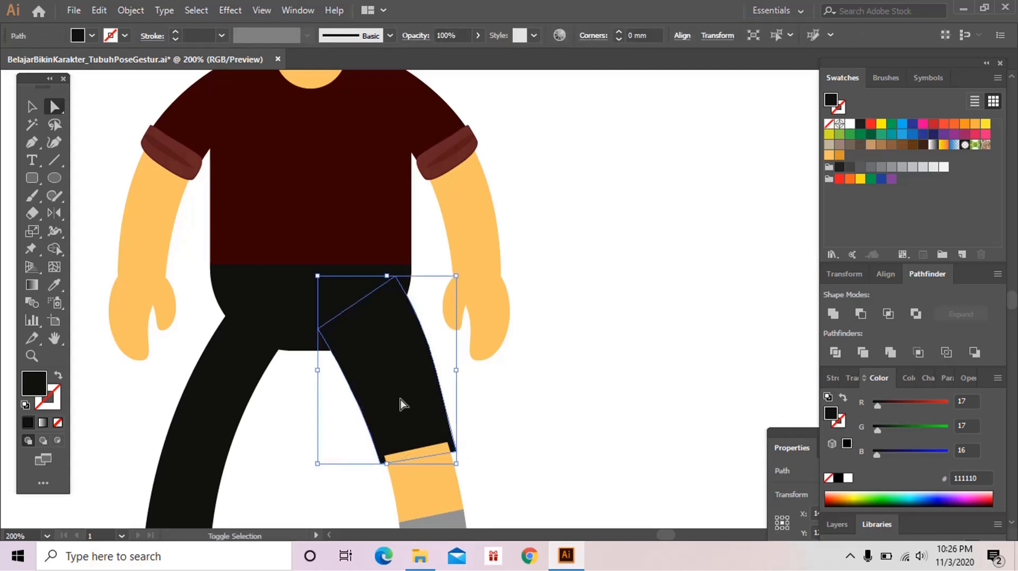
pyautogui.hotkey('ctrl', 'shift', 'a')
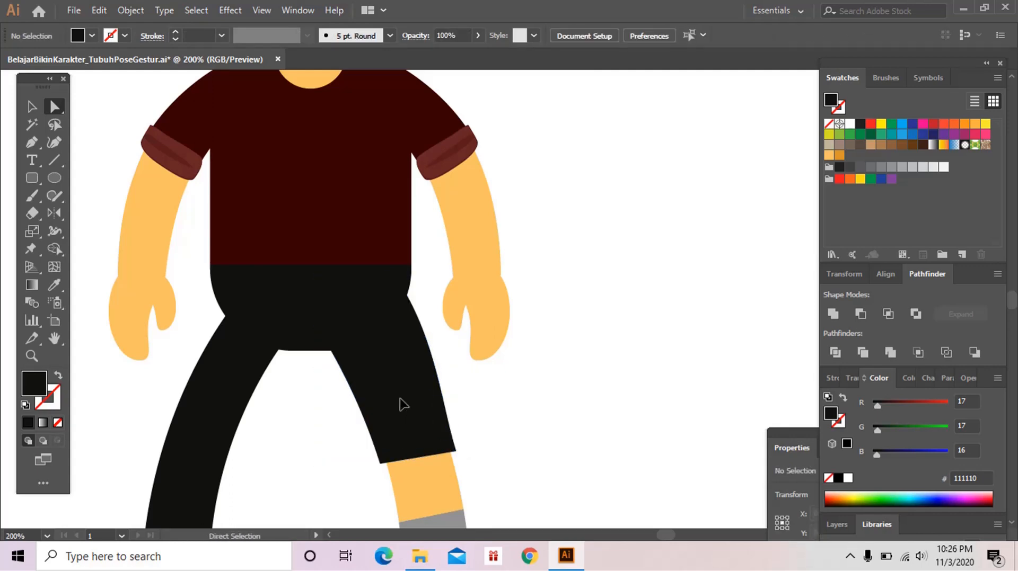
# Step: Lower the hem of the right-hand trouser leg slightly by shifting its two bottom corners together
pyautogui.press('z')
pyautogui.keyDown('alt'); pyautogui.click(485, 405); pyautogui.keyUp('alt')
pyautogui.keyDown('alt'); pyautogui.click(498, 377); pyautogui.keyUp('alt')
pyautogui.press('space')
pyautogui.moveTo(525, 238); pyautogui.dragTo(486, 345)
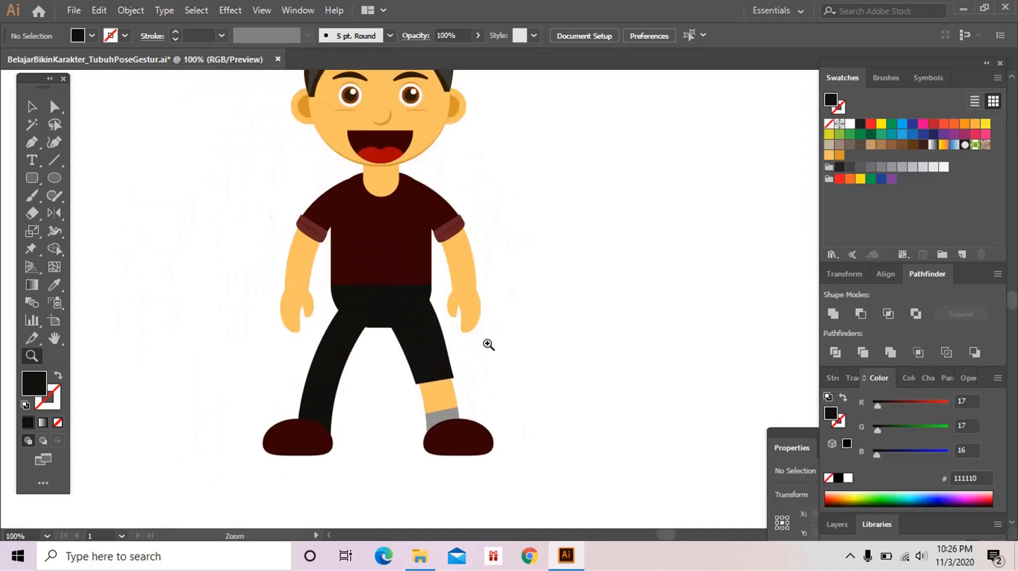
pyautogui.click(486, 345)
pyautogui.press('a')
pyautogui.click(451, 352)
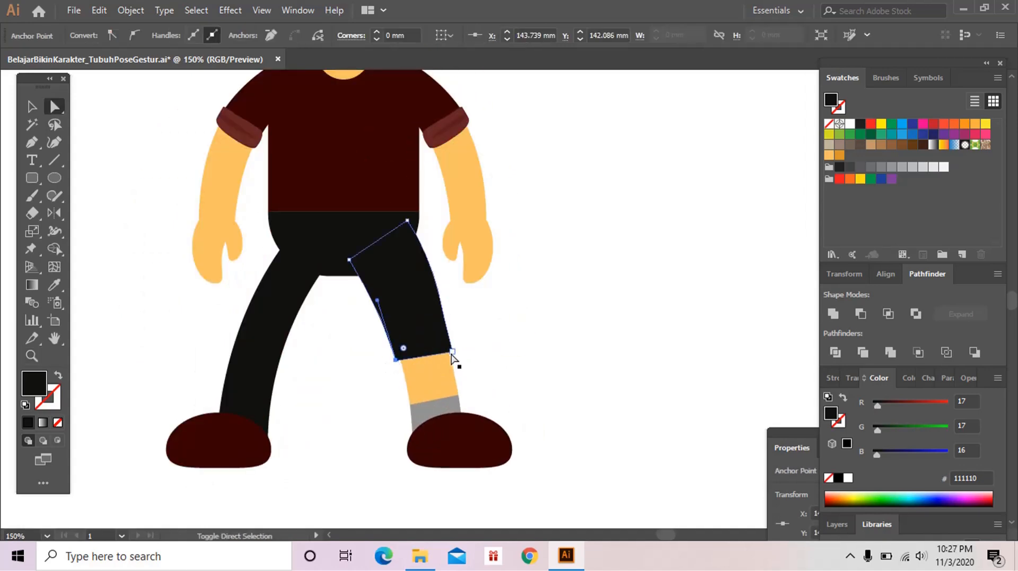
pyautogui.click(466, 326)
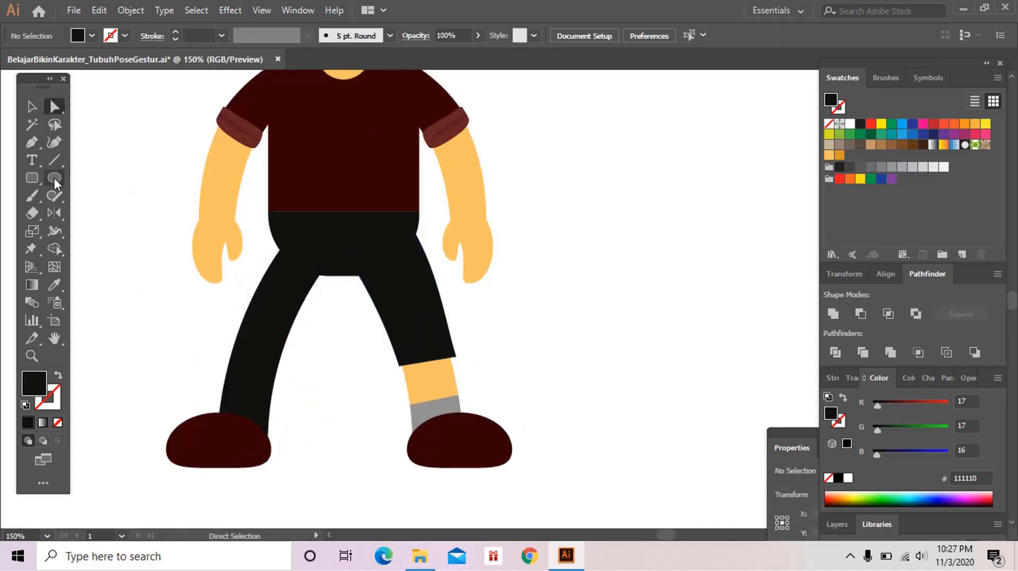
# Step: Draw a tall rounded rectangle as a pocket on the outer side of the shortened trouser leg and tilt it along the edge
pyautogui.click(27, 177)
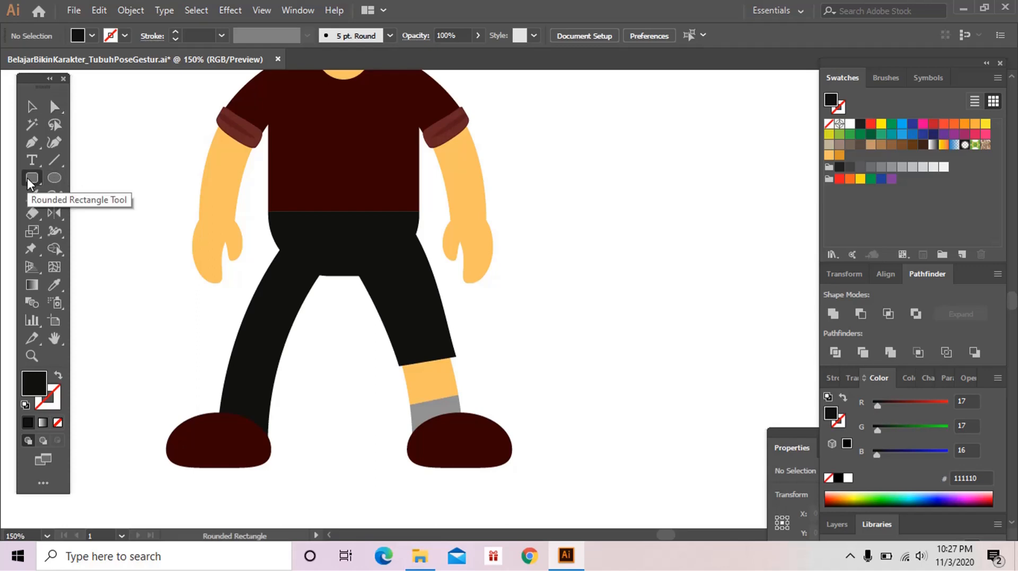
pyautogui.moveTo(426, 292); pyautogui.dragTo(455, 348)
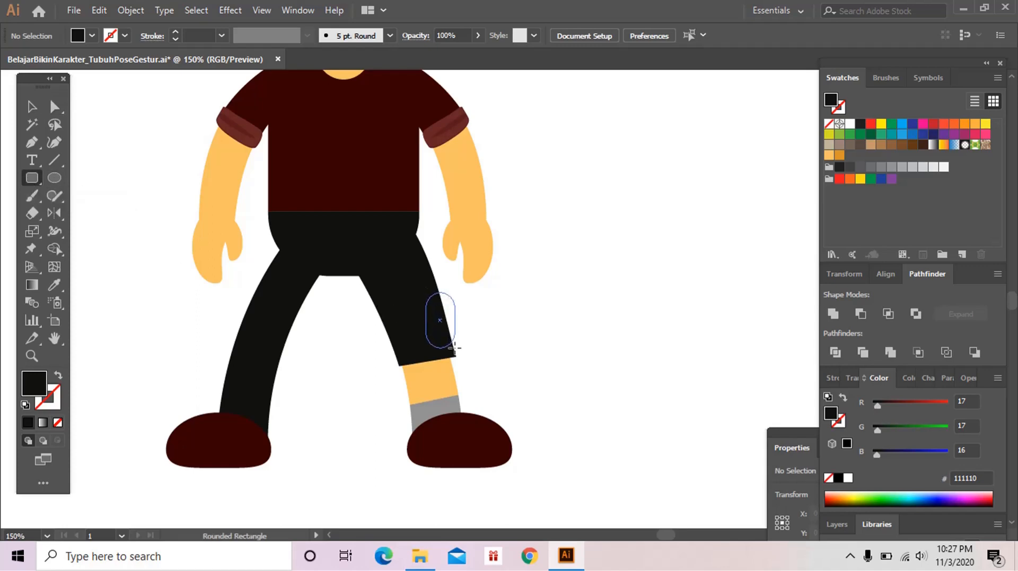
pyautogui.press('v')
pyautogui.moveTo(457, 290); pyautogui.dragTo(444, 314)
pyautogui.click(500, 313)
pyautogui.press('z')
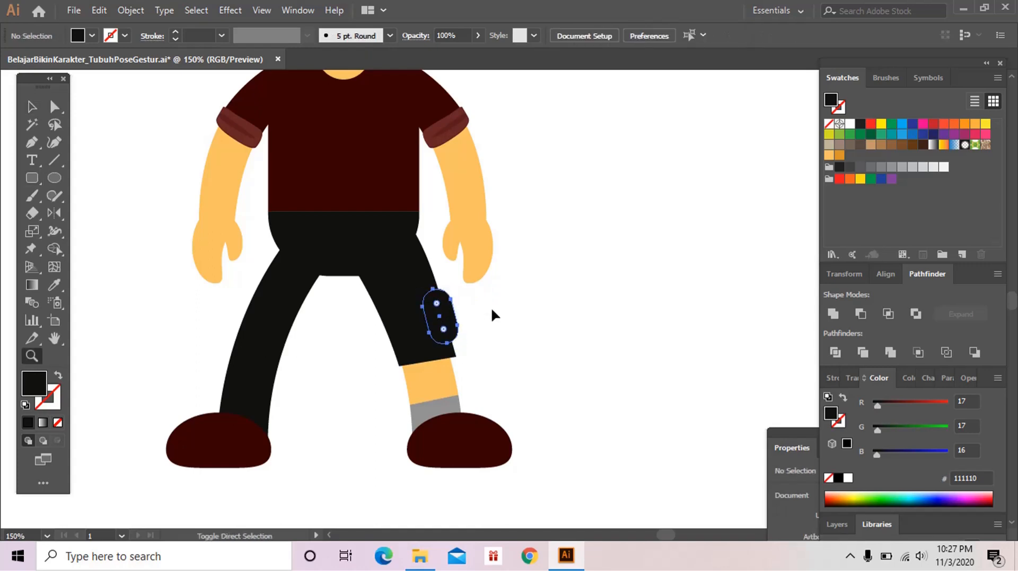
# Step: Try to make a pocket flap by shortening a copy of the pocket shape into a small circle
pyautogui.click(491, 308)
pyautogui.click(475, 315)
pyautogui.press('a')
pyautogui.click(474, 347)
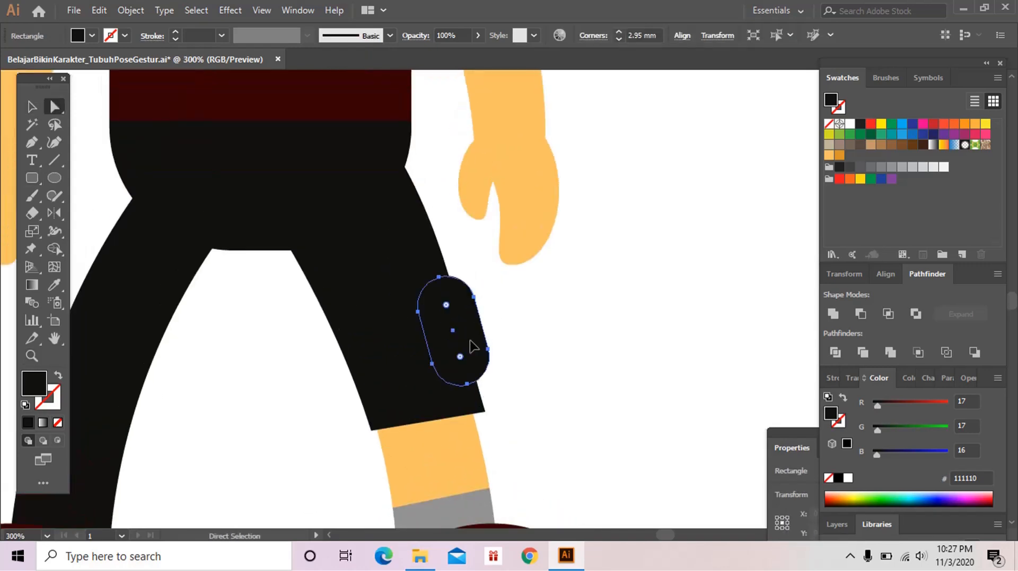
pyautogui.press('v')
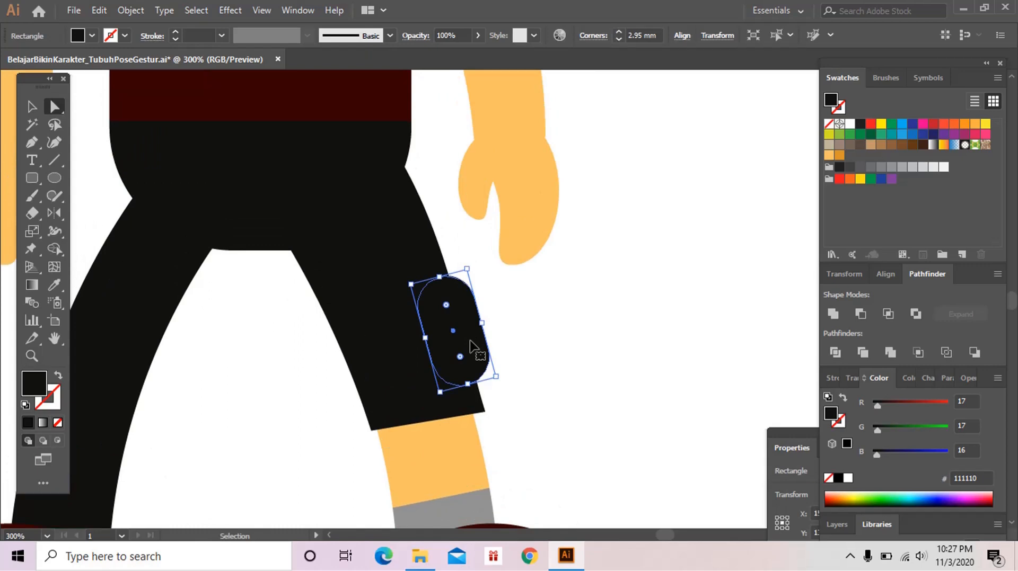
pyautogui.moveTo(470, 387); pyautogui.dragTo(485, 339)
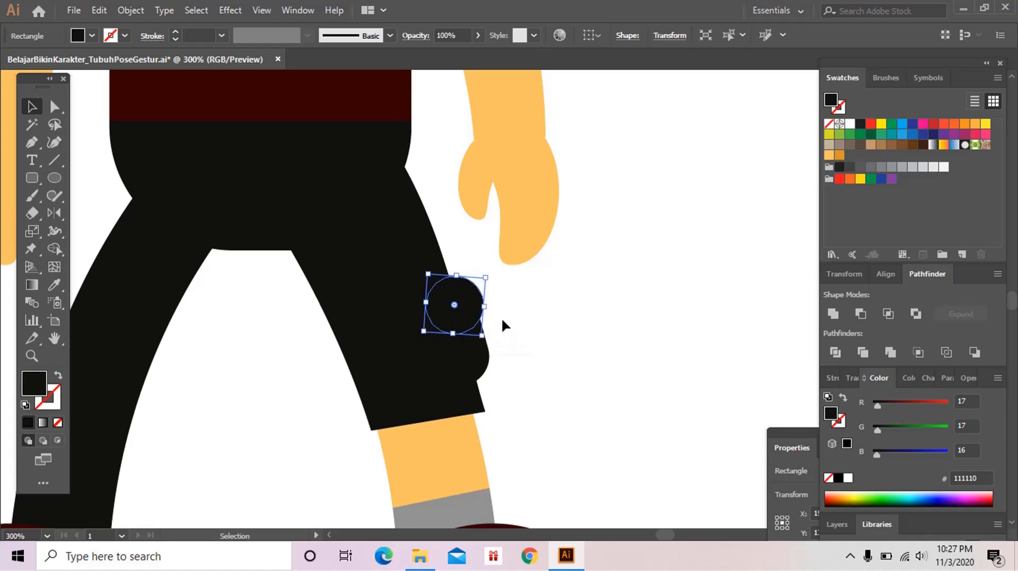
pyautogui.click(501, 317)
pyautogui.press('a')
pyautogui.click(474, 320)
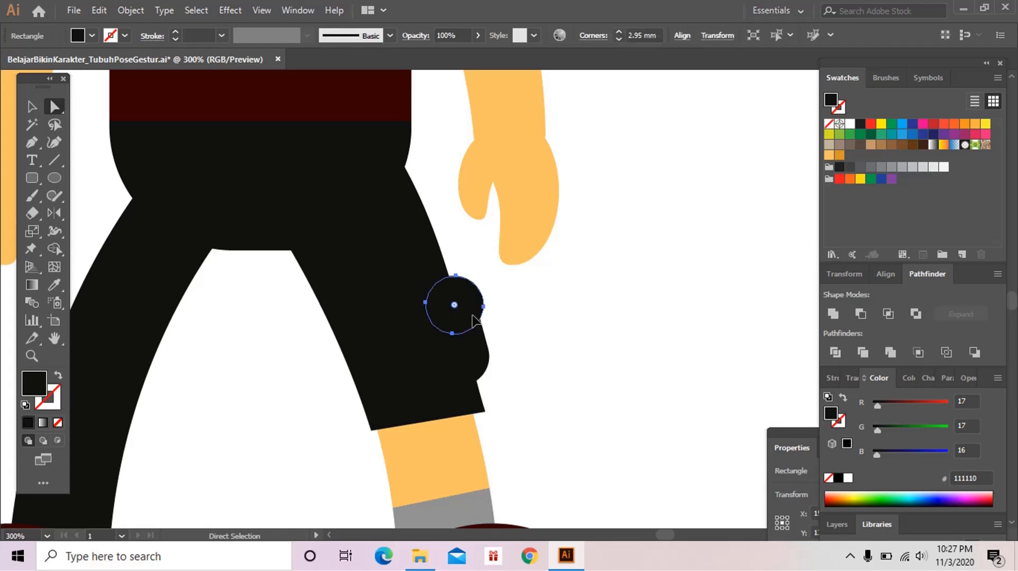
pyautogui.press('v')
pyautogui.hotkey('ctrl', 'shift', 'a')
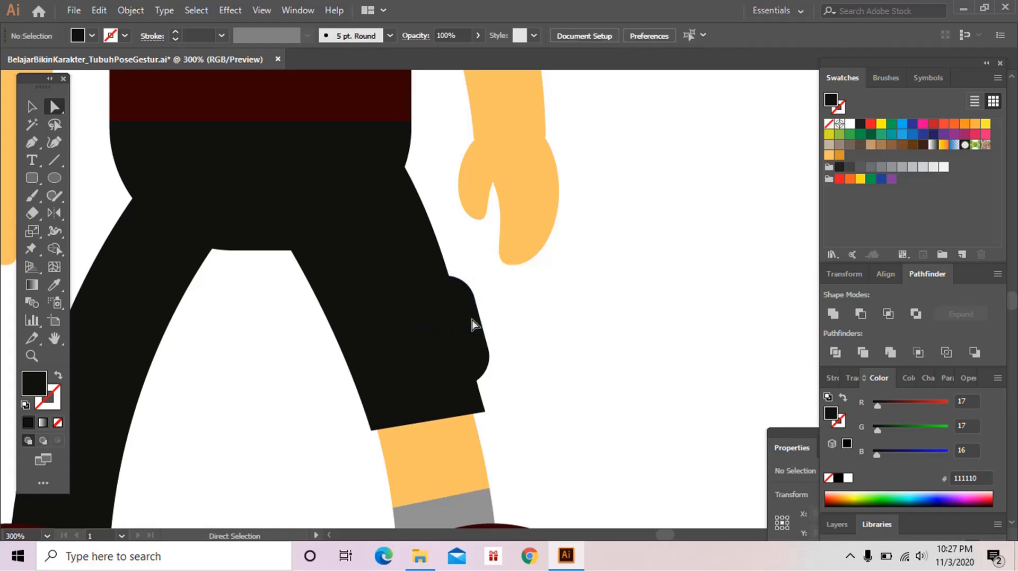
# Step: Draw a closed curved flap across the top of the pocket with the Pen tool, its tip sticking out past the edge
pyautogui.scroll(1, 254, 275)
pyautogui.press('p')
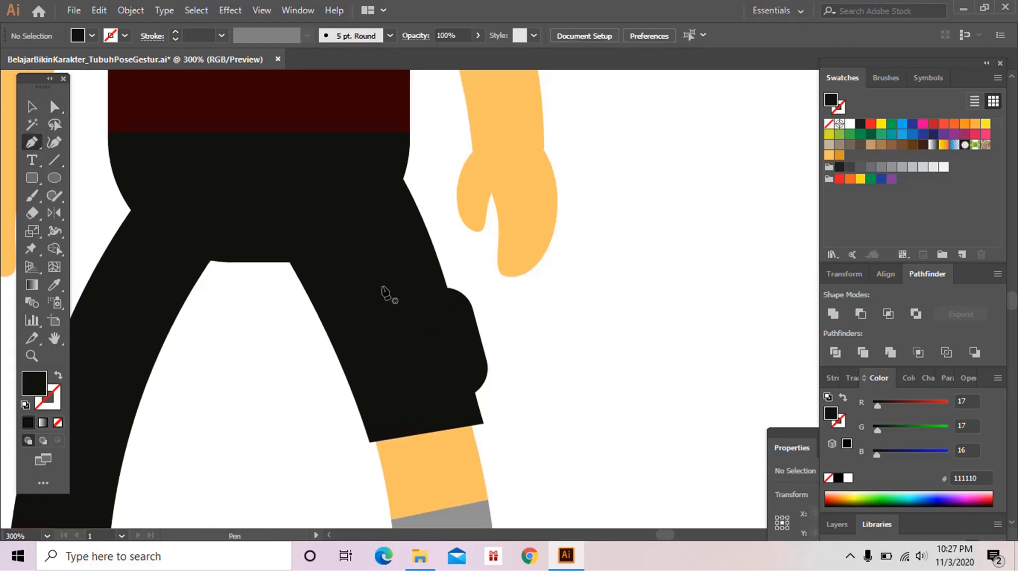
pyautogui.click(432, 307)
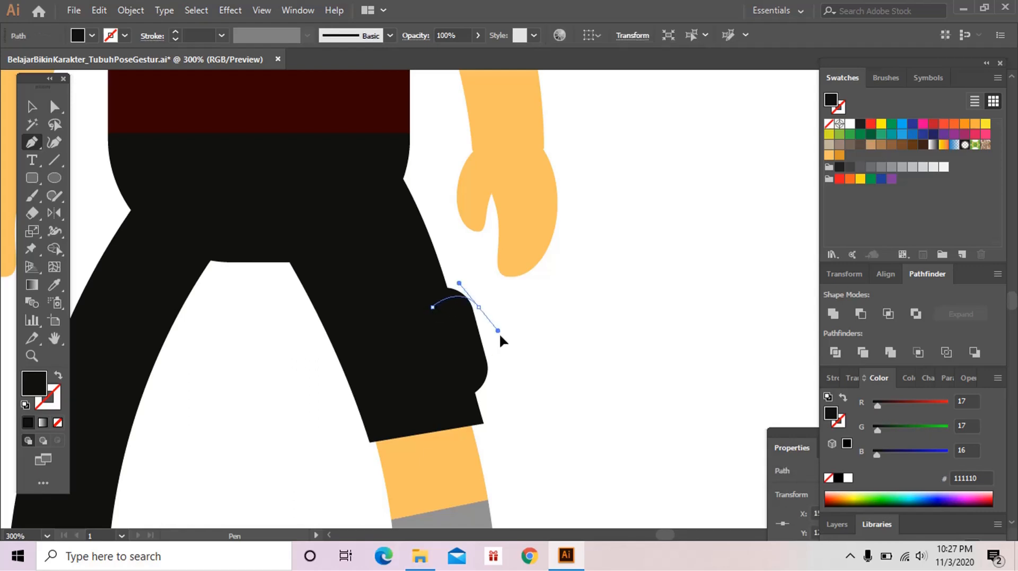
pyautogui.moveTo(500, 335); pyautogui.dragTo(450, 319)
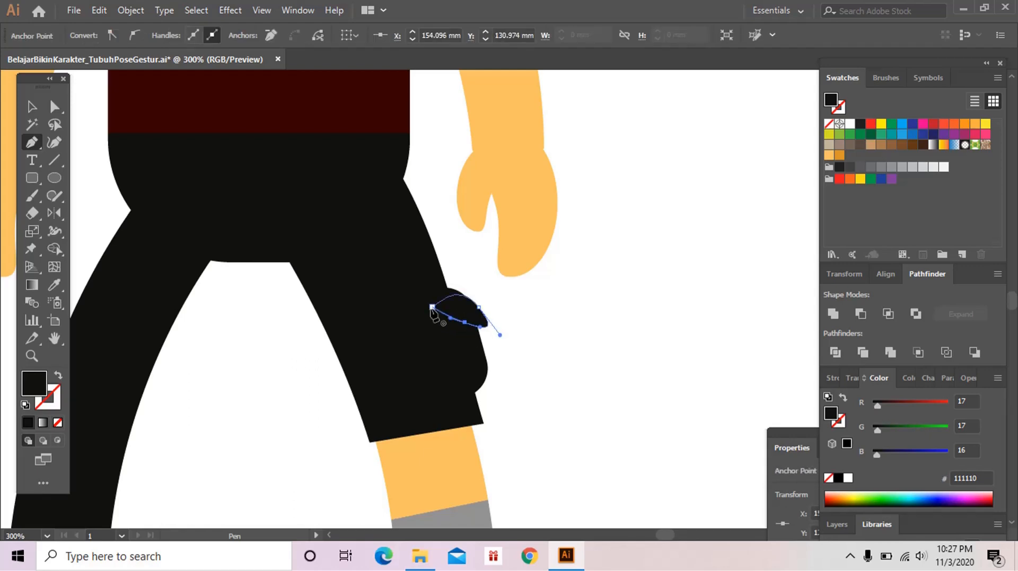
pyautogui.click(433, 307)
pyautogui.keyDown('ctrl'); pyautogui.click(552, 371); pyautogui.keyUp('ctrl')
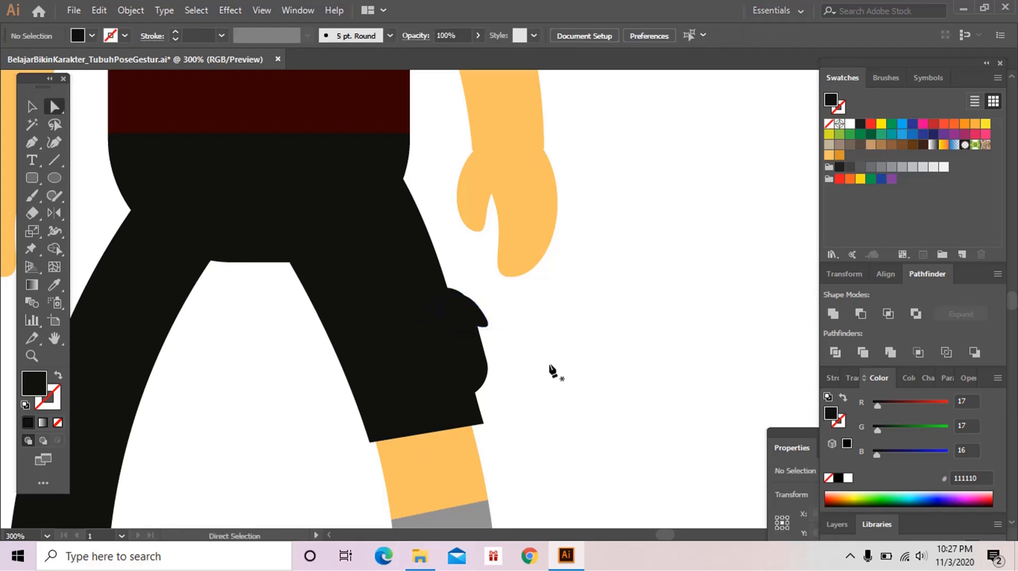
# Step: Set the pocket flap's fill to dark grey 282826
pyautogui.click(469, 321)
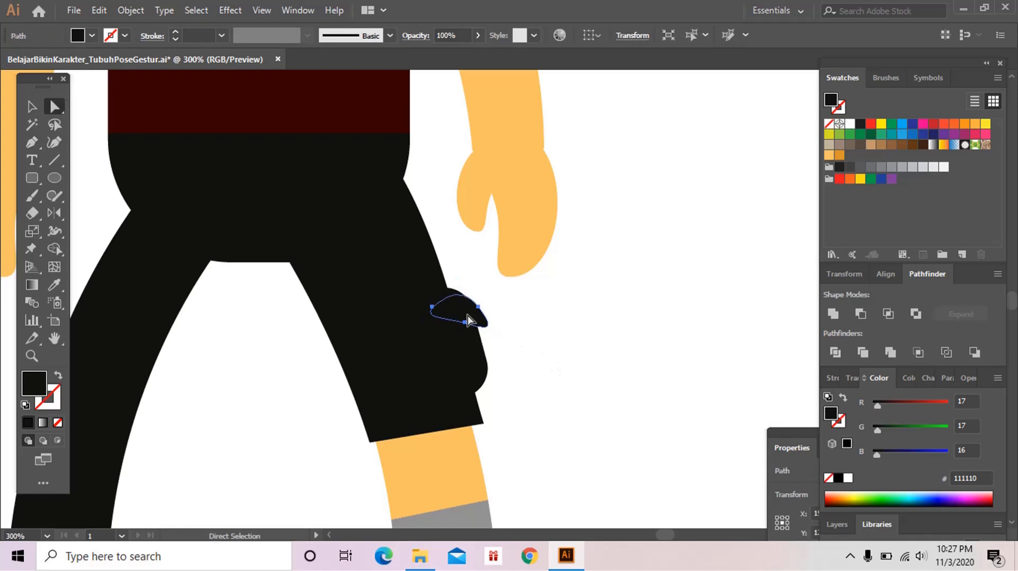
pyautogui.doubleClick(34, 383)
pyautogui.click(658, 401)
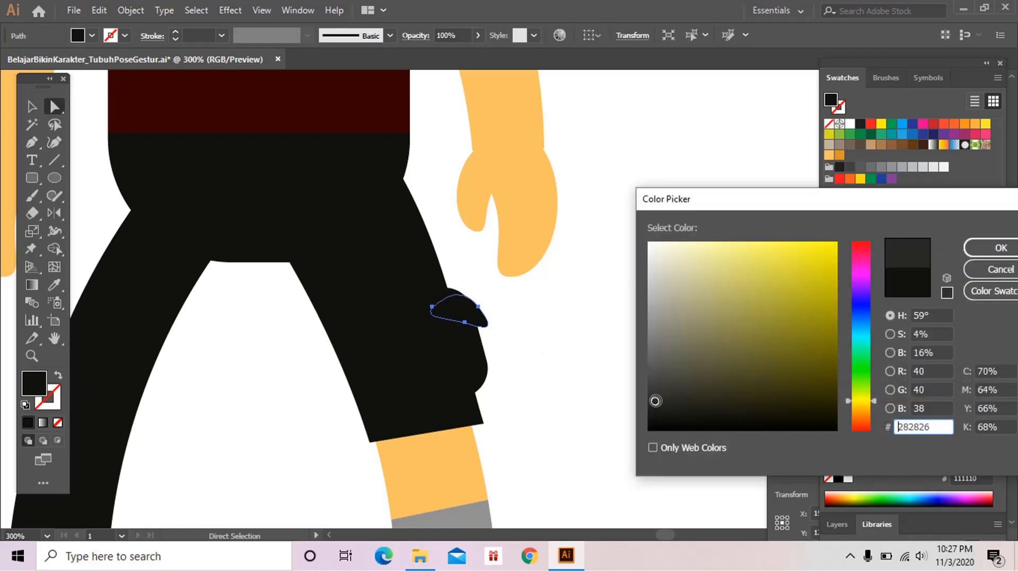
pyautogui.click(990, 247)
pyautogui.click(495, 349)
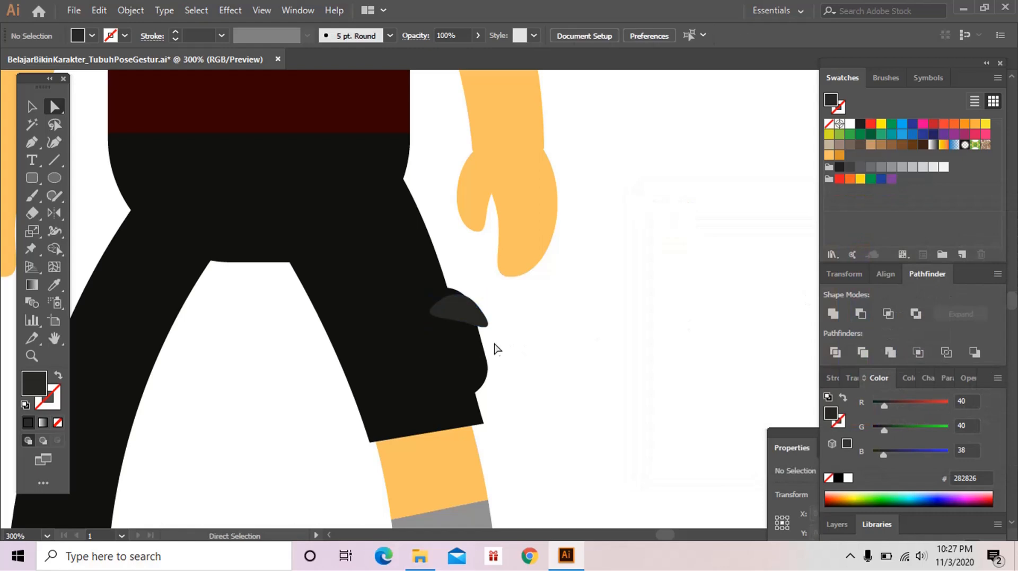
# Step: Draw a small ellipse as a button on the outer end of the pocket flap
pyautogui.click(54, 179)
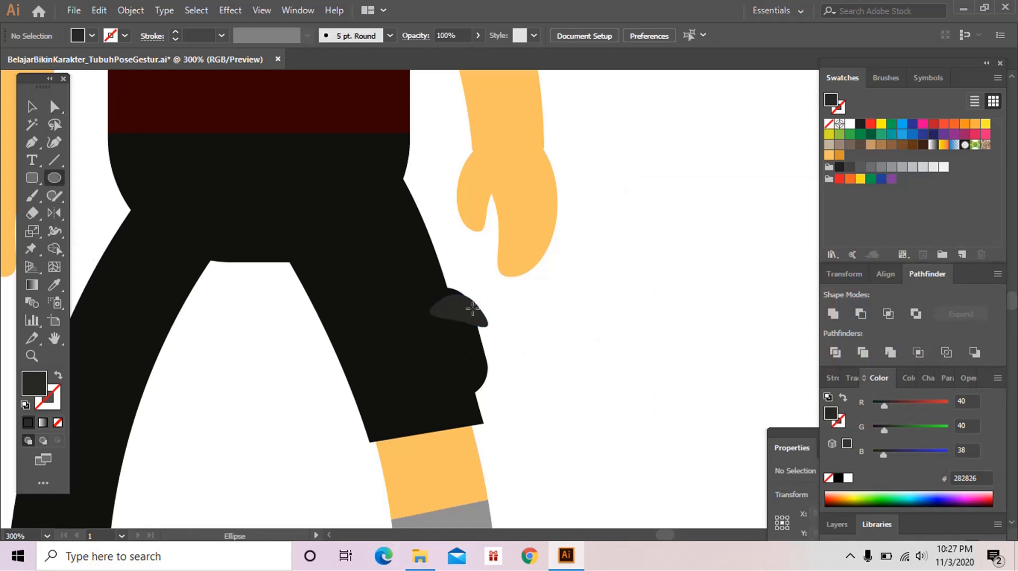
pyautogui.moveTo(487, 322); pyautogui.dragTo(488, 322)
pyautogui.press('v')
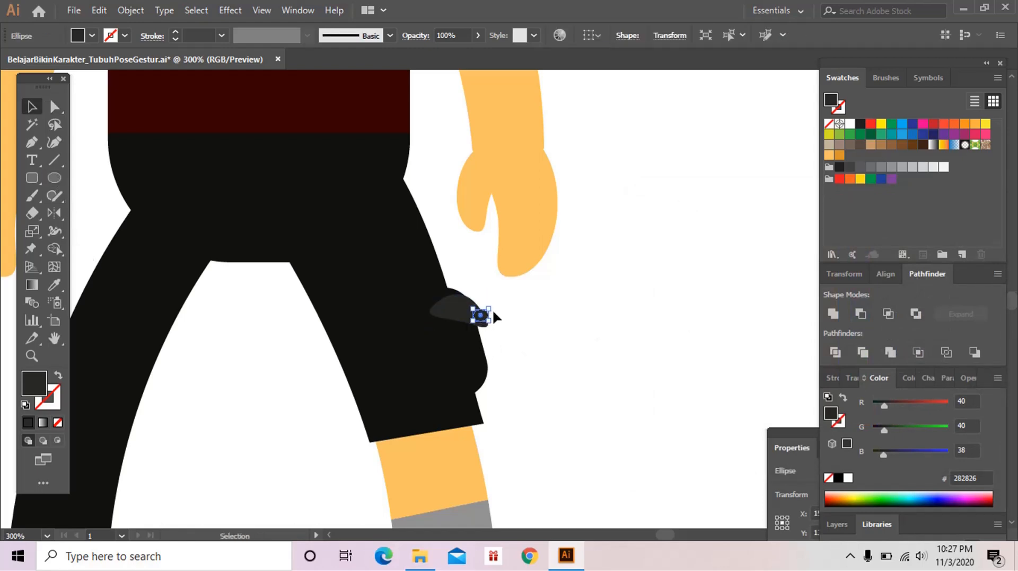
# Step: Set the small ellipse's fill to near-black 070700
pyautogui.press('z')
pyautogui.moveTo(467, 286); pyautogui.dragTo(493, 353)
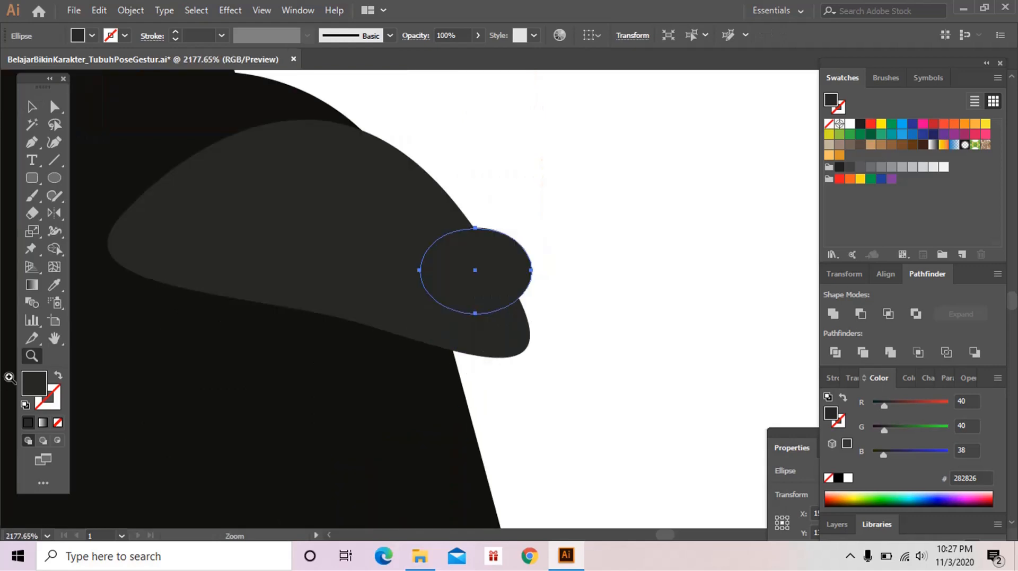
pyautogui.keyDown('alt'); pyautogui.click(459, 287); pyautogui.keyUp('alt')
pyautogui.keyDown('alt'); pyautogui.click(461, 286); pyautogui.keyUp('alt')
pyautogui.keyDown('alt'); pyautogui.click(467, 286); pyautogui.keyUp('alt')
pyautogui.keyDown('alt'); pyautogui.click(473, 287); pyautogui.keyUp('alt')
pyautogui.keyDown('alt'); pyautogui.click(477, 290); pyautogui.keyUp('alt')
pyautogui.keyDown('alt'); pyautogui.click(484, 310); pyautogui.keyUp('alt')
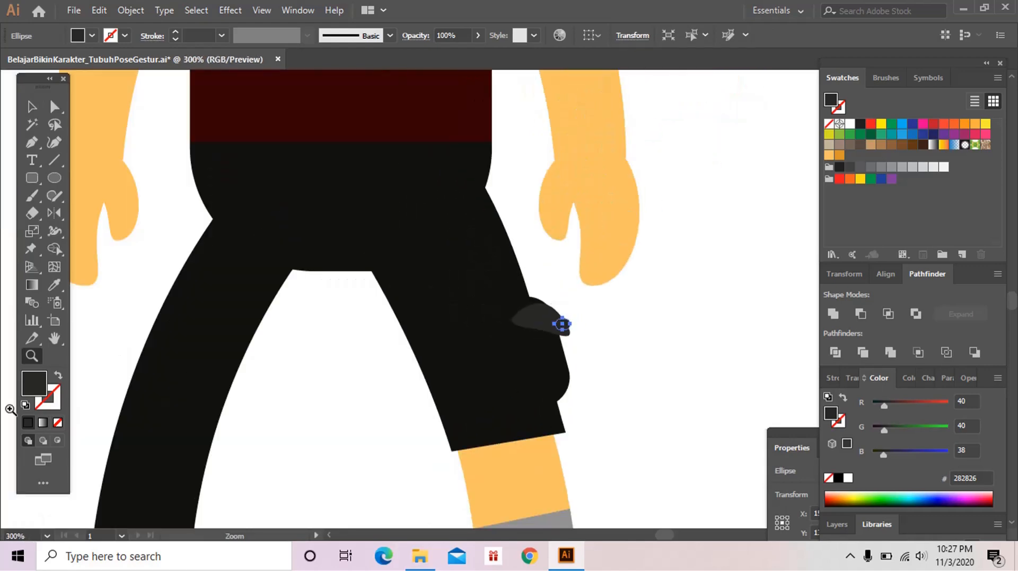
pyautogui.doubleClick(37, 394)
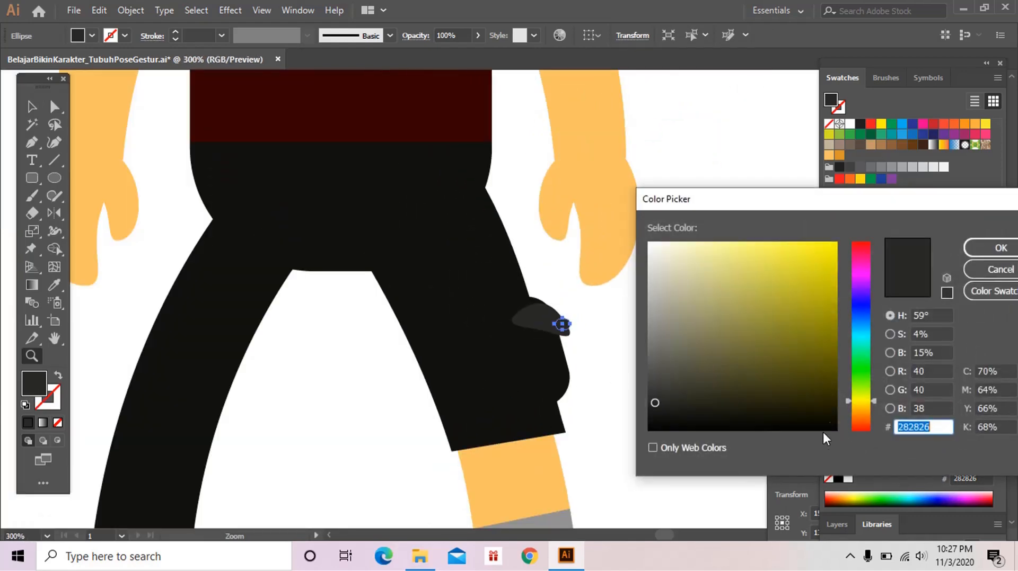
pyautogui.write('070700')
pyautogui.click(989, 247)
pyautogui.hotkey('ctrl', 'shift', 'a')
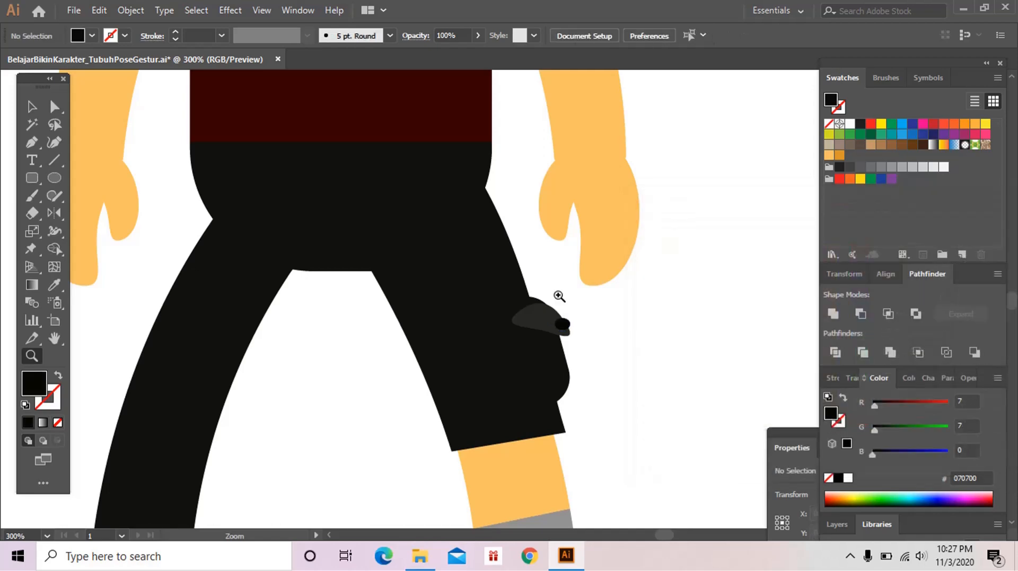
# Step: Stretch the near-black ellipse on the flap upward so it is taller than wide
pyautogui.moveTo(557, 295); pyautogui.dragTo(577, 389)
pyautogui.press('v')
pyautogui.click(483, 259)
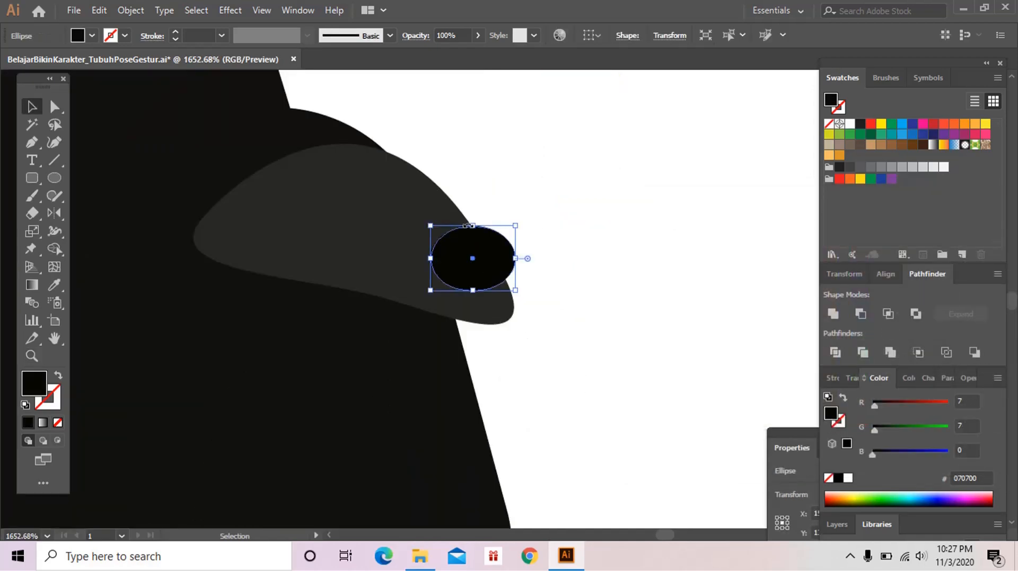
pyautogui.moveTo(474, 225); pyautogui.dragTo(472, 189)
pyautogui.hotkey('ctrl', 'shift', 'a')
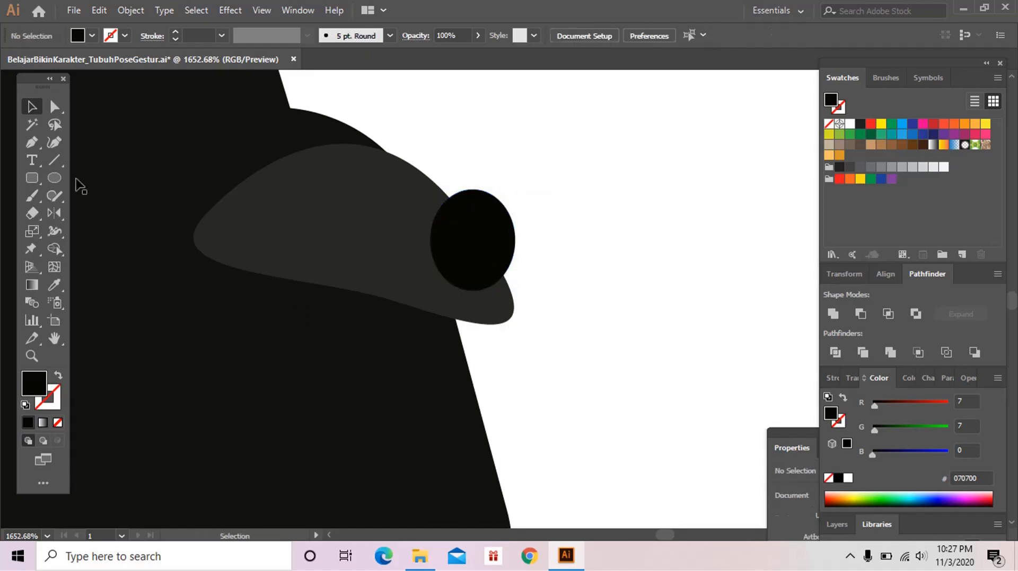
# Step: Draw two narrow vertical rounded slots on the button, one above the other, filled with the pocket flap's dark grey 282826
pyautogui.click(56, 179)
pyautogui.click(33, 178)
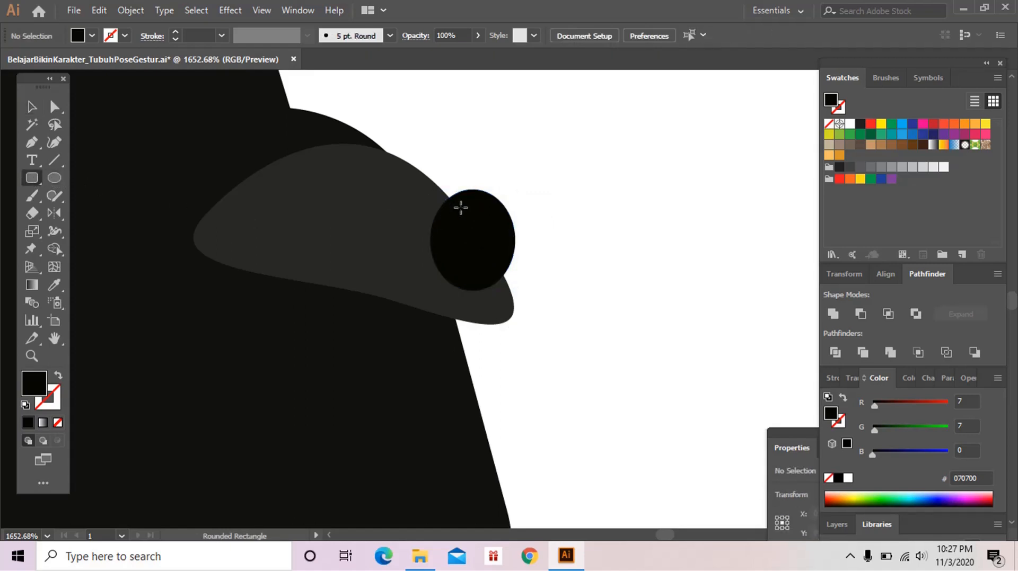
pyautogui.moveTo(477, 244)
pyautogui.mouseDown()
pyautogui.moveTo(472, 208)
pyautogui.moveTo(475, 262)
pyautogui.mouseUp()
pyautogui.press('i')
pyautogui.click(367, 246)
pyautogui.hotkey('ctrl', 'shift', 'a')
pyautogui.press('v')
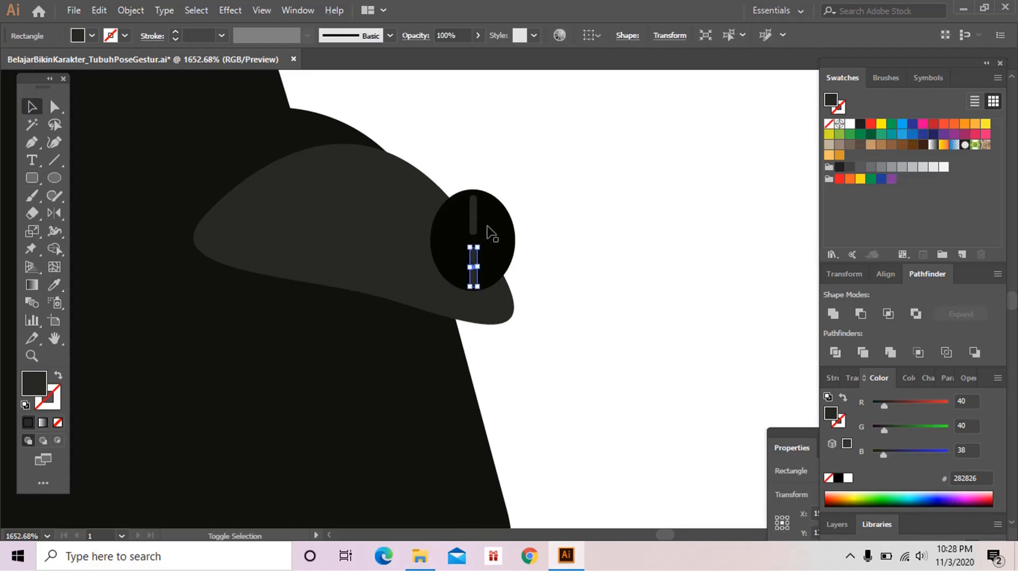
# Step: Group the near-black button ellipse with its two slots
pyautogui.keyDown('shift'); pyautogui.click(504, 229); pyautogui.keyUp('shift')
pyautogui.hotkey('ctrl', 'g')
pyautogui.hotkey('ctrl', 'z')
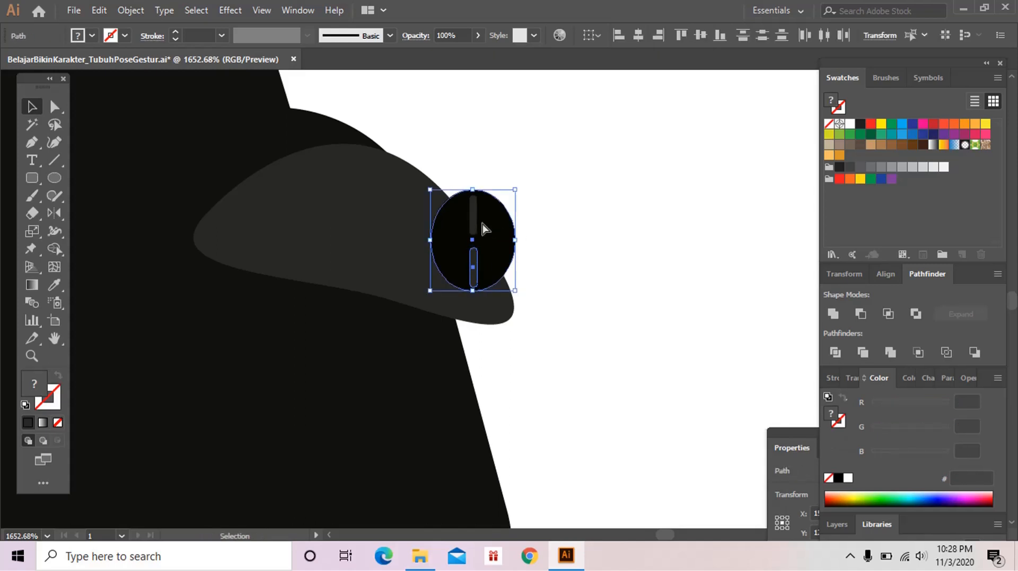
pyautogui.keyDown('shift'); pyautogui.click(474, 218); pyautogui.keyUp('shift')
pyautogui.hotkey('ctrl', 'g')
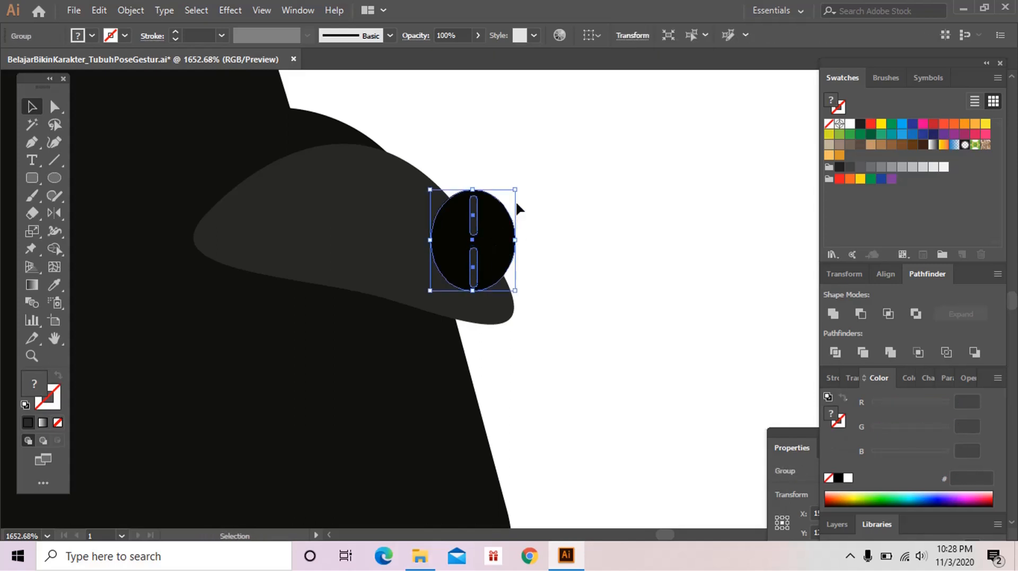
# Step: Rotate the button group so it follows the flap's slanted outer edge and shift it inward onto the flap
pyautogui.moveTo(522, 197); pyautogui.dragTo(351, 277)
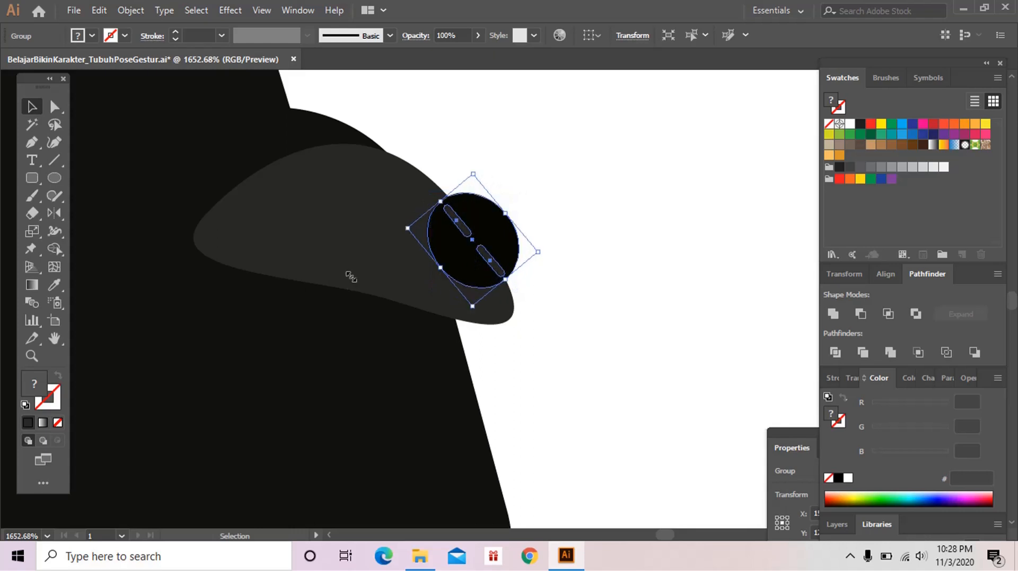
pyautogui.moveTo(451, 256); pyautogui.dragTo(423, 271)
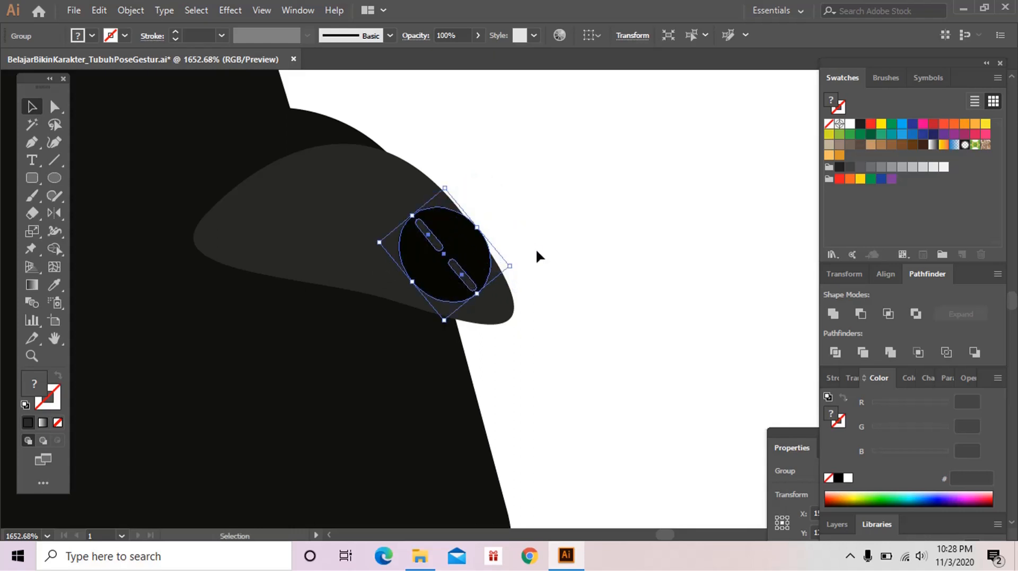
pyautogui.press('z')
pyautogui.keyDown('alt'); pyautogui.click(535, 254); pyautogui.keyUp('alt')
pyautogui.keyDown('alt'); pyautogui.click(535, 254); pyautogui.keyUp('alt')
pyautogui.keyDown('alt'); pyautogui.click(529, 265); pyautogui.keyUp('alt')
pyautogui.keyDown('alt'); pyautogui.click(524, 274); pyautogui.keyUp('alt')
pyautogui.keyDown('alt'); pyautogui.click(525, 281); pyautogui.keyUp('alt')
pyautogui.keyDown('alt'); pyautogui.click(524, 292); pyautogui.keyUp('alt')
pyautogui.keyDown('alt'); pyautogui.click(524, 294); pyautogui.keyUp('alt')
pyautogui.hotkey('ctrl', 'shift', 'a')
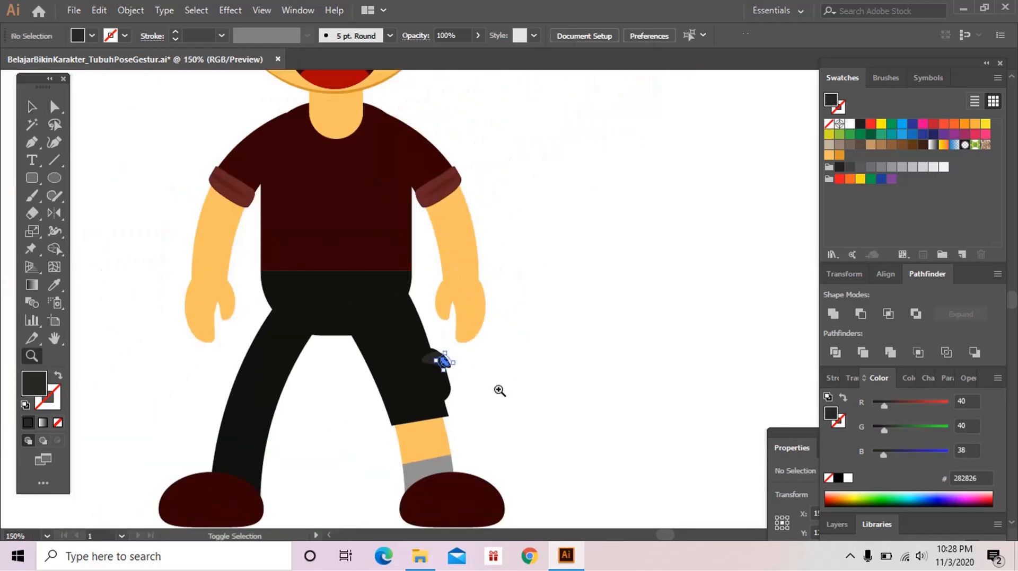
# Step: Set the fill of the rounded pocket body to dark grey 1E1E1D
pyautogui.keyDown('alt'); pyautogui.click(499, 388); pyautogui.keyUp('alt')
pyautogui.scroll(2, 490, 386)
pyautogui.click(470, 379)
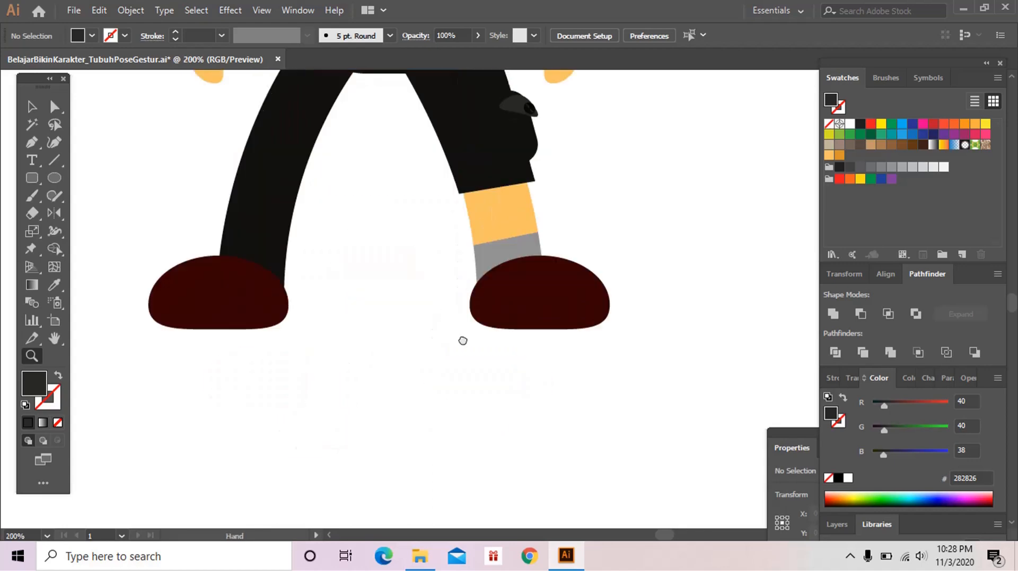
pyautogui.moveTo(447, 381); pyautogui.dragTo(433, 402)
pyautogui.press('a')
pyautogui.click(436, 361)
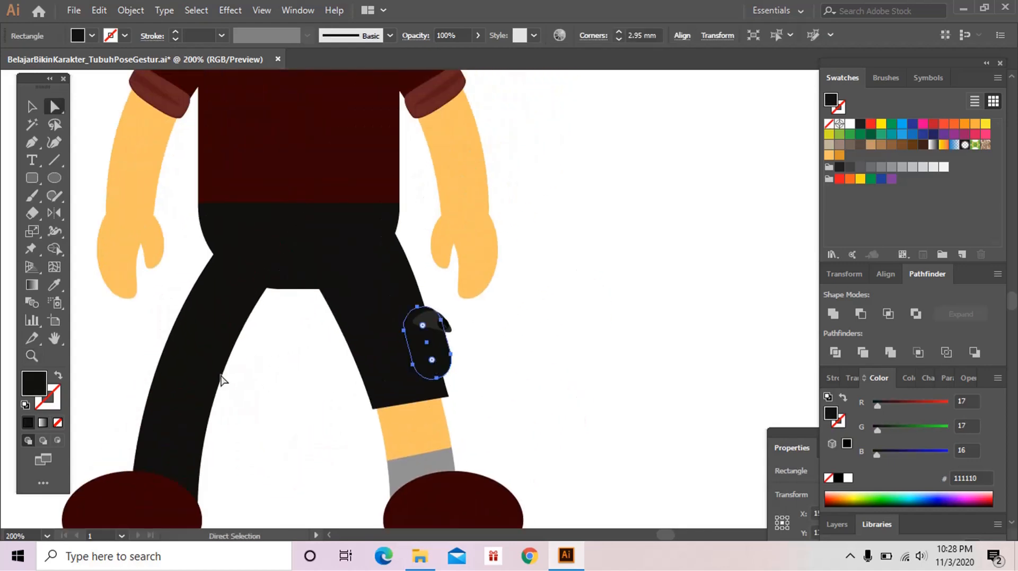
pyautogui.doubleClick(43, 386)
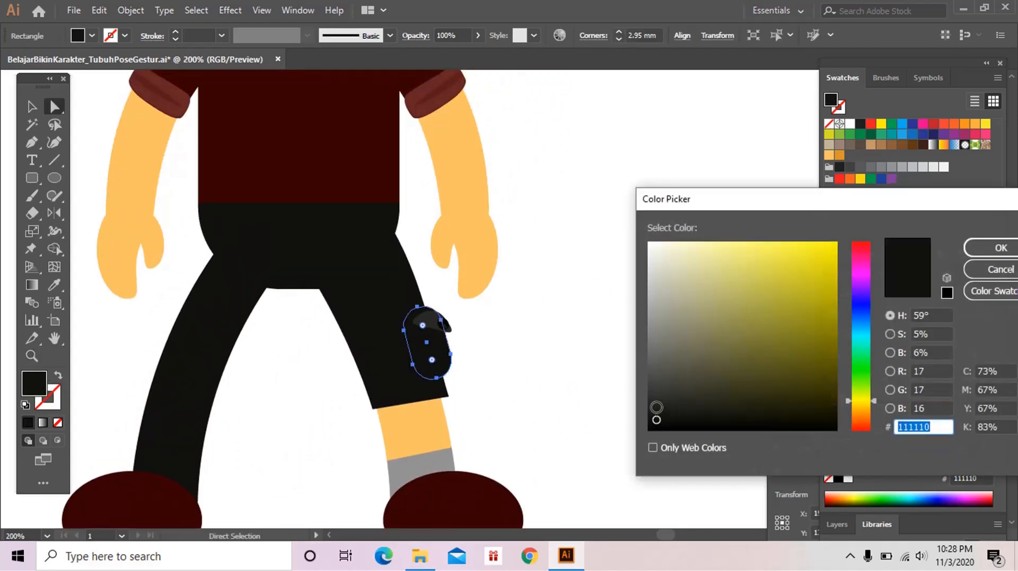
pyautogui.write('1E1E1D')
pyautogui.click(986, 249)
pyautogui.click(494, 368)
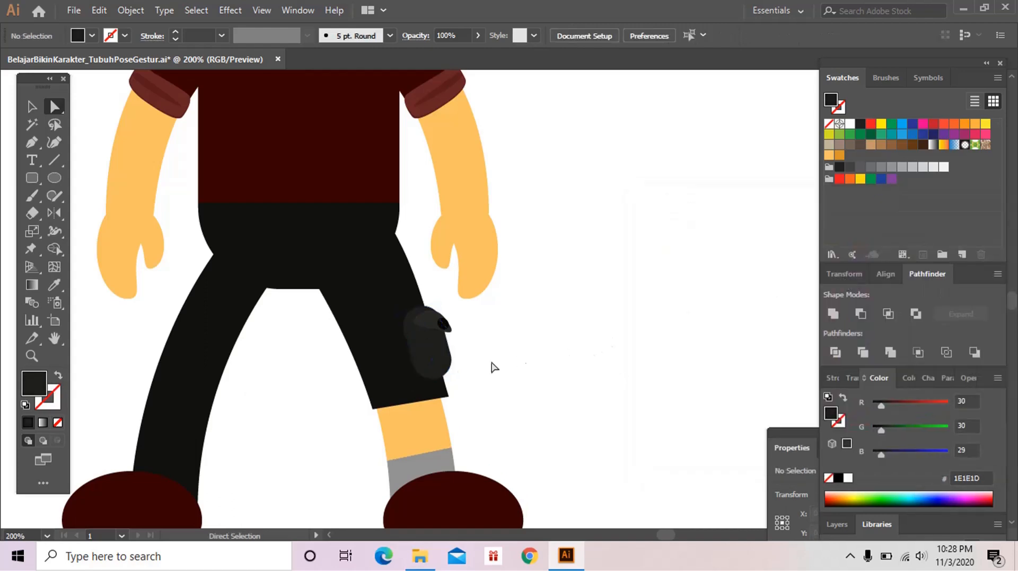
# Step: Duplicate the pocket body in place and shrink the copy slightly from its lower inner corner
pyautogui.press('z')
pyautogui.keyDown('alt'); pyautogui.click(482, 361); pyautogui.keyUp('alt')
pyautogui.moveTo(546, 303); pyautogui.dragTo(538, 355)
pyautogui.moveTo(394, 278); pyautogui.dragTo(467, 361)
pyautogui.moveTo(428, 342); pyautogui.dragTo(369, 302)
pyautogui.press('a')
pyautogui.click(532, 452)
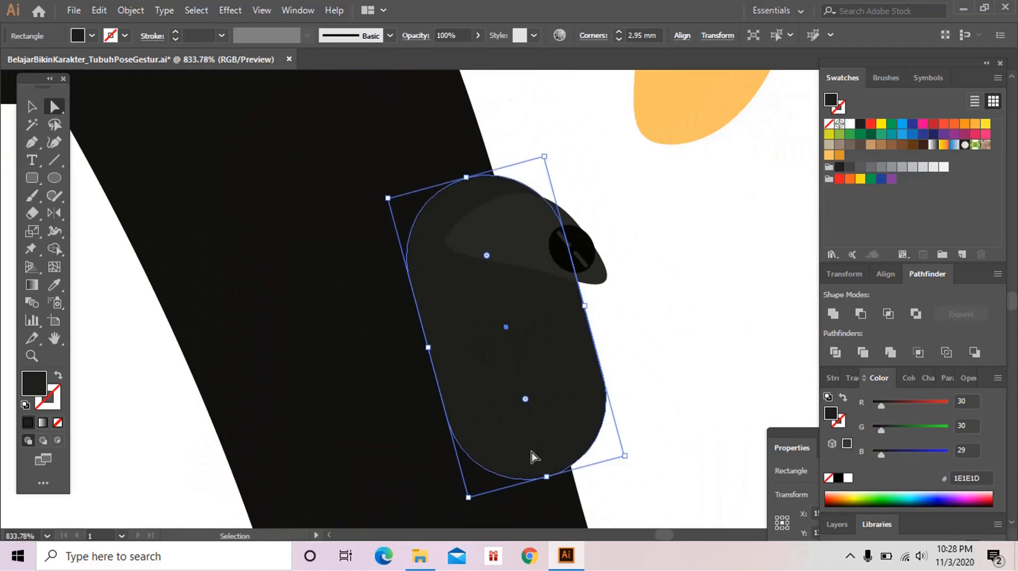
pyautogui.press('v')
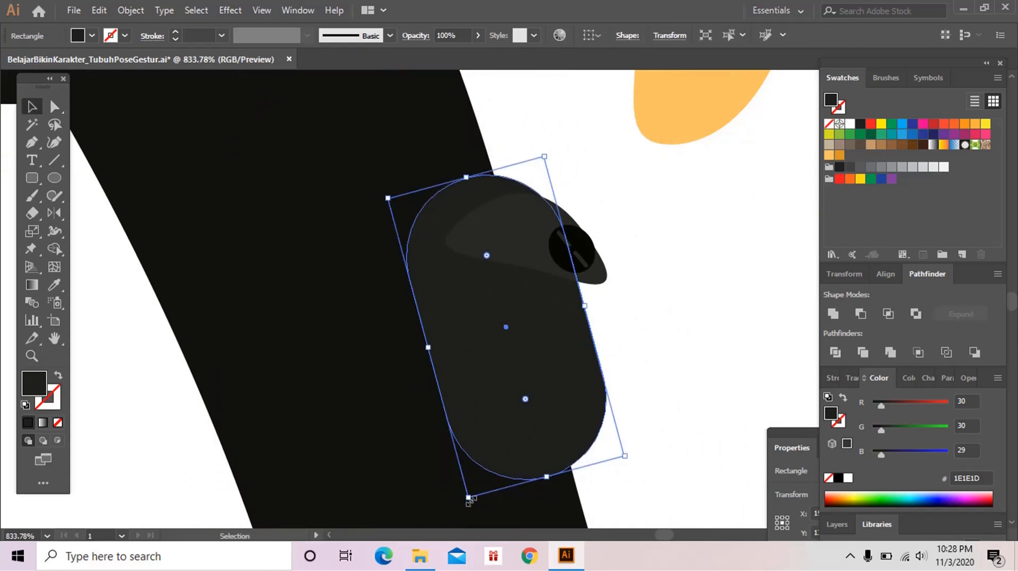
pyautogui.moveTo(469, 499); pyautogui.dragTo(482, 481)
pyautogui.press('a')
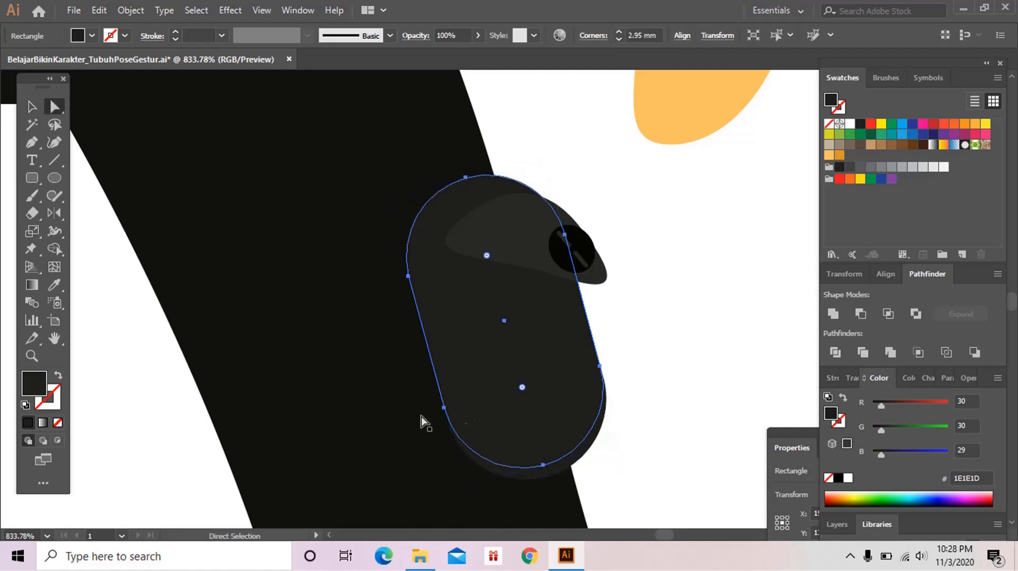
# Step: Fill the smaller pocket copy with the trousers' near-black colour 111110
pyautogui.press('i')
pyautogui.click(386, 419)
pyautogui.keyDown('ctrl'); pyautogui.click(643, 361); pyautogui.keyUp('ctrl')
# Step: Stretch the front pocket shape a little toward the inner side of the leg
pyautogui.press('z')
pyautogui.keyDown('alt'); pyautogui.click(636, 362); pyautogui.keyUp('alt')
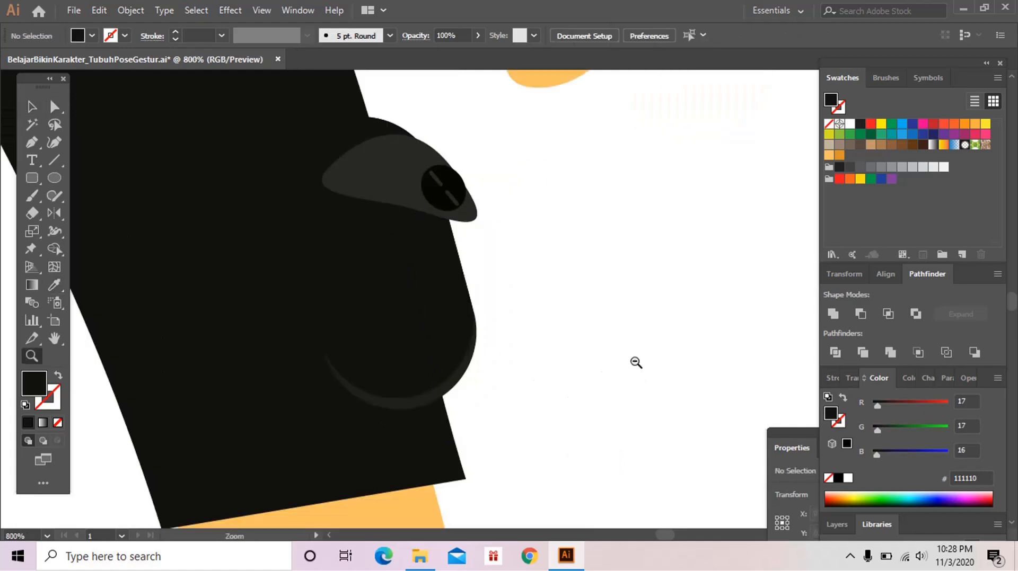
pyautogui.keyDown('alt'); pyautogui.click(635, 363); pyautogui.keyUp('alt')
pyautogui.keyDown('alt'); pyautogui.click(486, 300); pyautogui.keyUp('alt')
pyautogui.press('v')
pyautogui.click(339, 301)
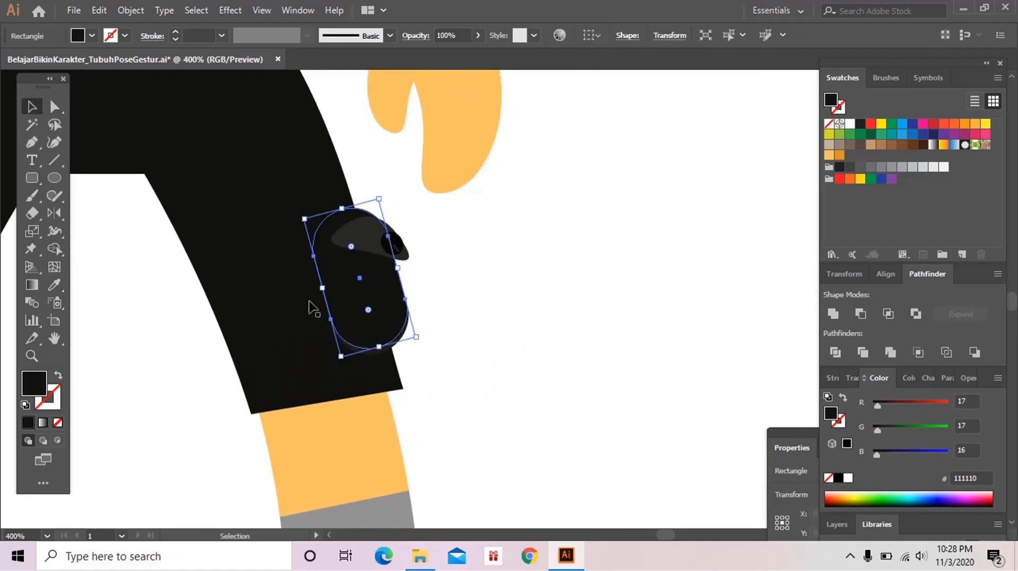
pyautogui.moveTo(323, 288); pyautogui.dragTo(306, 294)
pyautogui.keyDown('ctrl'); pyautogui.click(473, 317); pyautogui.keyUp('ctrl')
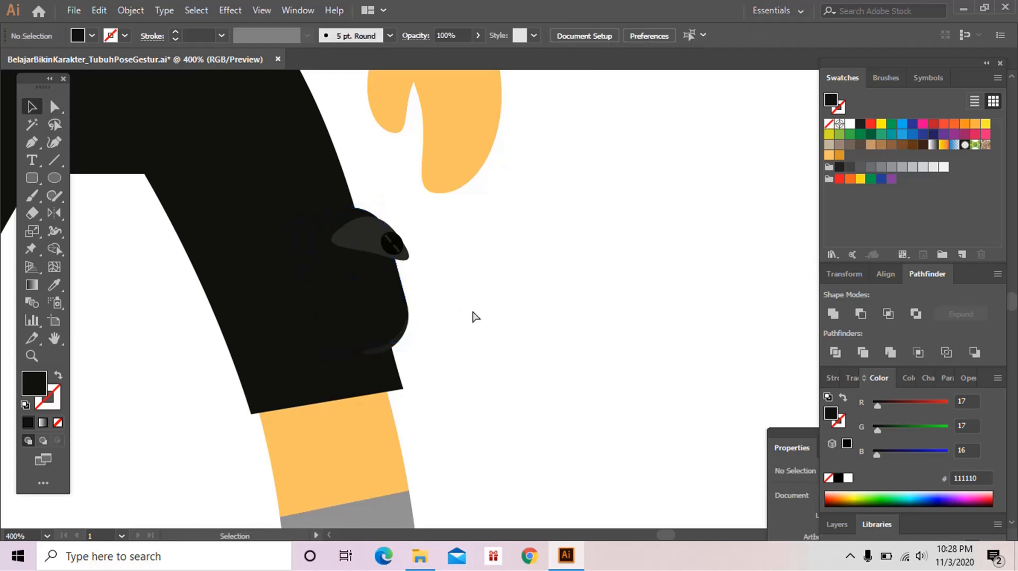
# Step: Shade the pocket flap's lower edge with a duplicate flap shape behind it, filled with 1C1C1A
pyautogui.press('z')
pyautogui.keyDown('alt'); pyautogui.click(473, 311); pyautogui.keyUp('alt')
pyautogui.keyDown('alt'); pyautogui.click(472, 311); pyautogui.keyUp('alt')
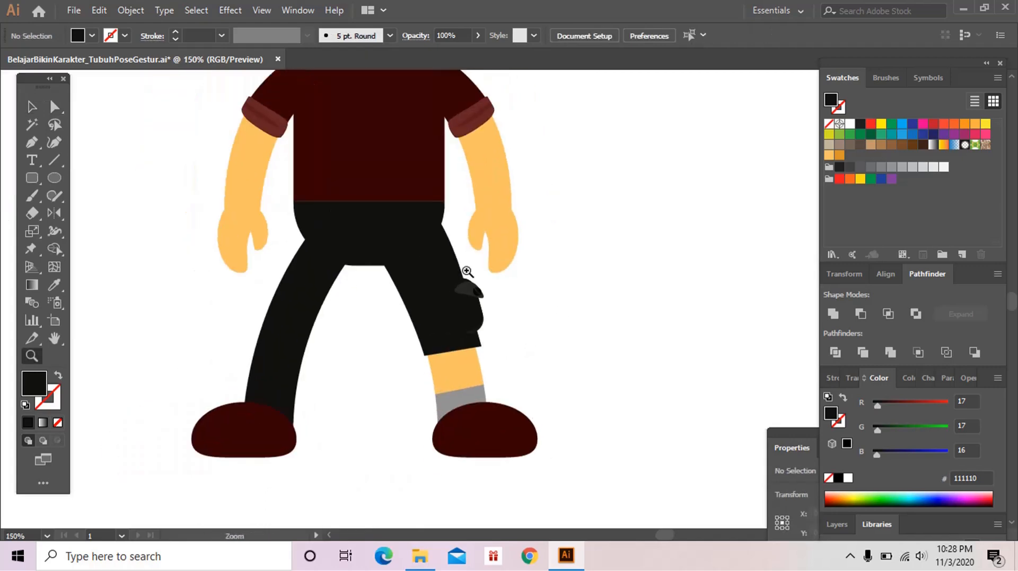
pyautogui.moveTo(448, 245); pyautogui.dragTo(494, 343)
pyautogui.press('a')
pyautogui.click(498, 304)
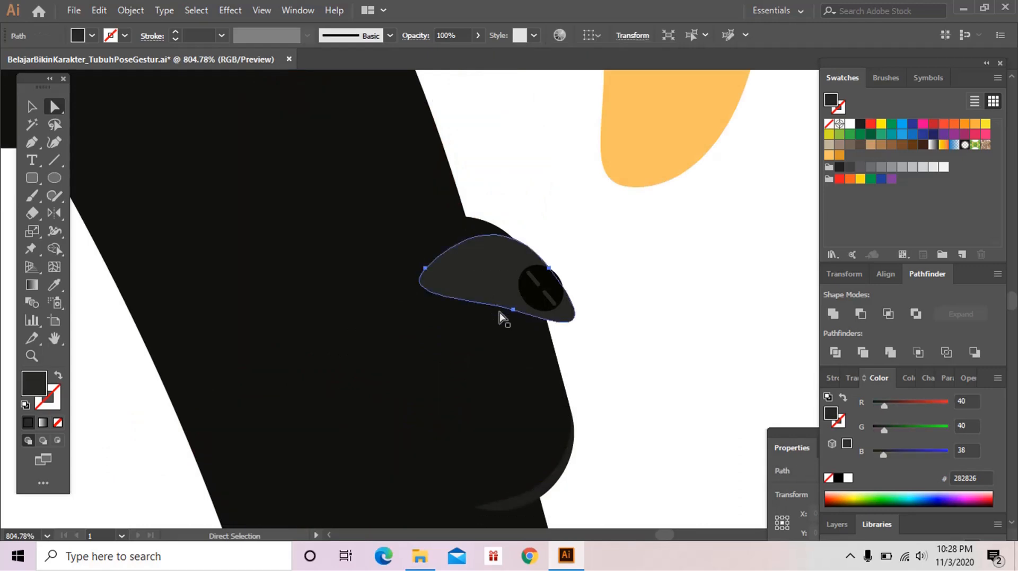
pyautogui.click(425, 269)
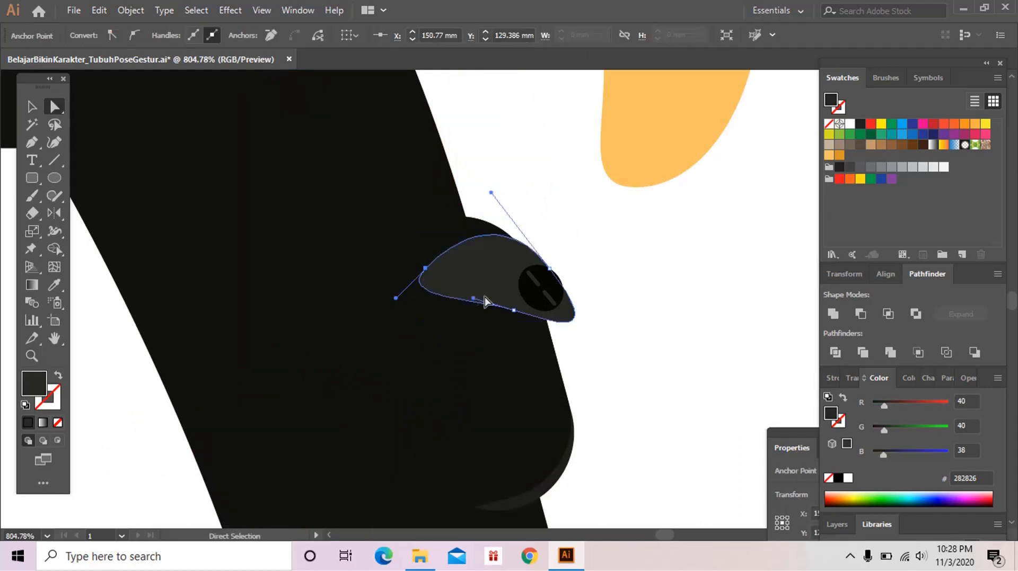
pyautogui.click(513, 310)
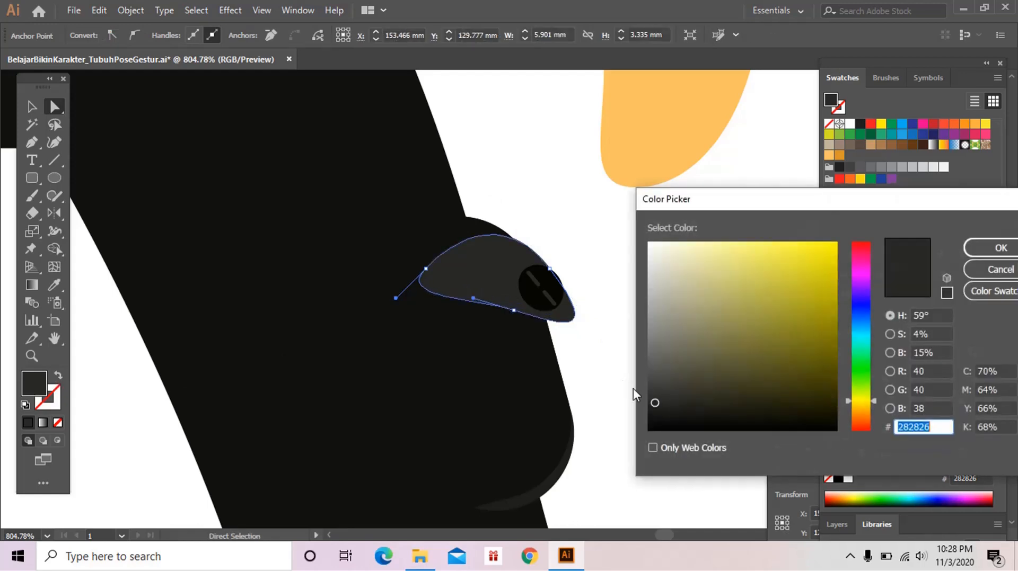
pyautogui.write('1C1C1A')
pyautogui.click(1001, 247)
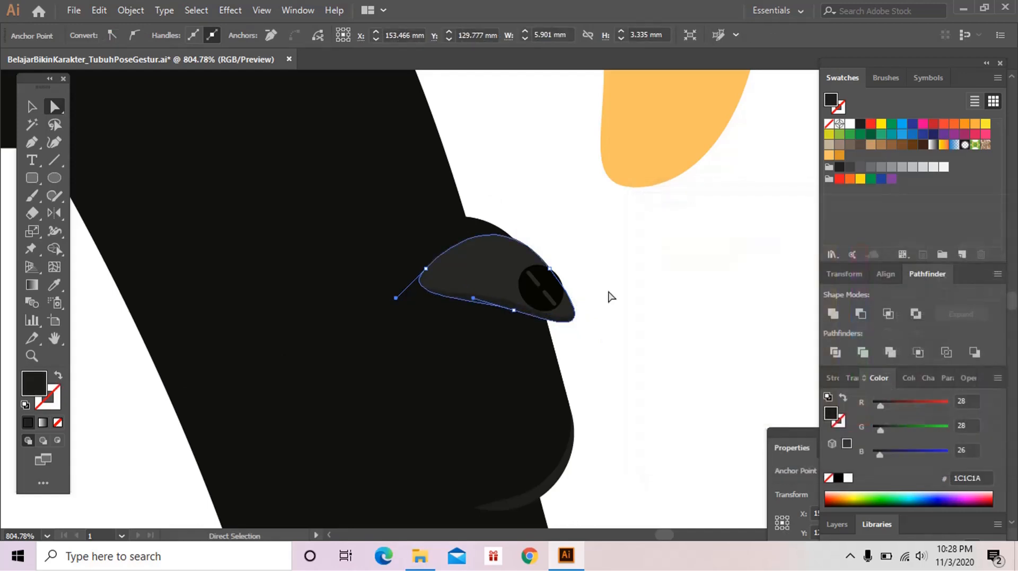
pyautogui.click(582, 323)
# Step: Group all parts of the finished leg, including the trouser leg, pocket, skin, sock and shoe
pyautogui.press('z')
pyautogui.keyDown('alt'); pyautogui.click(570, 299); pyautogui.keyUp('alt')
pyautogui.keyDown('alt'); pyautogui.click(570, 298); pyautogui.keyUp('alt')
pyautogui.keyDown('alt'); pyautogui.click(570, 298); pyautogui.keyUp('alt')
pyautogui.keyDown('alt'); pyautogui.click(570, 299); pyautogui.keyUp('alt')
pyautogui.keyDown('alt'); pyautogui.click(551, 300); pyautogui.keyUp('alt')
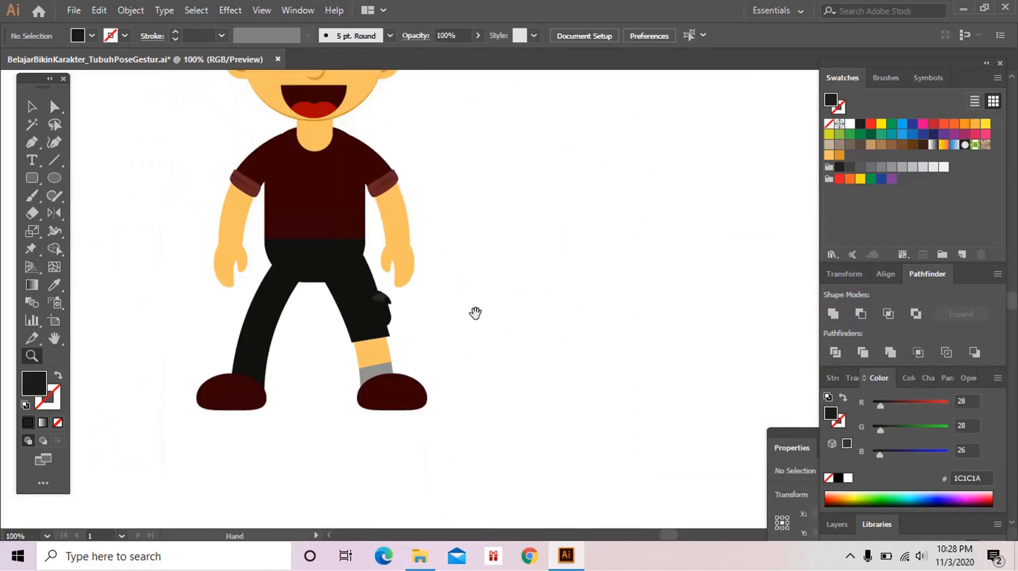
pyautogui.moveTo(475, 313); pyautogui.dragTo(523, 338)
pyautogui.press('v')
pyautogui.moveTo(370, 461); pyautogui.dragTo(474, 342)
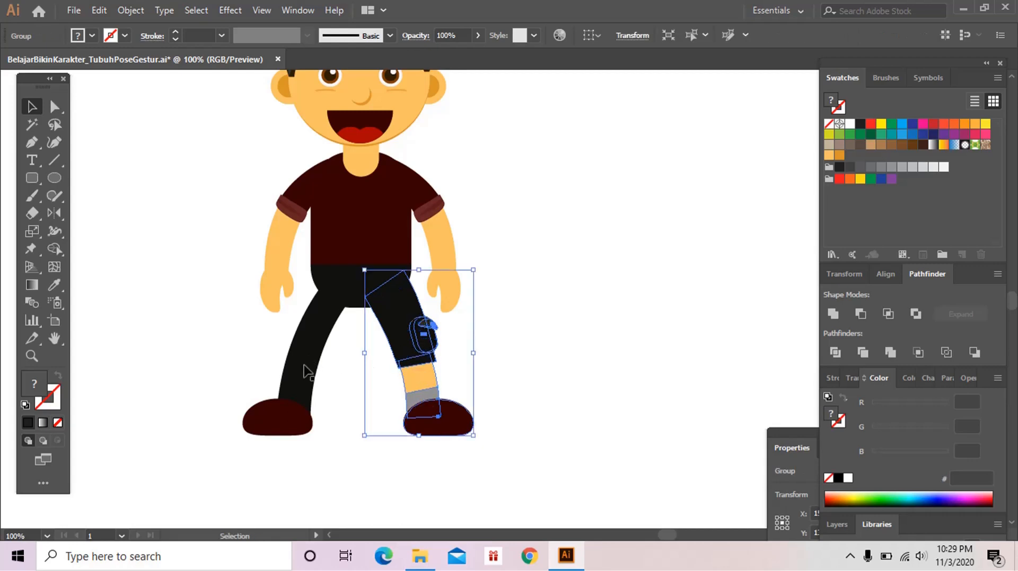
# Step: Delete the plain leg with its shoe and put a copy of the finished leg, reflected across the vertical axis, in its place
pyautogui.moveTo(298, 423); pyautogui.dragTo(300, 437)
pyautogui.press('Delete')
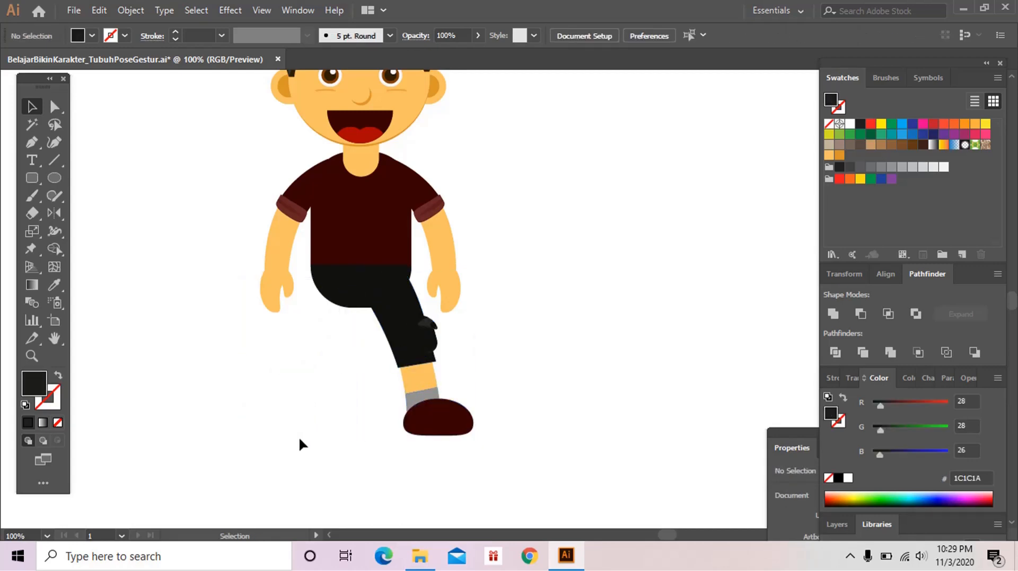
pyautogui.moveTo(381, 456); pyautogui.dragTo(358, 349)
pyautogui.doubleClick(55, 214)
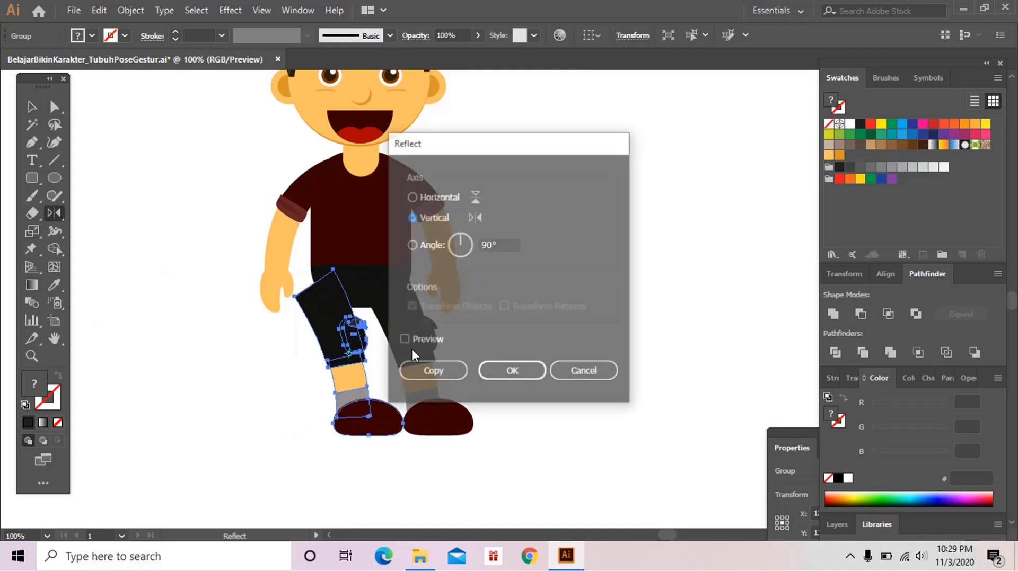
pyautogui.click(514, 371)
pyautogui.press('v')
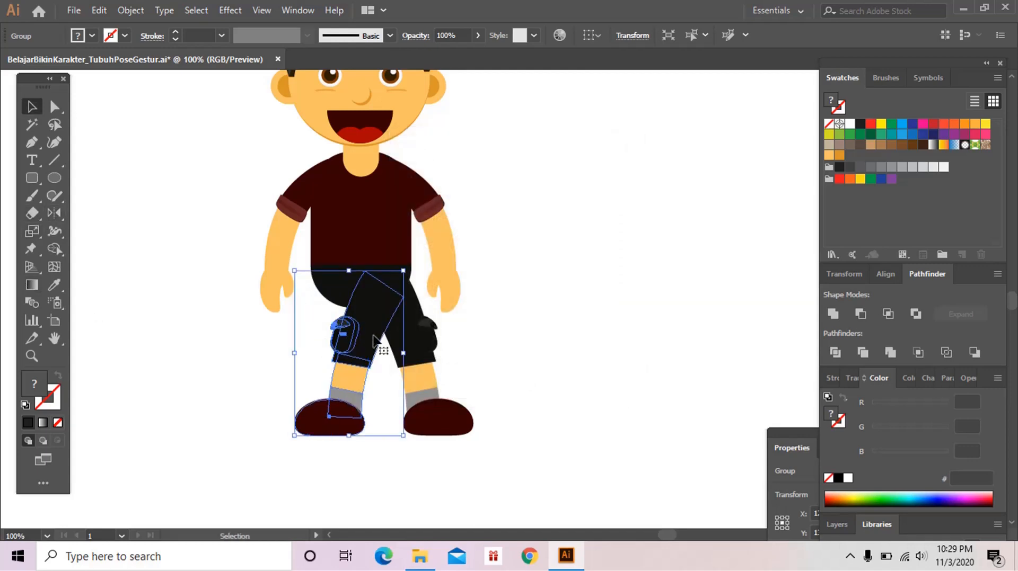
pyautogui.moveTo(374, 339); pyautogui.dragTo(331, 340)
pyautogui.click(502, 330)
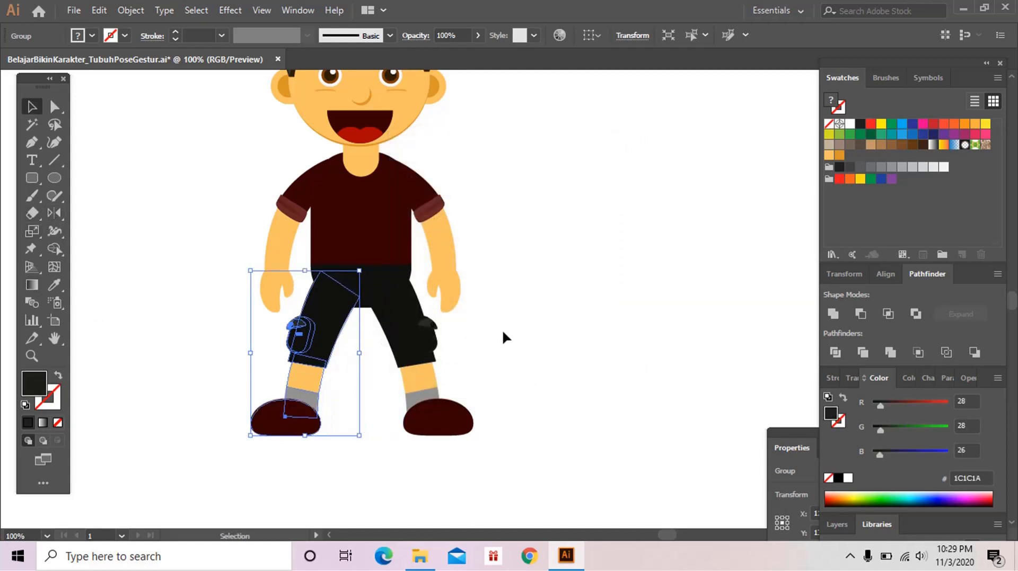
# Step: Draw a long, thin rounded rectangle as a waistband across the top of the trousers, slightly wider than the shirt
pyautogui.press('z')
pyautogui.keyDown('alt'); pyautogui.click(503, 332); pyautogui.keyUp('alt')
pyautogui.click(465, 289)
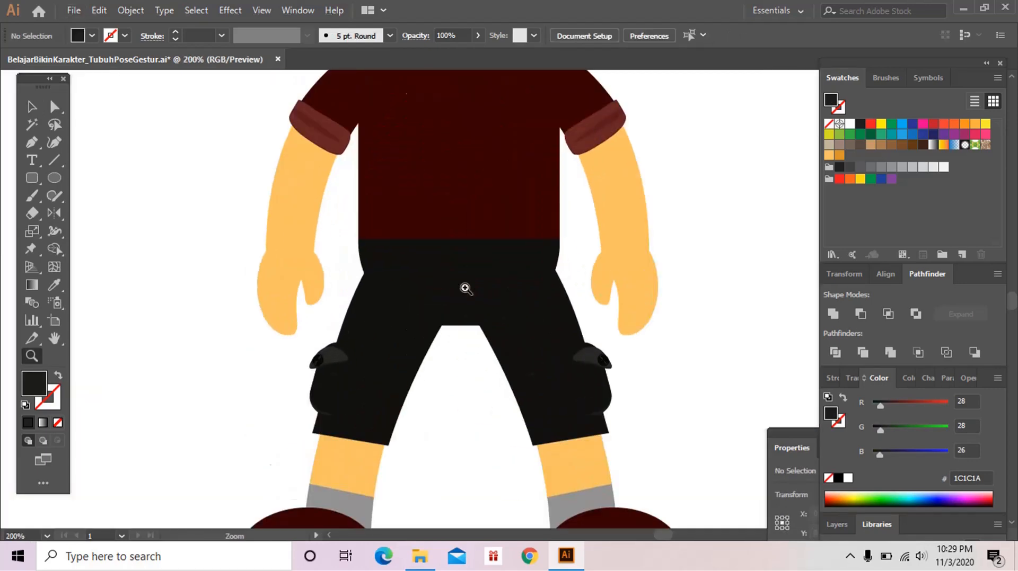
pyautogui.press('v')
pyautogui.click(447, 288)
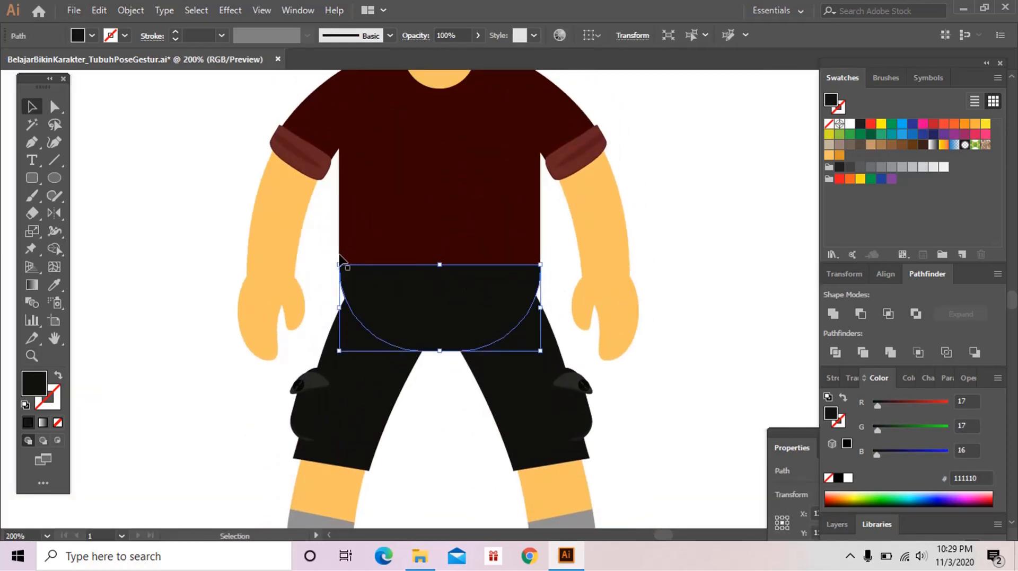
pyautogui.hotkey('ctrl', 'shift', 'a')
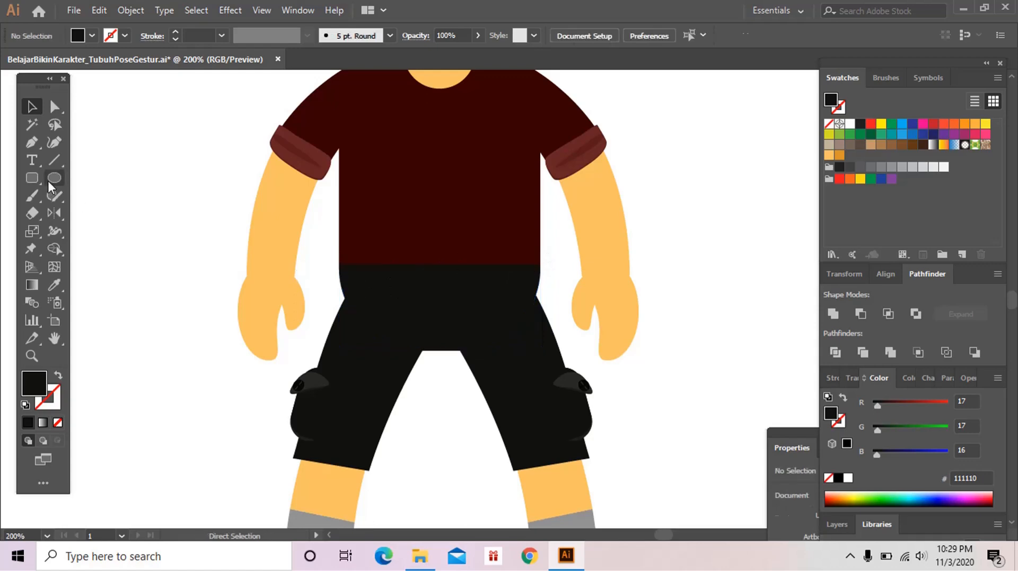
pyautogui.click(35, 178)
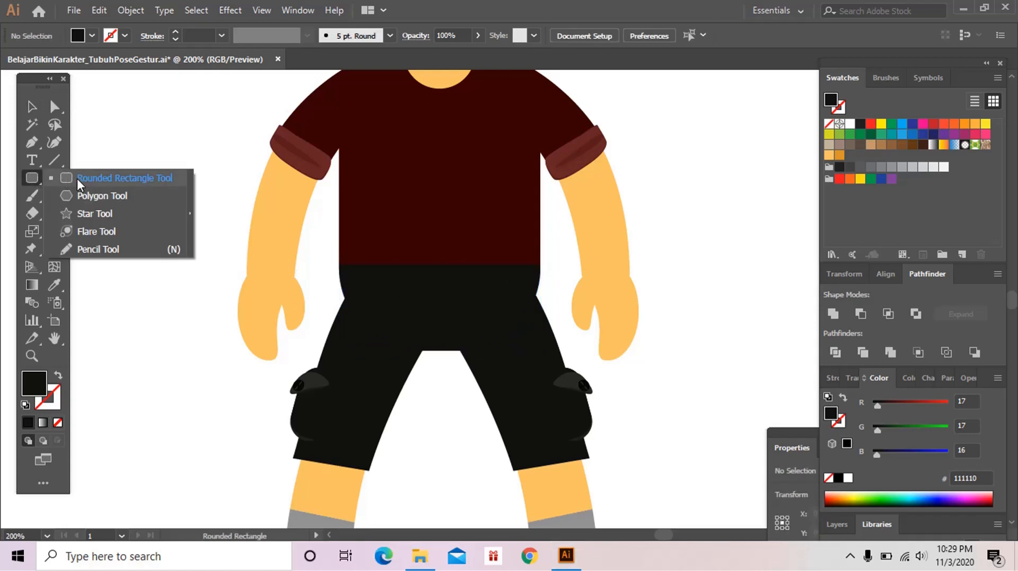
pyautogui.click(77, 180)
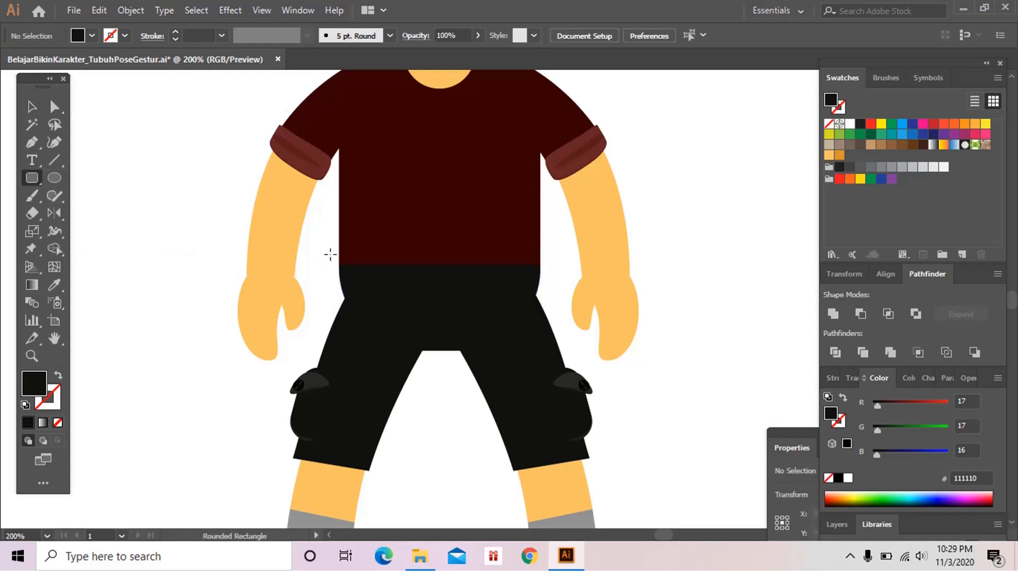
pyautogui.moveTo(392, 277); pyautogui.dragTo(547, 279)
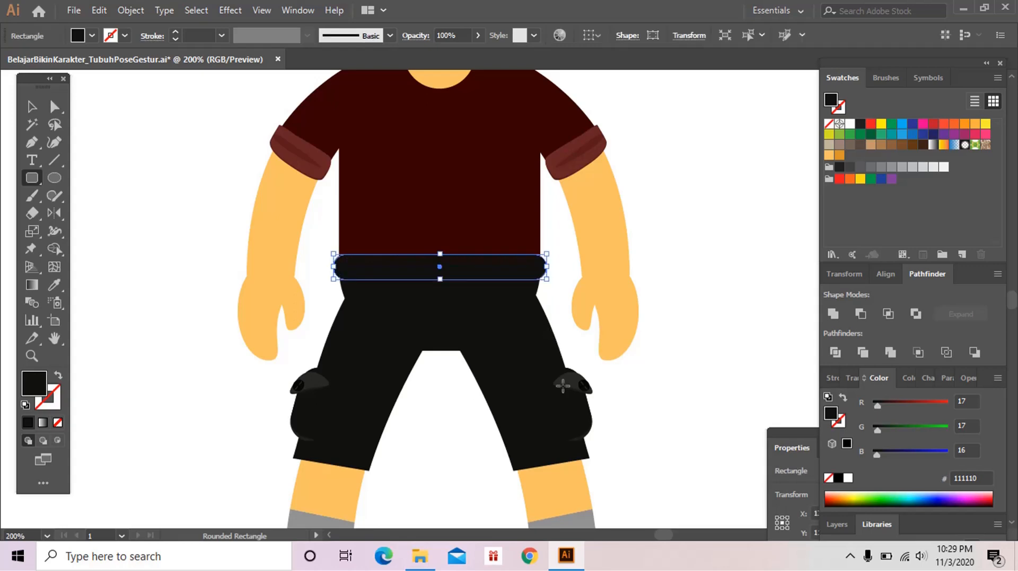
# Step: Fill the waistband with the pocket flap's dark grey 282826
pyautogui.press('i')
pyautogui.click(575, 382)
pyautogui.hotkey('ctrl', 'shift', 'a')
pyautogui.scroll(3, 493, 390)
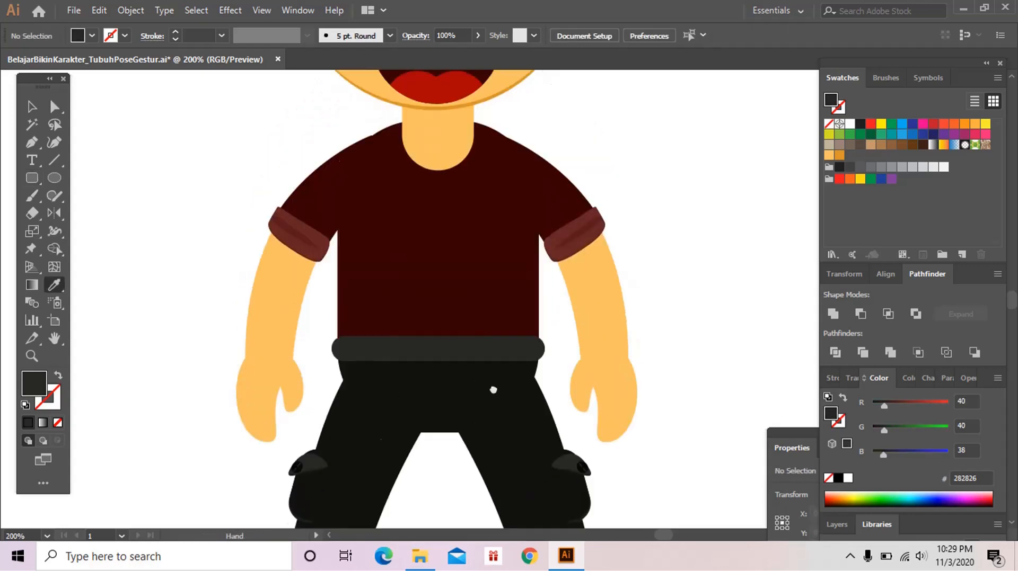
# Step: Make the waistband taller and move it down so it covers the hem of the shirt and the top of the trousers
pyautogui.scroll(1, 493, 390)
pyautogui.press('v')
pyautogui.click(471, 370)
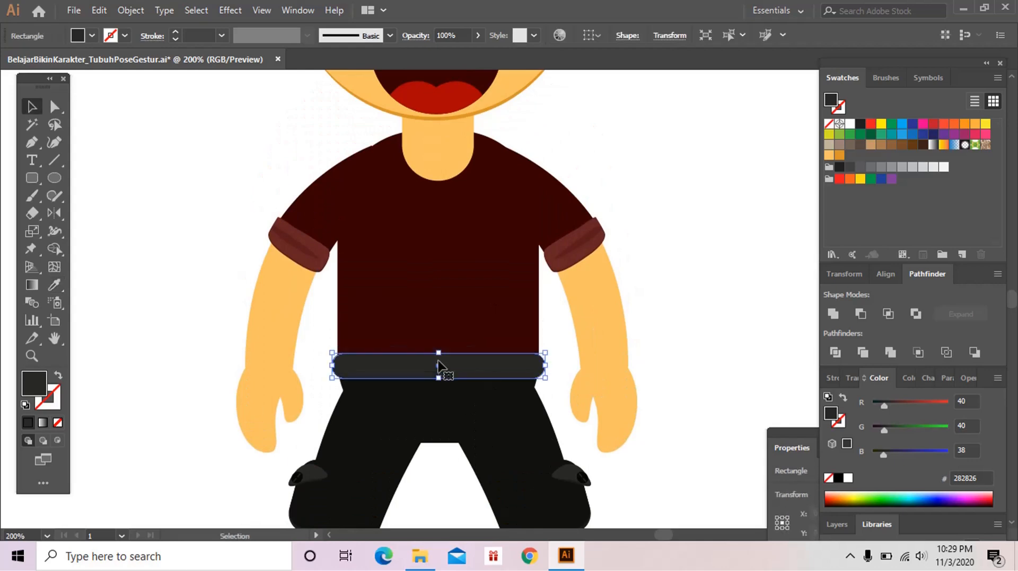
pyautogui.moveTo(438, 353); pyautogui.dragTo(438, 340)
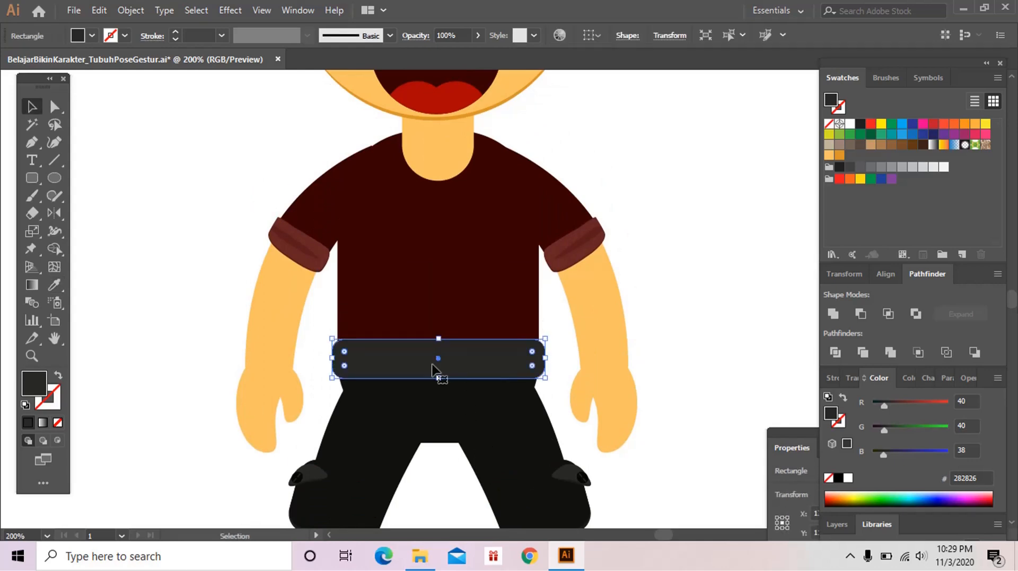
pyautogui.hotkey('ctrl', 'shift', 'a')
pyautogui.press('a')
pyautogui.click(347, 361)
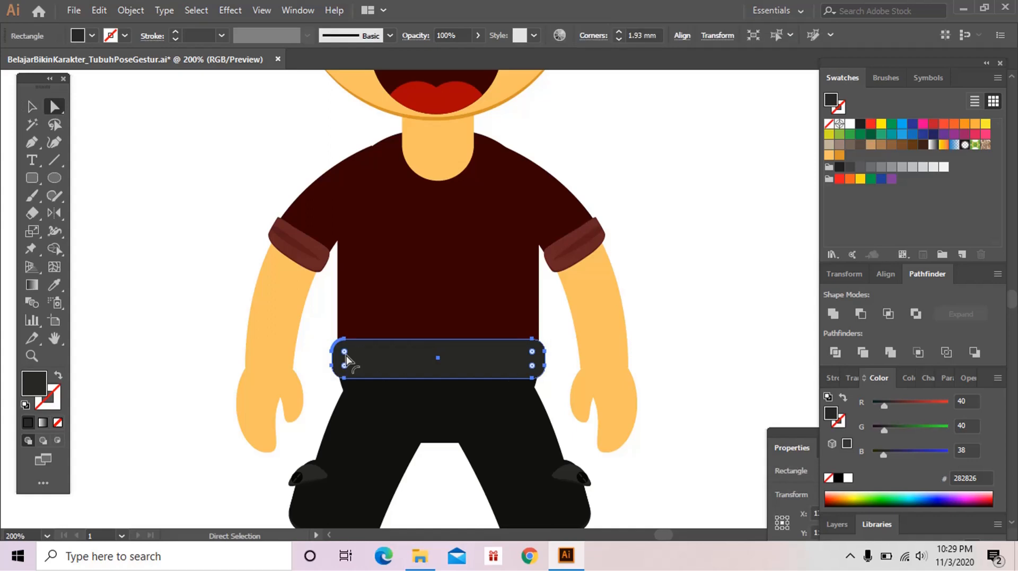
pyautogui.hotkey('ctrl', 'shift', 'a')
pyautogui.press('v')
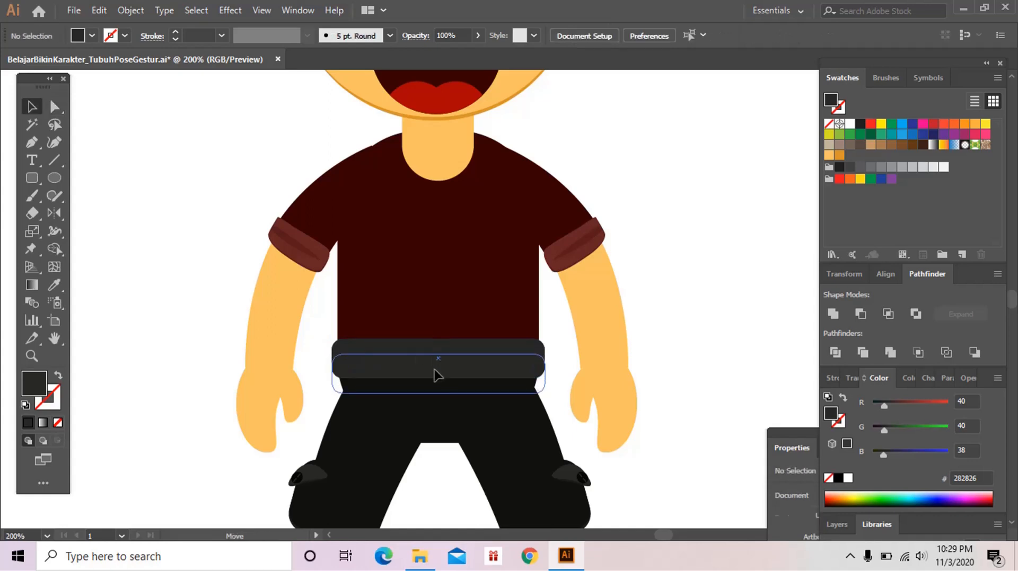
pyautogui.moveTo(435, 369); pyautogui.dragTo(434, 369)
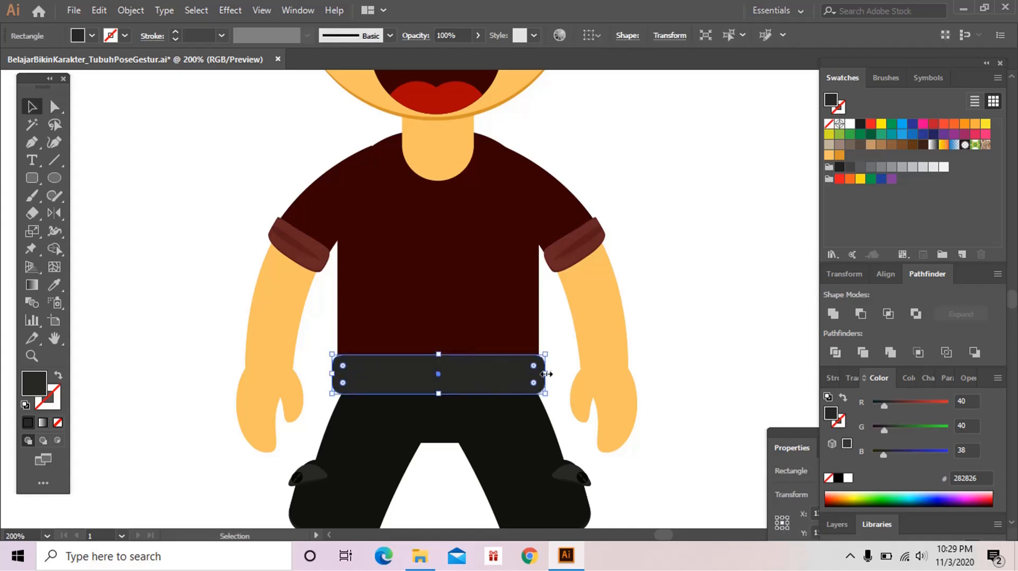
# Step: Adjust the waistband's width so it extends only slightly past the shirt on both sides
pyautogui.moveTo(546, 374); pyautogui.dragTo(540, 374)
pyautogui.click(701, 348)
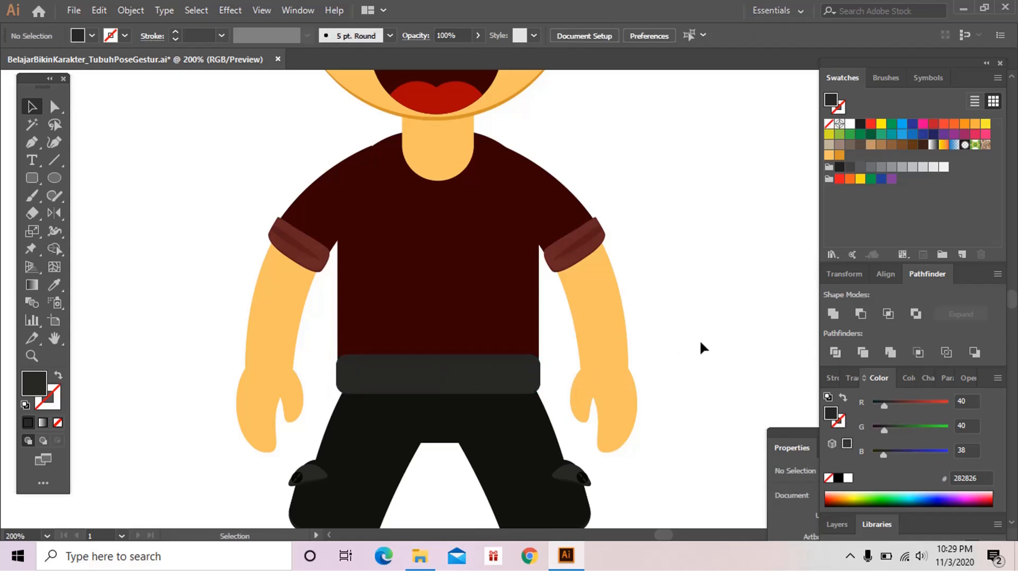
pyautogui.press('z')
pyautogui.click(501, 378)
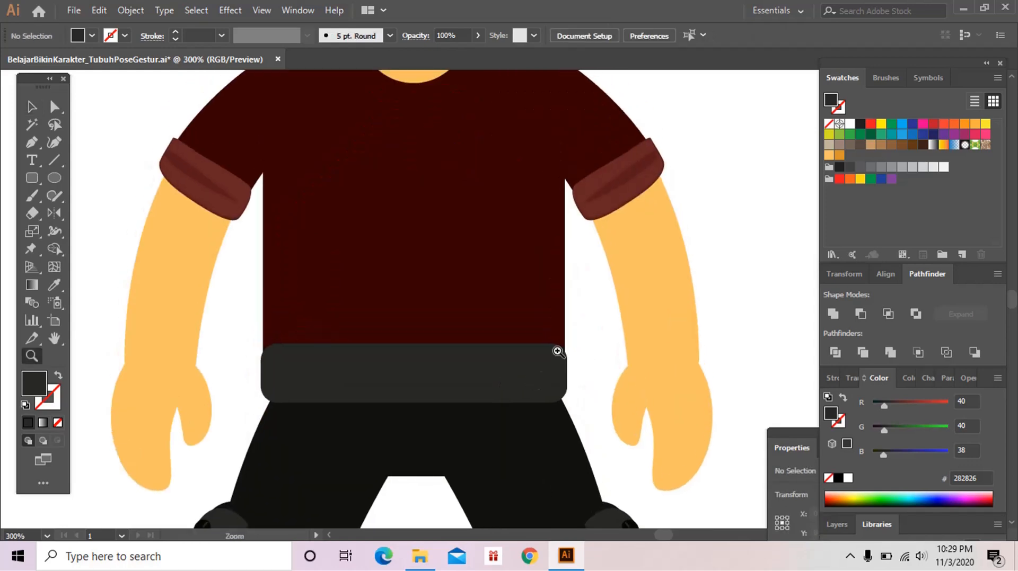
pyautogui.press('v')
pyautogui.click(548, 371)
pyautogui.moveTo(567, 373); pyautogui.dragTo(572, 372)
pyautogui.moveTo(263, 375); pyautogui.dragTo(261, 375)
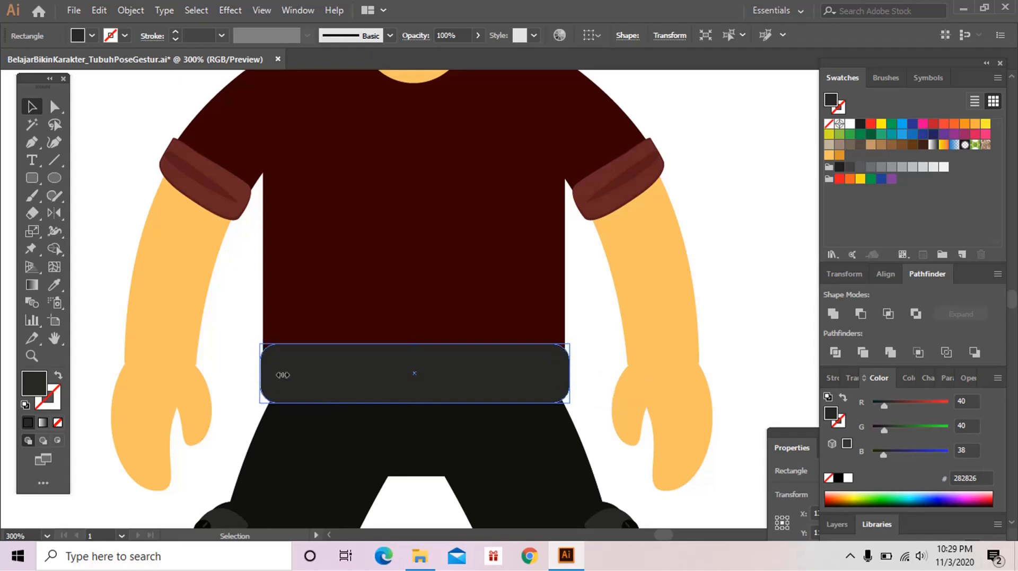
# Step: Draw a narrow vertical rounded rectangle as a belt loop across the left part of the waistband, slightly taller than the band
pyautogui.press('z')
pyautogui.hotkey('ctrl', 'shift', 'a')
pyautogui.click(455, 374)
pyautogui.press('space')
pyautogui.moveTo(452, 357); pyautogui.dragTo(459, 399)
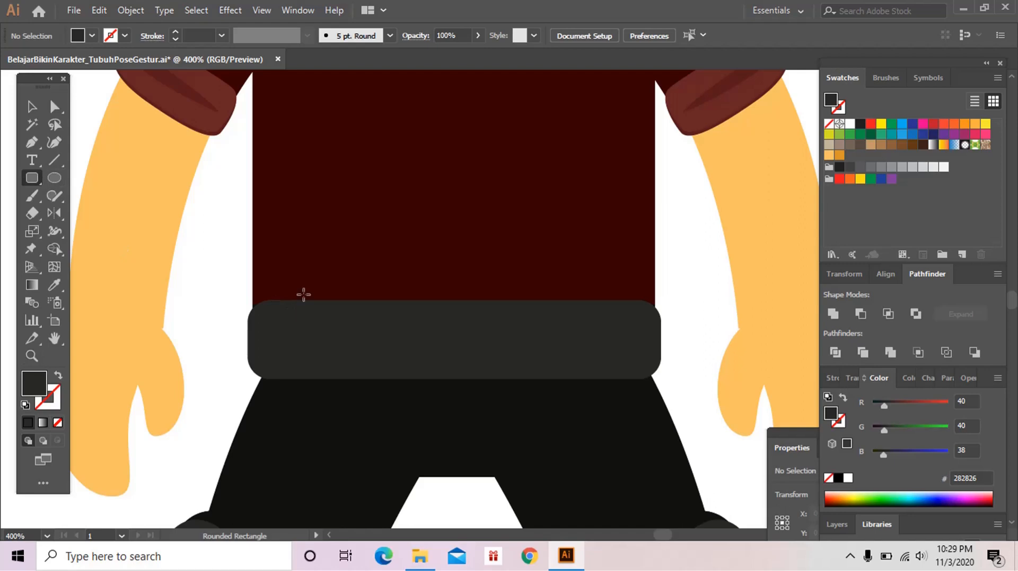
pyautogui.moveTo(314, 340); pyautogui.dragTo(332, 386)
pyautogui.hotkey('ctrl', 'shift', 'a')
pyautogui.press('v')
pyautogui.click(322, 369)
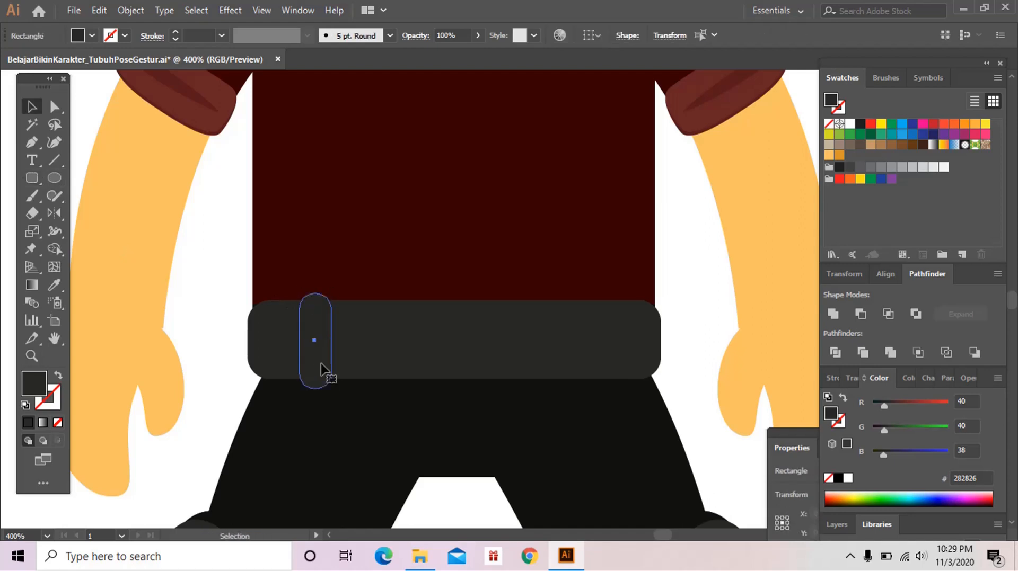
# Step: Fill the belt loop with the trousers' near-black 111110
pyautogui.press('i')
pyautogui.click(332, 424)
pyautogui.press('v')
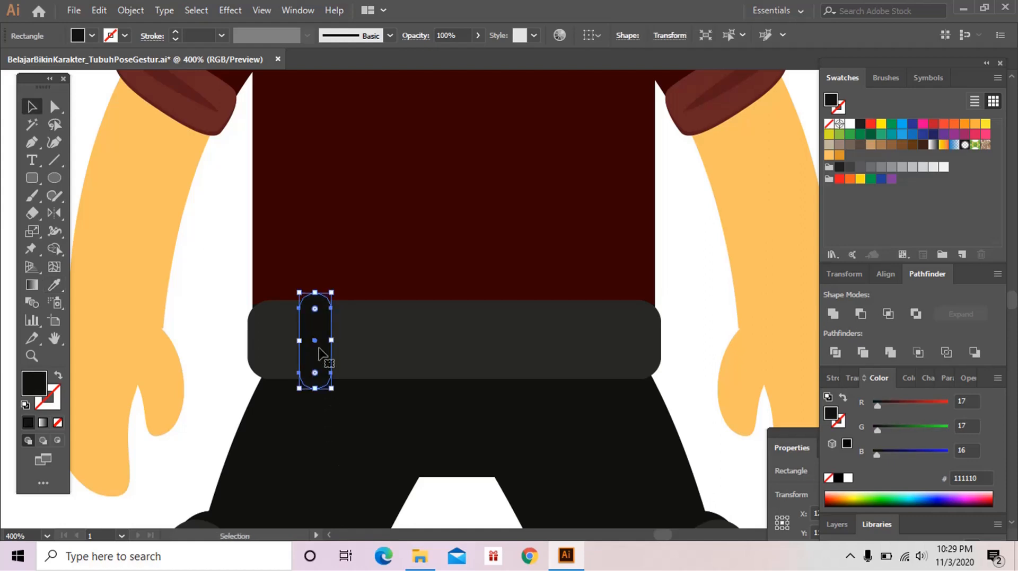
# Step: Shift the belt loop nearer the waistband's left end and duplicate it to make two loops on each side
pyautogui.moveTo(322, 354)
pyautogui.mouseDown()
pyautogui.moveTo(374, 352)
pyautogui.moveTo(301, 357)
pyautogui.mouseUp()
pyautogui.moveTo(364, 352); pyautogui.dragTo(552, 352)
pyautogui.keyDown('shift'); pyautogui.click(291, 352); pyautogui.keyUp('shift')
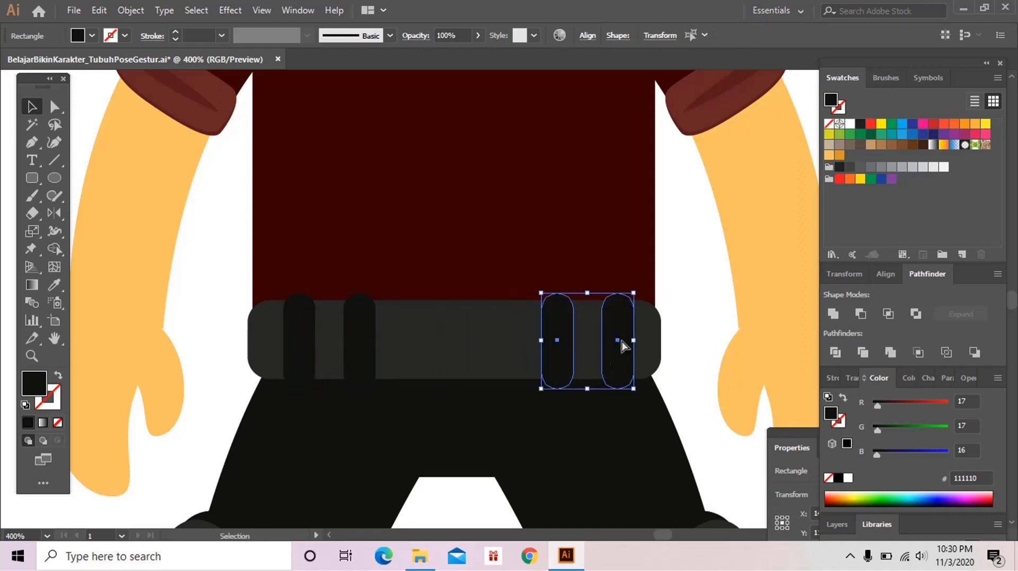
pyautogui.click(678, 330)
# Step: Draw a near-black rounded rectangle as a belt buckle at the centre of the waistband, slightly taller than the band
pyautogui.click(55, 178)
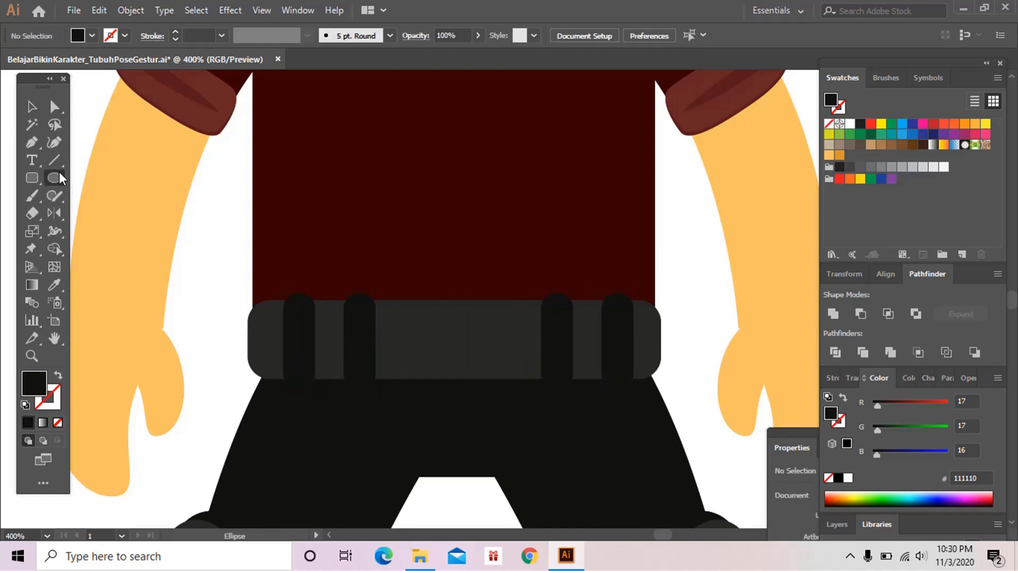
pyautogui.click(37, 183)
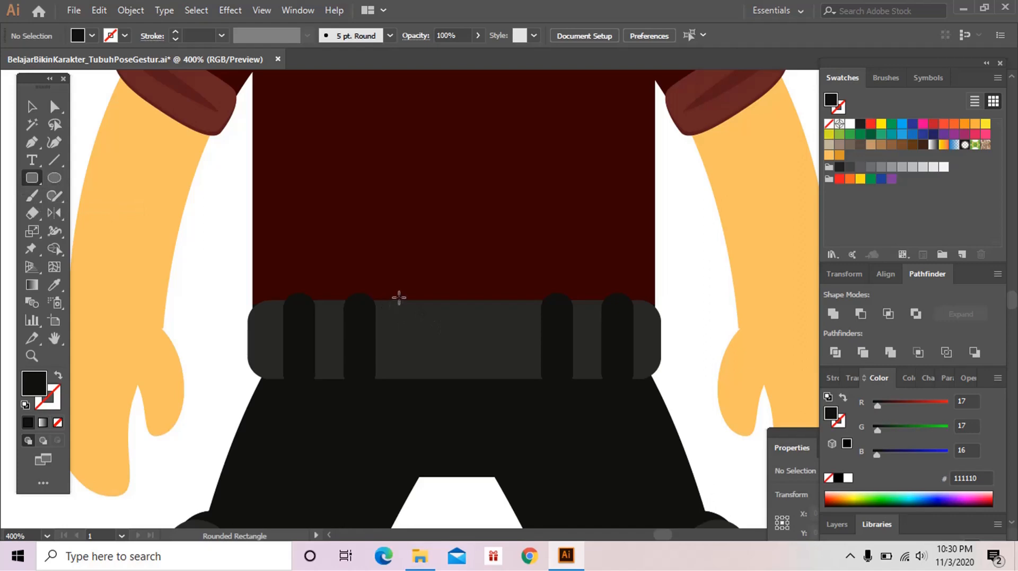
pyautogui.moveTo(399, 297); pyautogui.dragTo(483, 366)
pyautogui.press('v')
# Step: Examine the whole character with the finished belt and buckle
pyautogui.press('z')
pyautogui.hotkey('ctrl', '-')
pyautogui.hotkey('ctrl', '-')
pyautogui.hotkey('ctrl', '-')
pyautogui.hotkey('ctrl', '-')
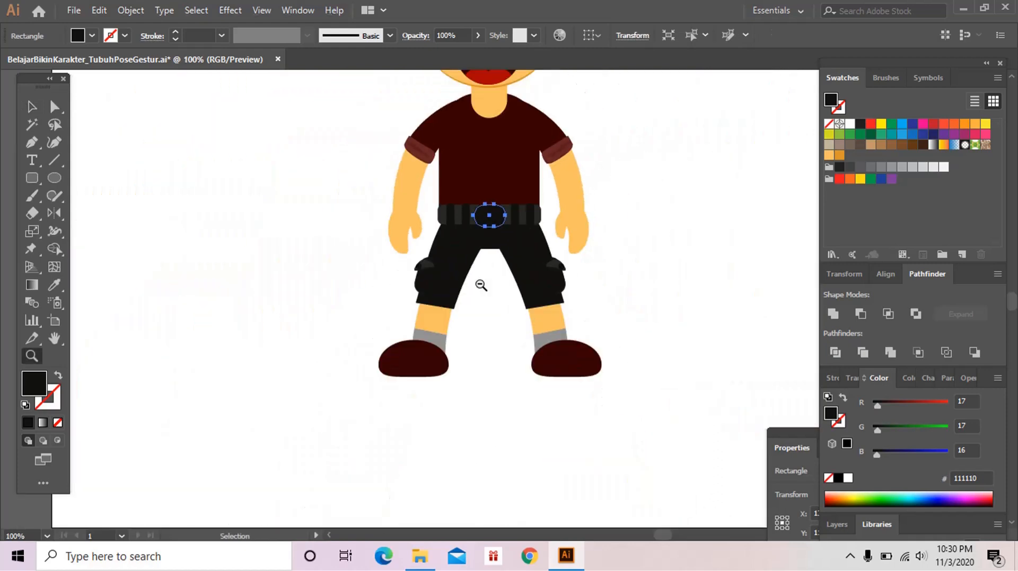
pyautogui.hotkey('ctrl', 'a')
pyautogui.keyDown('ctrl'); pyautogui.click(588, 297); pyautogui.keyUp('ctrl')
pyautogui.moveTo(590, 294); pyautogui.dragTo(561, 339)
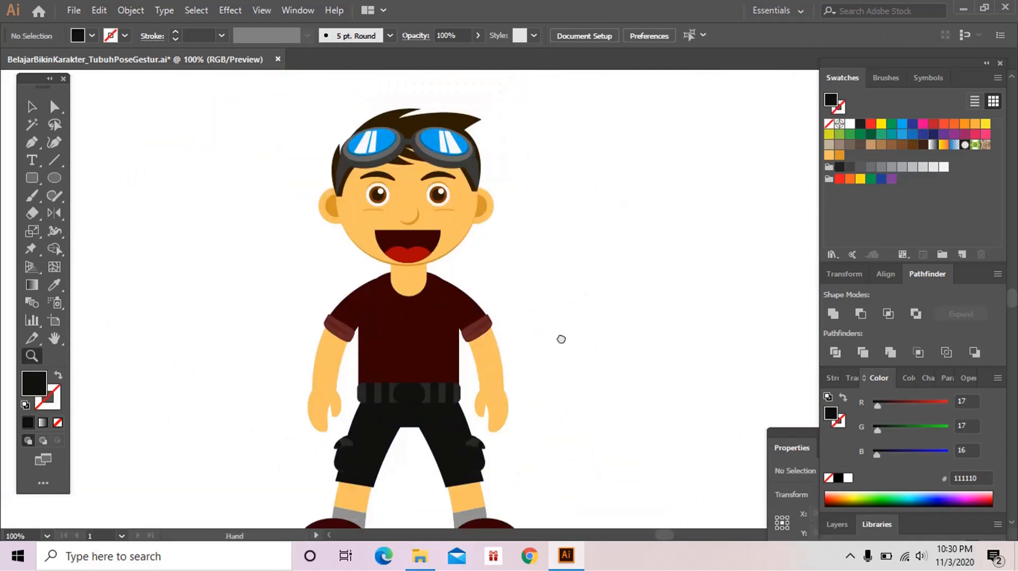
pyautogui.click(494, 289)
pyautogui.moveTo(493, 287); pyautogui.dragTo(488, 289)
pyautogui.press('v')
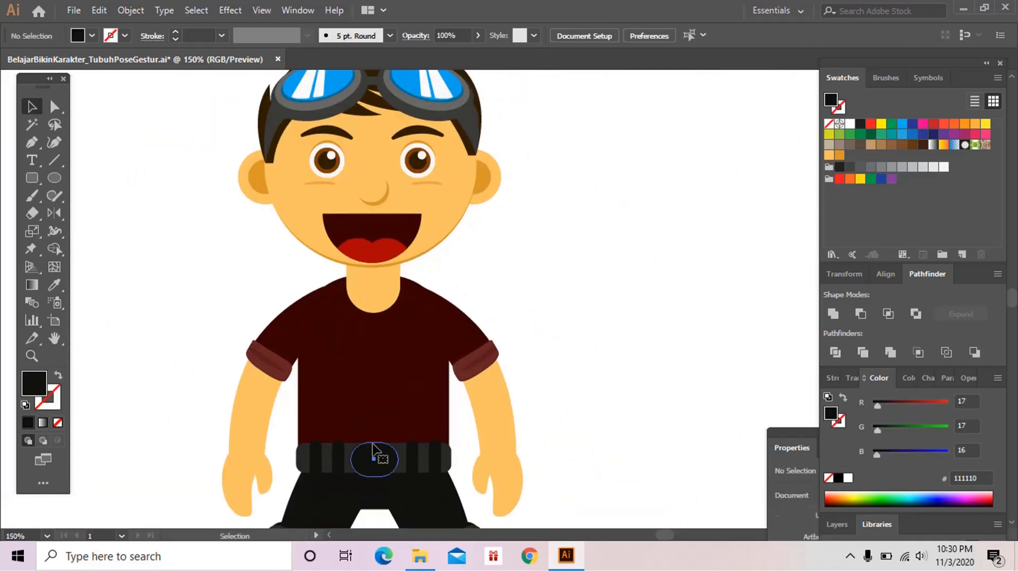
pyautogui.click(377, 455)
pyautogui.hotkey('ctrl', 'shift', 'a')
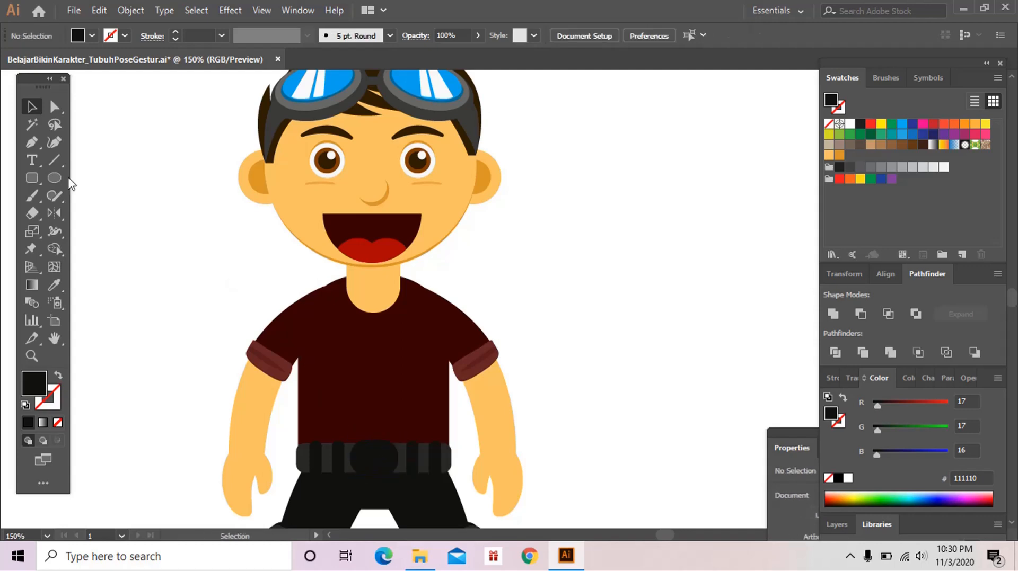
# Step: Draw a closed, curved scarf shape around the neck with the Pen tool, covering the shirt's neckline
pyautogui.click(32, 142)
pyautogui.click(345, 273)
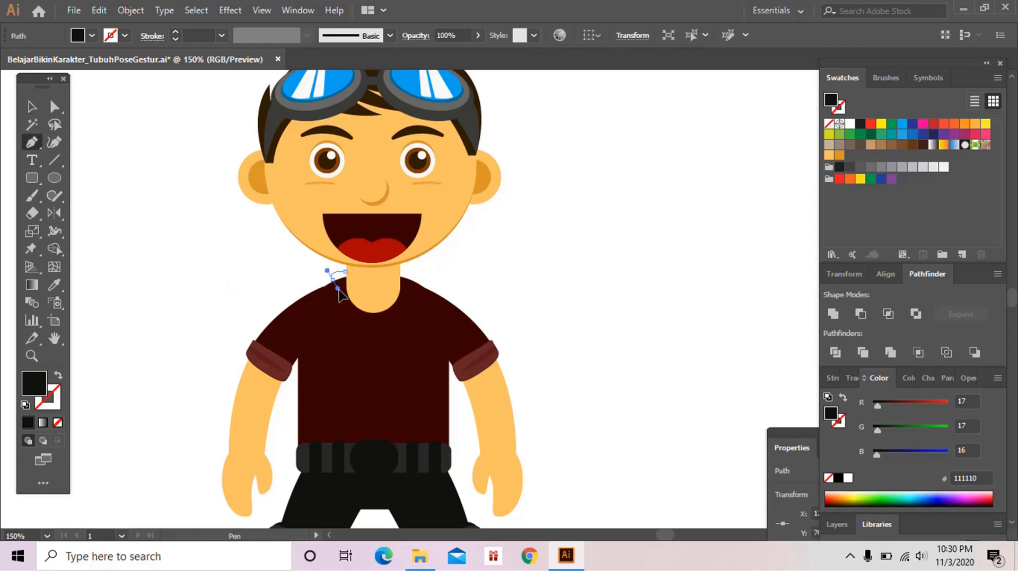
pyautogui.moveTo(333, 303); pyautogui.dragTo(349, 309)
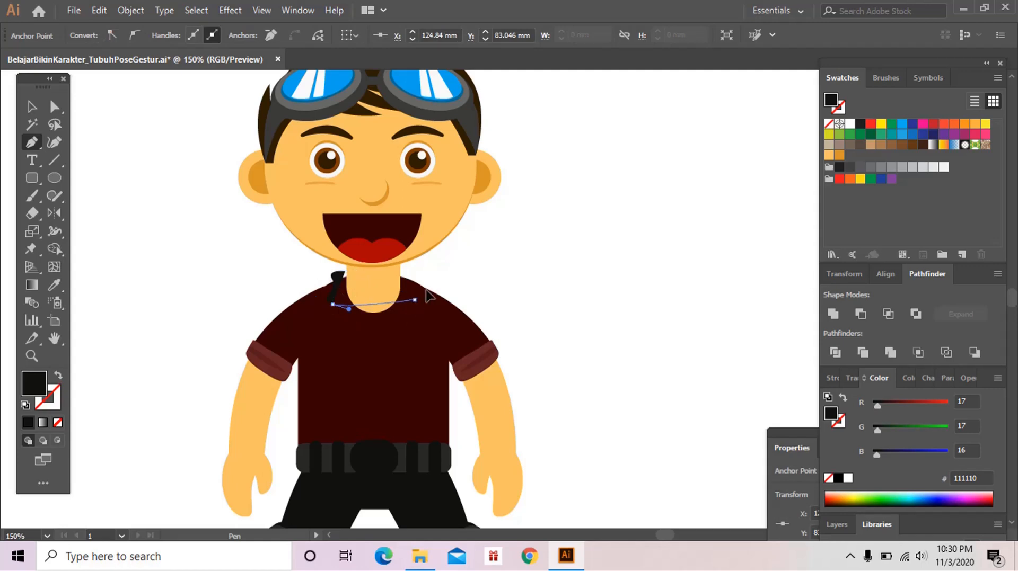
pyautogui.moveTo(415, 300); pyautogui.dragTo(318, 268)
pyautogui.click(345, 272)
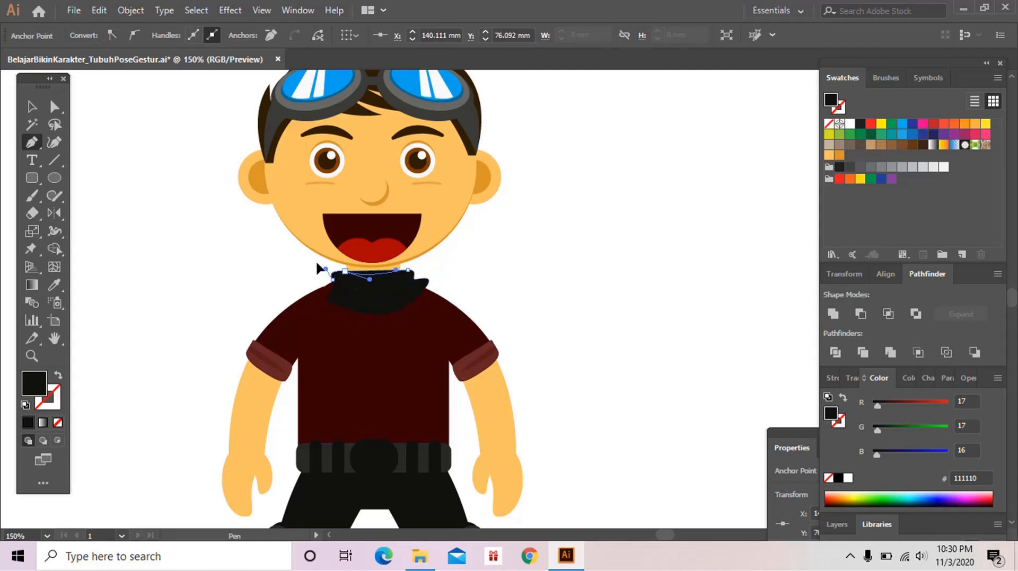
# Step: Fill the scarf with the tongue's red A80404
pyautogui.press('i')
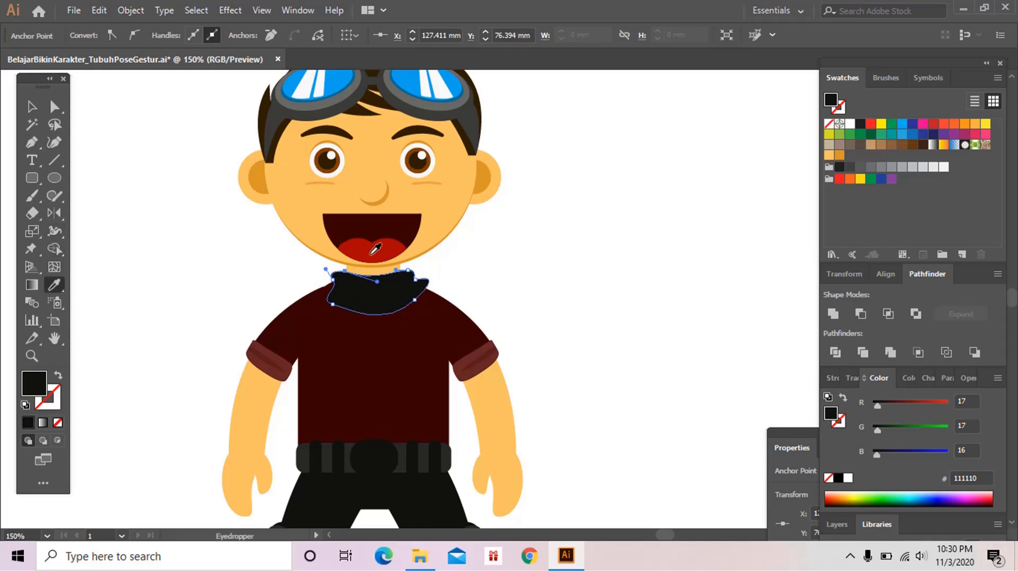
pyautogui.click(370, 253)
pyautogui.hotkey('ctrl', 'shift', 'a')
# Step: Reshape the scarf by pulling its left corner out over the shoulder and lowering its bottom curve to cover the neck
pyautogui.click(398, 328)
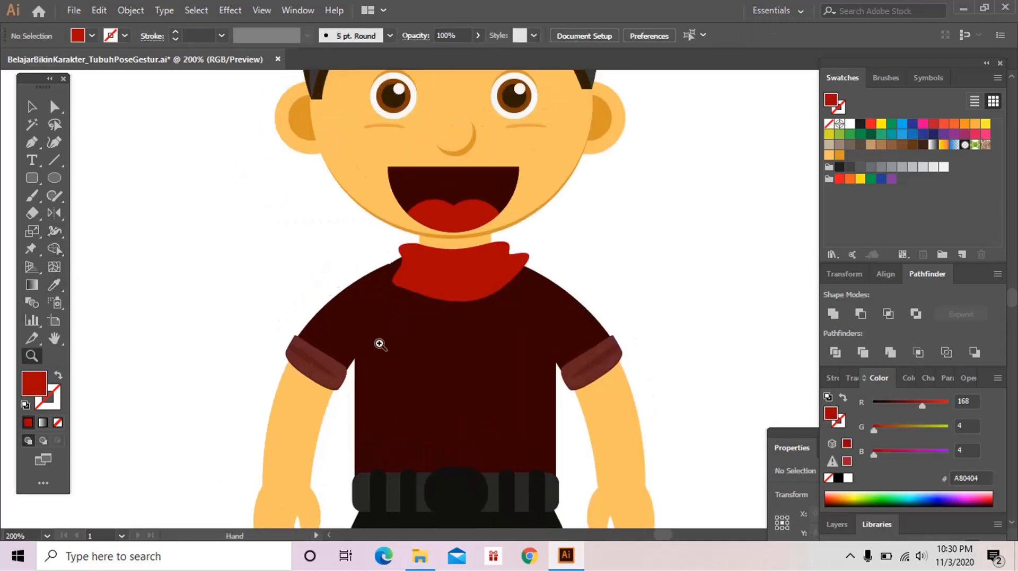
pyautogui.press('a')
pyautogui.click(395, 288)
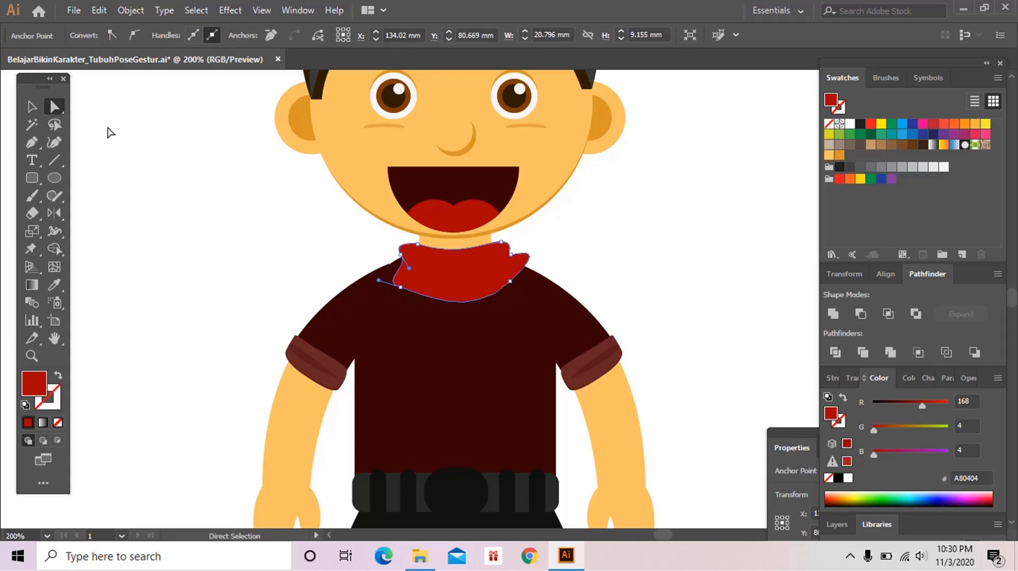
pyautogui.moveTo(400, 288); pyautogui.dragTo(395, 265)
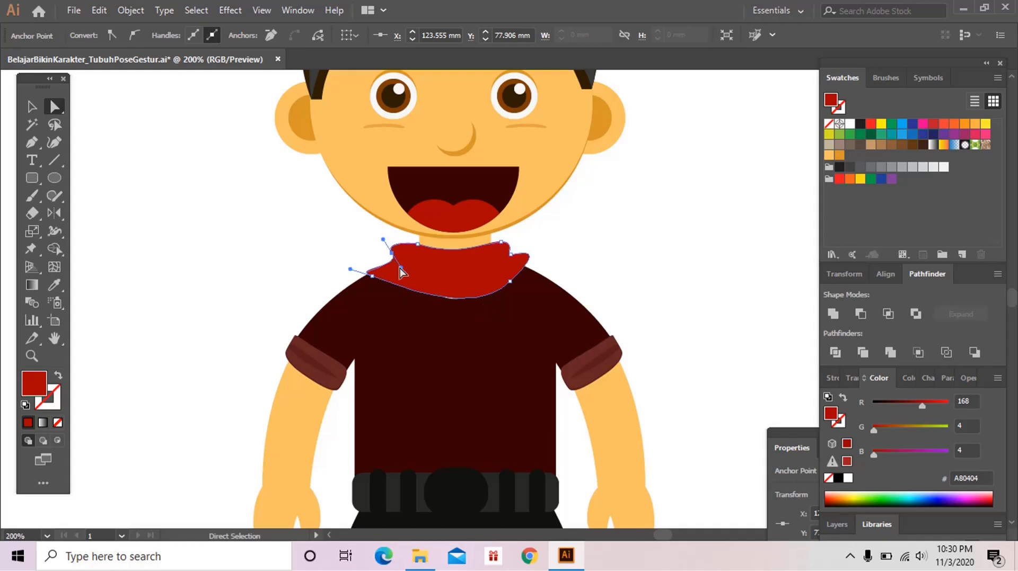
pyautogui.click(409, 273)
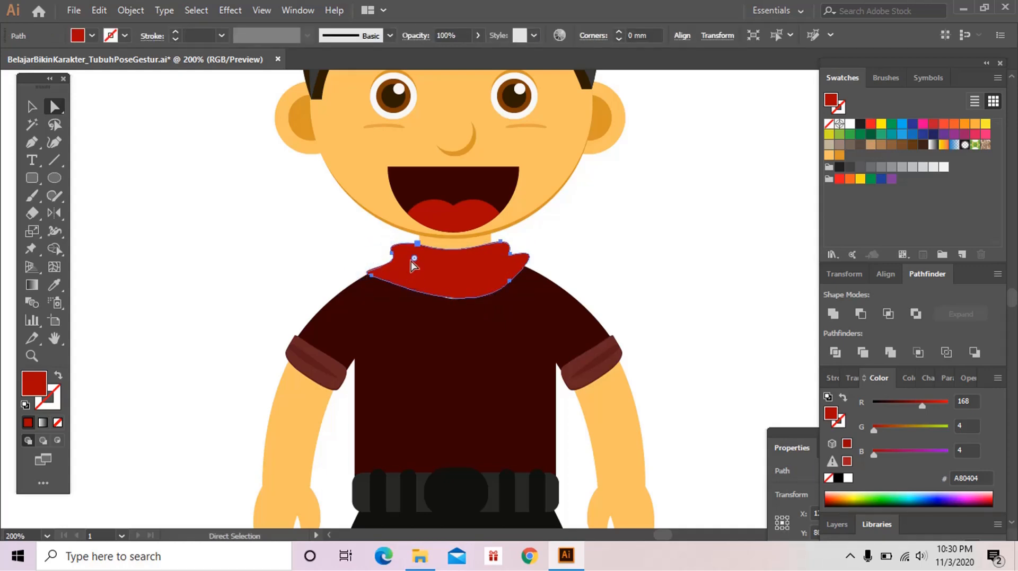
pyautogui.click(391, 253)
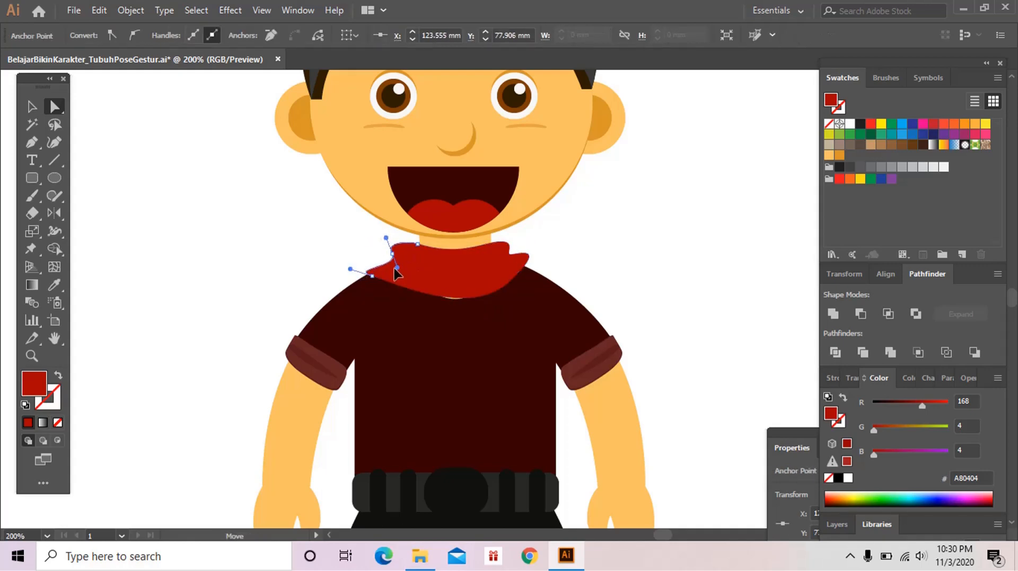
pyautogui.click(600, 277)
pyautogui.moveTo(470, 318); pyautogui.dragTo(460, 334)
pyautogui.click(622, 277)
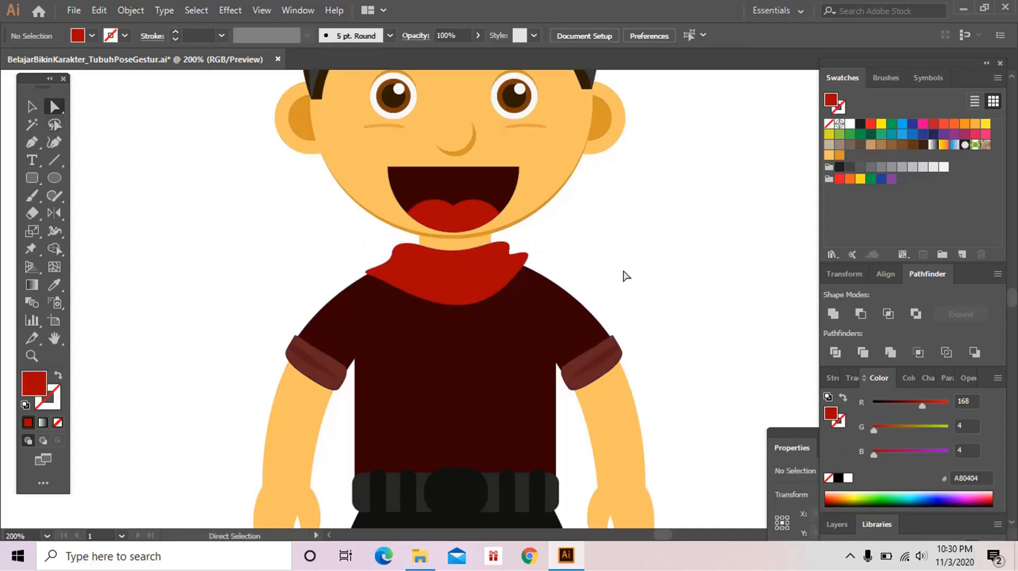
# Step: Draw a thin, closed, downward-curving fold across the scarf with the Pen tool
pyautogui.scroll(1, 199, 234)
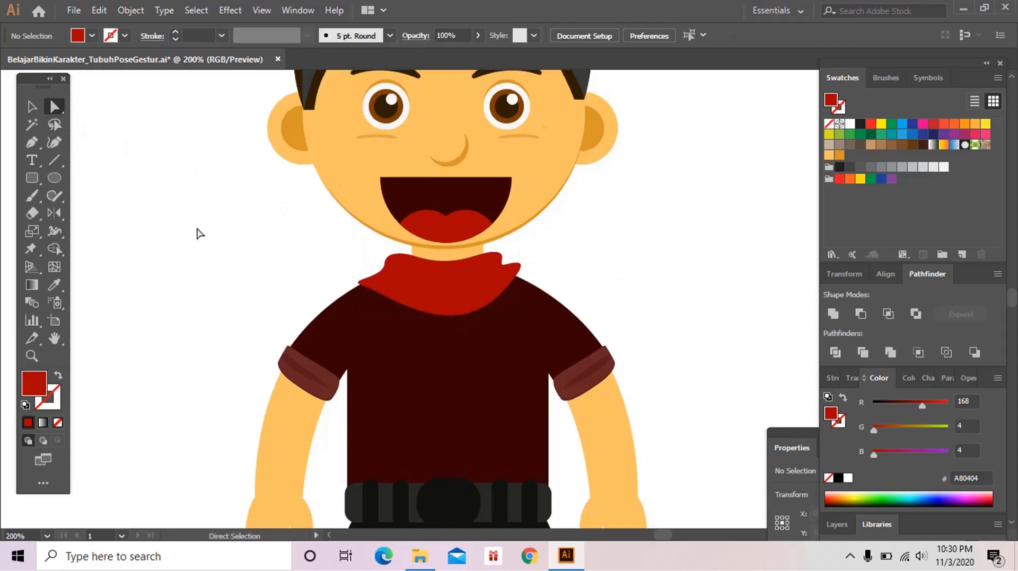
pyautogui.click(31, 145)
pyautogui.click(387, 275)
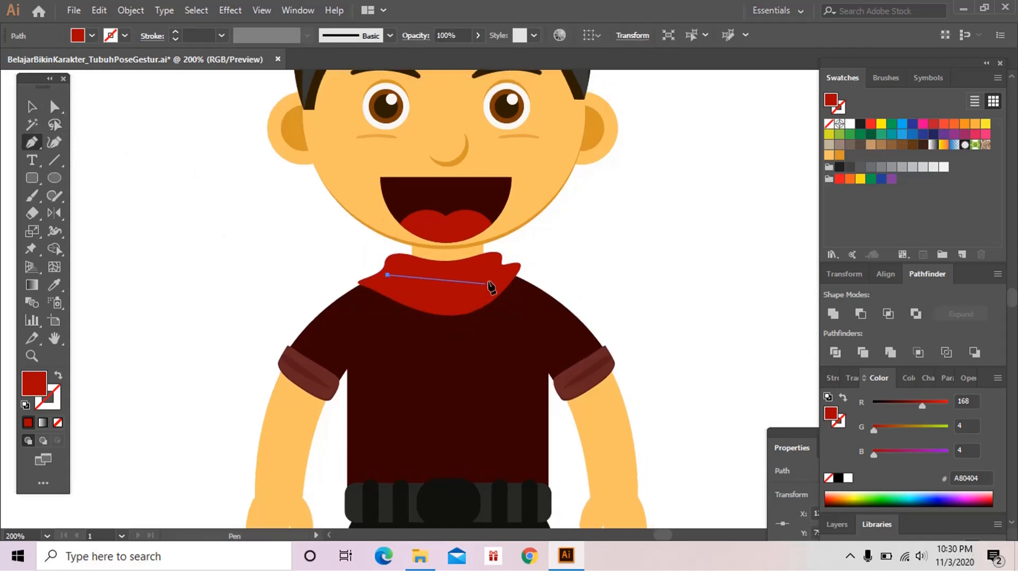
pyautogui.moveTo(498, 271); pyautogui.dragTo(557, 229)
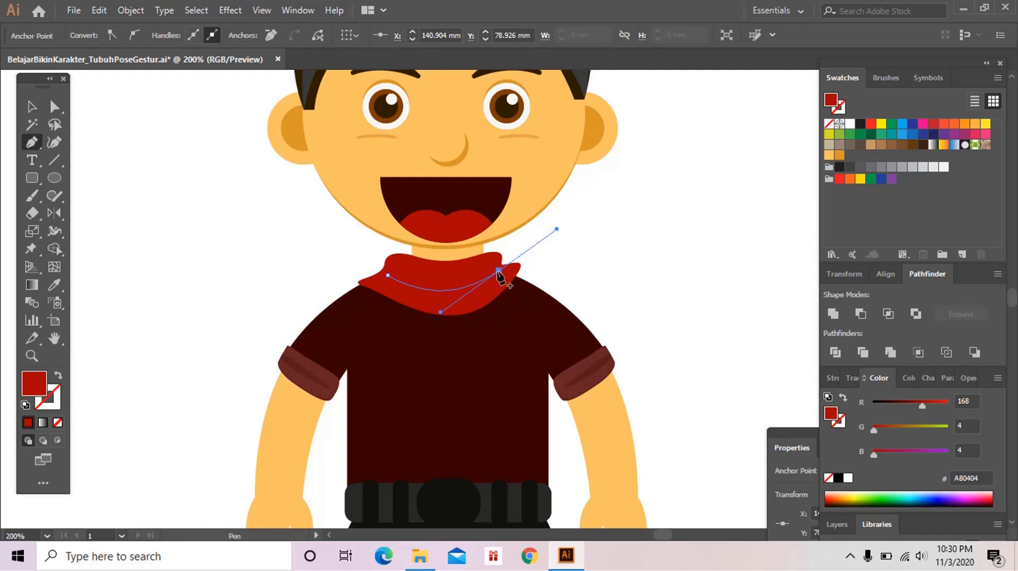
pyautogui.click(498, 270)
pyautogui.click(388, 275)
pyautogui.moveTo(375, 276); pyautogui.dragTo(312, 253)
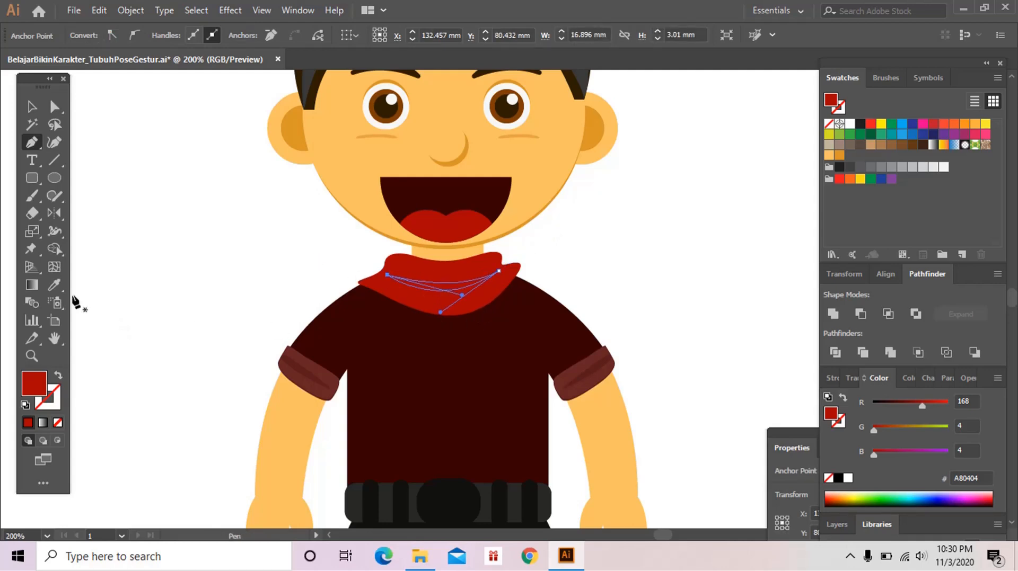
# Step: Fill the thin fold across the scarf with dark red 930202
pyautogui.click(54, 285)
pyautogui.click(464, 298)
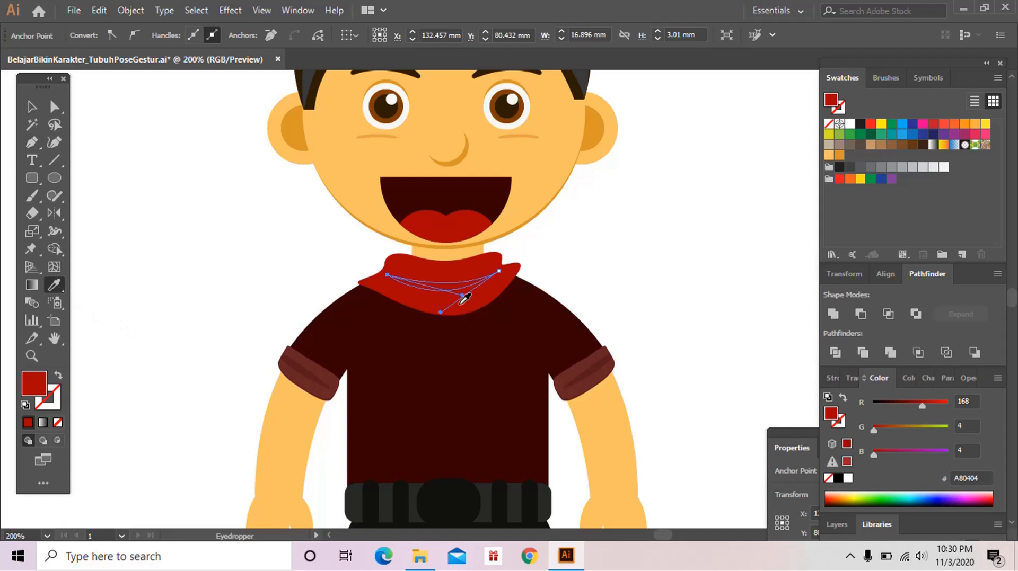
pyautogui.doubleClick(42, 387)
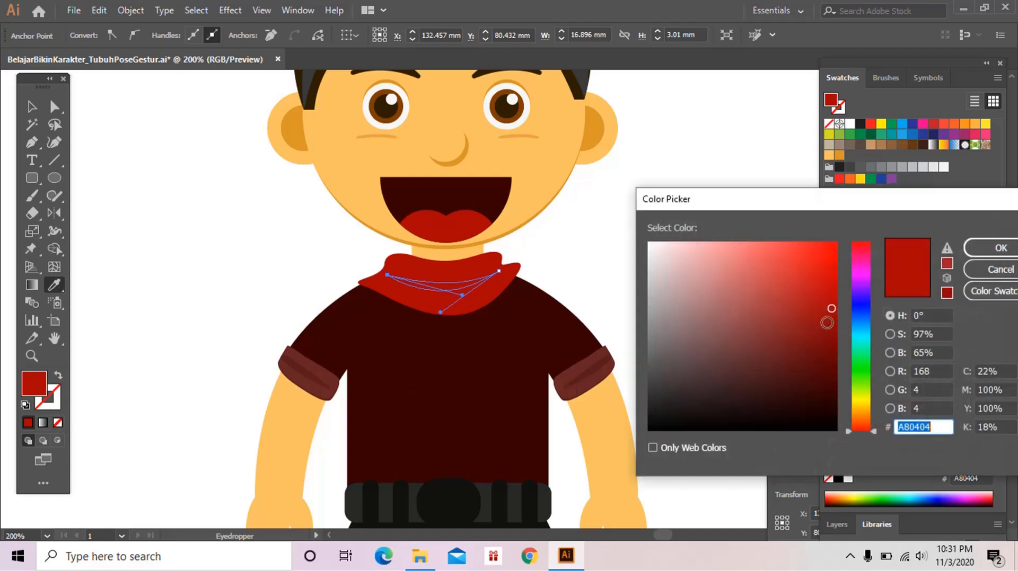
pyautogui.click(836, 322)
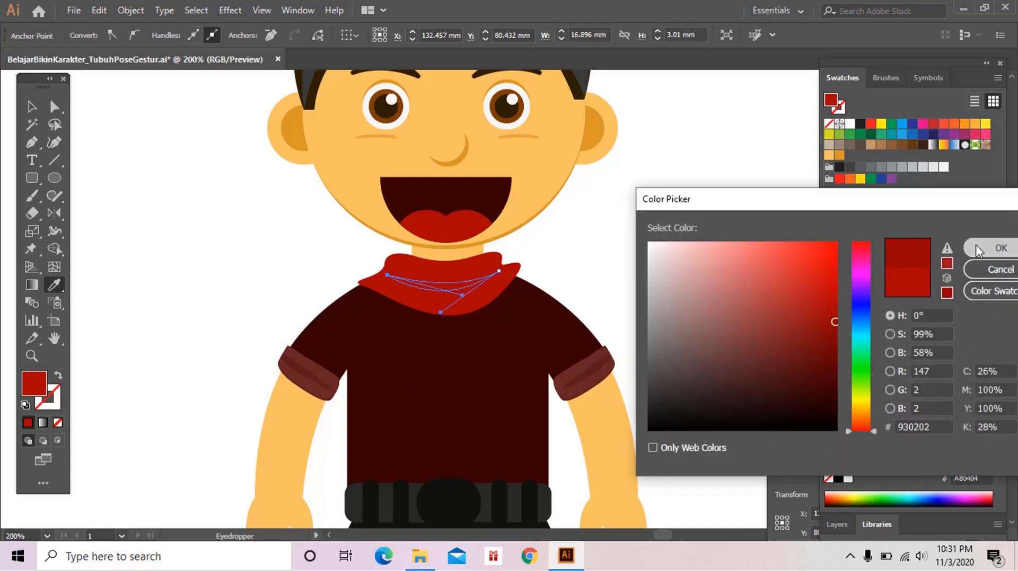
pyautogui.click(1001, 248)
pyautogui.hotkey('ctrl', 'shift', 'a')
pyautogui.press('v')
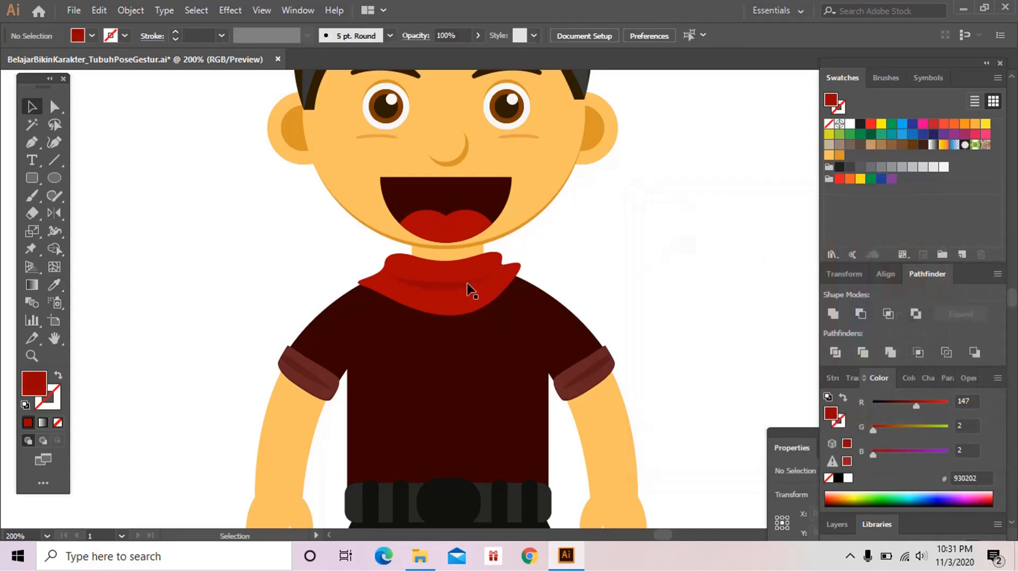
# Step: Darken the scarf fold's fill to 7F0303
pyautogui.click(438, 294)
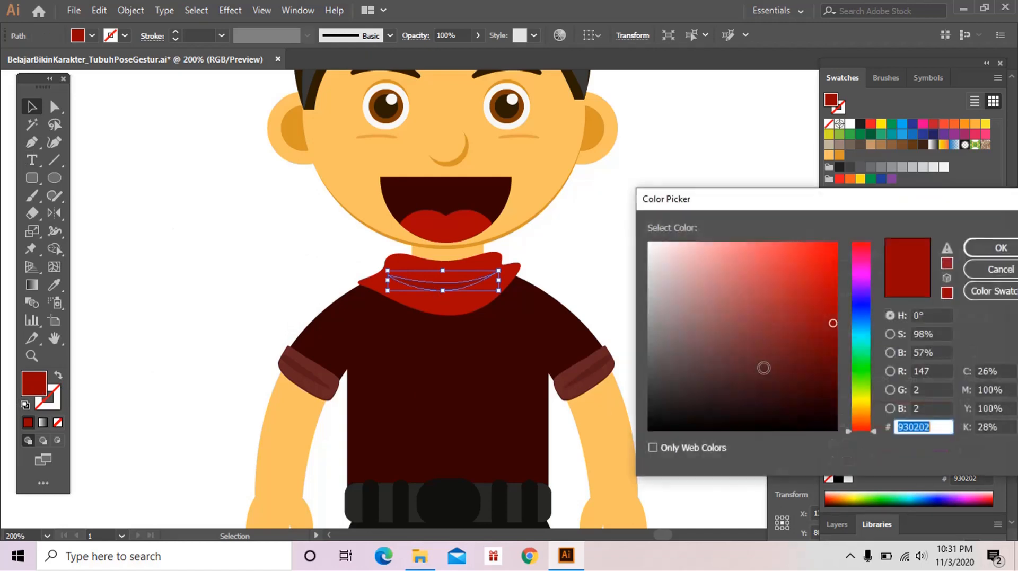
pyautogui.click(834, 335)
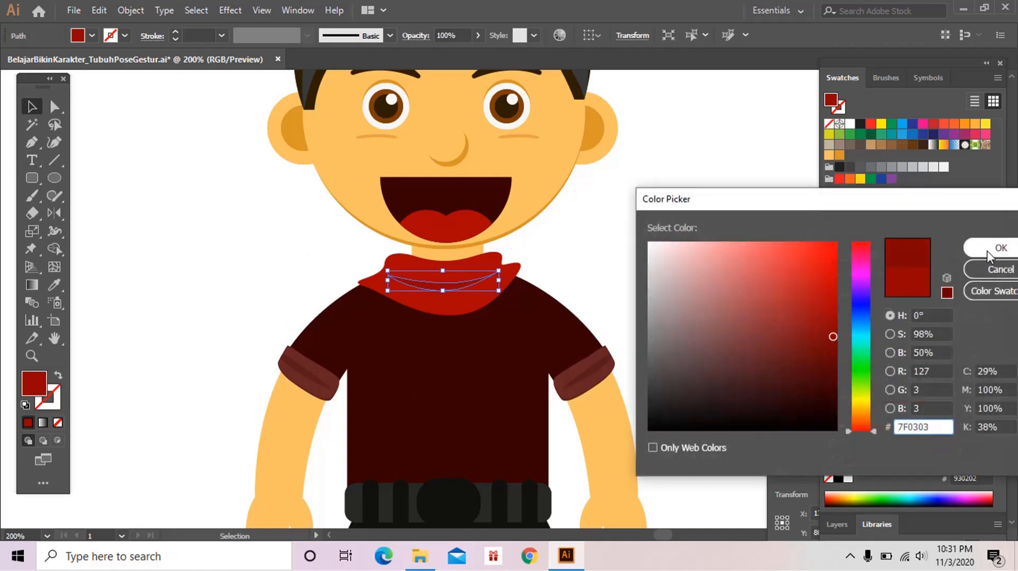
pyautogui.click(988, 253)
pyautogui.click(511, 316)
# Step: Draw a closed, wavy scarf tail with the Pen tool, flowing from the scarf's right end to a pointed tip beside the chin
pyautogui.scroll(1, 503, 322)
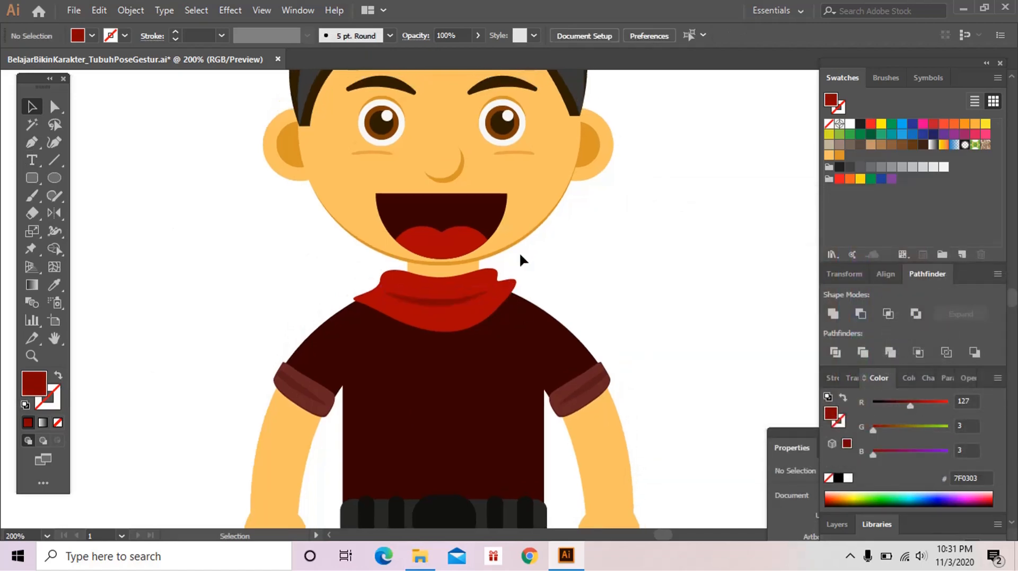
pyautogui.click(32, 142)
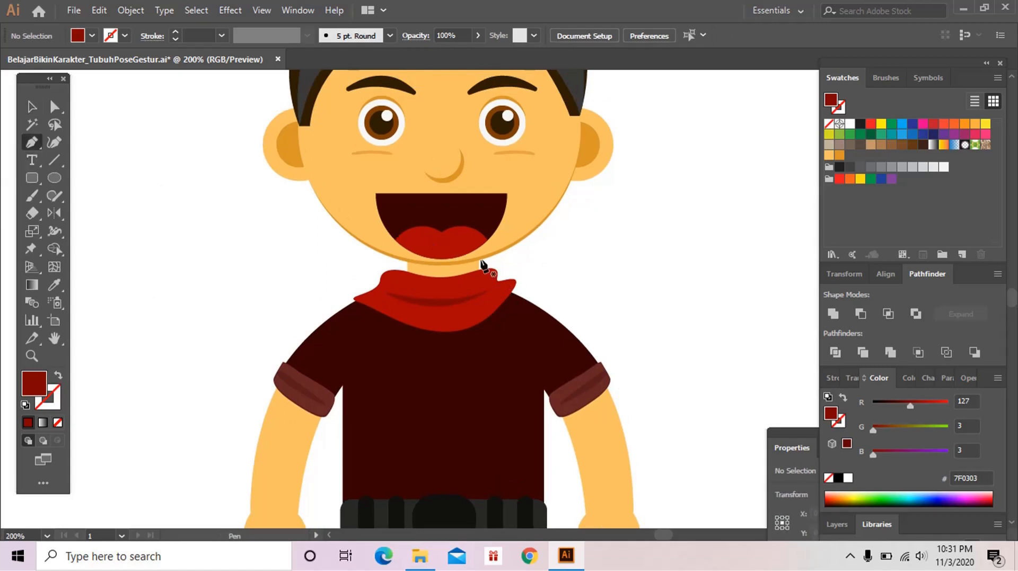
pyautogui.click(496, 280)
pyautogui.scroll(2, 530, 284)
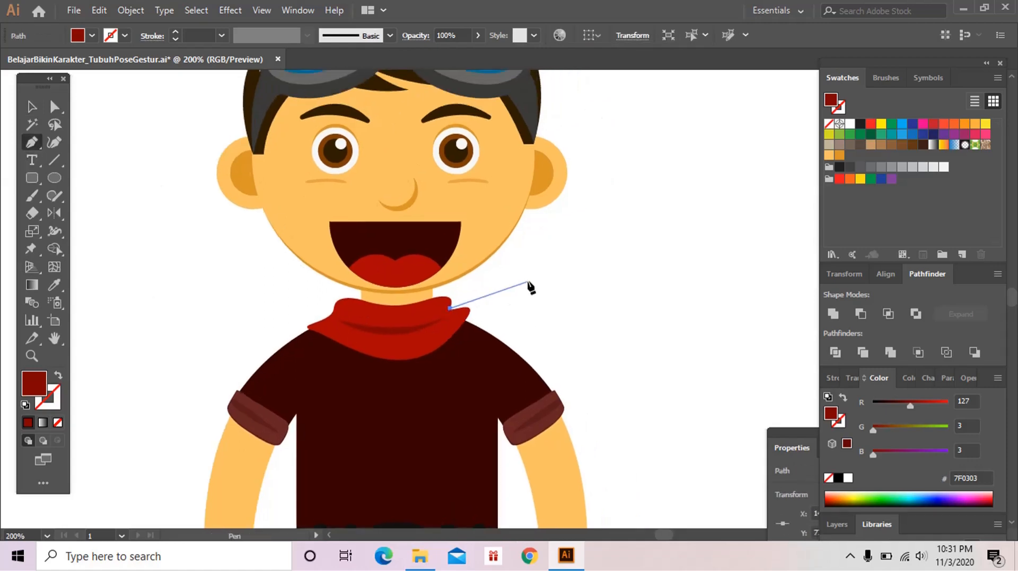
pyautogui.moveTo(509, 275); pyautogui.dragTo(543, 289)
pyautogui.click(574, 266)
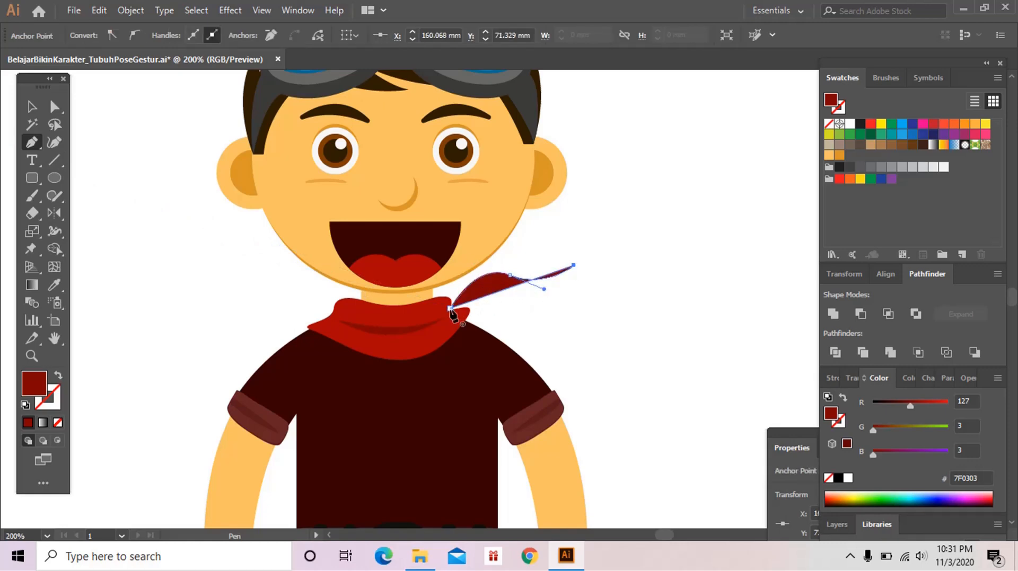
pyautogui.moveTo(450, 308); pyautogui.dragTo(350, 275)
pyautogui.keyDown('ctrl'); pyautogui.click(568, 323); pyautogui.keyUp('ctrl')
pyautogui.press('v')
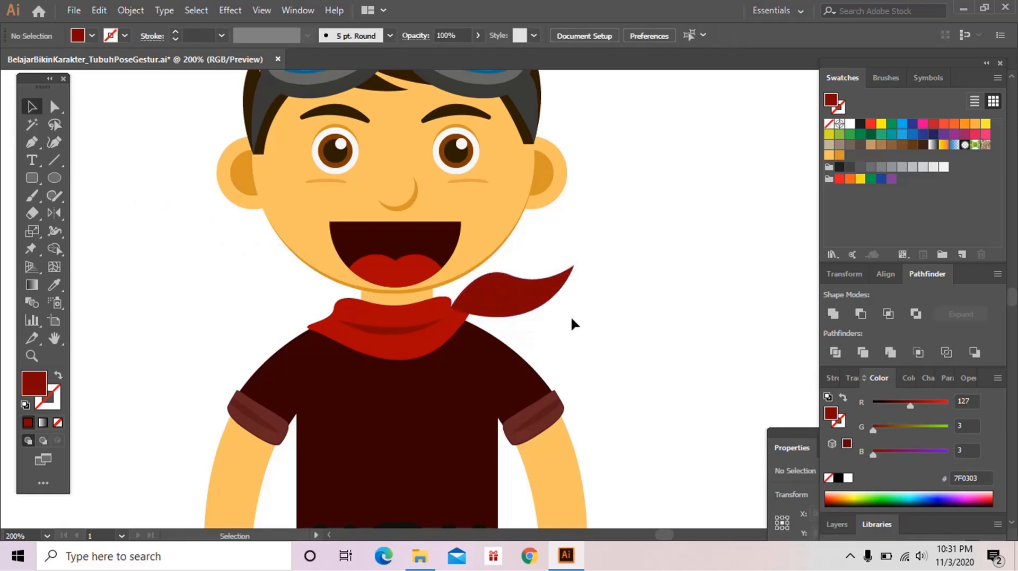
# Step: Duplicate the scarf tail slightly lower and rotate the copy clockwise so both tails fan out from the same point on the scarf
pyautogui.moveTo(520, 308); pyautogui.dragTo(589, 312)
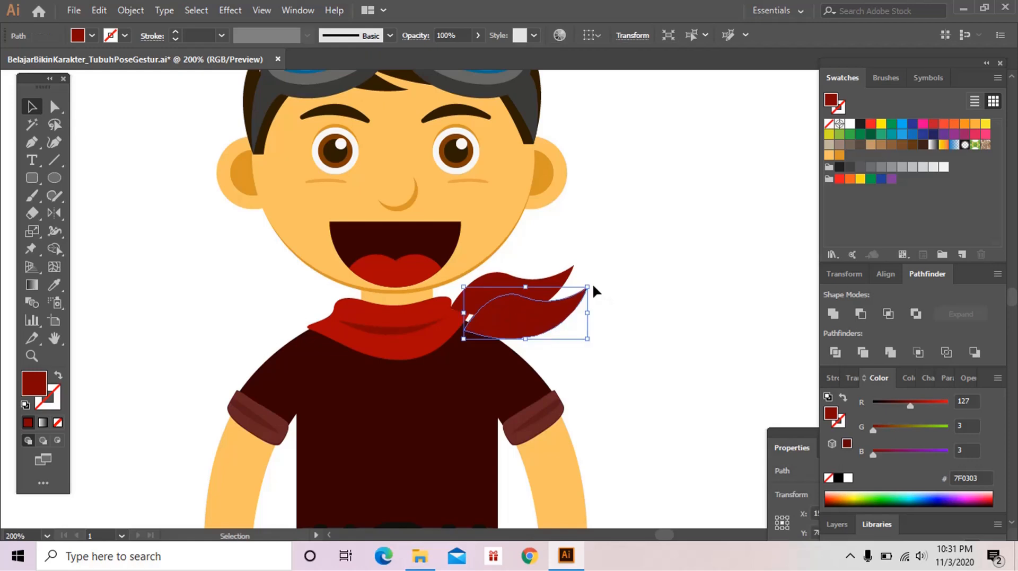
pyautogui.hotkey('ctrl', 'z')
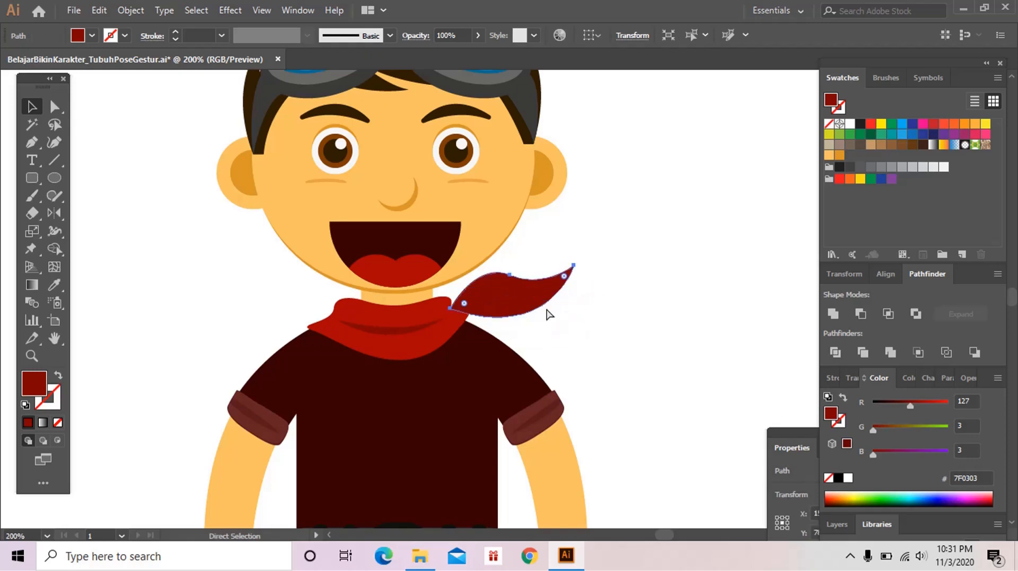
pyautogui.moveTo(536, 298); pyautogui.dragTo(540, 329)
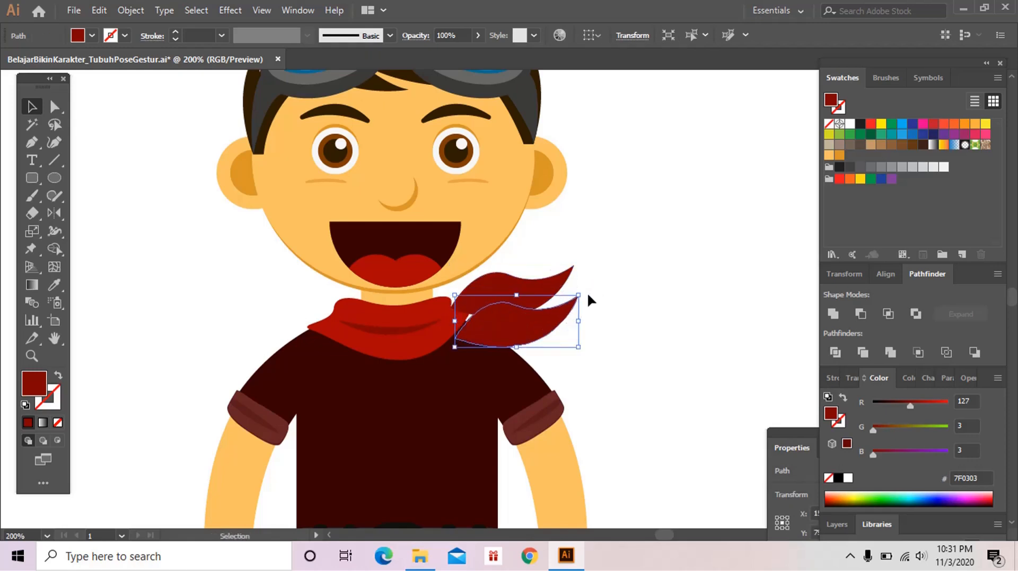
pyautogui.moveTo(589, 300); pyautogui.dragTo(587, 331)
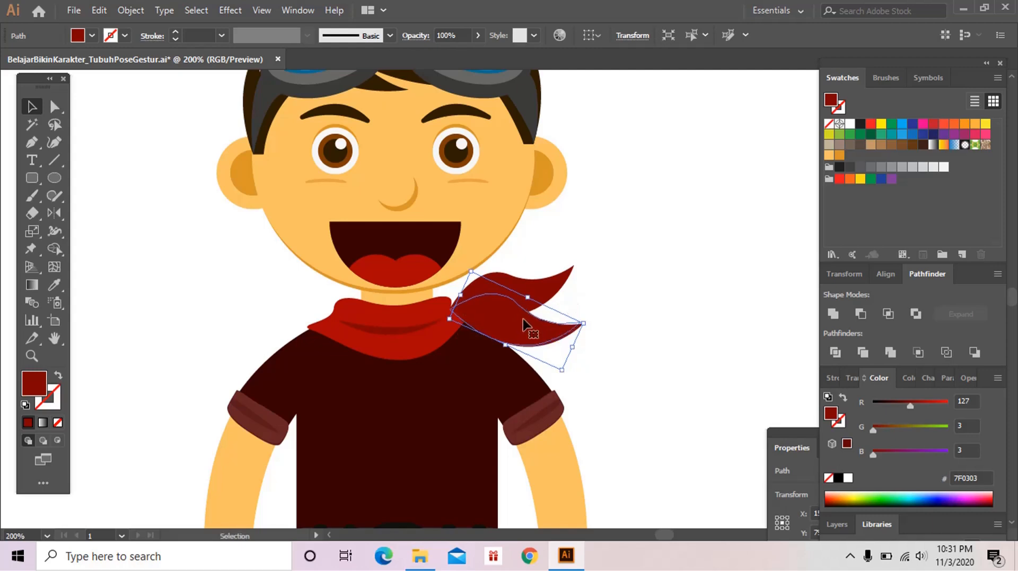
pyautogui.keyDown('shift'); pyautogui.click(541, 297); pyautogui.keyUp('shift')
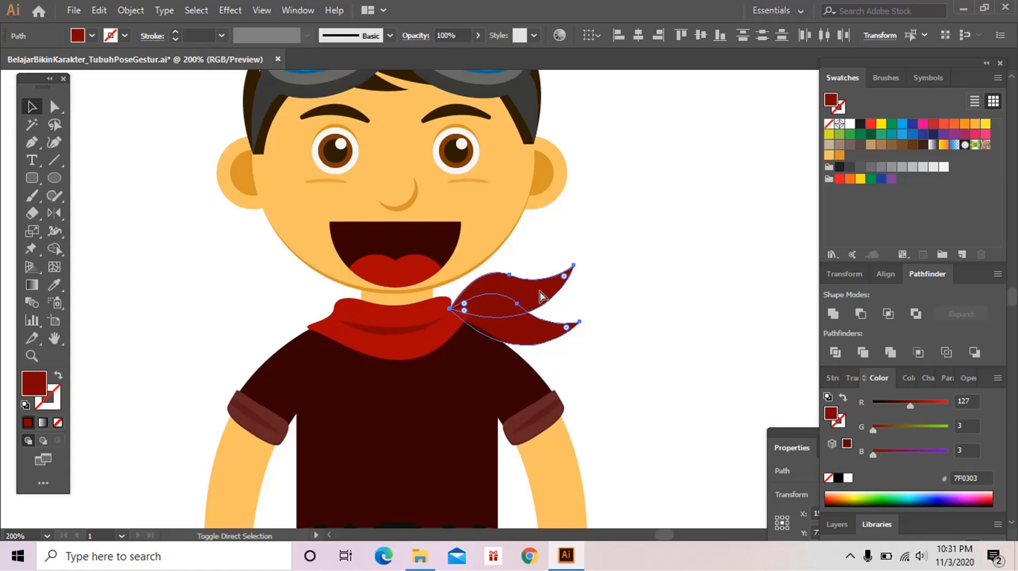
pyautogui.hotkey('ctrl', 'shift', 'a')
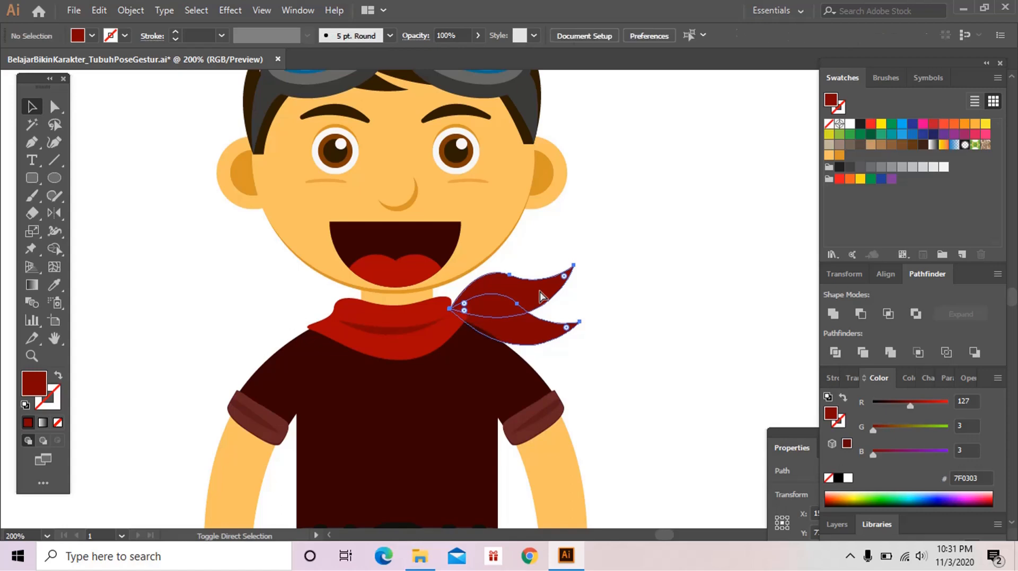
# Step: Recolor the lower scarf tail with the scarf's brighter red A80404
pyautogui.press('z')
pyautogui.keyDown('alt'); pyautogui.click(570, 312); pyautogui.keyUp('alt')
pyautogui.press('a')
pyautogui.click(488, 317)
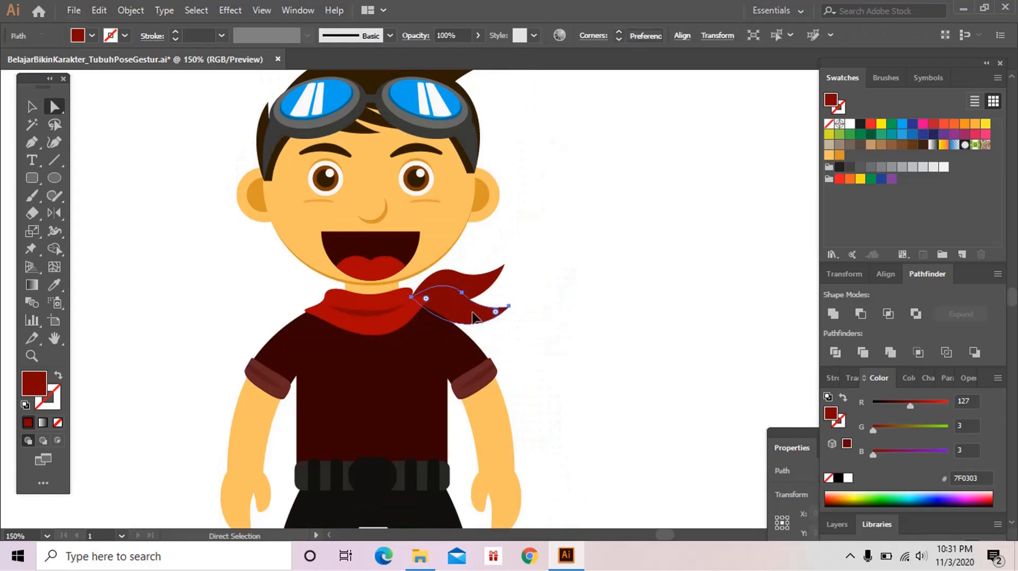
pyautogui.press('i')
pyautogui.click(410, 317)
pyautogui.hotkey('ctrl', 'shift', 'a')
pyautogui.press('z')
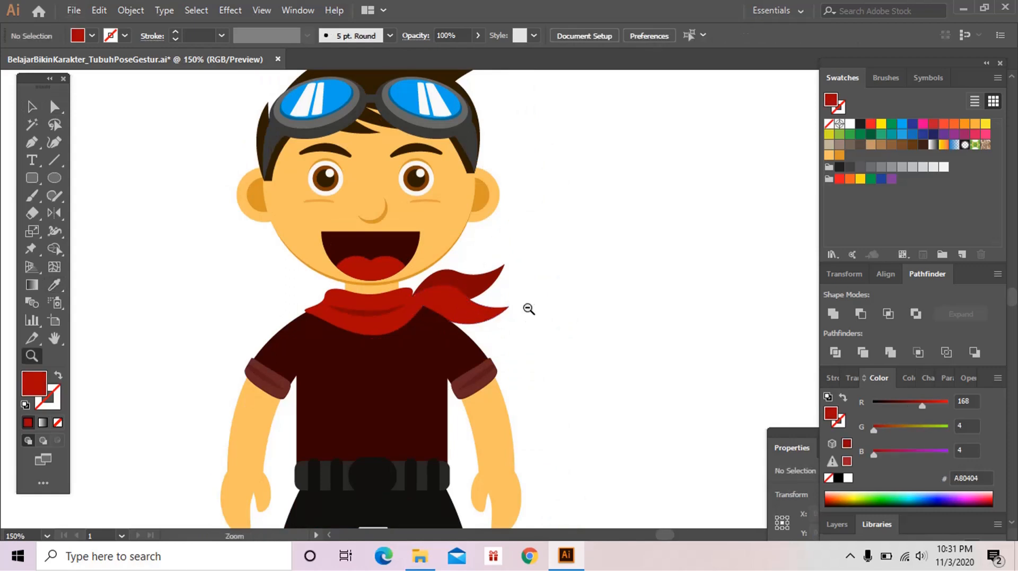
# Step: Group all parts of the dressed boy character into one object
pyautogui.keyDown('alt'); pyautogui.click(527, 309); pyautogui.keyUp('alt')
pyautogui.keyDown('alt'); pyautogui.click(515, 354); pyautogui.keyUp('alt')
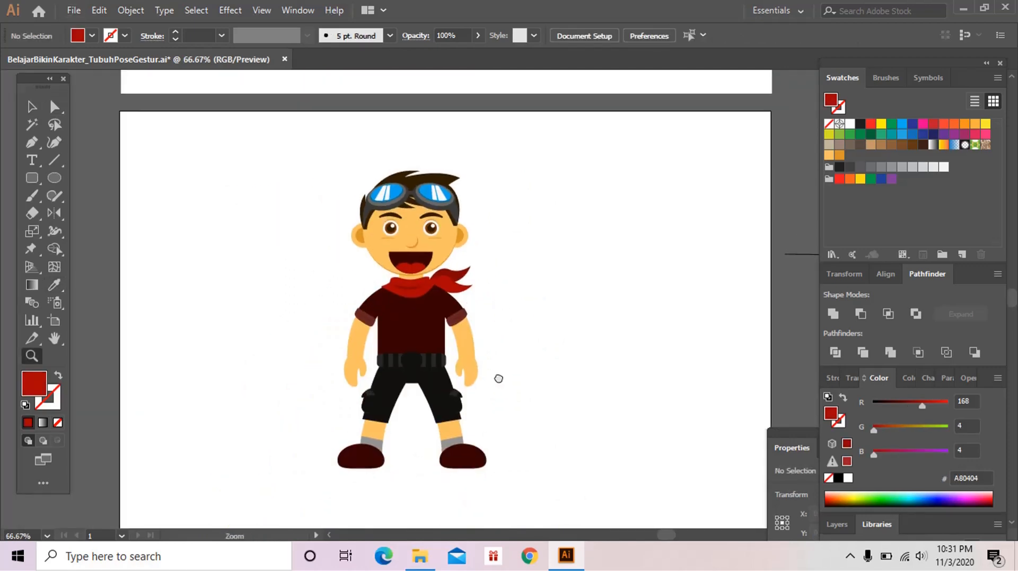
pyautogui.press('v')
pyautogui.moveTo(241, 161); pyautogui.dragTo(536, 481)
pyautogui.hotkey('ctrl', 'g')
pyautogui.click(520, 387)
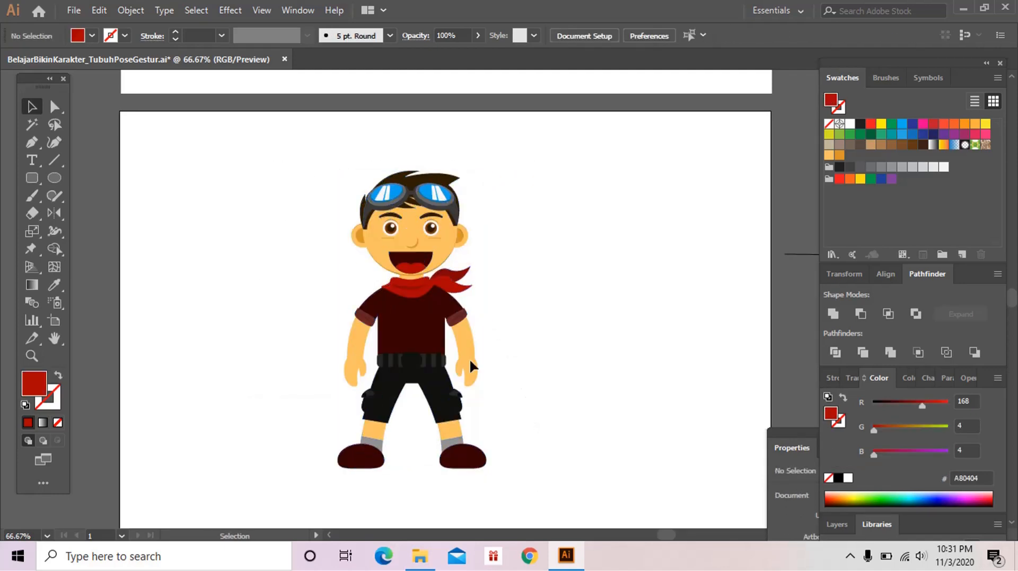
# Step: Group the stick-figure pose sketch outside the artboard and place a copy of it on the artboard beside the character
pyautogui.press('z')
pyautogui.click(557, 342)
pyautogui.keyDown('alt'); pyautogui.click(571, 336); pyautogui.keyUp('alt')
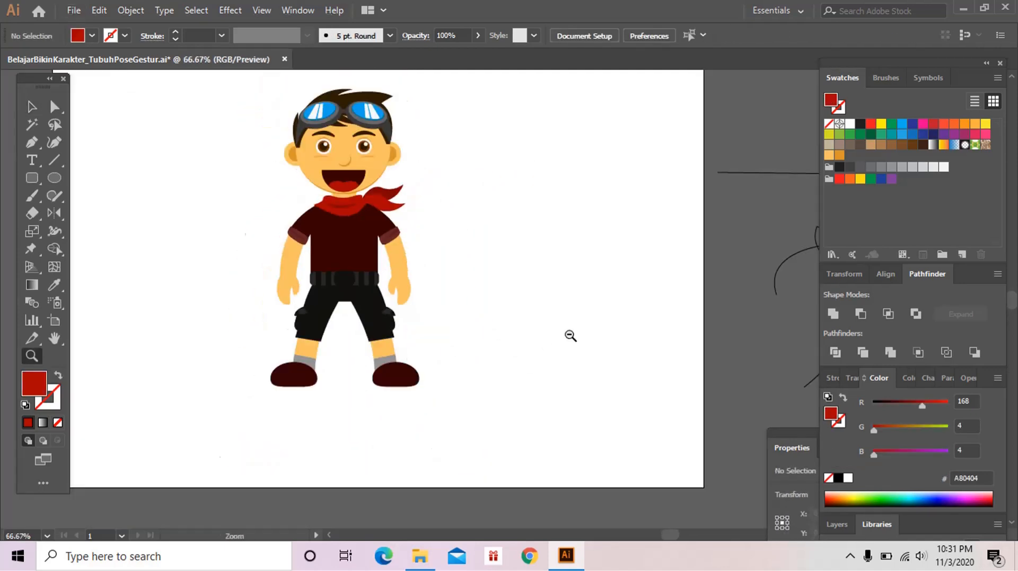
pyautogui.keyDown('alt'); pyautogui.click(565, 328); pyautogui.keyUp('alt')
pyautogui.moveTo(564, 324); pyautogui.dragTo(514, 387)
pyautogui.press('v')
pyautogui.moveTo(568, 124)
pyautogui.mouseDown()
pyautogui.moveTo(687, 350)
pyautogui.moveTo(742, 400)
pyautogui.mouseUp()
pyautogui.hotkey('ctrl', 'g')
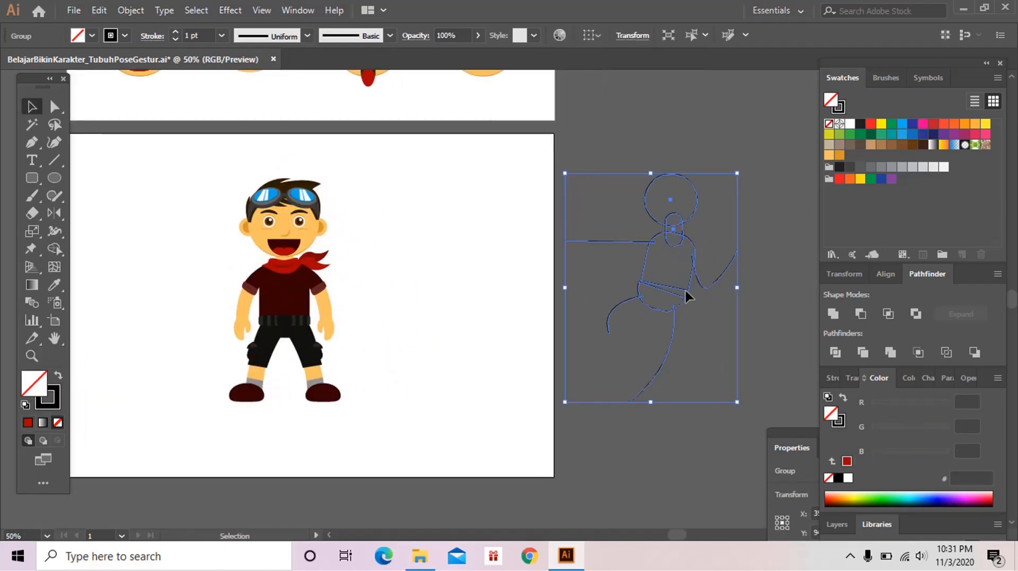
pyautogui.moveTo(685, 289); pyautogui.dragTo(479, 299)
pyautogui.moveTo(154, 135)
pyautogui.mouseDown()
pyautogui.moveTo(186, 201)
pyautogui.moveTo(349, 421)
pyautogui.mouseUp()
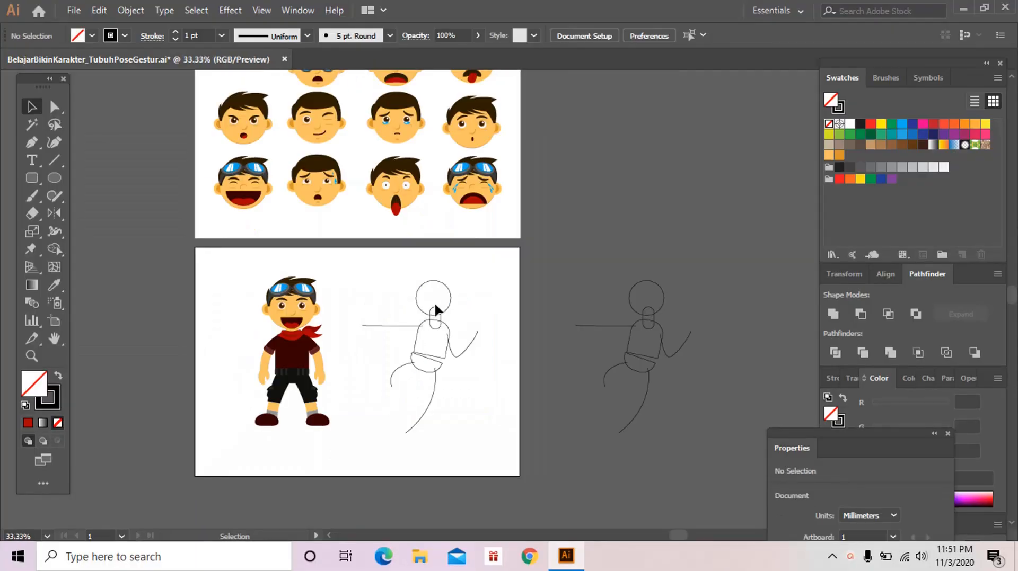
# Step: Examine the copied stick-figure pose's head, neck, torso, hips and limb lines next to the dressed character
pyautogui.press('z')
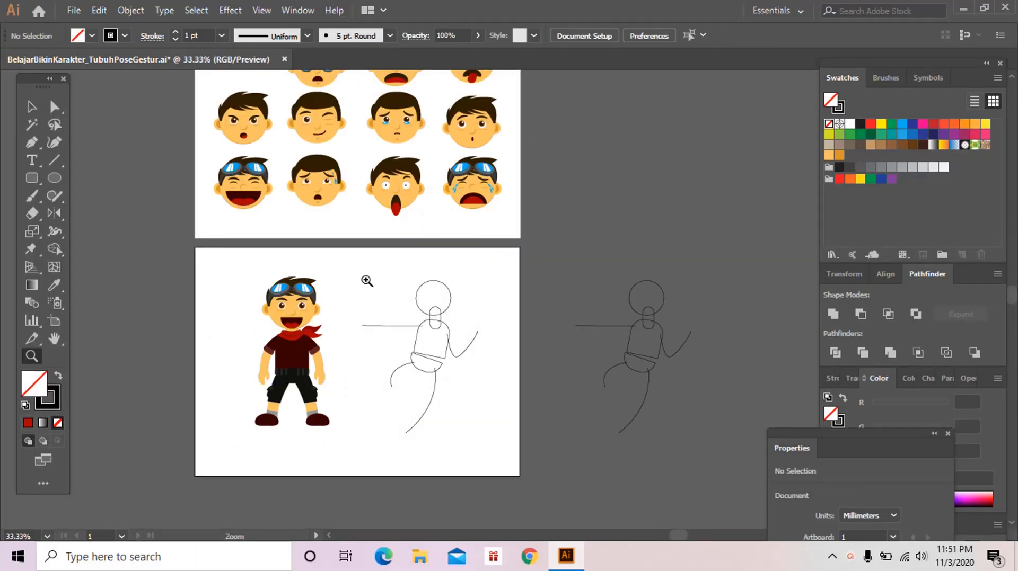
pyautogui.moveTo(365, 280); pyautogui.dragTo(474, 418)
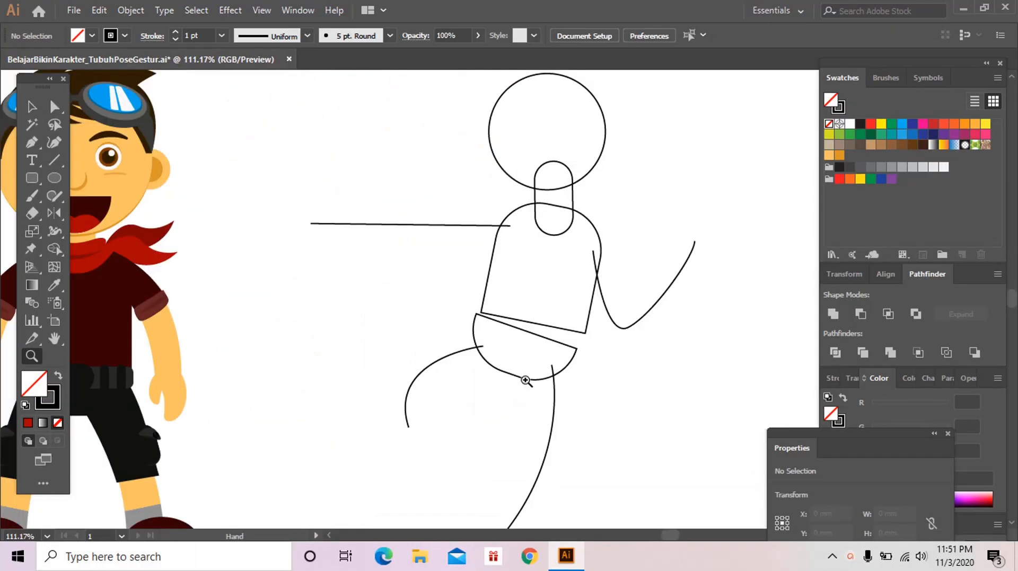
pyautogui.moveTo(526, 381); pyautogui.dragTo(493, 383)
pyautogui.keyDown('alt'); pyautogui.click(495, 383); pyautogui.keyUp('alt')
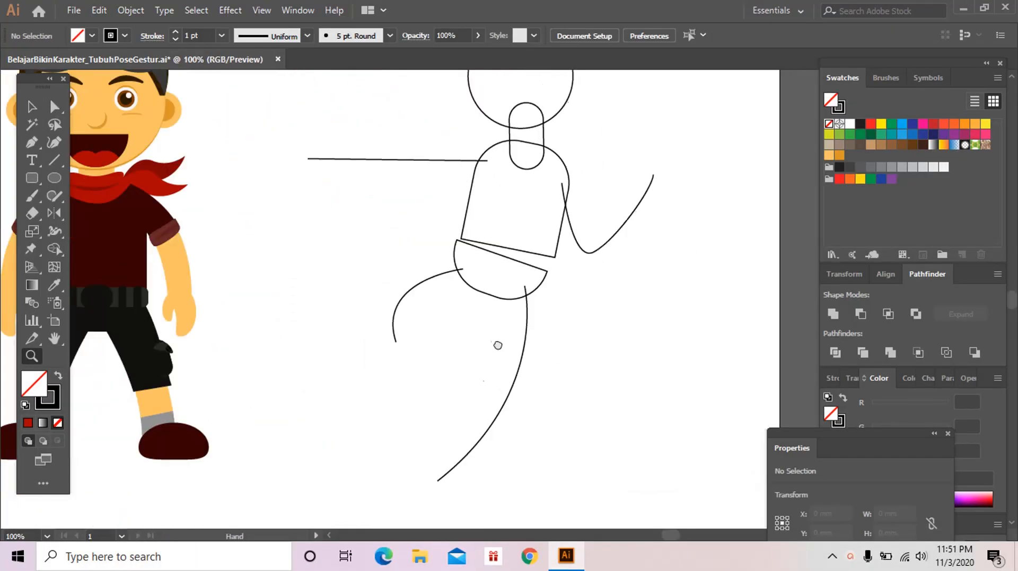
pyautogui.moveTo(497, 346); pyautogui.dragTo(474, 394)
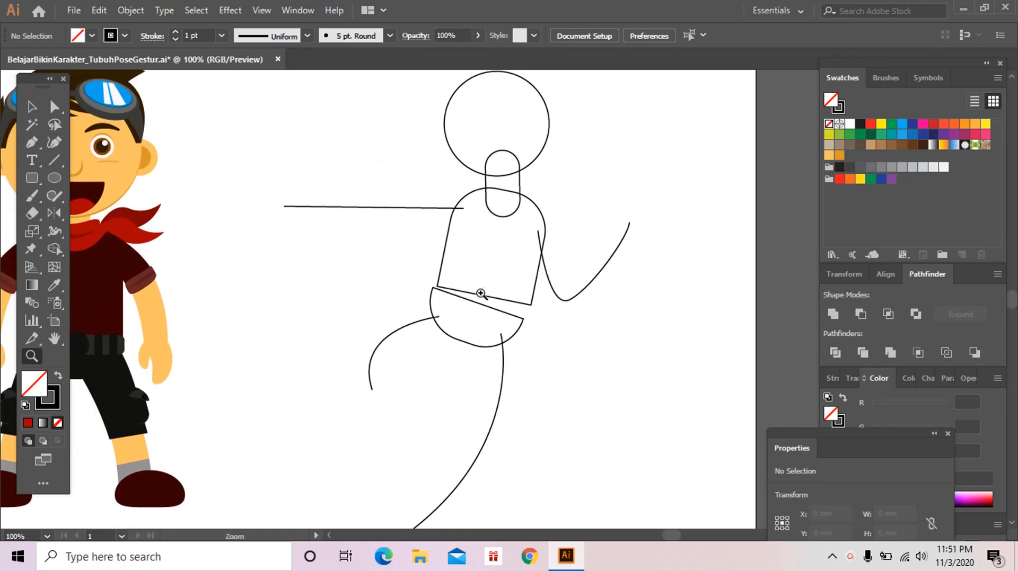
pyautogui.press('v')
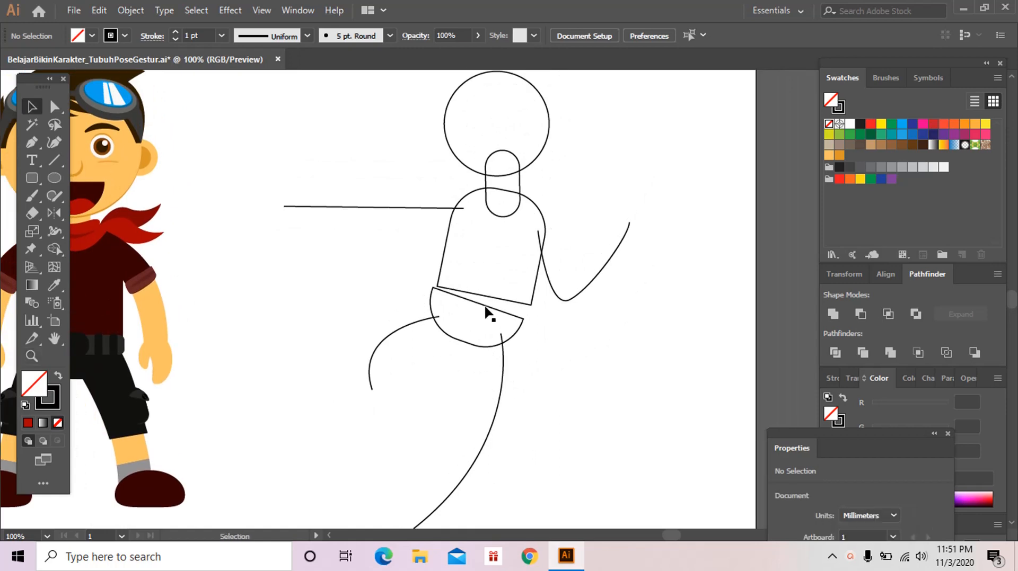
pyautogui.click(484, 306)
pyautogui.press('z')
pyautogui.keyDown('alt'); pyautogui.click(484, 306); pyautogui.keyUp('alt')
pyautogui.moveTo(483, 306); pyautogui.dragTo(456, 311)
pyautogui.press('v')
pyautogui.click(504, 328)
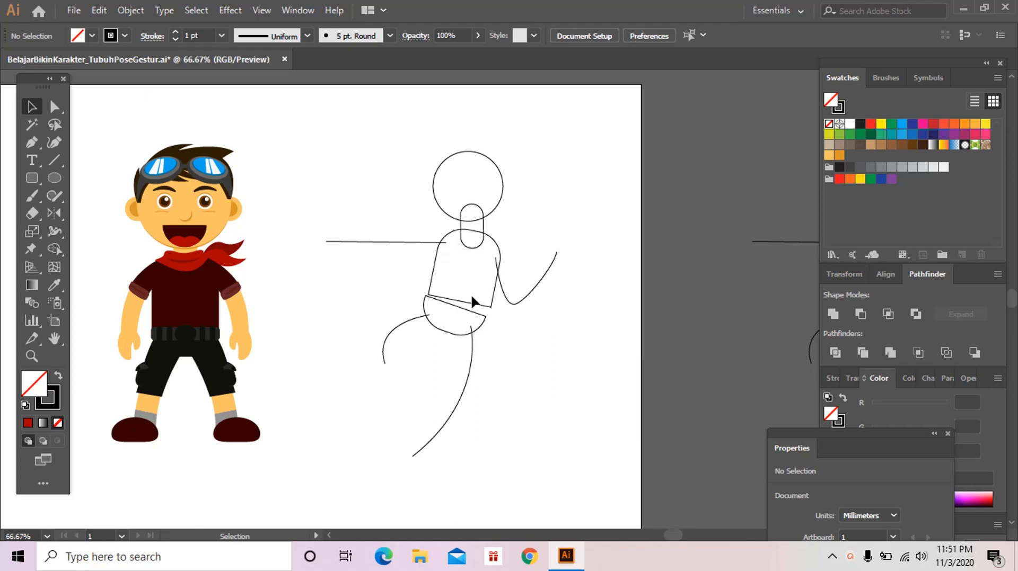
pyautogui.moveTo(473, 295); pyautogui.dragTo(478, 316)
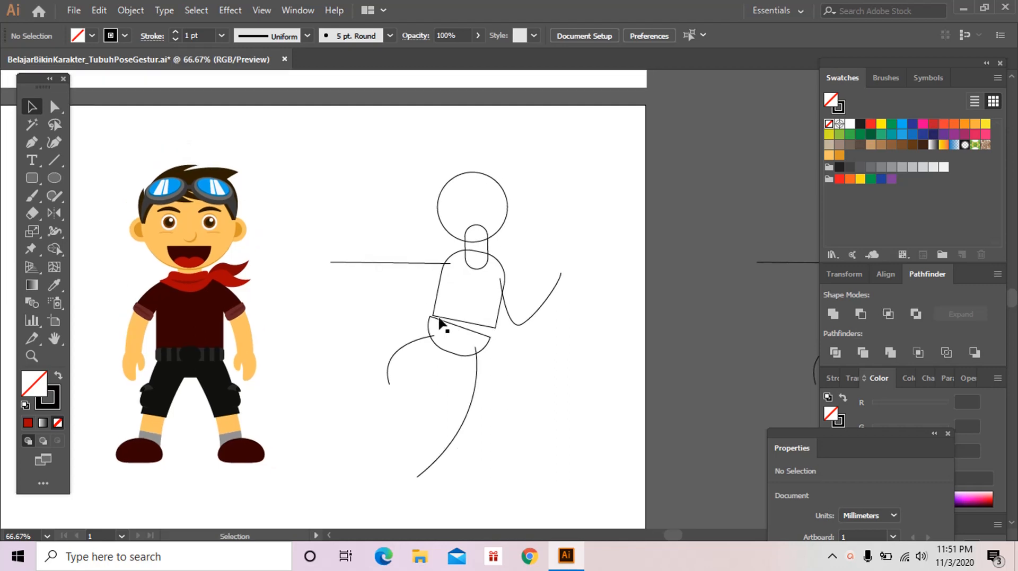
pyautogui.moveTo(498, 335); pyautogui.dragTo(508, 359)
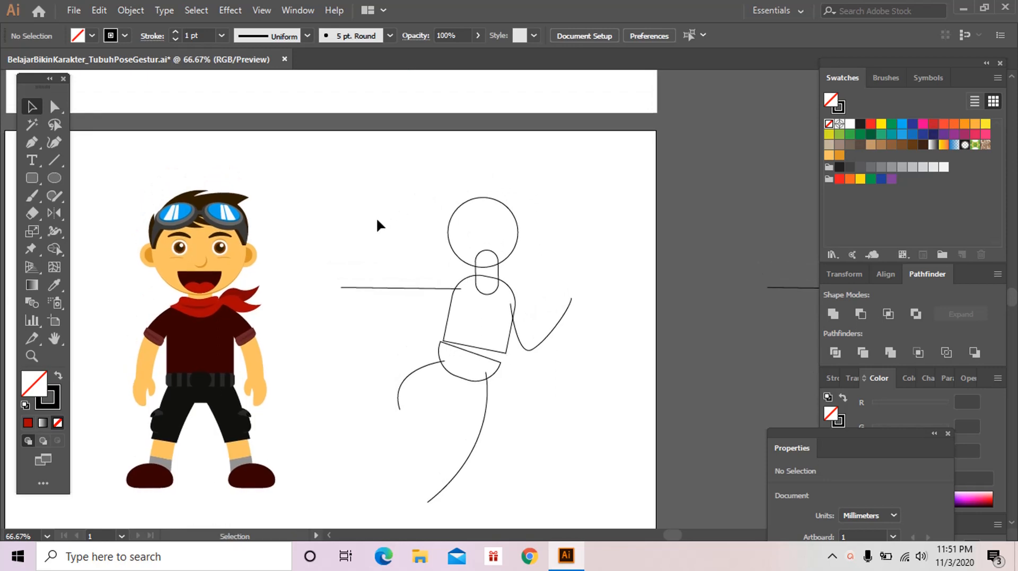
# Step: Ungroup the copied stick-figure pose sketch on the artboard into separate paths
pyautogui.click(215, 355)
pyautogui.moveTo(338, 352); pyautogui.dragTo(324, 346)
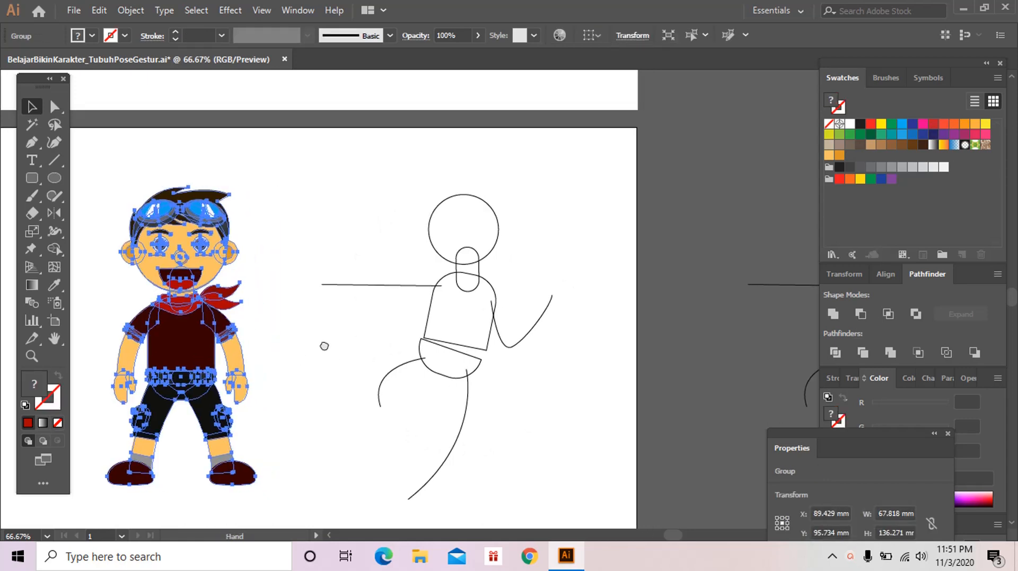
pyautogui.click(323, 341)
pyautogui.click(363, 288)
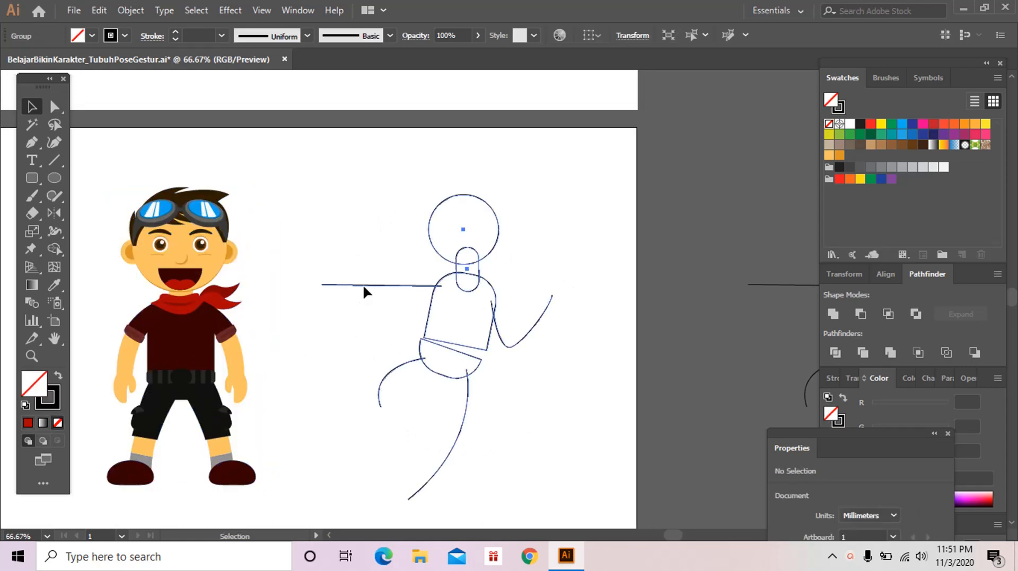
pyautogui.press('ctrl')
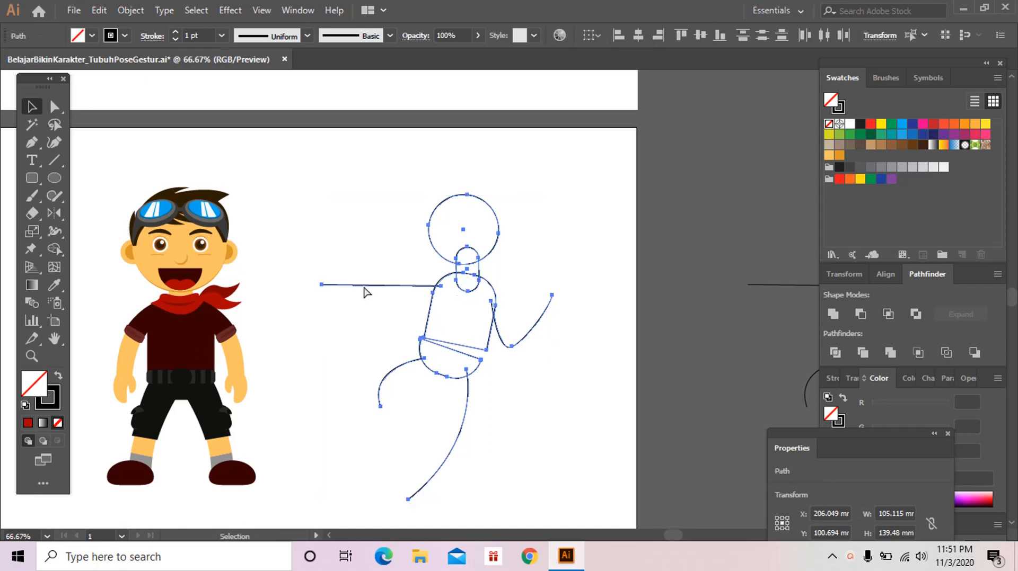
# Step: Delete the head circle from the ungrouped stick-figure pose on the artboard
pyautogui.click(420, 219)
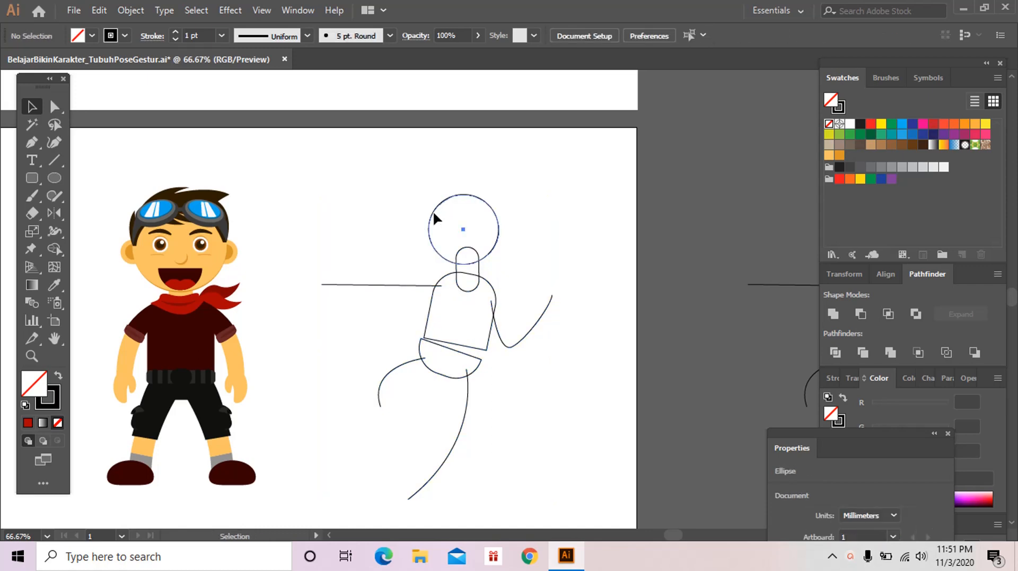
pyautogui.click(433, 211)
pyautogui.press('Delete')
# Step: Ungroup the dressed character and place a copy of its head and neck above the stick-figure pose
pyautogui.moveTo(252, 210); pyautogui.dragTo(273, 209)
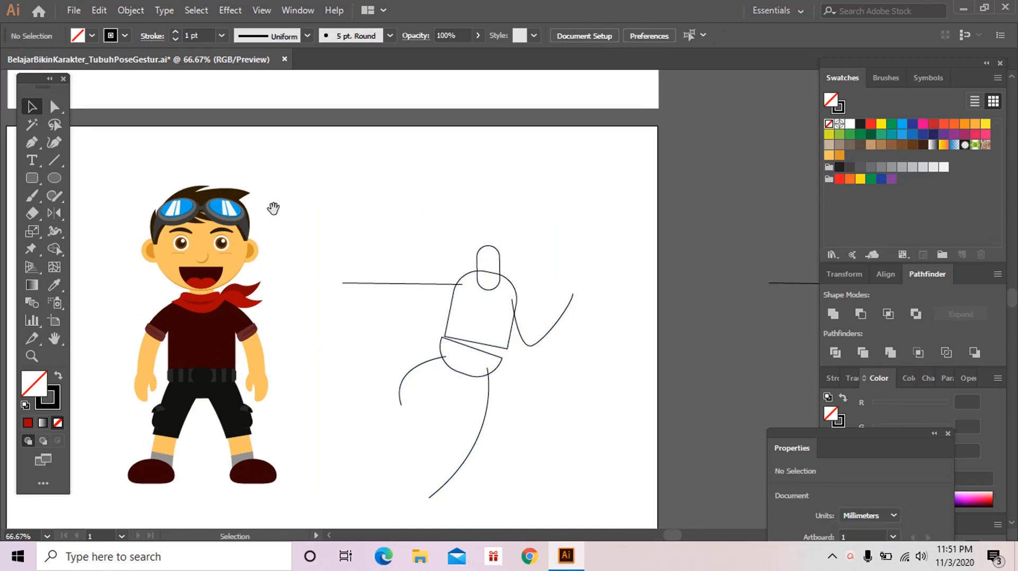
pyautogui.moveTo(136, 180); pyautogui.dragTo(256, 262)
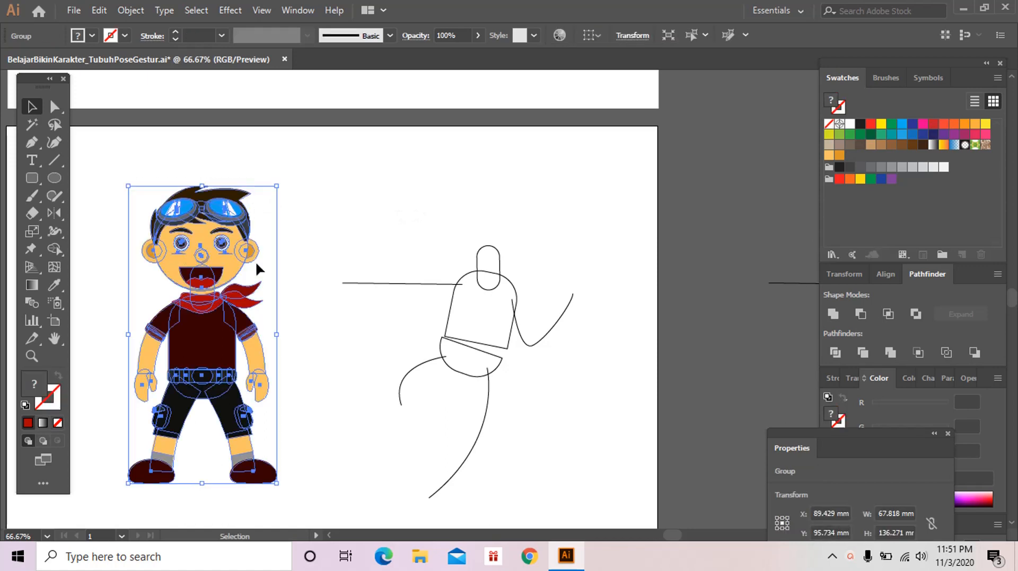
pyautogui.click(260, 176)
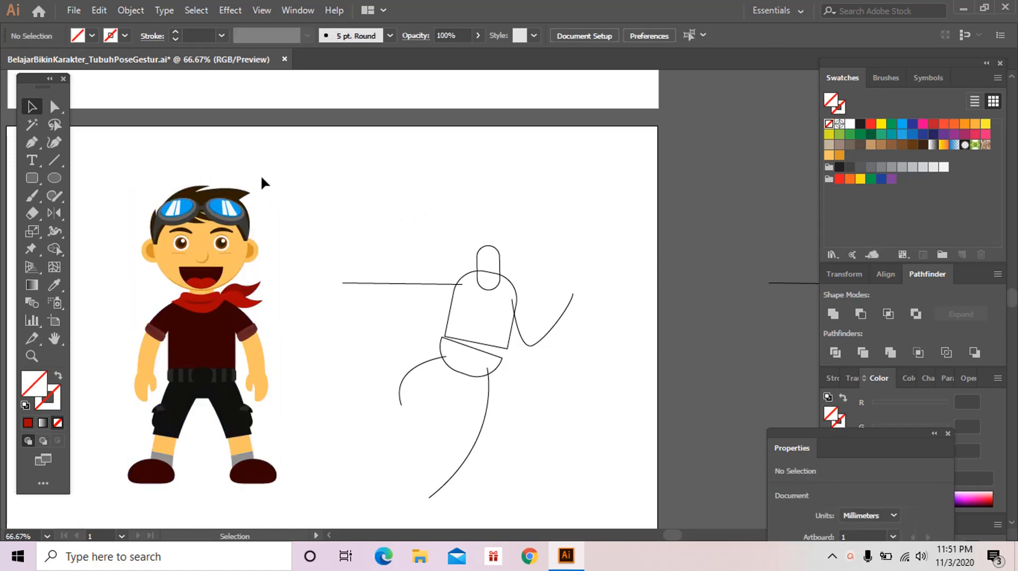
pyautogui.moveTo(138, 177); pyautogui.dragTo(265, 262)
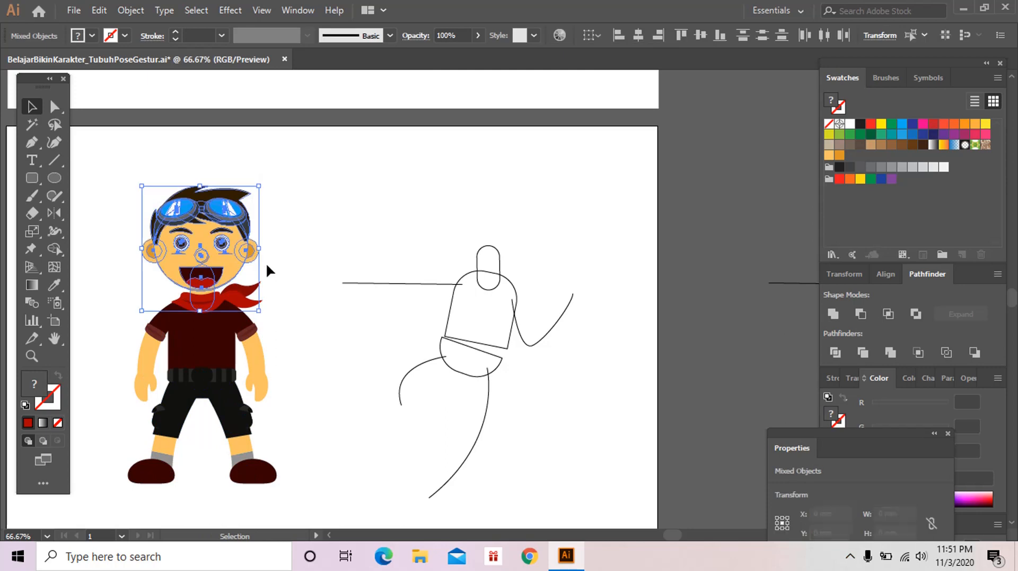
pyautogui.moveTo(216, 286); pyautogui.dragTo(433, 243)
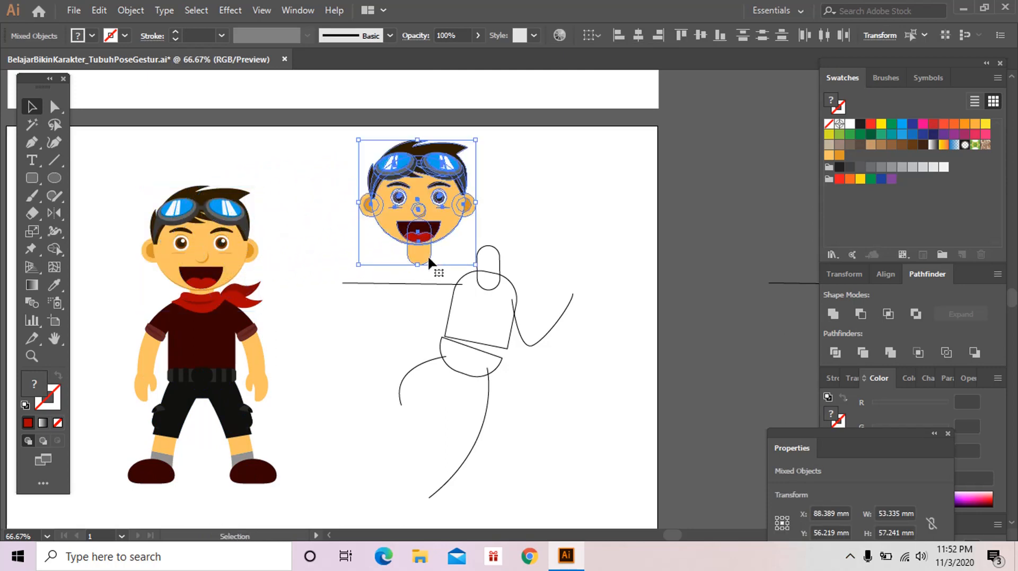
# Step: Delete the neck from the copied head and move the grouped head to the upper right of the sketch's neck
pyautogui.hotkey('ctrl', 'shift', 'a')
pyautogui.click(421, 256)
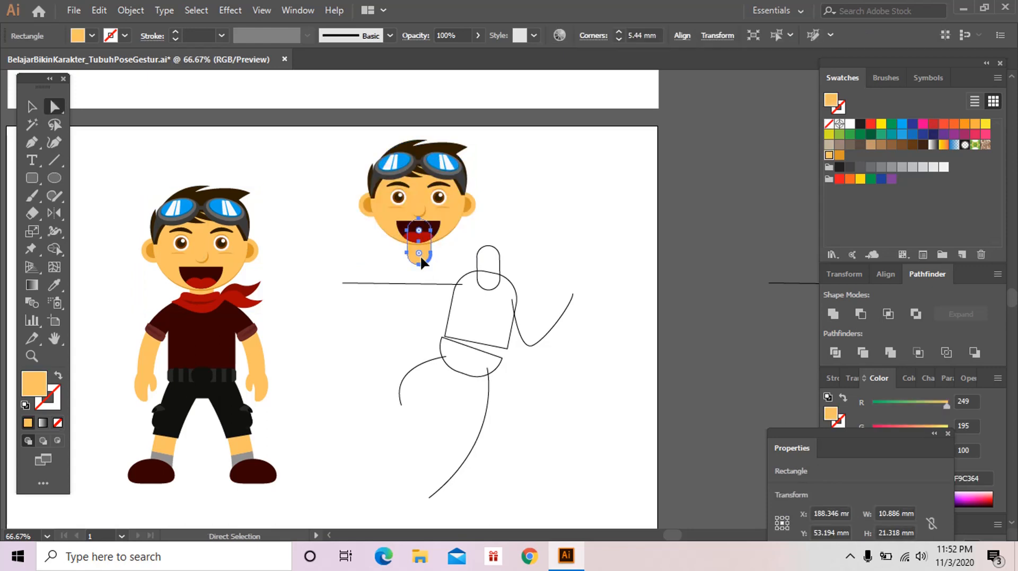
pyautogui.press('Delete')
pyautogui.press('v')
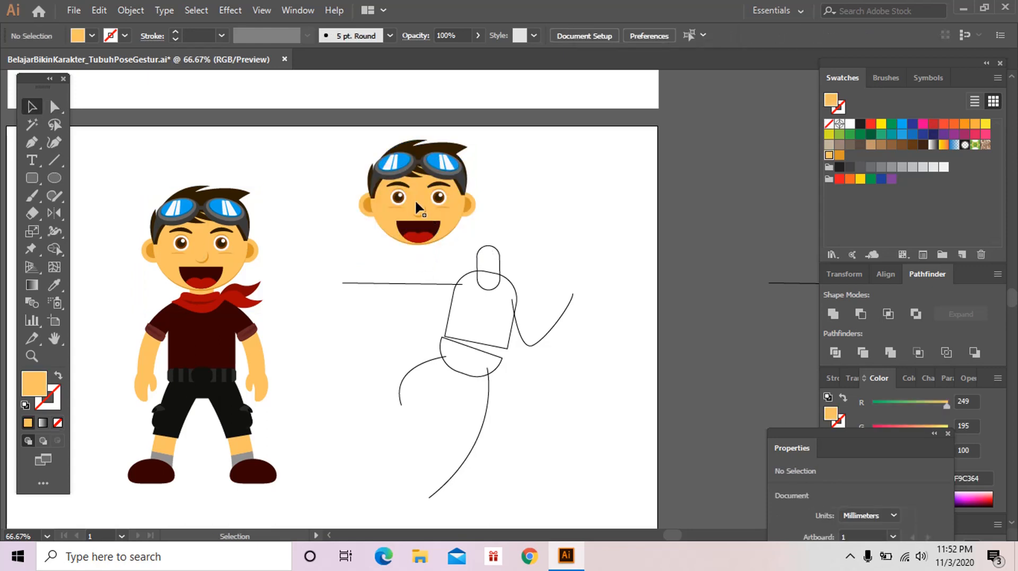
pyautogui.moveTo(453, 219); pyautogui.dragTo(577, 233)
pyautogui.click(564, 270)
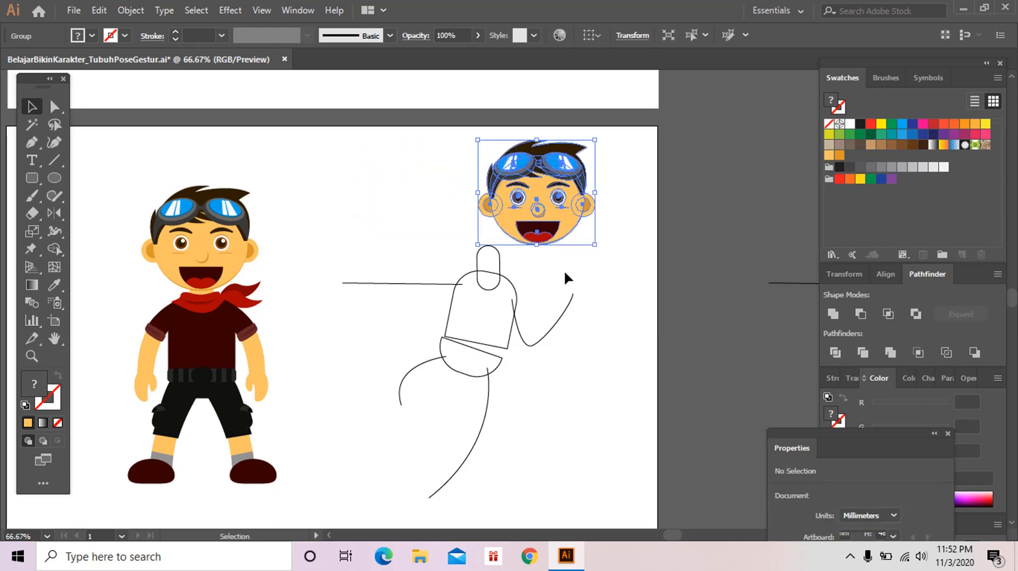
# Step: Shift the darker nose ellipse of the copied head to the left so the nose shading falls on its left side
pyautogui.press('z')
pyautogui.click(552, 274)
pyautogui.moveTo(547, 275); pyautogui.dragTo(565, 259)
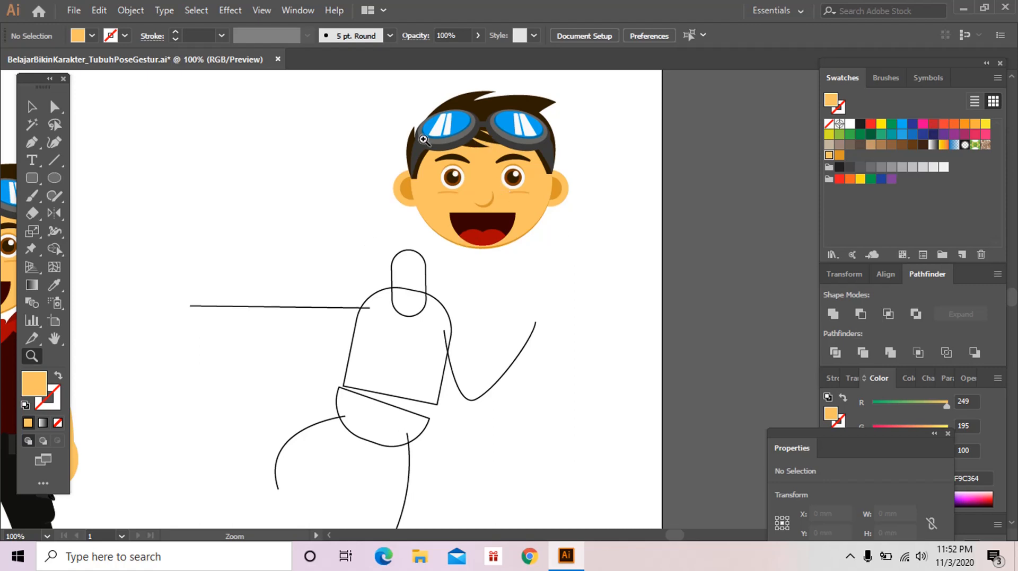
pyautogui.click(536, 207)
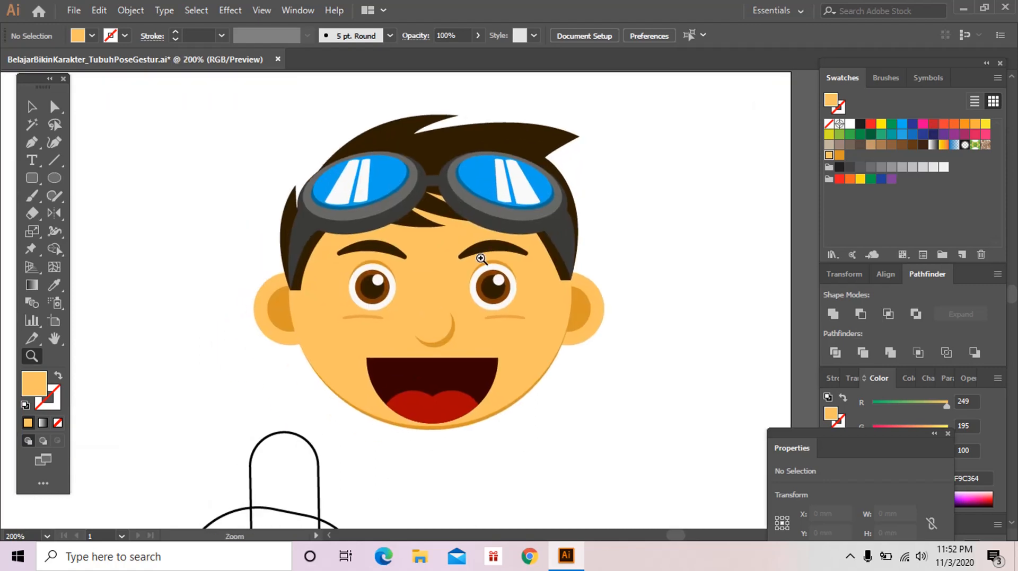
pyautogui.press('v')
pyautogui.click(436, 337)
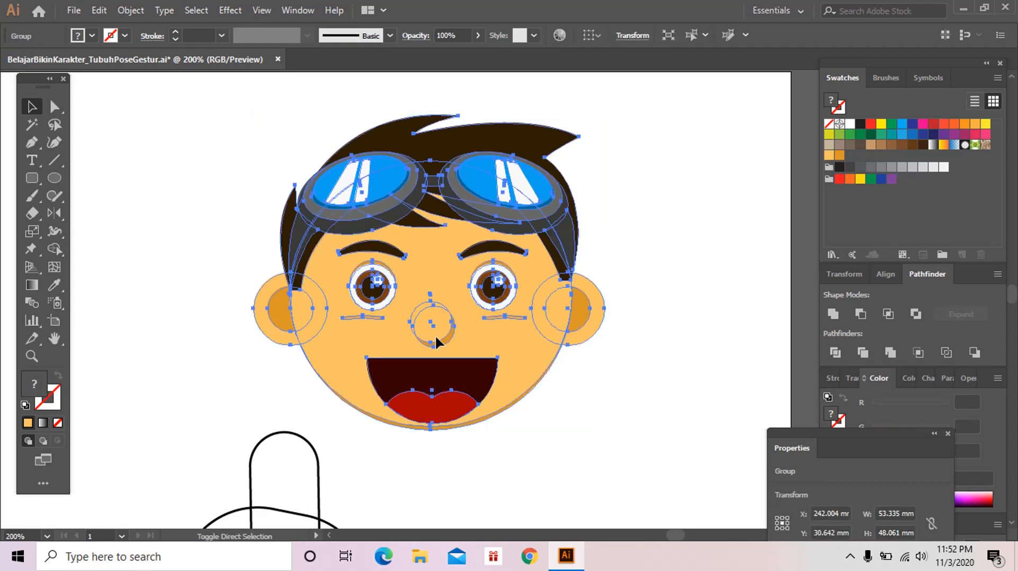
pyautogui.keyDown('shift'); pyautogui.click(435, 335); pyautogui.keyUp('shift')
pyautogui.click(551, 426)
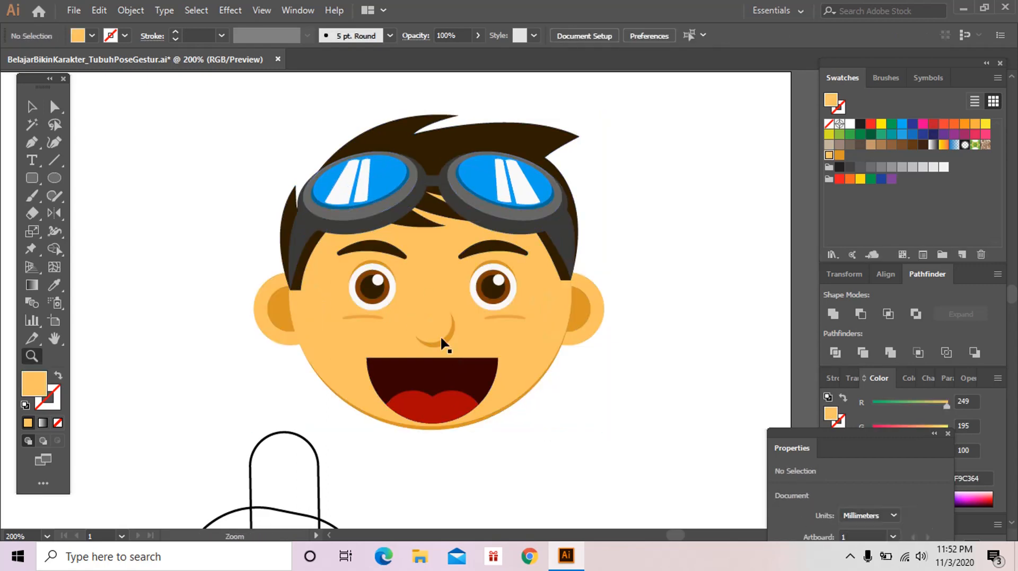
pyautogui.press('z')
pyautogui.moveTo(404, 290); pyautogui.dragTo(459, 364)
pyautogui.press('a')
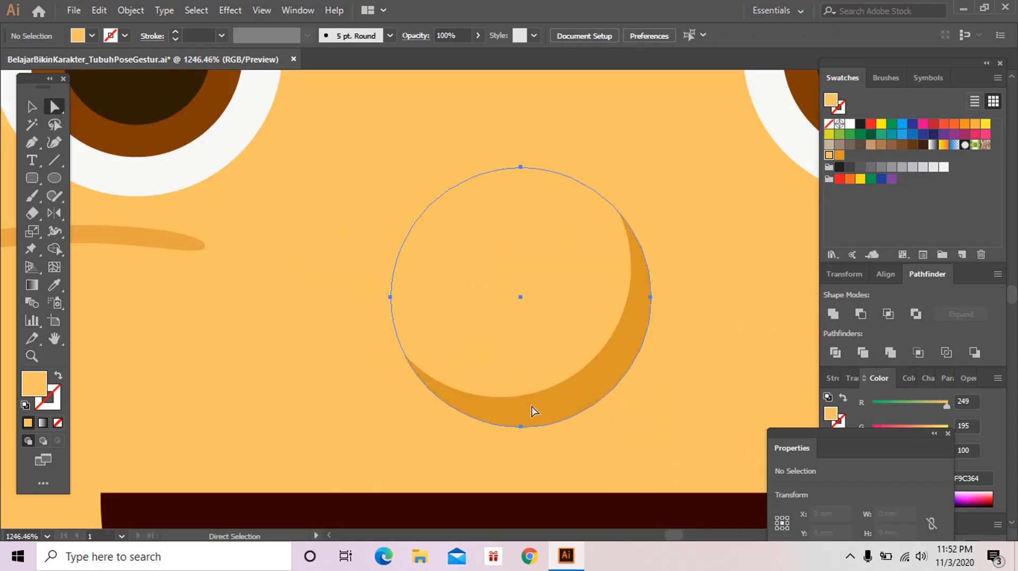
pyautogui.moveTo(530, 411); pyautogui.dragTo(473, 404)
# Step: Nudge the irises, pupils and highlights of both eyes about 0.7 mm to the left within the eye whites
pyautogui.press('z')
pyautogui.keyDown('alt'); pyautogui.click(497, 357); pyautogui.keyUp('alt')
pyautogui.keyDown('alt'); pyautogui.click(497, 356); pyautogui.keyUp('alt')
pyautogui.keyDown('alt'); pyautogui.click(498, 355); pyautogui.keyUp('alt')
pyautogui.keyDown('alt'); pyautogui.click(497, 353); pyautogui.keyUp('alt')
pyautogui.keyDown('alt'); pyautogui.click(497, 351); pyautogui.keyUp('alt')
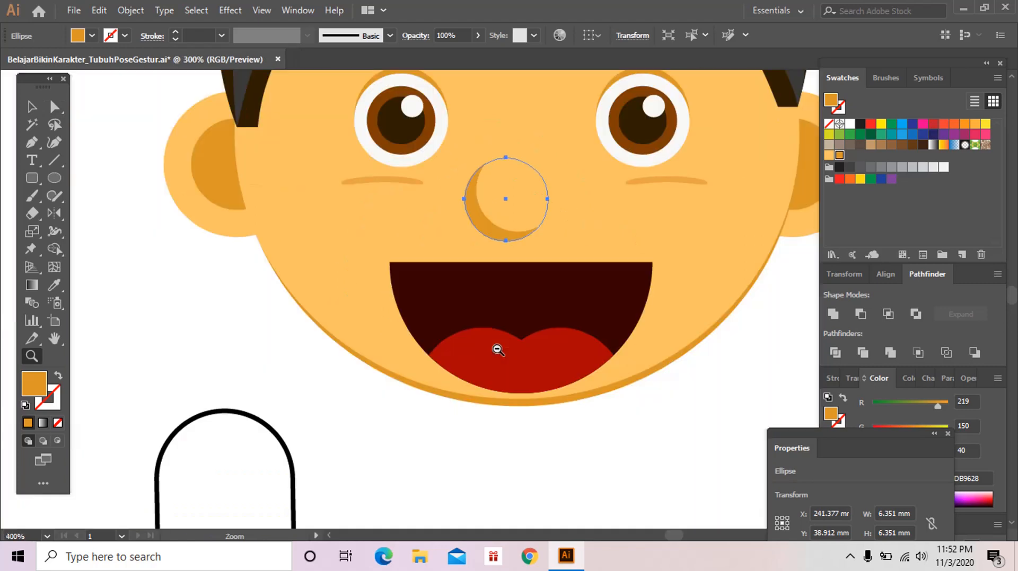
pyautogui.keyDown('alt'); pyautogui.click(502, 289); pyautogui.keyUp('alt')
pyautogui.moveTo(504, 287); pyautogui.dragTo(479, 307)
pyautogui.moveTo(395, 128); pyautogui.dragTo(452, 237)
pyautogui.press('v')
pyautogui.click(438, 261)
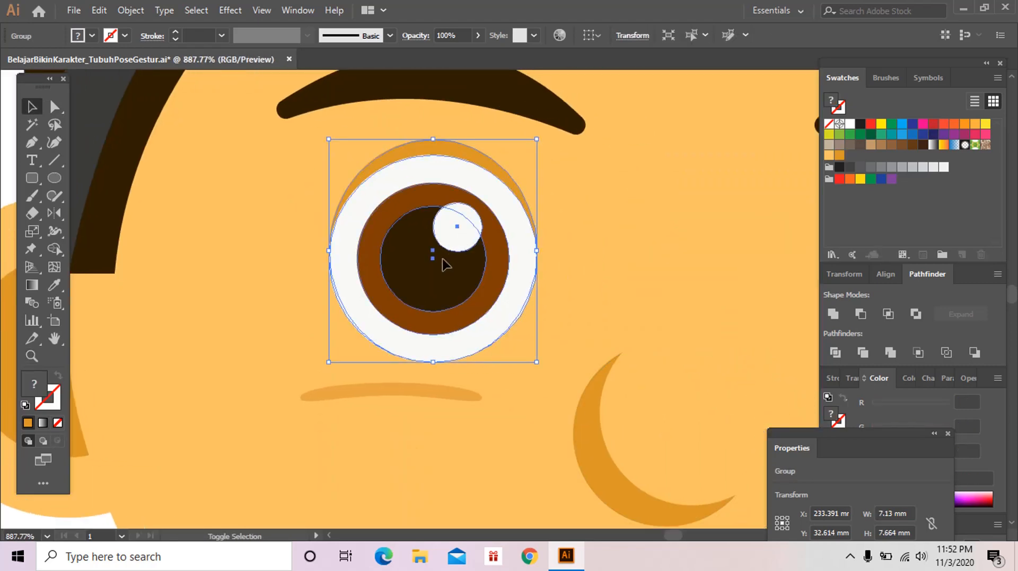
pyautogui.hotkey('ctrl', 'shift', 'a')
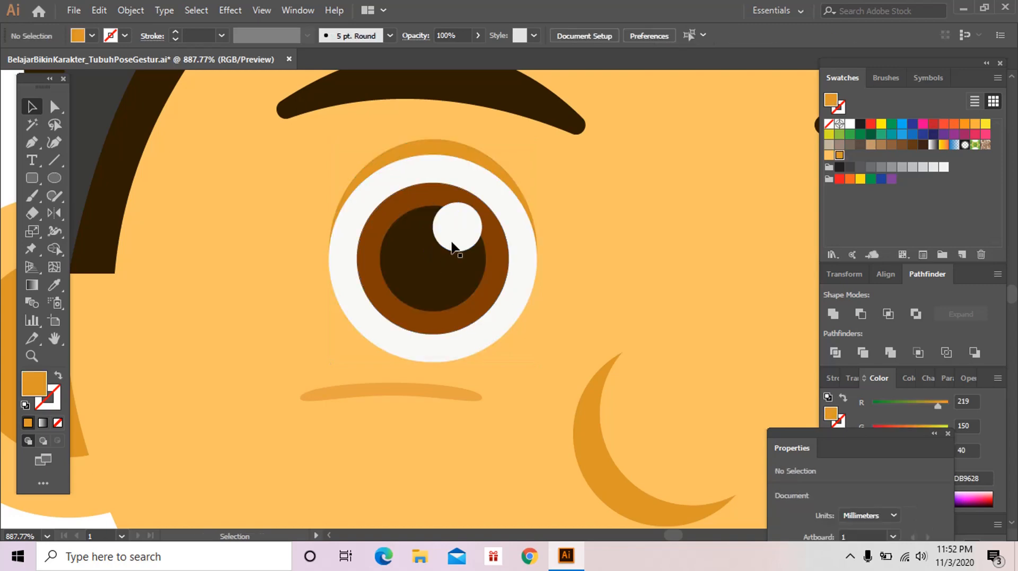
pyautogui.keyDown('shift'); pyautogui.click(442, 270); pyautogui.keyUp('shift')
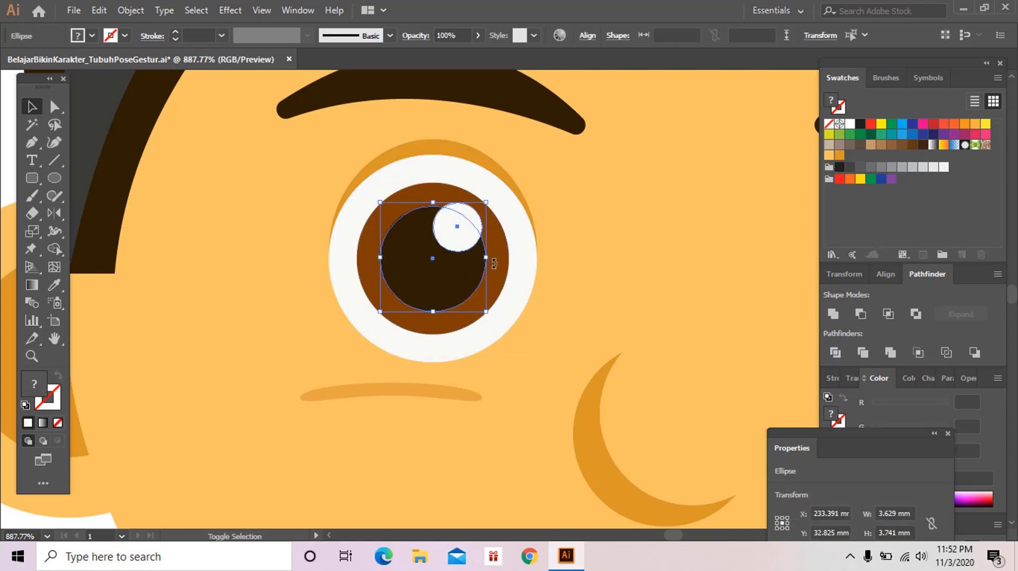
pyautogui.keyDown('shift'); pyautogui.click(498, 273); pyautogui.keyUp('shift')
pyautogui.press('z')
pyautogui.keyDown('alt'); pyautogui.click(654, 298); pyautogui.keyUp('alt')
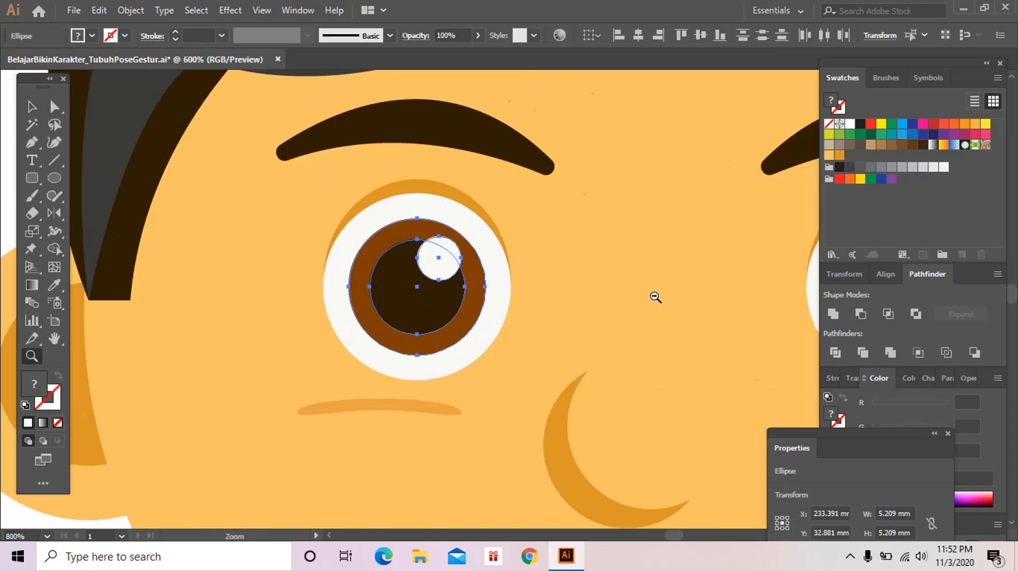
pyautogui.keyDown('alt'); pyautogui.click(638, 313); pyautogui.keyUp('alt')
pyautogui.keyDown('alt'); pyautogui.click(638, 313); pyautogui.keyUp('alt')
pyautogui.press('a')
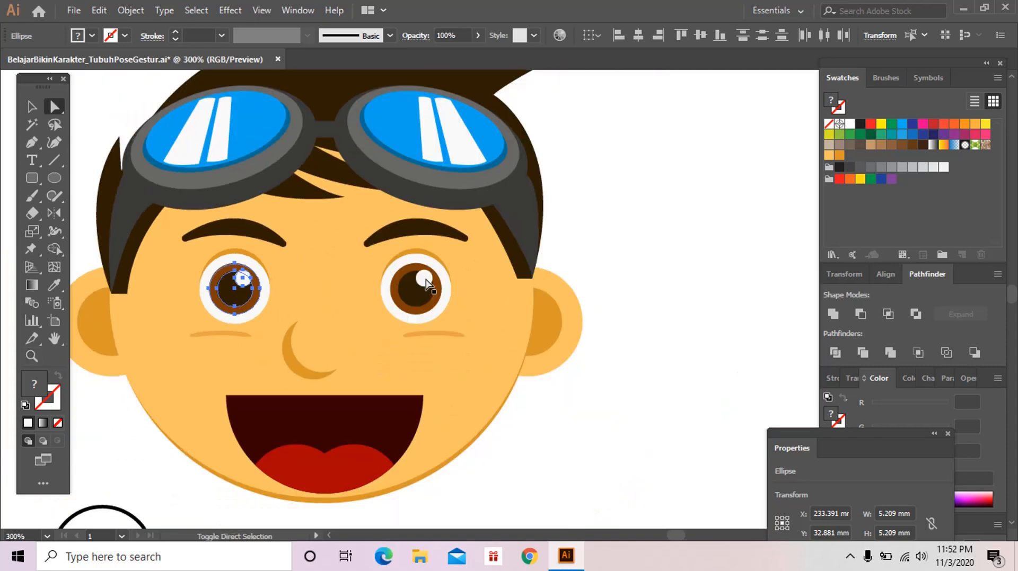
pyautogui.keyDown('shift'); pyautogui.click(424, 278); pyautogui.keyUp('shift')
pyautogui.keyDown('shift'); pyautogui.click(441, 301); pyautogui.keyUp('shift')
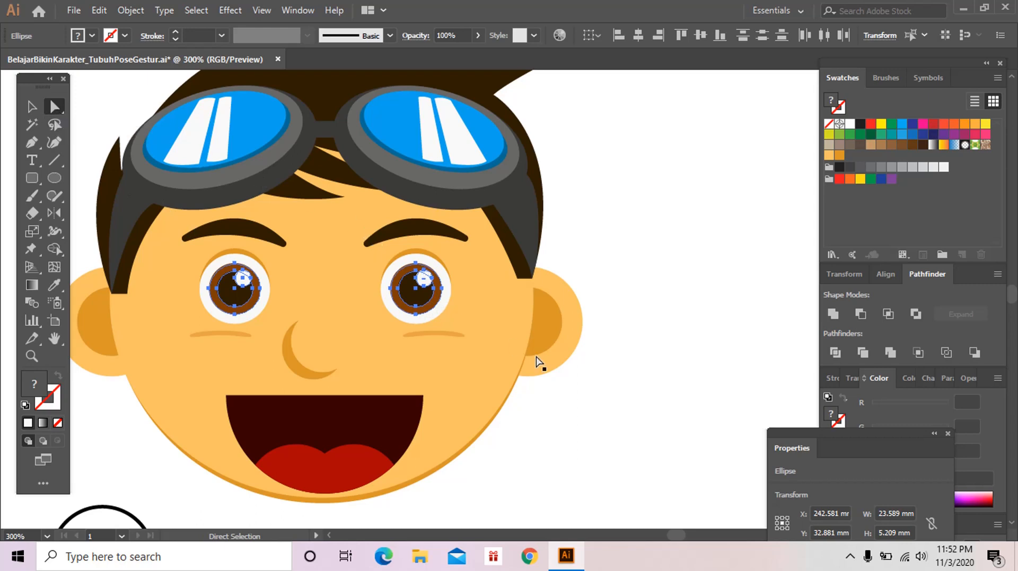
pyautogui.press('Left')
pyautogui.press('Left')
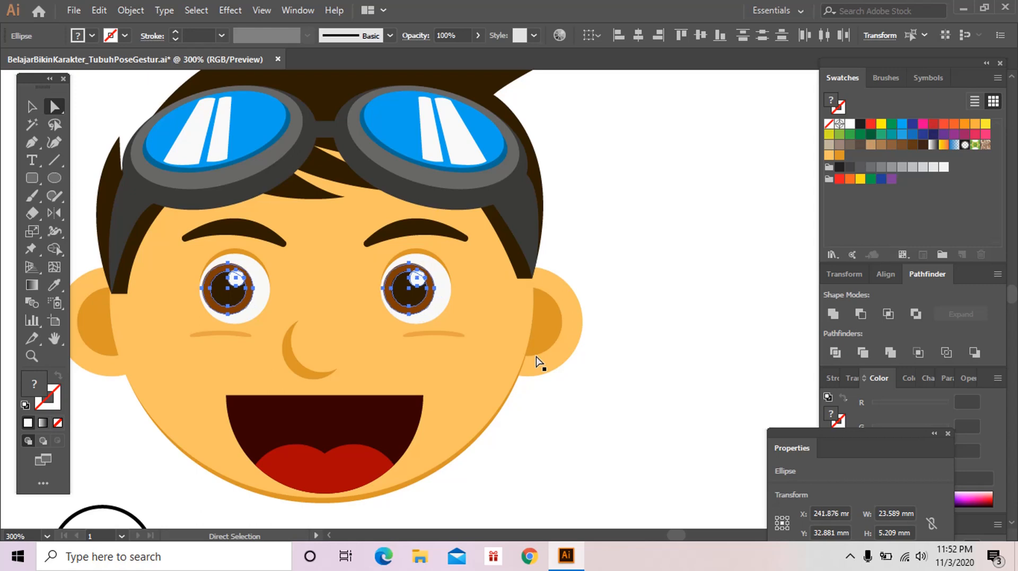
pyautogui.click(591, 280)
# Step: Move the eyebrows, eyes, under-eye lines, nose and mouth together about 3.5 mm left, leaving the face shape and ears in place
pyautogui.press('z')
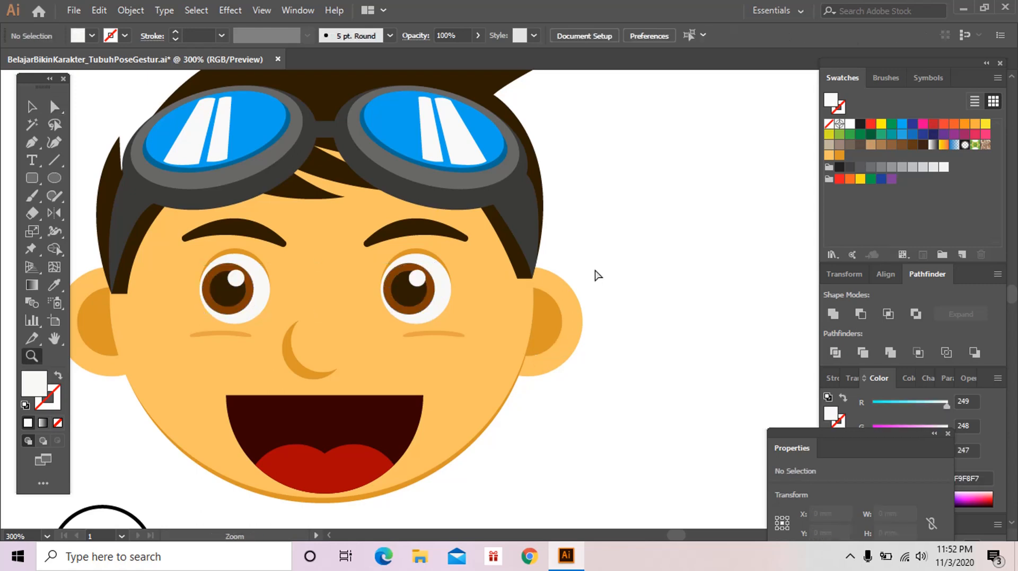
pyautogui.keyDown('alt'); pyautogui.click(559, 290); pyautogui.keyUp('alt')
pyautogui.moveTo(530, 299); pyautogui.dragTo(596, 272)
pyautogui.press('v')
pyautogui.click(434, 382)
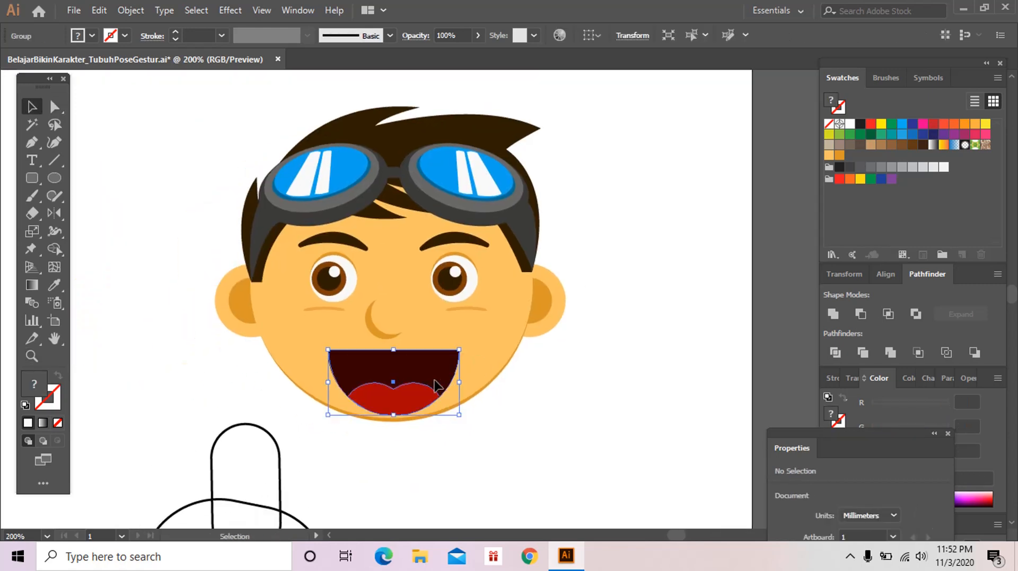
pyautogui.moveTo(434, 404); pyautogui.dragTo(474, 391)
pyautogui.click(403, 423)
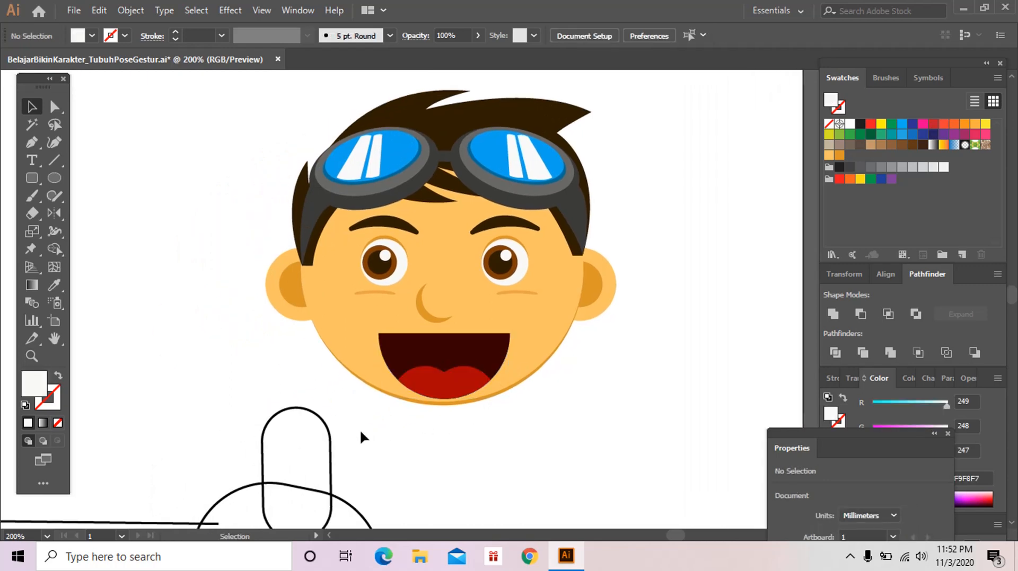
pyautogui.moveTo(353, 434); pyautogui.dragTo(542, 220)
pyautogui.moveTo(539, 370); pyautogui.dragTo(521, 374)
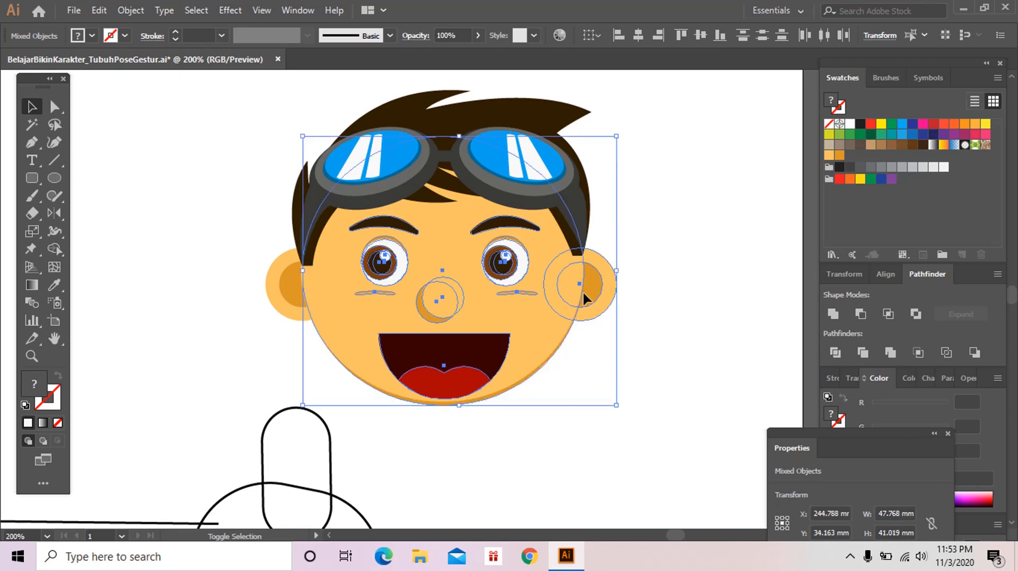
pyautogui.press('a')
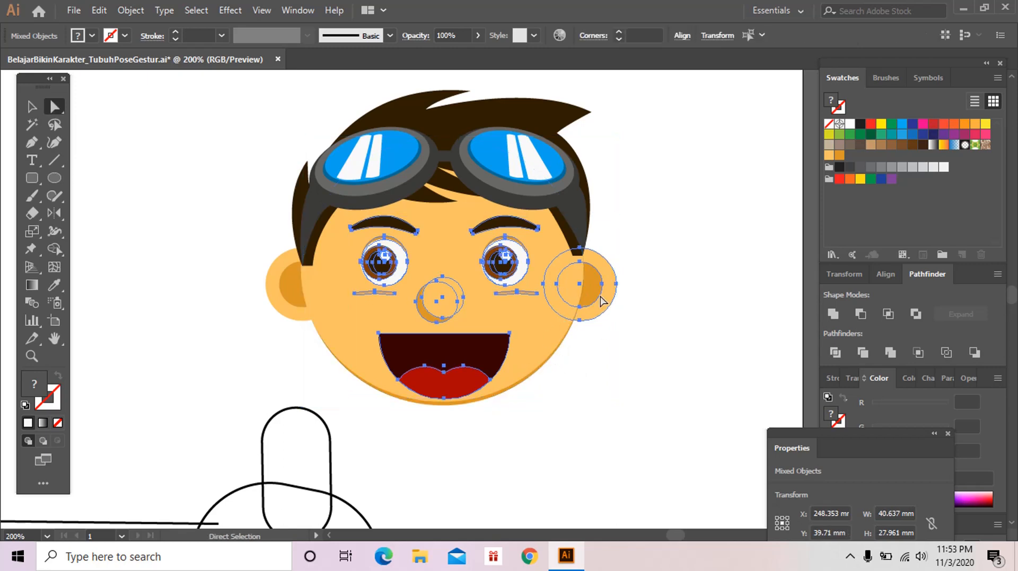
pyautogui.keyDown('shift'); pyautogui.click(609, 291); pyautogui.keyUp('shift')
pyautogui.press('v')
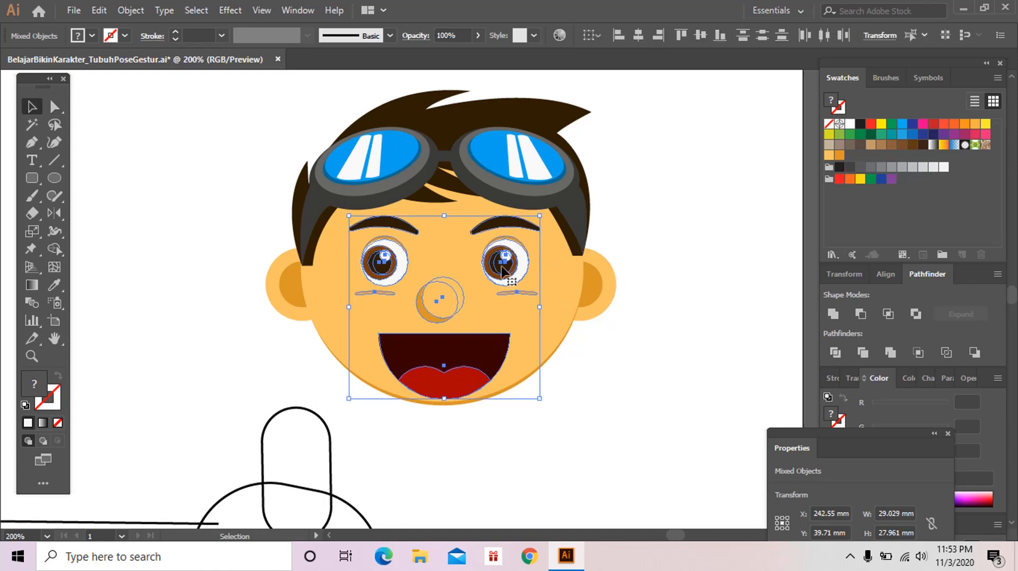
pyautogui.moveTo(502, 265); pyautogui.dragTo(479, 263)
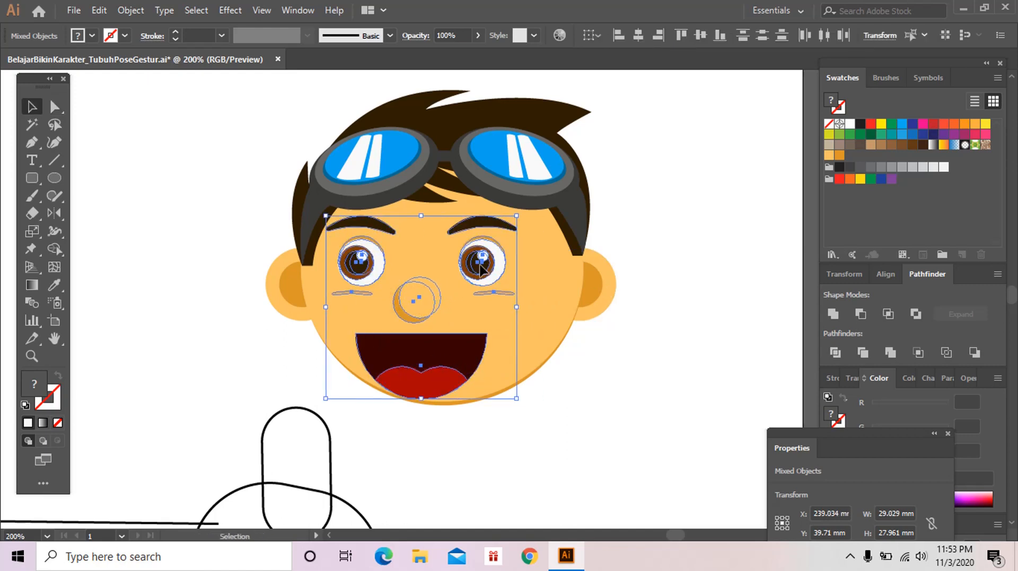
pyautogui.click(588, 351)
# Step: Delete the ear on the left side of the copied head
pyautogui.press('a')
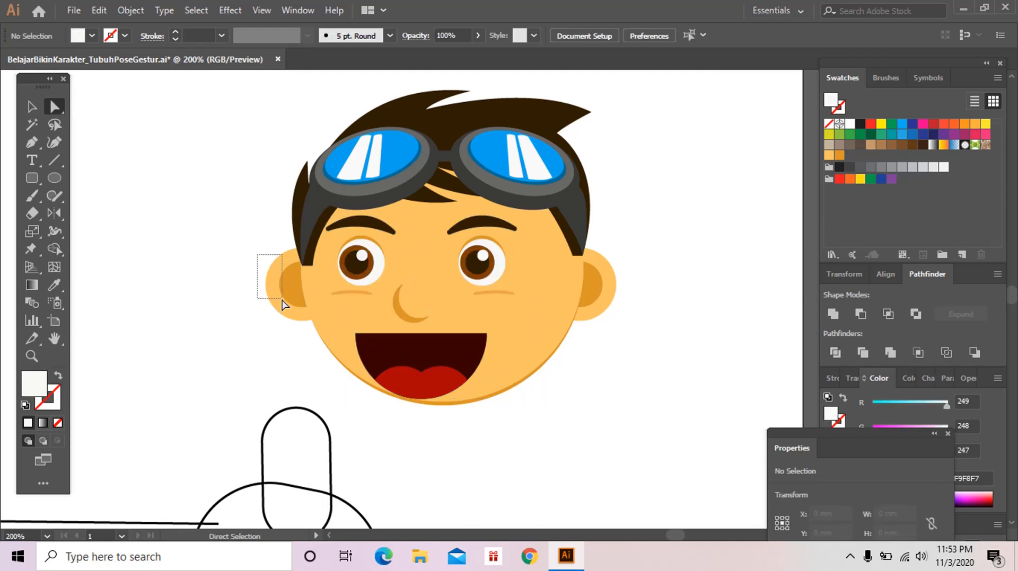
pyautogui.click(288, 322)
pyautogui.press('Delete')
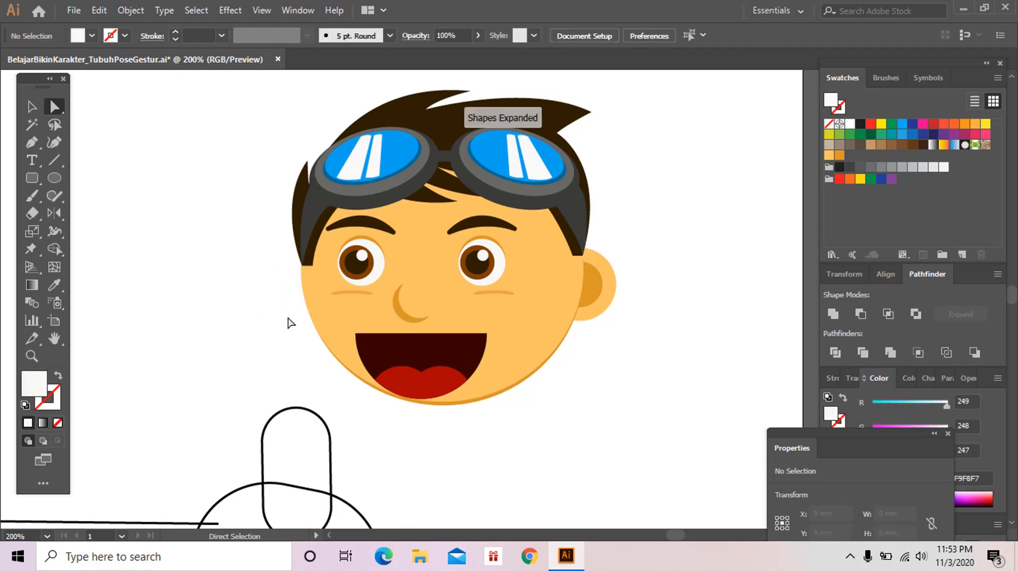
# Step: Raise the mouth group slightly and rotate it a little counterclockwise to tilt the smile
pyautogui.hscroll(1, 470, 295)
pyautogui.press('v')
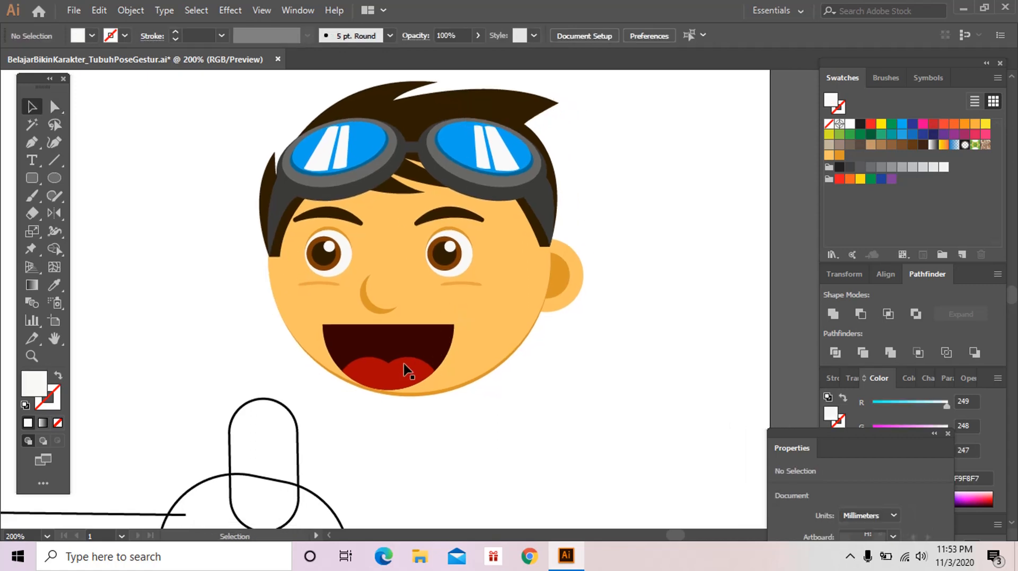
pyautogui.click(406, 370)
pyautogui.click(406, 369)
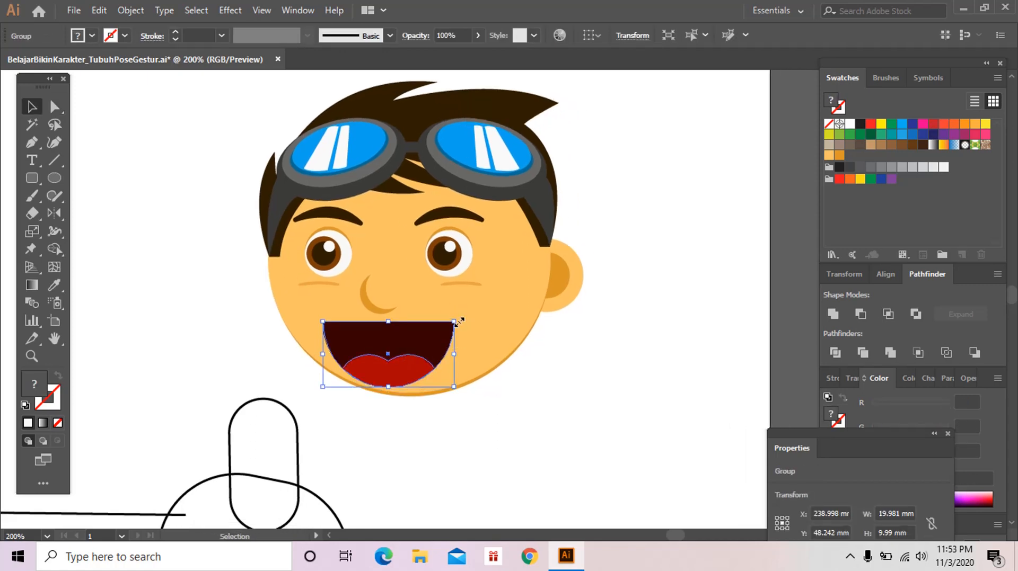
pyautogui.moveTo(459, 316); pyautogui.dragTo(454, 313)
pyautogui.press('ctrl')
pyautogui.hotkey('ctrl', 'shift', 'a')
# Step: Bring the remaining ear on the copied head to the front of the face and goggles strap
pyautogui.moveTo(535, 313); pyautogui.dragTo(519, 317)
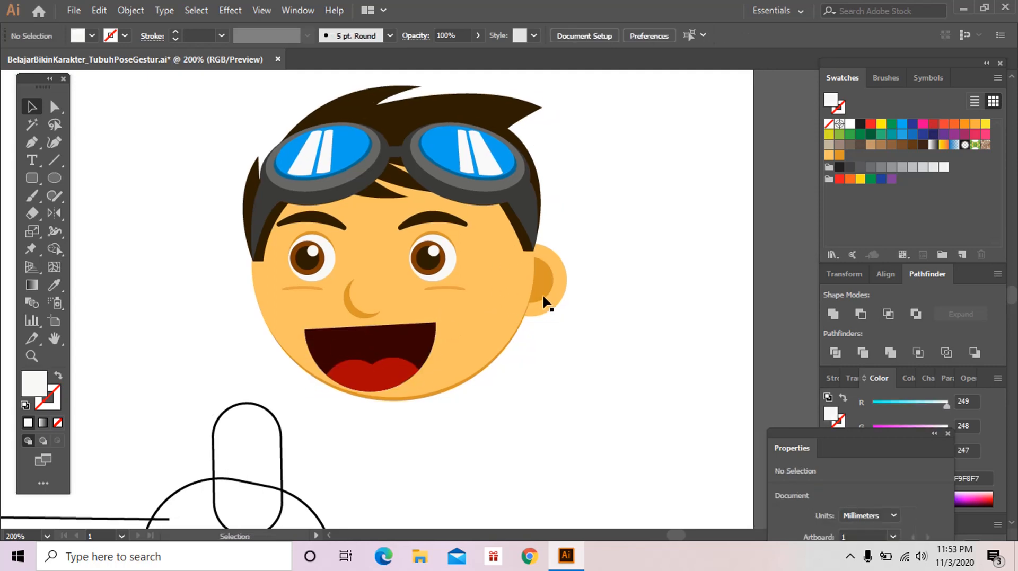
pyautogui.click(543, 299)
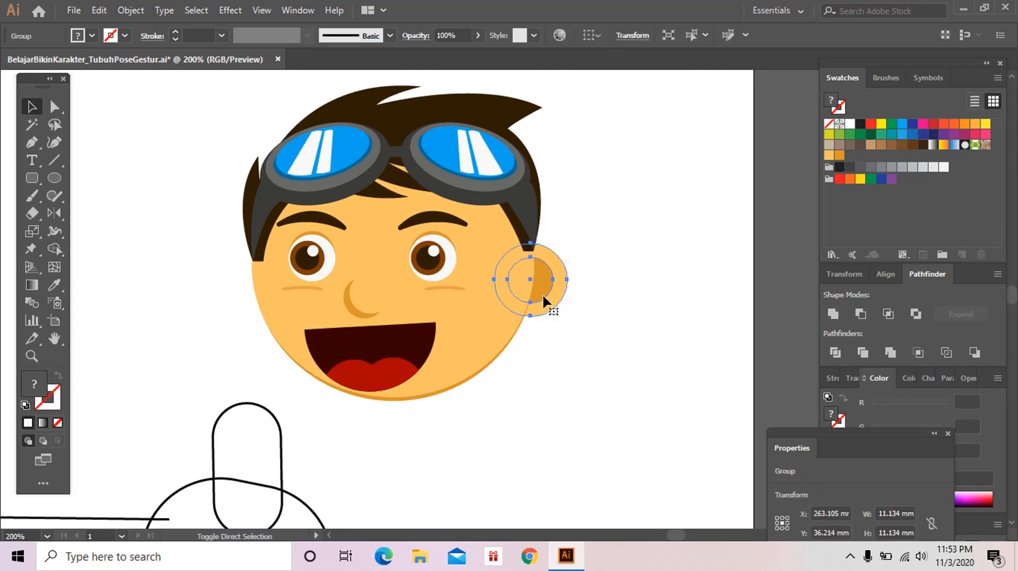
pyautogui.hotkey('ctrl', 'shift', ']')
pyautogui.click(546, 323)
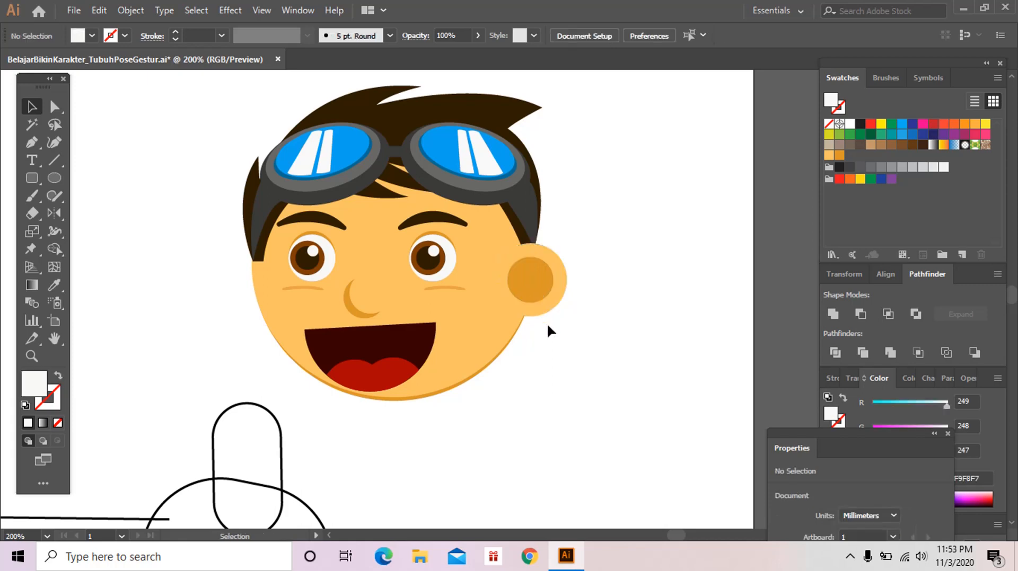
# Step: Shift the left anchor of the darker inner-ear ellipse about 2 mm right to flatten that side
pyautogui.press('a')
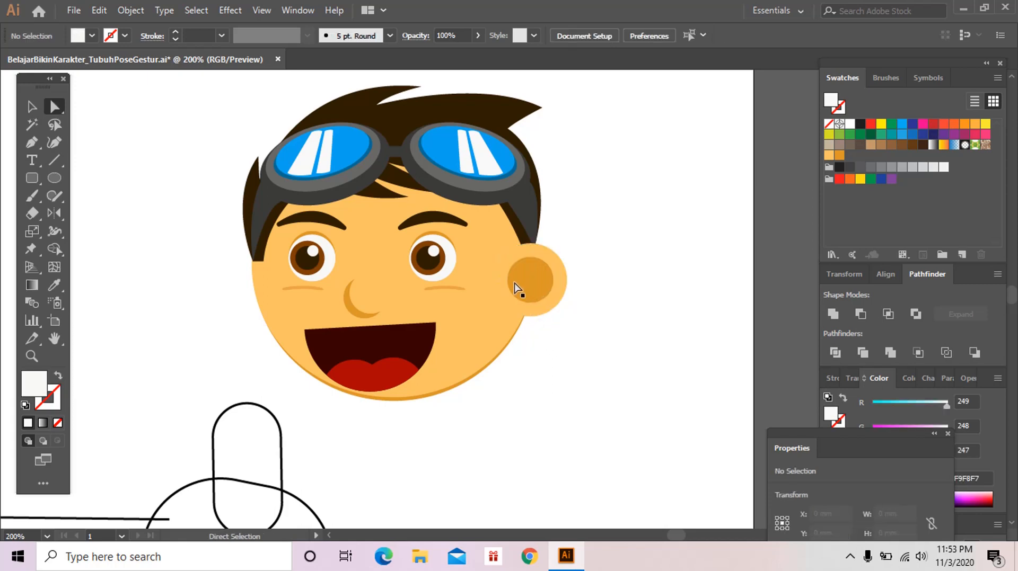
pyautogui.click(520, 277)
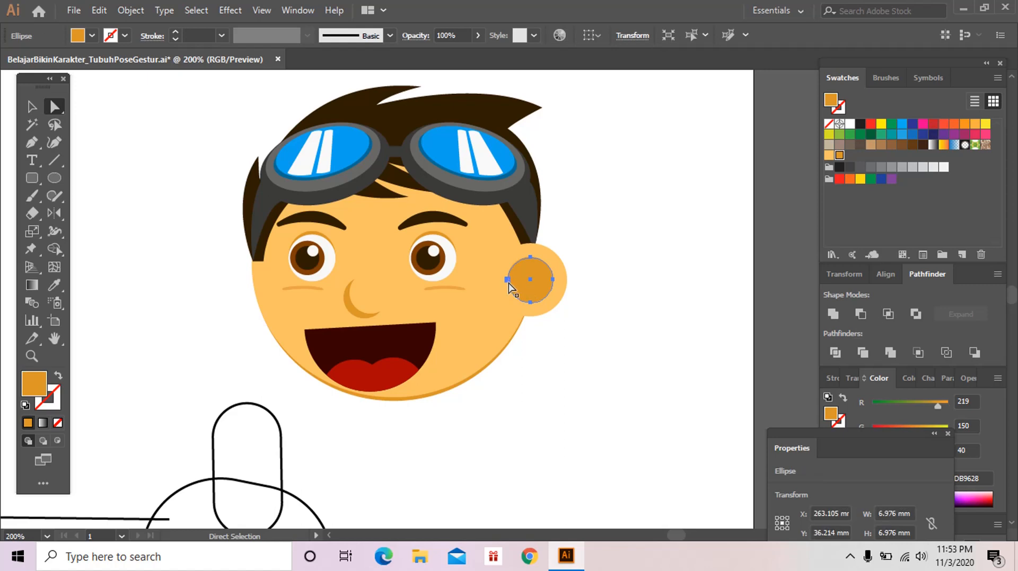
pyautogui.click(507, 279)
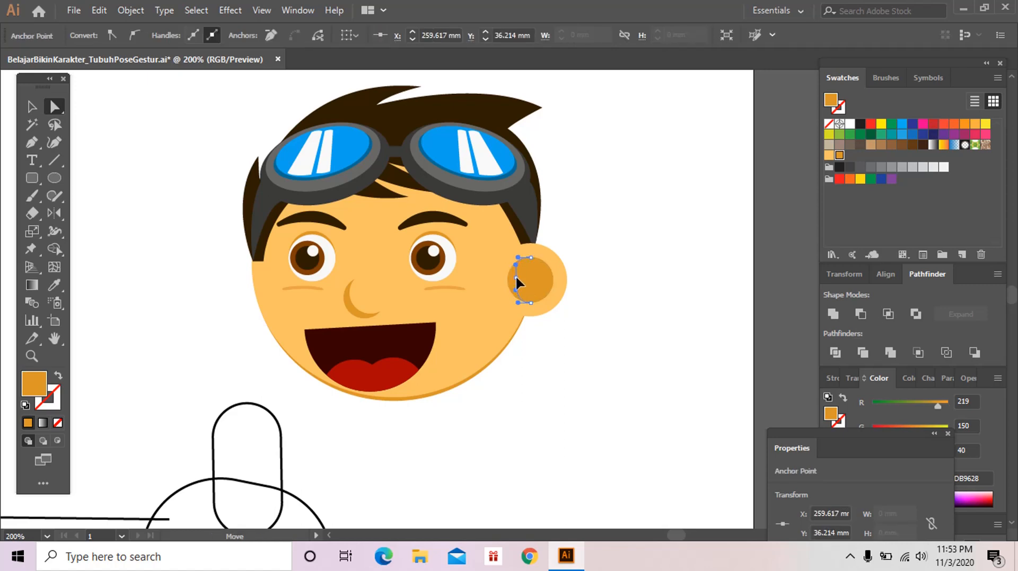
pyautogui.press('Delete')
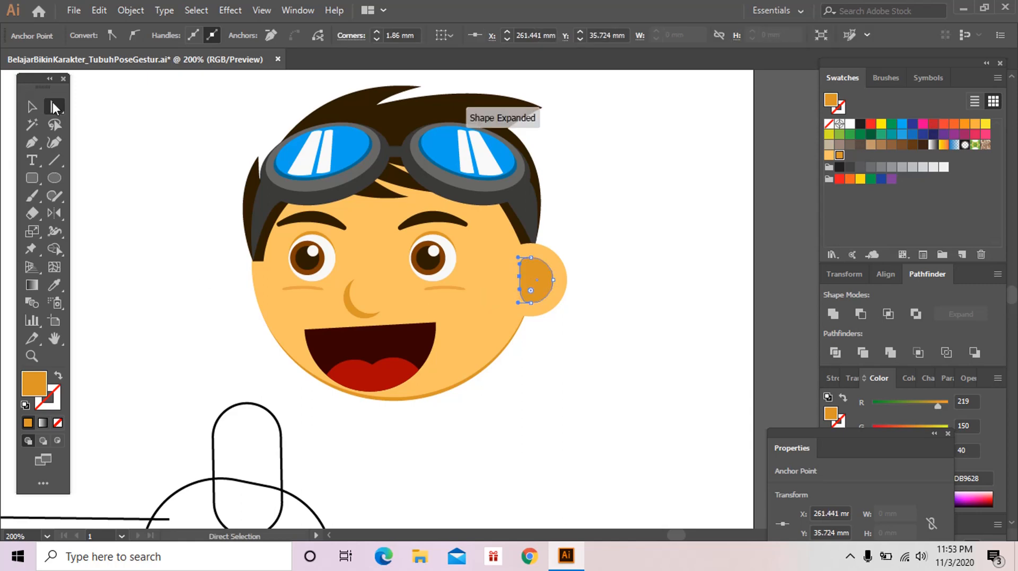
pyautogui.moveTo(520, 278); pyautogui.dragTo(524, 281)
pyautogui.click(576, 275)
# Step: Try to move the selected parts of the turned head onto the neck outline
pyautogui.press('z')
pyautogui.keyDown('alt'); pyautogui.click(566, 300); pyautogui.keyUp('alt')
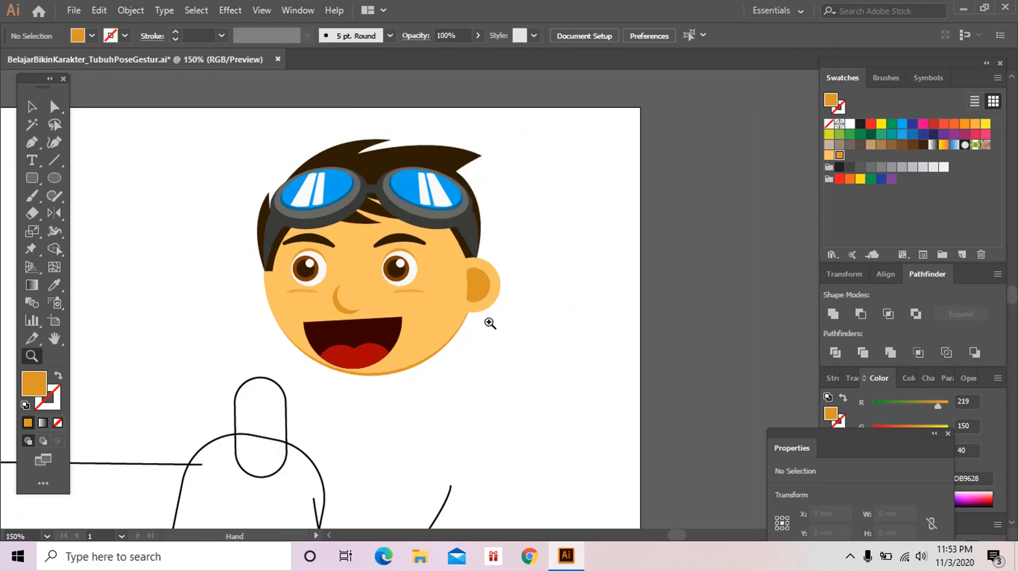
pyautogui.moveTo(491, 321); pyautogui.dragTo(504, 329)
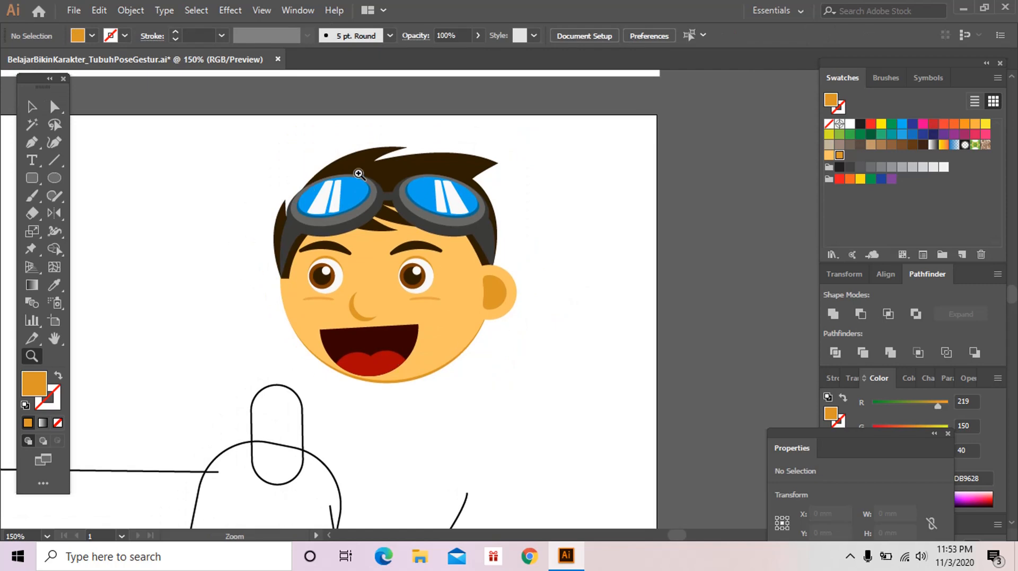
pyautogui.keyDown('alt'); pyautogui.click(468, 307); pyautogui.keyUp('alt')
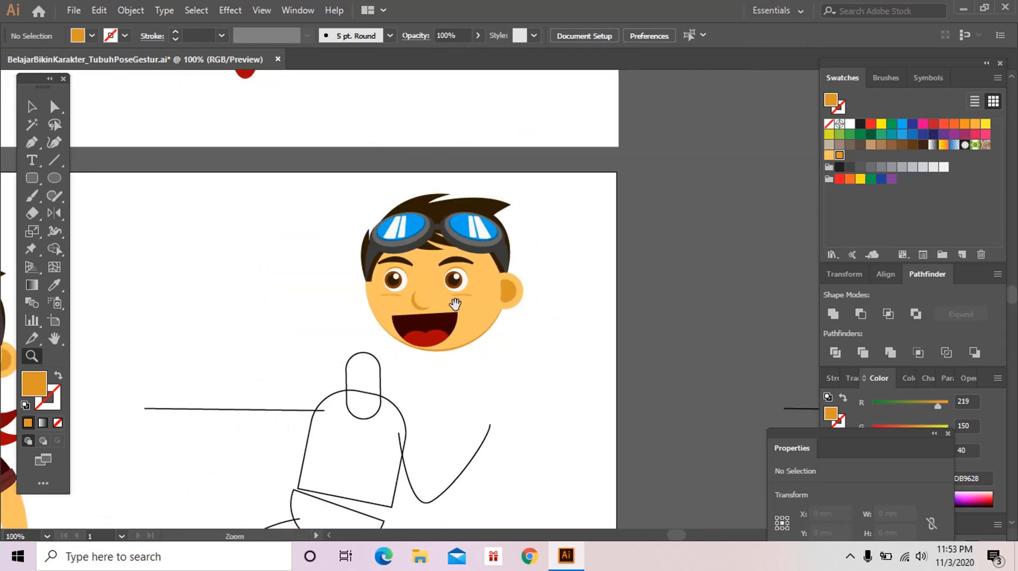
pyautogui.press('v')
pyautogui.moveTo(515, 205); pyautogui.dragTo(362, 360)
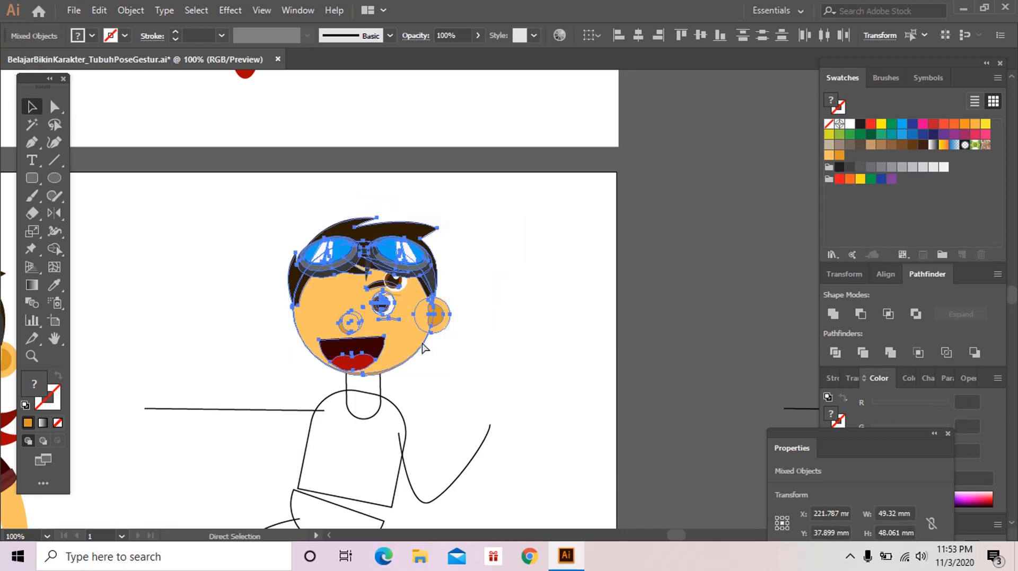
pyautogui.hotkey('ctrl', 'z')
# Step: Group all parts of the turned head and place it just right of the neck outline
pyautogui.click(550, 199)
pyautogui.press('a')
pyautogui.moveTo(549, 199); pyautogui.dragTo(344, 364)
pyautogui.press('v')
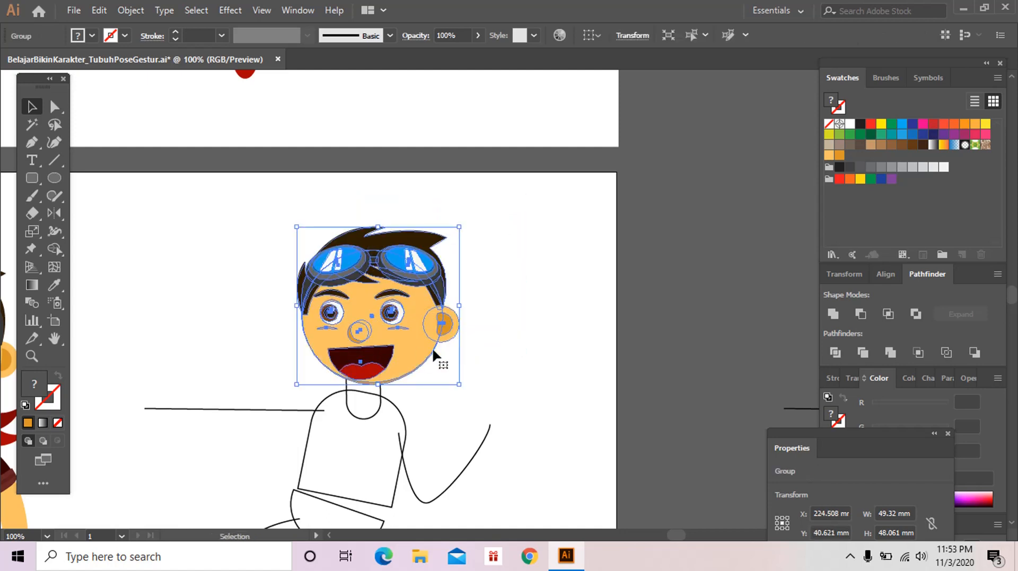
pyautogui.click(501, 330)
pyautogui.moveTo(448, 344); pyautogui.dragTo(510, 325)
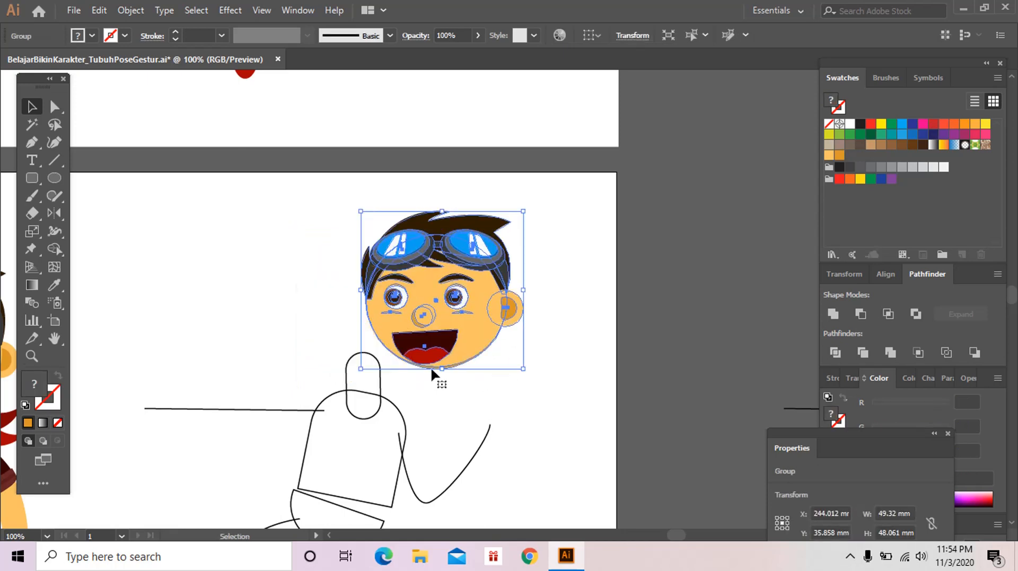
# Step: Move the bottom anchors of the face and its shadow about 3.5 mm left and 1.2 mm down to shape the chin
pyautogui.press('z')
pyautogui.moveTo(416, 357); pyautogui.dragTo(488, 398)
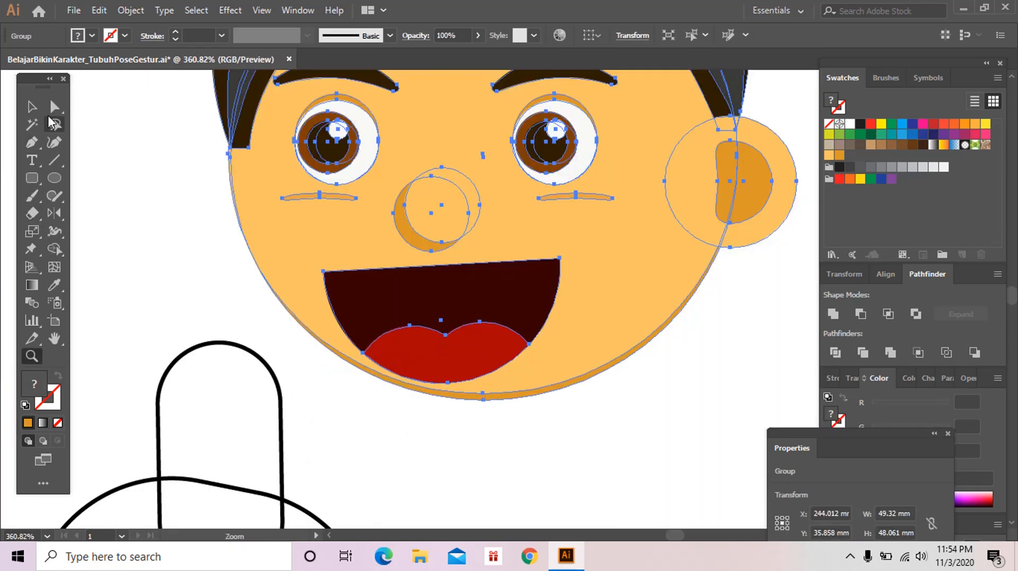
pyautogui.click(51, 109)
pyautogui.click(431, 435)
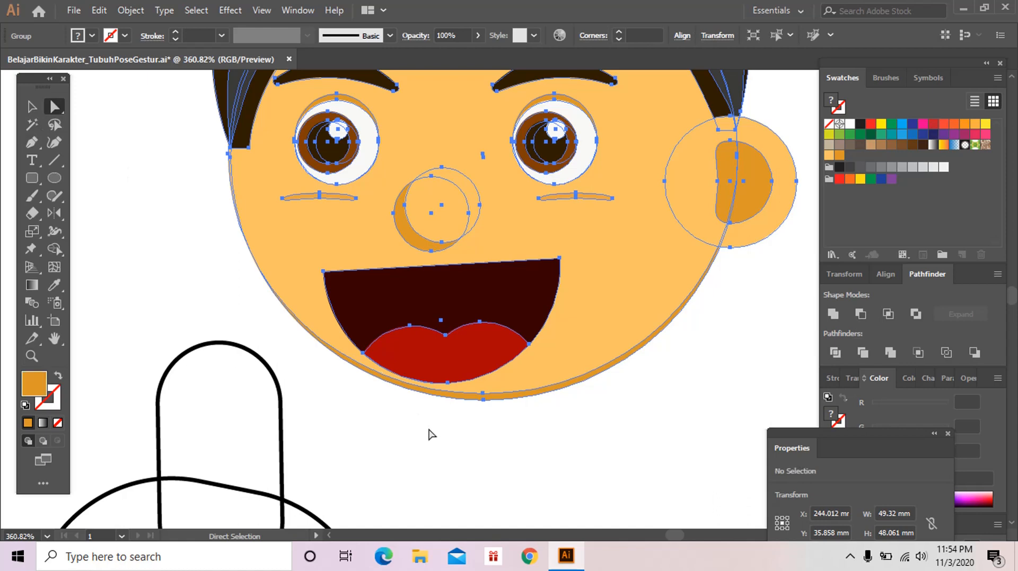
pyautogui.click(481, 396)
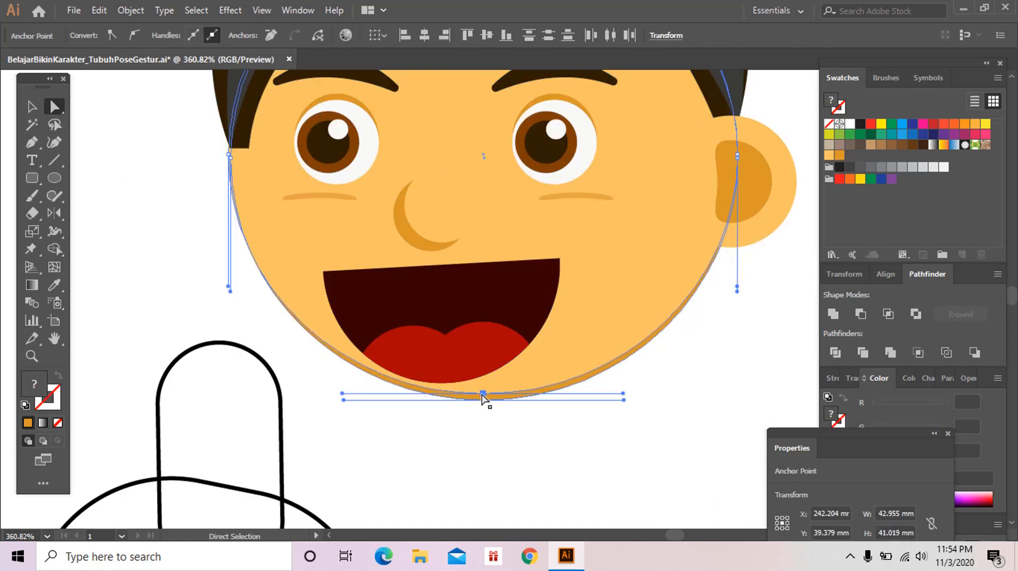
pyautogui.moveTo(483, 395); pyautogui.dragTo(441, 408)
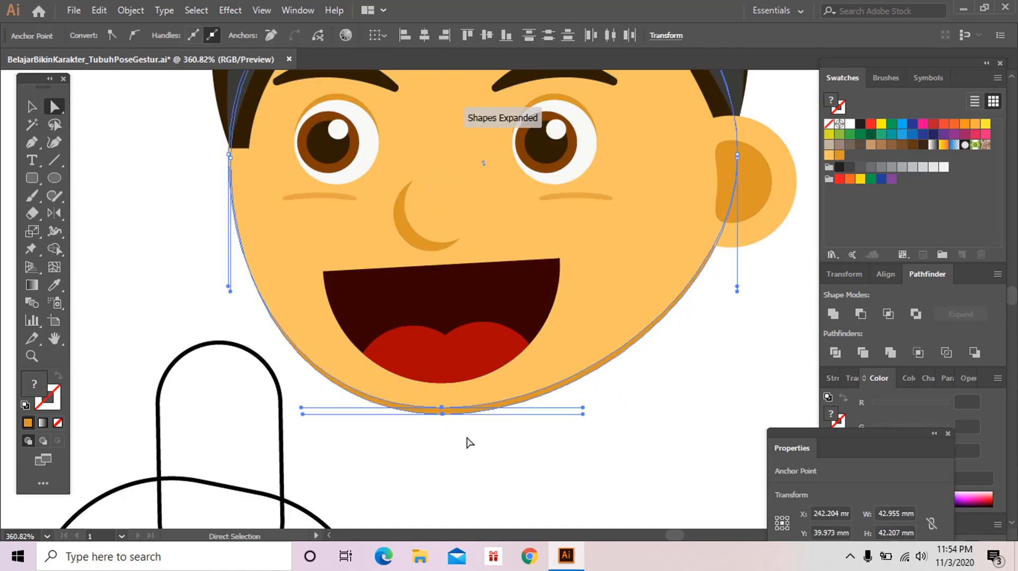
pyautogui.click(467, 439)
# Step: Move the turned head onto the neck of the stick figure so the chin covers the neck's upper part
pyautogui.press('z')
pyautogui.keyDown('alt'); pyautogui.click(485, 396); pyautogui.keyUp('alt')
pyautogui.keyDown('alt'); pyautogui.click(487, 396); pyautogui.keyUp('alt')
pyautogui.keyDown('alt'); pyautogui.click(494, 298); pyautogui.keyUp('alt')
pyautogui.keyDown('alt'); pyautogui.click(497, 297); pyautogui.keyUp('alt')
pyautogui.moveTo(501, 281); pyautogui.dragTo(506, 320)
pyautogui.press('v')
pyautogui.click(517, 301)
# Step: Fill the neck outline with the light skin colour sampled from the face, without a stroke
pyautogui.press('space')
pyautogui.press('a')
pyautogui.click(472, 330)
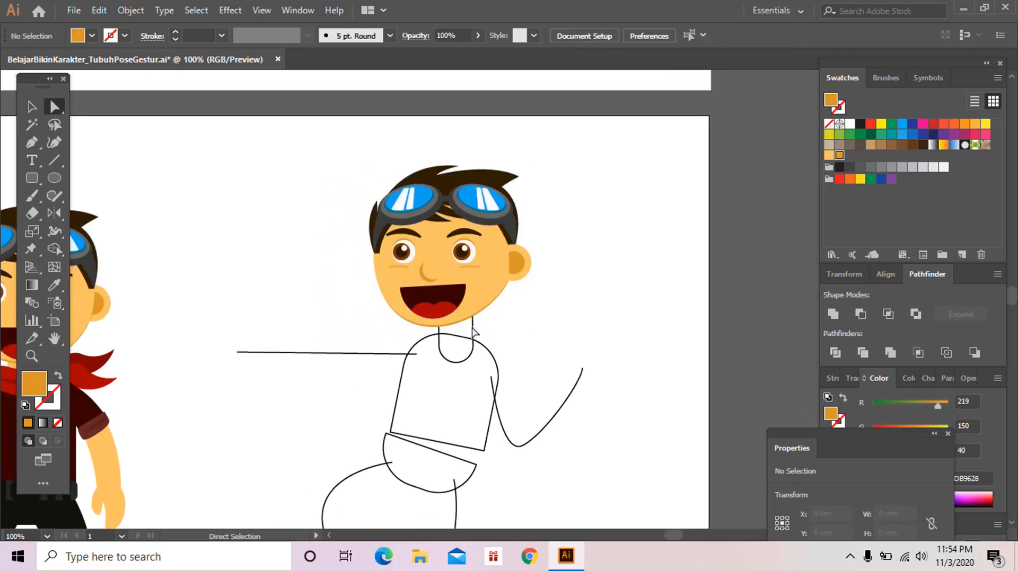
pyautogui.press('v')
pyautogui.click(473, 331)
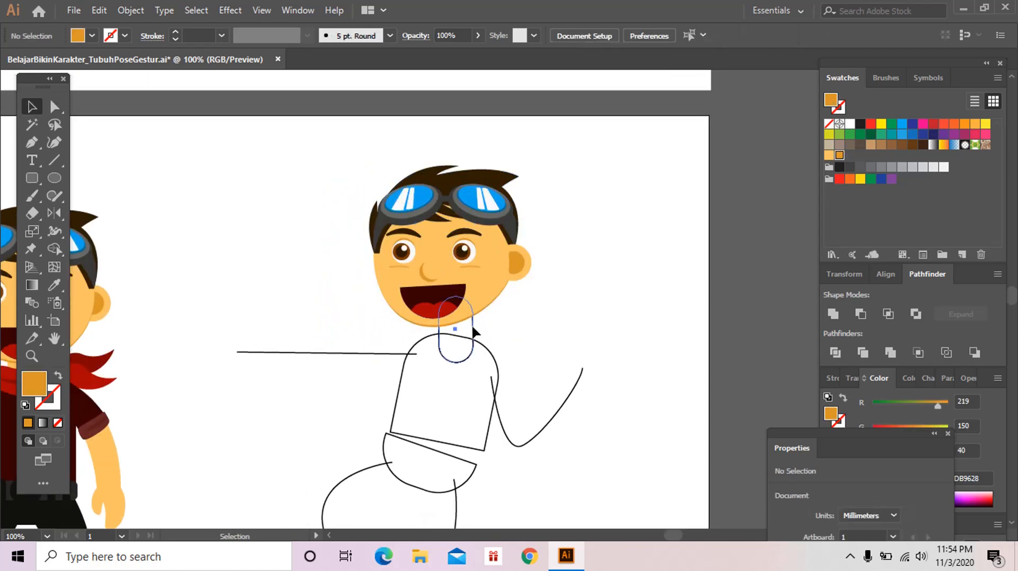
pyautogui.click(54, 287)
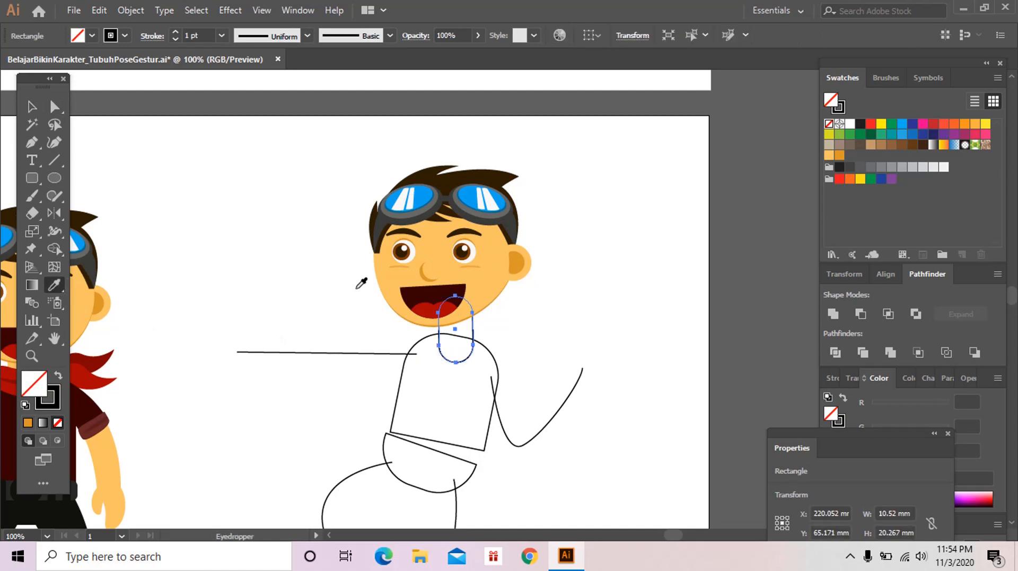
pyautogui.click(491, 288)
pyautogui.keyDown('ctrl'); pyautogui.click(520, 326); pyautogui.keyUp('ctrl')
# Step: Fill the torso outline with the dark red sampled from the standing boy's shirt and send it behind the neck
pyautogui.moveTo(499, 330); pyautogui.dragTo(568, 314)
pyautogui.press('v')
pyautogui.click(555, 330)
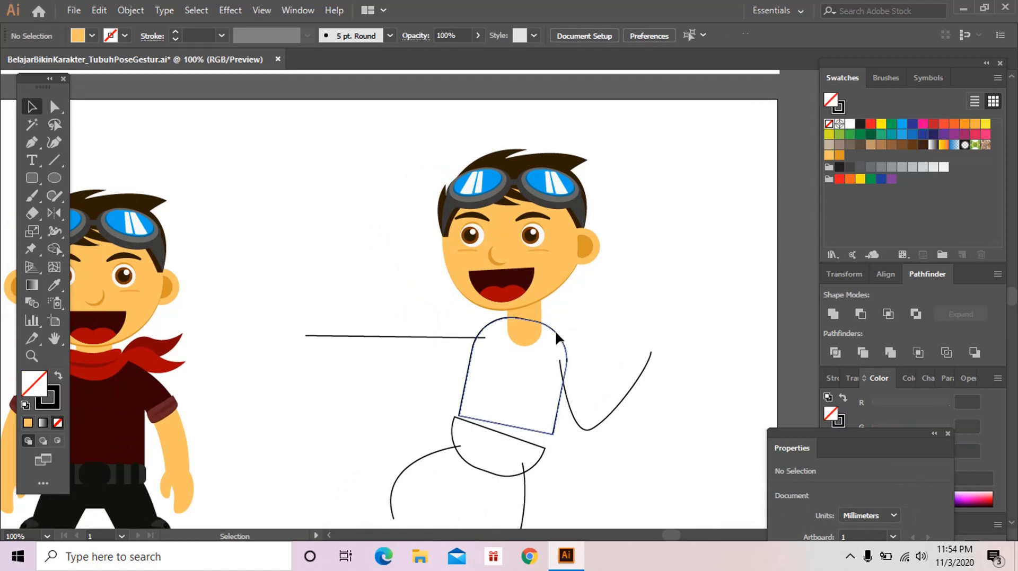
pyautogui.click(58, 287)
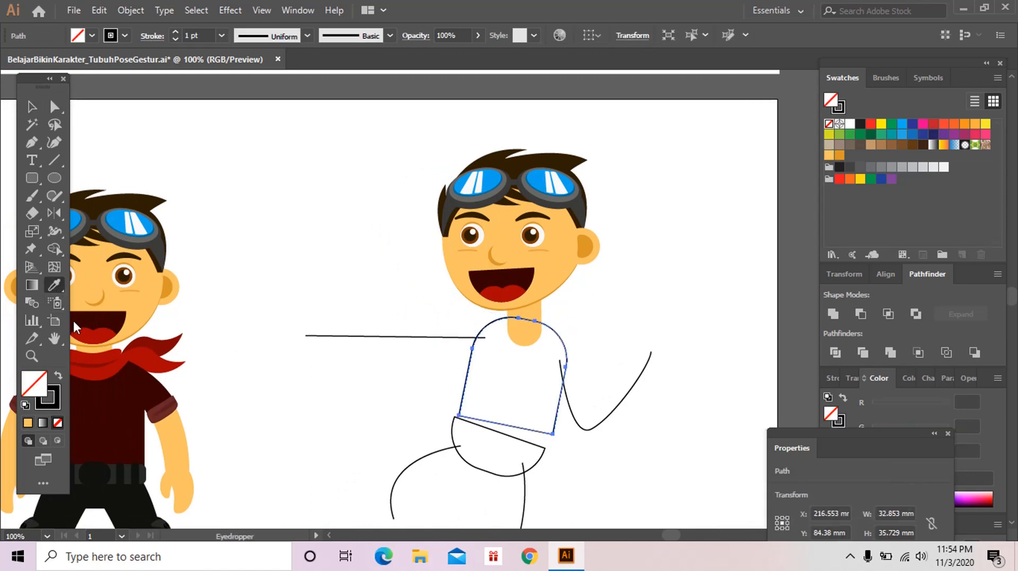
pyautogui.click(117, 380)
pyautogui.keyDown('ctrl'); pyautogui.click(326, 387); pyautogui.keyUp('ctrl')
pyautogui.press('v')
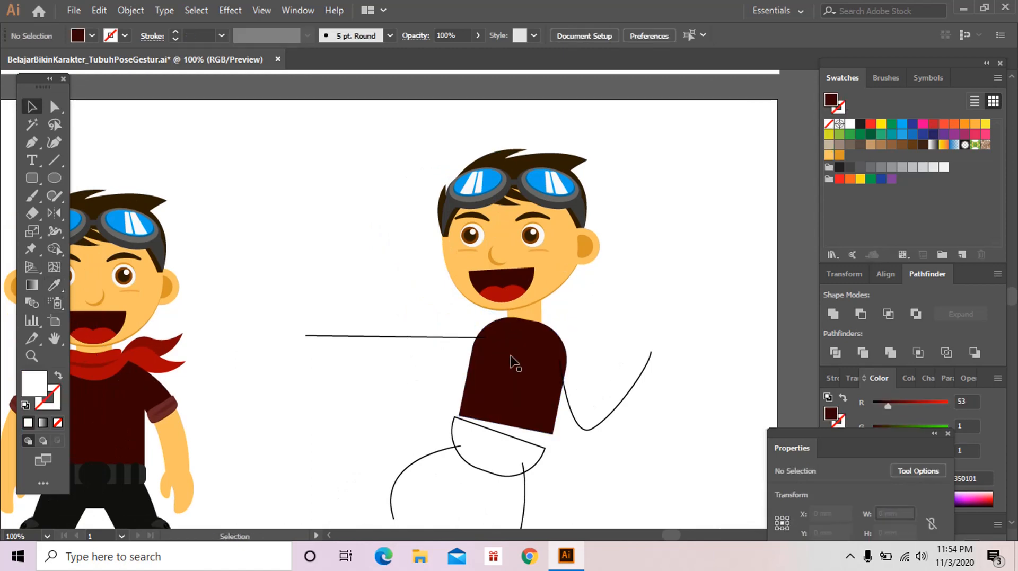
pyautogui.keyDown('ctrl'); pyautogui.click(514, 363); pyautogui.keyUp('ctrl')
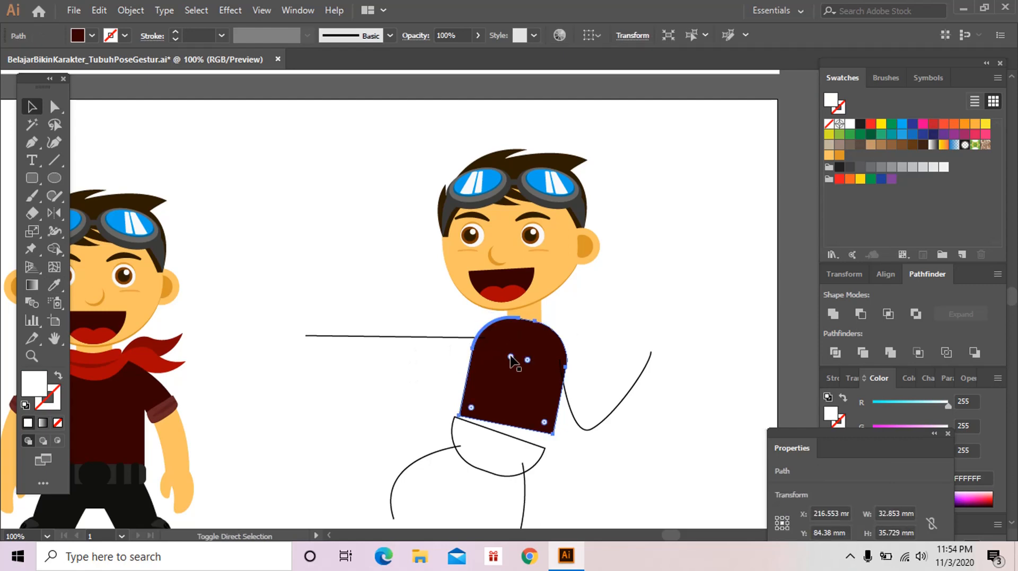
pyautogui.hotkey('ctrl', '[')
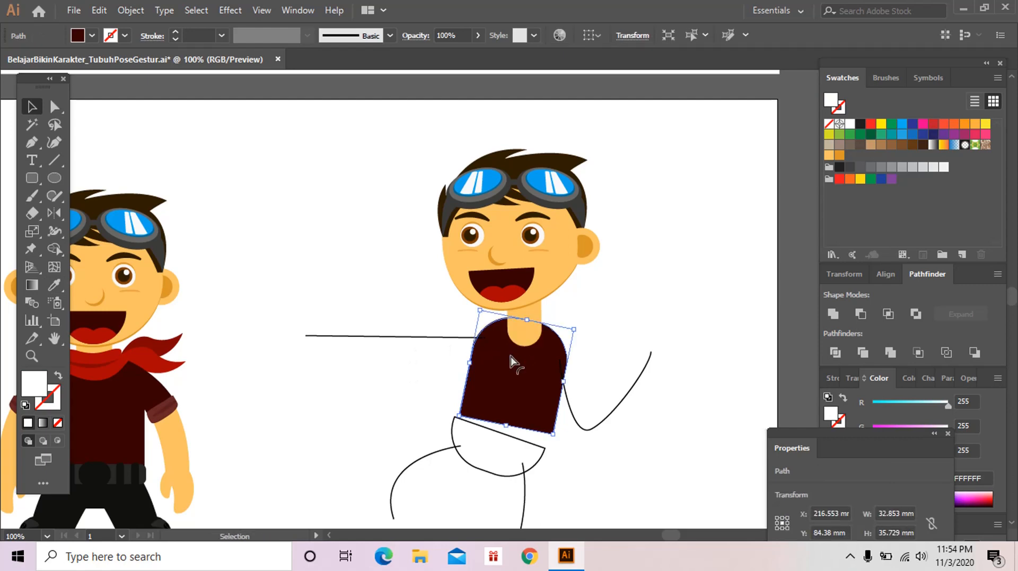
# Step: Move the torso's two bottom corner anchors onto the upper corners of the hip shape to close the waist gap
pyautogui.press('space')
pyautogui.moveTo(489, 408); pyautogui.dragTo(515, 361)
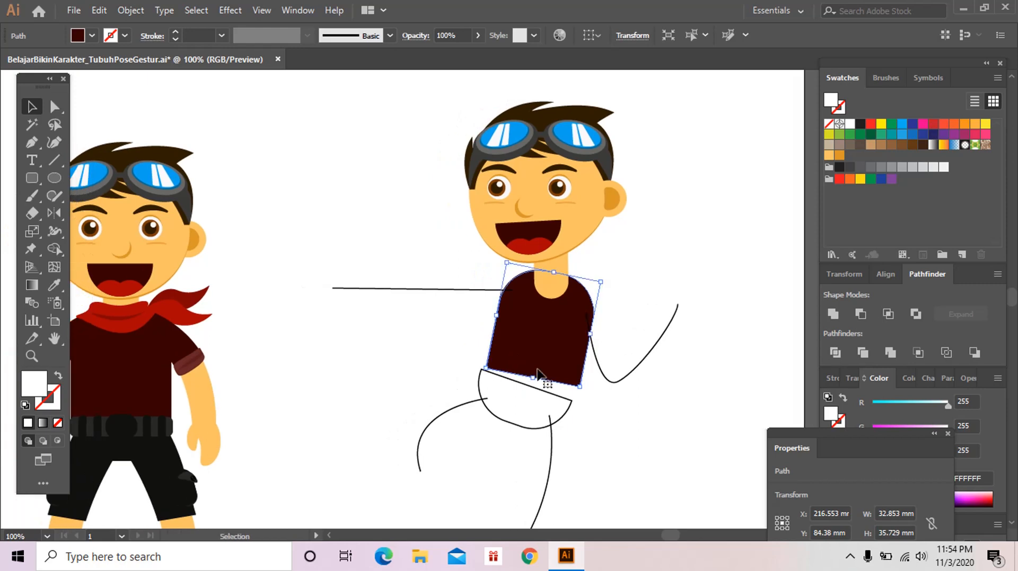
pyautogui.press('z')
pyautogui.click(599, 411)
pyautogui.click(510, 341)
pyautogui.press('space')
pyautogui.moveTo(476, 238); pyautogui.dragTo(534, 419)
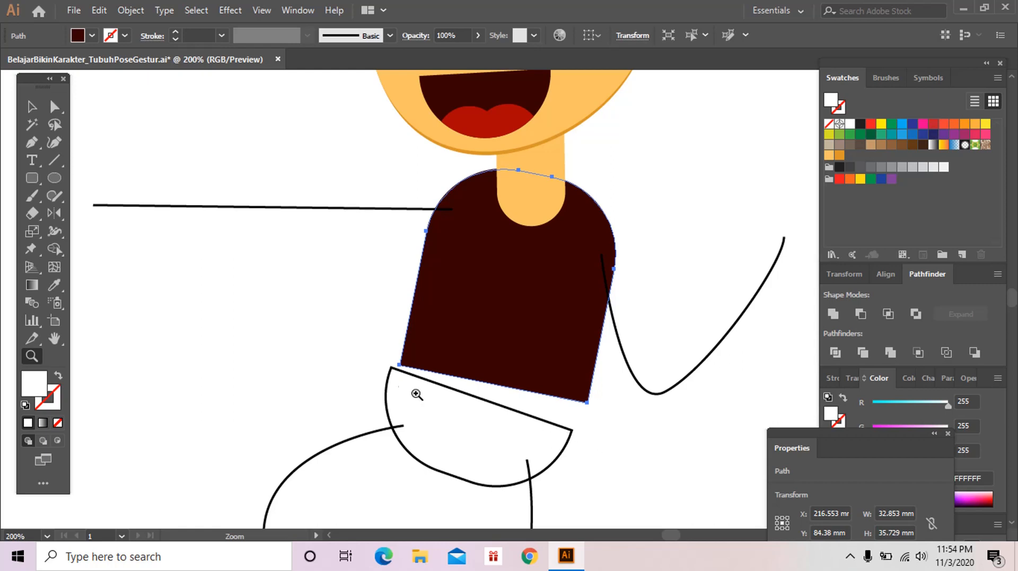
pyautogui.click(54, 107)
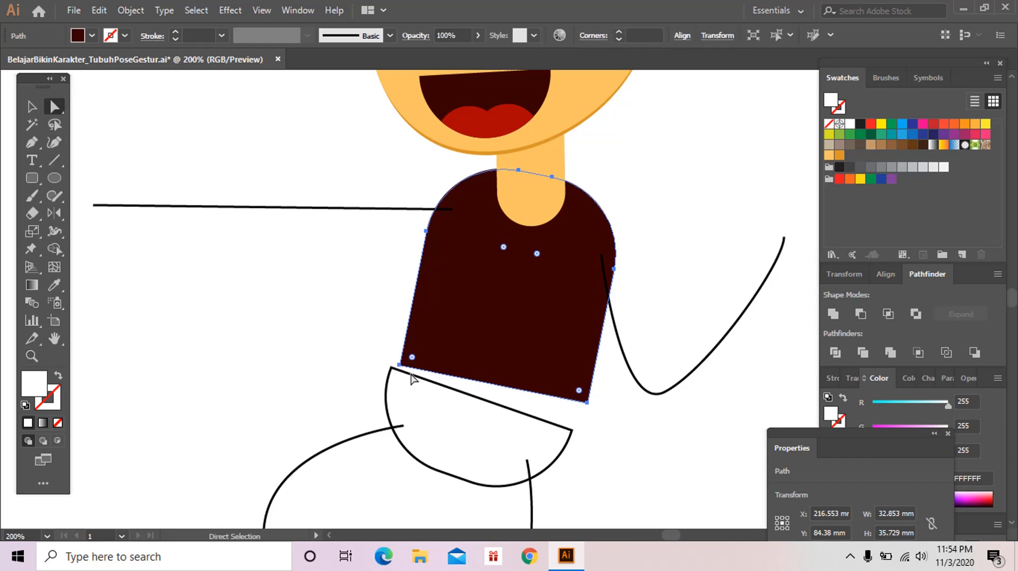
pyautogui.moveTo(400, 367); pyautogui.dragTo(392, 368)
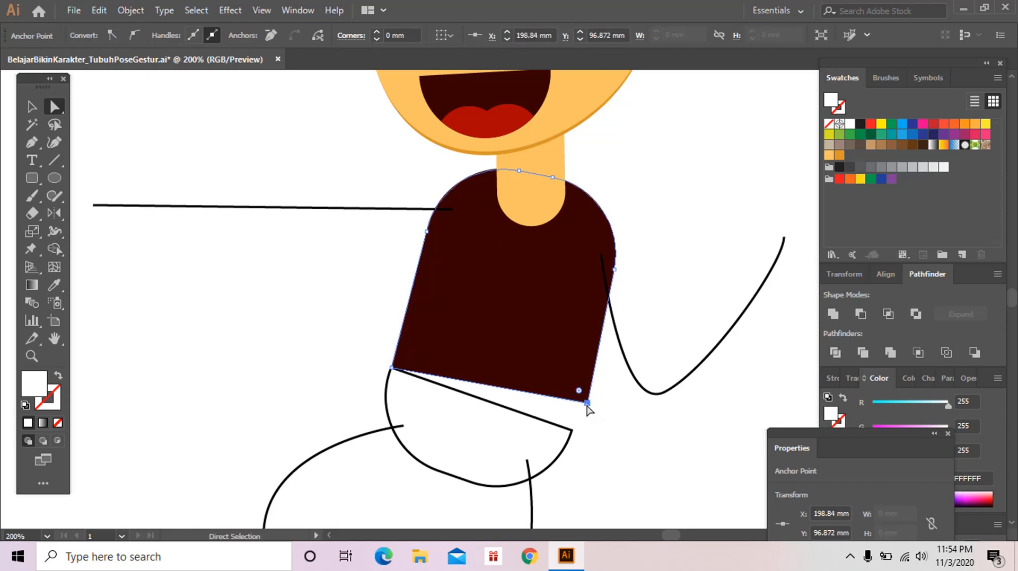
pyautogui.moveTo(587, 404); pyautogui.dragTo(571, 431)
pyautogui.click(604, 431)
# Step: Fill the hip shape with the near-black colour sampled from the standing boy's shorts, without a stroke
pyautogui.press('z')
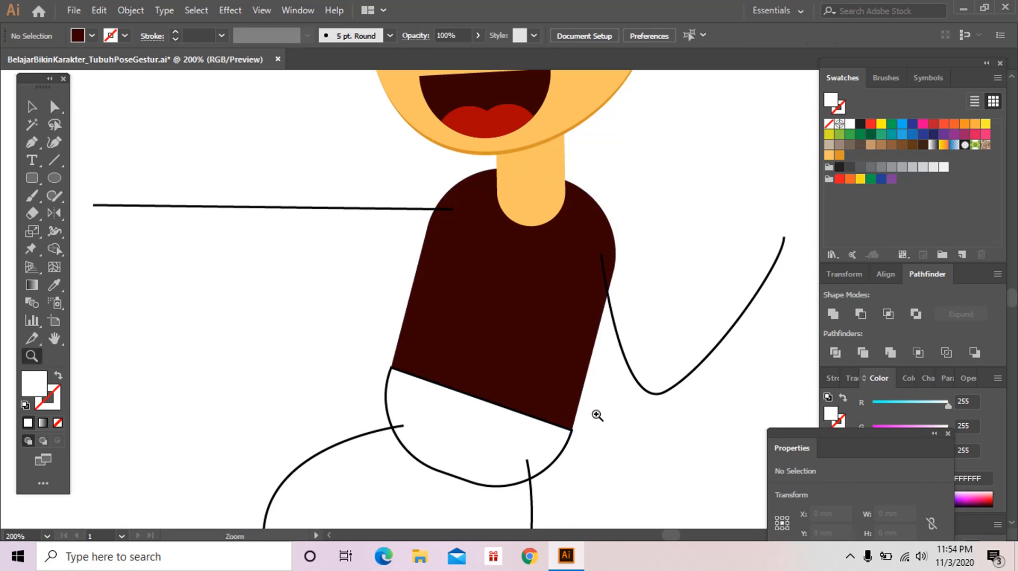
pyautogui.keyDown('alt'); pyautogui.click(597, 416); pyautogui.keyUp('alt')
pyautogui.keyDown('alt'); pyautogui.click(547, 326); pyautogui.keyUp('alt')
pyautogui.moveTo(471, 295); pyautogui.dragTo(508, 345)
pyautogui.press('a')
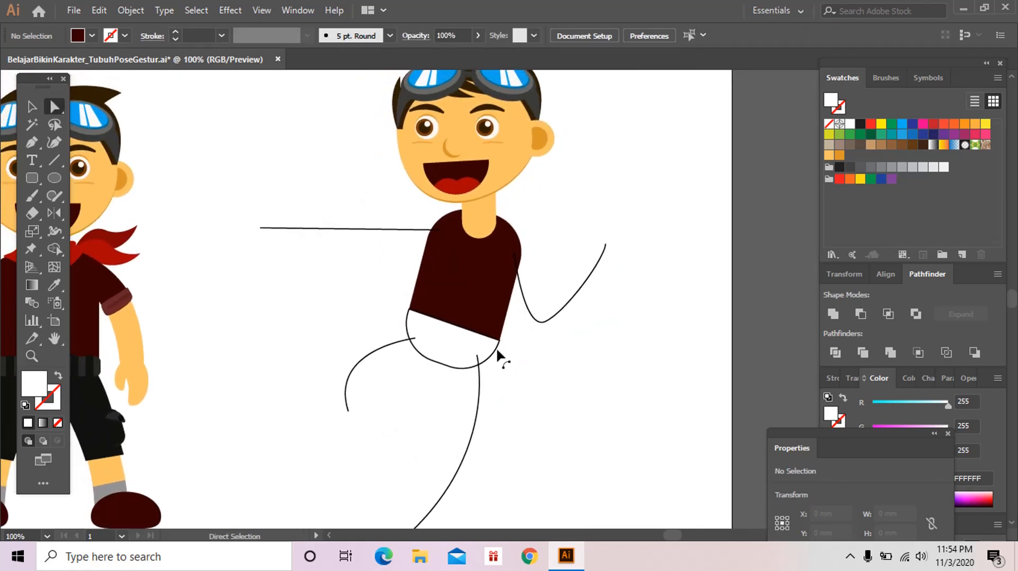
pyautogui.click(496, 351)
pyautogui.moveTo(449, 353); pyautogui.dragTo(555, 352)
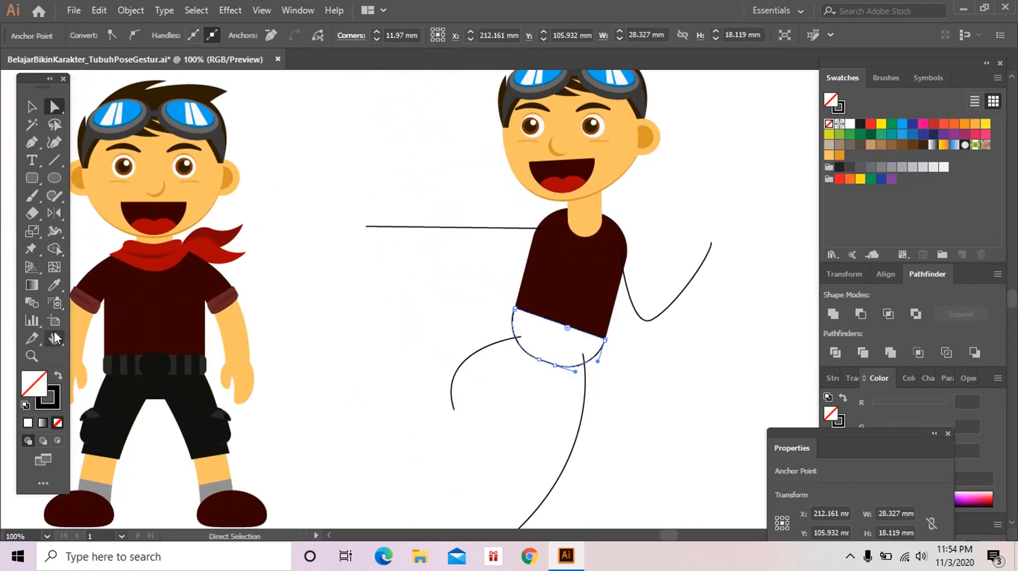
pyautogui.click(53, 286)
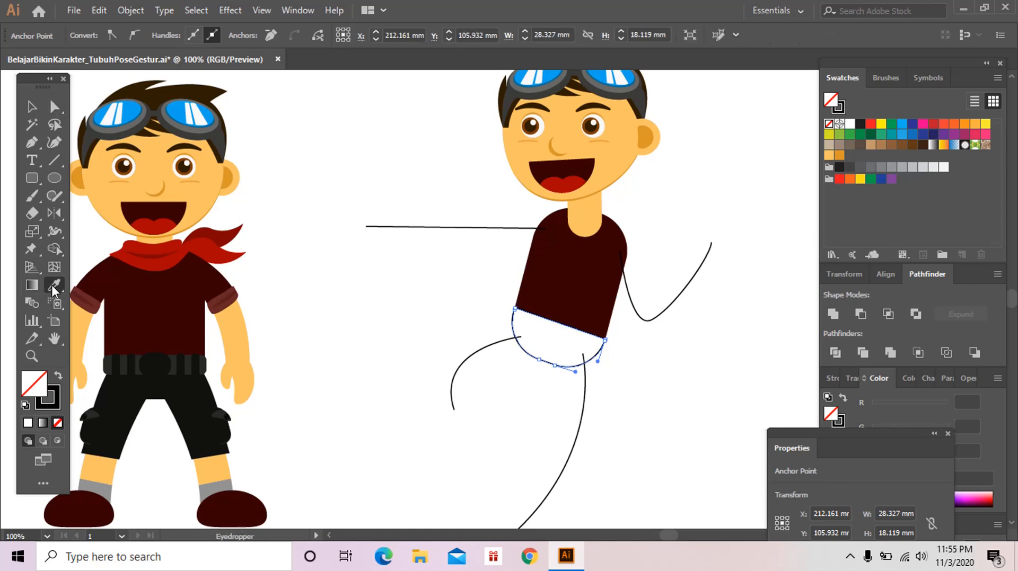
pyautogui.click(186, 389)
pyautogui.keyDown('ctrl'); pyautogui.click(552, 433); pyautogui.keyUp('ctrl')
pyautogui.moveTo(538, 409); pyautogui.dragTo(575, 338)
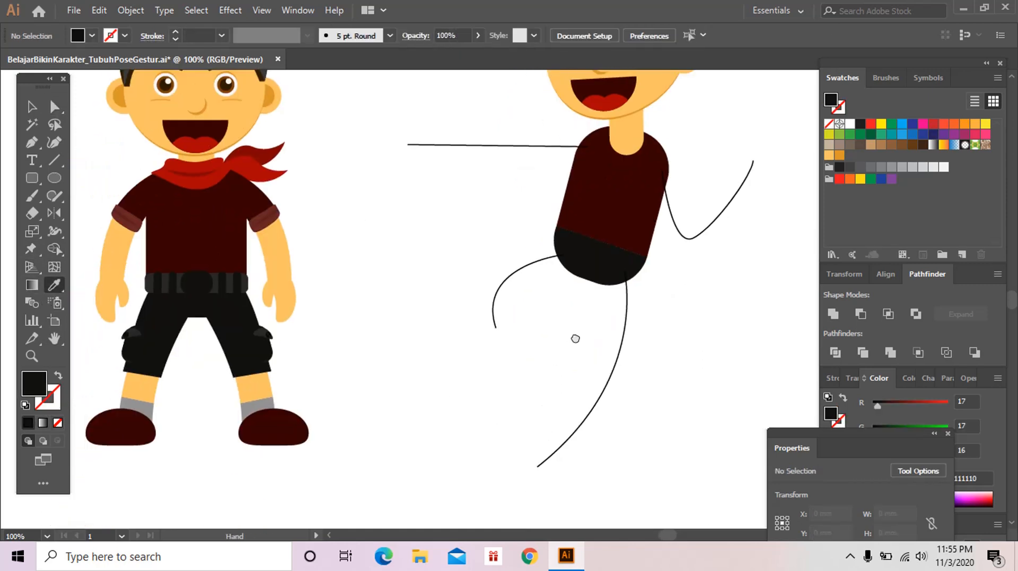
pyautogui.press('v')
pyautogui.press('a')
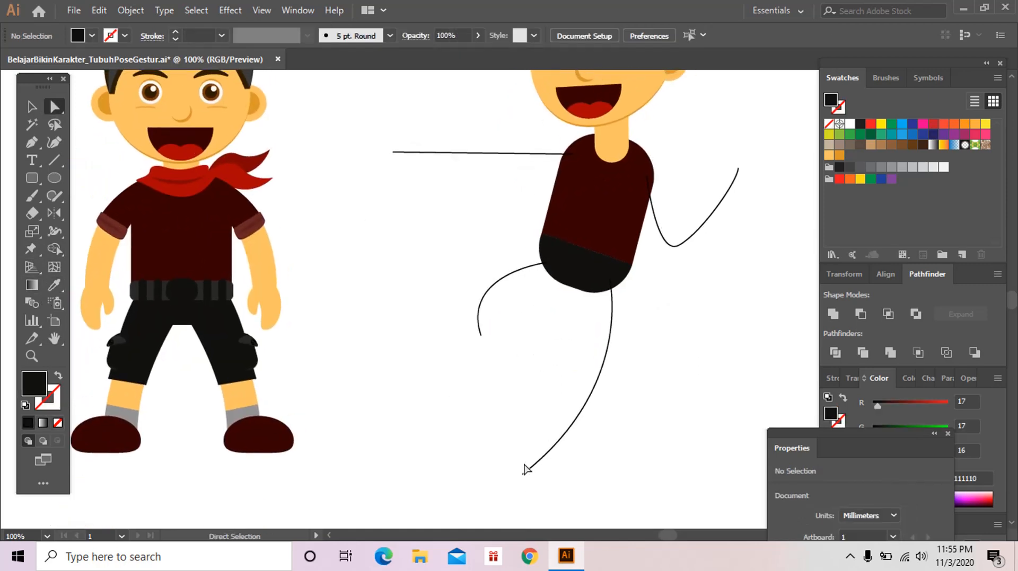
# Step: Extend the supporting leg's curved line into a closed leg outline with the Pen tool, adding a parallel inner curve up to the hips
pyautogui.click(523, 475)
pyautogui.press('p')
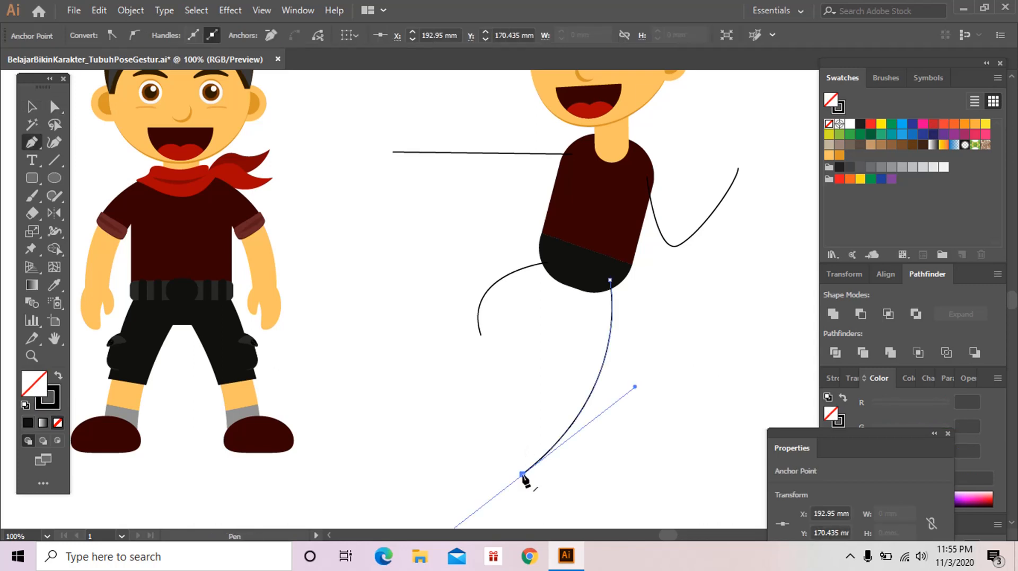
pyautogui.moveTo(523, 475); pyautogui.dragTo(503, 454)
pyautogui.click(502, 453)
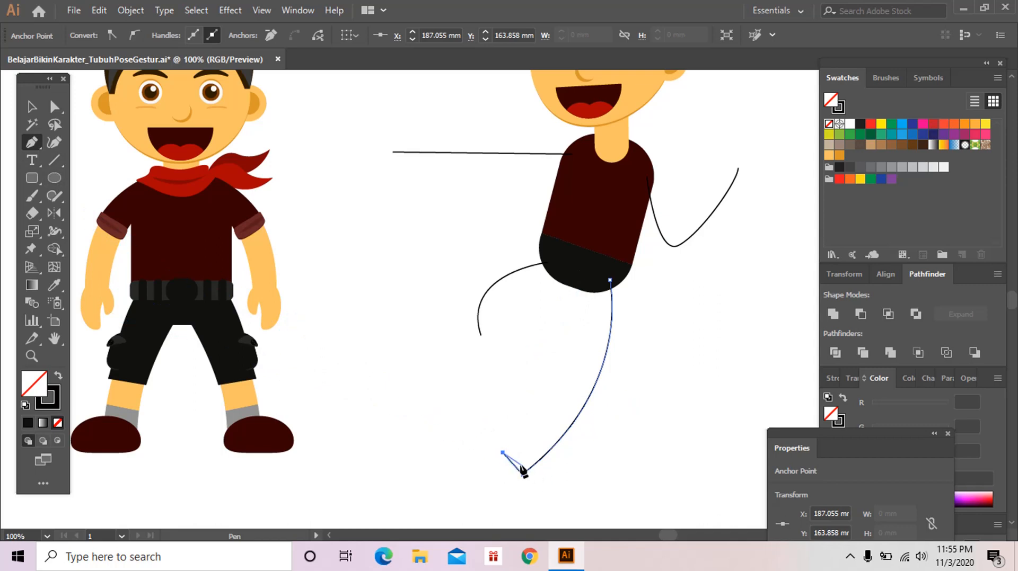
pyautogui.moveTo(580, 282); pyautogui.dragTo(562, 207)
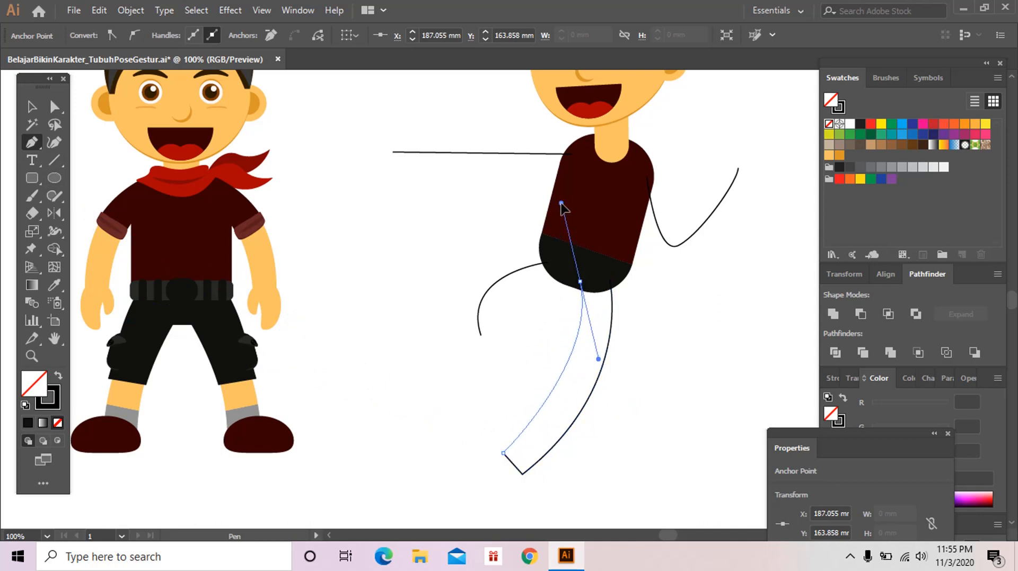
pyautogui.keyDown('alt'); pyautogui.click(580, 282); pyautogui.keyUp('alt')
pyautogui.click(610, 280)
pyautogui.click(610, 280)
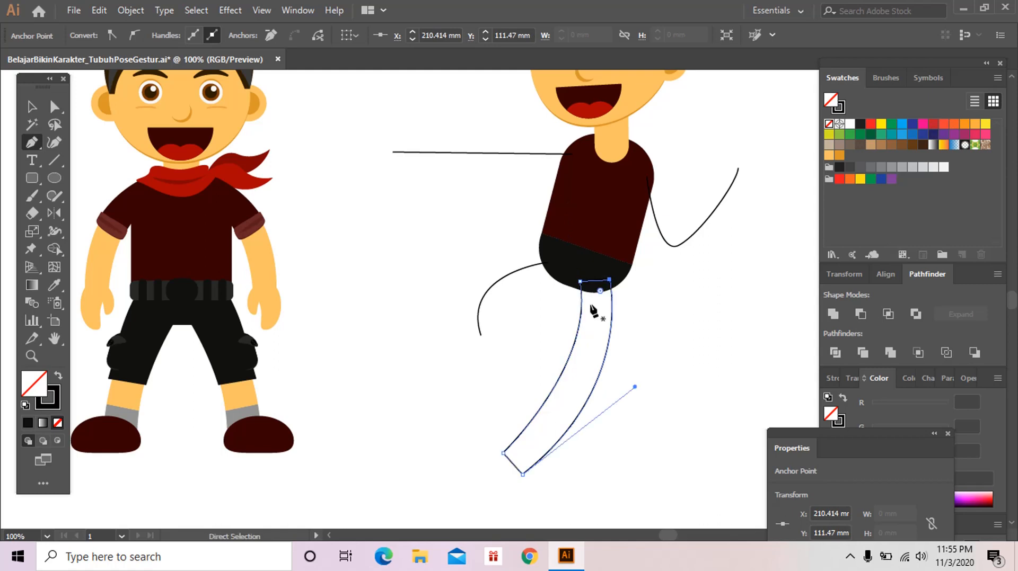
pyautogui.keyDown('ctrl'); pyautogui.click(536, 323); pyautogui.keyUp('ctrl')
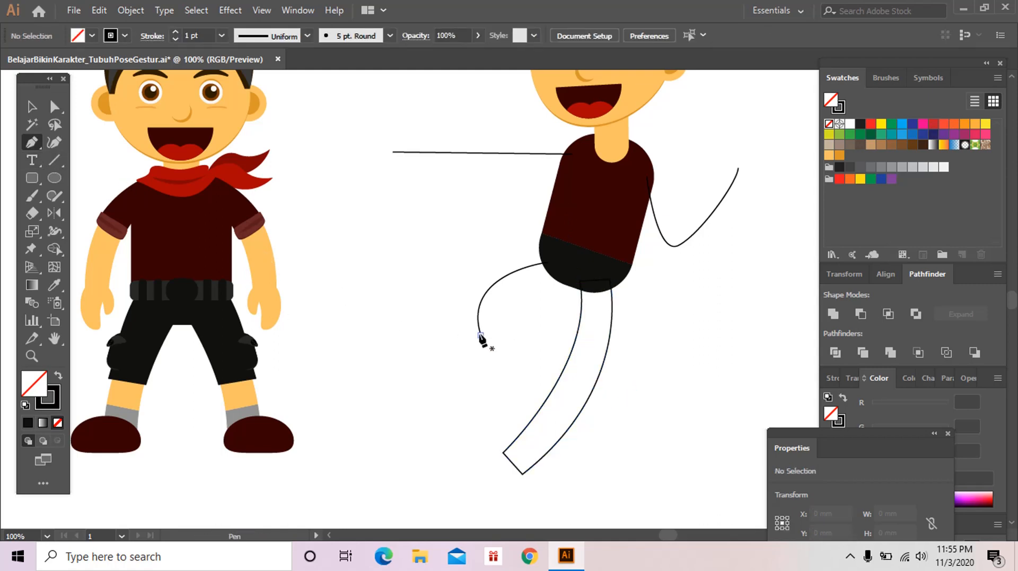
# Step: Extend the raised leg's curved line into a closed bent-leg outline, adding a wider outer curve that ends inside the hip shape
pyautogui.moveTo(481, 338); pyautogui.dragTo(445, 344)
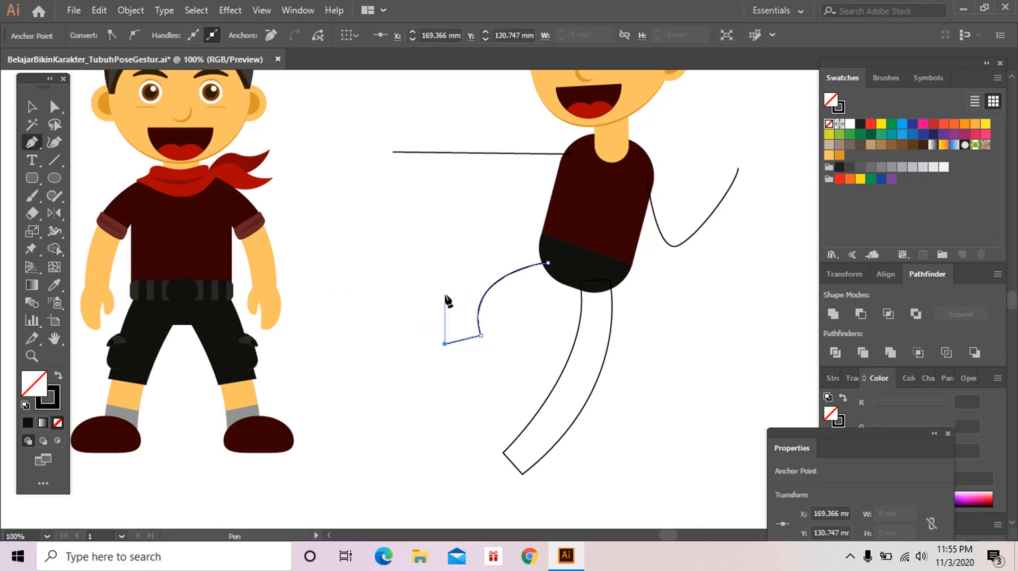
pyautogui.moveTo(553, 242); pyautogui.dragTo(682, 253)
pyautogui.click(547, 264)
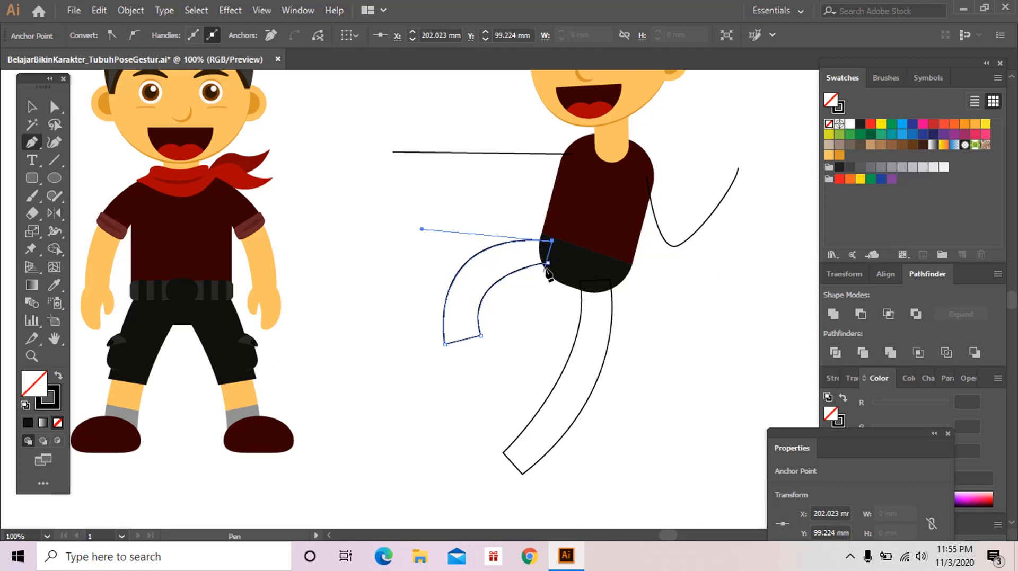
pyautogui.click(550, 255)
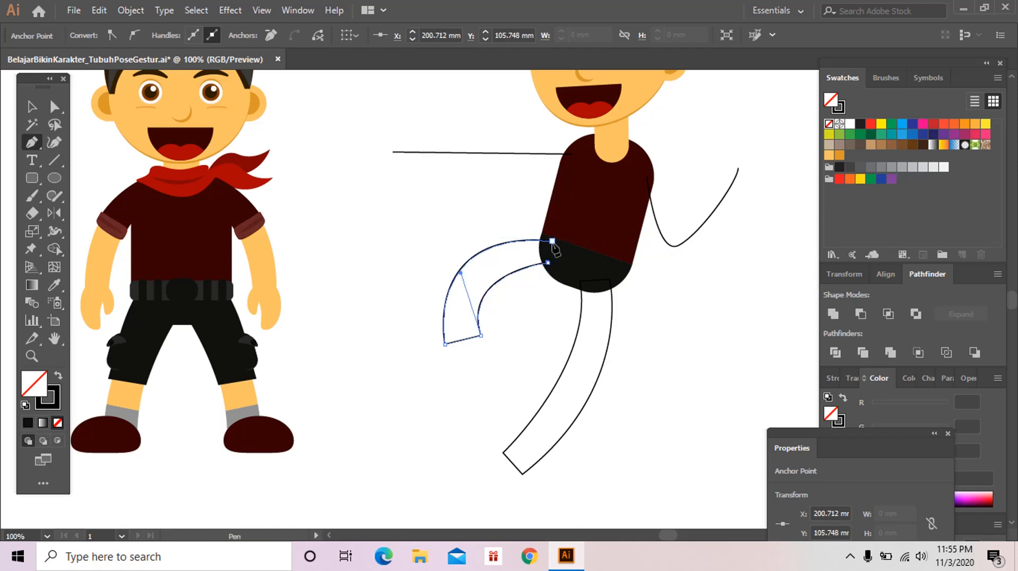
pyautogui.hotkey('ctrl', 'z')
pyautogui.click(548, 263)
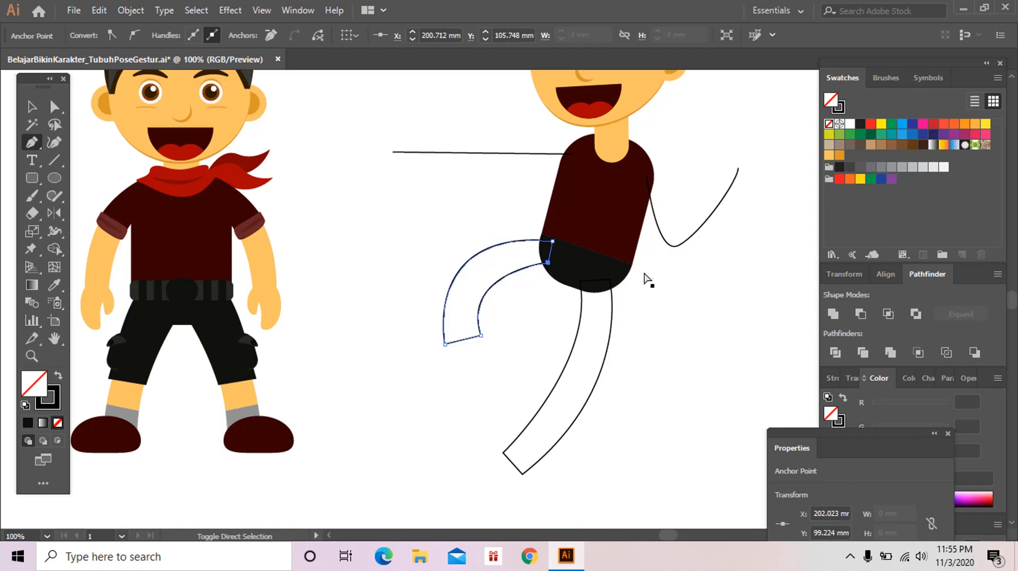
pyautogui.keyDown('ctrl'); pyautogui.click(644, 277); pyautogui.keyUp('ctrl')
# Step: Close the outstretched arm's straight line into a thin tapered arm outline running from the shoulder to the wrist
pyautogui.moveTo(644, 279); pyautogui.dragTo(615, 325)
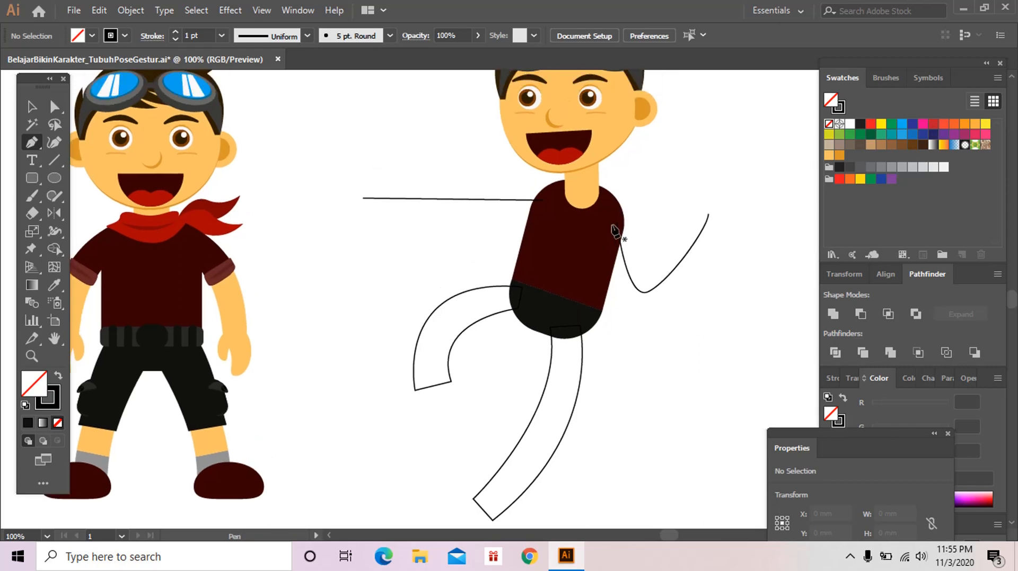
pyautogui.click(542, 200)
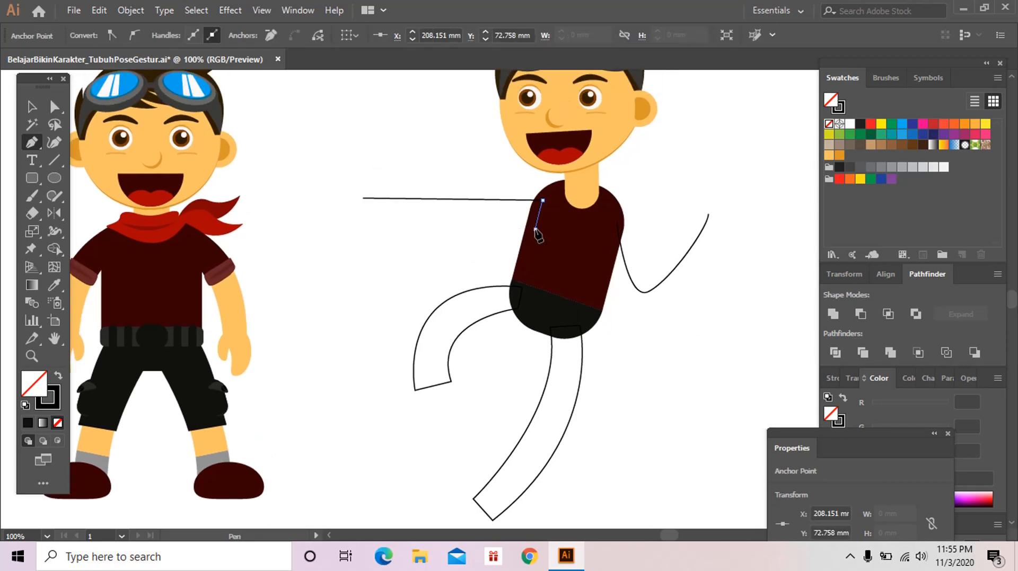
pyautogui.click(535, 229)
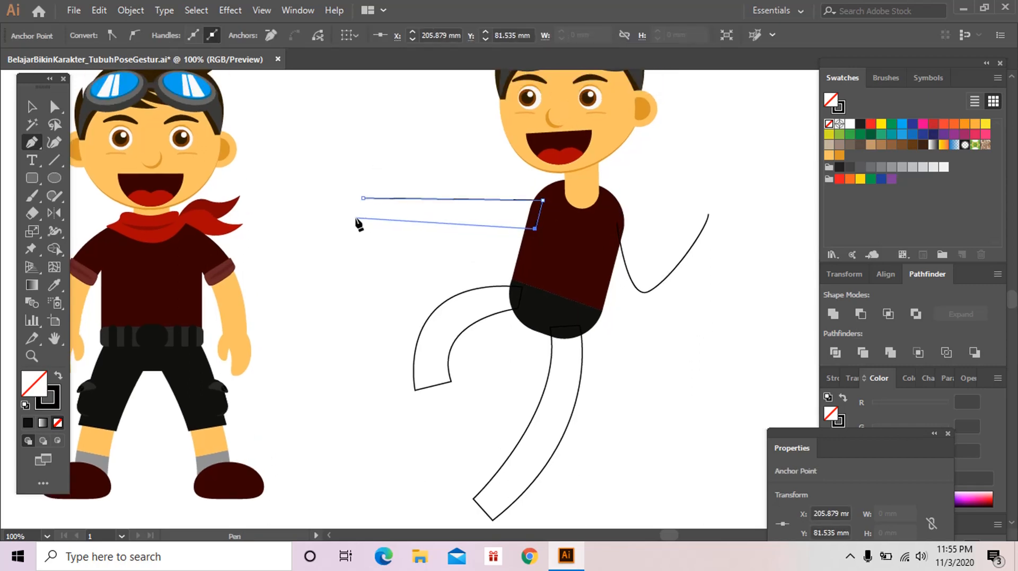
pyautogui.click(355, 218)
pyautogui.click(363, 199)
pyautogui.keyDown('ctrl'); pyautogui.click(630, 215); pyautogui.keyUp('ctrl')
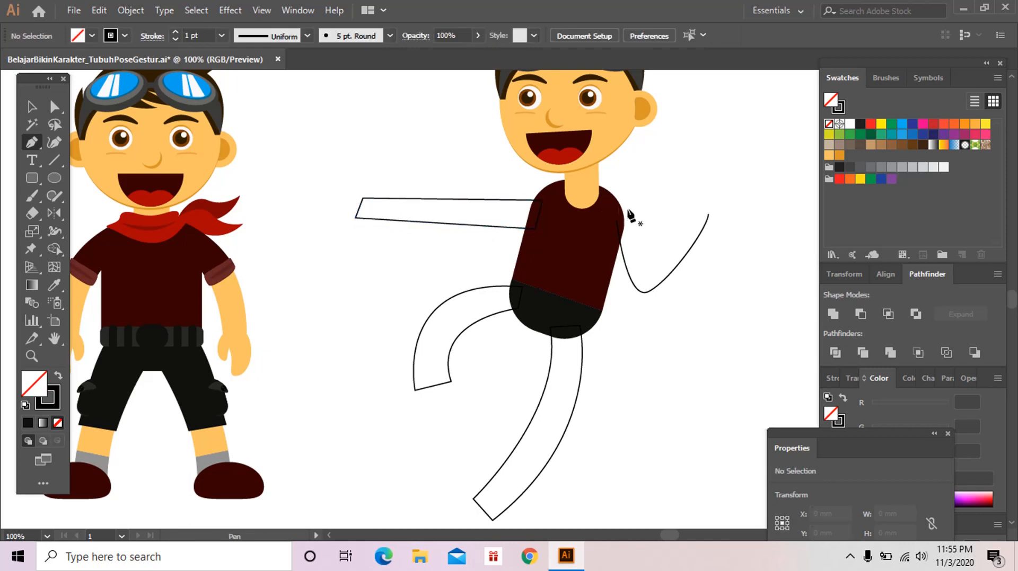
# Step: Close the bent arm's line into a curved arm outline by adding an inner edge from the shoulder around the elbow to the wrist
pyautogui.click(617, 223)
pyautogui.click(620, 200)
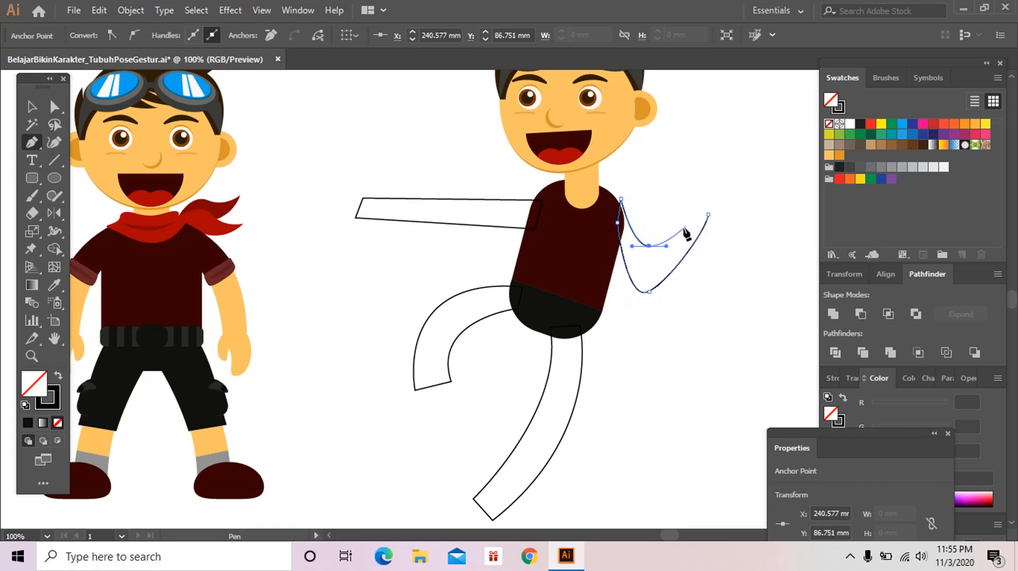
pyautogui.moveTo(690, 206); pyautogui.dragTo(708, 215)
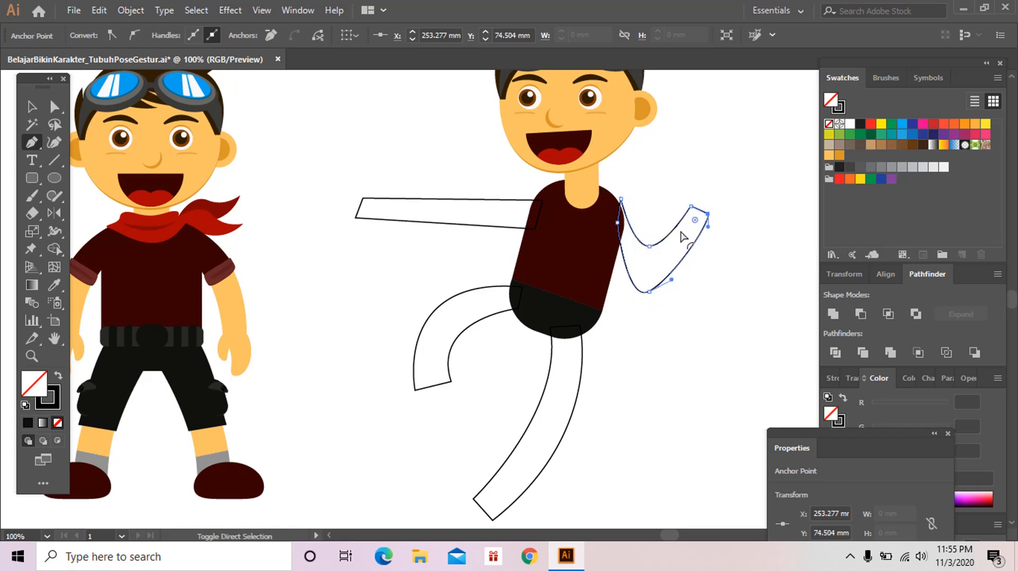
pyautogui.keyDown('ctrl'); pyautogui.click(645, 258); pyautogui.keyUp('ctrl')
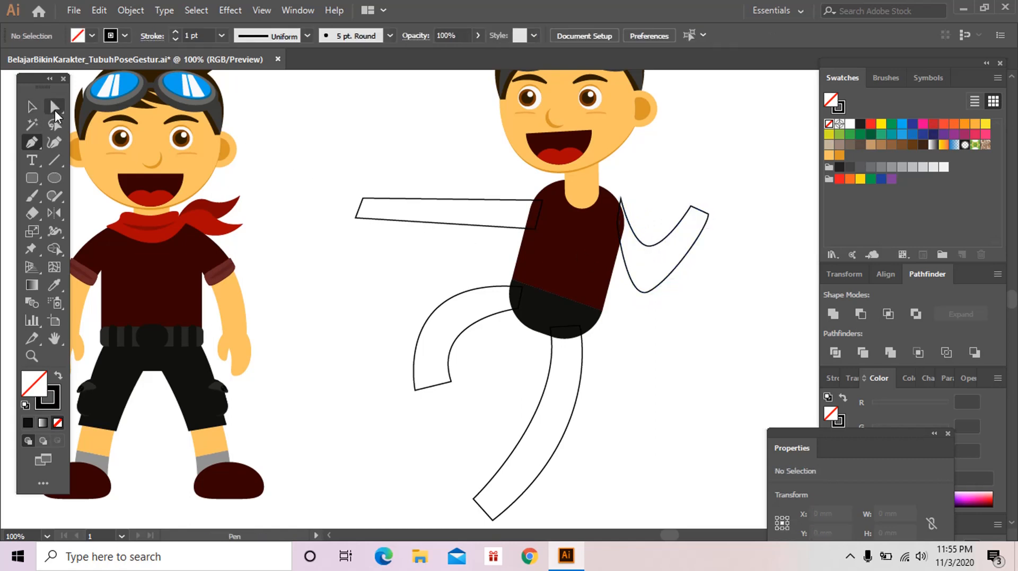
# Step: Move the bent arm's two shoulder anchors inward so that they overlap the torso
pyautogui.click(55, 110)
pyautogui.click(616, 227)
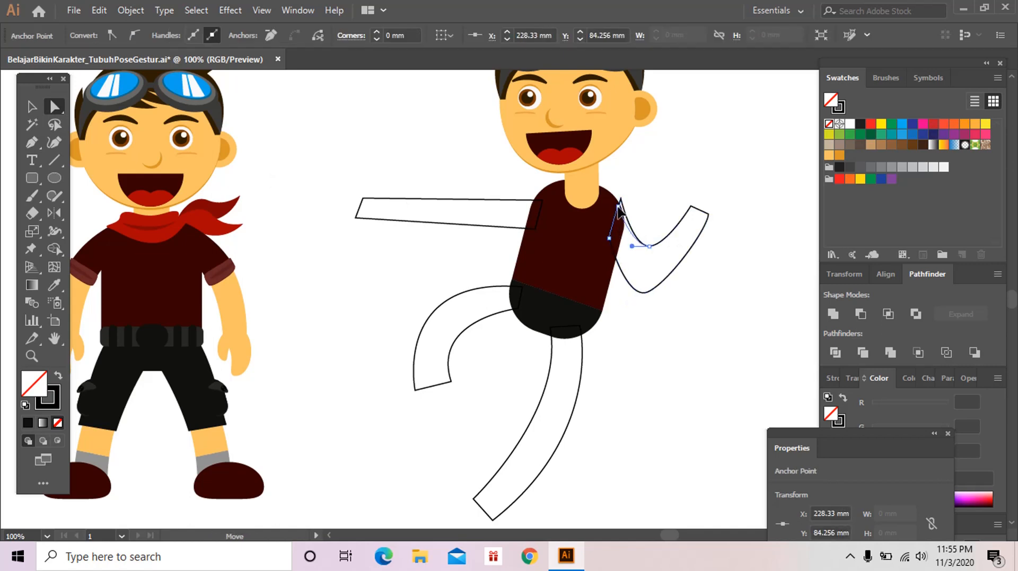
pyautogui.click(614, 249)
# Step: Enlarge the torso and hips together to about 38.5 mm wide and 51.8 mm high
pyautogui.click(595, 261)
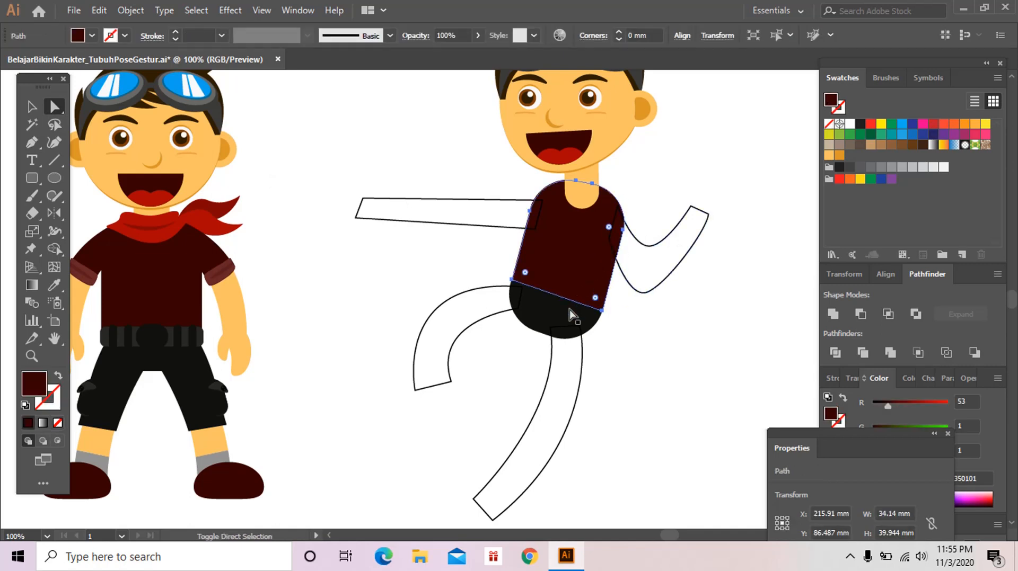
pyautogui.press('v')
pyautogui.moveTo(625, 264); pyautogui.dragTo(636, 266)
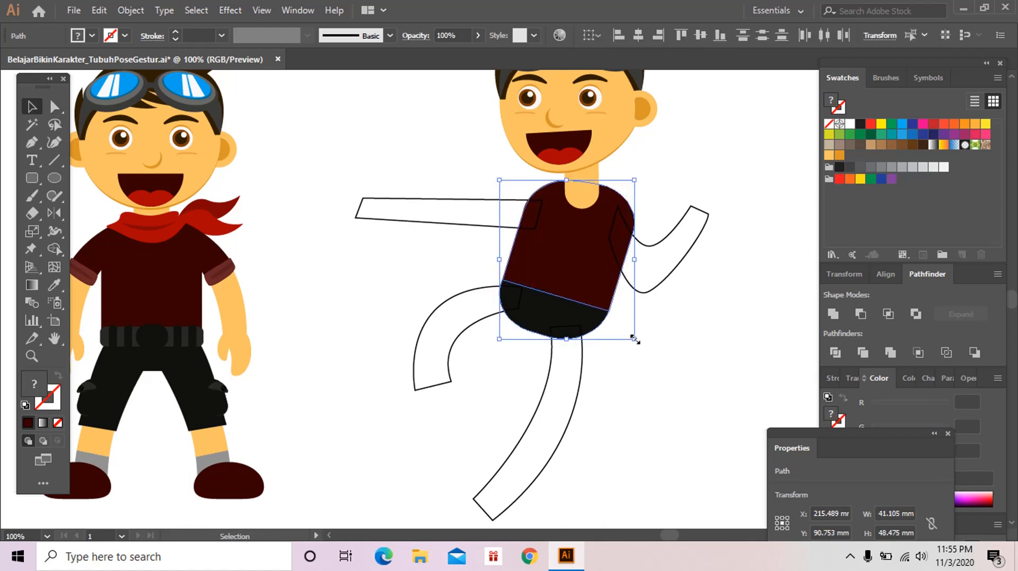
pyautogui.hotkey('ctrl', 'z')
pyautogui.moveTo(626, 340); pyautogui.dragTo(635, 350)
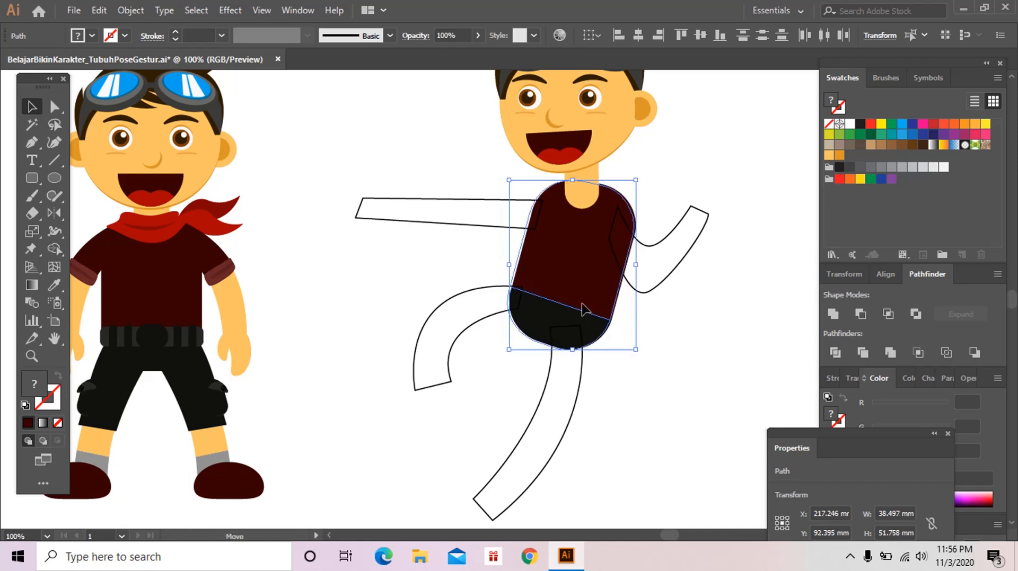
# Step: Fill both leg outlines with the near-black colour sampled from the hips, without a stroke
pyautogui.moveTo(421, 350); pyautogui.dragTo(523, 470)
pyautogui.click(54, 285)
pyautogui.click(525, 314)
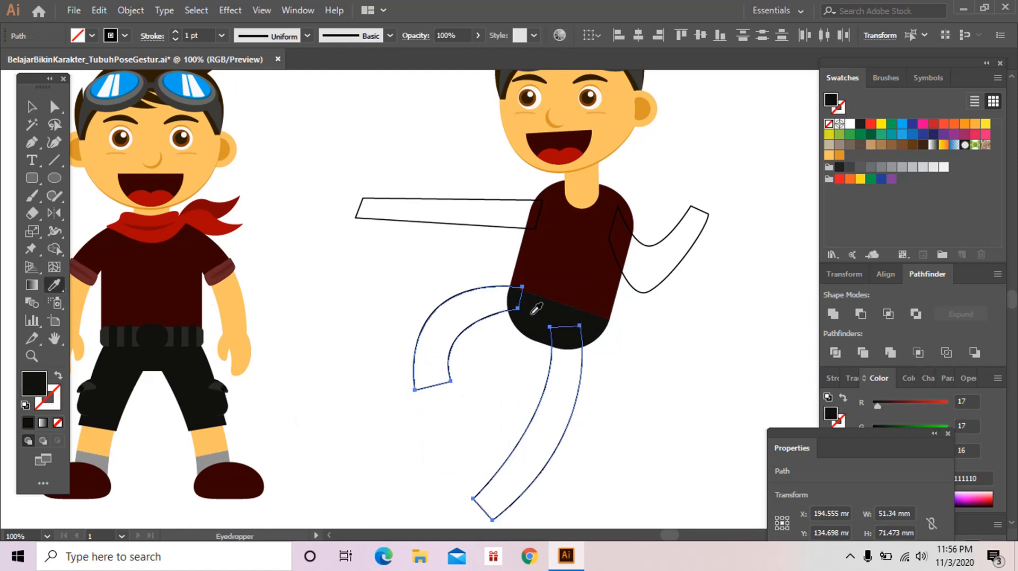
pyautogui.keyDown('ctrl'); pyautogui.click(694, 377); pyautogui.keyUp('ctrl')
# Step: Shift the raised leg slightly down and the supporting leg slightly outward so that both join the hips cleanly
pyautogui.press('v')
pyautogui.moveTo(550, 368); pyautogui.dragTo(564, 321)
pyautogui.moveTo(438, 309); pyautogui.dragTo(443, 340)
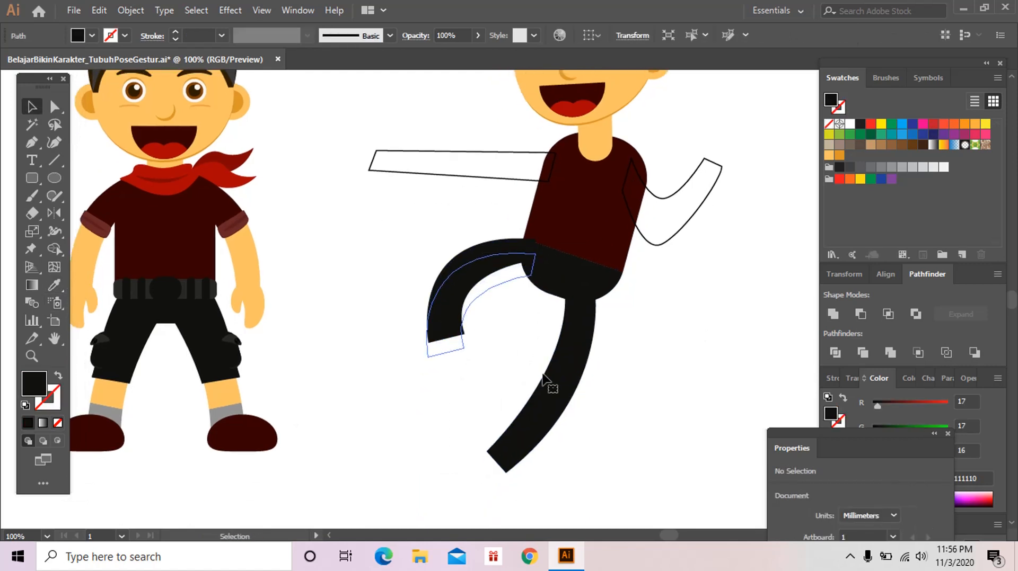
pyautogui.keyDown('ctrl'); pyautogui.click(567, 382); pyautogui.keyUp('ctrl')
pyautogui.click(682, 301)
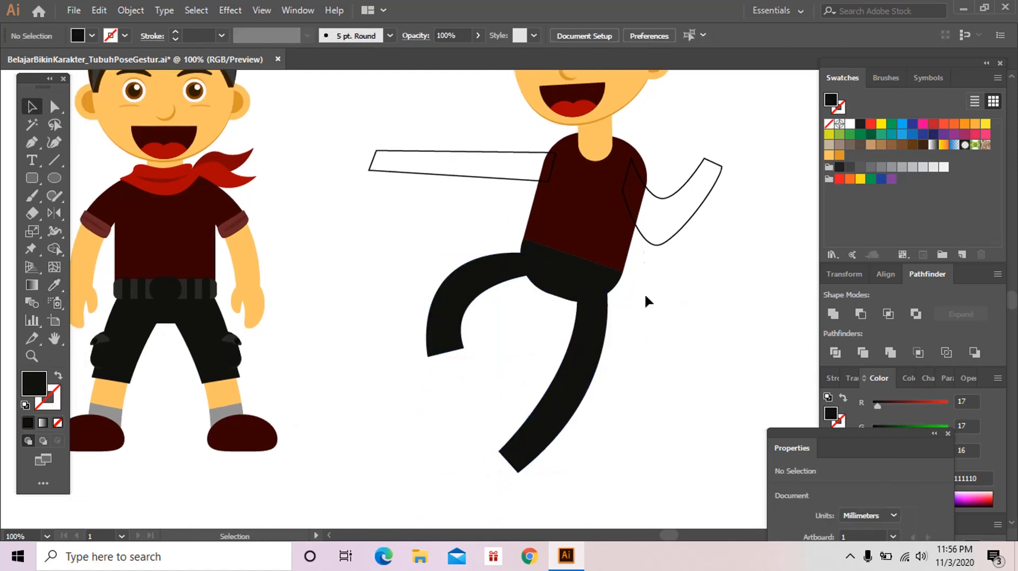
# Step: Fill both arm outlines with the torso's dark red, without a stroke, and shift the bent arm slightly up and outward
pyautogui.click(684, 205)
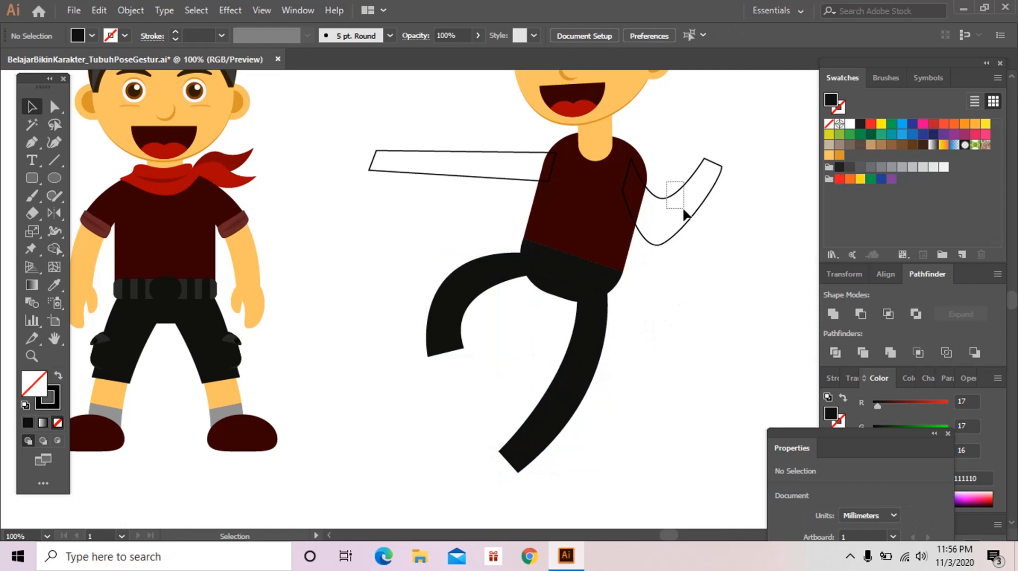
pyautogui.keyDown('shift'); pyautogui.click(500, 177); pyautogui.keyUp('shift')
pyautogui.press('i')
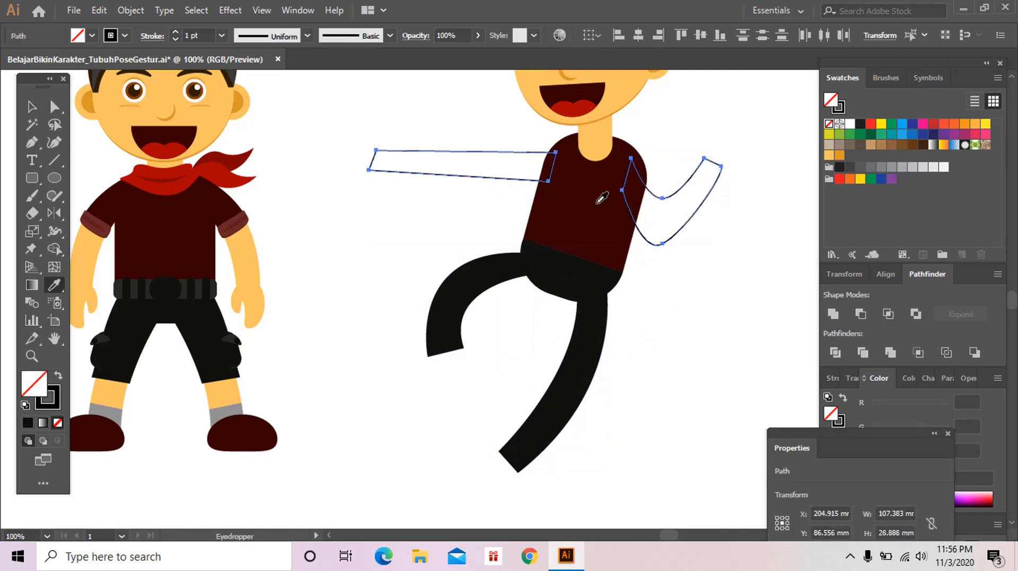
pyautogui.click(602, 197)
pyautogui.keyDown('ctrl'); pyautogui.click(649, 260); pyautogui.keyUp('ctrl')
pyautogui.press('v')
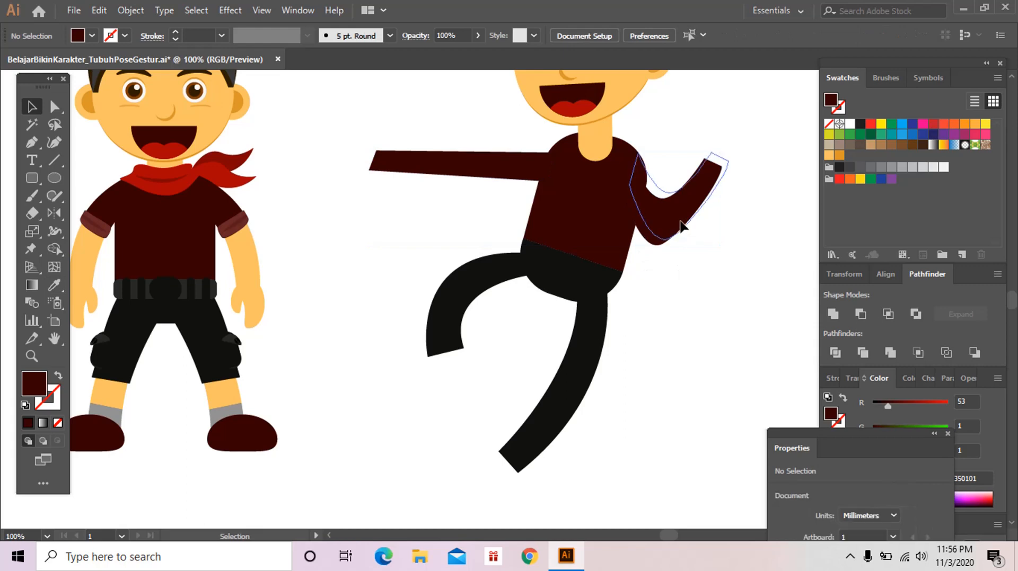
pyautogui.click(680, 233)
# Step: Widen the outstretched arm at the shoulder by moving its upper shoulder anchor up to the torso's shoulder curve
pyautogui.press('z')
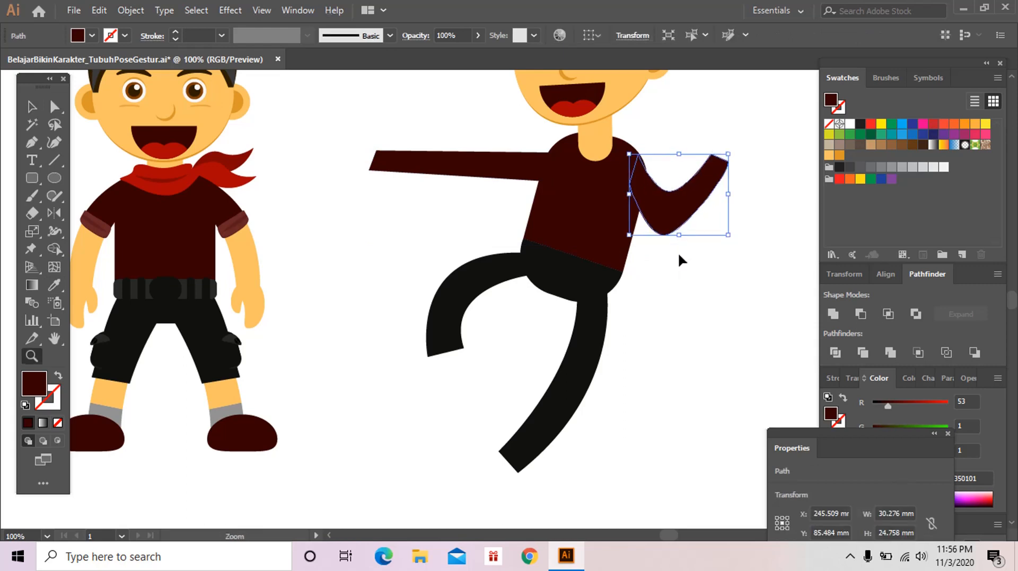
pyautogui.keyDown('alt'); pyautogui.click(676, 253); pyautogui.keyUp('alt')
pyautogui.keyDown('alt'); pyautogui.click(668, 255); pyautogui.keyUp('alt')
pyautogui.moveTo(507, 256); pyautogui.dragTo(537, 257)
pyautogui.click(412, 310)
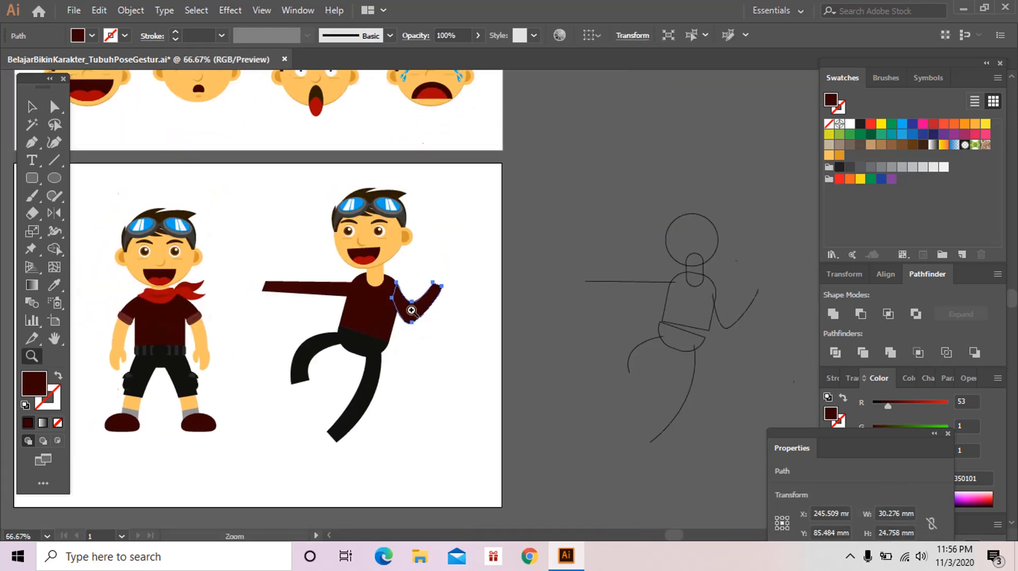
pyautogui.click(438, 311)
pyautogui.moveTo(438, 311); pyautogui.dragTo(578, 341)
pyautogui.press('a')
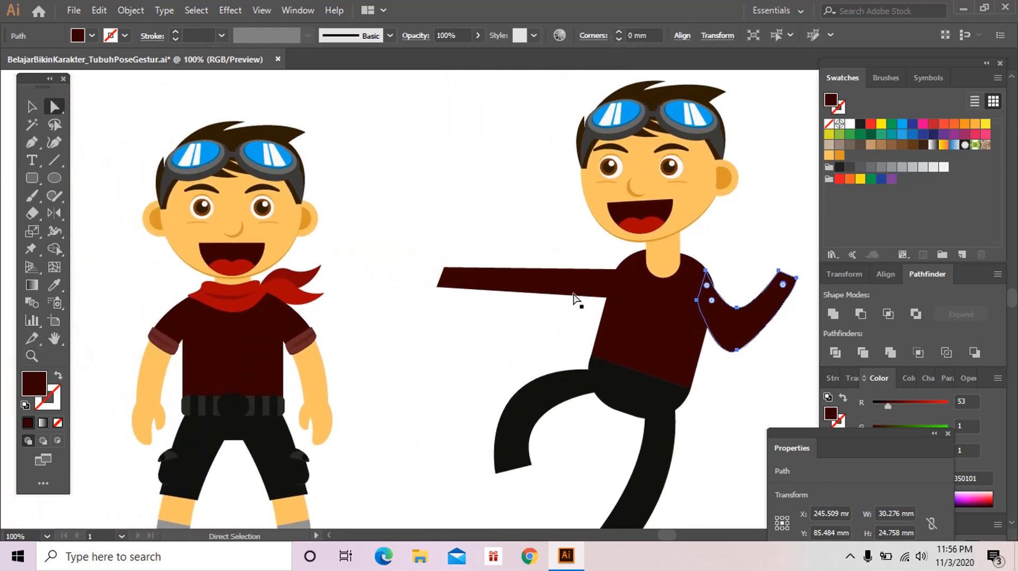
pyautogui.click(592, 289)
pyautogui.click(616, 273)
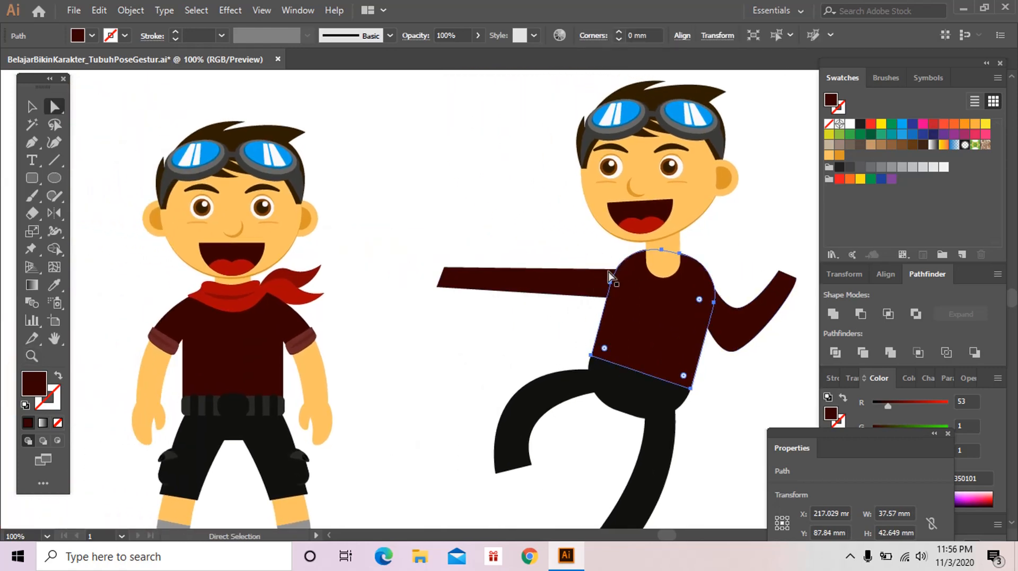
pyautogui.click(617, 275)
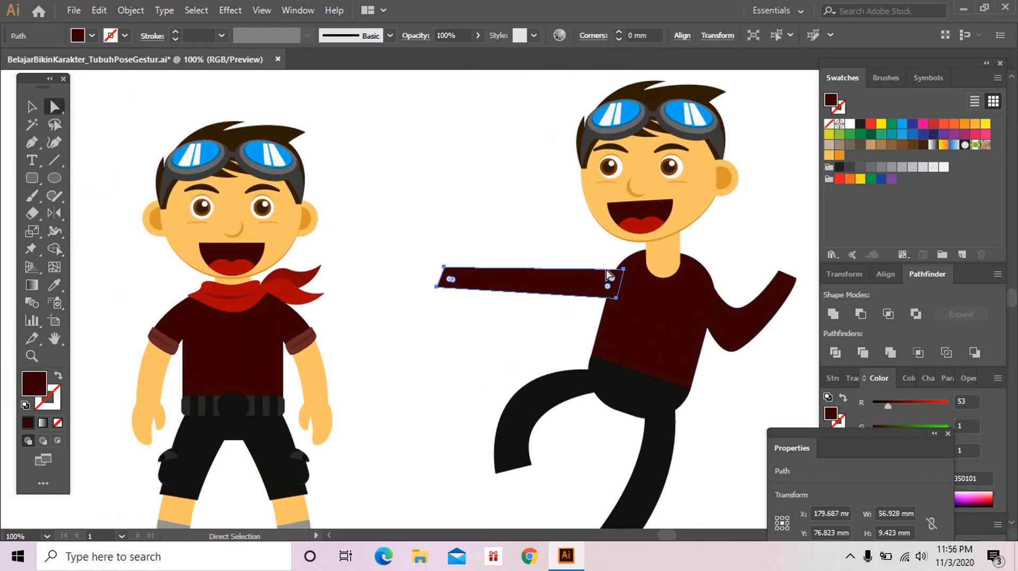
pyautogui.moveTo(624, 270); pyautogui.dragTo(633, 258)
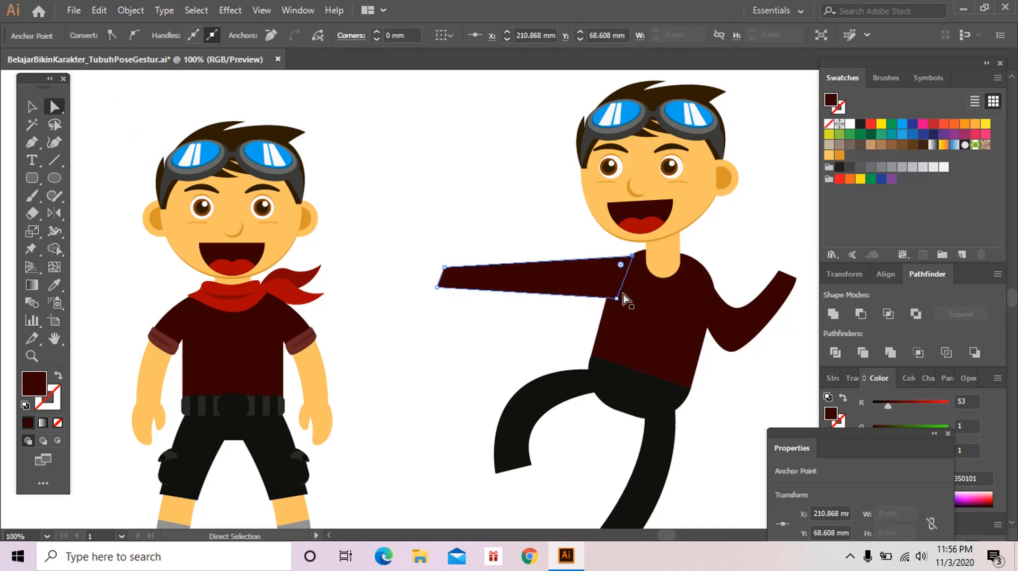
# Step: Reshape the bent arm's elbow by moving its inner and outer elbow anchors slightly up and outward, keeping the arm evenly thick
pyautogui.click(707, 304)
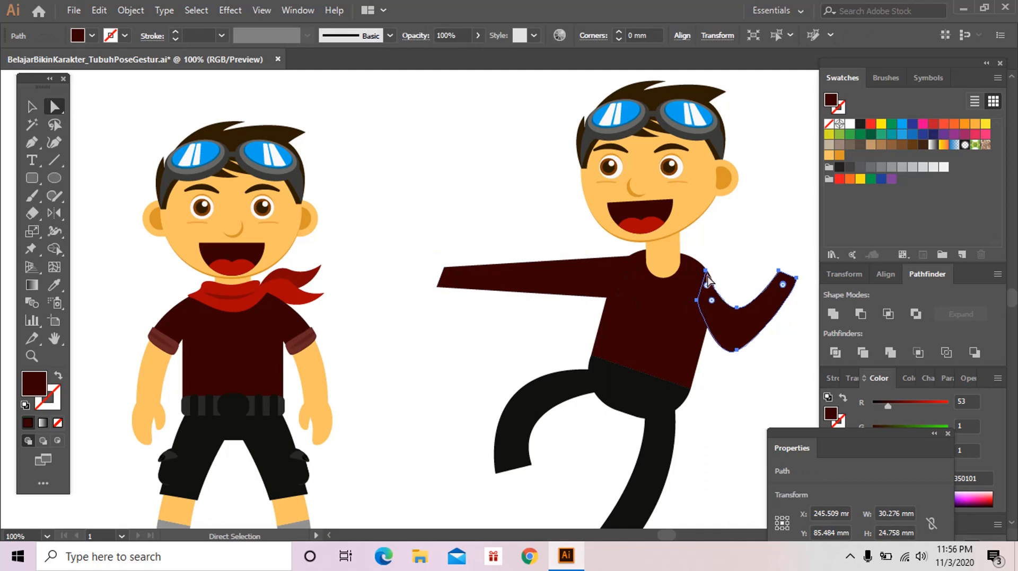
pyautogui.moveTo(736, 307); pyautogui.dragTo(741, 298)
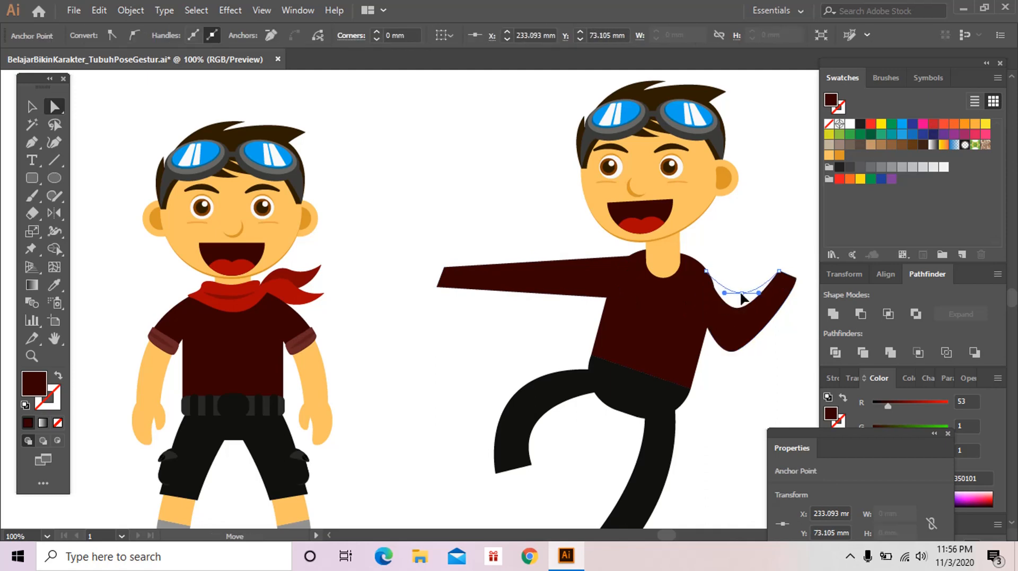
pyautogui.click(733, 354)
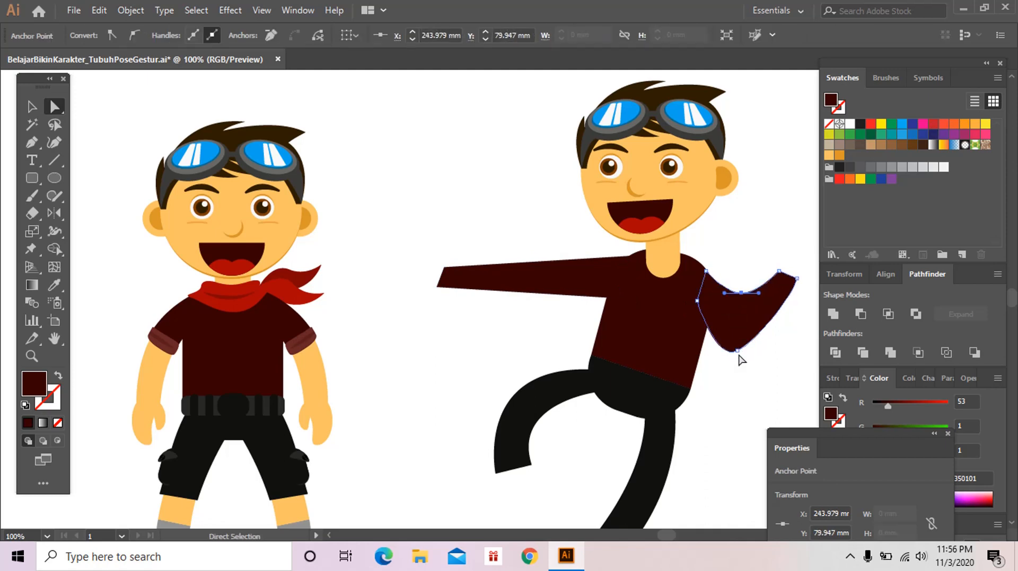
pyautogui.moveTo(737, 352); pyautogui.dragTo(718, 303)
pyautogui.press('space')
pyautogui.click(681, 290)
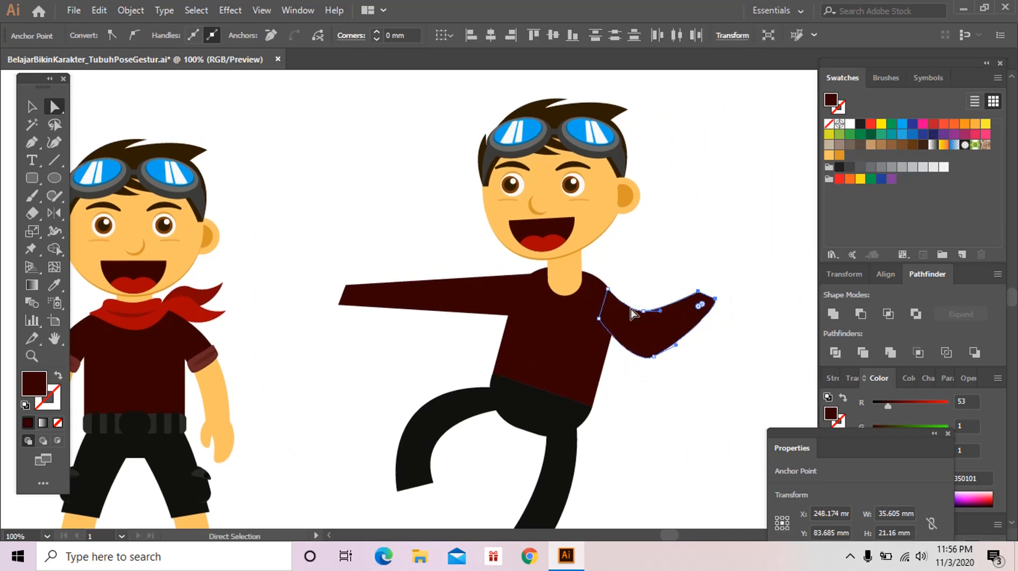
pyautogui.click(643, 311)
pyautogui.moveTo(647, 318); pyautogui.dragTo(647, 329)
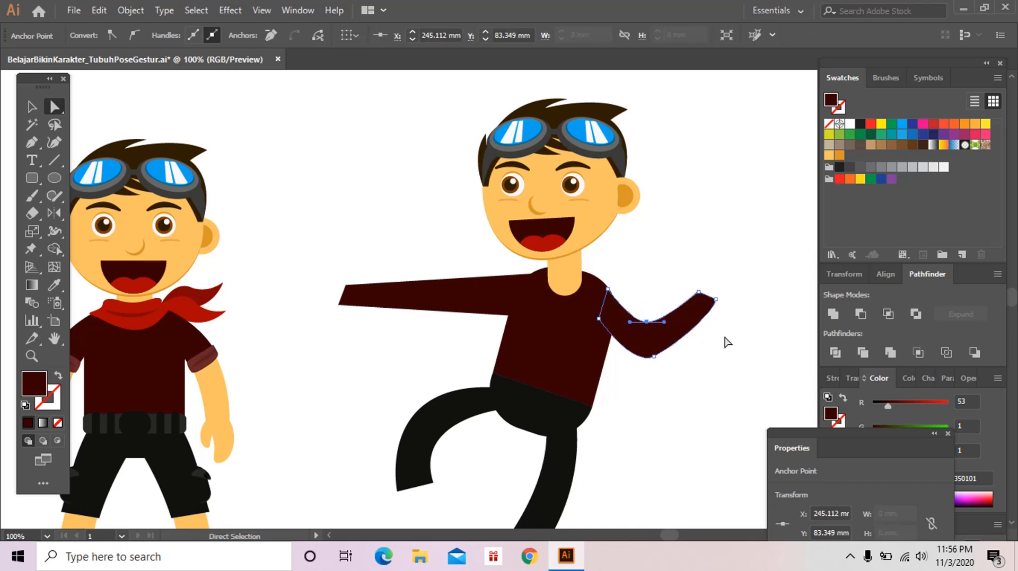
pyautogui.click(704, 342)
# Step: Start a straight-edged Pen tool outline around the outstretched arm's lower part, with its first edge above the arm from the wrist toward the shoulder
pyautogui.hotkey('ctrl', 'space')
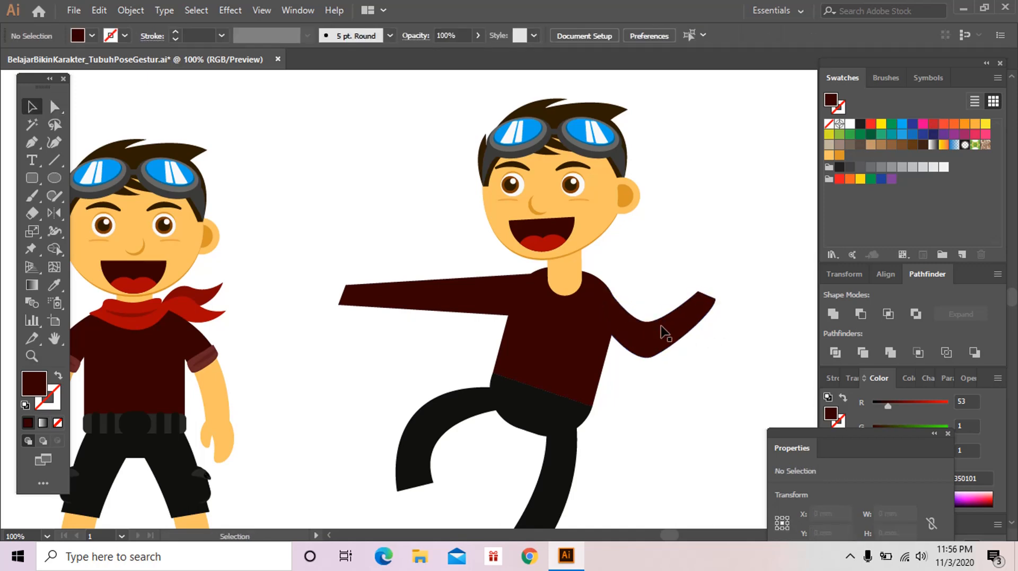
pyautogui.click(562, 336)
pyautogui.moveTo(561, 336); pyautogui.dragTo(616, 259)
pyautogui.keyDown('alt'); pyautogui.click(504, 280); pyautogui.keyUp('alt')
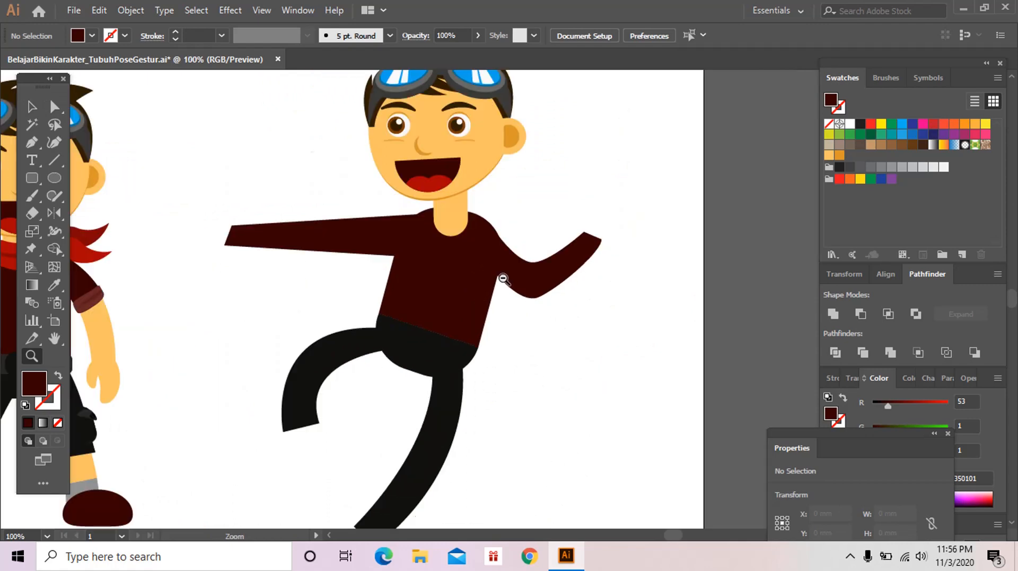
pyautogui.keyDown('alt'); pyautogui.click(504, 279); pyautogui.keyUp('alt')
pyautogui.moveTo(480, 337); pyautogui.dragTo(543, 313)
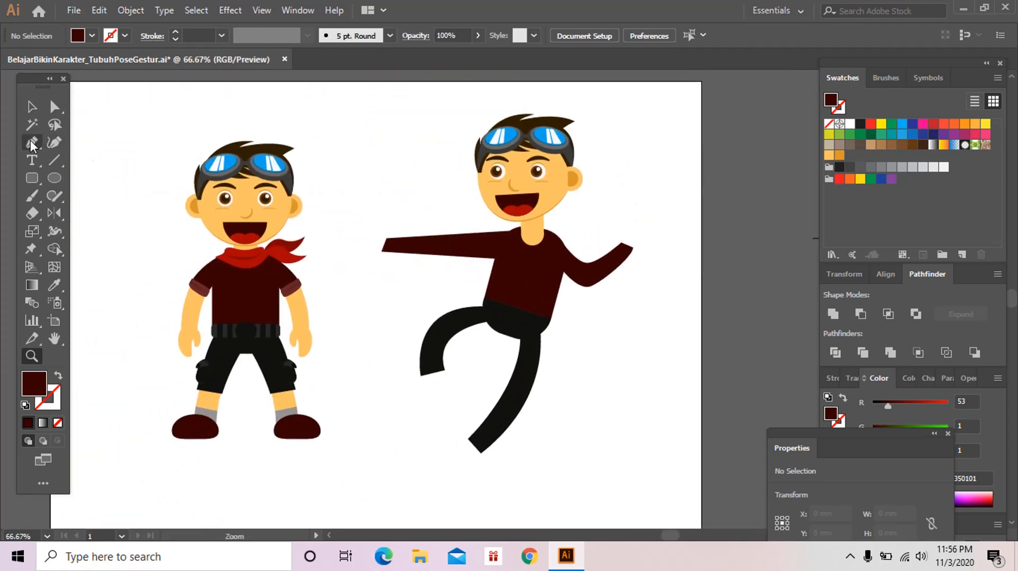
pyautogui.click(31, 142)
pyautogui.click(379, 224)
pyautogui.click(475, 226)
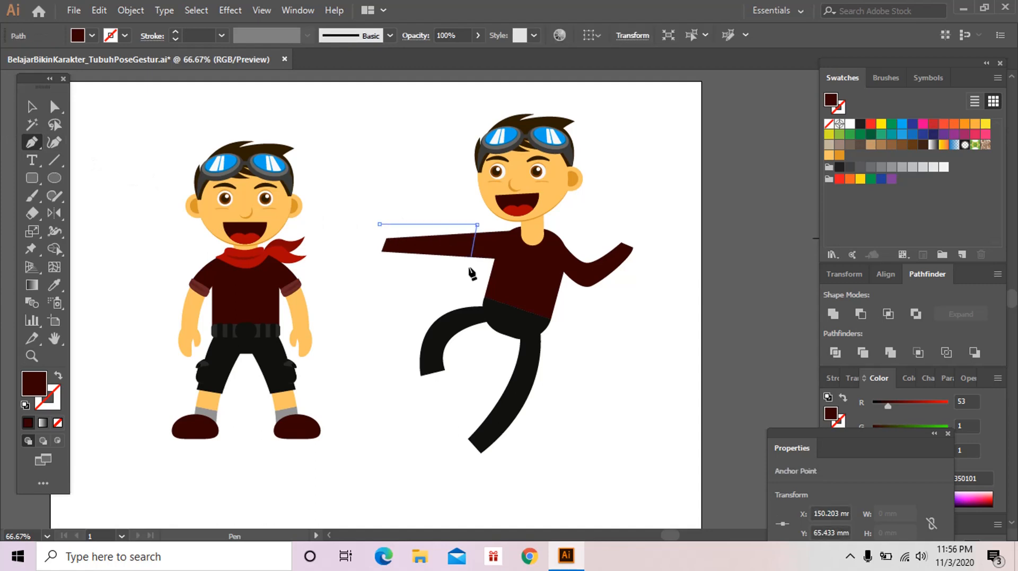
# Step: Complete the closed Pen shape over the outstretched forearm of the leaping character and fill it with the face's skin colour
pyautogui.click(469, 268)
pyautogui.click(397, 272)
pyautogui.click(360, 263)
pyautogui.click(379, 224)
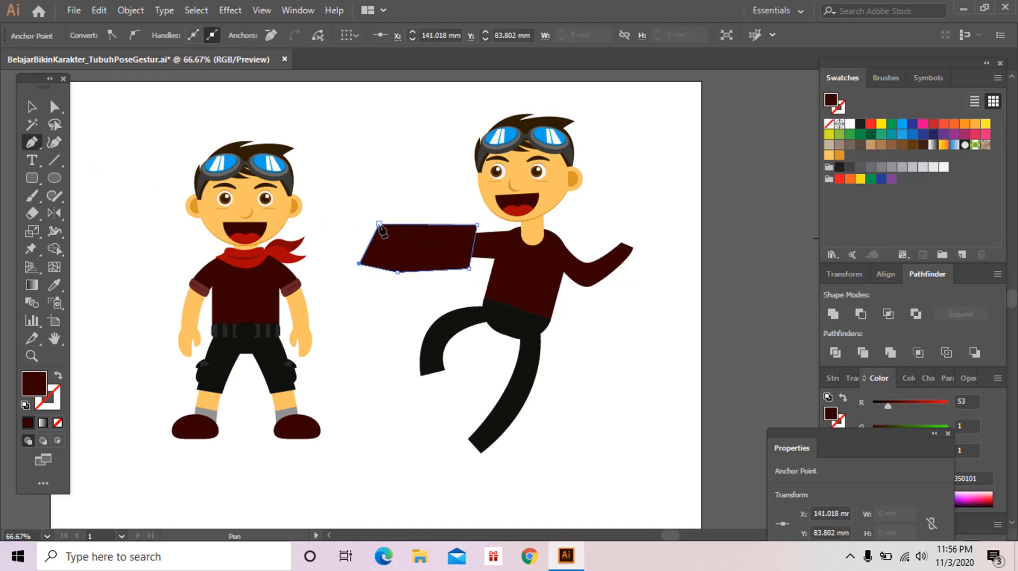
pyautogui.press('i')
pyautogui.click(555, 193)
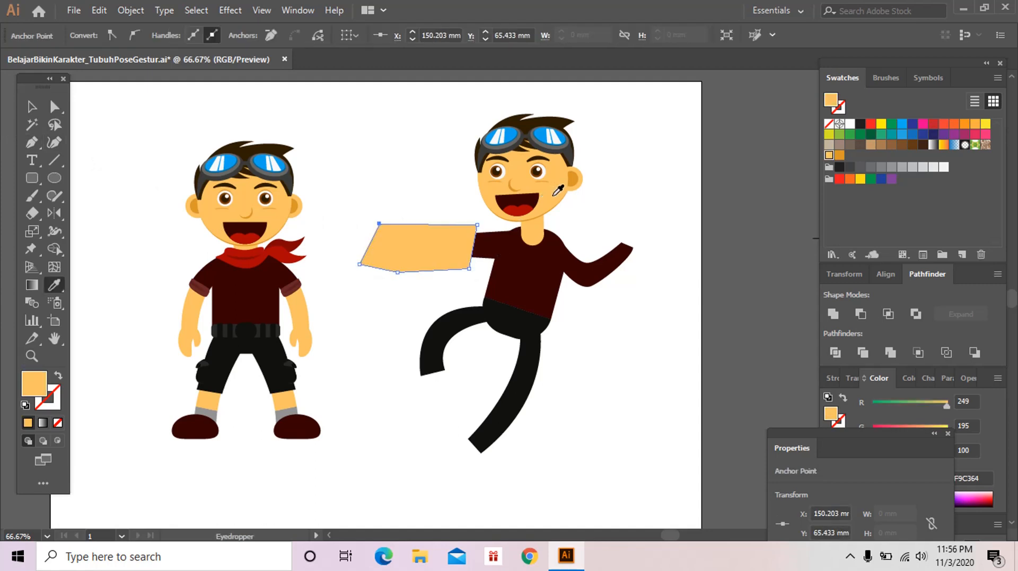
# Step: Divide the outstretched arm with the skin-coloured shape and delete the excess outside the forearm
pyautogui.press('a')
pyautogui.keyDown('shift'); pyautogui.click(496, 252); pyautogui.keyUp('shift')
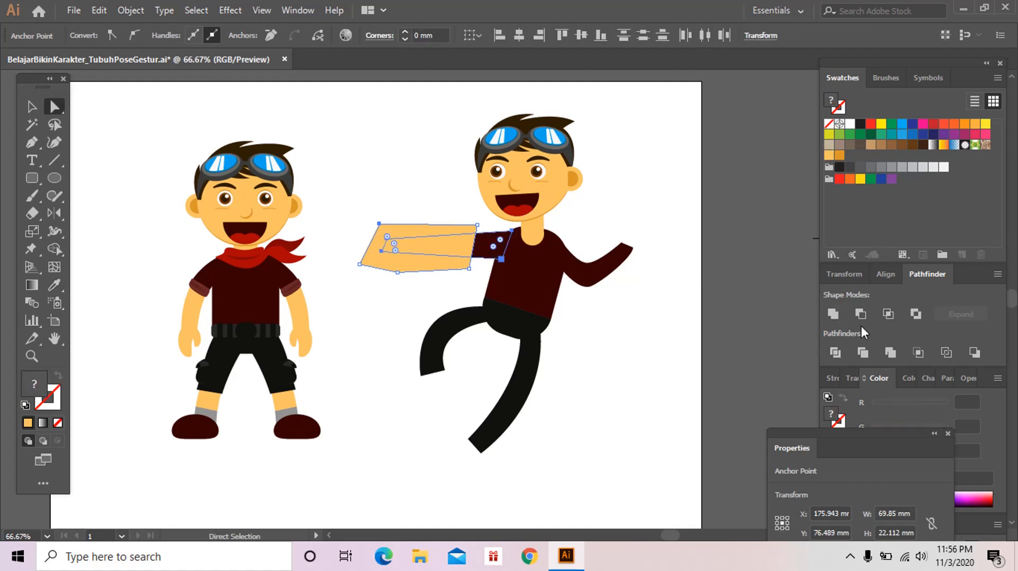
pyautogui.click(836, 349)
pyautogui.click(461, 278)
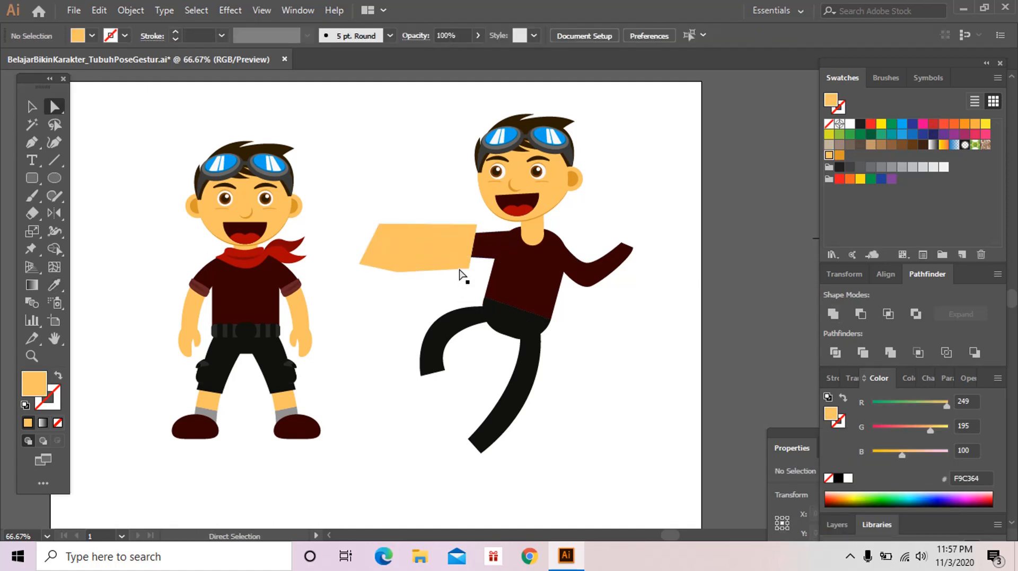
pyautogui.click(460, 272)
pyautogui.click(460, 272)
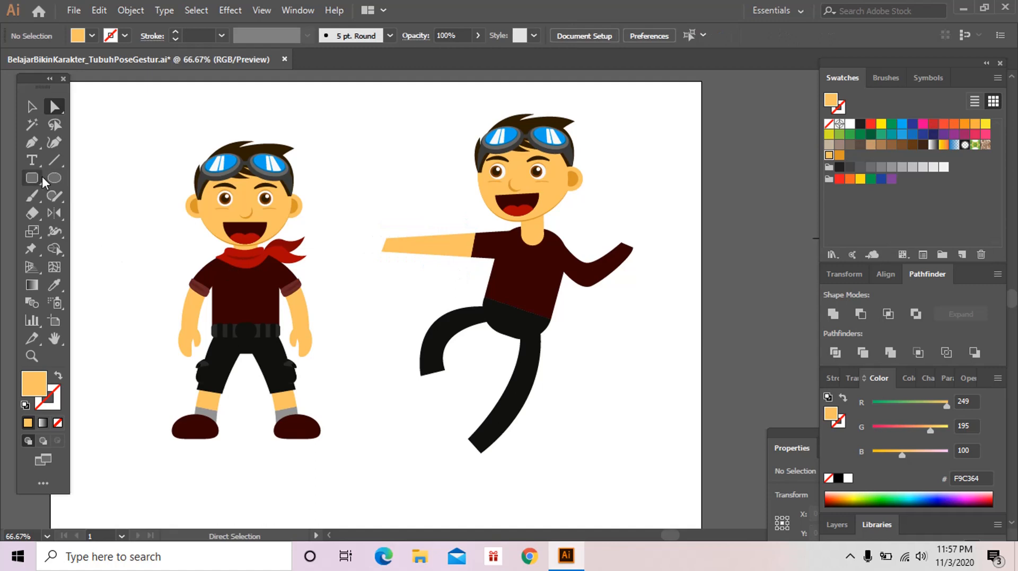
# Step: Draw a closed skin-coloured Pen shape around the bent forearm of the leaping character, leaving the short sleeve uncovered
pyautogui.click(31, 144)
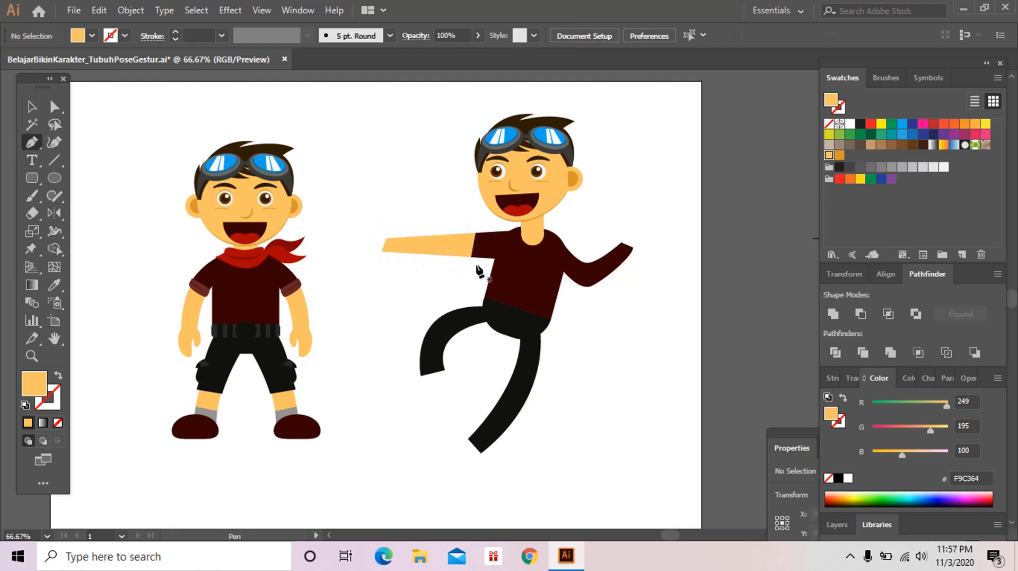
pyautogui.click(568, 284)
pyautogui.click(588, 247)
pyautogui.click(633, 227)
pyautogui.click(649, 258)
pyautogui.click(621, 310)
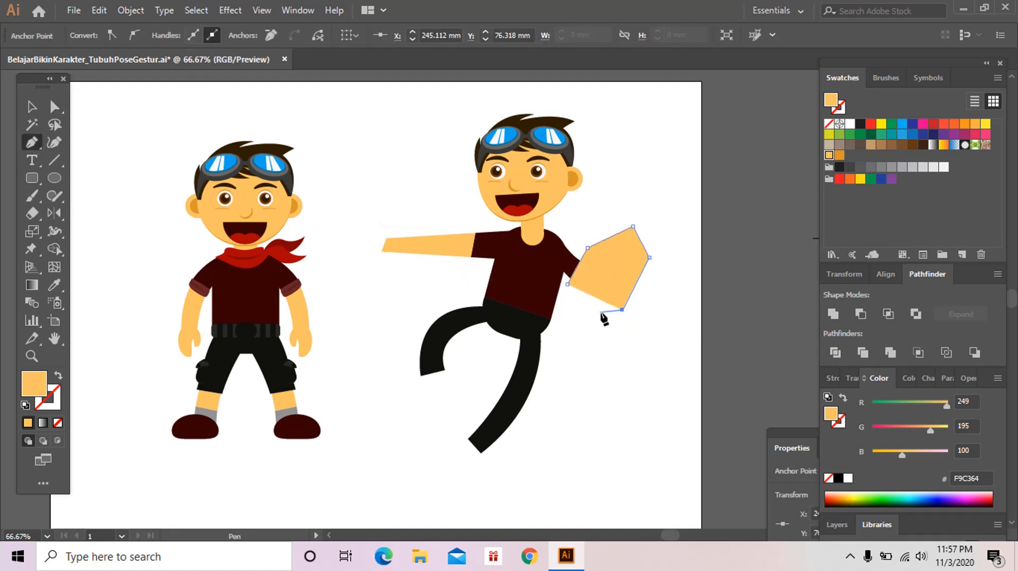
pyautogui.click(596, 312)
pyautogui.click(567, 284)
# Step: Divide the bent arm with the overlapping skin-coloured shape and delete the excess outside the forearm
pyautogui.press('a')
pyautogui.keyDown('shift'); pyautogui.click(566, 263); pyautogui.keyUp('shift')
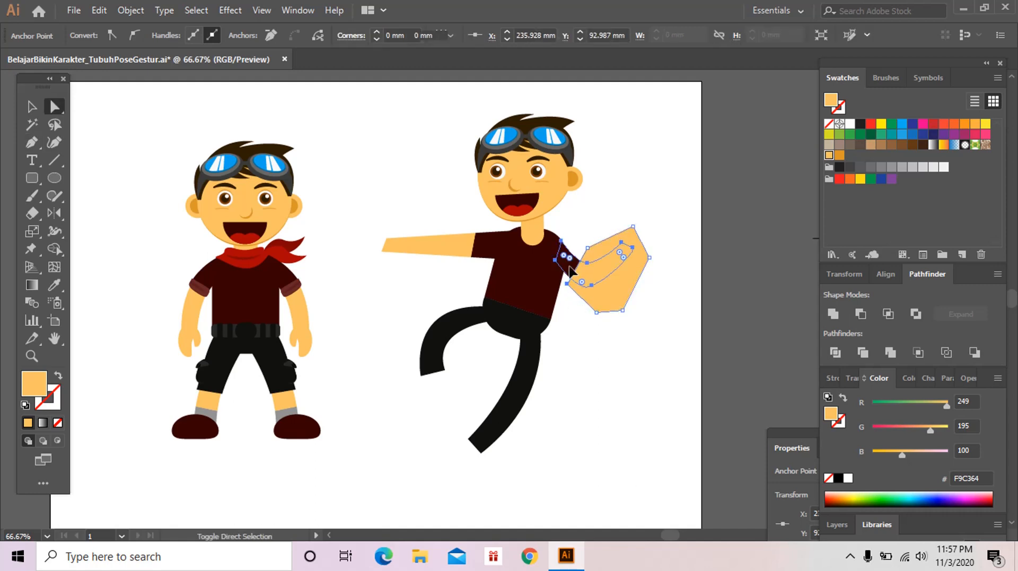
pyautogui.click(835, 353)
pyautogui.click(665, 362)
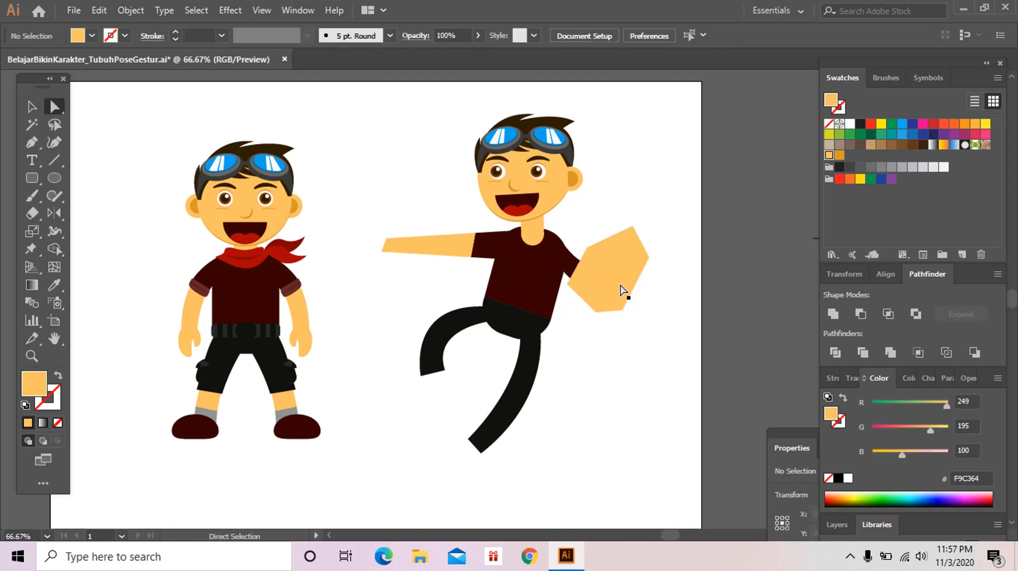
pyautogui.click(618, 254)
pyautogui.press('Delete')
# Step: Move the raised leg's upper hip anchor point slightly upward to thicken the thigh
pyautogui.moveTo(564, 328); pyautogui.dragTo(606, 279)
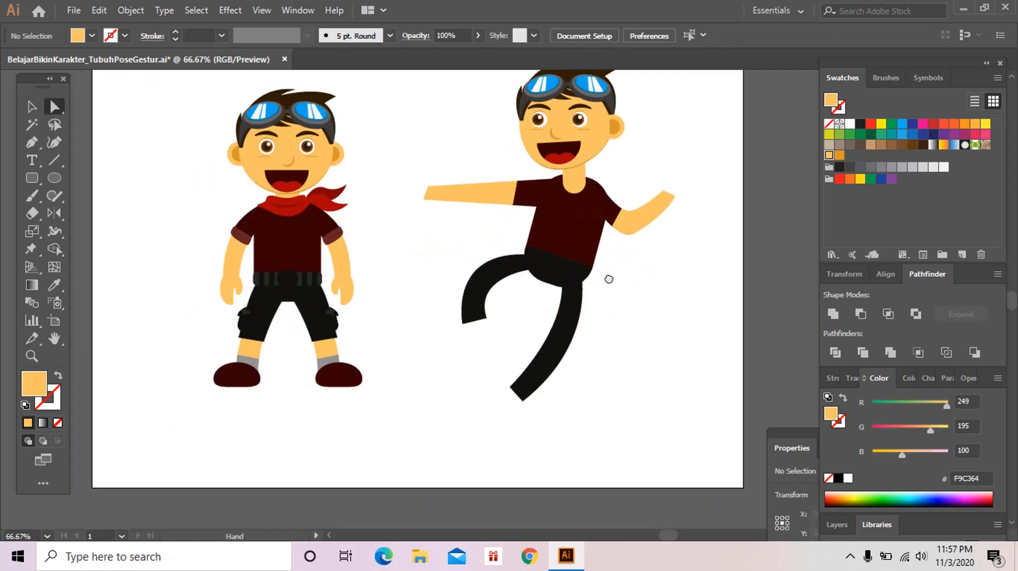
pyautogui.click(35, 142)
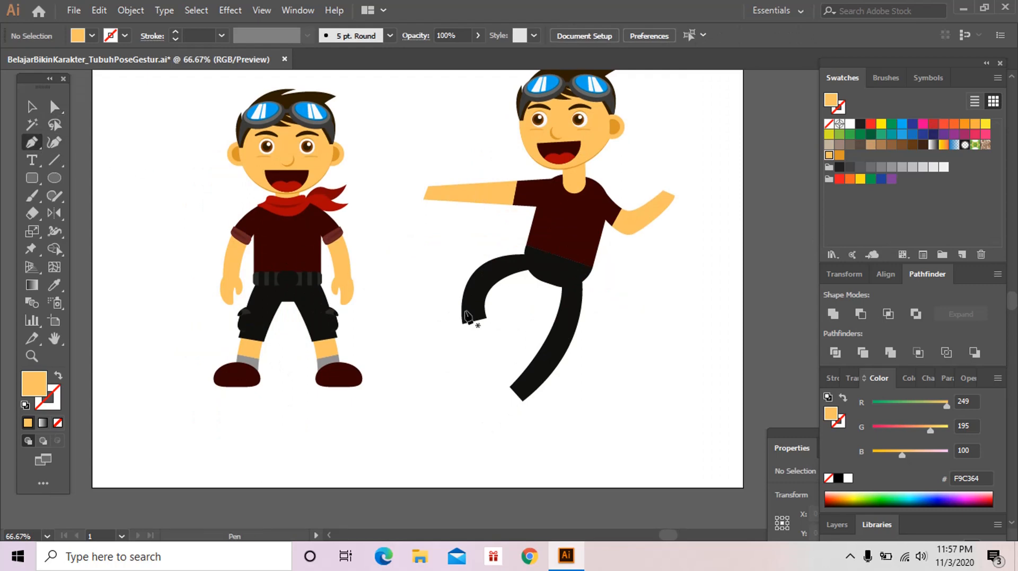
pyautogui.press('a')
pyautogui.click(491, 279)
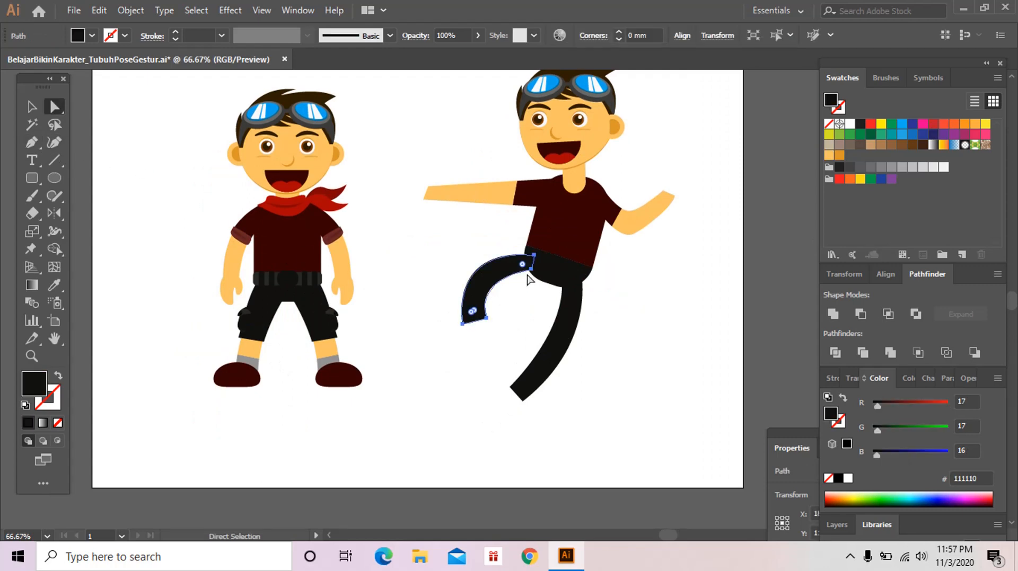
pyautogui.click(532, 269)
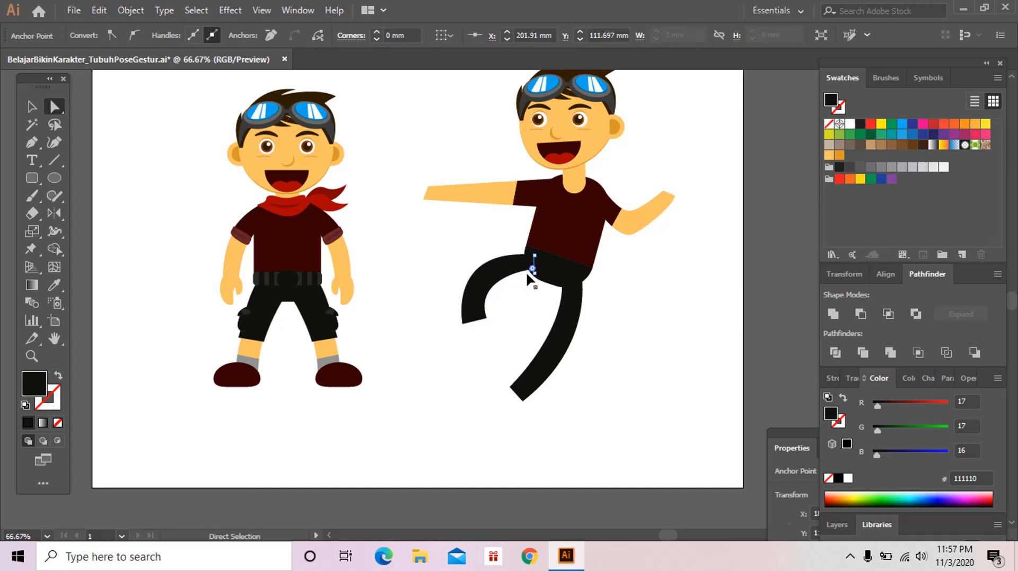
pyautogui.click(523, 260)
pyautogui.moveTo(534, 256); pyautogui.dragTo(532, 249)
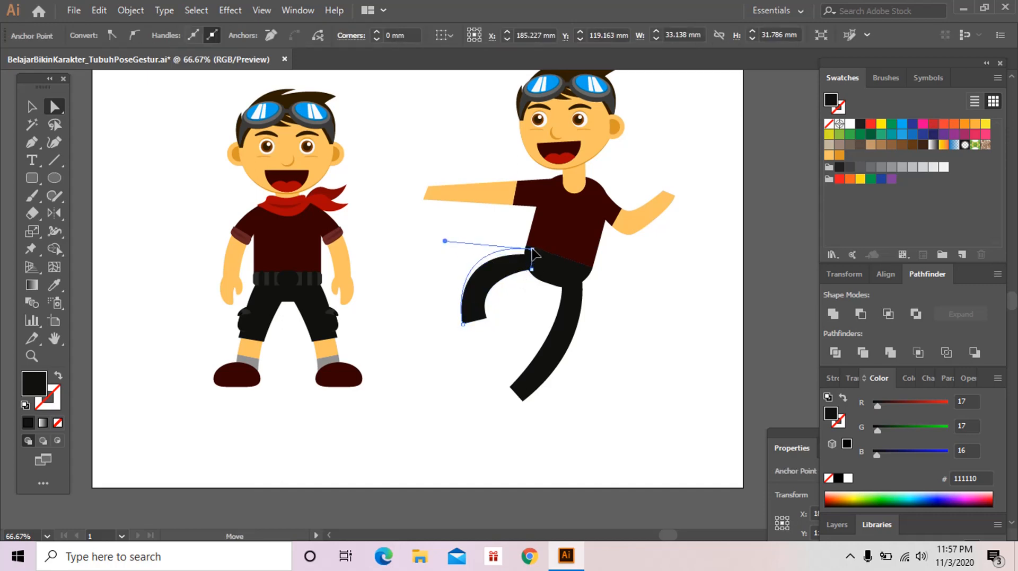
# Step: Move the top anchor points of the supporting leg outward to widen the thigh at the hip
pyautogui.click(572, 304)
pyautogui.click(580, 272)
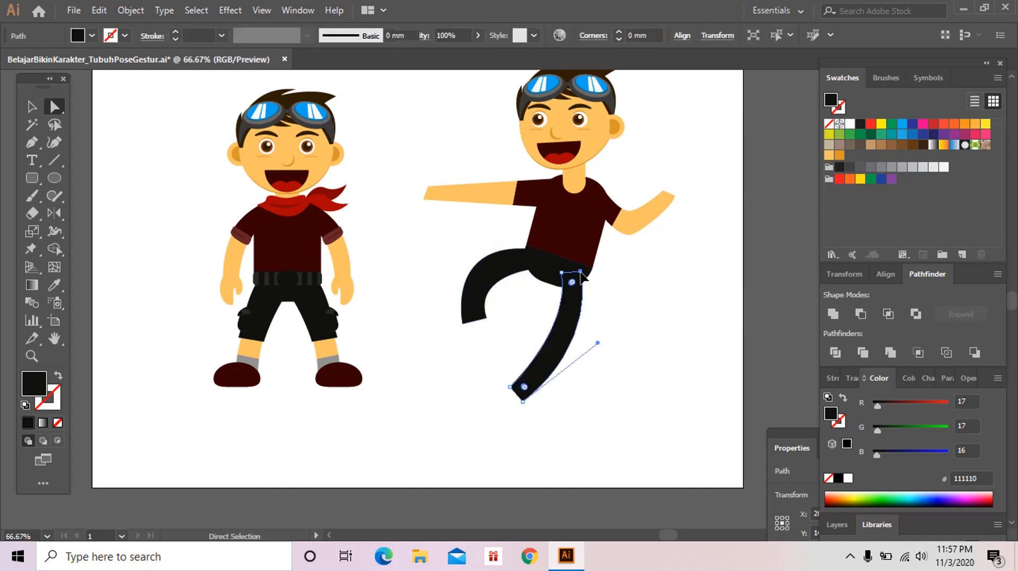
pyautogui.moveTo(560, 275); pyautogui.dragTo(551, 274)
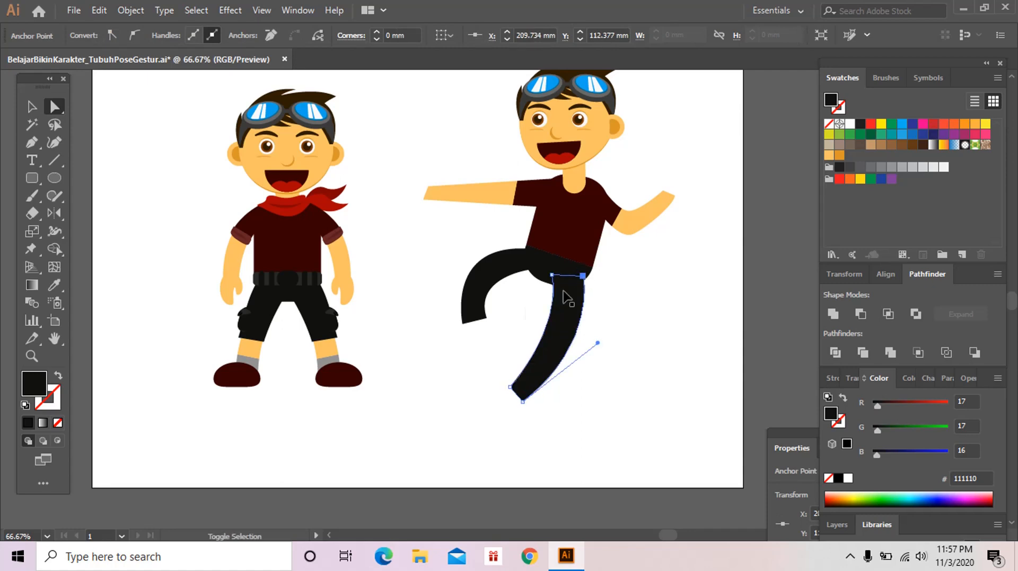
# Step: Reshape the inner curve of the raised leg by adjusting the direction handle of its lower inner anchor point
pyautogui.click(492, 330)
pyautogui.click(487, 319)
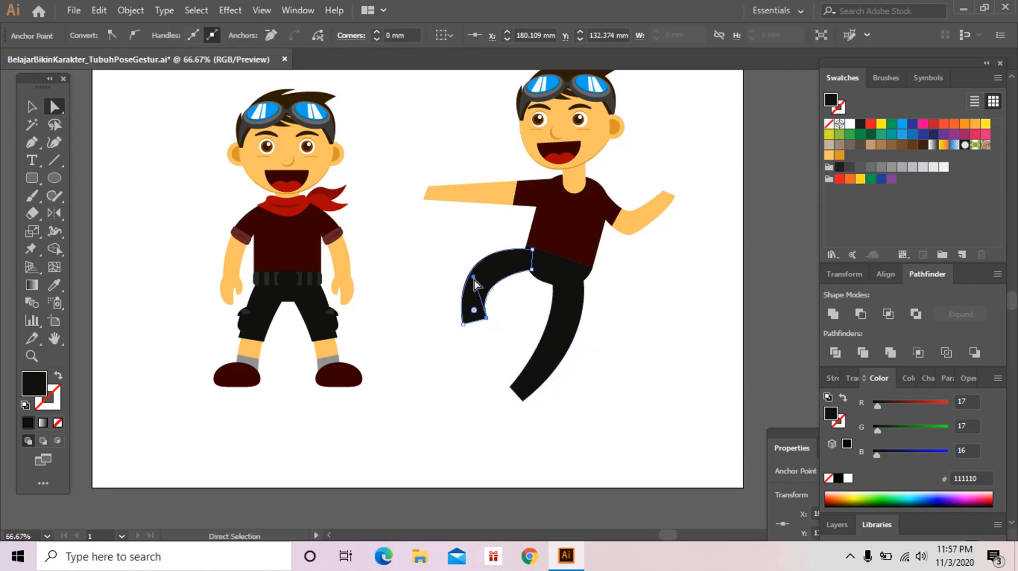
pyautogui.moveTo(474, 277); pyautogui.dragTo(481, 269)
pyautogui.click(511, 313)
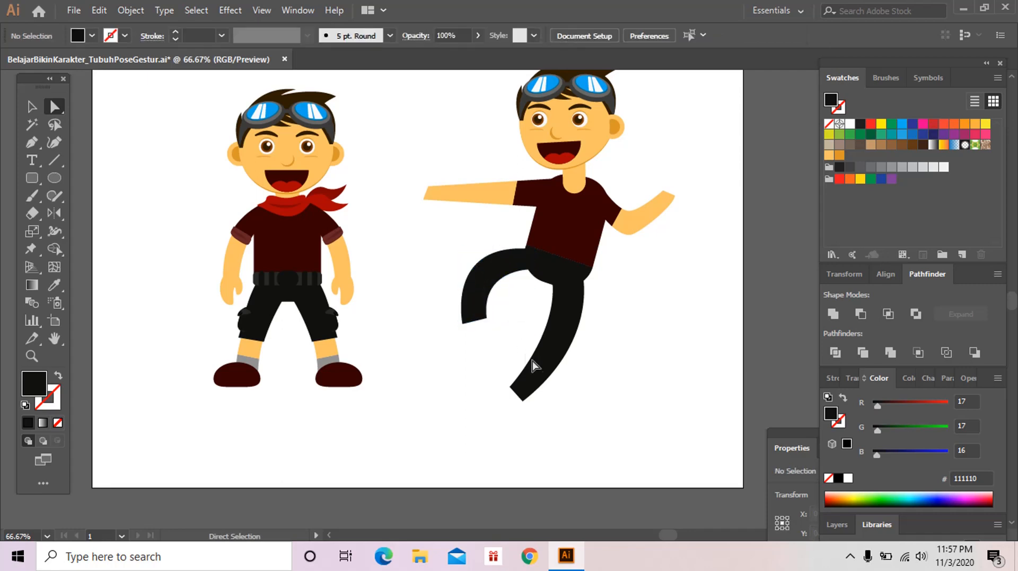
# Step: Draw a closed Pen shape over the raised leg's lower part and fill it with the arm's skin colour
pyautogui.click(487, 303)
pyautogui.press('p')
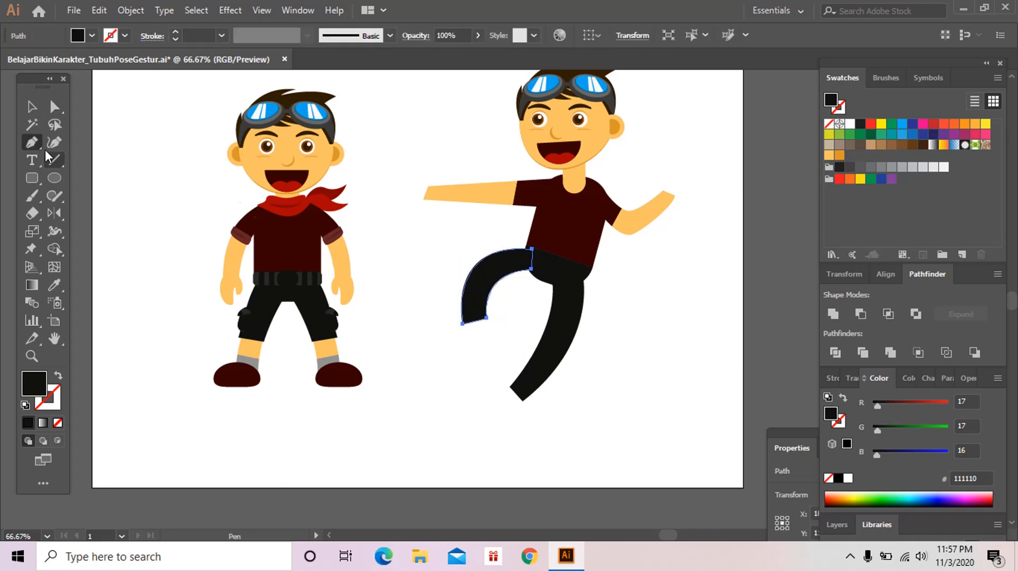
pyautogui.click(462, 275)
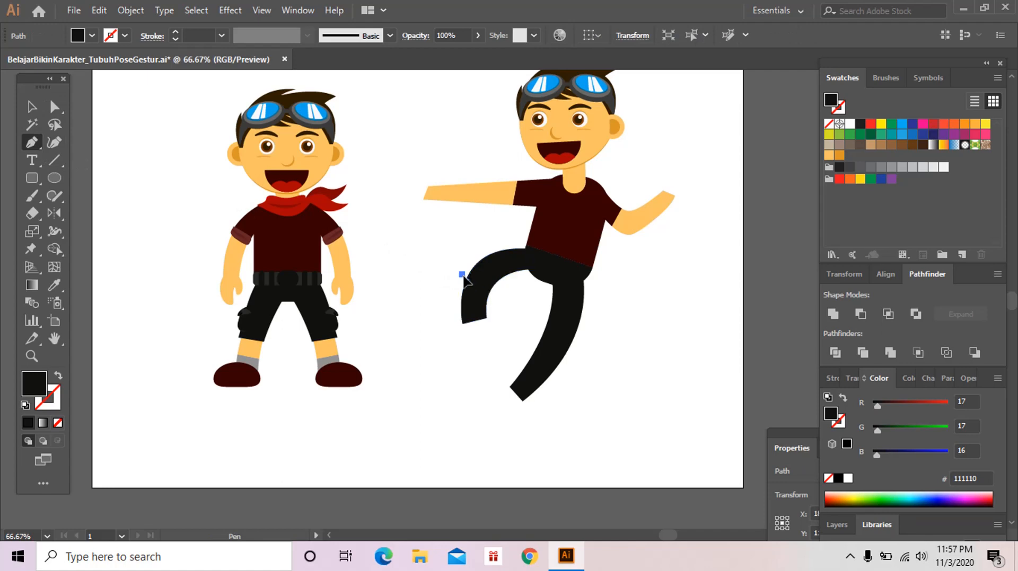
pyautogui.click(501, 294)
pyautogui.click(494, 340)
pyautogui.click(452, 352)
pyautogui.click(442, 331)
pyautogui.click(440, 287)
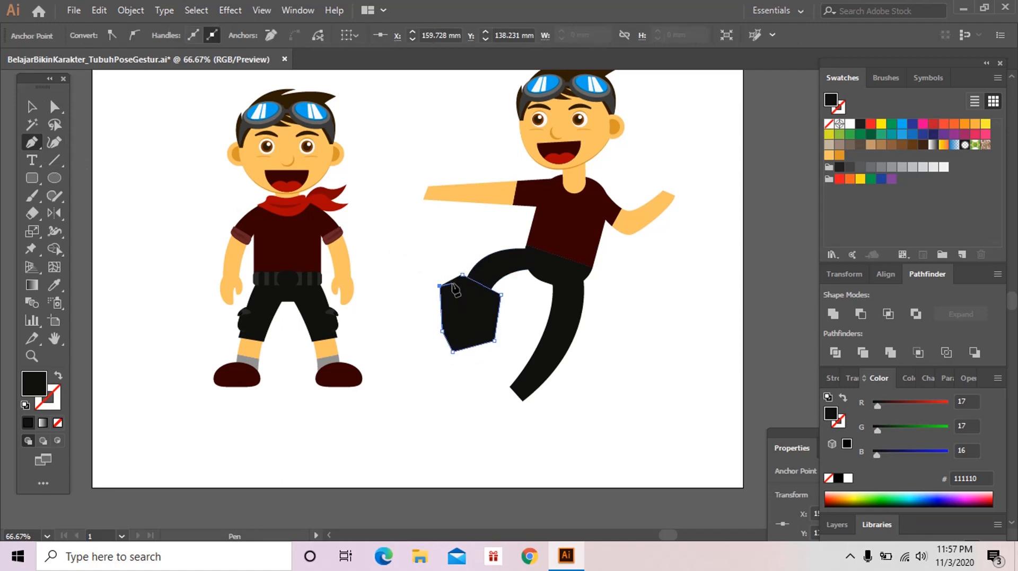
pyautogui.click(463, 276)
pyautogui.click(54, 285)
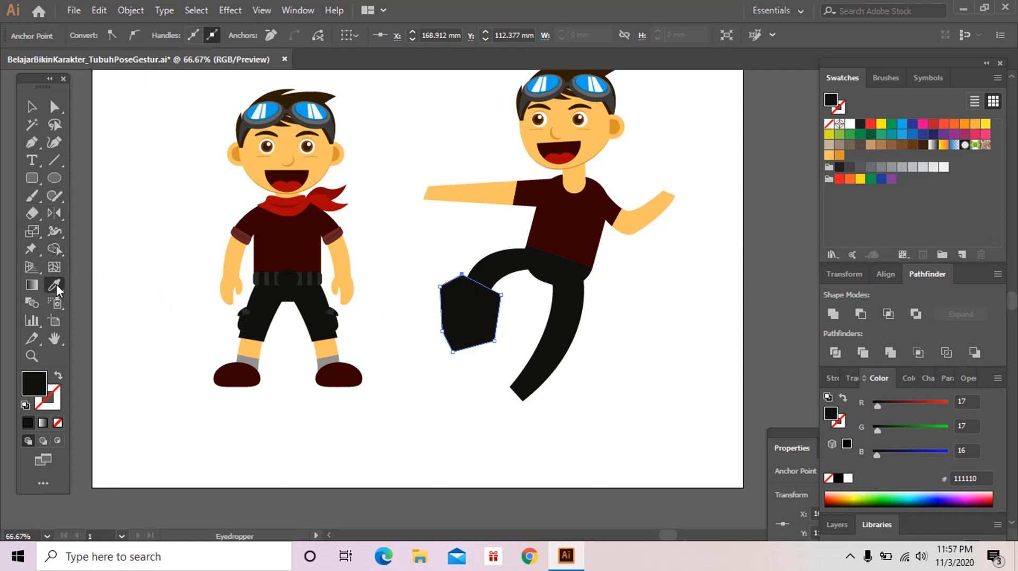
pyautogui.click(456, 191)
pyautogui.hotkey('ctrl', 'shift', 'a')
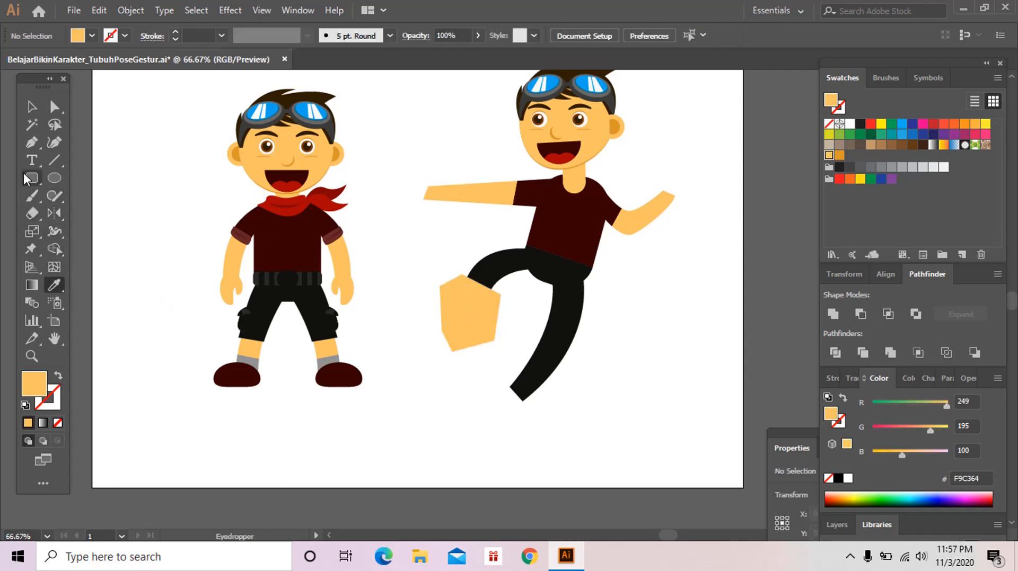
# Step: Divide the raised leg with the skin-coloured shape and delete the excess outside the lower leg
pyautogui.press('a')
pyautogui.click(482, 281)
pyautogui.keyDown('shift'); pyautogui.click(469, 339); pyautogui.keyUp('shift')
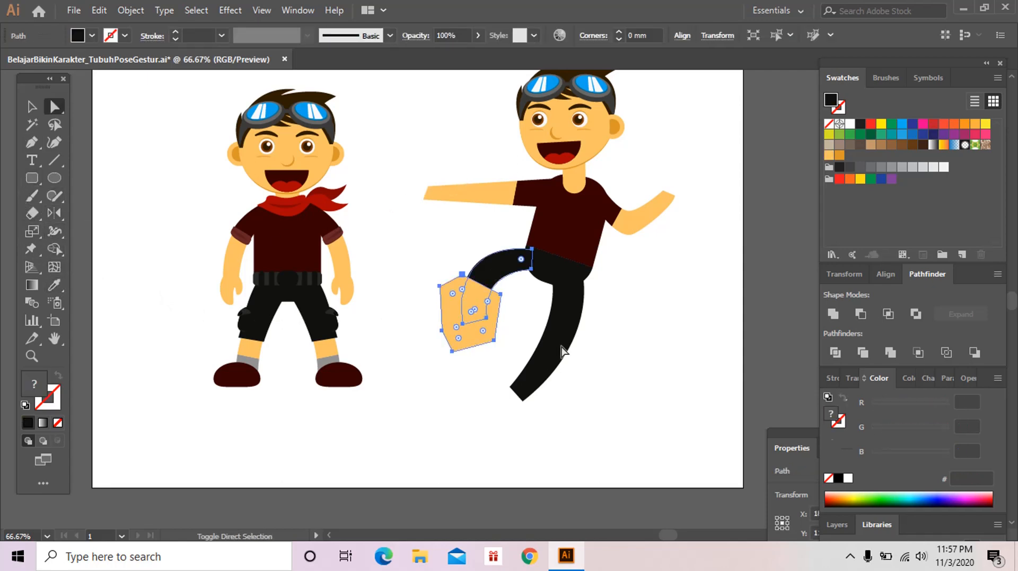
pyautogui.click(835, 352)
pyautogui.click(424, 366)
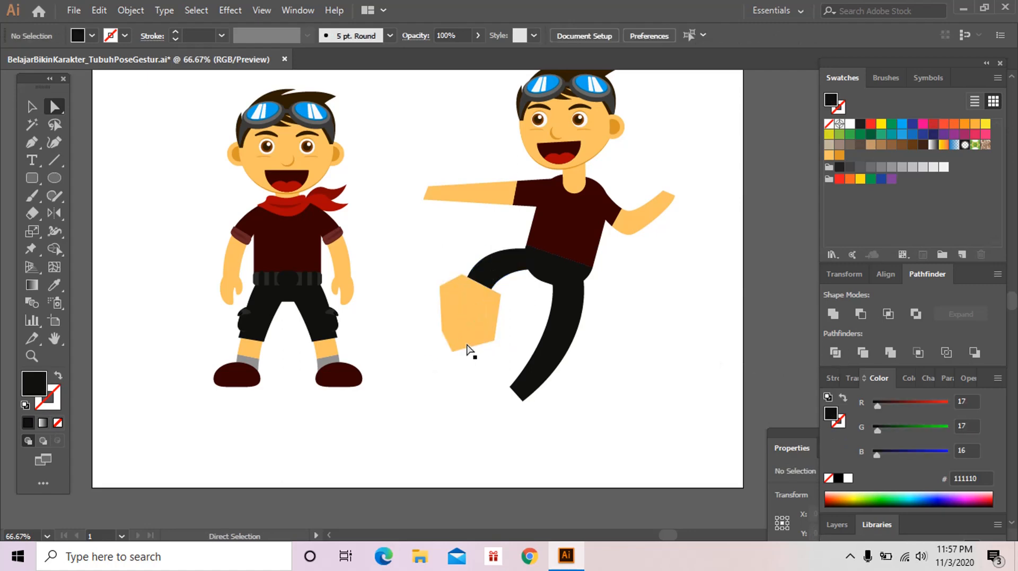
pyautogui.click(467, 350)
pyautogui.press('Delete')
# Step: Draw a closed skin-coloured Pen shape around the lower part of the supporting leg
pyautogui.click(27, 145)
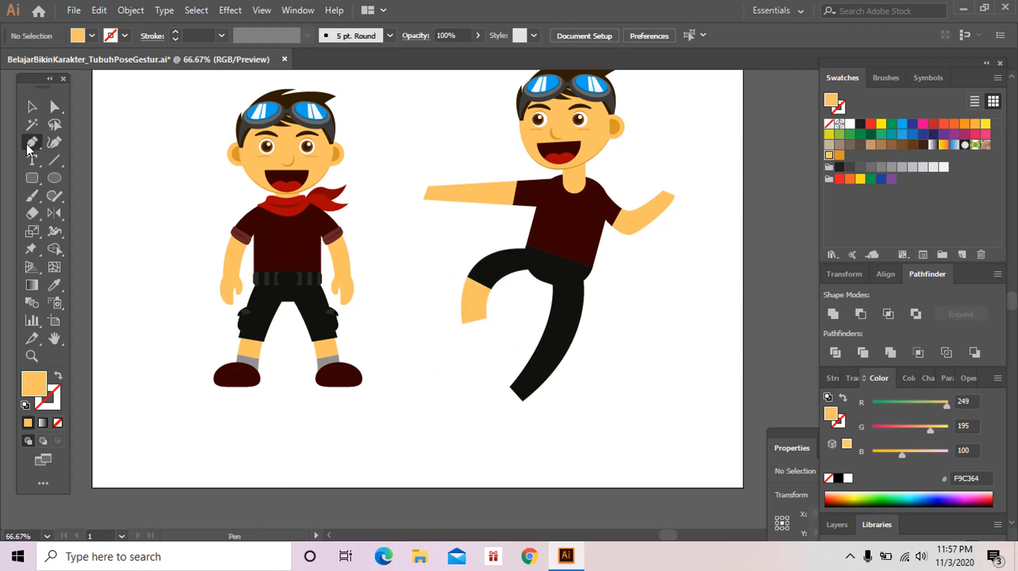
pyautogui.click(540, 324)
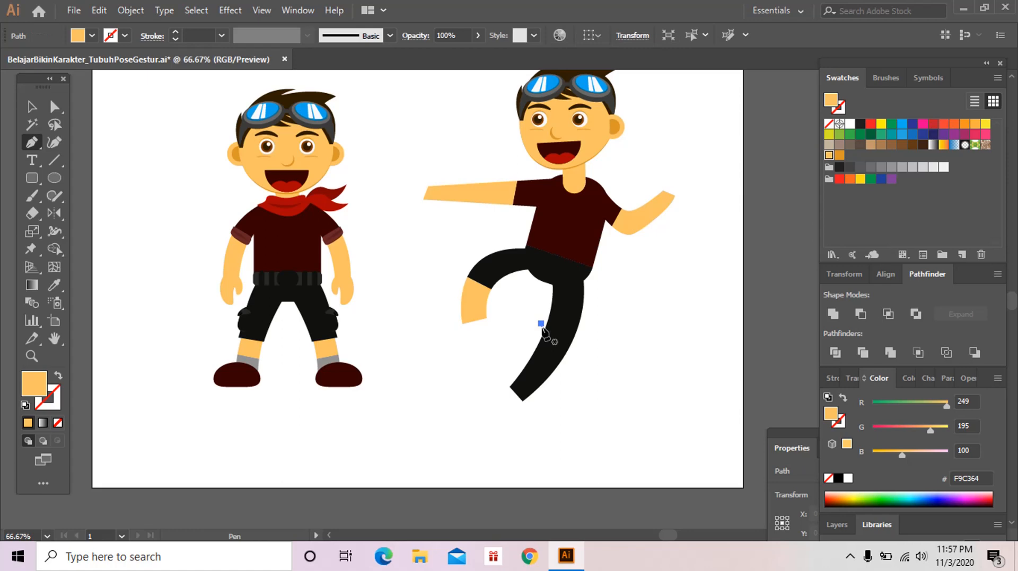
pyautogui.click(574, 375)
pyautogui.moveTo(537, 422); pyautogui.dragTo(508, 420)
pyautogui.click(503, 419)
pyautogui.click(480, 388)
pyautogui.click(506, 349)
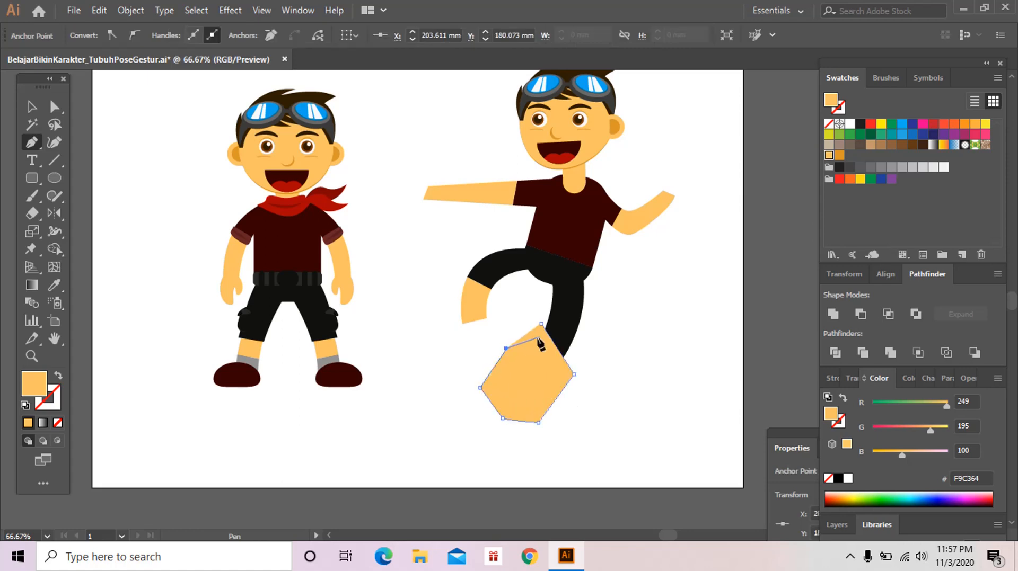
pyautogui.click(540, 324)
# Step: Divide the supporting leg with the overlapping skin-coloured shape and delete the excess outside the lower leg
pyautogui.keyDown('ctrl'); pyautogui.keyDown('shift'); pyautogui.click(574, 334); pyautogui.keyUp('shift'); pyautogui.keyUp('ctrl')
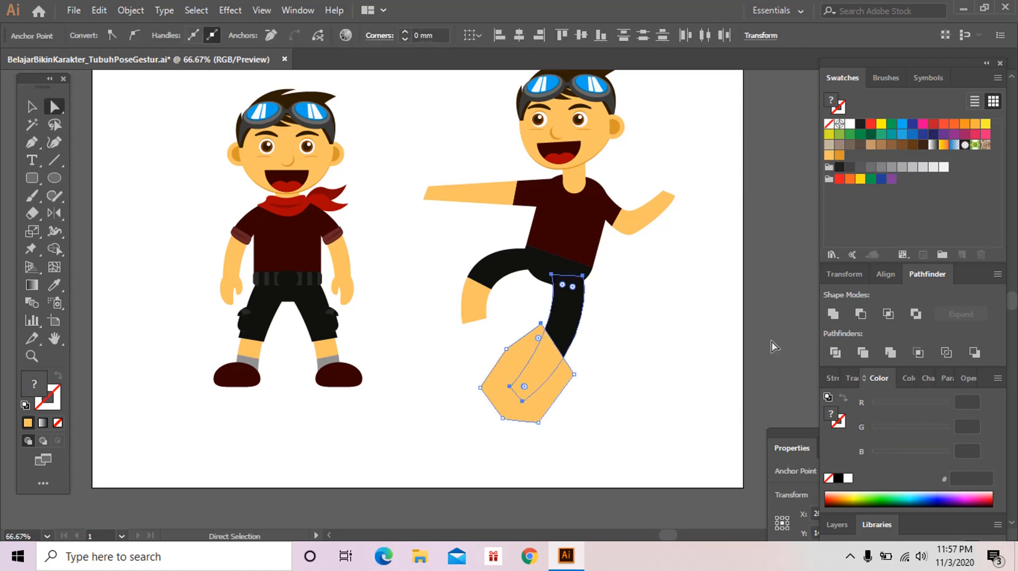
pyautogui.click(833, 352)
pyautogui.click(566, 404)
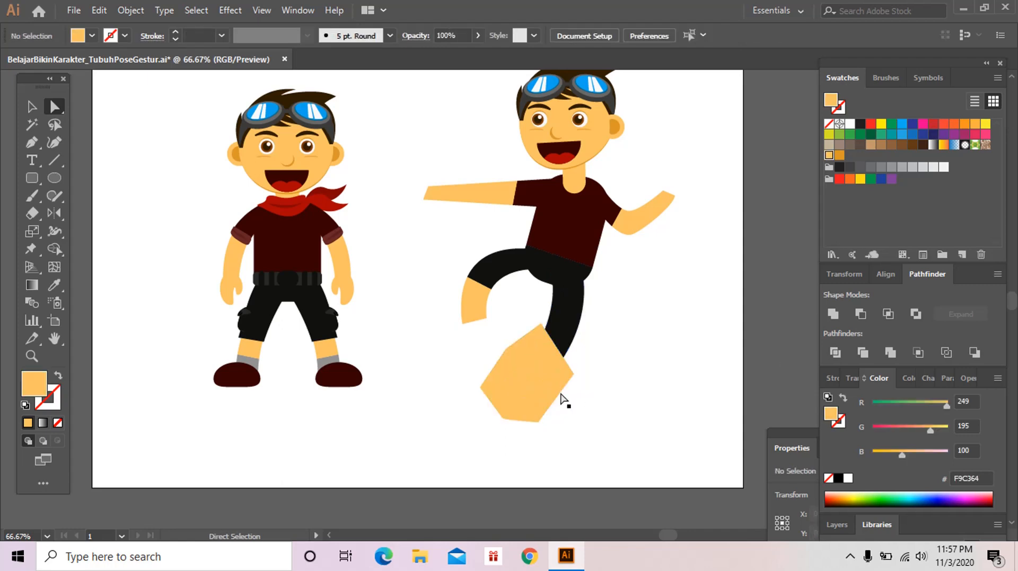
pyautogui.click(557, 395)
pyautogui.press('Delete')
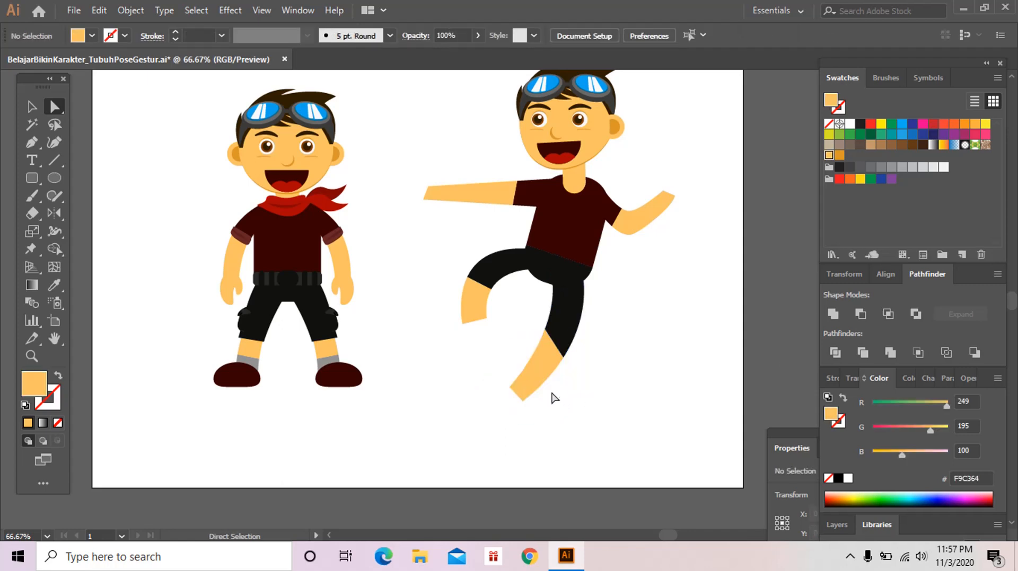
# Step: Copy the rolled cuff with its fold from the standing character's sleeve to the leaping character, beside the bent arm
pyautogui.press('z')
pyautogui.click(551, 393)
pyautogui.moveTo(547, 329)
pyautogui.mouseDown()
pyautogui.moveTo(558, 345)
pyautogui.moveTo(523, 316)
pyautogui.moveTo(534, 343)
pyautogui.mouseUp()
pyautogui.keyDown('alt'); pyautogui.click(557, 346); pyautogui.keyUp('alt')
pyautogui.moveTo(540, 292); pyautogui.dragTo(541, 312)
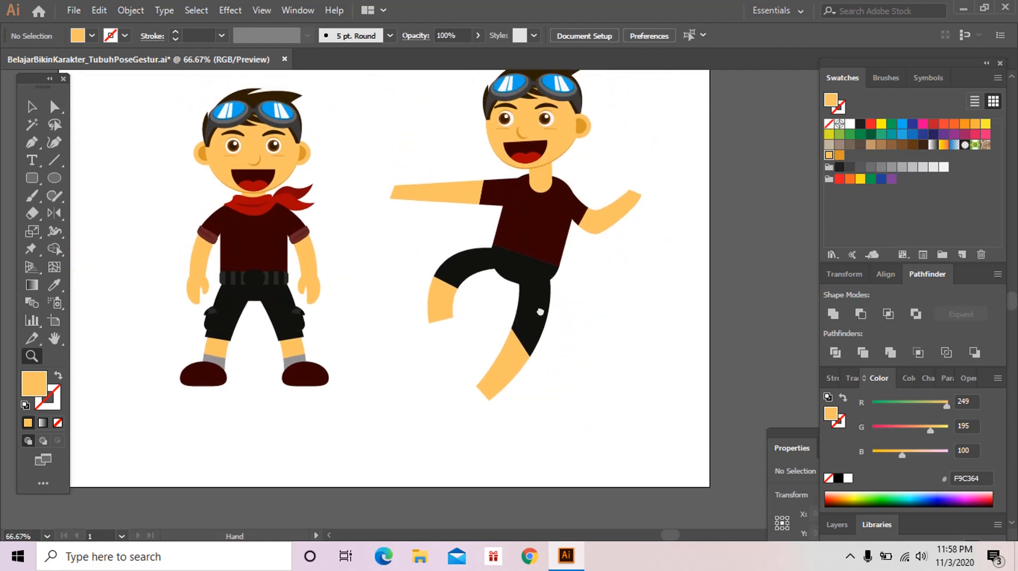
pyautogui.moveTo(287, 201); pyautogui.dragTo(326, 295)
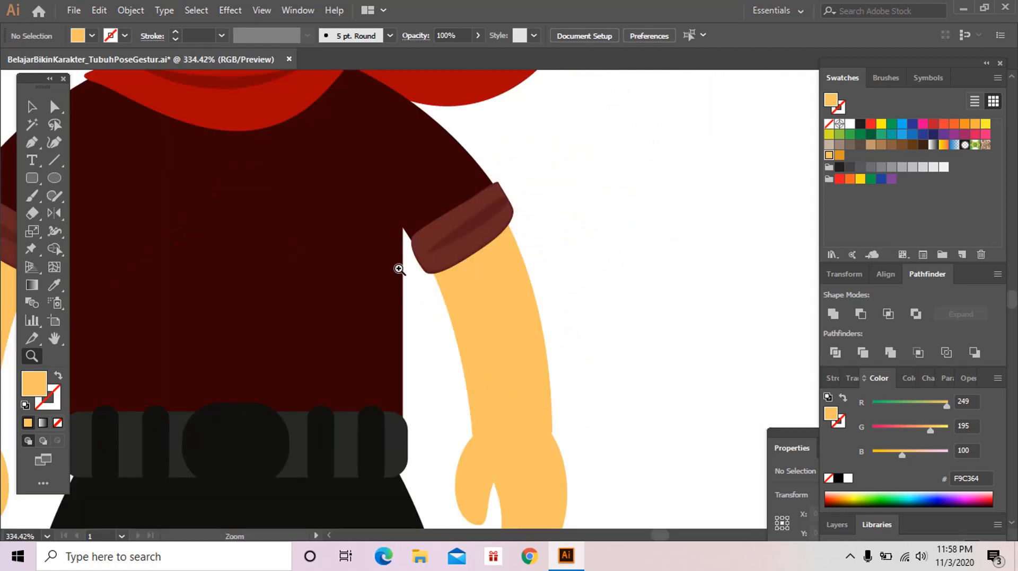
pyautogui.press('a')
pyautogui.keyDown('ctrl'); pyautogui.click(508, 226); pyautogui.keyUp('ctrl')
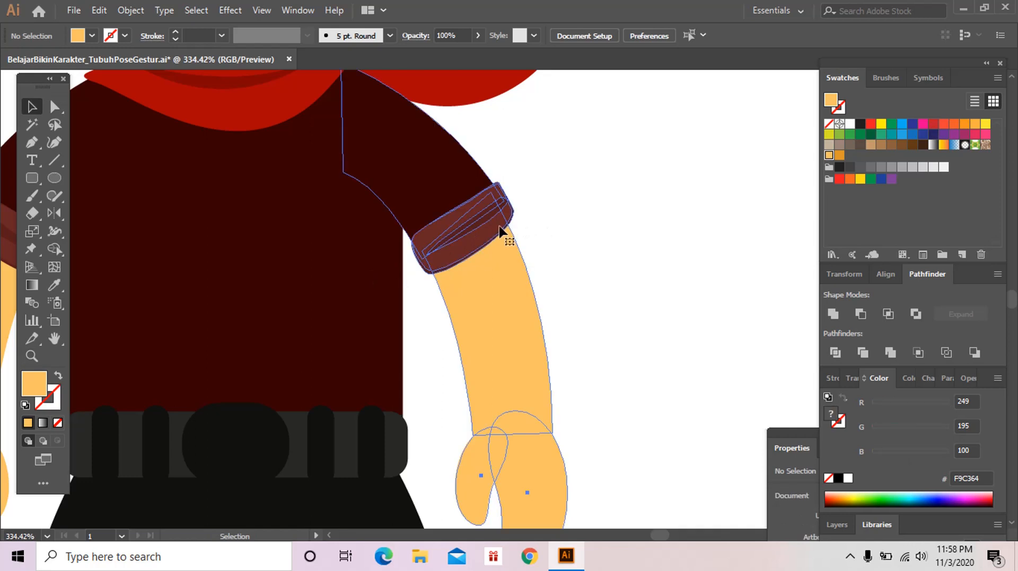
pyautogui.click(505, 234)
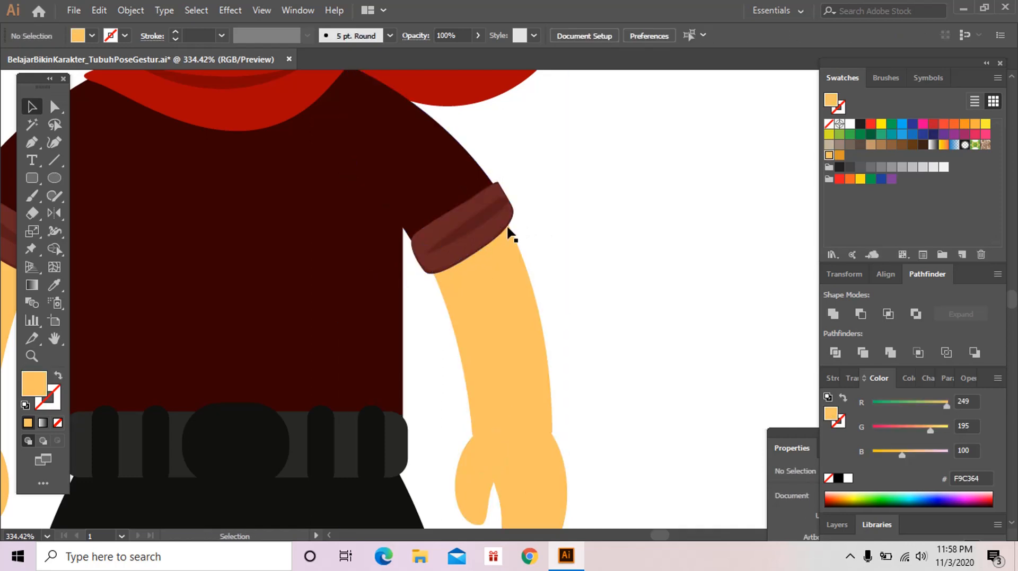
pyautogui.moveTo(534, 228); pyautogui.dragTo(491, 239)
pyautogui.press('z')
pyautogui.keyDown('alt'); pyautogui.click(541, 309); pyautogui.keyUp('alt')
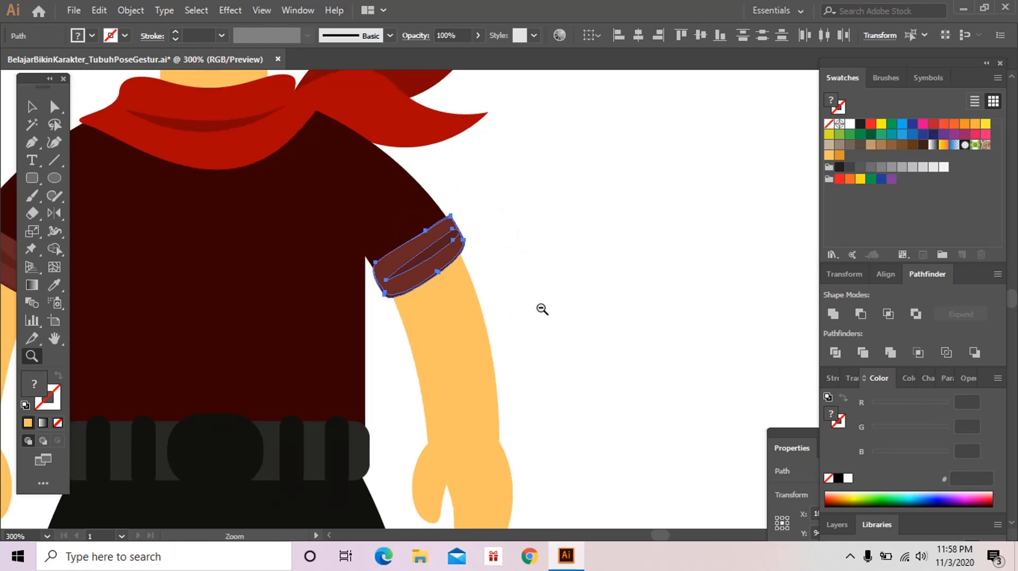
pyautogui.keyDown('alt'); pyautogui.click(542, 309); pyautogui.keyUp('alt')
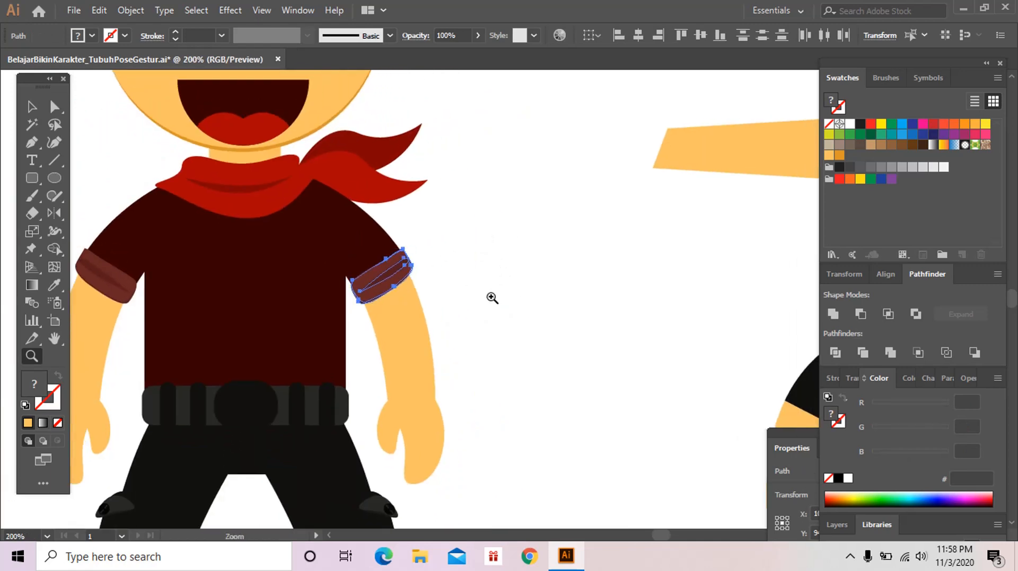
pyautogui.hotkey('ctrl', '1')
pyautogui.press('v')
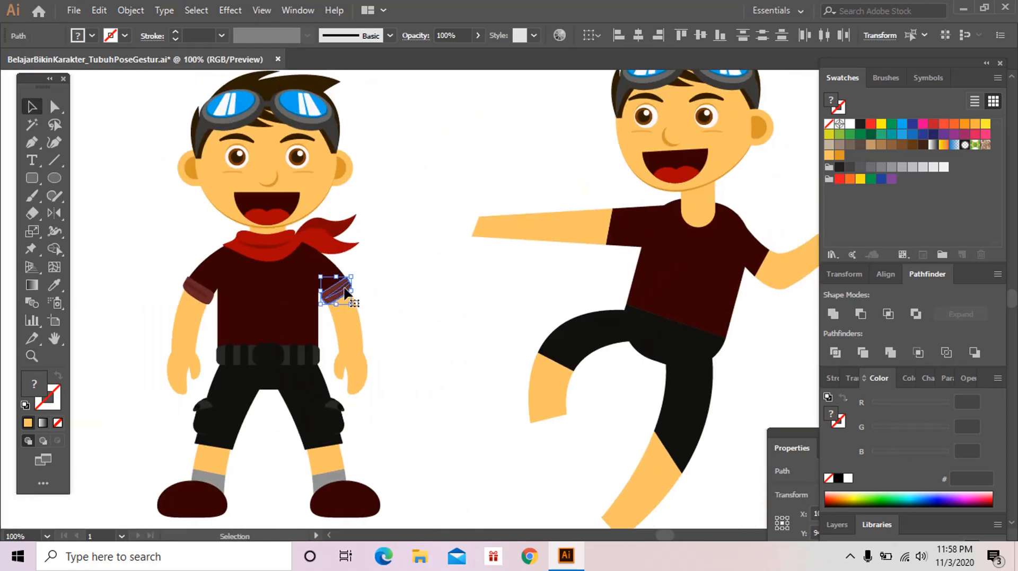
pyautogui.moveTo(345, 292); pyautogui.dragTo(694, 301)
# Step: Rotate, move and resize the copied cuff so it wraps the end of the sleeve on the leaping character's bent arm
pyautogui.press('space')
pyautogui.press('a')
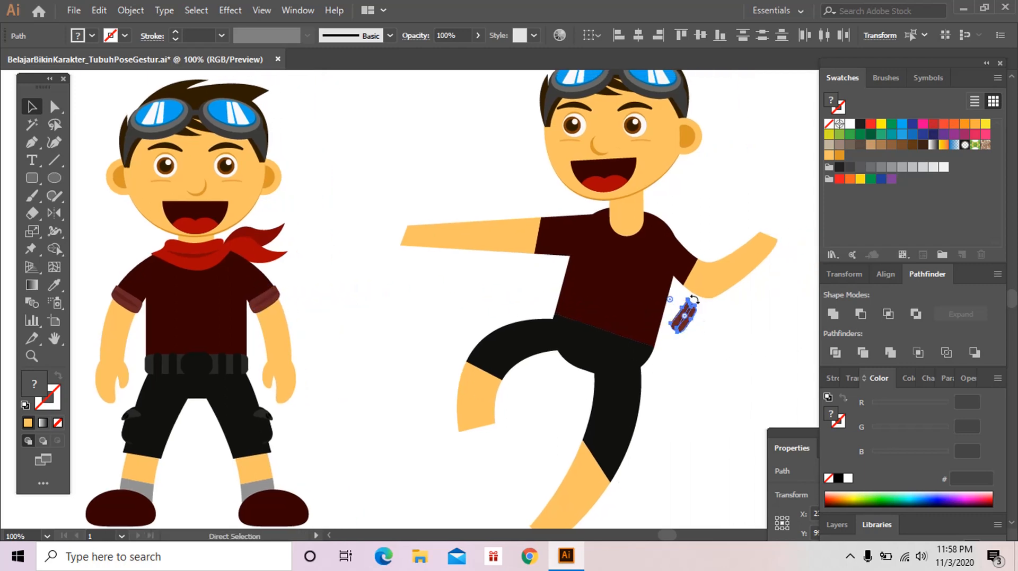
pyautogui.press('v')
pyautogui.click(694, 362)
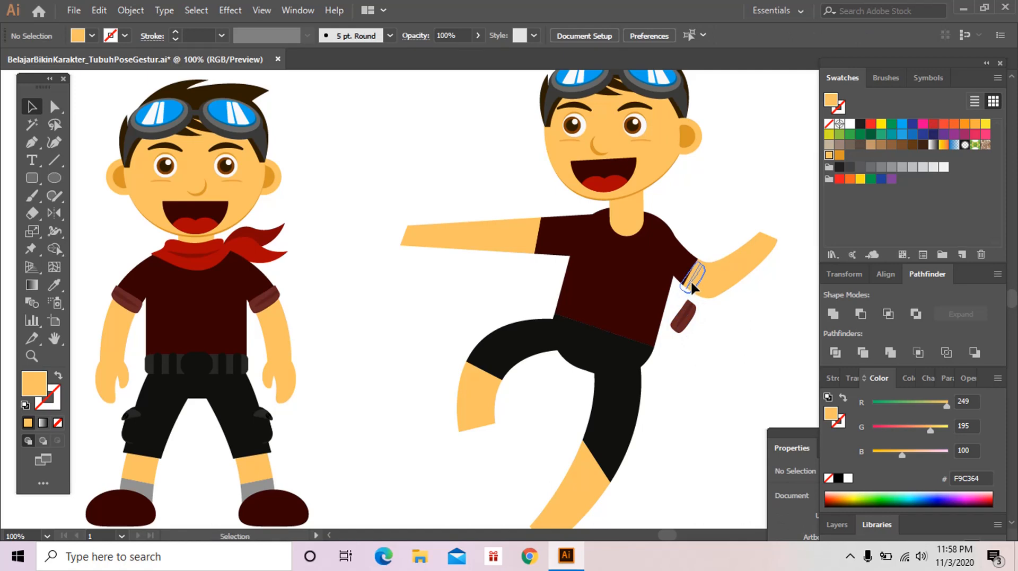
pyautogui.click(701, 264)
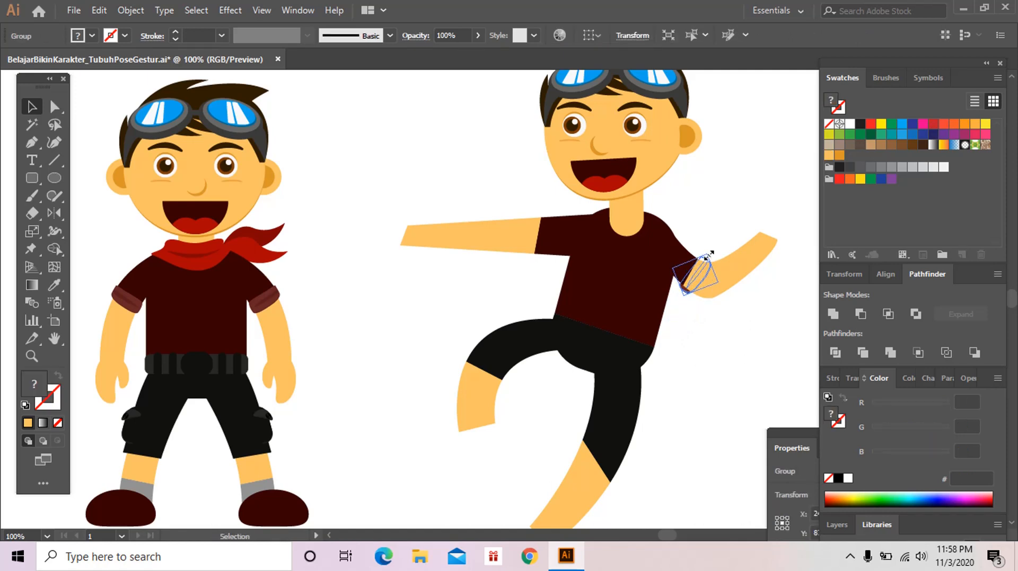
pyautogui.press('z')
pyautogui.click(640, 287)
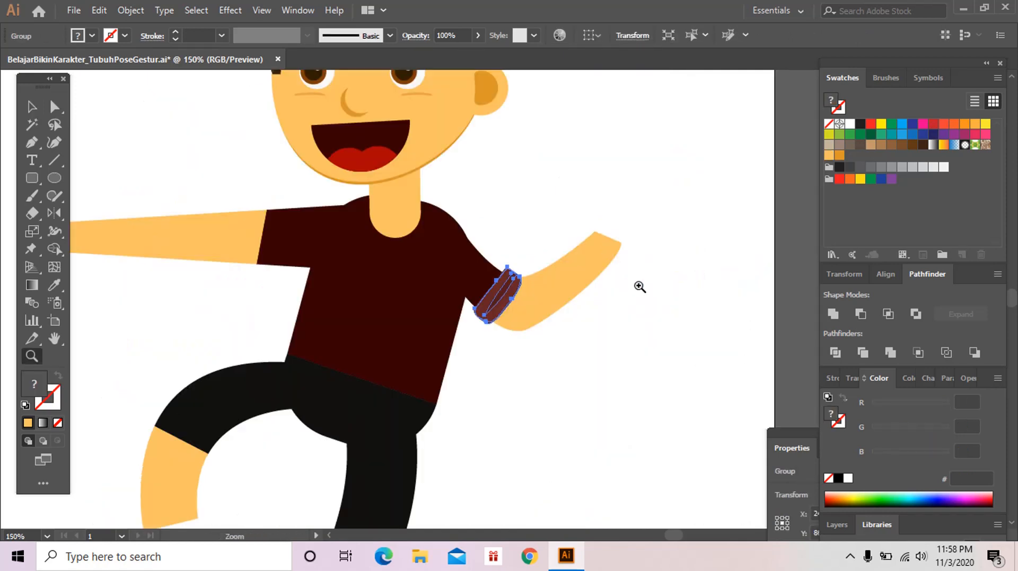
pyautogui.click(639, 287)
pyautogui.press('v')
pyautogui.moveTo(345, 266); pyautogui.dragTo(339, 266)
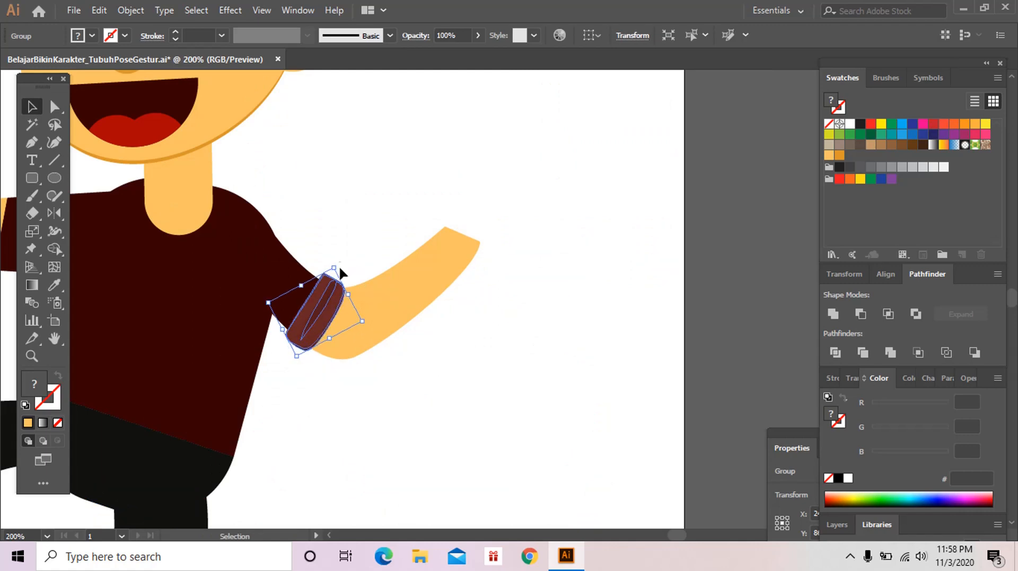
pyautogui.hotkey('ctrl', 'space')
pyautogui.hotkey('ctrl', 'shift', 'a')
# Step: Duplicate the cuff onto the outstretched arm and turn it to fit across the end of that sleeve
pyautogui.press('z')
pyautogui.keyDown('alt'); pyautogui.click(414, 368); pyautogui.keyUp('alt')
pyautogui.keyDown('alt'); pyautogui.click(415, 368); pyautogui.keyUp('alt')
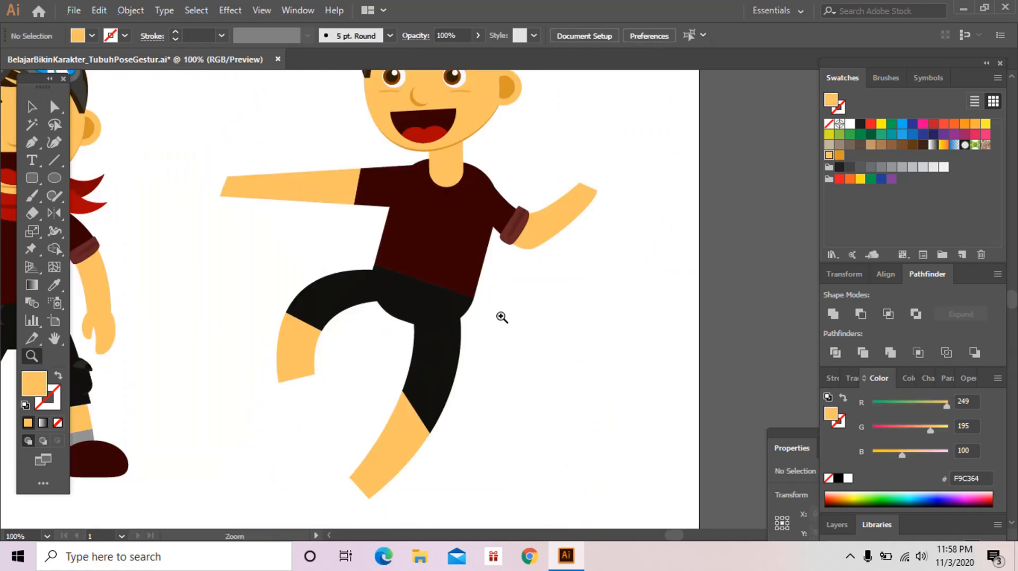
pyautogui.keyDown('alt'); pyautogui.click(501, 317); pyautogui.keyUp('alt')
pyautogui.press('v')
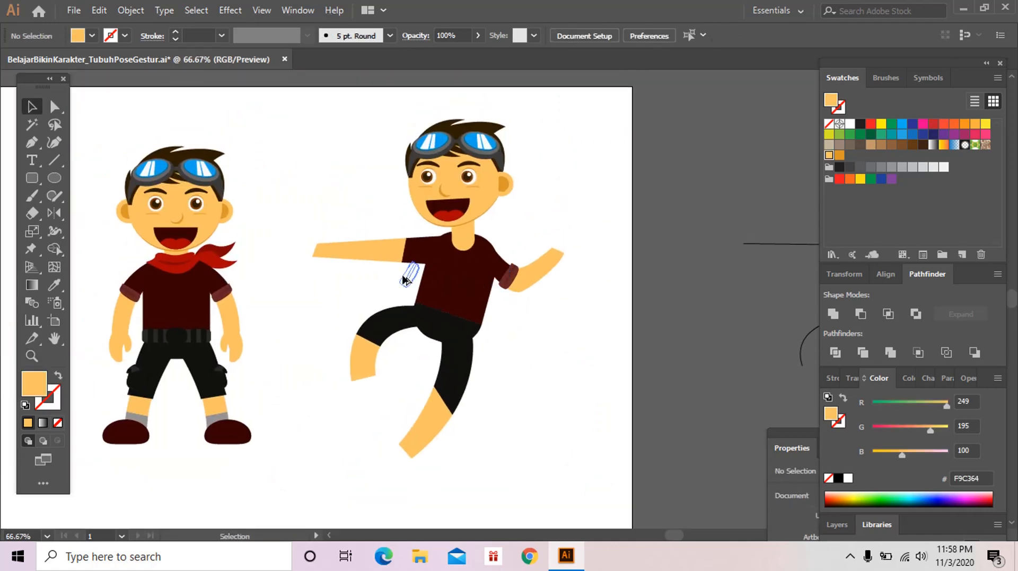
pyautogui.moveTo(404, 280); pyautogui.dragTo(456, 278)
pyautogui.press('z')
pyautogui.click(434, 283)
pyautogui.press('v')
# Step: Shift the two end anchor points of the bent arm's sleeve outward so the sleeve meets the cuff edges
pyautogui.hotkey('ctrl', 'space')
pyautogui.click(587, 299)
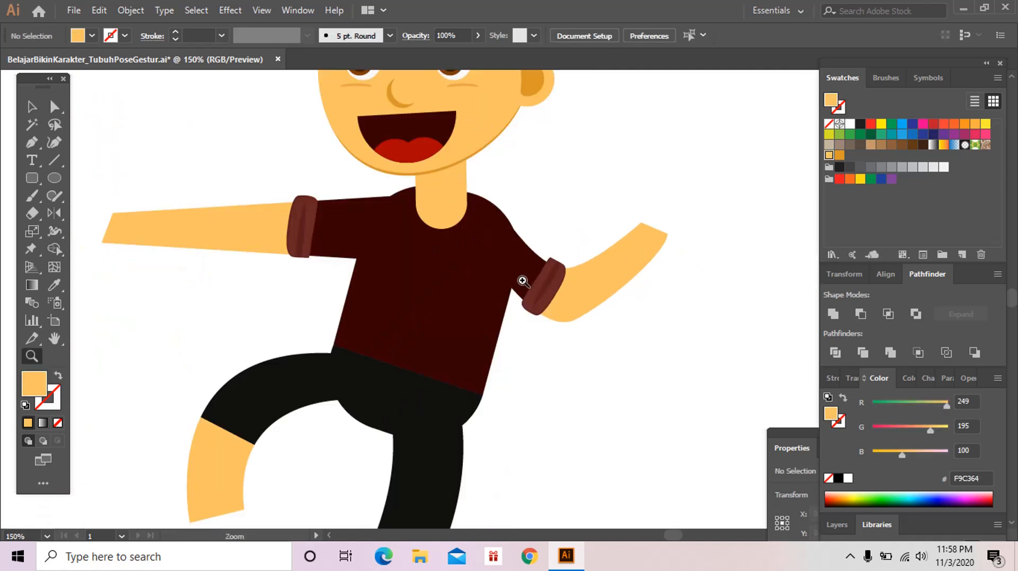
pyautogui.click(507, 281)
pyautogui.click(551, 282)
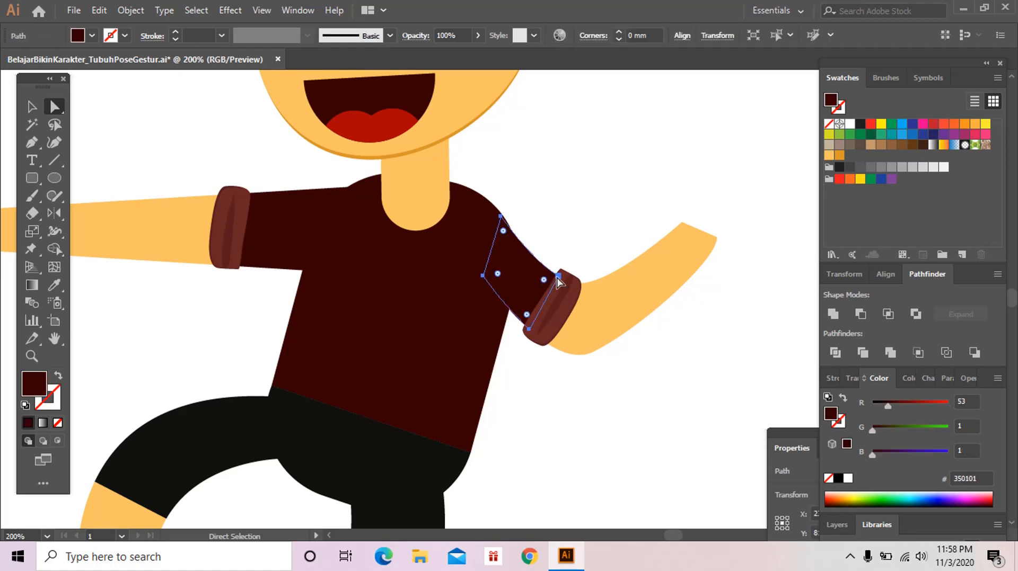
pyautogui.click(559, 276)
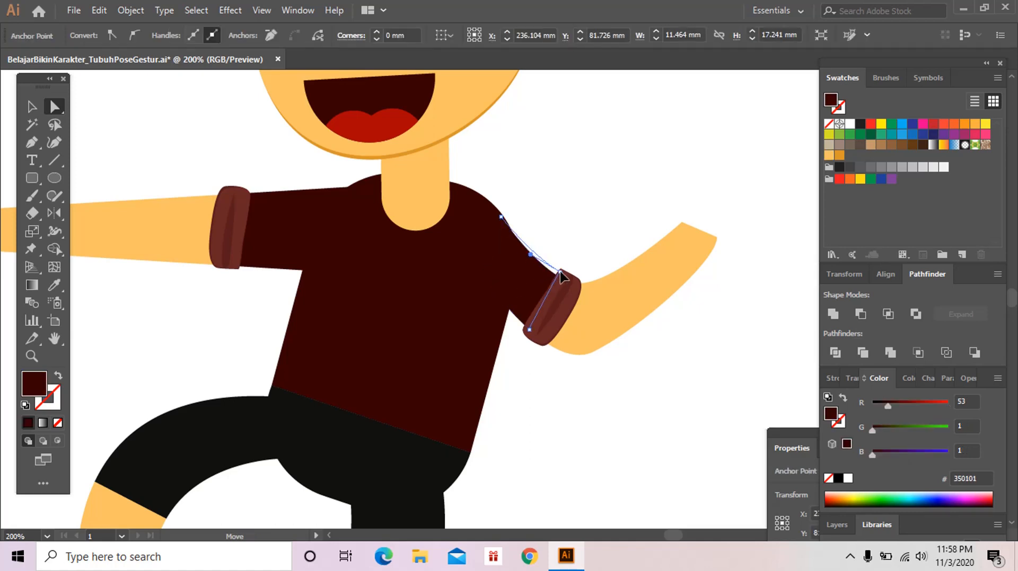
pyautogui.click(529, 332)
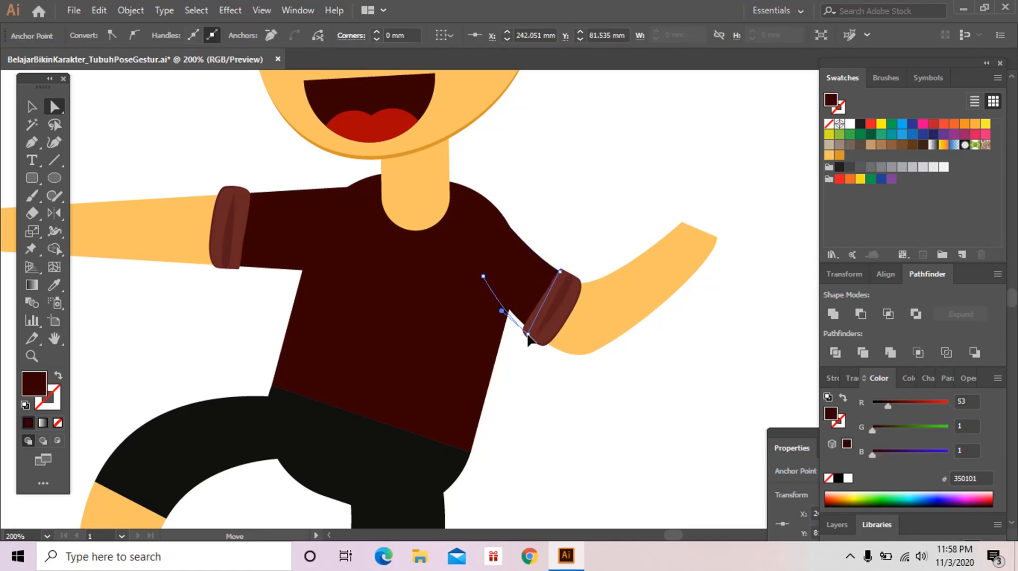
pyautogui.click(529, 340)
# Step: Adjust the two end anchor points of the outstretched arm's sleeve to align with its cuff
pyautogui.click(253, 270)
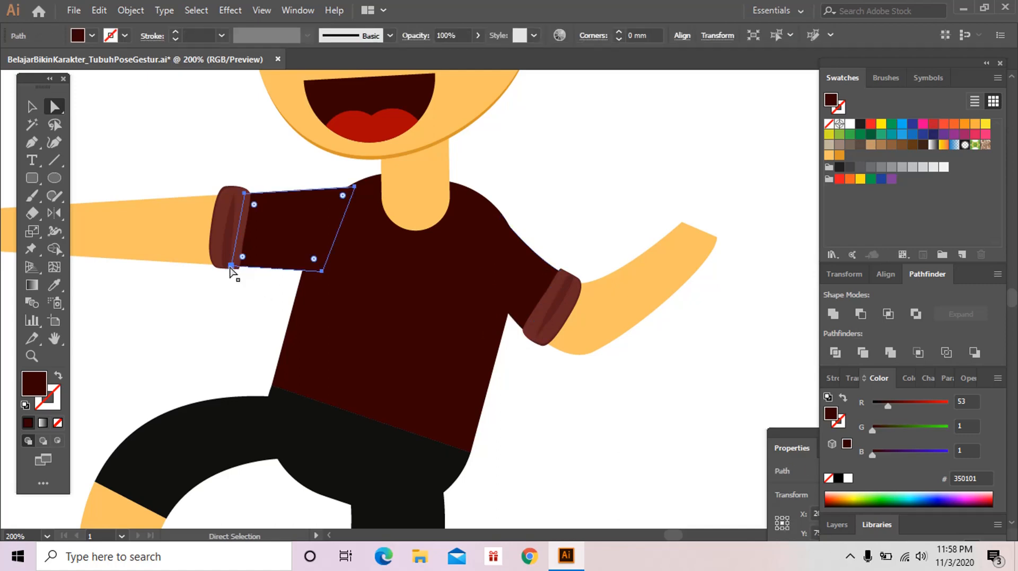
pyautogui.moveTo(231, 267); pyautogui.dragTo(231, 266)
pyautogui.moveTo(245, 194); pyautogui.dragTo(245, 190)
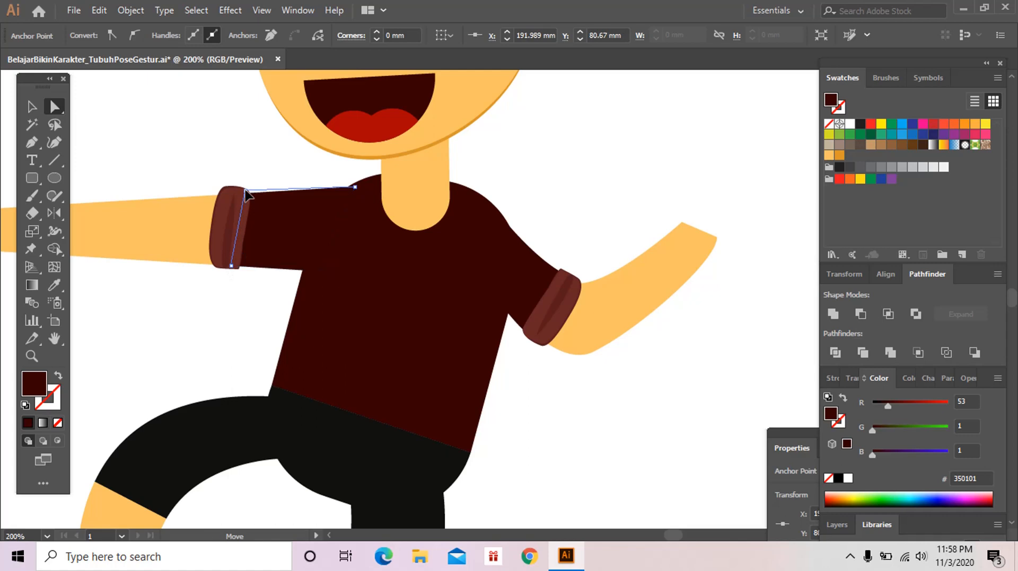
pyautogui.hotkey('ctrl', 'shift', 'a')
# Step: Group all parts of the standing character's red scarf and place a copy around the leaping character's neck
pyautogui.press('z')
pyautogui.keyDown('alt'); pyautogui.click(470, 279); pyautogui.keyUp('alt')
pyautogui.keyDown('alt'); pyautogui.click(470, 279); pyautogui.keyUp('alt')
pyautogui.keyDown('alt'); pyautogui.click(470, 279); pyautogui.keyUp('alt')
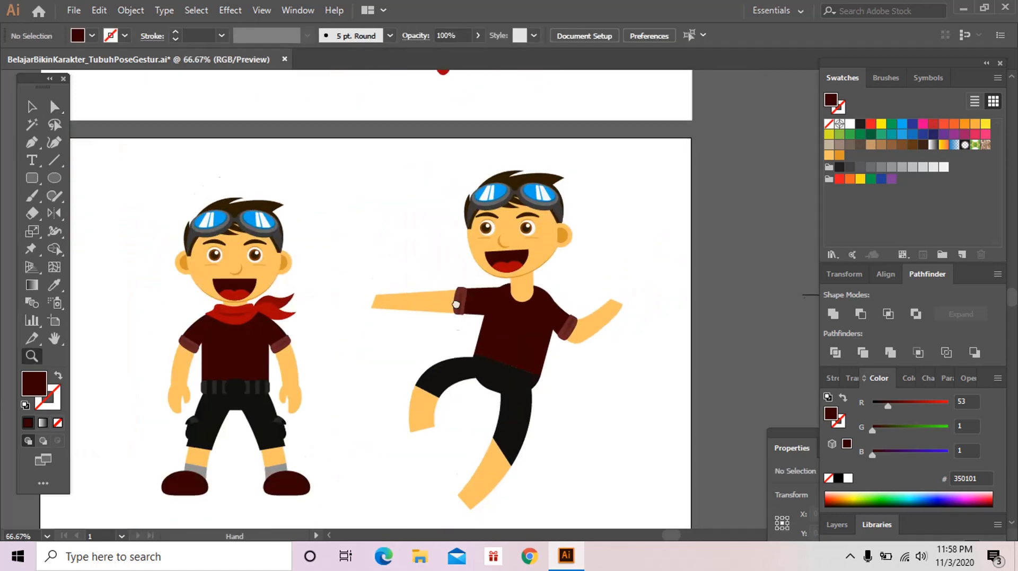
pyautogui.scroll(-2, 456, 304)
pyautogui.click(406, 285)
pyautogui.press('v')
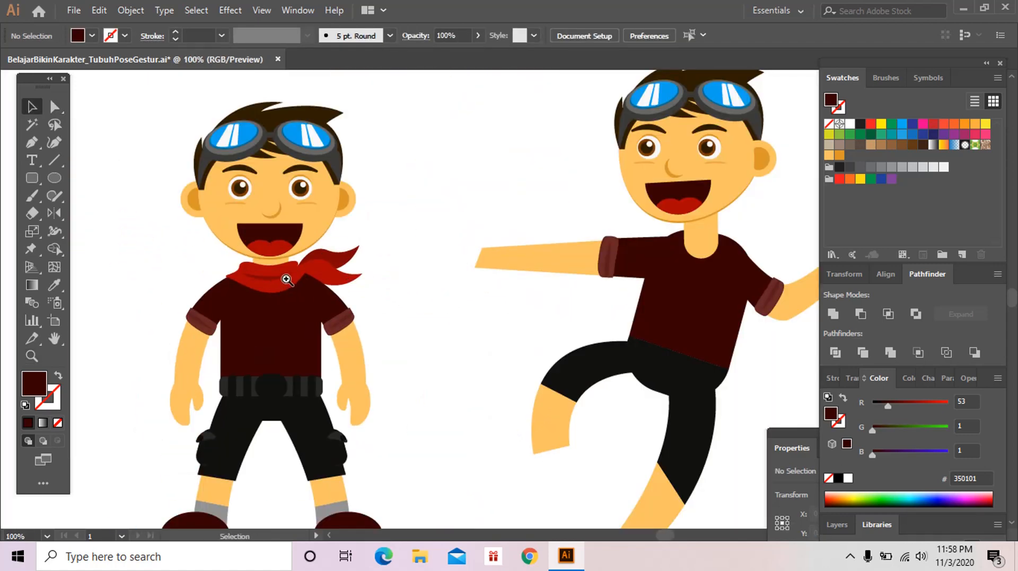
pyautogui.click(290, 278)
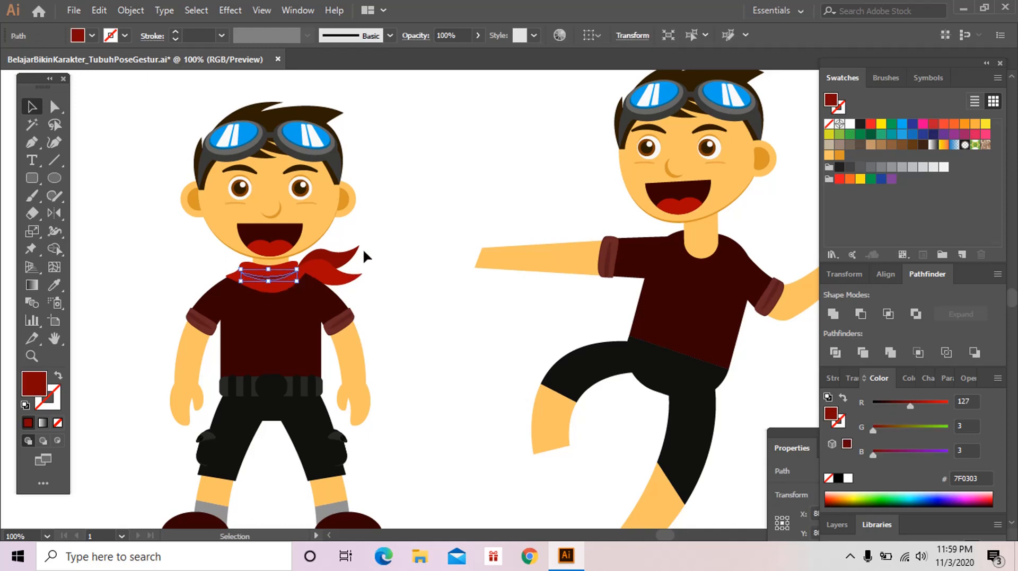
pyautogui.moveTo(376, 250); pyautogui.dragTo(299, 286)
pyautogui.click(318, 281)
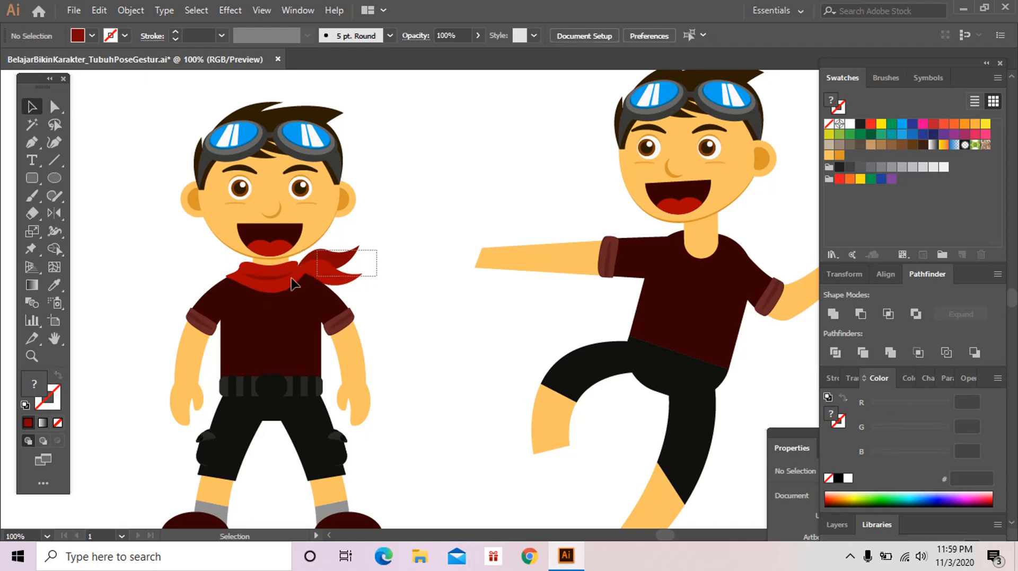
pyautogui.keyDown('shift'); pyautogui.click(280, 285); pyautogui.keyUp('shift')
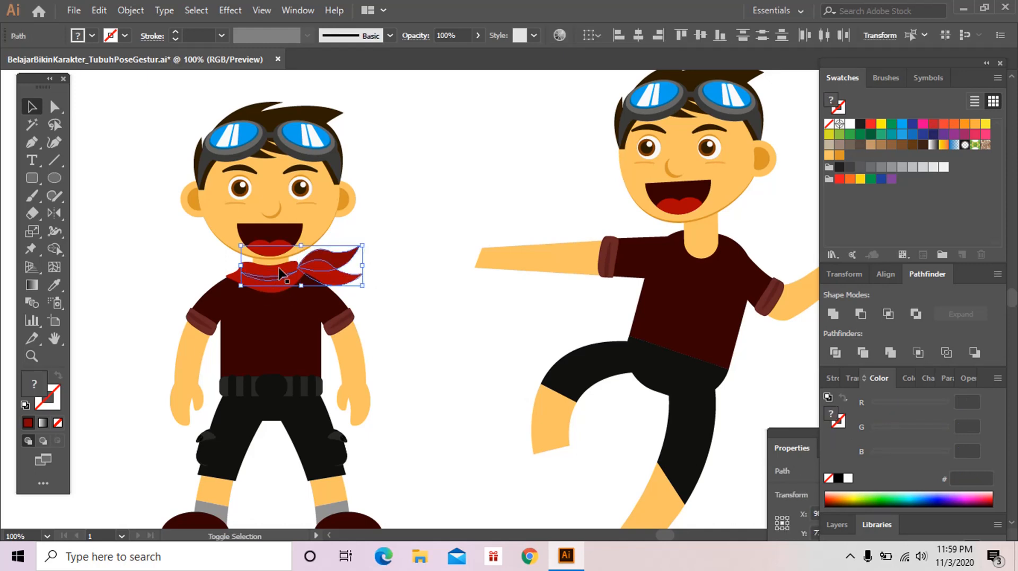
pyautogui.keyDown('shift'); pyautogui.click(279, 269); pyautogui.keyUp('shift')
pyautogui.hotkey('ctrl', 'g')
pyautogui.moveTo(330, 287); pyautogui.dragTo(708, 254)
pyautogui.hotkey('ctrl', 'shift', 'a')
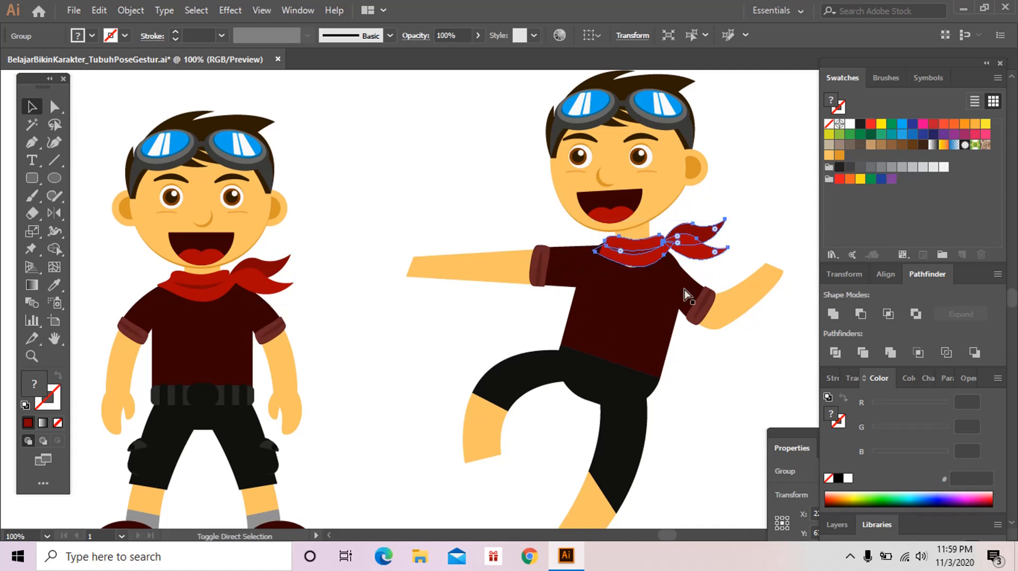
# Step: Enlarge the copied scarf slightly so it covers more of the leaping character's neckline
pyautogui.click(654, 267)
pyautogui.hotkey('ctrl', 'space')
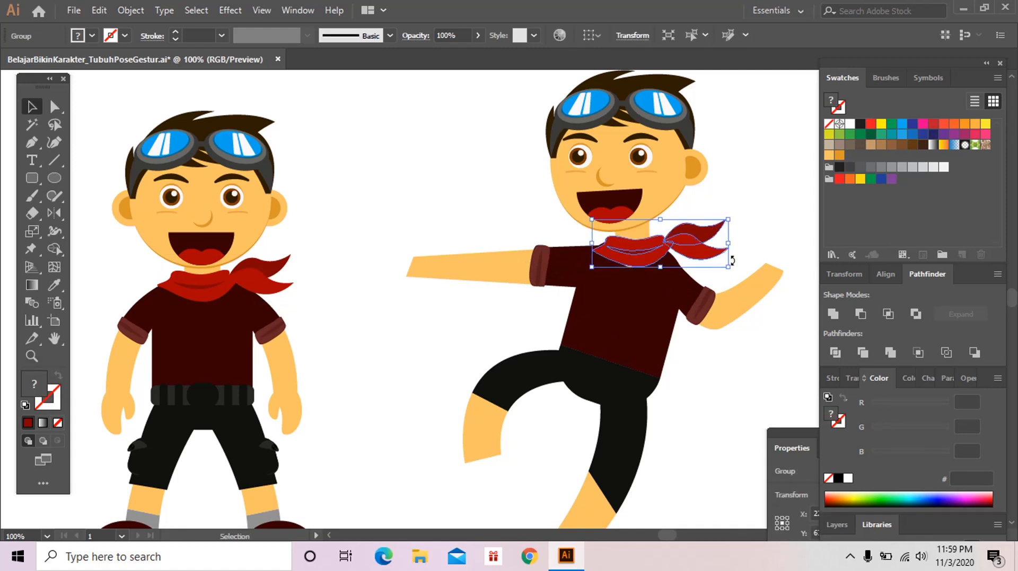
pyautogui.moveTo(730, 266); pyautogui.dragTo(741, 271)
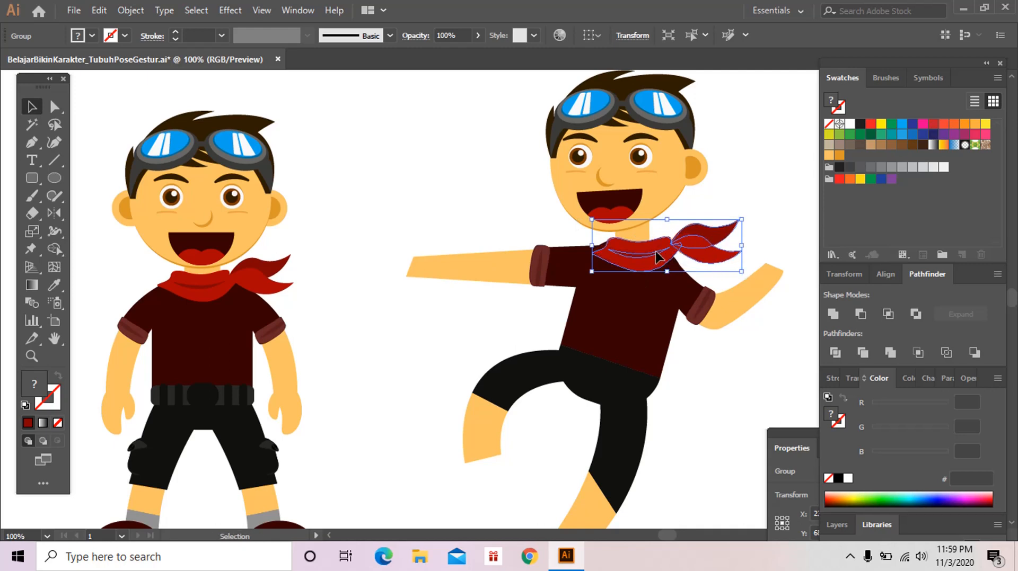
# Step: Reshape the red scarf's lower edge by moving its end anchor points and curve handles to follow the tilted shoulders
pyautogui.hotkey('ctrl', 'space')
pyautogui.click(658, 250)
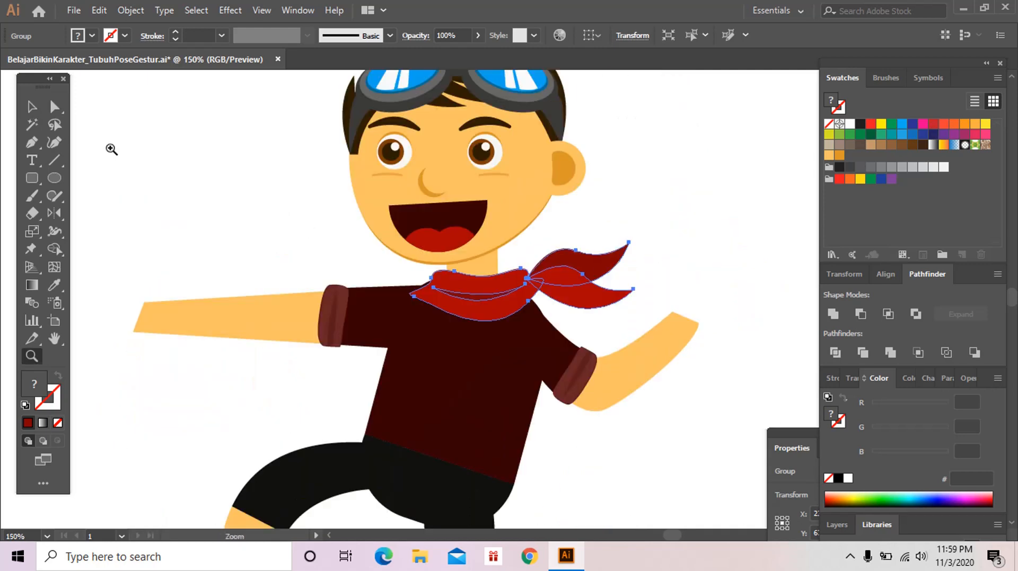
pyautogui.click(62, 109)
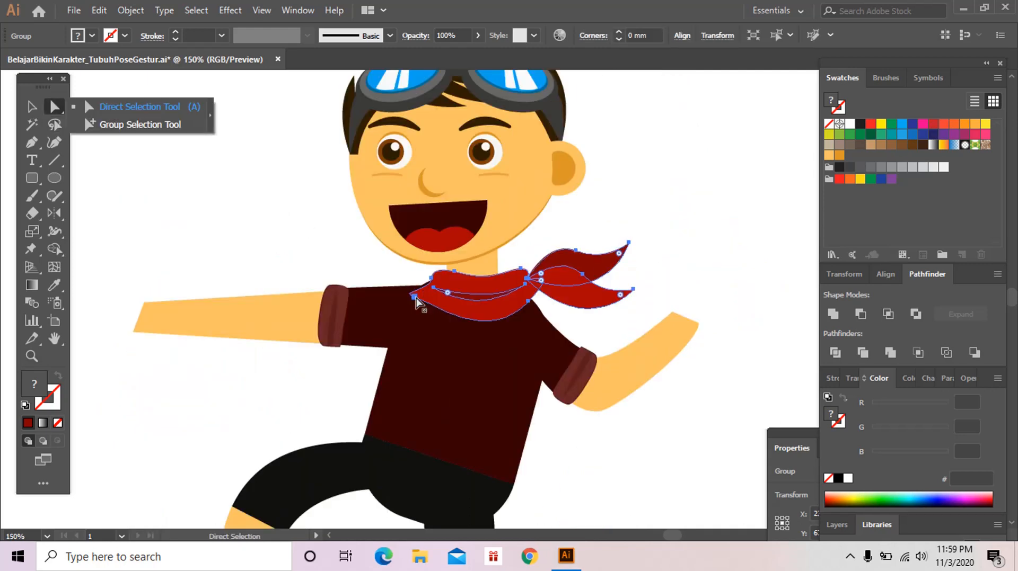
pyautogui.click(419, 298)
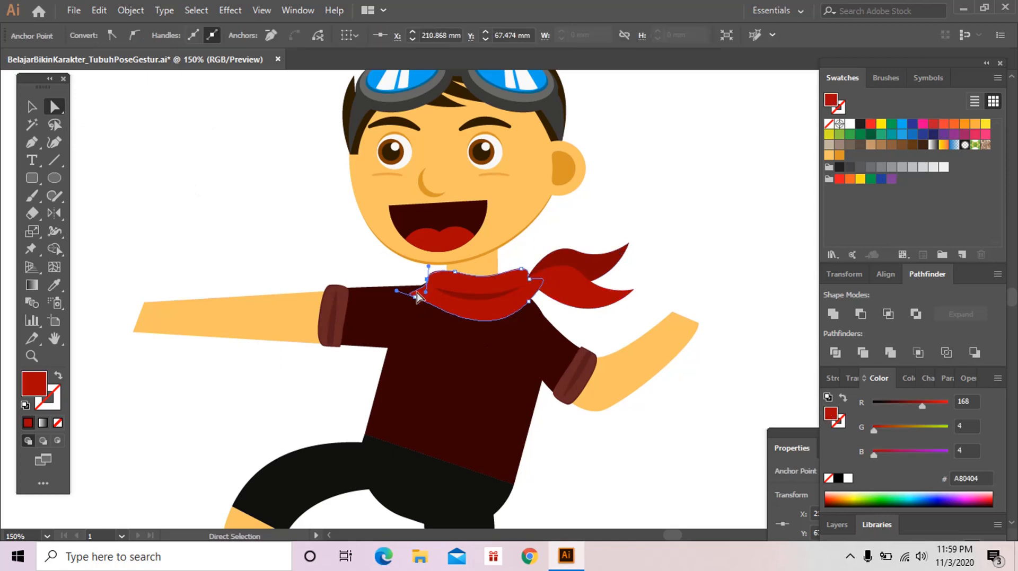
pyautogui.moveTo(415, 298)
pyautogui.mouseDown()
pyautogui.moveTo(406, 286)
pyautogui.moveTo(428, 309)
pyautogui.mouseUp()
pyautogui.moveTo(488, 349); pyautogui.dragTo(498, 352)
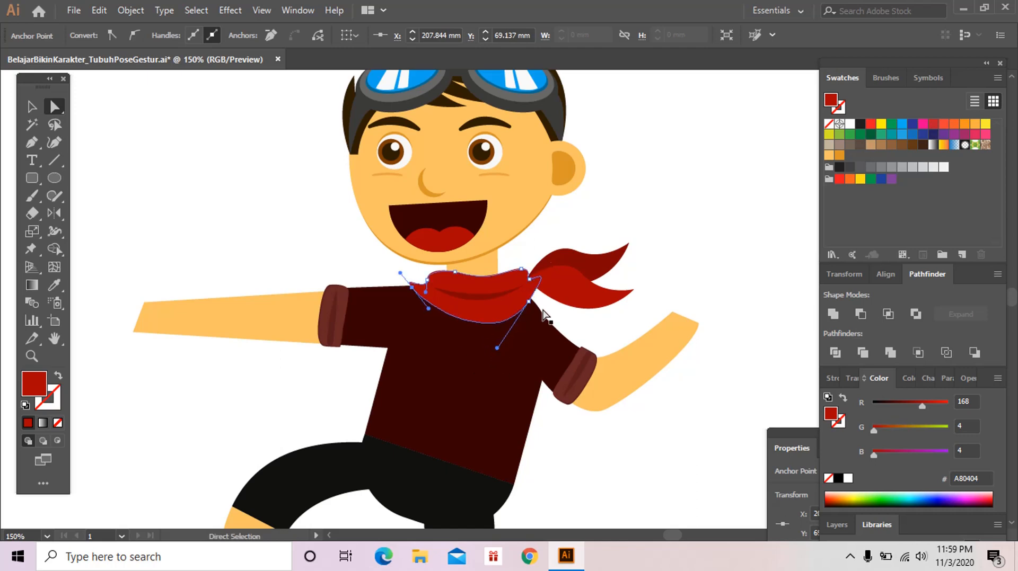
pyautogui.moveTo(530, 306); pyautogui.dragTo(533, 312)
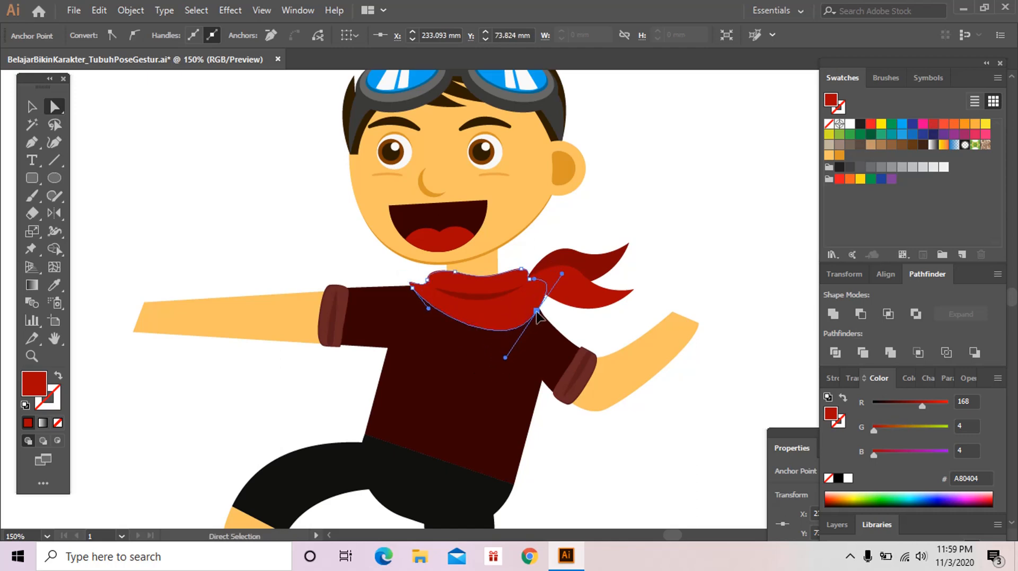
pyautogui.click(594, 320)
pyautogui.press('z')
pyautogui.keyDown('alt'); pyautogui.click(573, 321); pyautogui.keyUp('alt')
pyautogui.keyDown('alt'); pyautogui.click(524, 341); pyautogui.keyUp('alt')
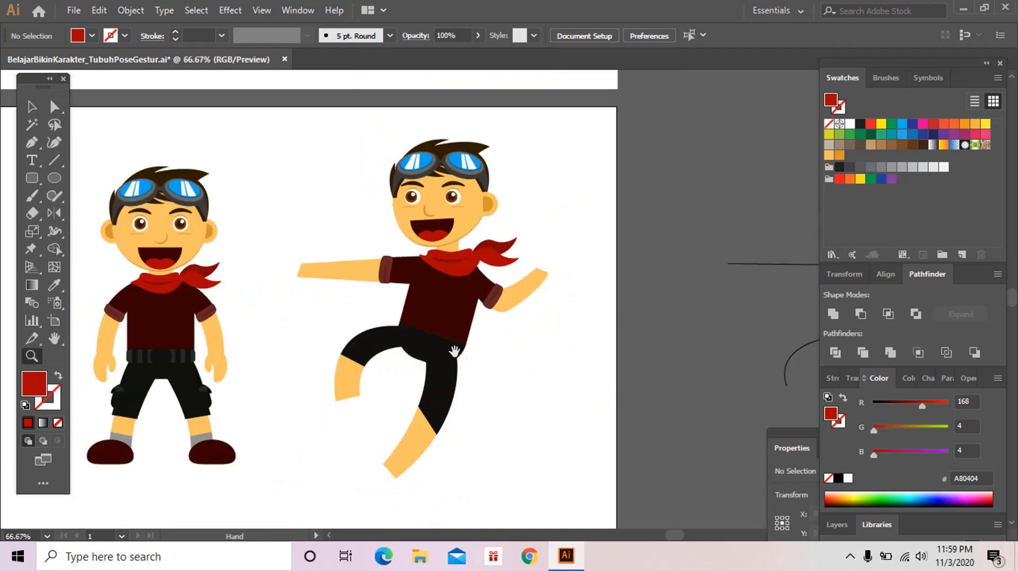
pyautogui.click(384, 368)
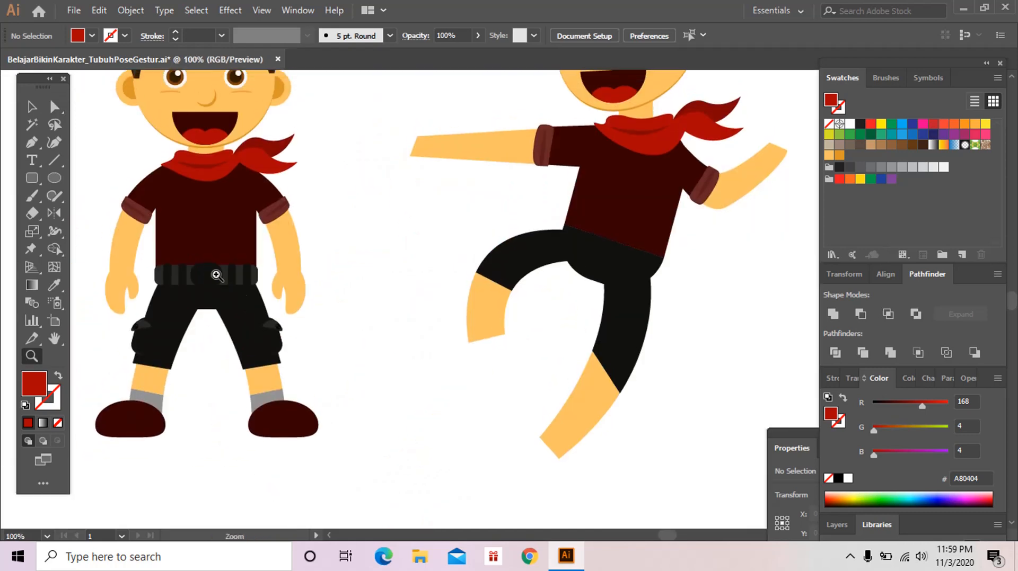
# Step: Select only the belt, its loops and the buckle on the standing character and group them
pyautogui.click(268, 300)
pyautogui.moveTo(244, 329); pyautogui.dragTo(160, 335)
pyautogui.press('v')
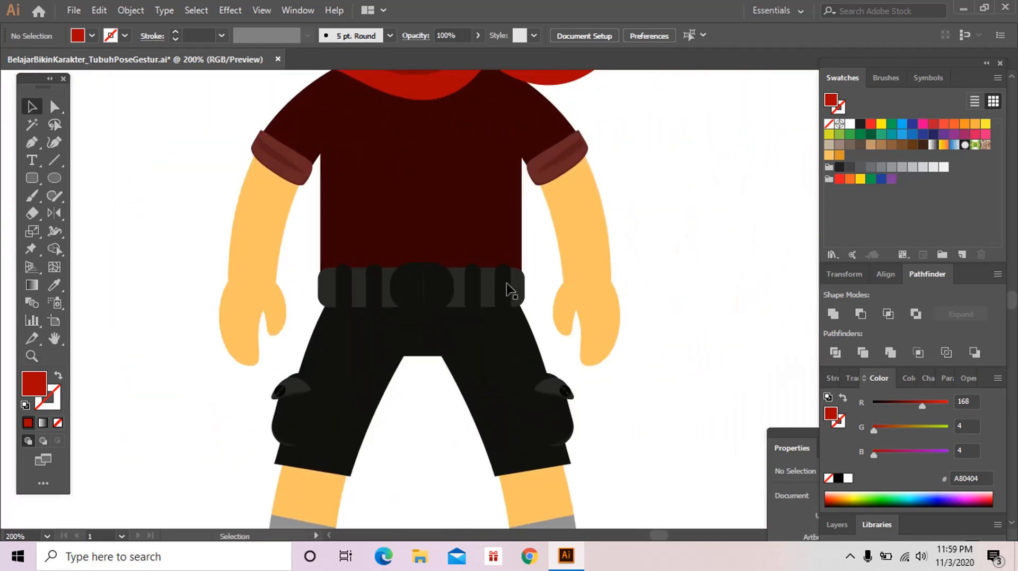
pyautogui.click(503, 287)
pyautogui.moveTo(539, 281); pyautogui.dragTo(330, 296)
pyautogui.keyDown('shift'); pyautogui.click(494, 342); pyautogui.keyUp('shift')
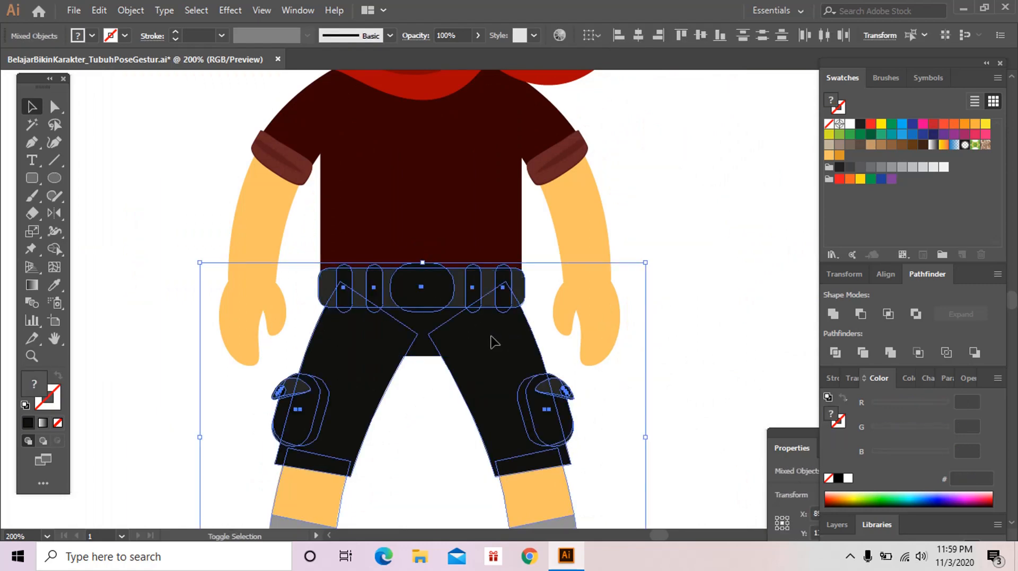
pyautogui.keyDown('shift'); pyautogui.click(408, 357); pyautogui.keyUp('shift')
pyautogui.keyDown('shift'); pyautogui.click(440, 354); pyautogui.keyUp('shift')
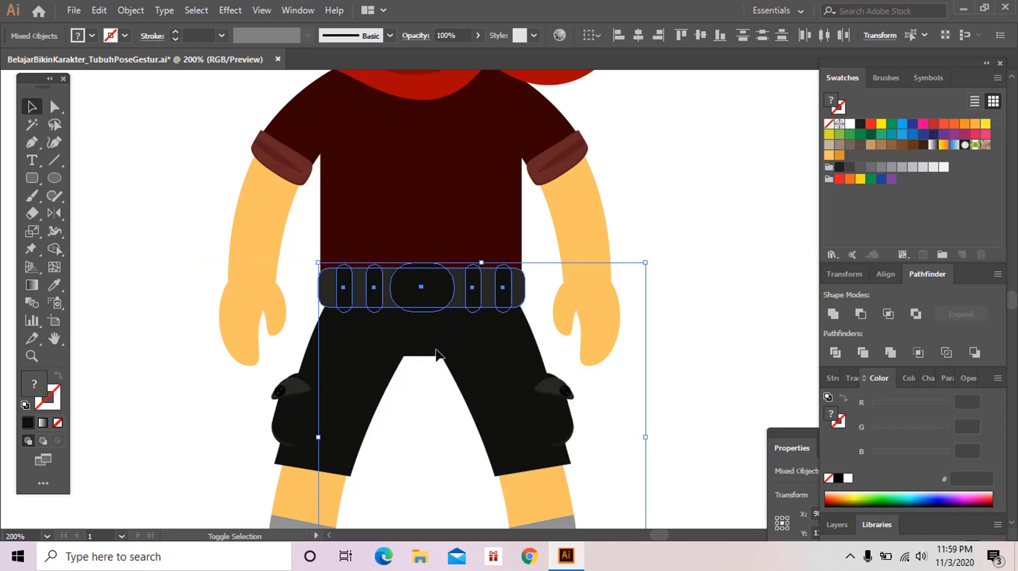
pyautogui.hotkey('ctrl', 'g')
# Step: Place a copy of the belt group at the leaping character's waist and rotate it to match the tilted torso
pyautogui.keyDown('alt'); pyautogui.click(520, 341); pyautogui.keyUp('alt')
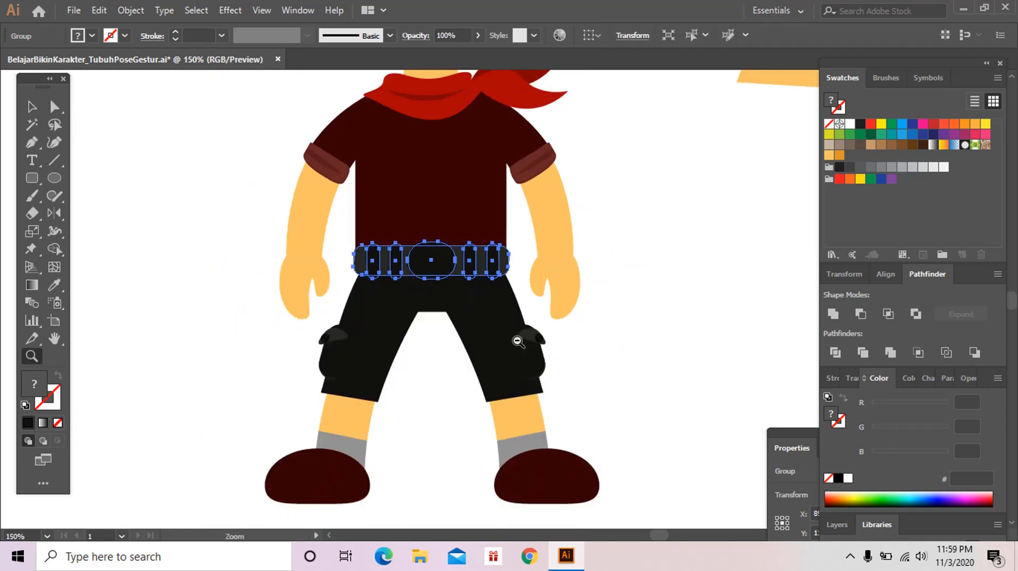
pyautogui.keyDown('alt'); pyautogui.click(522, 341); pyautogui.keyUp('alt')
pyautogui.moveTo(533, 335); pyautogui.dragTo(321, 398)
pyautogui.press('v')
pyautogui.moveTo(271, 308); pyautogui.dragTo(688, 315)
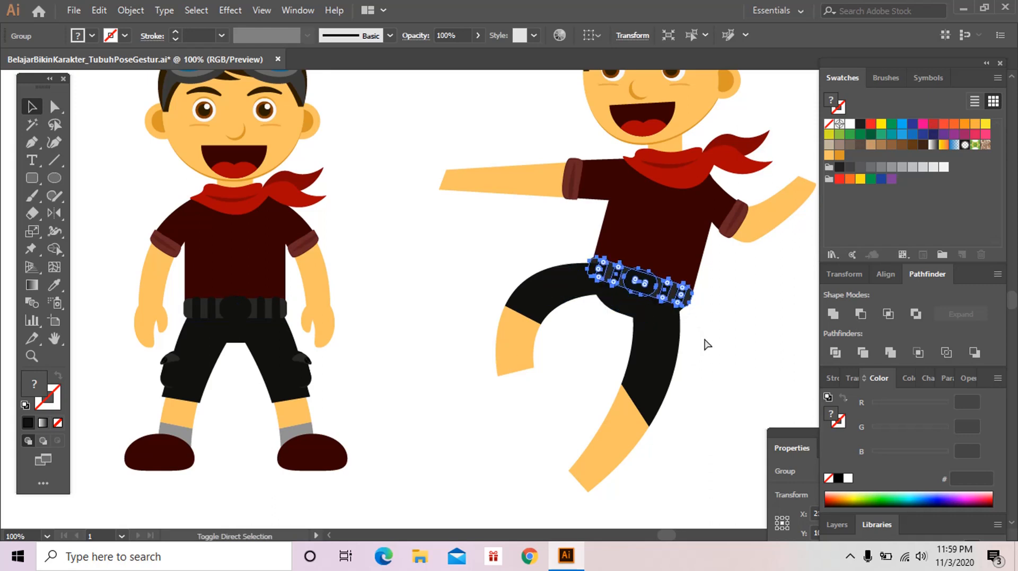
pyautogui.click(690, 352)
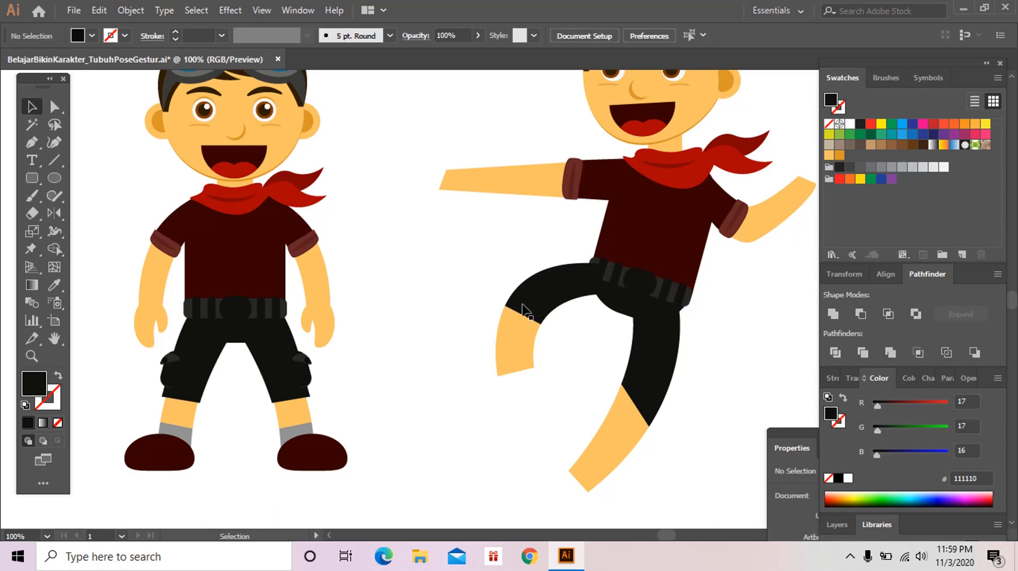
# Step: Rotate the leaping character's raised leg downward, reattach it at the hip, and bring the belt to the front
pyautogui.moveTo(518, 352); pyautogui.dragTo(538, 302)
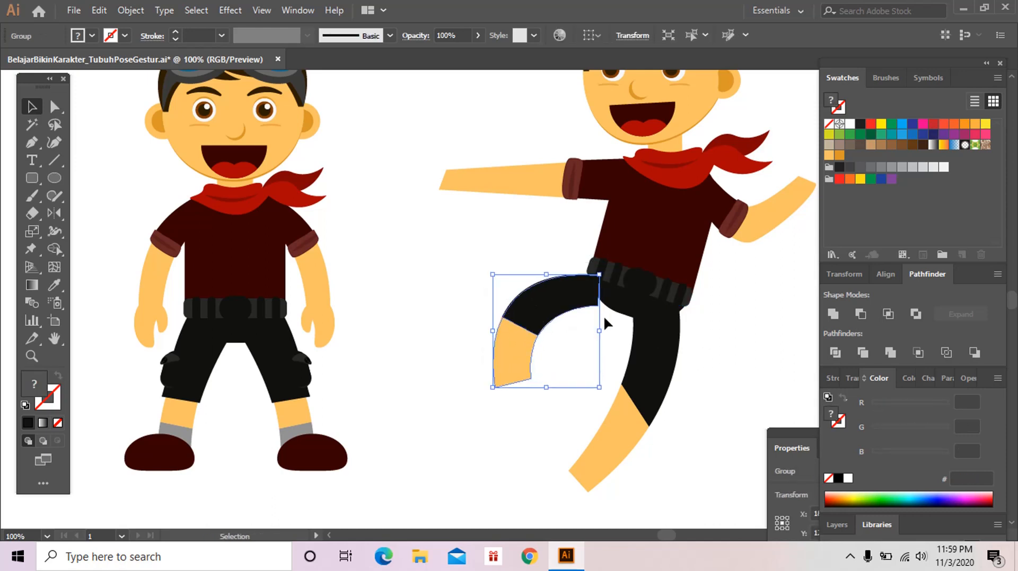
pyautogui.moveTo(604, 387); pyautogui.dragTo(619, 366)
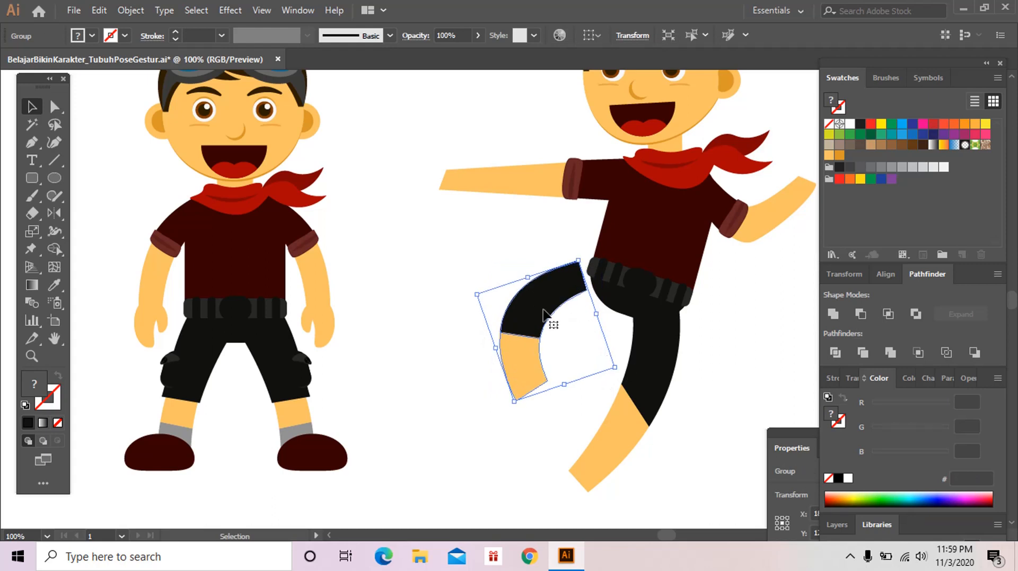
pyautogui.moveTo(550, 320); pyautogui.dragTo(561, 327)
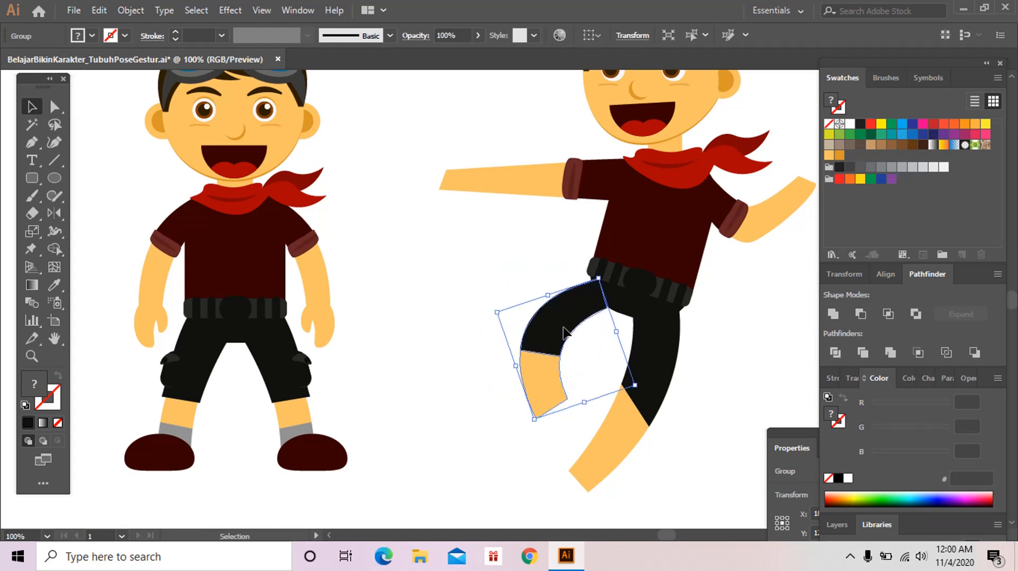
pyautogui.click(701, 332)
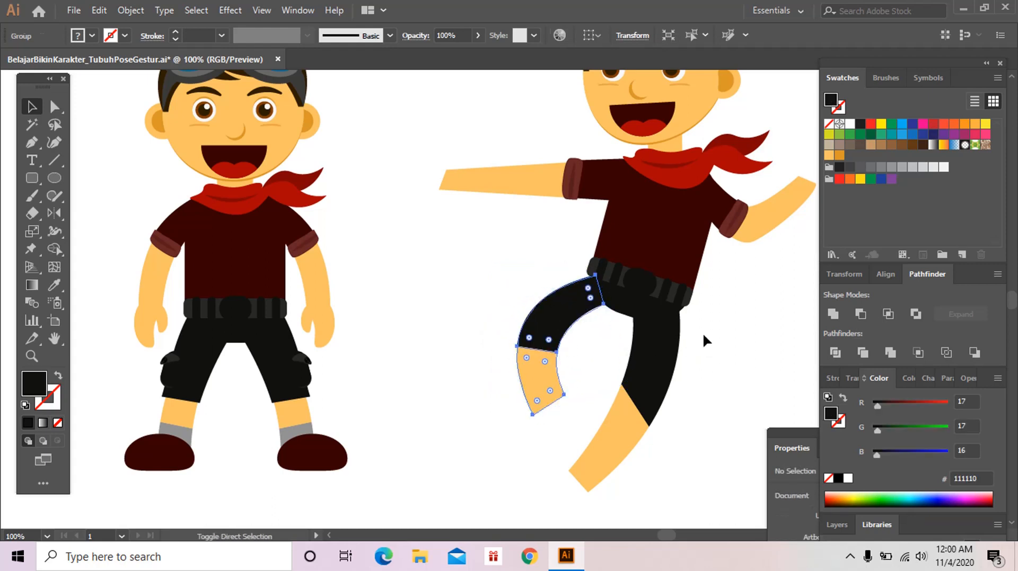
pyautogui.click(677, 304)
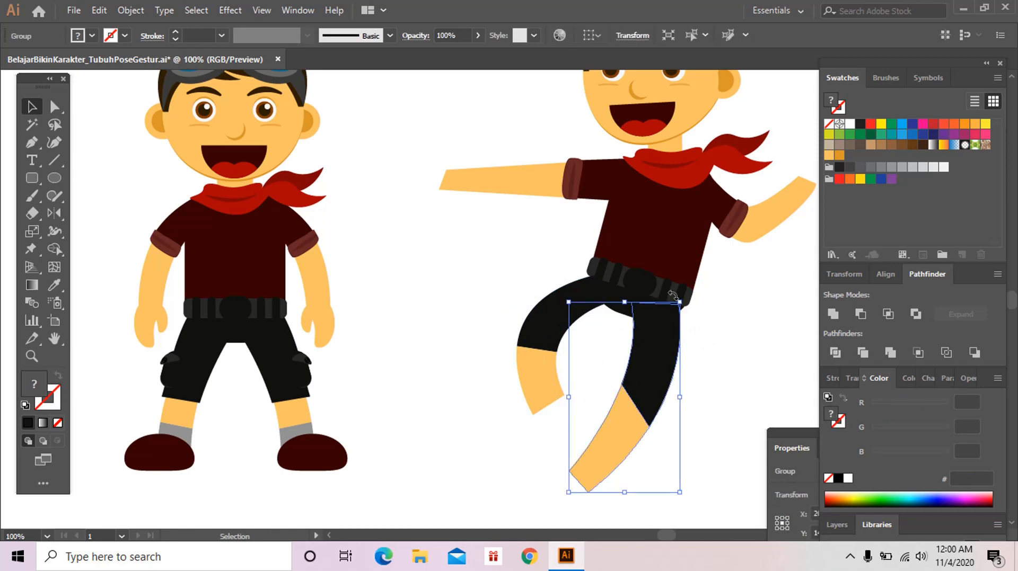
pyautogui.click(659, 290)
pyautogui.hotkey('ctrl', 'shift', ']')
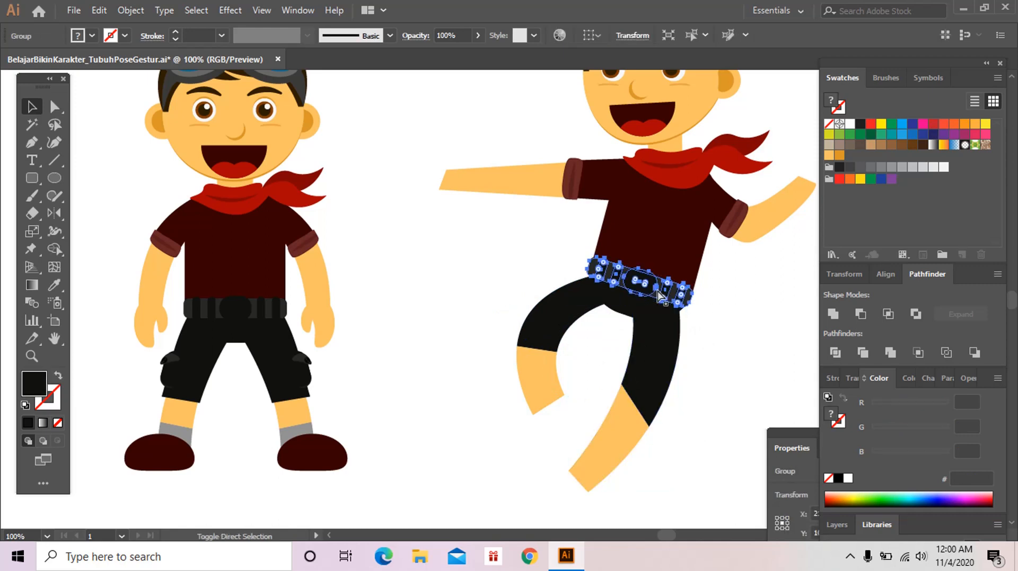
# Step: Rotate the raised leg slightly back up and reposition its thigh against the hip under the belt
pyautogui.click(566, 415)
pyautogui.moveTo(580, 360); pyautogui.dragTo(580, 345)
pyautogui.moveTo(602, 275); pyautogui.dragTo(582, 296)
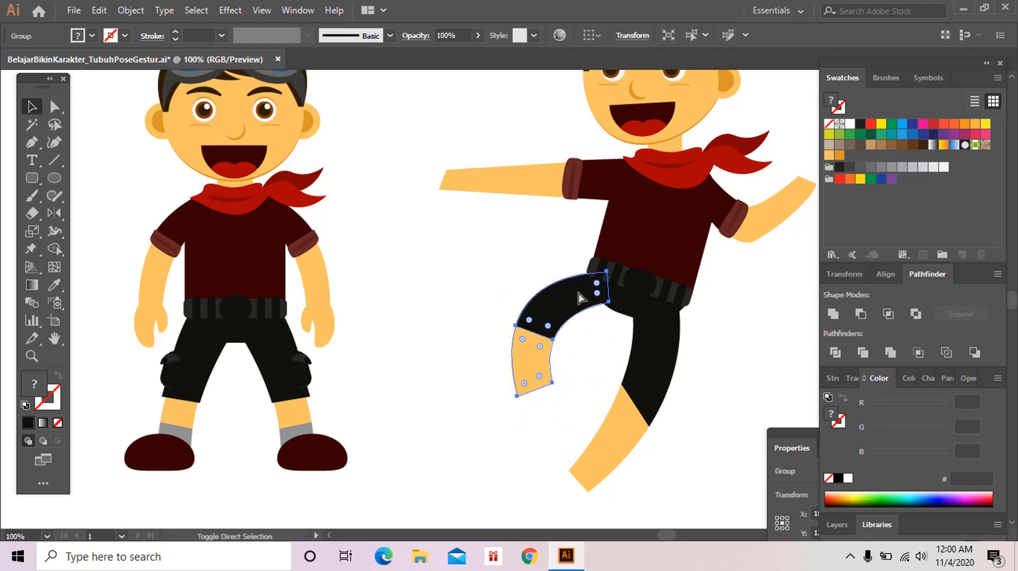
pyautogui.click(585, 339)
# Step: Ungroup the standing character's leg on the side away from the leaping figure
pyautogui.press('z')
pyautogui.keyDown('alt'); pyautogui.click(586, 340); pyautogui.keyUp('alt')
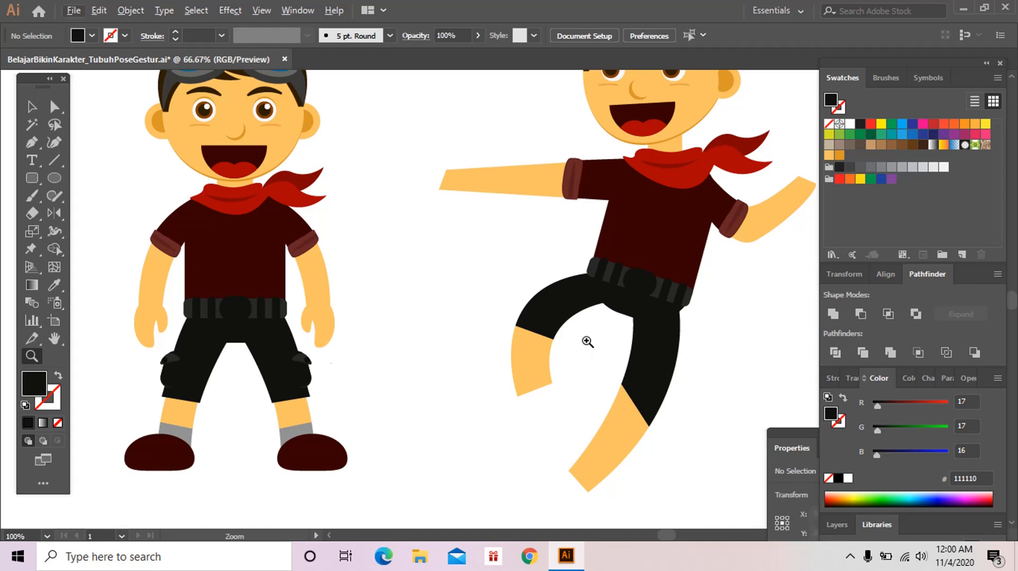
pyautogui.click(361, 390)
pyautogui.press('v')
pyautogui.click(256, 339)
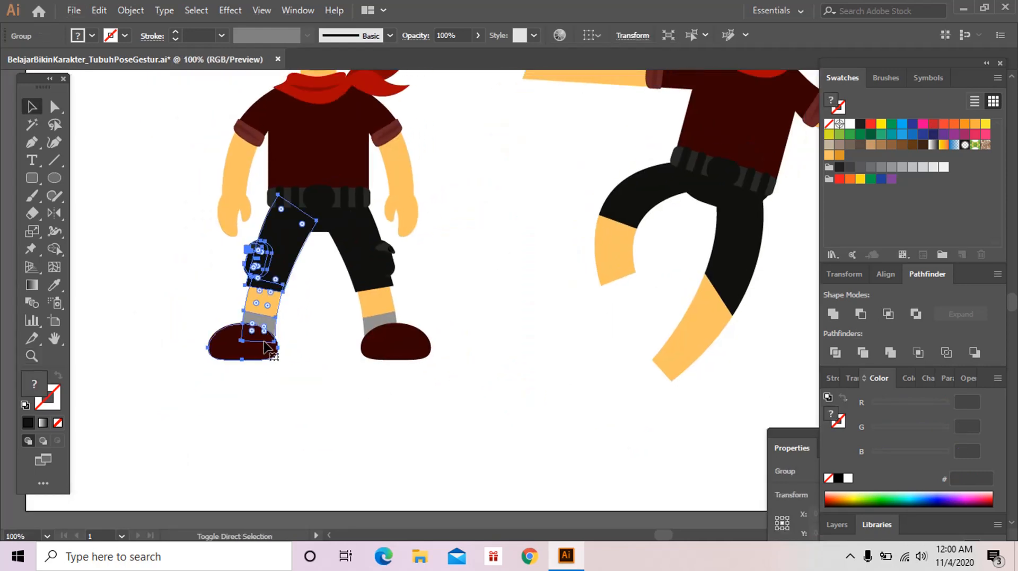
pyautogui.hotkey('ctrl', 'shift', 'g')
pyautogui.hotkey('ctrl', 'shift', 'a')
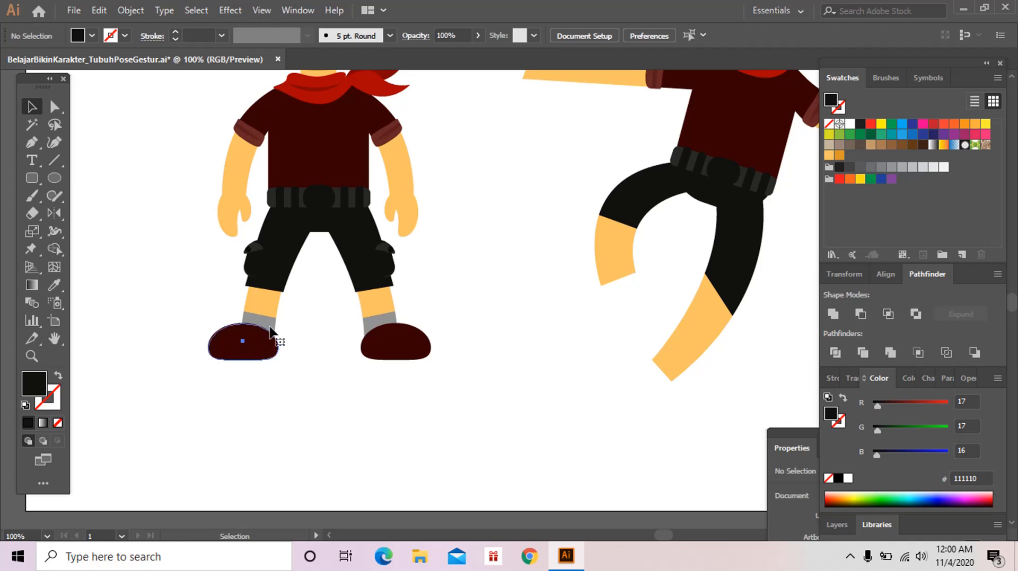
# Step: Copy the ungrouped leg's shoe and grey sock to the end of the raised leg and rotate them to follow the shin
pyautogui.click(268, 335)
pyautogui.keyDown('shift'); pyautogui.click(270, 325); pyautogui.keyUp('shift')
pyautogui.moveTo(263, 352); pyautogui.dragTo(610, 333)
pyautogui.moveTo(628, 291)
pyautogui.mouseDown()
pyautogui.moveTo(604, 278)
pyautogui.moveTo(615, 289)
pyautogui.moveTo(624, 281)
pyautogui.mouseUp()
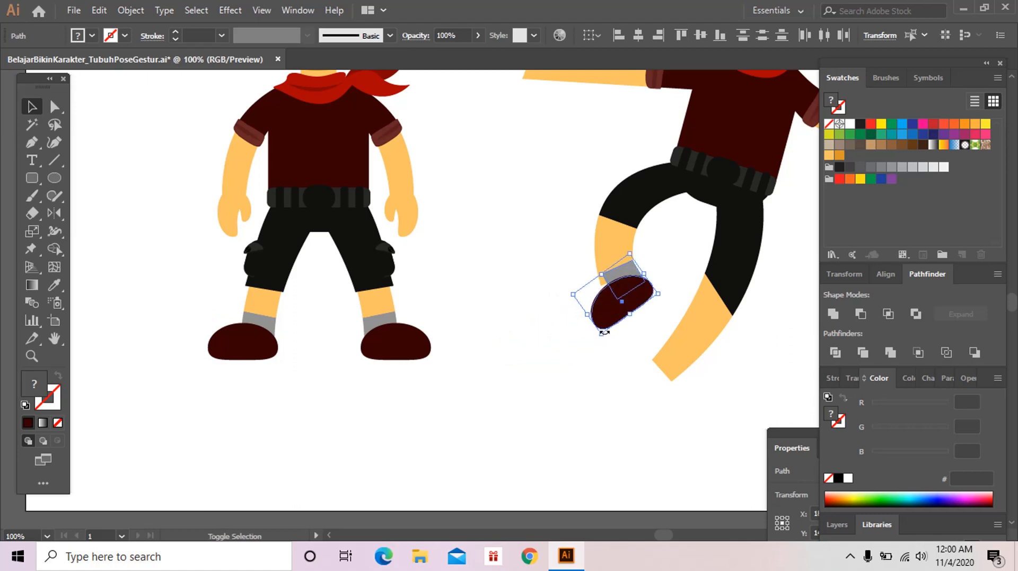
# Step: Enlarge the raised foot's shoe and sock slightly and fine-tune their rotation to fit the ankle
pyautogui.moveTo(604, 333); pyautogui.dragTo(595, 351)
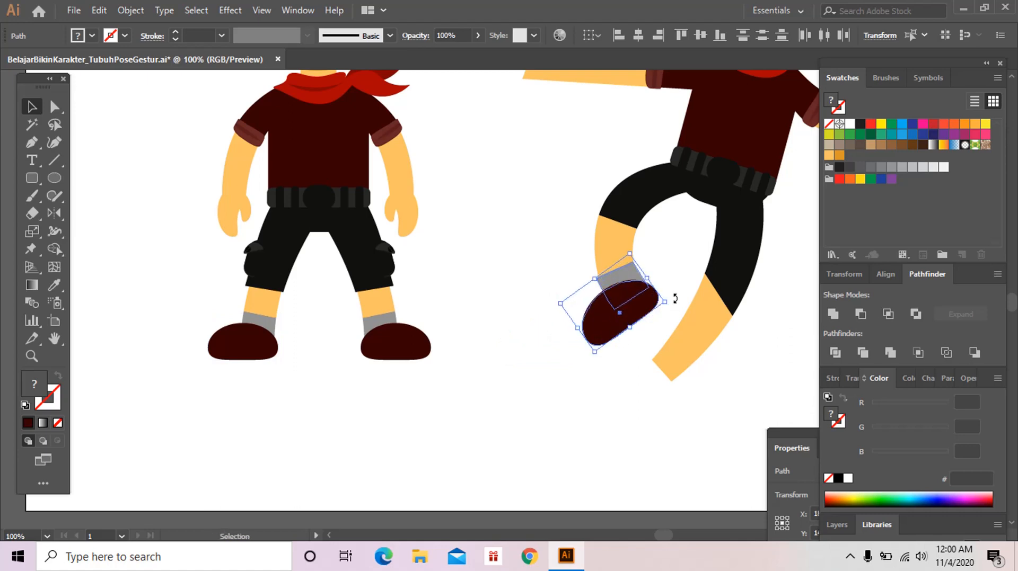
pyautogui.click(671, 297)
pyautogui.click(651, 297)
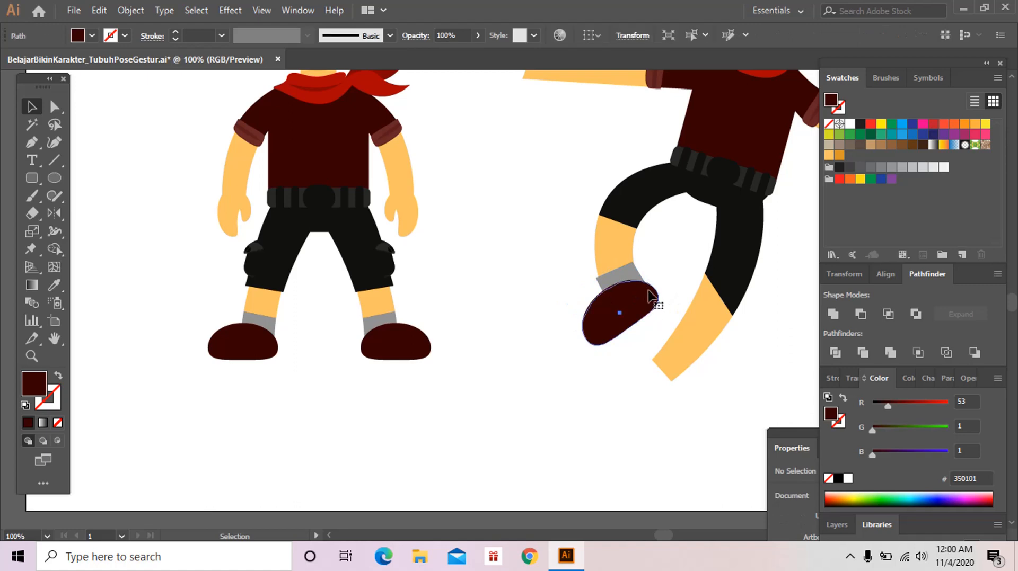
pyautogui.click(651, 296)
pyautogui.moveTo(671, 302); pyautogui.dragTo(624, 302)
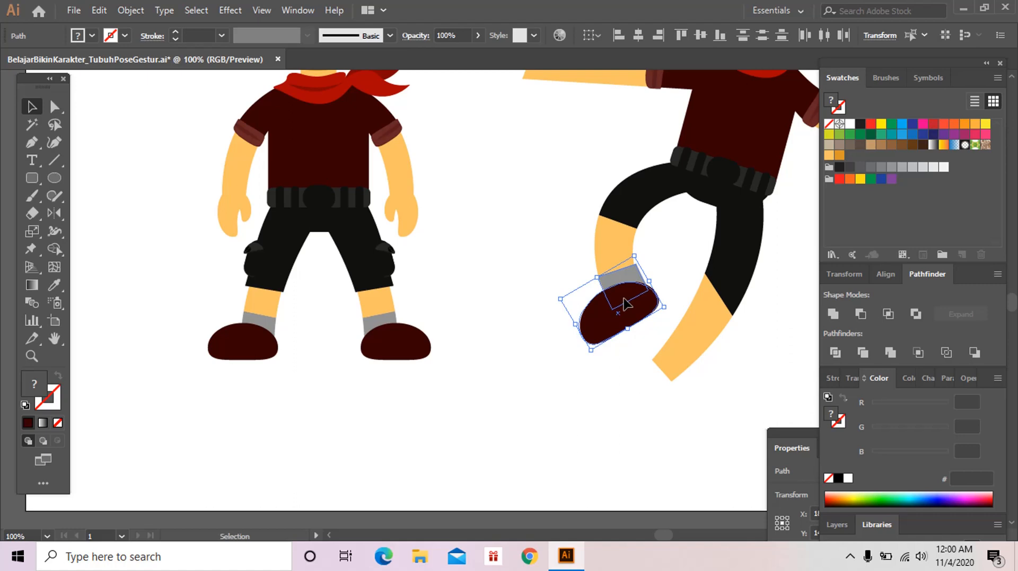
pyautogui.click(614, 369)
# Step: Duplicate the raised foot's shoe and sock below it and create a horizontally reflected copy of the duplicate
pyautogui.hscroll(2, 614, 368)
pyautogui.click(580, 295)
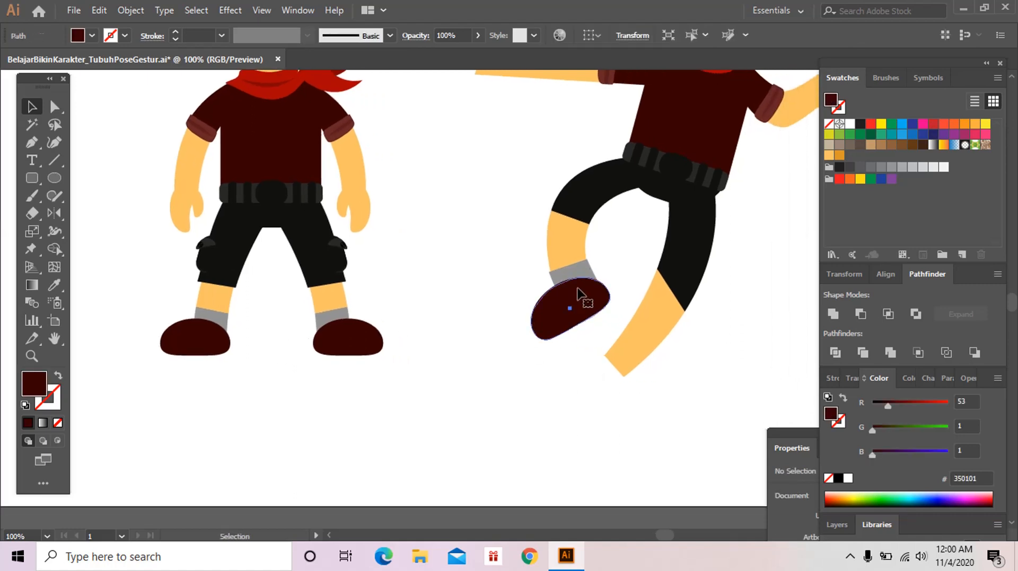
pyautogui.keyDown('shift'); pyautogui.click(579, 295); pyautogui.keyUp('shift')
pyautogui.keyDown('shift'); pyautogui.click(581, 271); pyautogui.keyUp('shift')
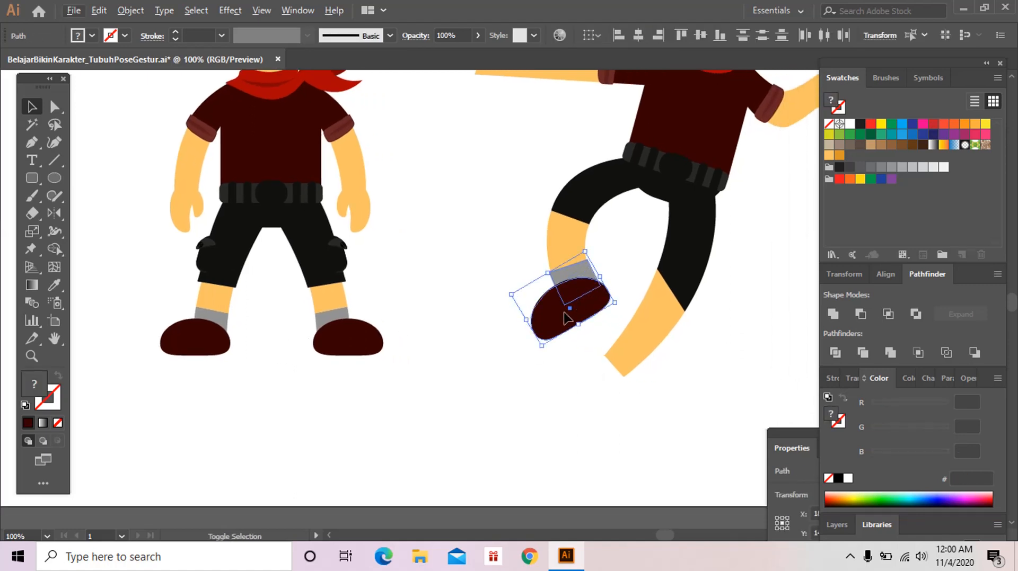
pyautogui.keyDown('alt'); pyautogui.moveTo(566, 318); pyautogui.dragTo(578, 423); pyautogui.keyUp('alt')
pyautogui.doubleClick(59, 217)
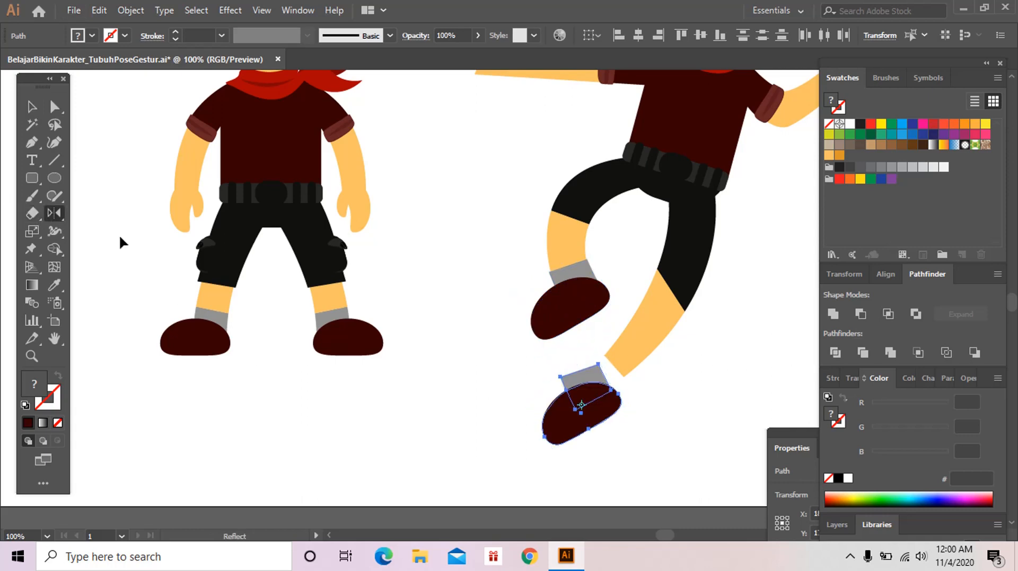
pyautogui.click(442, 372)
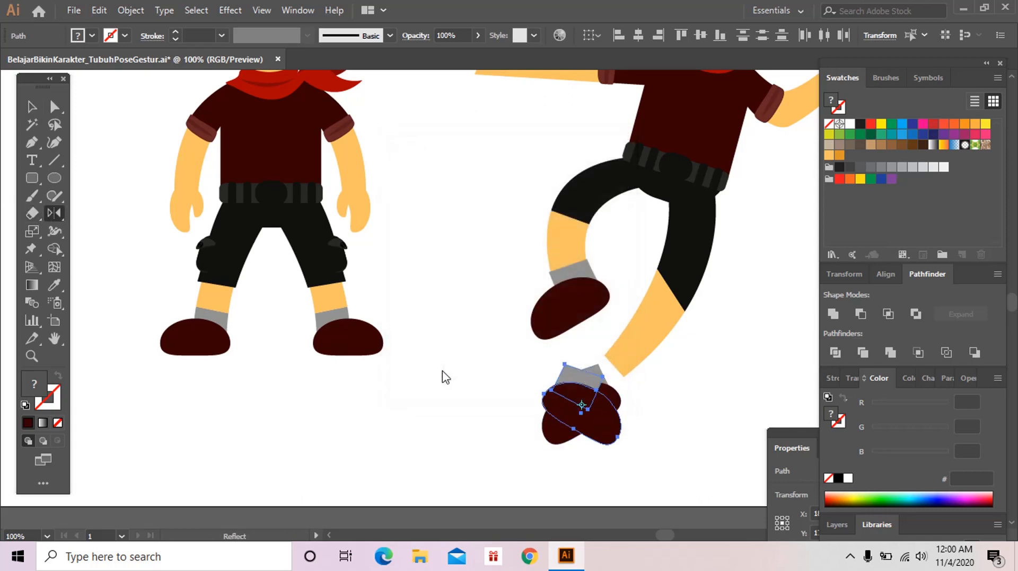
# Step: Delete the unreflected duplicate of the shoe and sock, keeping the mirrored pair
pyautogui.press('v')
pyautogui.click(556, 439)
pyautogui.press('Delete')
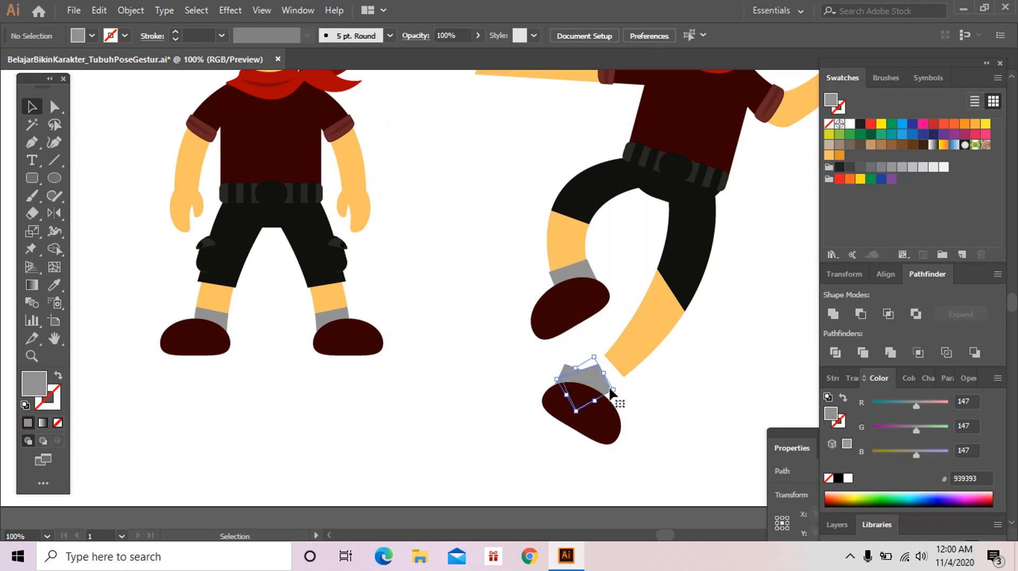
# Step: Move the mirrored shoe and sock to the extended leg's ankle and rotate them to align with the shin
pyautogui.moveTo(537, 381); pyautogui.dragTo(635, 424)
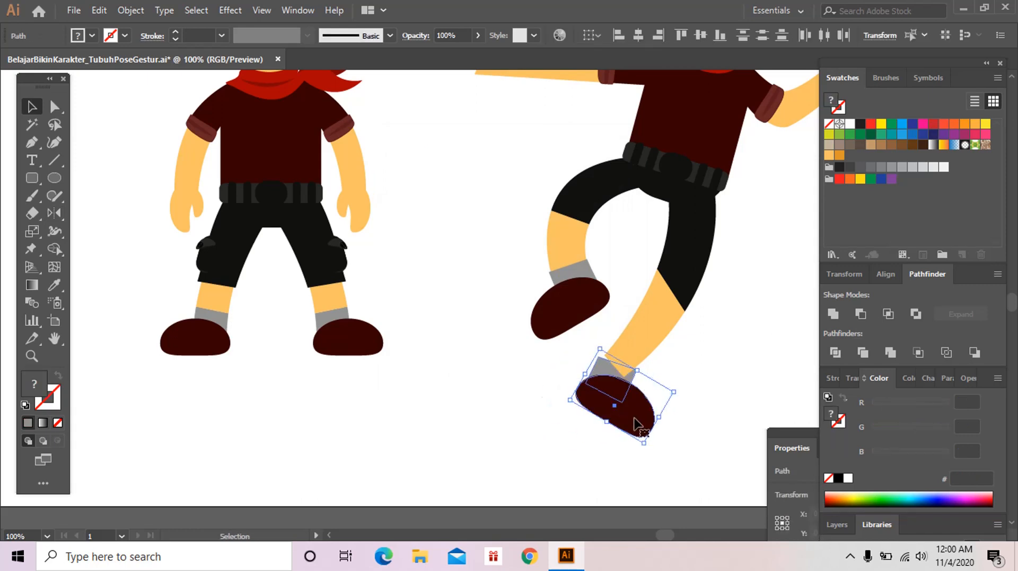
pyautogui.moveTo(681, 392); pyautogui.dragTo(658, 430)
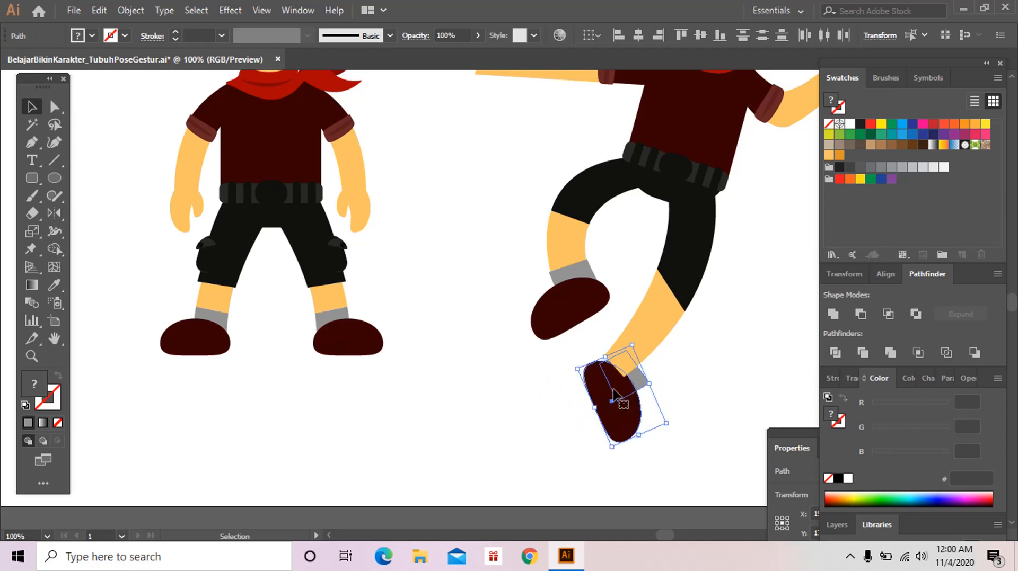
pyautogui.moveTo(614, 398); pyautogui.dragTo(601, 394)
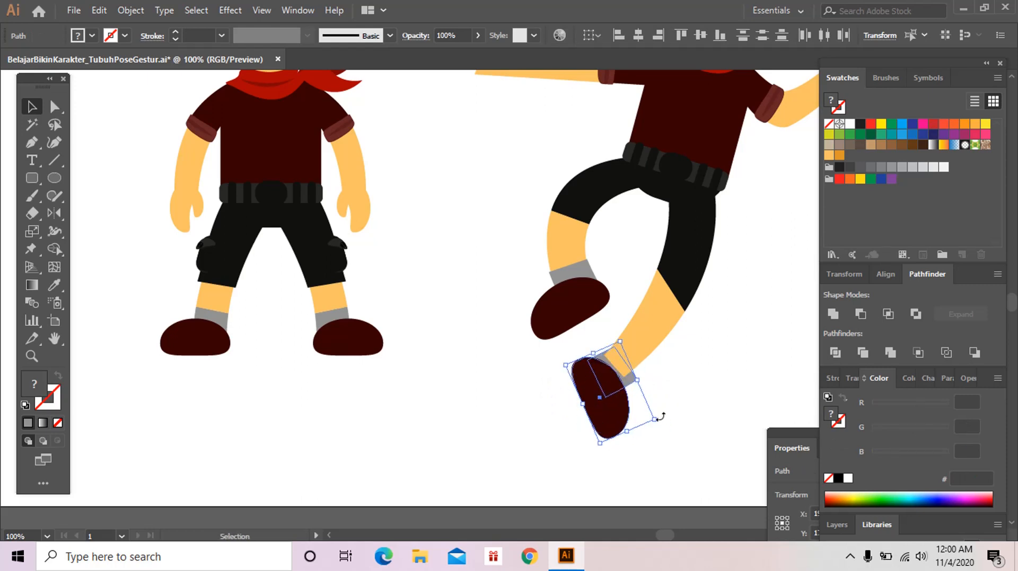
pyautogui.moveTo(661, 417); pyautogui.dragTo(667, 412)
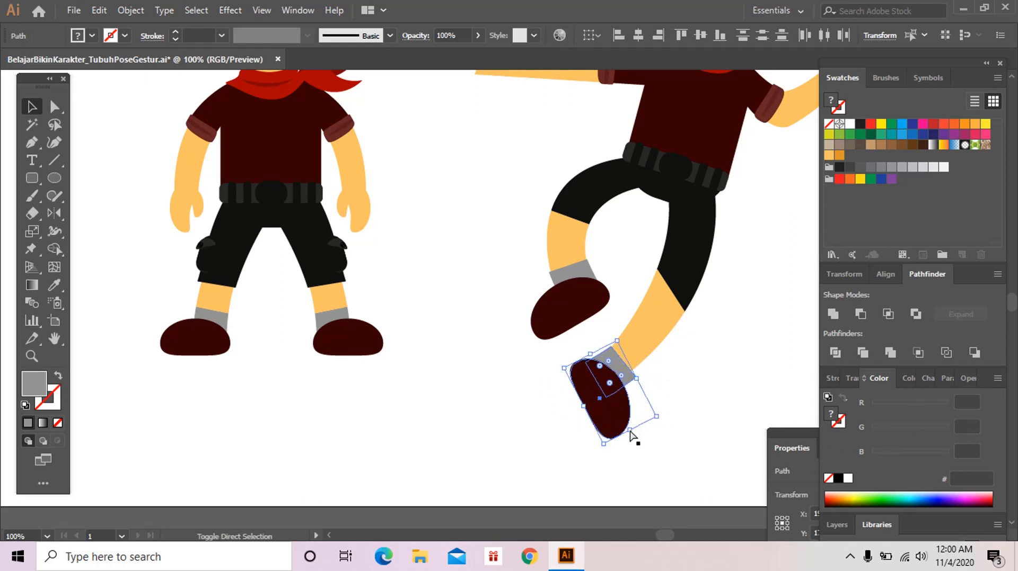
# Step: Rotate only the extended leg's shoe further so its toe points downward
pyautogui.keyDown('ctrl'); pyautogui.click(663, 423); pyautogui.keyUp('ctrl')
pyautogui.click(611, 422)
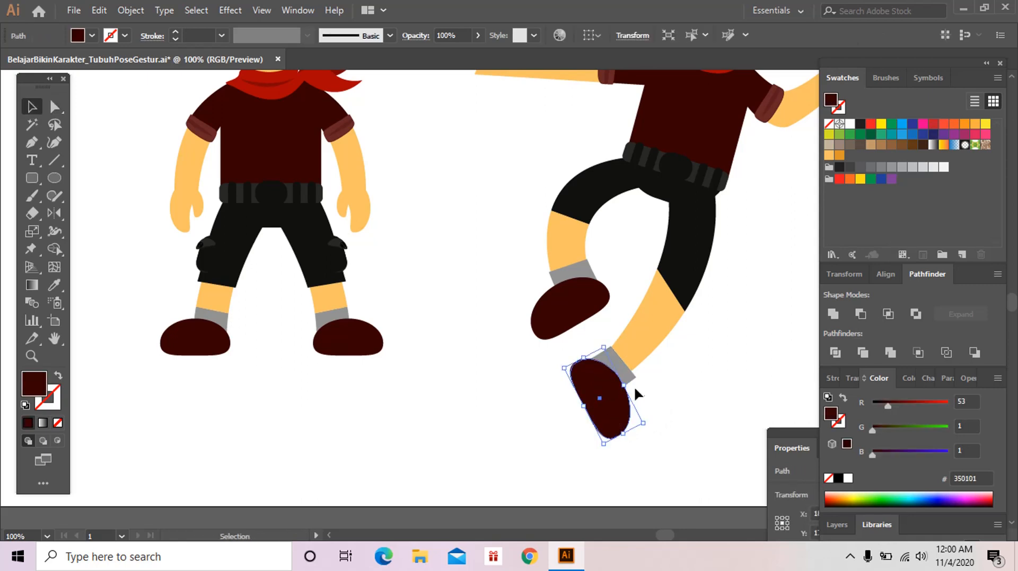
pyautogui.moveTo(645, 423); pyautogui.dragTo(599, 428)
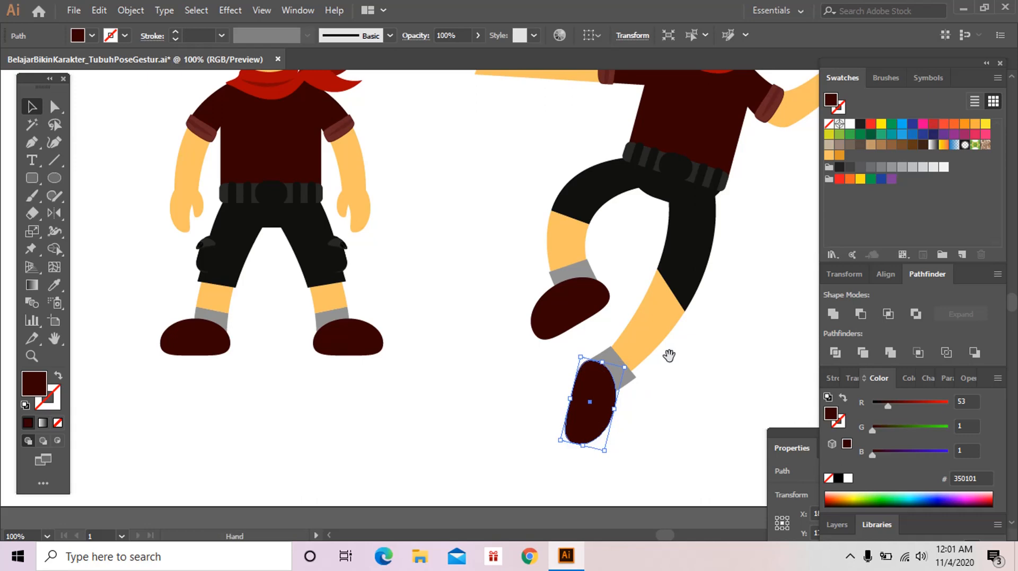
# Step: Nudge the leaping character's extended leg slightly to refine its fit at the hip and sock
pyautogui.moveTo(669, 356); pyautogui.dragTo(645, 369)
pyautogui.click(654, 284)
pyautogui.moveTo(654, 284); pyautogui.dragTo(596, 369)
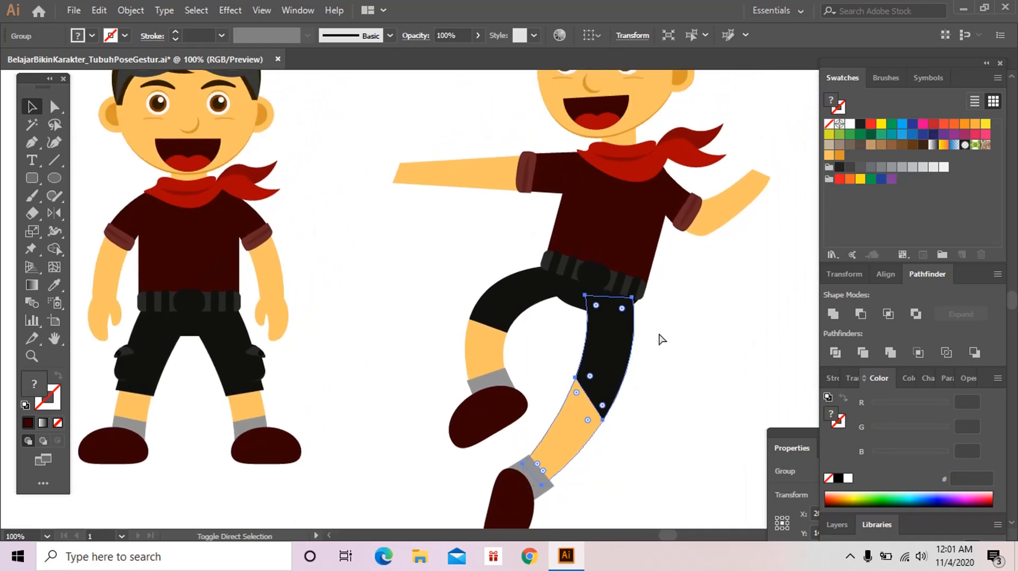
pyautogui.click(661, 339)
# Step: Ungroup the standing character's other leg, the one nearer the leaping figure
pyautogui.scroll(-2, 659, 313)
pyautogui.click(254, 342)
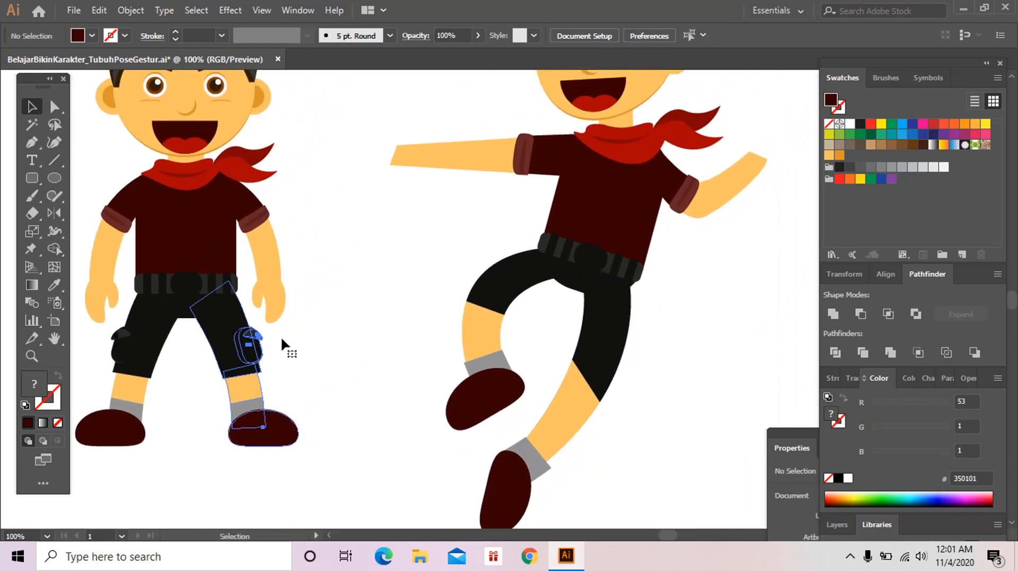
pyautogui.hotkey('ctrl', 'shift', 'g')
pyautogui.click(275, 342)
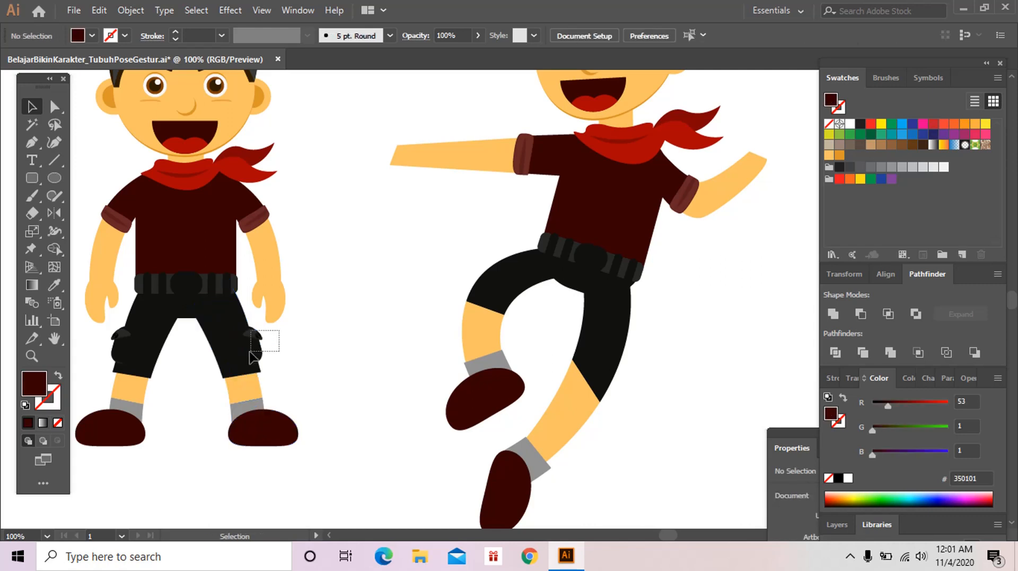
# Step: Copy the cargo pocket from that leg onto the extended leg's thigh and rotate it to follow the trouser edge
pyautogui.moveTo(249, 352); pyautogui.dragTo(639, 359)
pyautogui.keyDown('shift'); pyautogui.click(225, 349); pyautogui.keyUp('shift')
pyautogui.keyDown('shift'); pyautogui.click(225, 349); pyautogui.keyUp('shift')
pyautogui.click(665, 344)
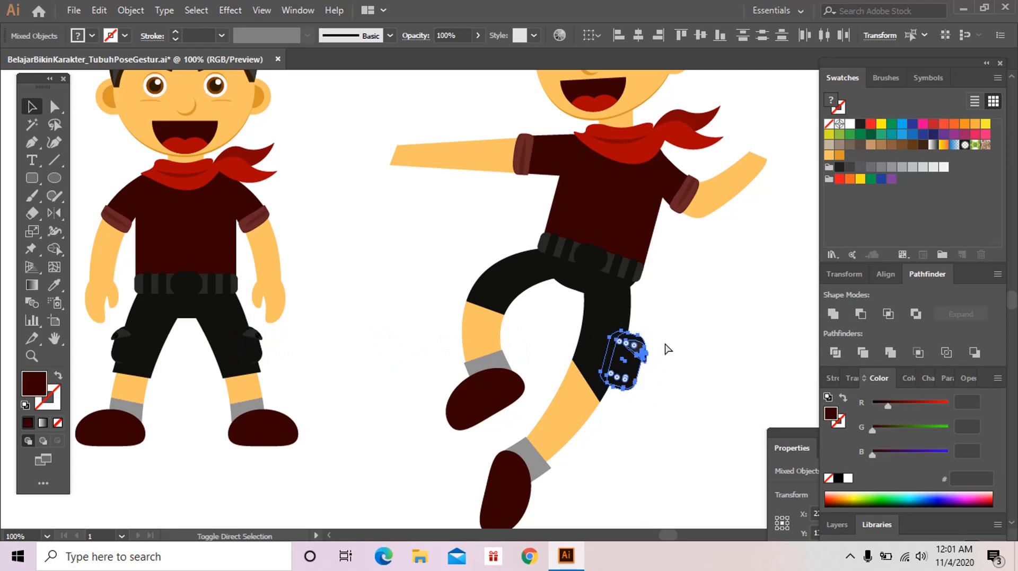
# Step: Copy the extended leg's cargo pocket onto the bent leg's thigh, reflect it across the vertical axis and fit it to the trouser edge
pyautogui.click(641, 359)
pyautogui.moveTo(681, 297); pyautogui.dragTo(475, 291)
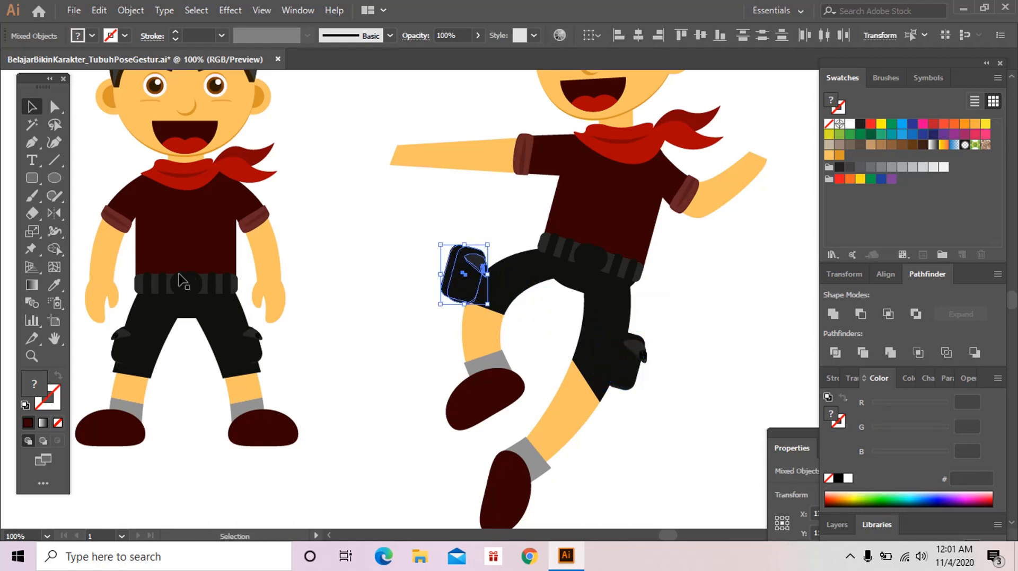
pyautogui.doubleClick(54, 213)
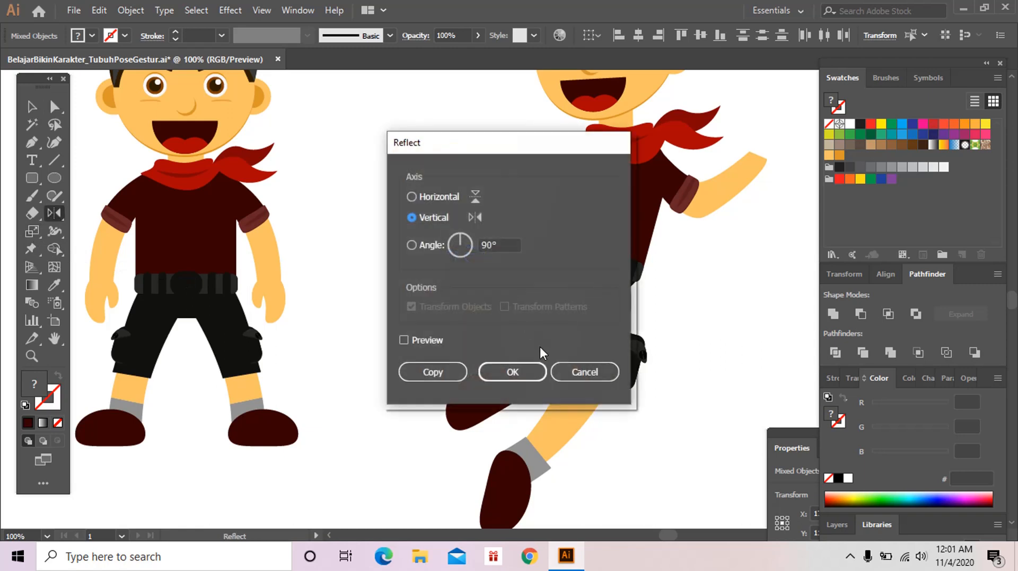
pyautogui.click(513, 370)
pyautogui.press('v')
pyautogui.moveTo(493, 248); pyautogui.dragTo(497, 279)
pyautogui.hotkey('ctrl', 'space')
pyautogui.hotkey('ctrl', 'shift', 'a')
# Step: Enlarge the leaping character's raised arm together with its sleeve and cuff, keeping it attached at the shoulder
pyautogui.keyDown('alt'); pyautogui.click(625, 298); pyautogui.keyUp('alt')
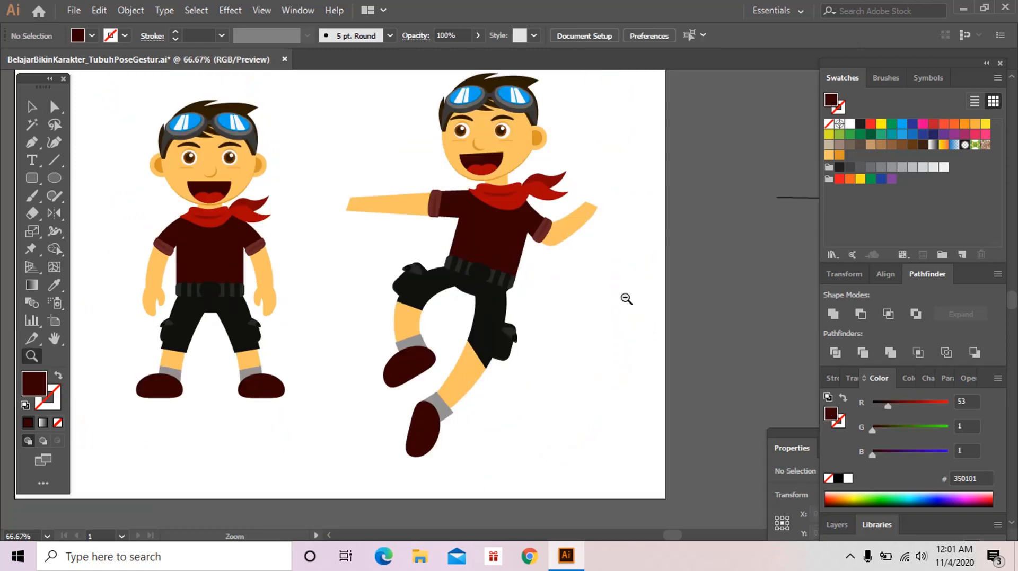
pyautogui.keyDown('alt'); pyautogui.click(625, 298); pyautogui.keyUp('alt')
pyautogui.press('space')
pyautogui.moveTo(578, 291); pyautogui.dragTo(583, 315)
pyautogui.click(500, 308)
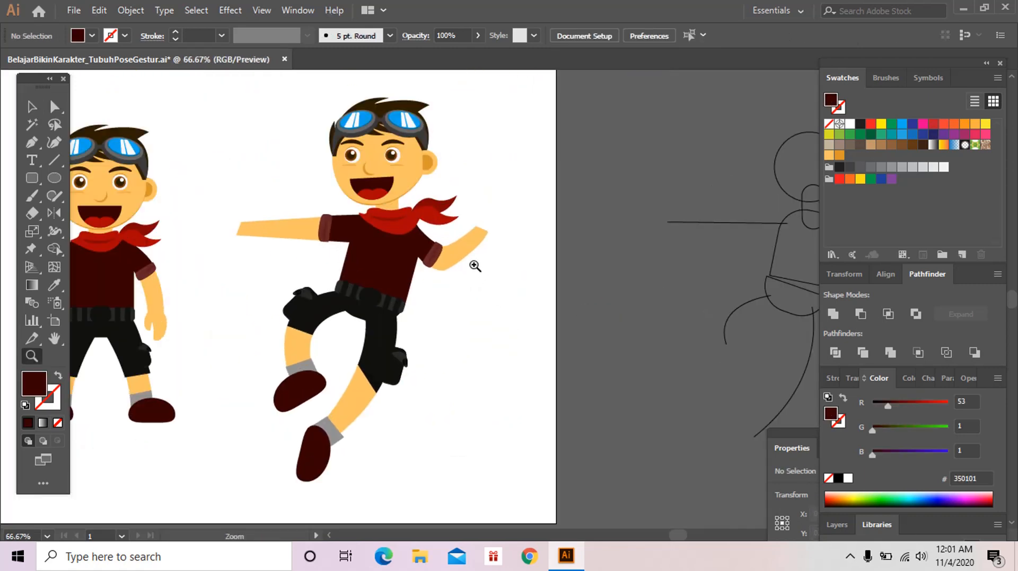
pyautogui.press('space')
pyautogui.moveTo(473, 265); pyautogui.dragTo(442, 288)
pyautogui.click(480, 287)
pyautogui.press('space')
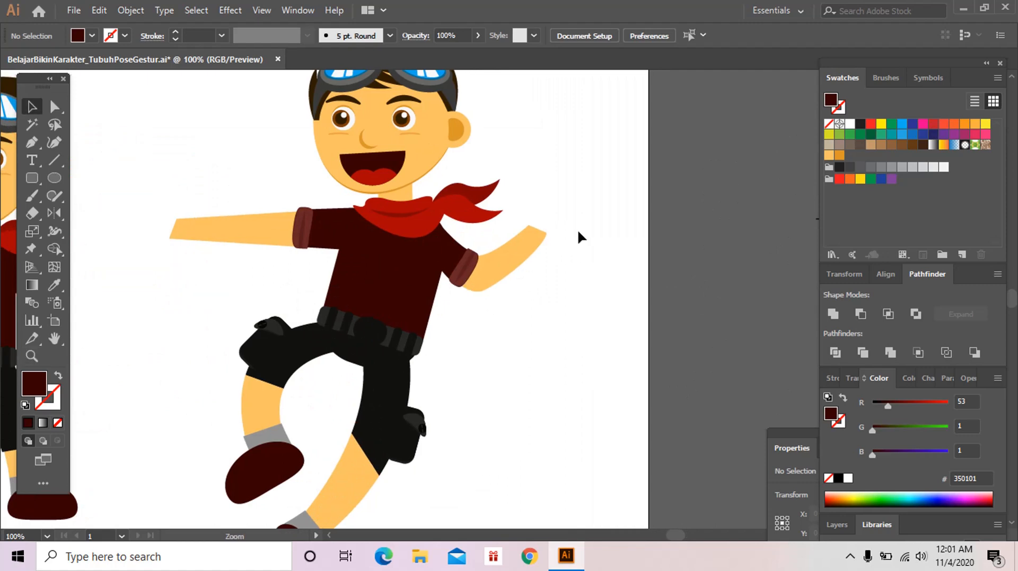
pyautogui.moveTo(507, 251); pyautogui.dragTo(508, 328)
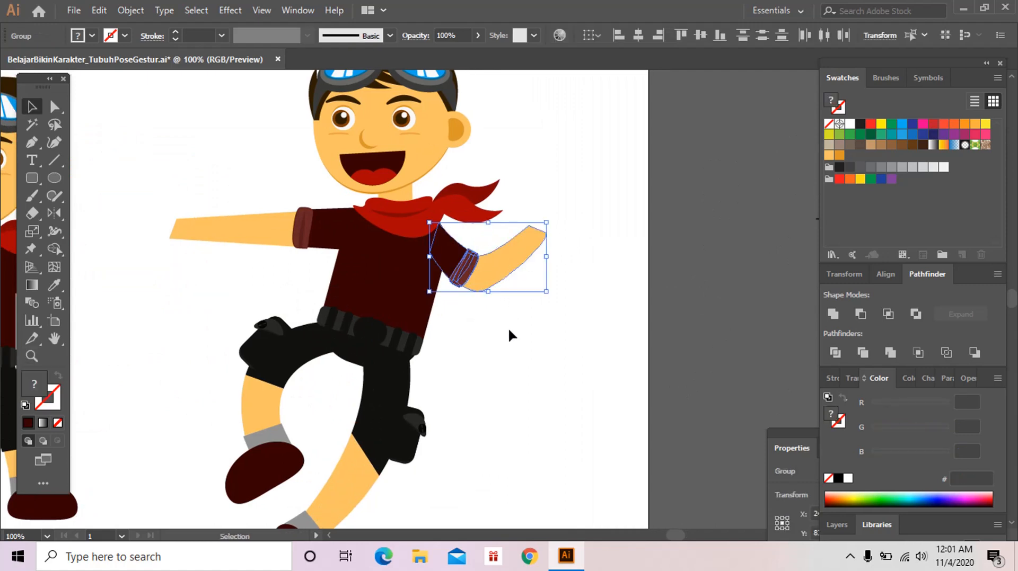
pyautogui.moveTo(549, 292); pyautogui.dragTo(580, 310)
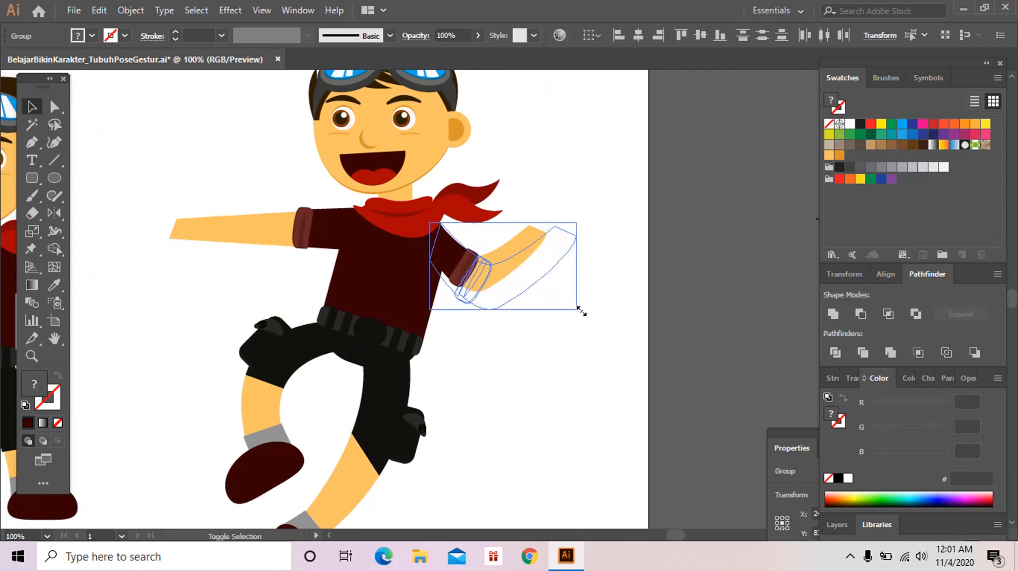
pyautogui.press('ctrl')
pyautogui.click(442, 300)
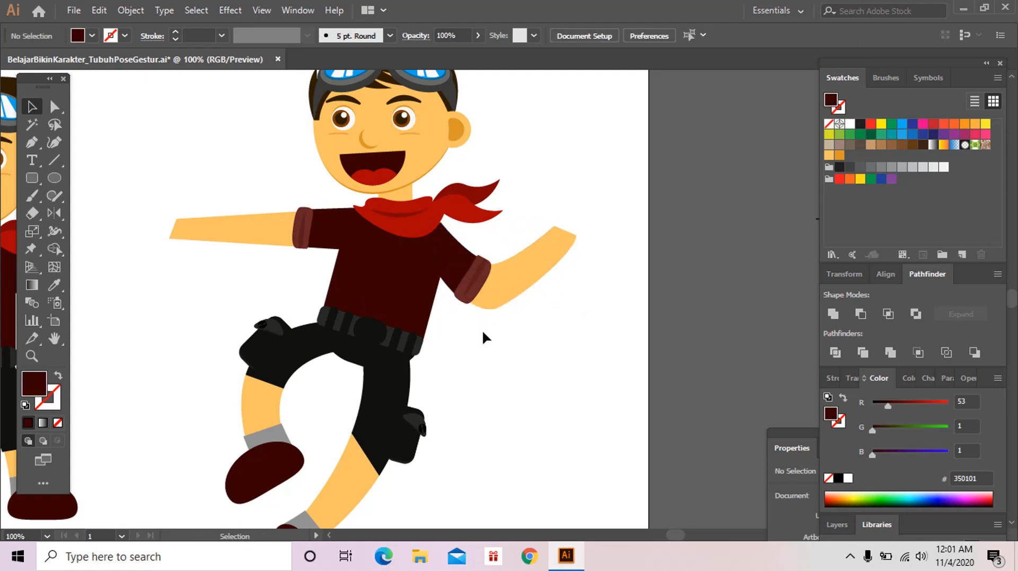
# Step: Select the whole leaping character, scale it down and reposition it beside the standing character on the artboard
pyautogui.moveTo(483, 334); pyautogui.dragTo(511, 351)
pyautogui.press('z')
pyautogui.keyDown('alt'); pyautogui.click(500, 326); pyautogui.keyUp('alt')
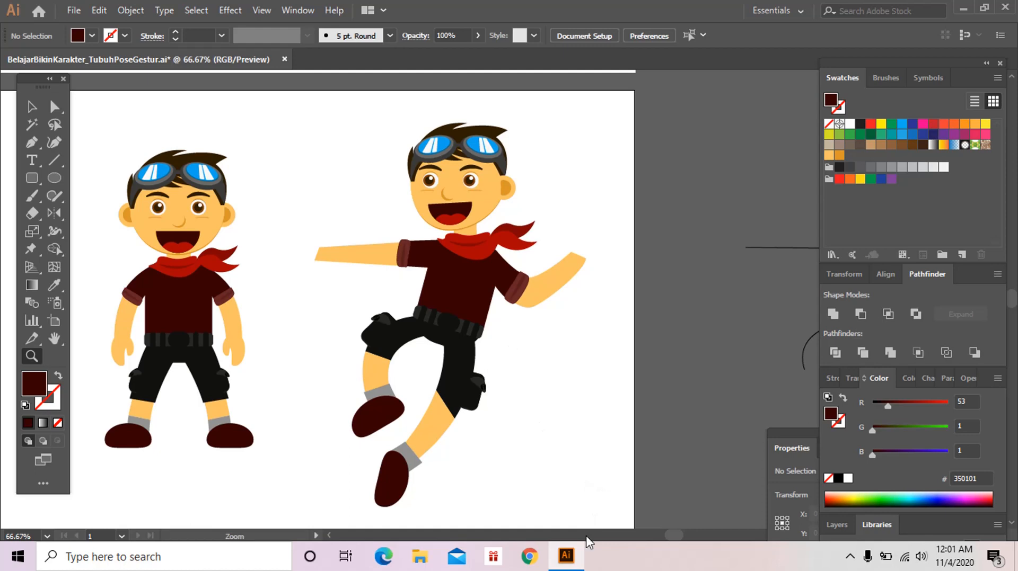
pyautogui.moveTo(511, 286); pyautogui.dragTo(528, 282)
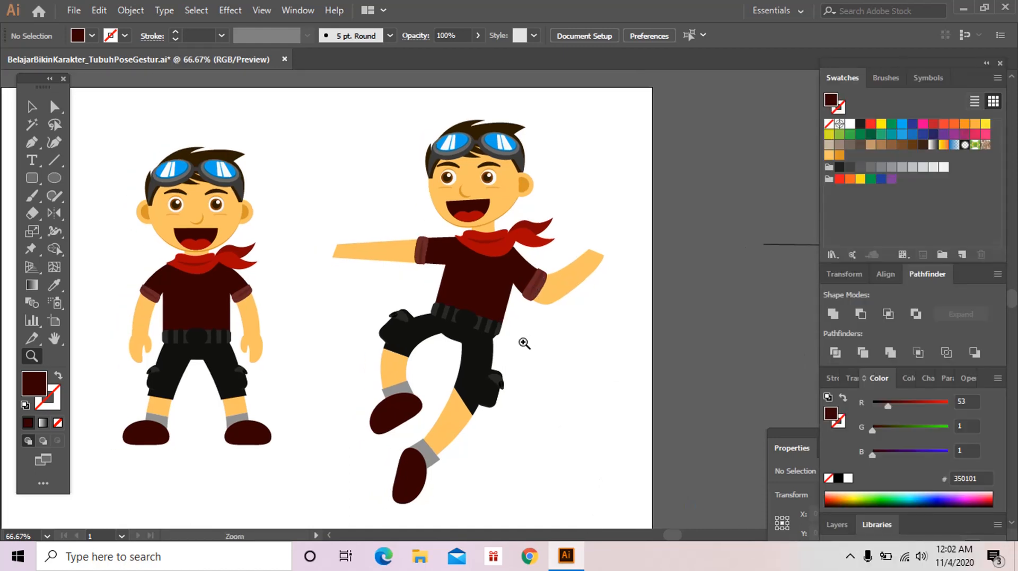
pyautogui.keyDown('alt'); pyautogui.click(523, 343); pyautogui.keyUp('alt')
pyautogui.moveTo(507, 344); pyautogui.dragTo(498, 375)
pyautogui.press('v')
pyautogui.moveTo(367, 173); pyautogui.dragTo(559, 460)
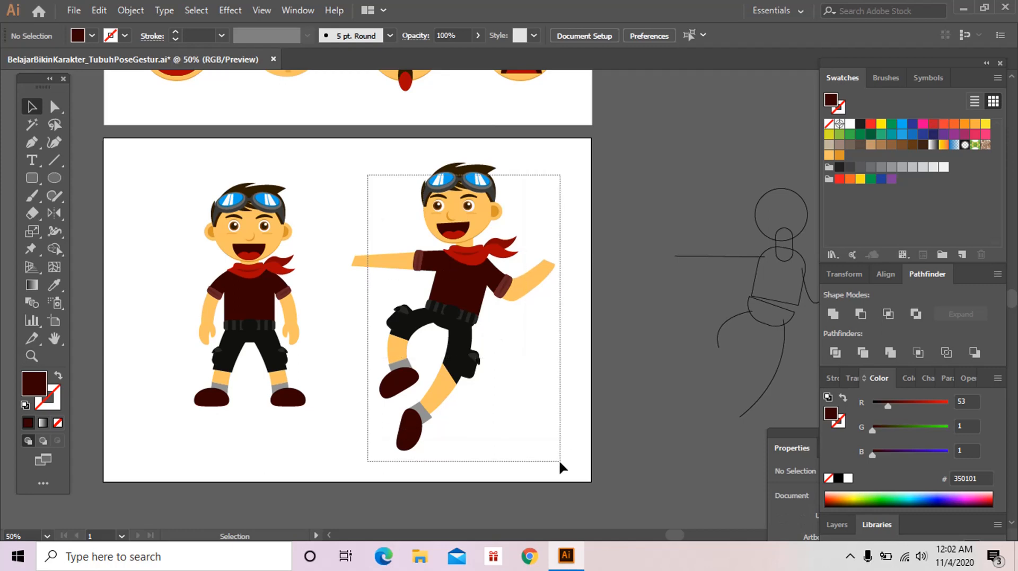
pyautogui.moveTo(556, 169); pyautogui.dragTo(516, 217)
pyautogui.moveTo(441, 287); pyautogui.dragTo(460, 247)
pyautogui.click(575, 220)
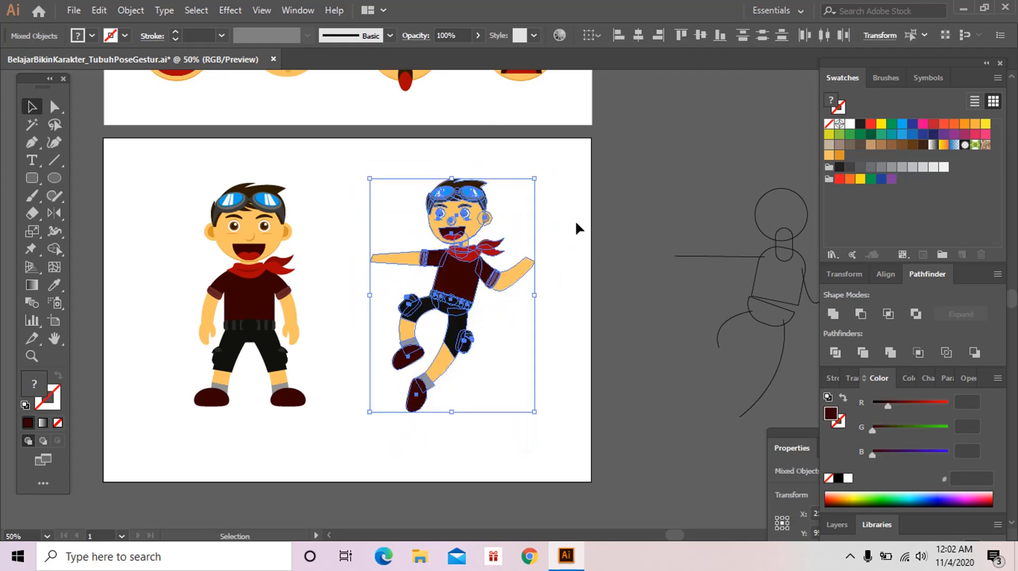
# Step: Move the shirt body's anchor point beneath the outstretched sleeve to make that side of the torso more upright
pyautogui.press('z')
pyautogui.moveTo(380, 200); pyautogui.dragTo(407, 259)
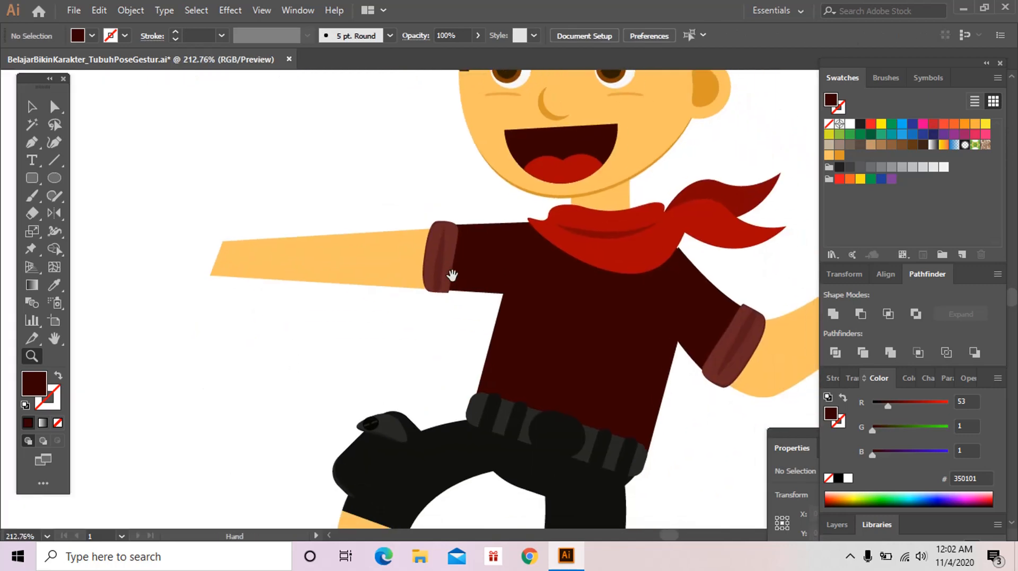
pyautogui.press('a')
pyautogui.click(530, 313)
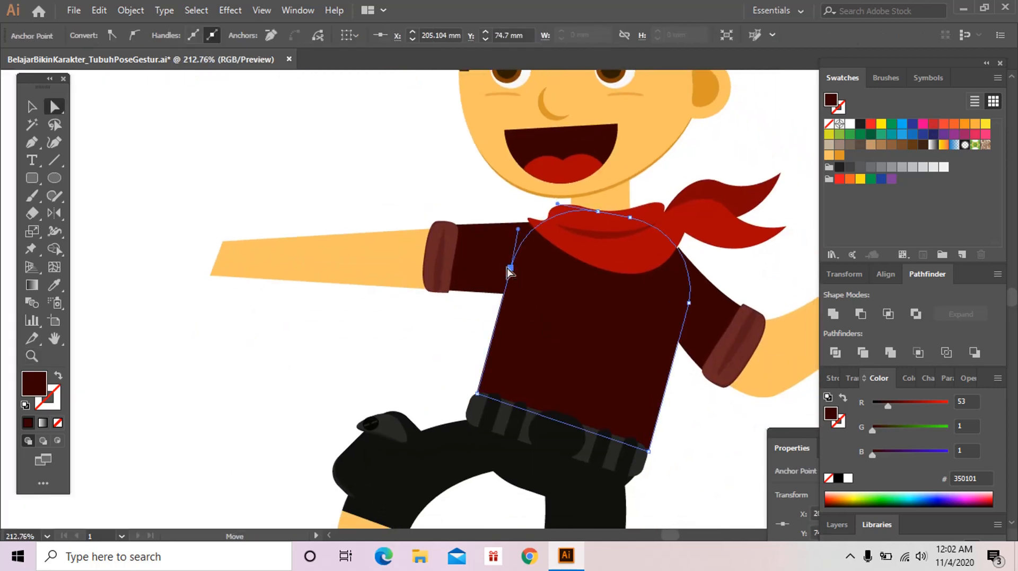
pyautogui.moveTo(509, 267); pyautogui.dragTo(511, 304)
pyautogui.hotkey('ctrl', 'shift', 'a')
# Step: Move the shirt's neckline anchor point slightly down so its edge is hidden behind the red scarf
pyautogui.press('z')
pyautogui.keyDown('alt'); pyautogui.click(676, 381); pyautogui.keyUp('alt')
pyautogui.click(417, 252)
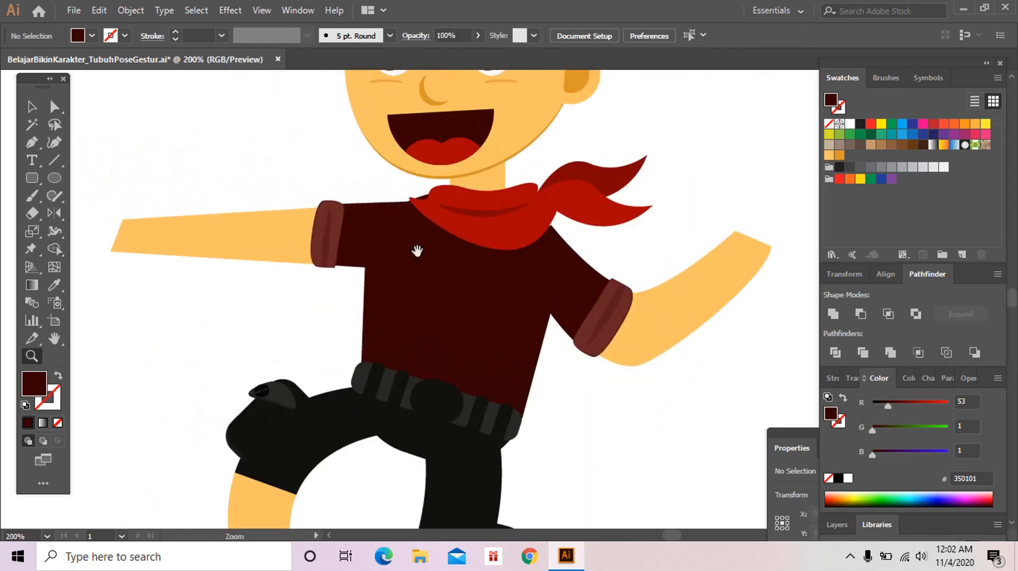
pyautogui.click(459, 266)
pyautogui.press('a')
pyautogui.click(515, 229)
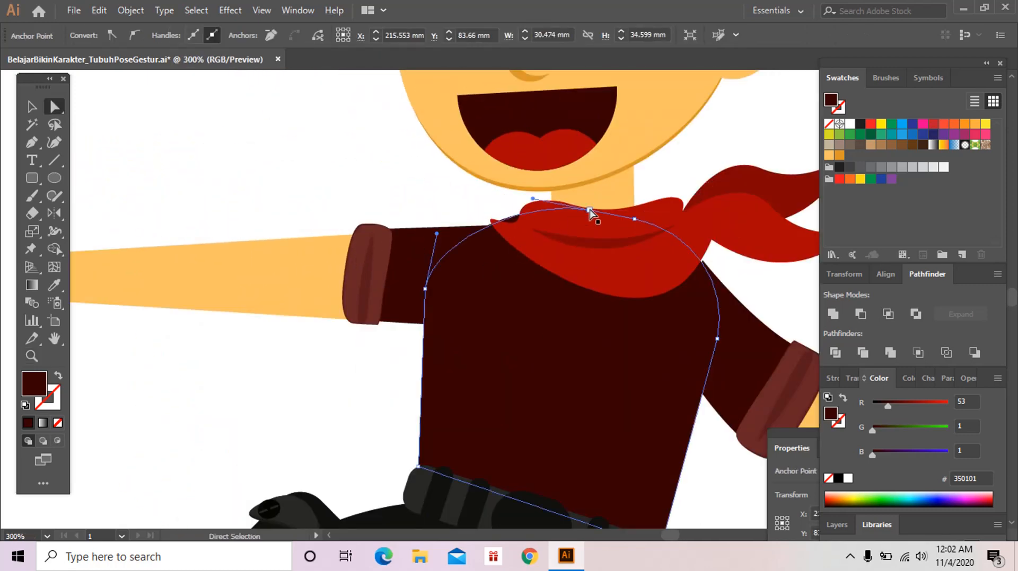
pyautogui.moveTo(589, 210); pyautogui.dragTo(600, 219)
pyautogui.hotkey('ctrl', 'shift', 'a')
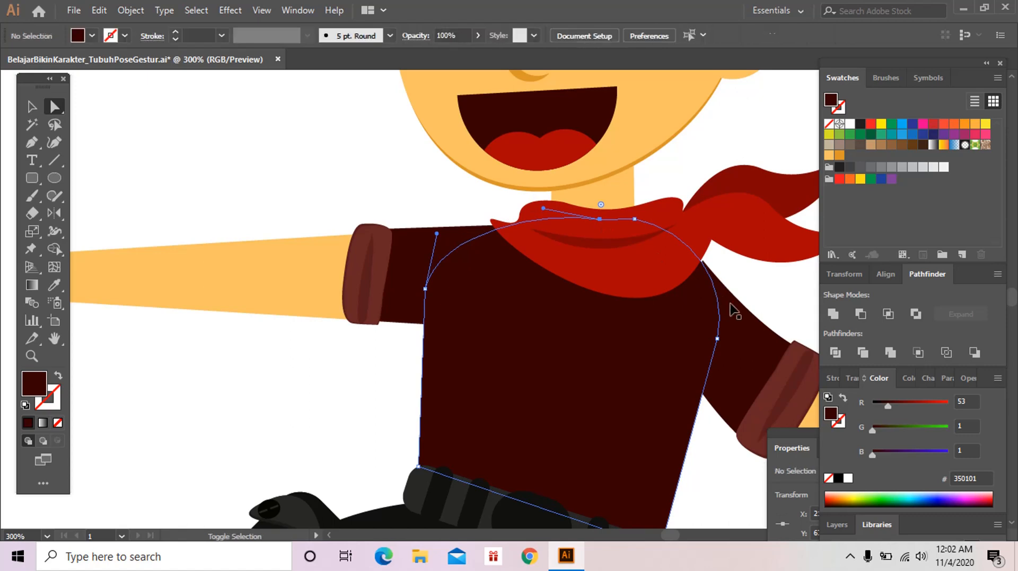
# Step: Pull the shirt body's anchor point under the raised arm outward to widen the chest
pyautogui.moveTo(700, 289); pyautogui.dragTo(657, 262)
pyautogui.click(663, 279)
pyautogui.click(635, 285)
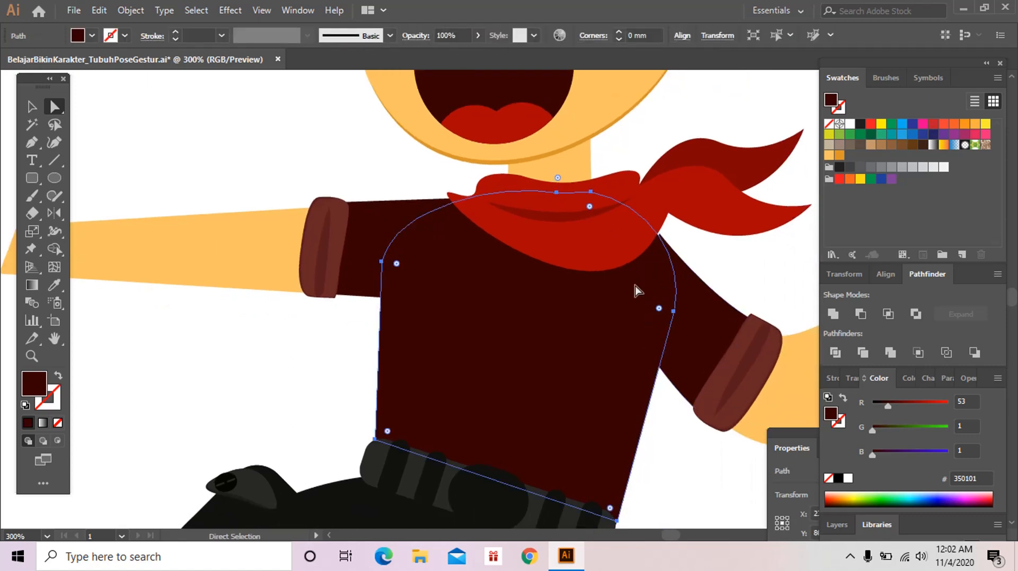
pyautogui.moveTo(673, 312); pyautogui.dragTo(696, 295)
pyautogui.press('z')
pyautogui.hotkey('ctrl', 'shift', 'a')
# Step: Adjust the curve handle on the raised arm's sleeve to straighten its upper edge from shoulder to cuff
pyautogui.keyDown('alt'); pyautogui.click(626, 345); pyautogui.keyUp('alt')
pyautogui.keyDown('alt'); pyautogui.click(455, 311); pyautogui.keyUp('alt')
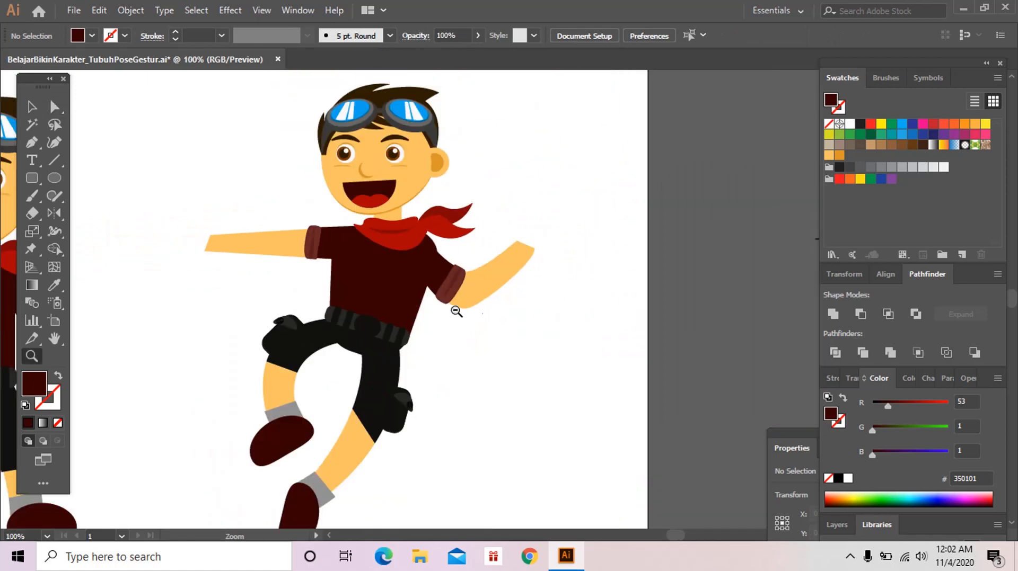
pyautogui.press('a')
pyautogui.click(437, 265)
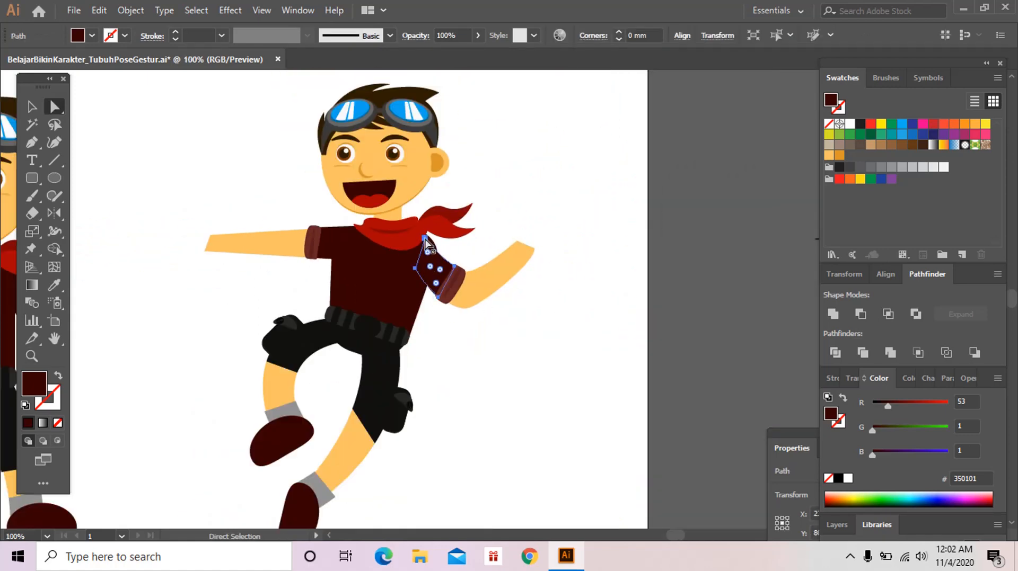
pyautogui.click(426, 239)
pyautogui.press('z')
pyautogui.moveTo(431, 240); pyautogui.dragTo(433, 265)
pyautogui.press('a')
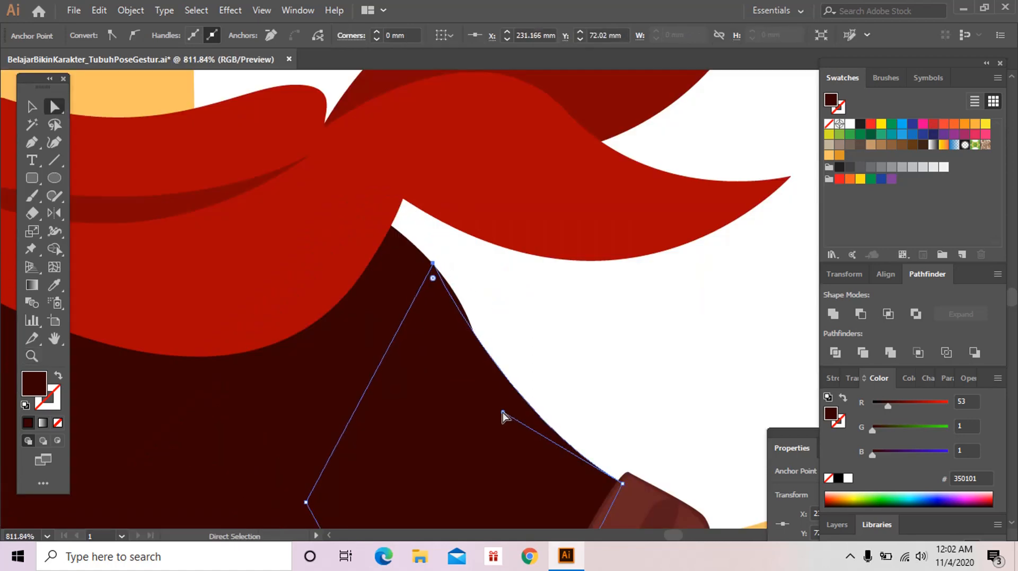
pyautogui.moveTo(503, 417); pyautogui.dragTo(520, 380)
pyautogui.press('z')
pyautogui.keyDown('alt'); pyautogui.click(557, 402); pyautogui.keyUp('alt')
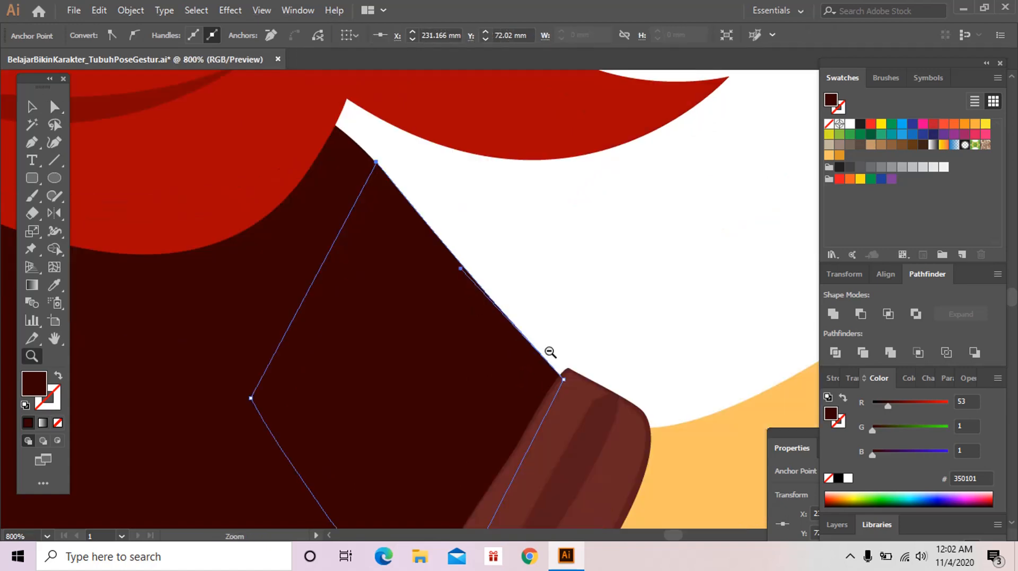
pyautogui.keyDown('alt'); pyautogui.click(525, 300); pyautogui.keyUp('alt')
pyautogui.keyDown('alt'); pyautogui.click(526, 300); pyautogui.keyUp('alt')
pyautogui.keyDown('alt'); pyautogui.click(526, 300); pyautogui.keyUp('alt')
pyautogui.keyDown('alt'); pyautogui.click(526, 300); pyautogui.keyUp('alt')
pyautogui.keyDown('alt'); pyautogui.click(526, 300); pyautogui.keyUp('alt')
pyautogui.hotkey('ctrl', 'shift', 'a')
# Step: Widen the outstretched arm's sleeve opening by lowering its bottom corner, and lengthen the cuff to match
pyautogui.keyDown('alt'); pyautogui.click(481, 322); pyautogui.keyUp('alt')
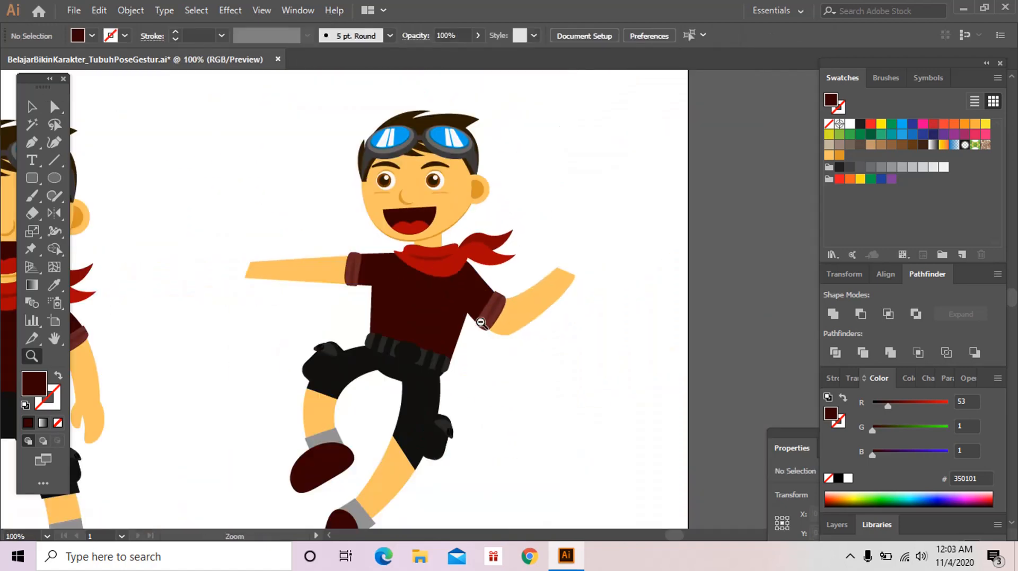
pyautogui.keyDown('alt'); pyautogui.click(500, 333); pyautogui.keyUp('alt')
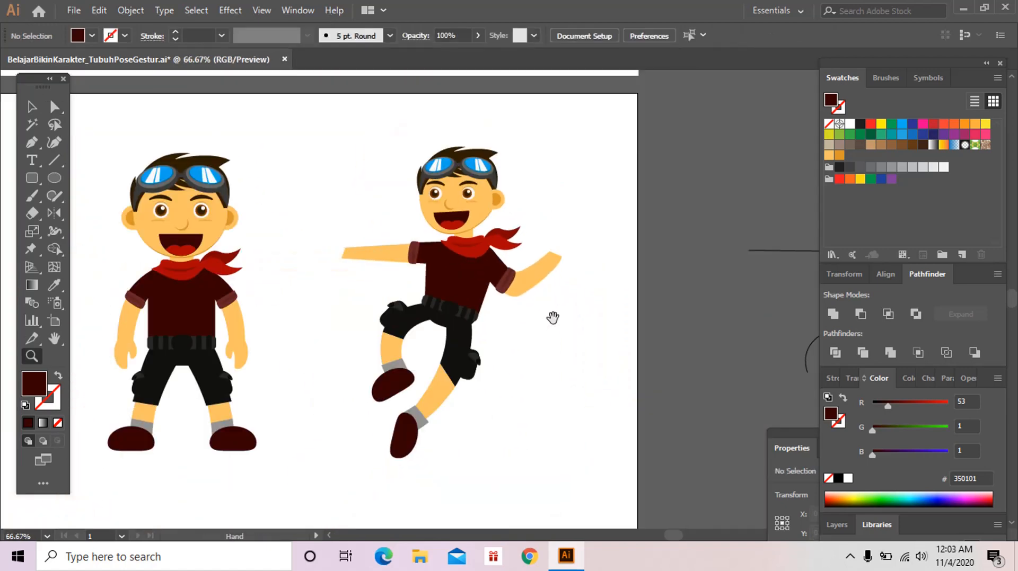
pyautogui.moveTo(552, 318); pyautogui.dragTo(611, 336)
pyautogui.press('a')
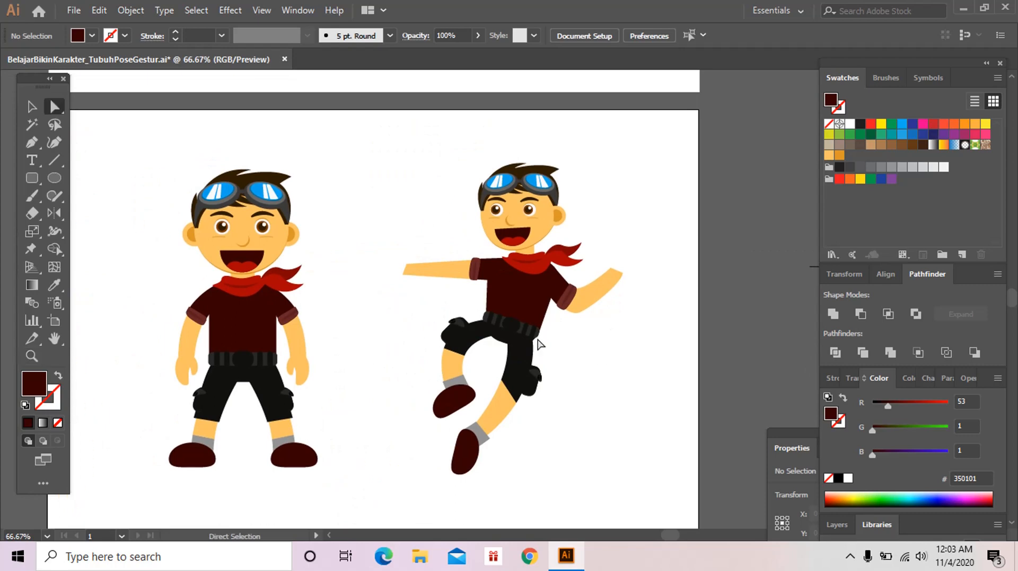
pyautogui.hotkey('ctrl', 'space')
pyautogui.moveTo(452, 229); pyautogui.dragTo(504, 338)
pyautogui.click(507, 287)
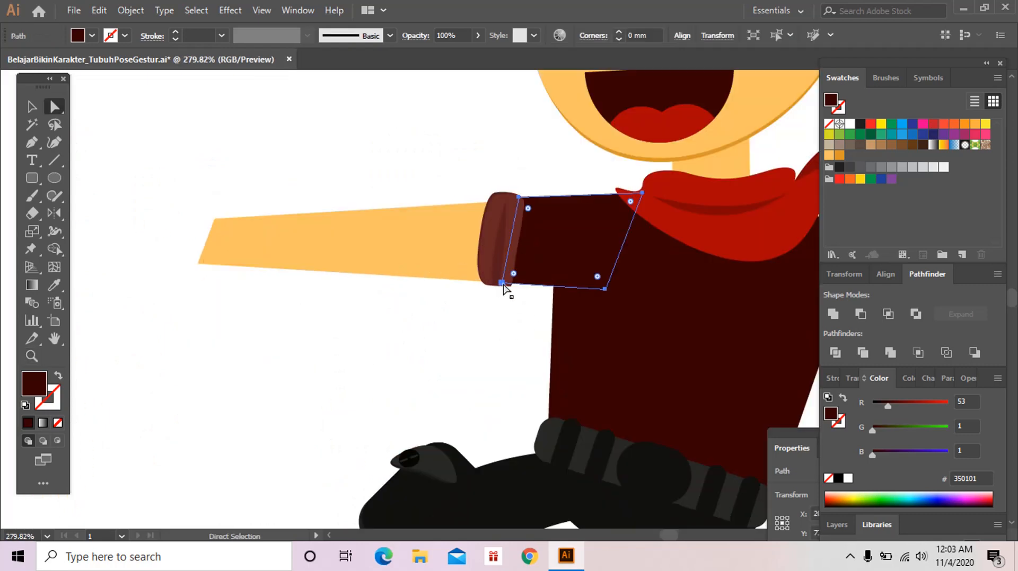
pyautogui.moveTo(502, 284); pyautogui.dragTo(502, 311)
pyautogui.keyDown('ctrl'); pyautogui.click(496, 313); pyautogui.keyUp('ctrl')
pyautogui.click(491, 285)
pyautogui.keyDown('ctrl'); pyautogui.click(603, 317); pyautogui.keyUp('ctrl')
# Step: Draw a narrow vertical ellipse between the two characters and fill it with the skin colour sampled from the outstretched arm
pyautogui.moveTo(603, 316); pyautogui.dragTo(284, 283)
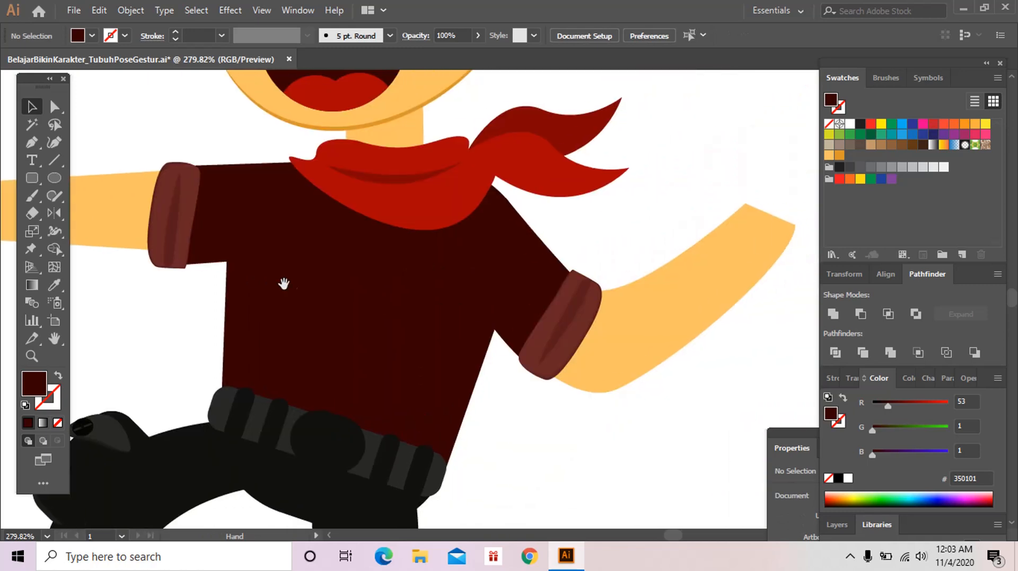
pyautogui.press('z')
pyautogui.keyDown('alt'); pyautogui.click(458, 280); pyautogui.keyUp('alt')
pyautogui.keyDown('alt'); pyautogui.click(456, 270); pyautogui.keyUp('alt')
pyautogui.keyDown('alt'); pyautogui.click(456, 266); pyautogui.keyUp('alt')
pyautogui.moveTo(456, 267); pyautogui.dragTo(461, 308)
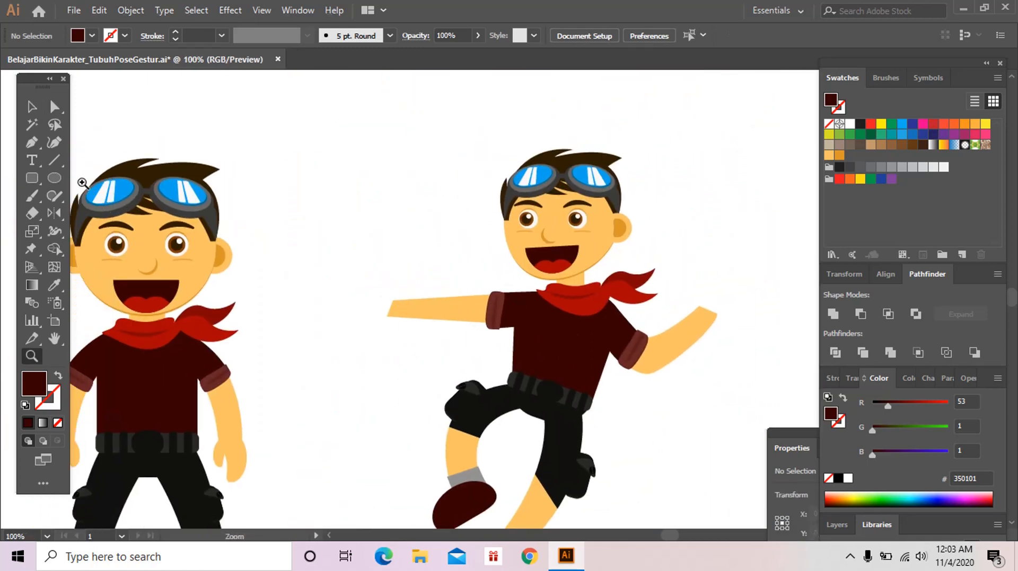
pyautogui.click(54, 180)
pyautogui.moveTo(330, 168); pyautogui.dragTo(354, 214)
pyautogui.press('v')
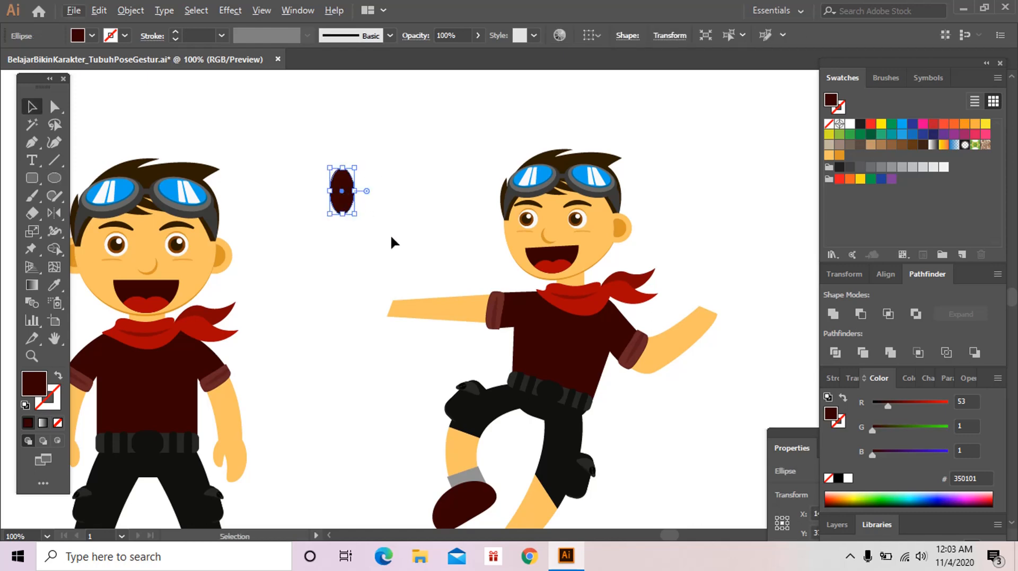
pyautogui.press('i')
pyautogui.click(460, 300)
# Step: Add a shadow copy behind the skin-coloured ellipse and fill it with the darker orange #DB9628 sampled from the leaping character's nose
pyautogui.press('z')
pyautogui.click(403, 238)
pyautogui.click(462, 238)
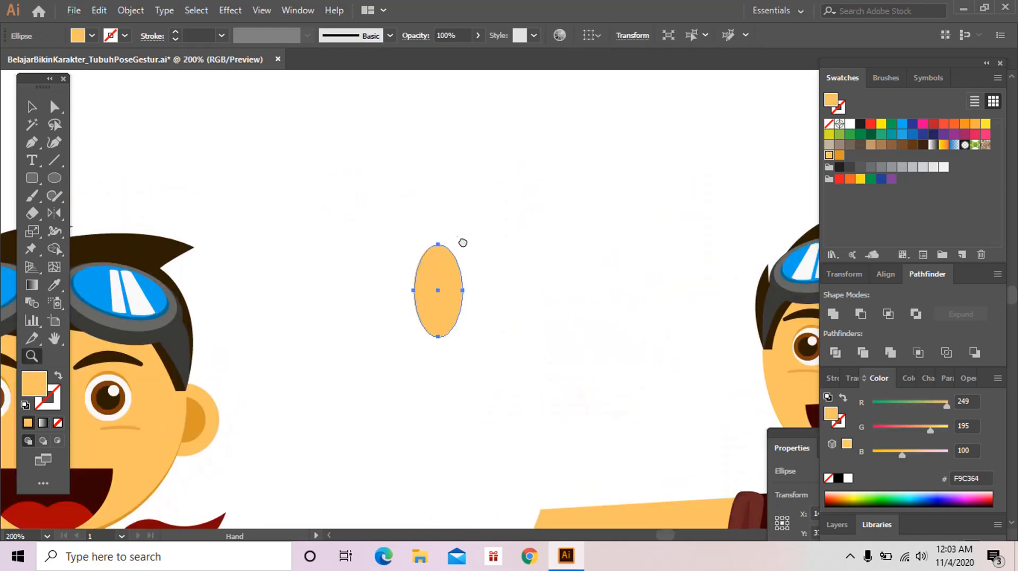
pyautogui.press('v')
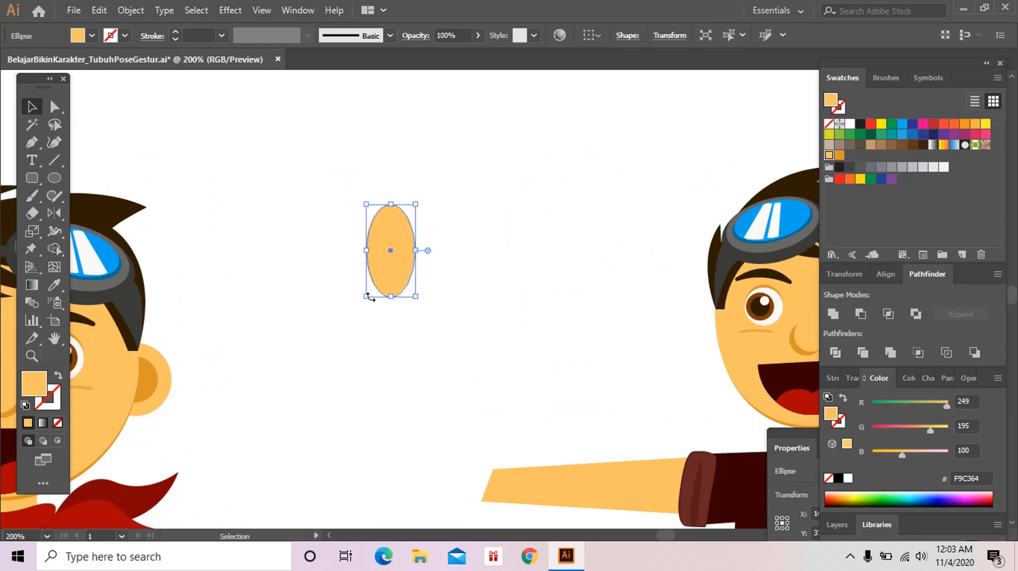
pyautogui.press('a')
pyautogui.click(390, 296)
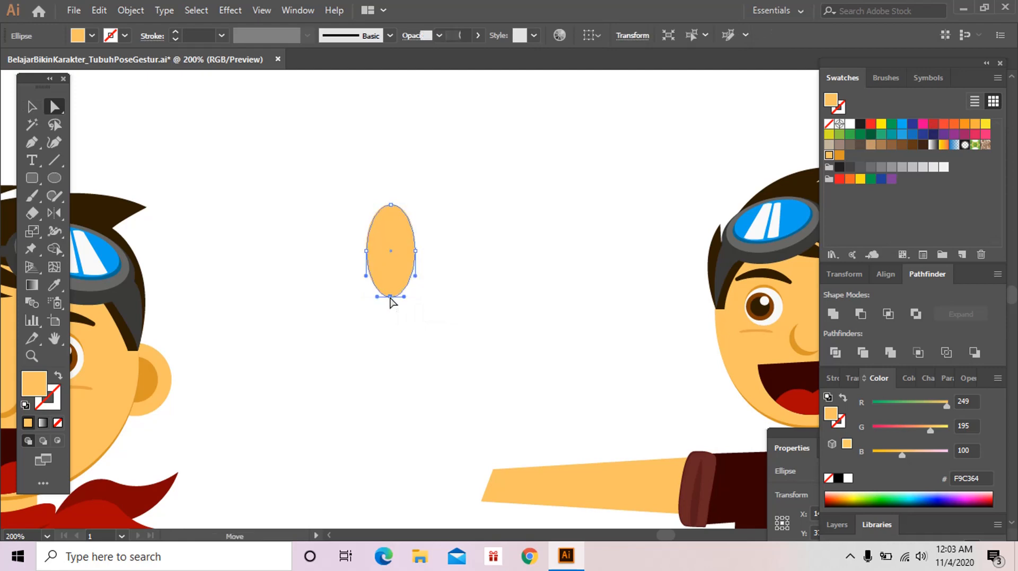
pyautogui.press('i')
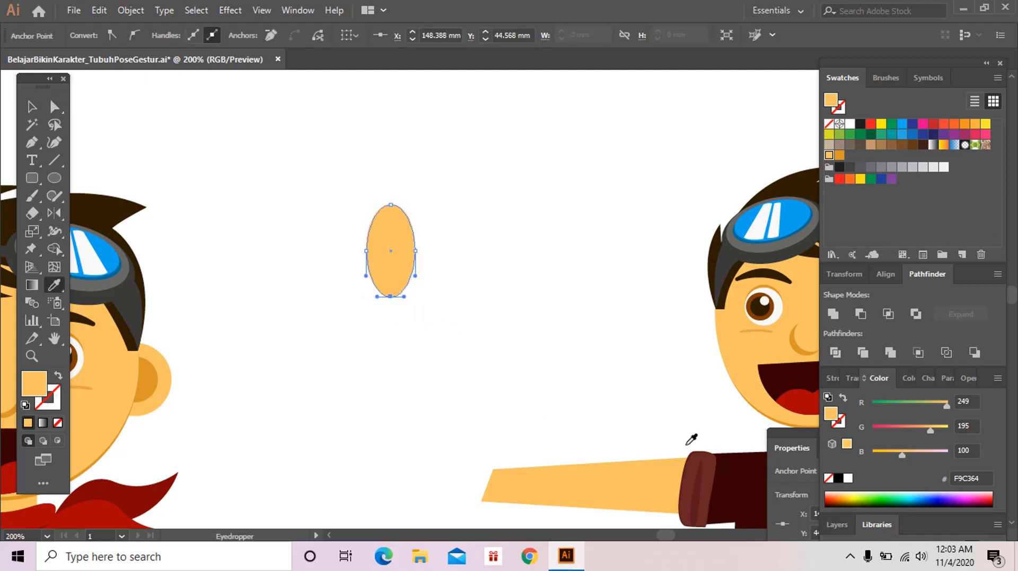
pyautogui.click(801, 346)
# Step: Group the skin-coloured ellipse with its shadow and place a partly overlapping copy of the group beside it
pyautogui.hotkey('ctrl', 'shift', 'a')
pyautogui.press('v')
pyautogui.moveTo(444, 199); pyautogui.dragTo(358, 307)
pyautogui.hotkey('ctrl', 'shift', 'a')
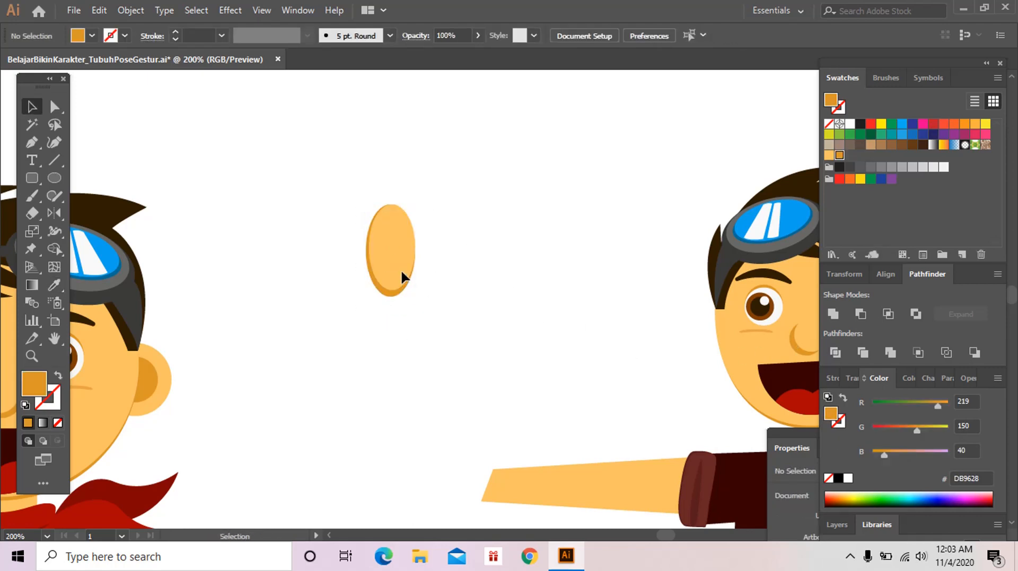
pyautogui.moveTo(403, 269); pyautogui.dragTo(432, 271)
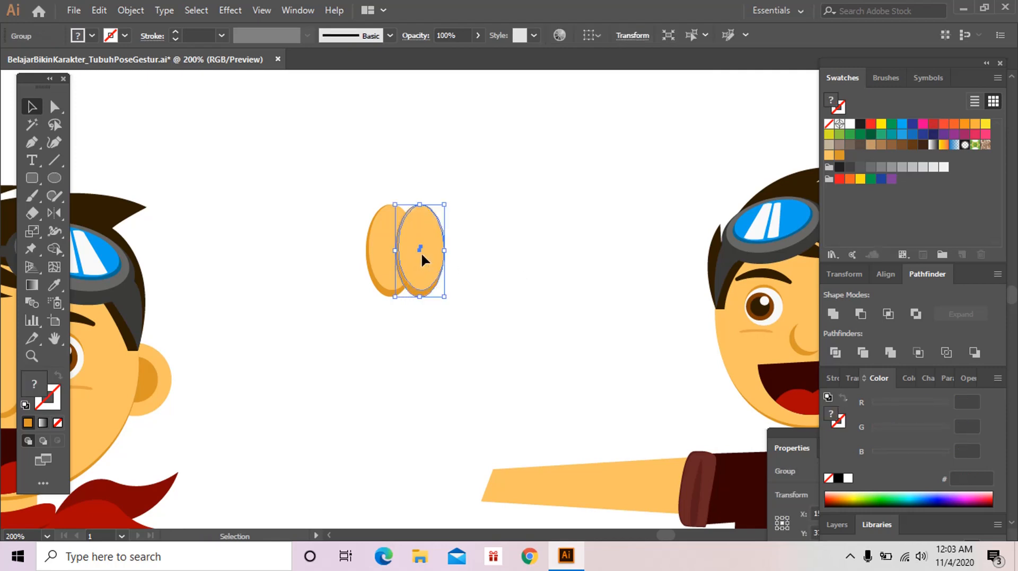
# Step: Add a third overlapping finger ellipse to the row, and a shortened copy raised beside it as another finger
pyautogui.moveTo(421, 253); pyautogui.dragTo(459, 261)
pyautogui.moveTo(529, 255); pyautogui.dragTo(512, 258)
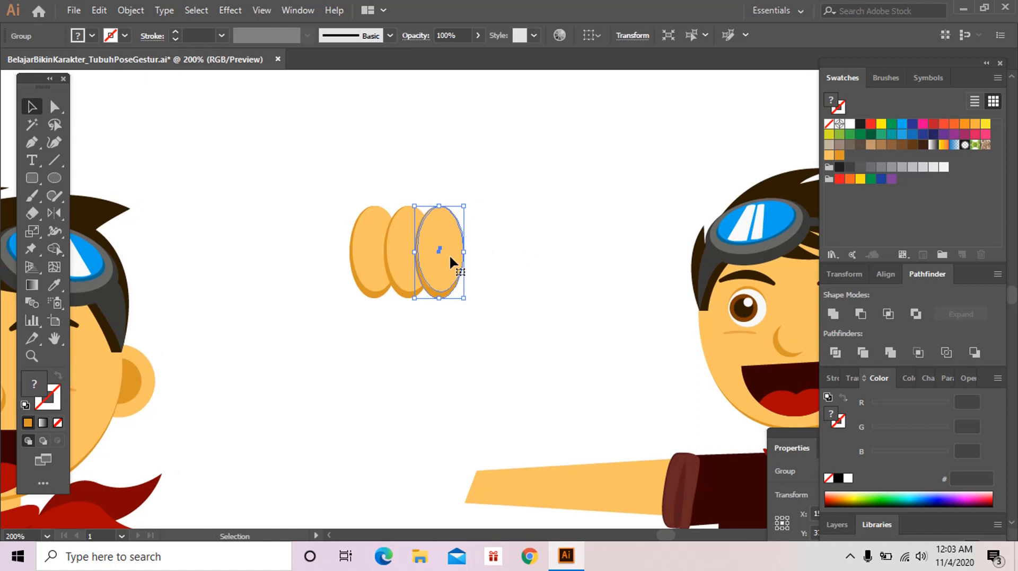
pyautogui.moveTo(449, 257); pyautogui.dragTo(489, 222)
pyautogui.moveTo(476, 257)
pyautogui.mouseDown()
pyautogui.moveTo(476, 225)
pyautogui.moveTo(478, 243)
pyautogui.mouseUp()
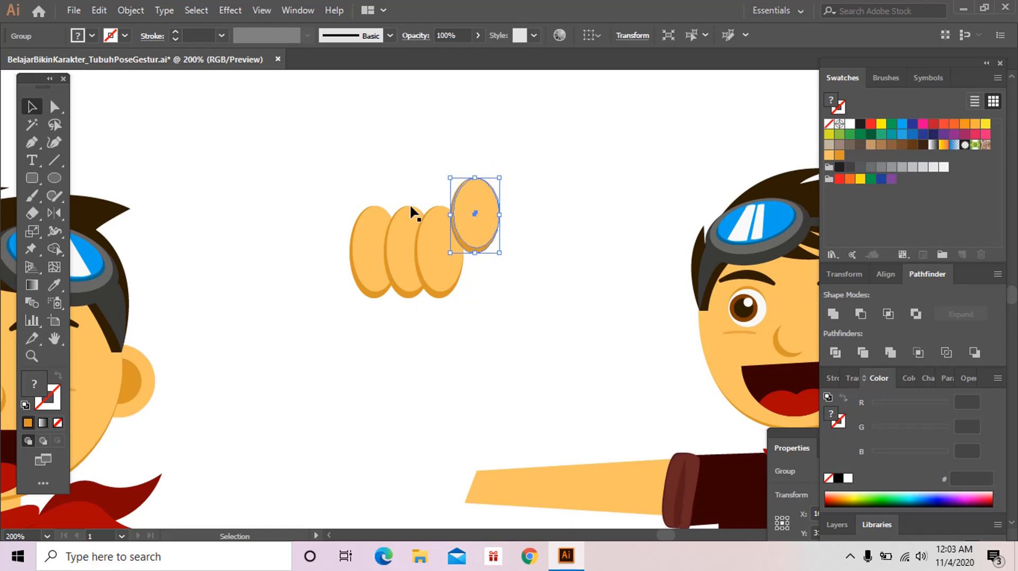
# Step: Place two tilted copies of the short ellipse beneath the fingers as thumb and palm, and send the palm ellipse backward
pyautogui.moveTo(488, 229); pyautogui.dragTo(462, 343)
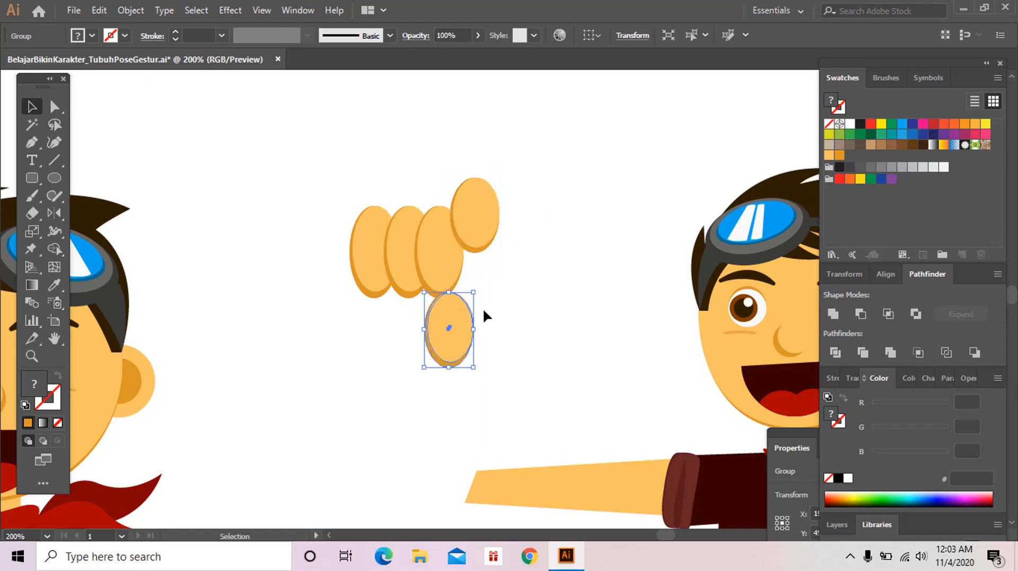
pyautogui.moveTo(482, 293); pyautogui.dragTo(410, 356)
pyautogui.click(493, 324)
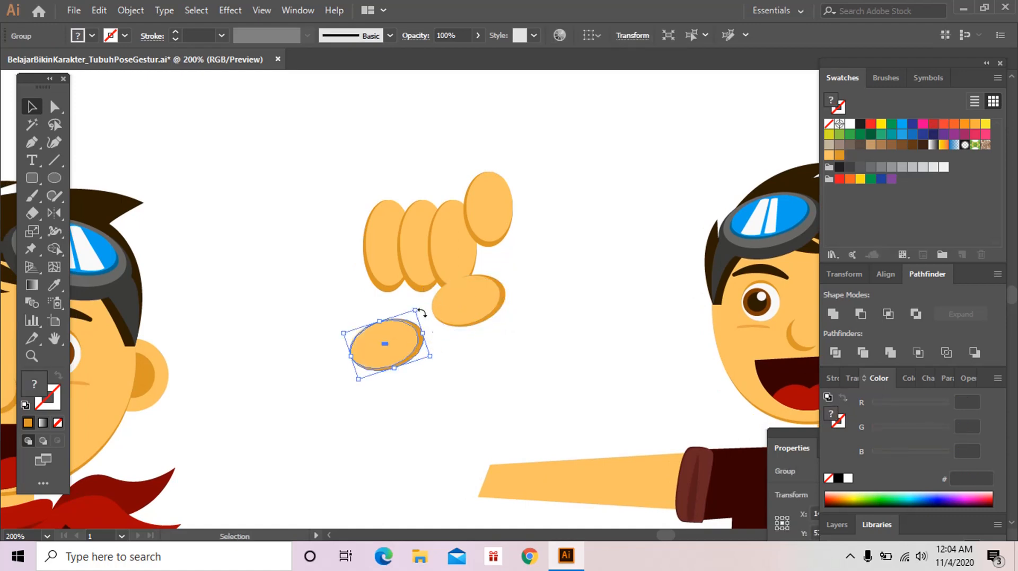
pyautogui.moveTo(421, 314)
pyautogui.mouseDown()
pyautogui.moveTo(427, 345)
pyautogui.moveTo(415, 295)
pyautogui.mouseUp()
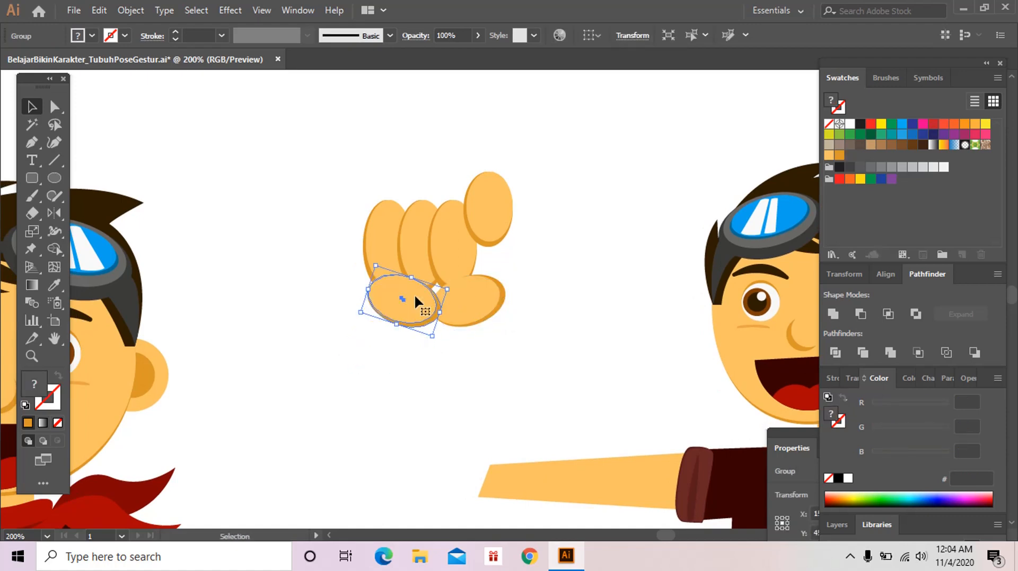
pyautogui.press('ctrl')
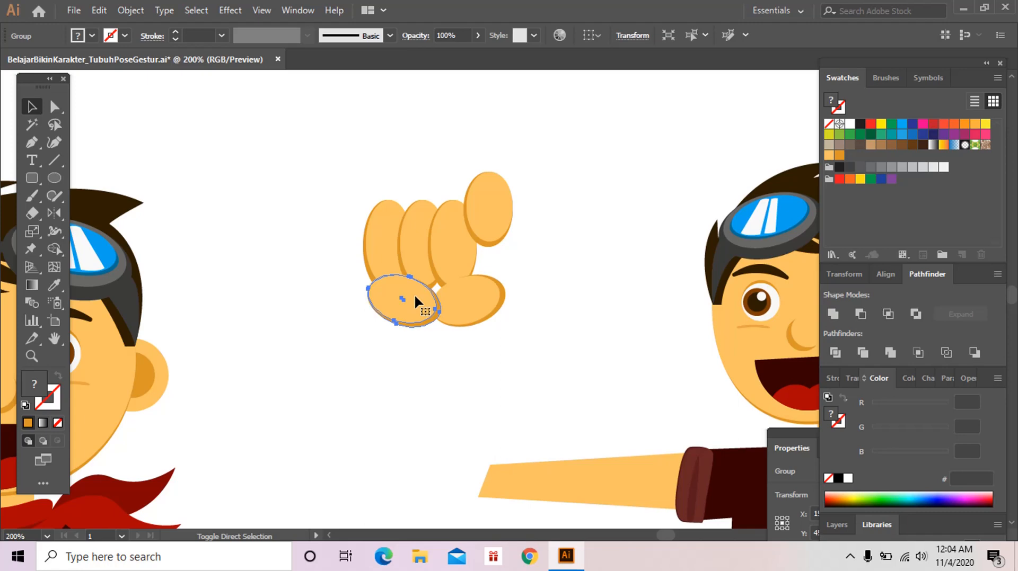
pyautogui.hotkey('ctrl', '[')
pyautogui.hotkey('ctrl', 'shift', 'a')
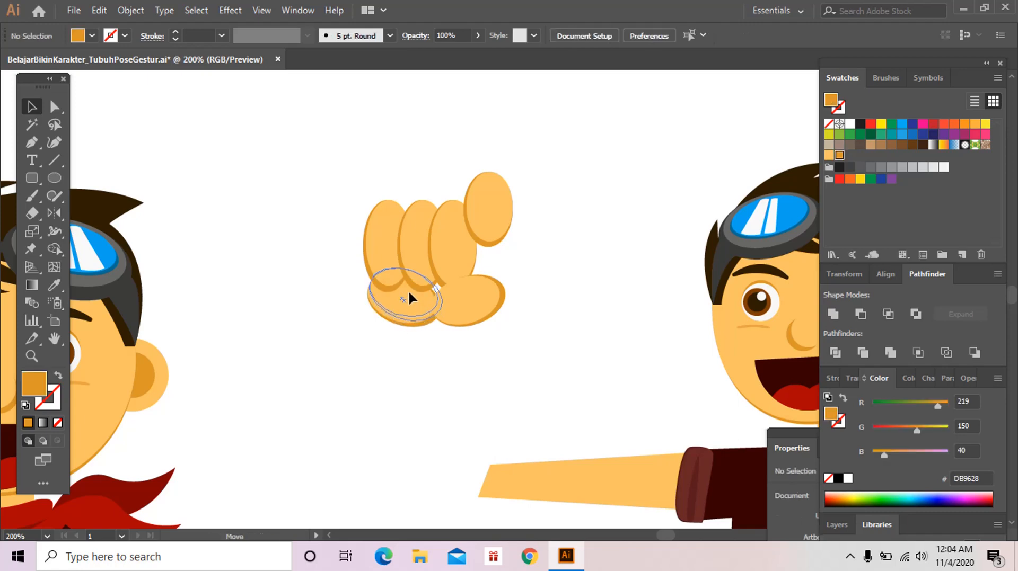
# Step: Fill the gap between the palm and the lower finger with another tilted ellipse copy, arranged behind the fingers
pyautogui.moveTo(409, 291); pyautogui.dragTo(483, 252)
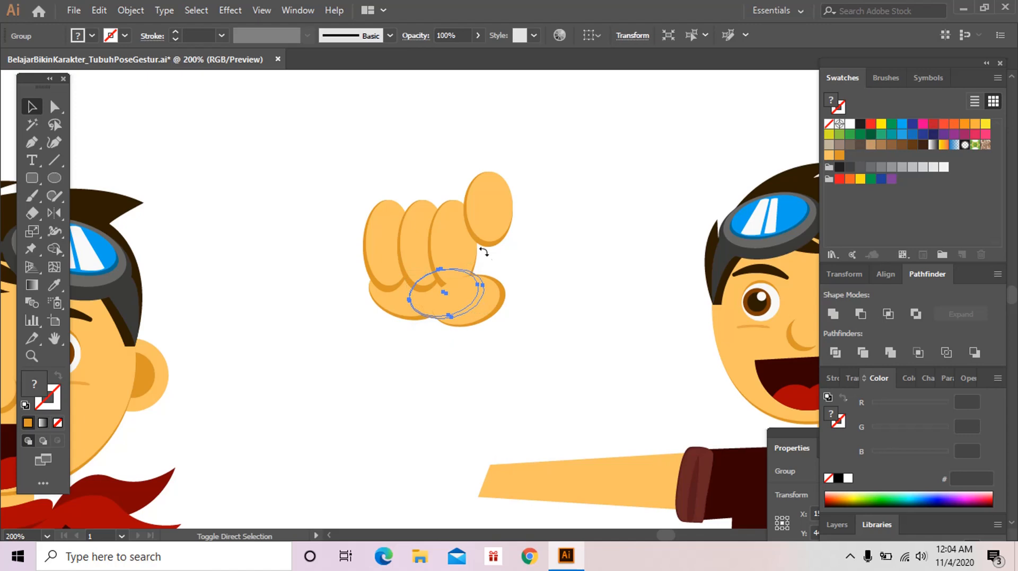
pyautogui.click(487, 258)
pyautogui.click(390, 297)
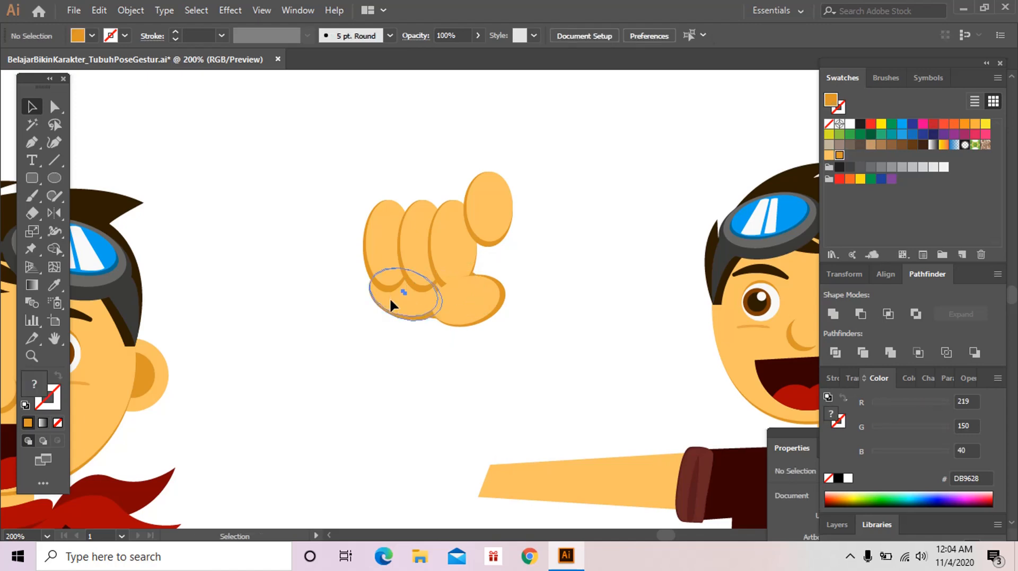
pyautogui.press('z')
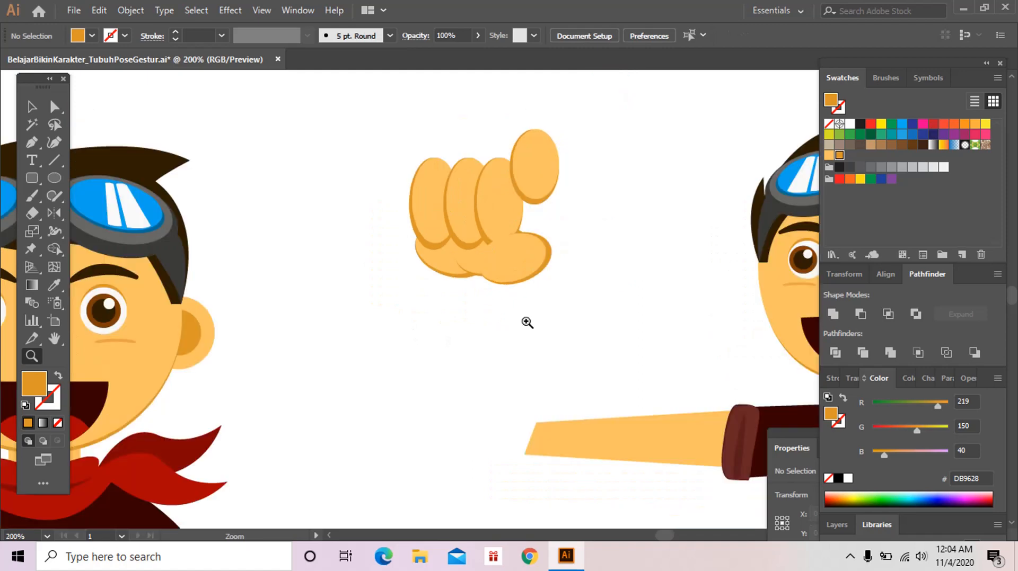
pyautogui.press('v')
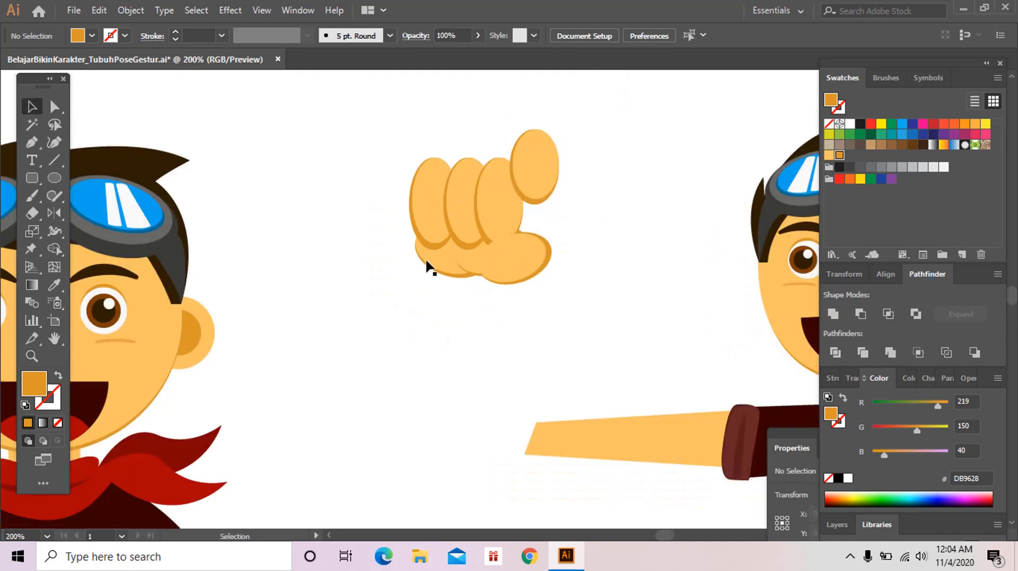
pyautogui.click(457, 244)
pyautogui.moveTo(461, 220); pyautogui.dragTo(461, 220)
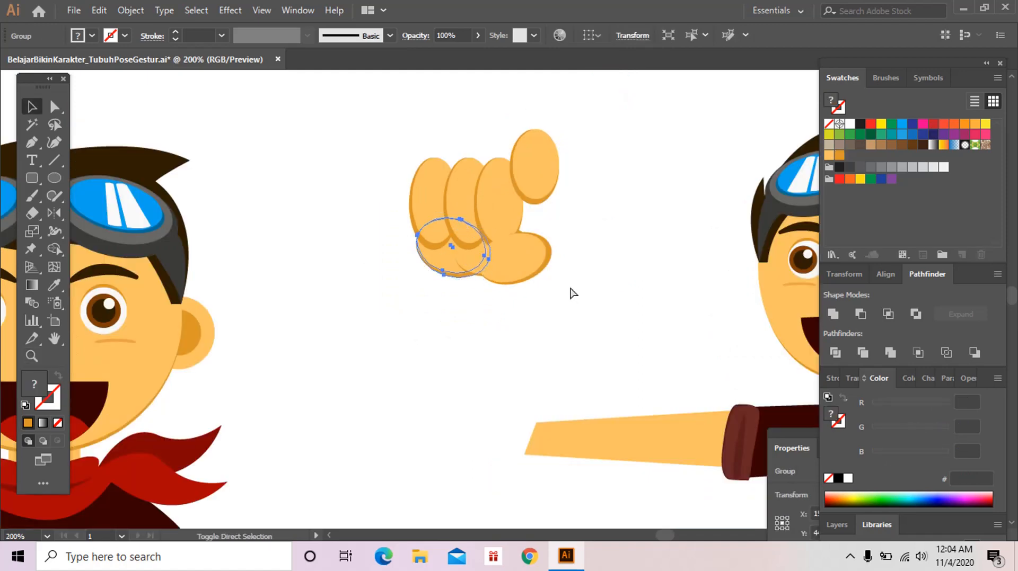
pyautogui.hotkey('ctrl', 'shift', 'a')
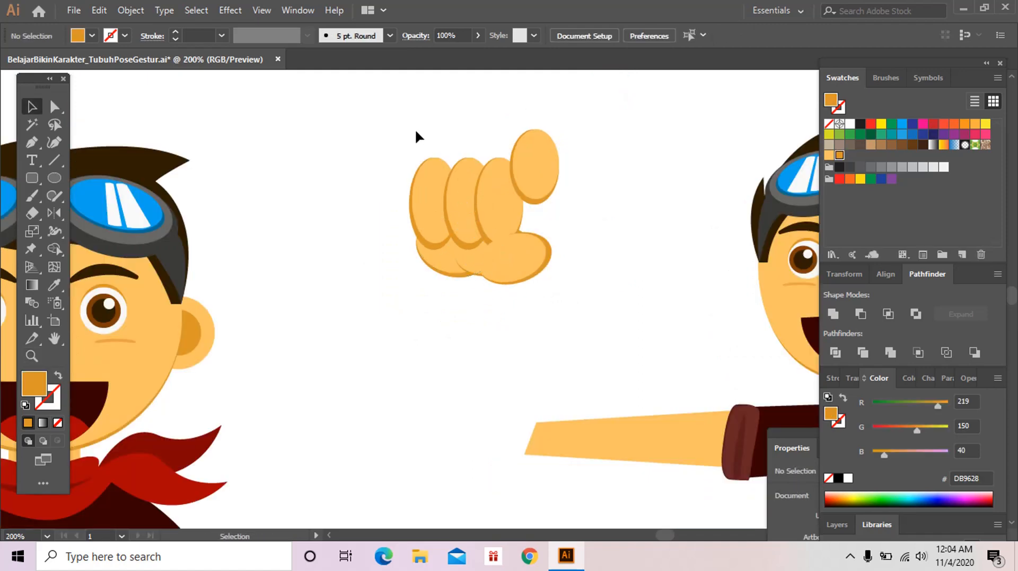
# Step: Group all the hand's ellipses, move the hand to the end of the outstretched arm, and rotate it a quarter turn counterclockwise
pyautogui.moveTo(416, 132)
pyautogui.mouseDown()
pyautogui.moveTo(477, 182)
pyautogui.moveTo(559, 286)
pyautogui.mouseUp()
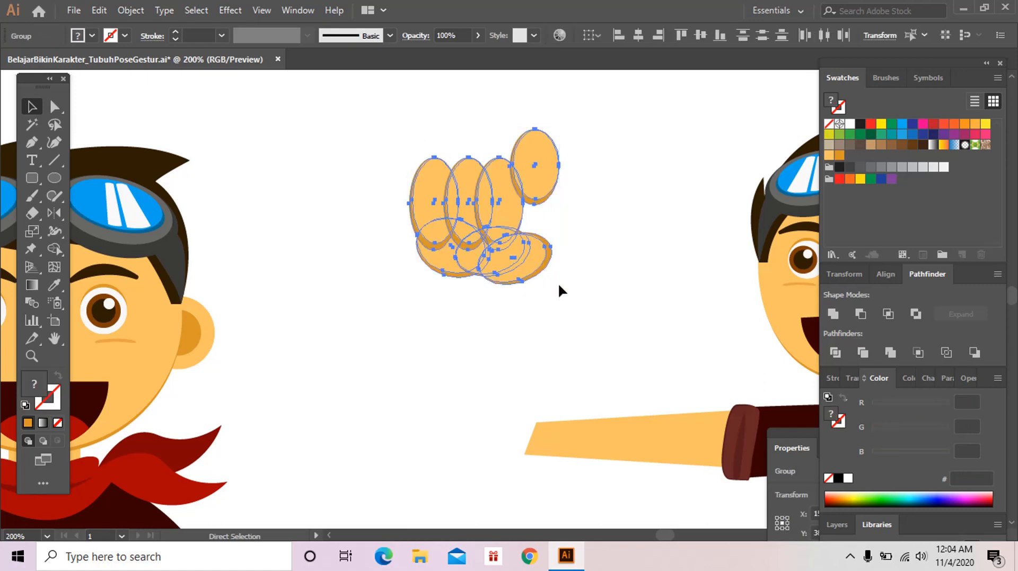
pyautogui.hotkey('ctrl', 'g')
pyautogui.keyDown('ctrl'); pyautogui.keyDown('alt'); pyautogui.click(560, 285); pyautogui.keyUp('alt'); pyautogui.keyUp('ctrl')
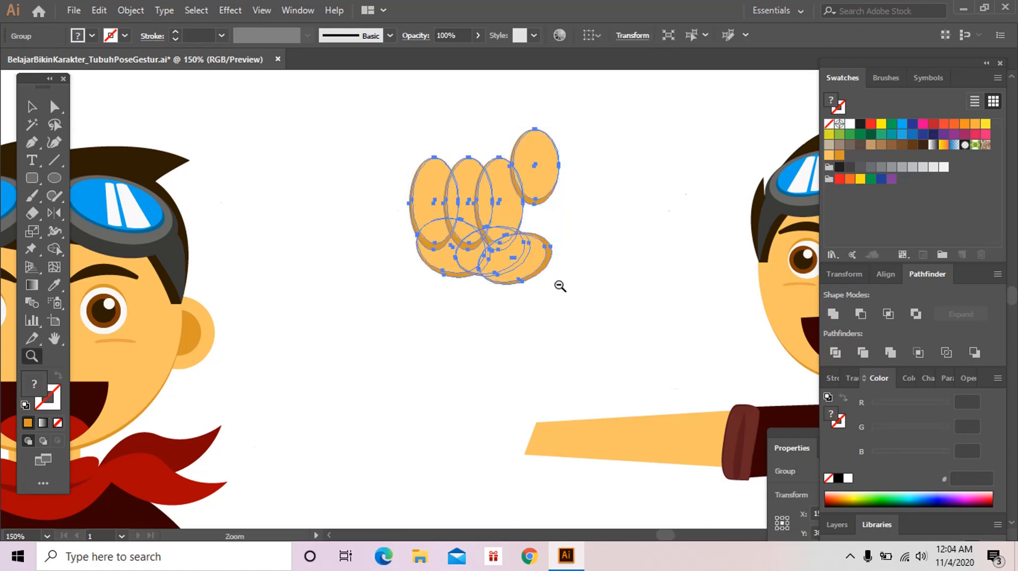
pyautogui.keyDown('ctrl'); pyautogui.keyDown('alt'); pyautogui.click(560, 285); pyautogui.keyUp('alt'); pyautogui.keyUp('ctrl')
pyautogui.moveTo(431, 285); pyautogui.dragTo(420, 383)
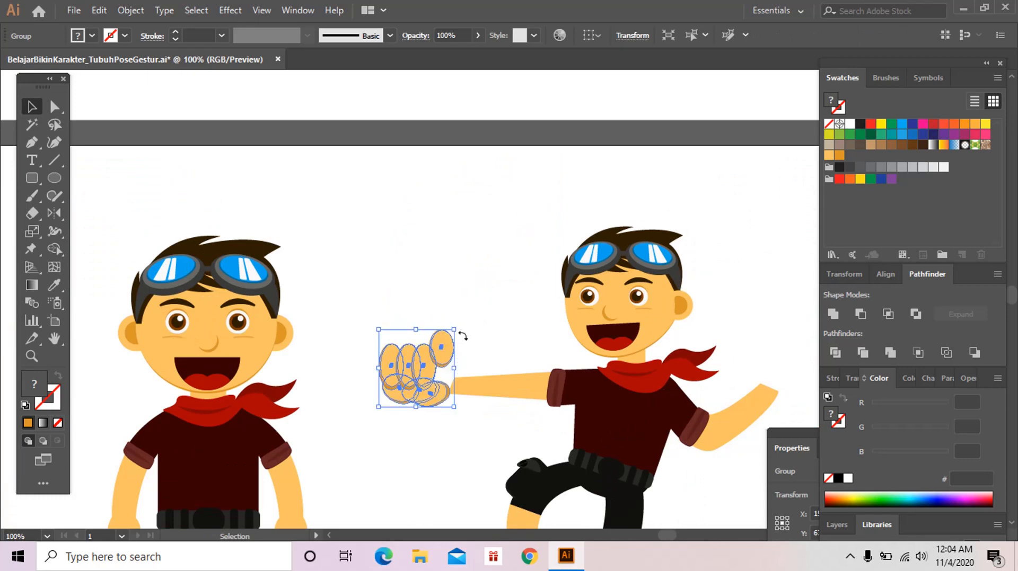
pyautogui.moveTo(463, 334); pyautogui.dragTo(464, 276)
# Step: Move the upper wrist corner point of the outstretched arm so its edge tucks in against the hand
pyautogui.scroll(-3, 418, 328)
pyautogui.press('a')
pyautogui.click(466, 289)
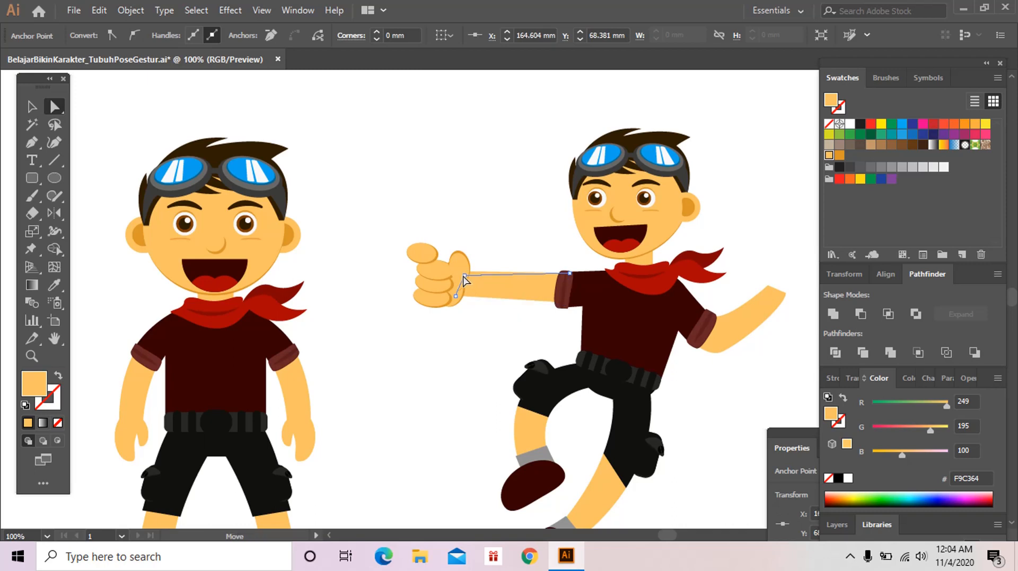
pyautogui.click(501, 316)
pyautogui.press('z')
pyautogui.moveTo(410, 220); pyautogui.dragTo(419, 334)
pyautogui.click(575, 319)
pyautogui.press('a')
pyautogui.click(473, 327)
pyautogui.hotkey('ctrl', 'shift', 'a')
# Step: Adjust the lower wrist corner point of the outstretched arm to fit against the hand
pyautogui.press('z')
pyautogui.keyDown('alt'); pyautogui.click(529, 366); pyautogui.keyUp('alt')
pyautogui.keyDown('alt'); pyautogui.click(529, 347); pyautogui.keyUp('alt')
pyautogui.keyDown('alt'); pyautogui.click(529, 347); pyautogui.keyUp('alt')
pyautogui.keyDown('alt'); pyautogui.click(532, 338); pyautogui.keyUp('alt')
pyautogui.keyDown('alt'); pyautogui.click(532, 338); pyautogui.keyUp('alt')
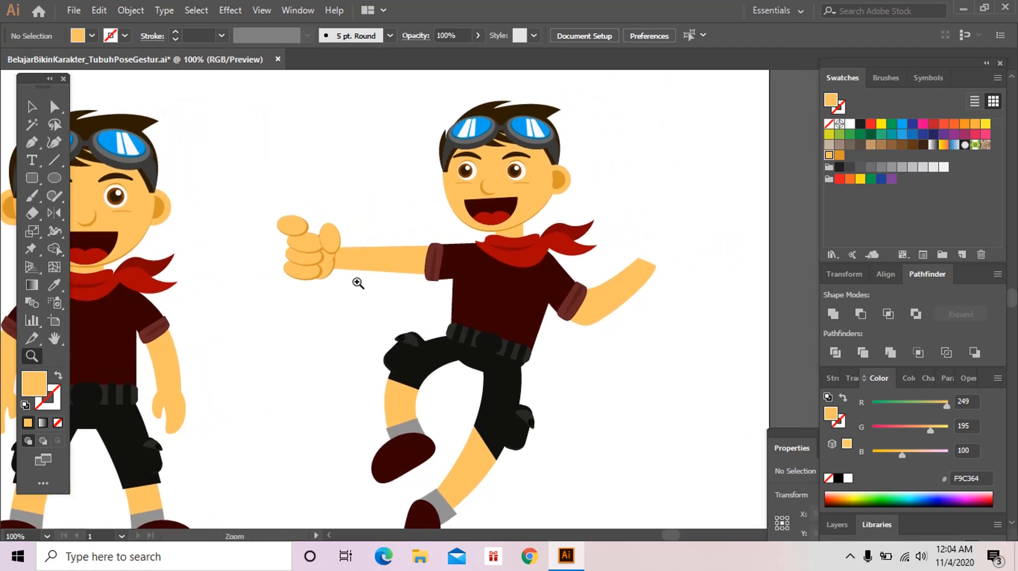
pyautogui.press('a')
pyautogui.click(361, 269)
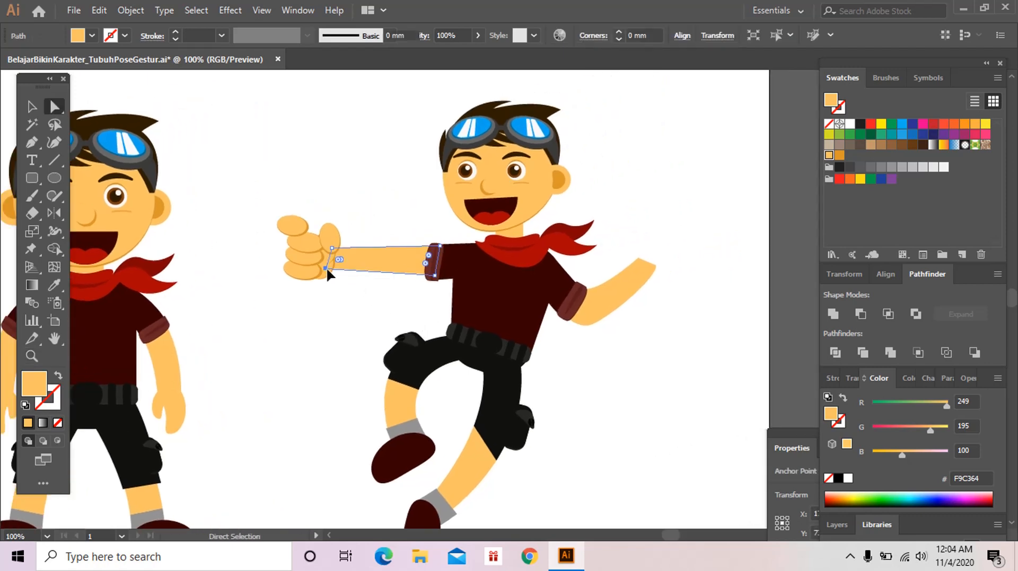
pyautogui.click(325, 268)
pyautogui.hotkey('ctrl', 'shift', 'a')
# Step: Copy the finished hand to the end of the bent arm and reflect the copy across the vertical axis
pyautogui.press('v')
pyautogui.moveTo(303, 266); pyautogui.dragTo(667, 285)
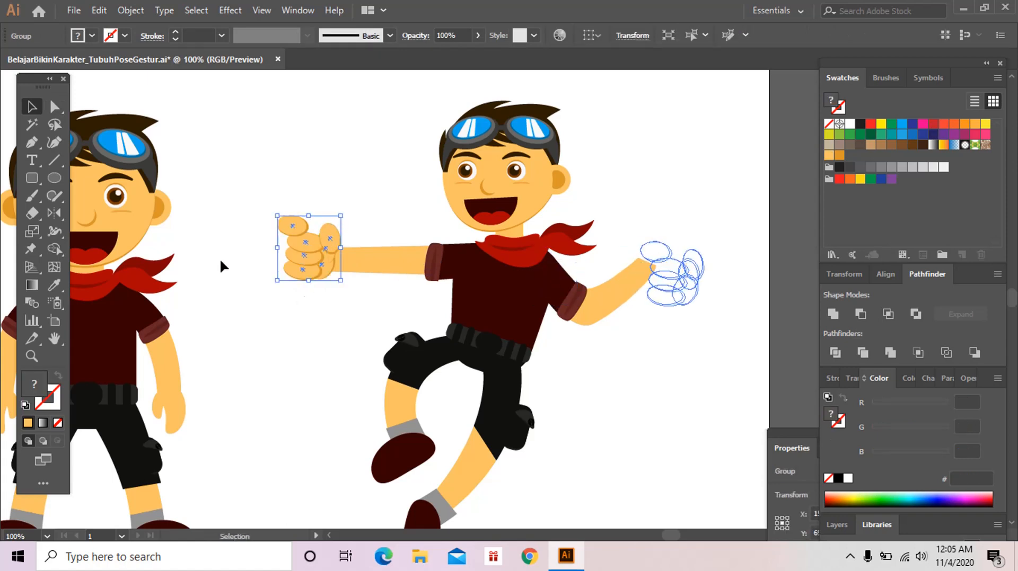
pyautogui.doubleClick(54, 213)
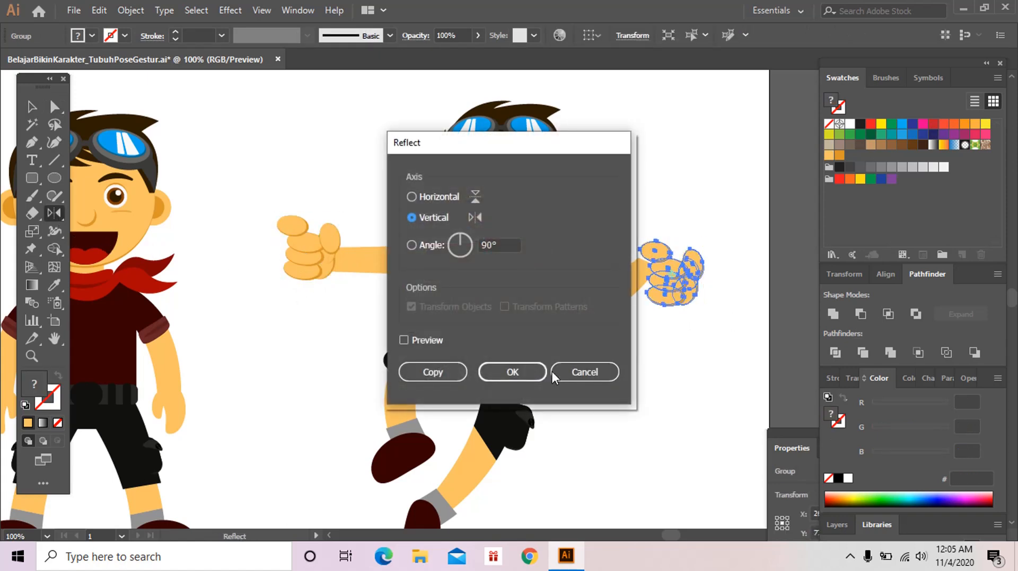
pyautogui.press('Return')
pyautogui.press('v')
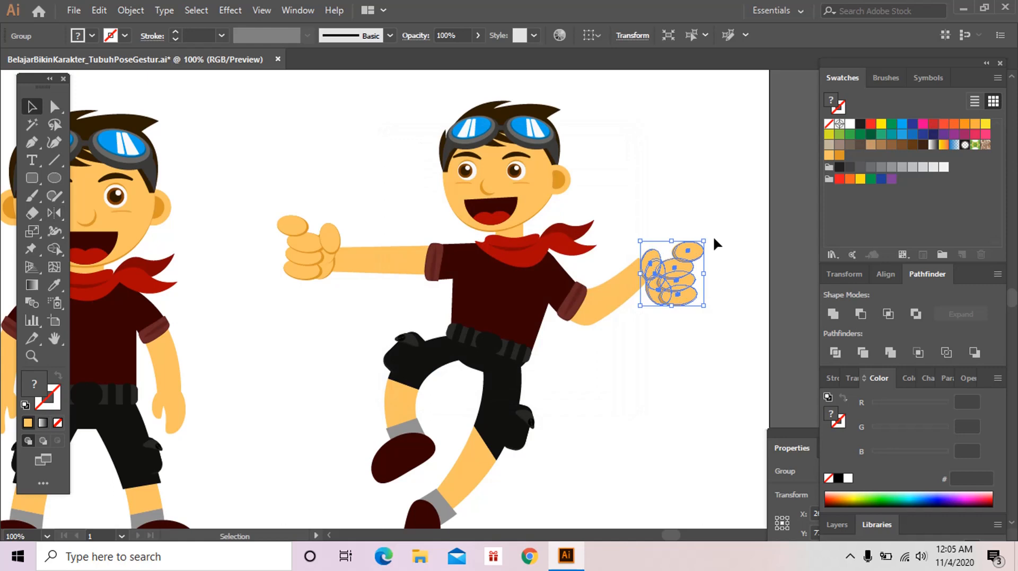
# Step: Rotate the mirrored hand counterclockwise to follow the bent arm and seat it on the wrist
pyautogui.moveTo(709, 239); pyautogui.dragTo(673, 233)
pyautogui.moveTo(665, 275); pyautogui.dragTo(654, 255)
pyautogui.click(657, 338)
pyautogui.moveTo(627, 326); pyautogui.dragTo(585, 365)
pyautogui.press('z')
pyautogui.click(585, 365)
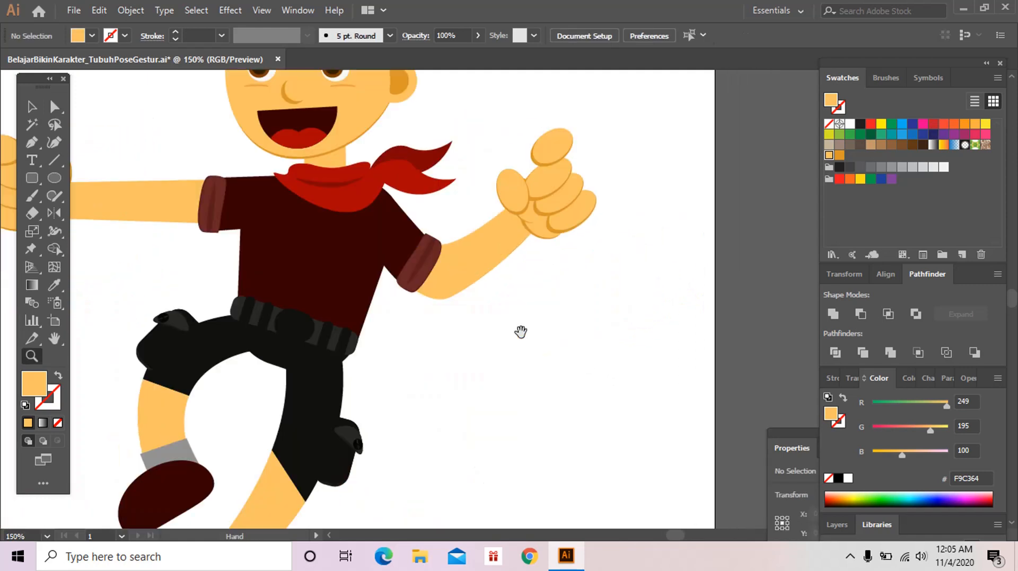
pyautogui.moveTo(520, 332); pyautogui.dragTo(608, 386)
pyautogui.scroll(3, 493, 300)
pyautogui.hscroll(-5, 493, 301)
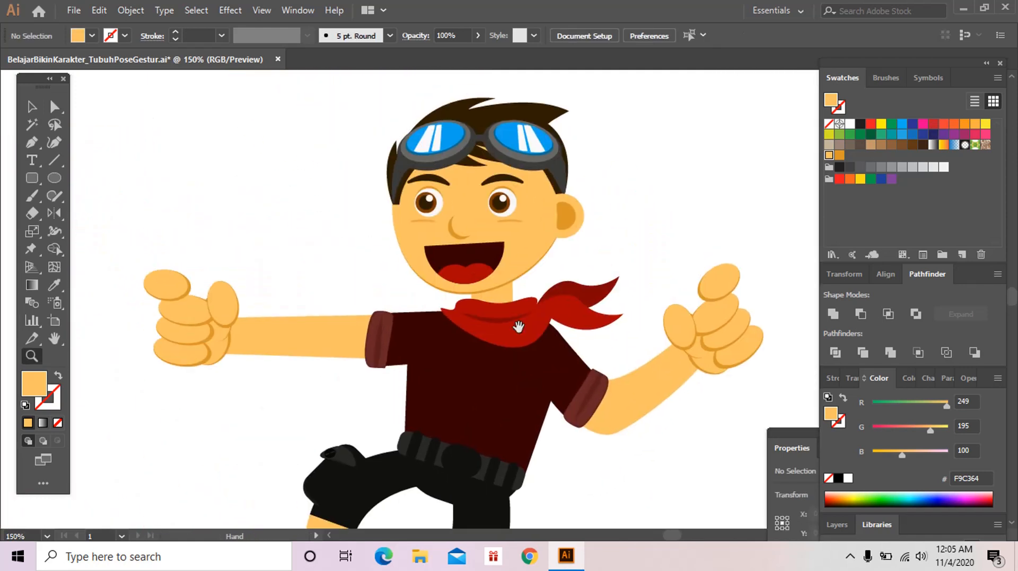
# Step: Draw a wide rounded rectangle above the outstretched hand and reduce its corner radius to 2.34 mm
pyautogui.click(33, 179)
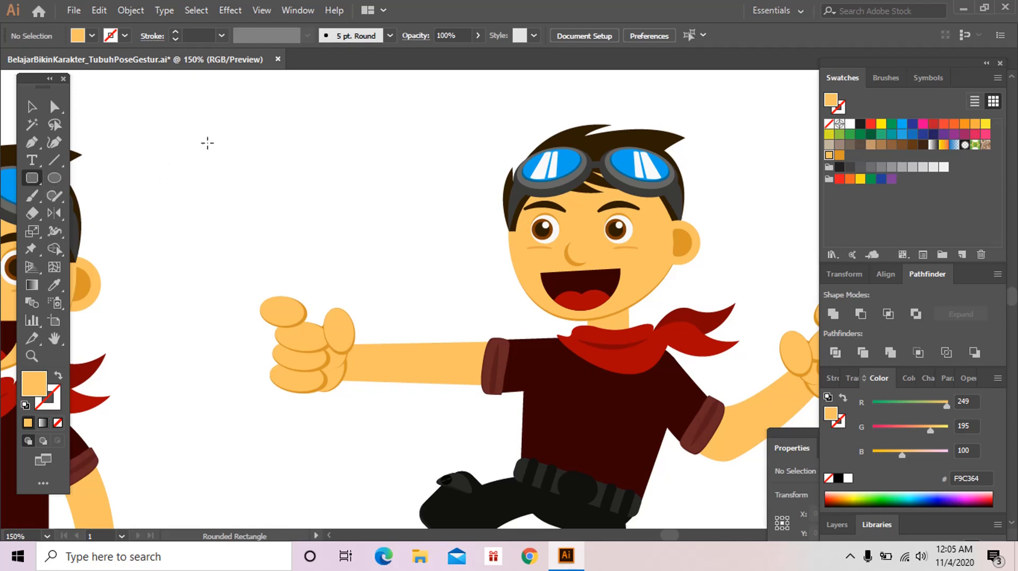
pyautogui.moveTo(207, 143)
pyautogui.mouseDown()
pyautogui.moveTo(238, 170)
pyautogui.moveTo(297, 174)
pyautogui.mouseUp()
pyautogui.press('a')
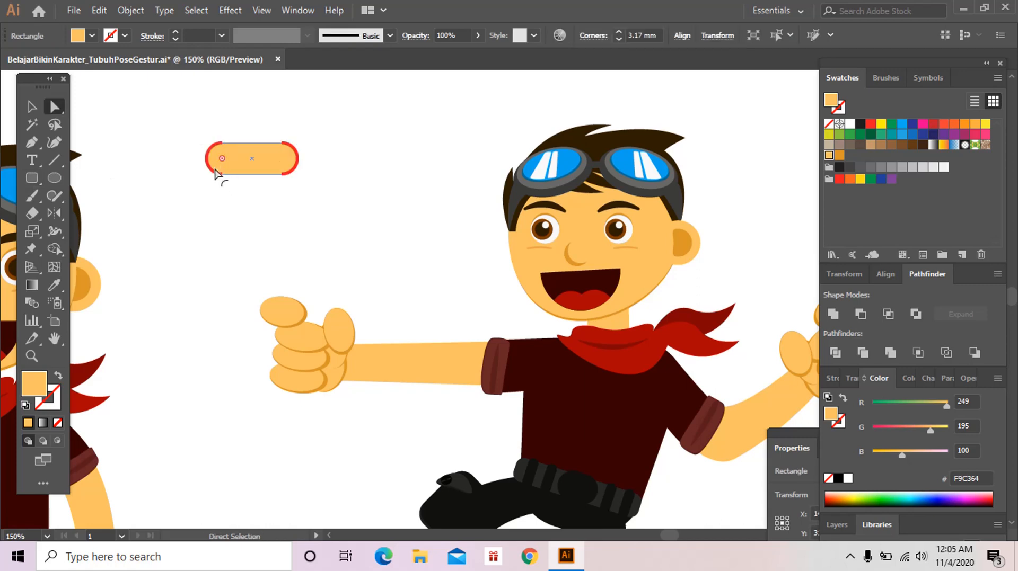
pyautogui.moveTo(215, 170); pyautogui.dragTo(208, 165)
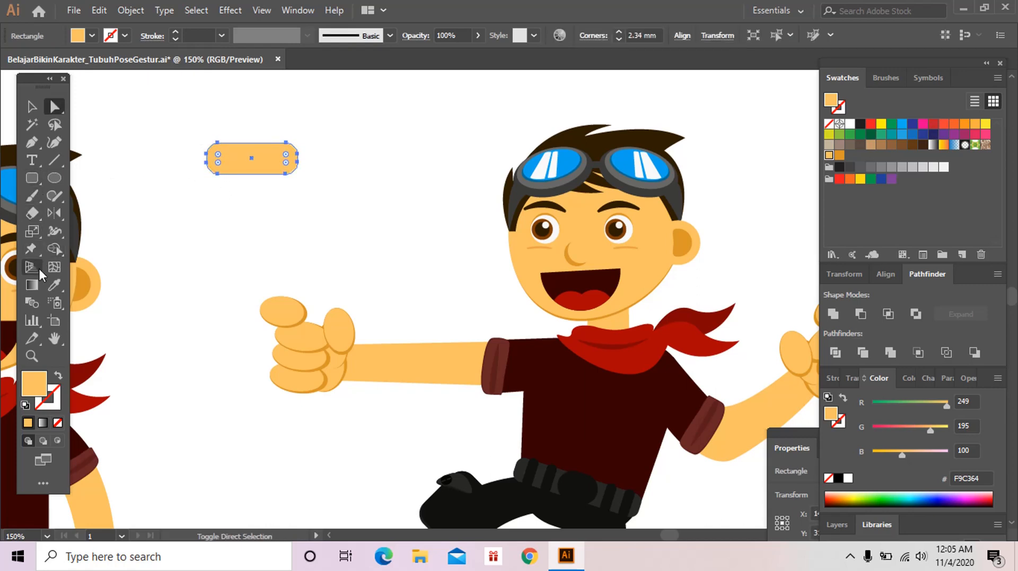
# Step: Fill the rounded rectangle with the grey #686866 sampled from the leaping character's goggle frame
pyautogui.click(52, 290)
pyautogui.click(585, 173)
pyautogui.keyDown('ctrl'); pyautogui.click(341, 197); pyautogui.keyUp('ctrl')
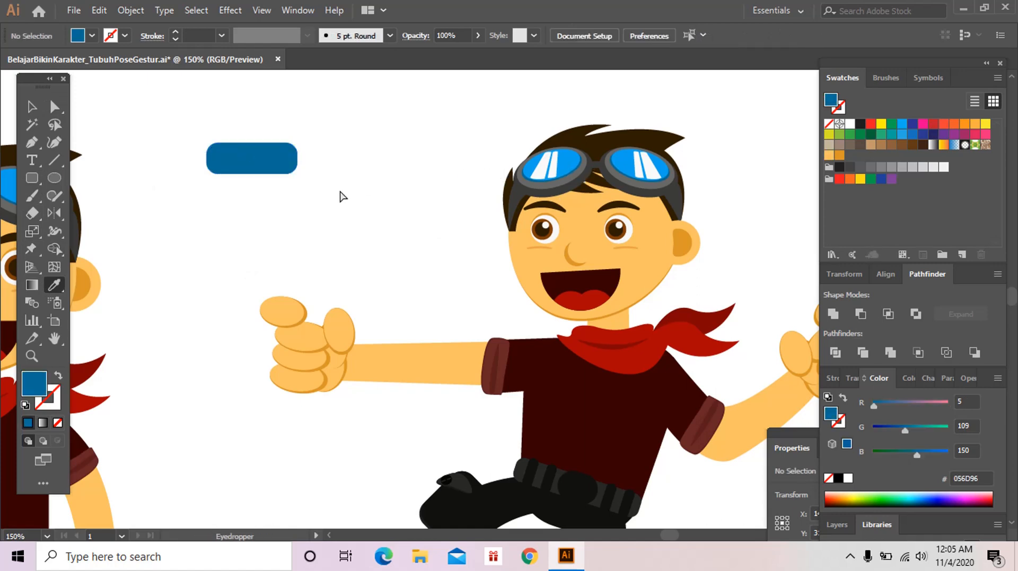
pyautogui.hotkey('ctrl', 'z')
pyautogui.click(549, 185)
pyautogui.keyDown('ctrl'); pyautogui.click(361, 191); pyautogui.keyUp('ctrl')
pyautogui.press('z')
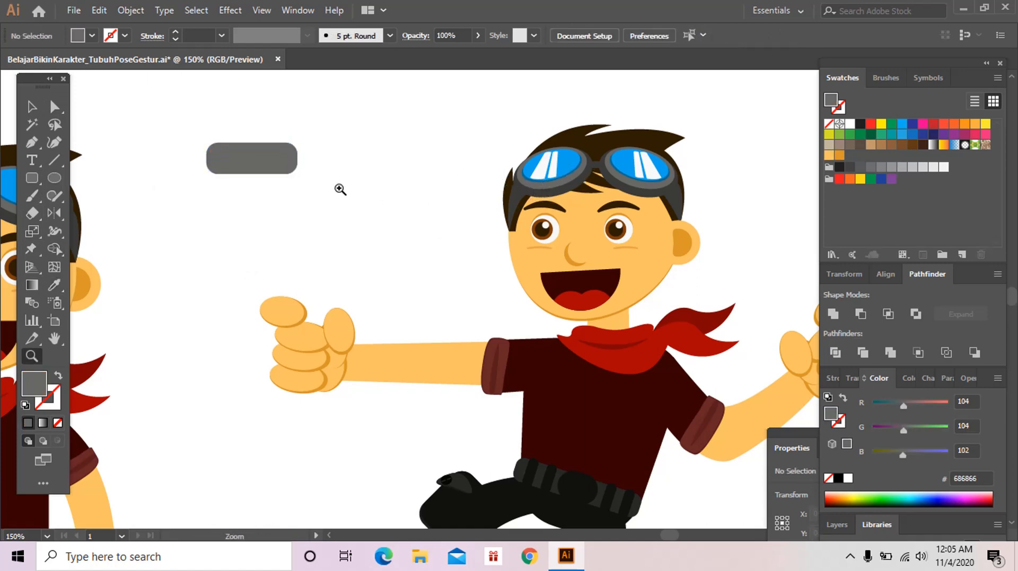
# Step: Place a slightly smaller copy on the grey rounded rectangle and shift it flush with the original's upper-left edges
pyautogui.click(340, 188)
pyautogui.click(408, 208)
pyautogui.keyDown('ctrl'); pyautogui.click(452, 379); pyautogui.keyUp('ctrl')
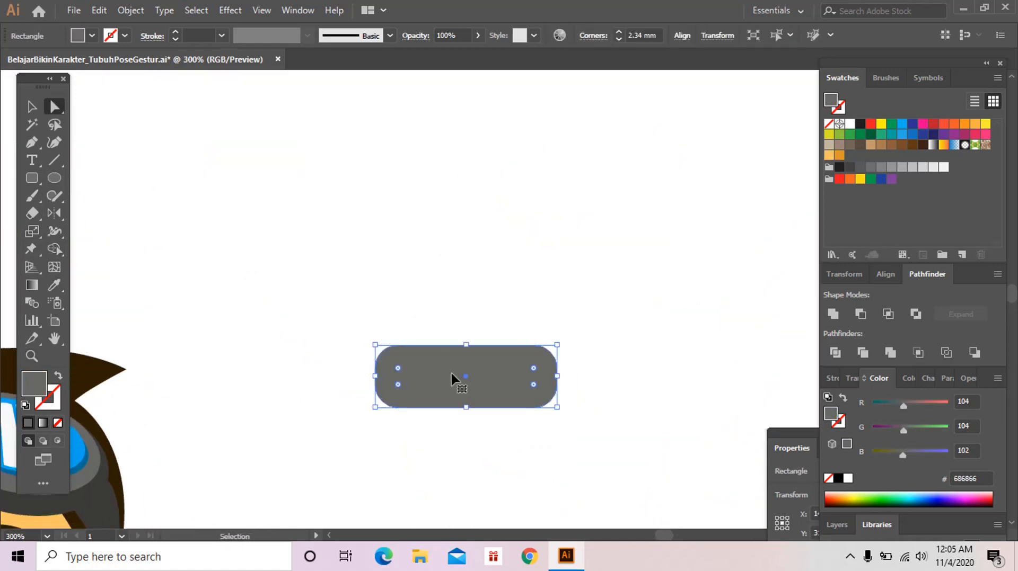
pyautogui.press('v')
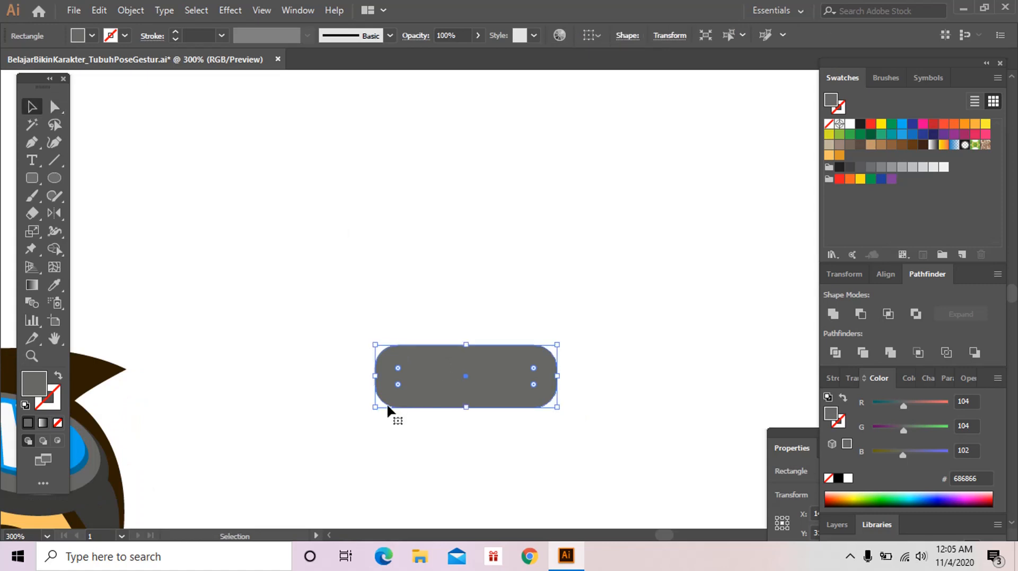
pyautogui.moveTo(376, 407); pyautogui.dragTo(385, 406)
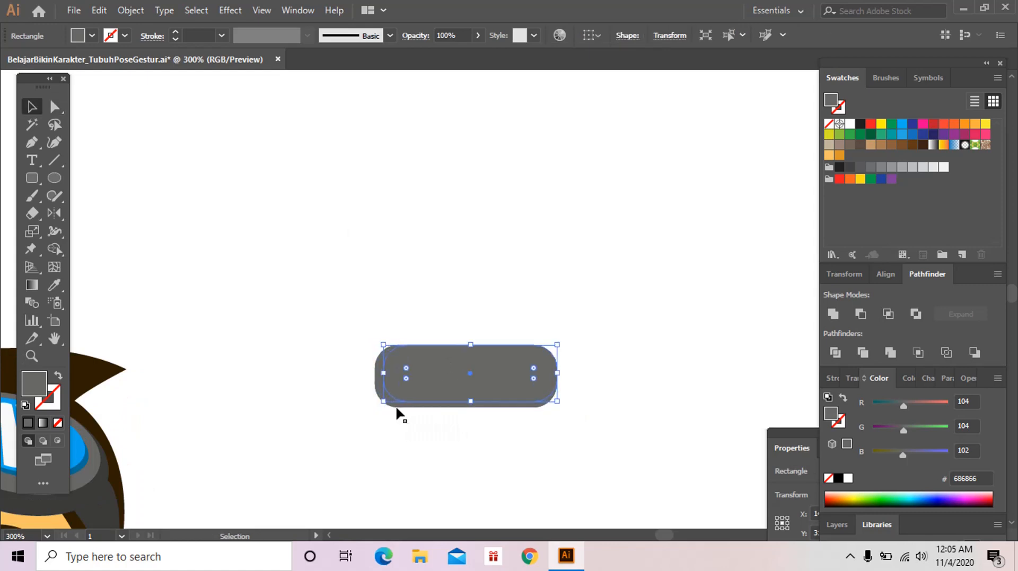
pyautogui.moveTo(505, 385); pyautogui.dragTo(497, 383)
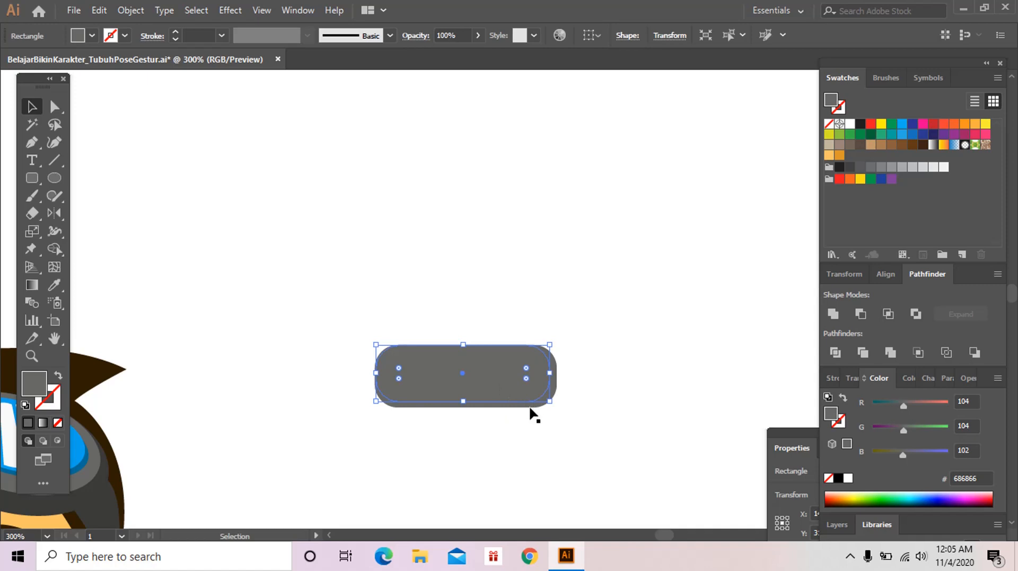
# Step: Fill the larger rounded rectangle behind with the dark grey #3A3A39 sampled from the goggles as a shadow
pyautogui.click(529, 406)
pyautogui.press('z')
pyautogui.keyDown('alt'); pyautogui.click(590, 404); pyautogui.keyUp('alt')
pyautogui.keyDown('alt'); pyautogui.click(590, 405); pyautogui.keyUp('alt')
pyautogui.moveTo(591, 405); pyautogui.dragTo(452, 332)
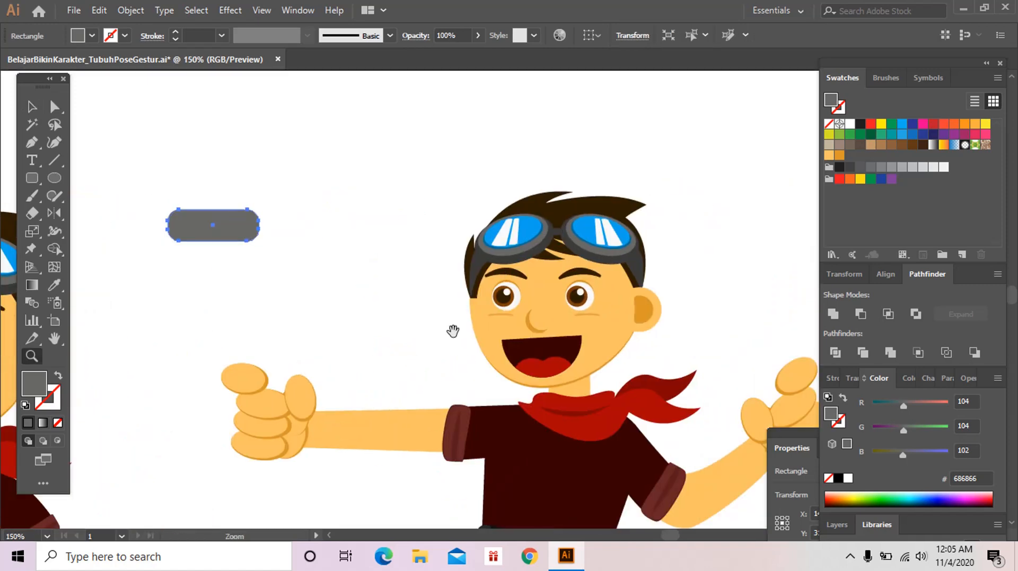
pyautogui.press('i')
pyautogui.click(625, 256)
pyautogui.keyDown('ctrl'); pyautogui.click(317, 263); pyautogui.keyUp('ctrl')
pyautogui.press('v')
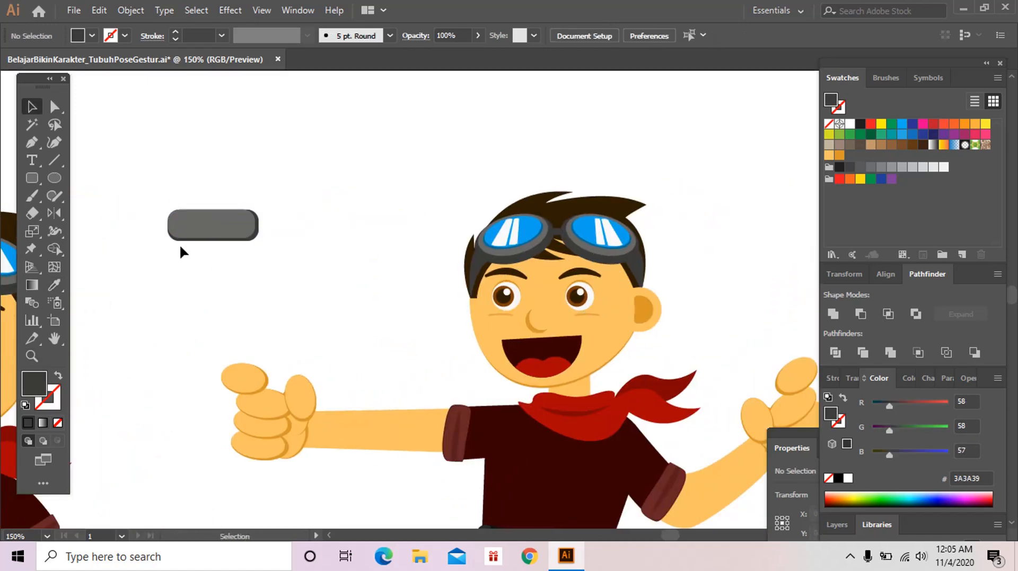
# Step: Draw a narrow vertical slot near the grey rounded rectangle's left end, fill it with #3A3A39 sampled from the shadow, and copy it alongside
pyautogui.click(42, 178)
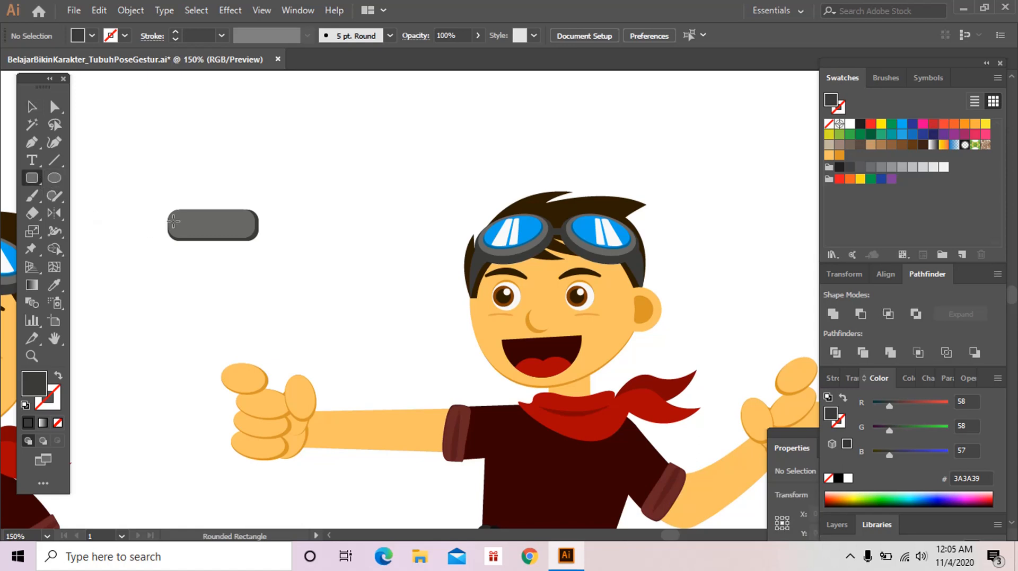
pyautogui.moveTo(183, 232); pyautogui.dragTo(191, 227)
pyautogui.press('i')
pyautogui.click(256, 232)
pyautogui.keyDown('ctrl'); pyautogui.click(241, 260); pyautogui.keyUp('ctrl')
pyautogui.press('v')
pyautogui.press('z')
pyautogui.click(305, 274)
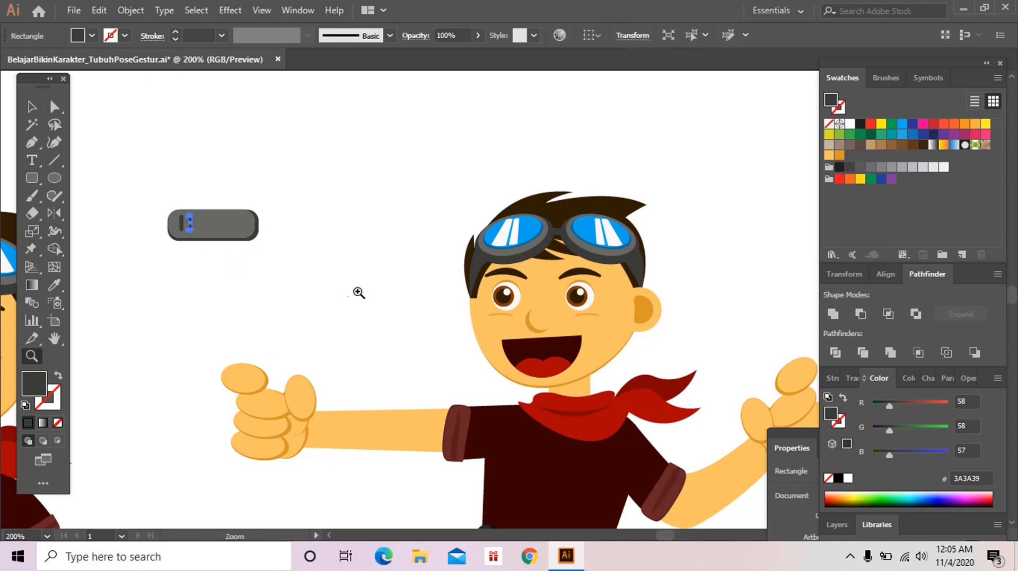
pyautogui.keyDown('alt'); pyautogui.click(483, 355); pyautogui.keyUp('alt')
pyautogui.keyDown('alt'); pyautogui.click(483, 355); pyautogui.keyUp('alt')
pyautogui.moveTo(537, 317); pyautogui.dragTo(458, 324)
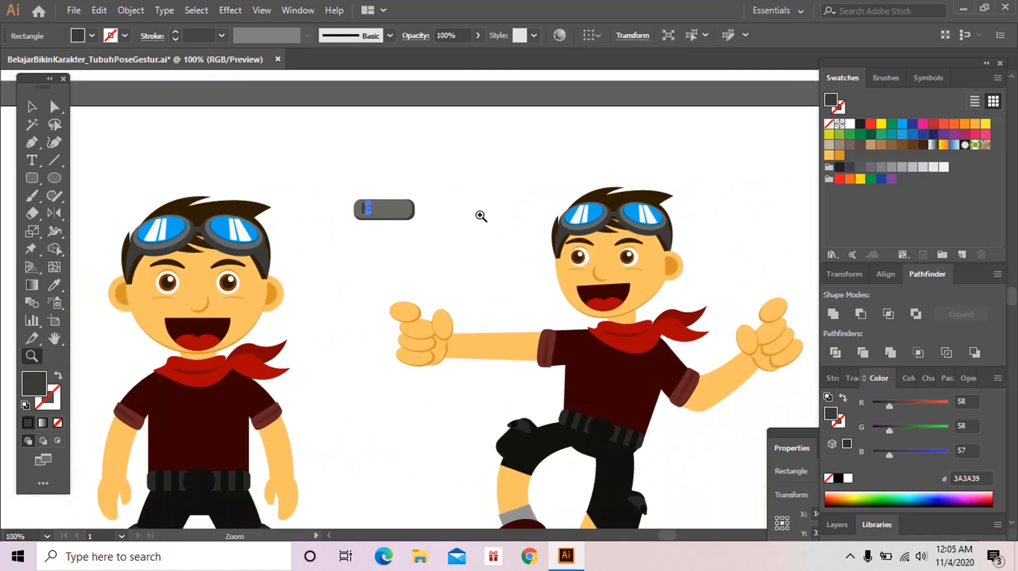
pyautogui.moveTo(527, 204); pyautogui.dragTo(480, 174)
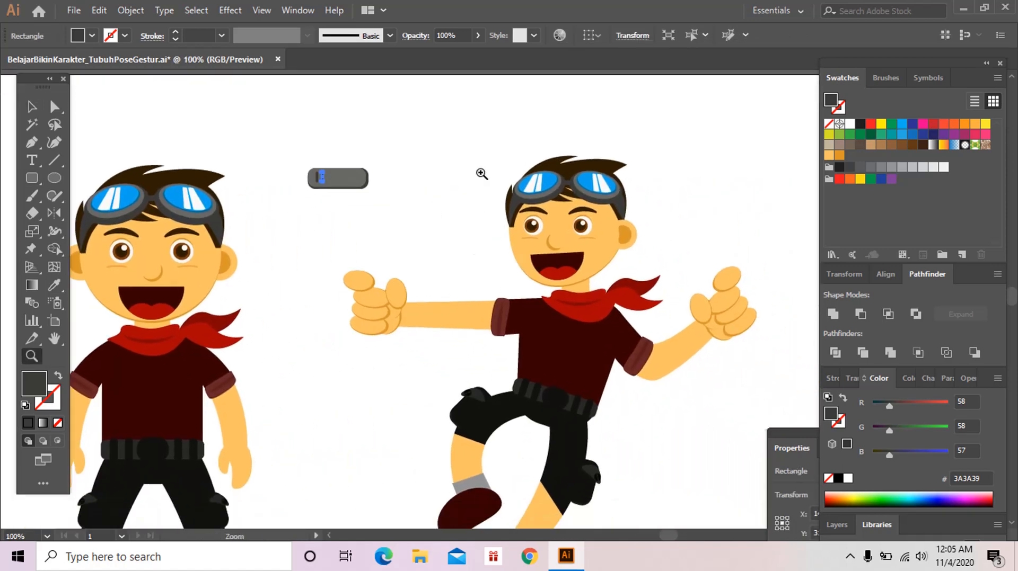
pyautogui.click(479, 276)
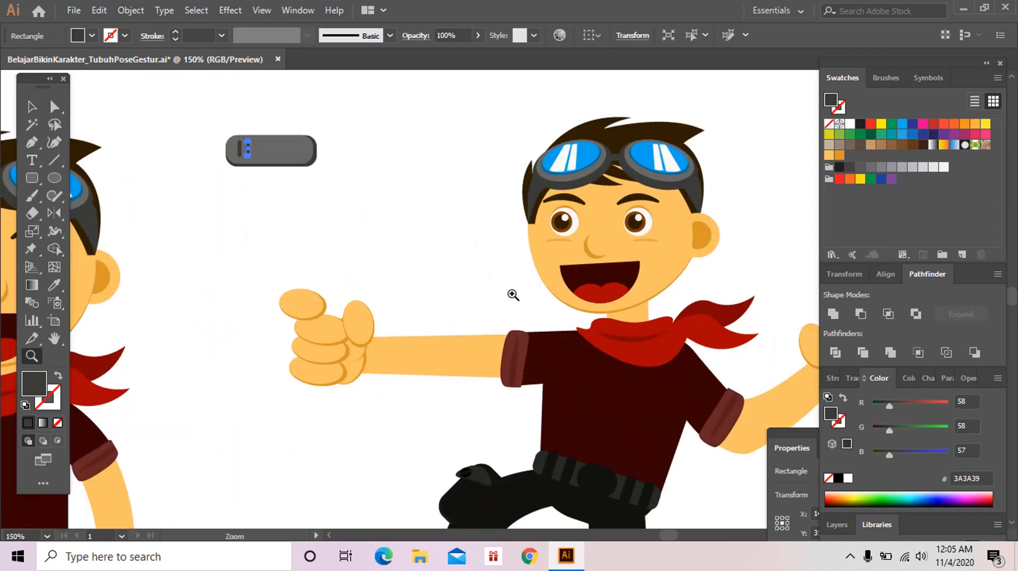
pyautogui.moveTo(513, 295); pyautogui.dragTo(483, 293)
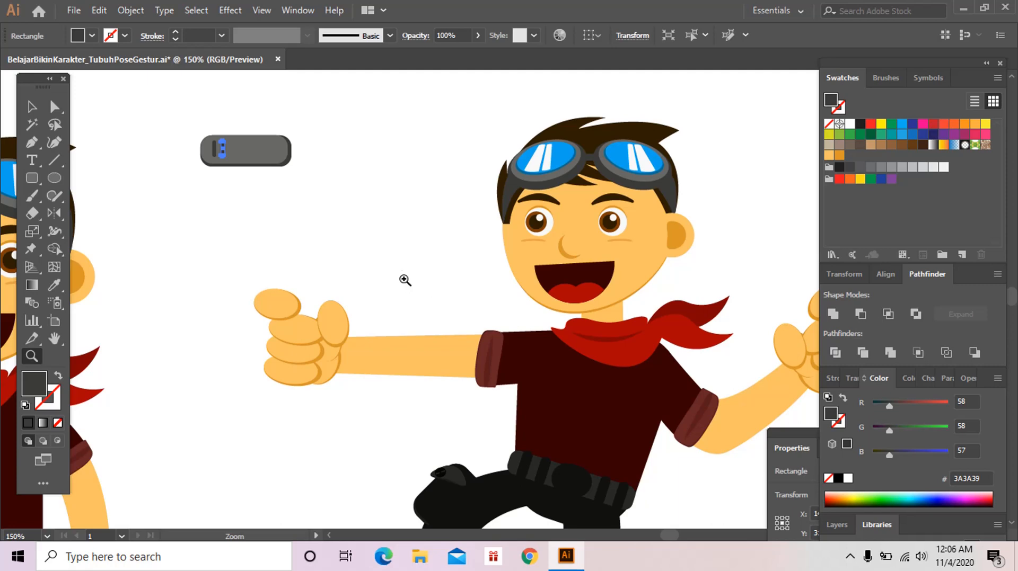
pyautogui.keyDown('alt'); pyautogui.click(355, 248); pyautogui.keyUp('alt')
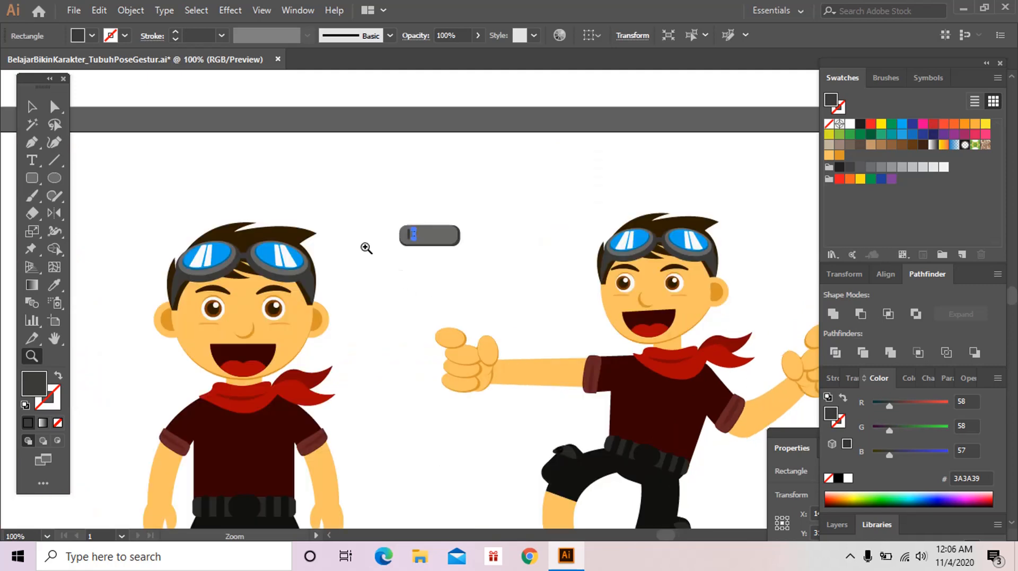
# Step: Repeat the slot copy at the same spacing until eight slots run along the grey rounded rectangle
pyautogui.click(410, 270)
pyautogui.keyDown('ctrl'); pyautogui.click(518, 290); pyautogui.keyUp('ctrl')
pyautogui.moveTo(507, 294); pyautogui.dragTo(426, 297)
pyautogui.press('v')
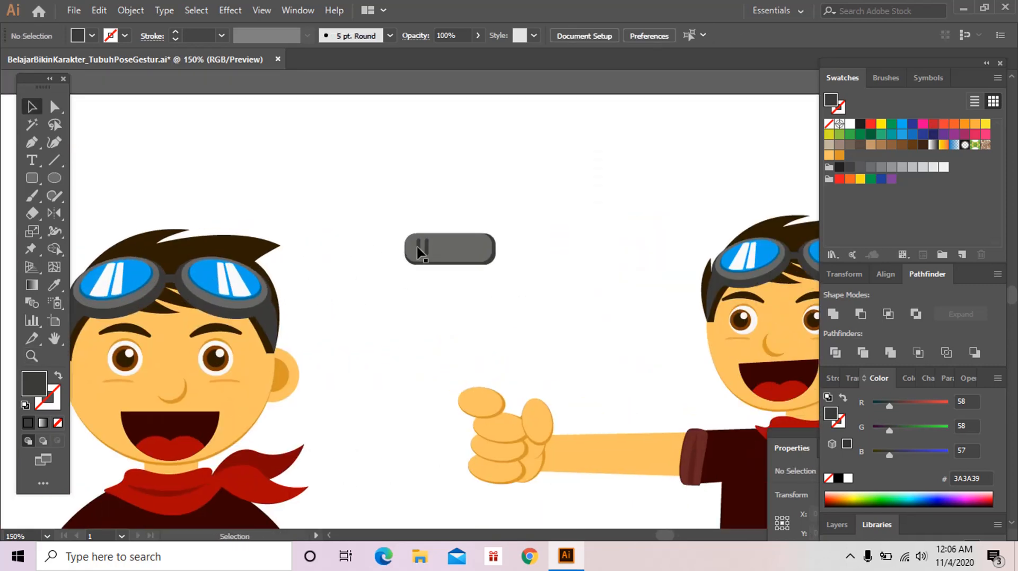
pyautogui.moveTo(436, 250); pyautogui.dragTo(437, 249)
pyautogui.hotkey('ctrl', 'd')
pyautogui.hotkey('ctrl', 'd')
pyautogui.hotkey('ctrl', 'd')
pyautogui.hotkey('ctrl', 'd')
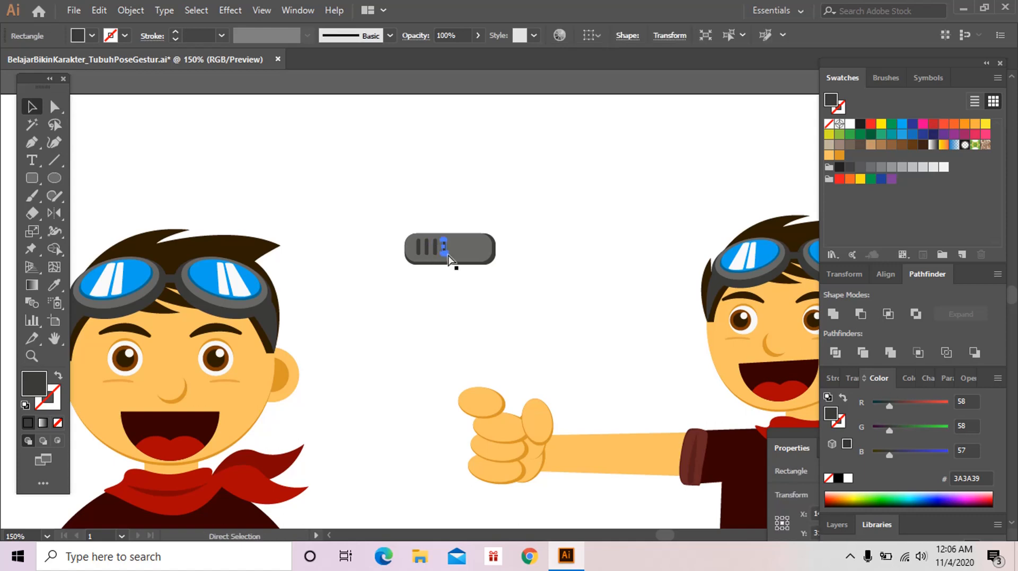
# Step: Group the slotted grey rounded rectangle and place a slightly narrower copy to its right
pyautogui.moveTo(395, 283); pyautogui.dragTo(496, 218)
pyautogui.hotkey('ctrl', 'g')
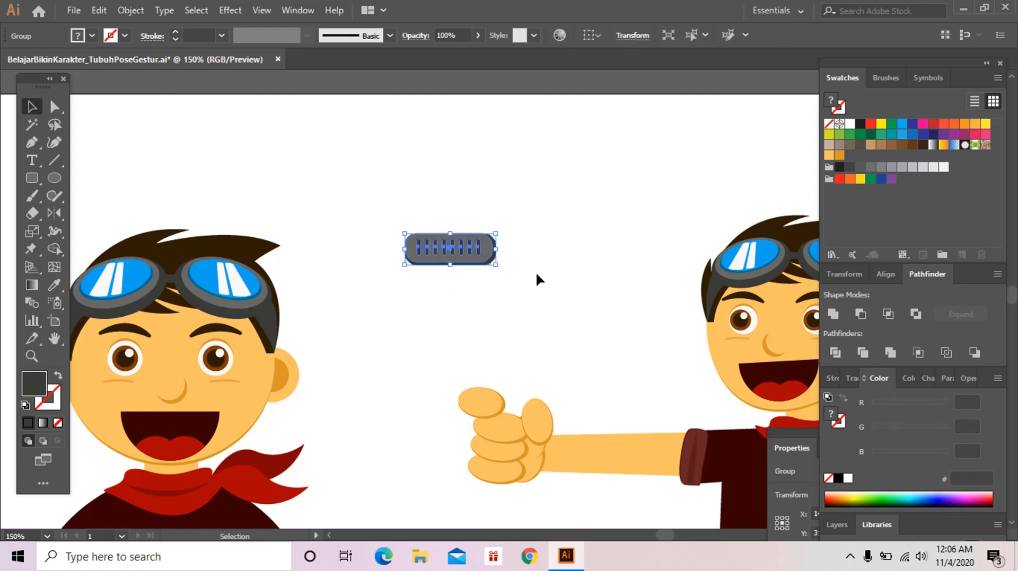
pyautogui.click(536, 274)
pyautogui.moveTo(536, 274); pyautogui.dragTo(462, 275)
pyautogui.moveTo(379, 254); pyautogui.dragTo(480, 258)
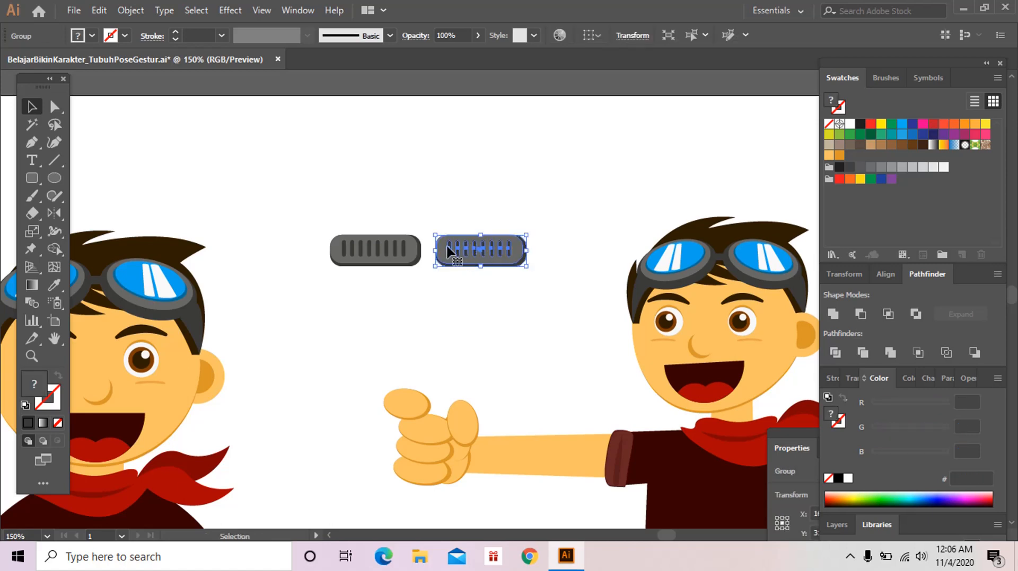
pyautogui.click(12, 173)
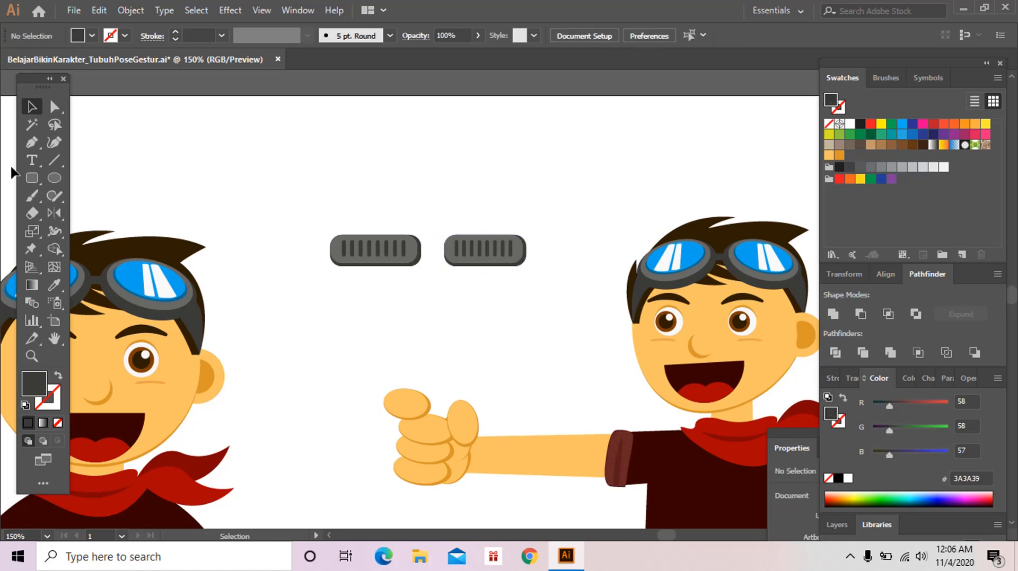
# Step: Draw a long thin dark grey rounded bar across both slotted pieces and reduce its corner radius to 0.98 mm
pyautogui.click(35, 144)
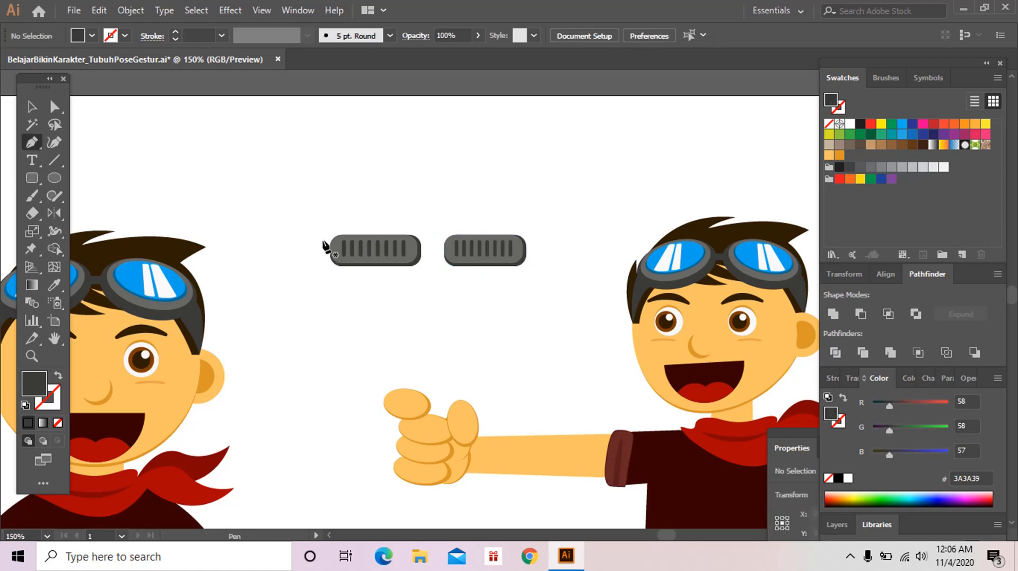
pyautogui.click(32, 178)
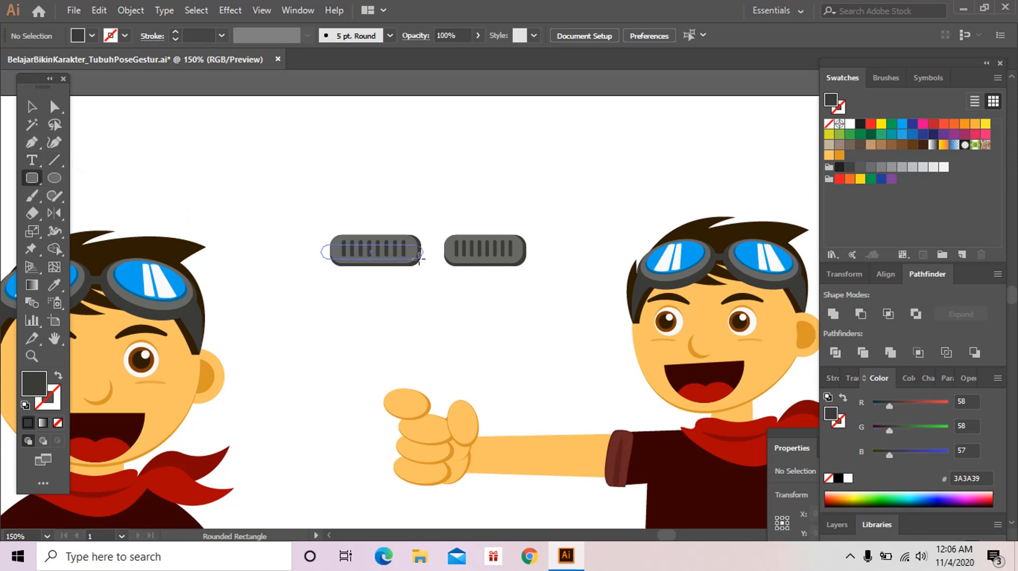
pyautogui.moveTo(523, 259); pyautogui.dragTo(524, 259)
pyautogui.press('a')
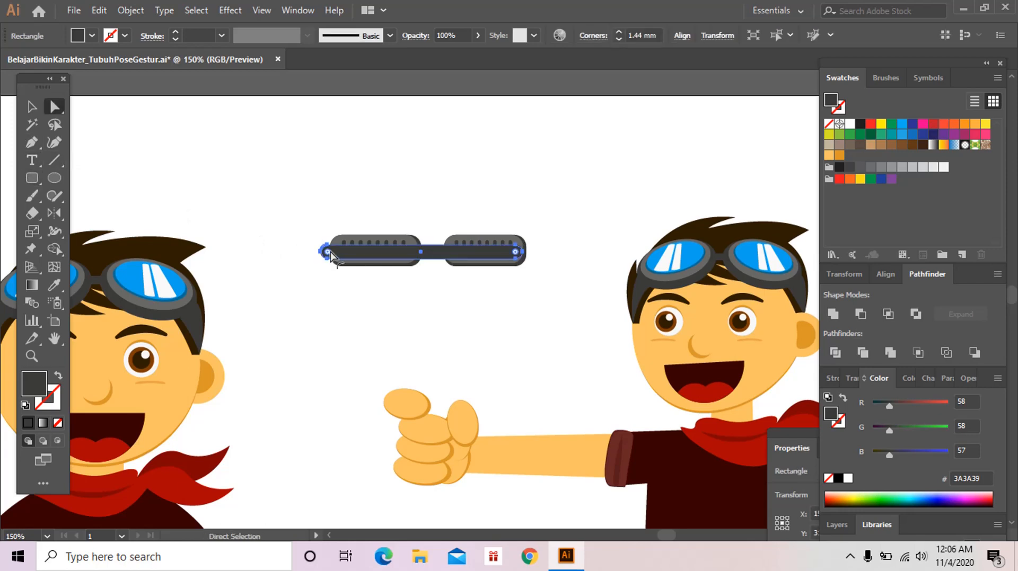
pyautogui.moveTo(329, 255); pyautogui.dragTo(408, 263)
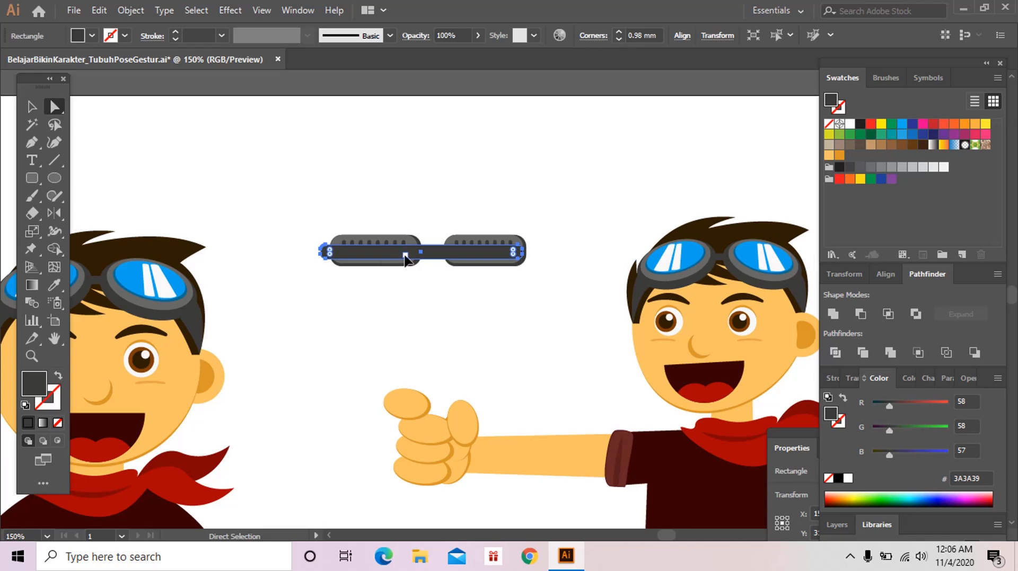
# Step: Send the dark bar behind both slotted pieces and adjust its position and size so it links them as a barrel
pyautogui.press('v')
pyautogui.press('i')
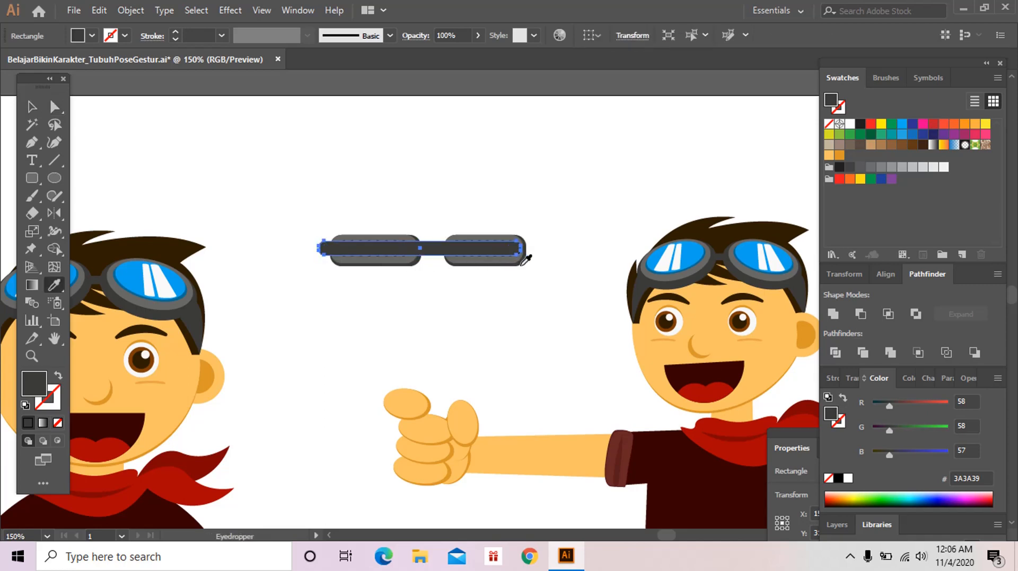
pyautogui.hotkey('ctrl', 'shift', '[')
pyautogui.hotkey('ctrl', 'shift', 'a')
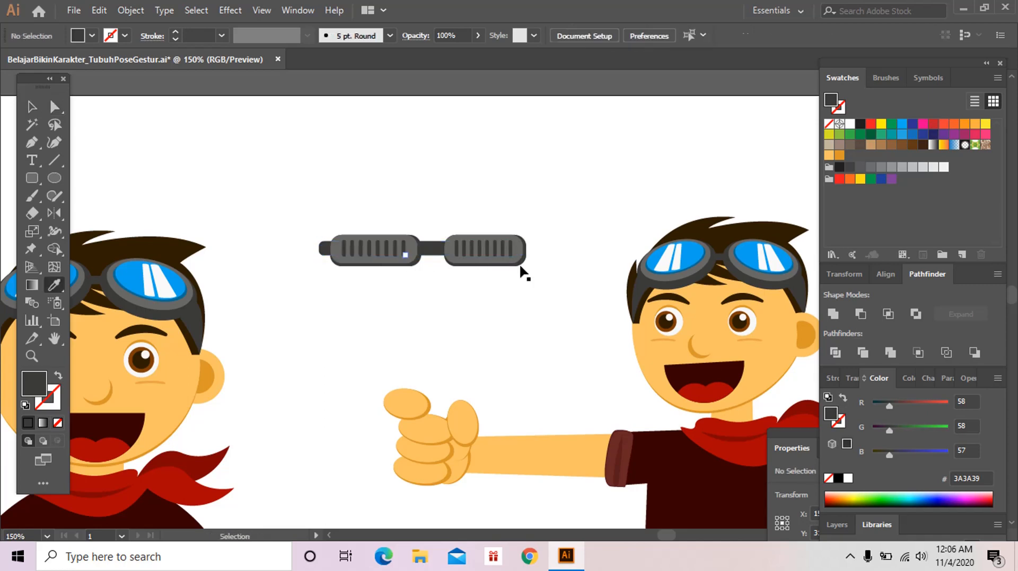
pyautogui.press('v')
pyautogui.click(324, 249)
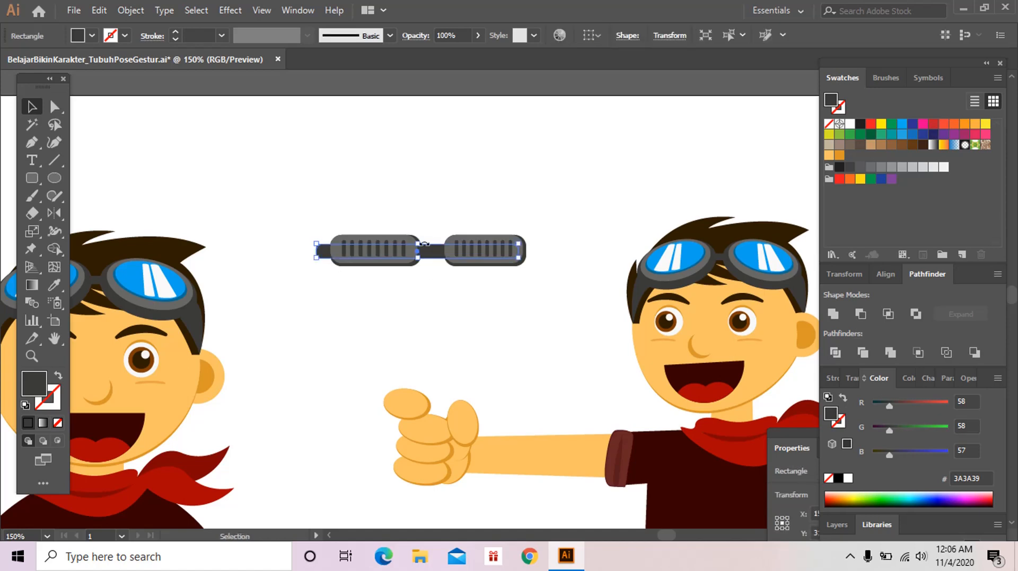
pyautogui.moveTo(419, 244); pyautogui.dragTo(420, 243)
pyautogui.click(113, 203)
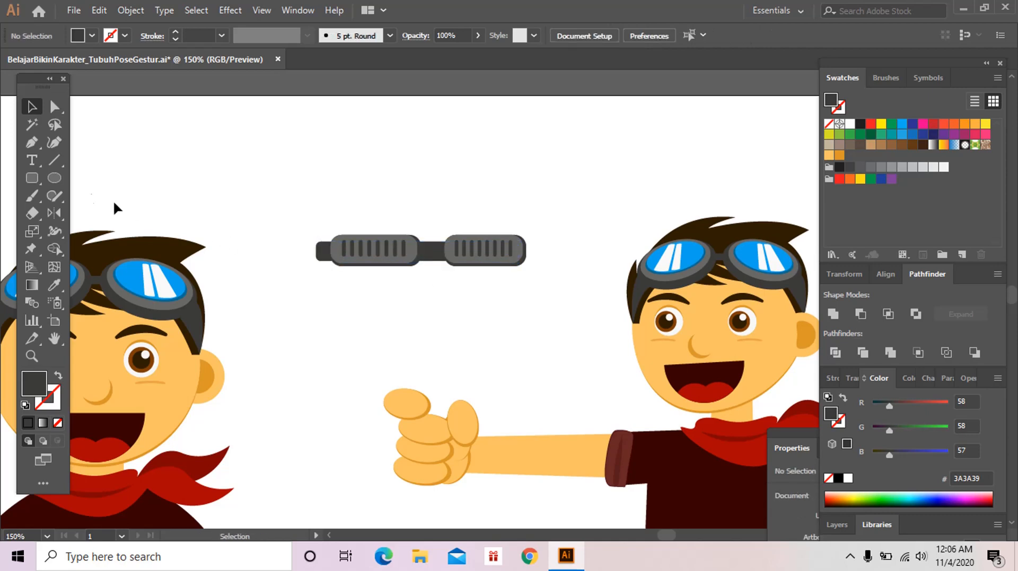
# Step: Draw an upright dark grey rounded rectangle below the right slotted piece and set its corner radius to 2.65 mm
pyautogui.click(40, 177)
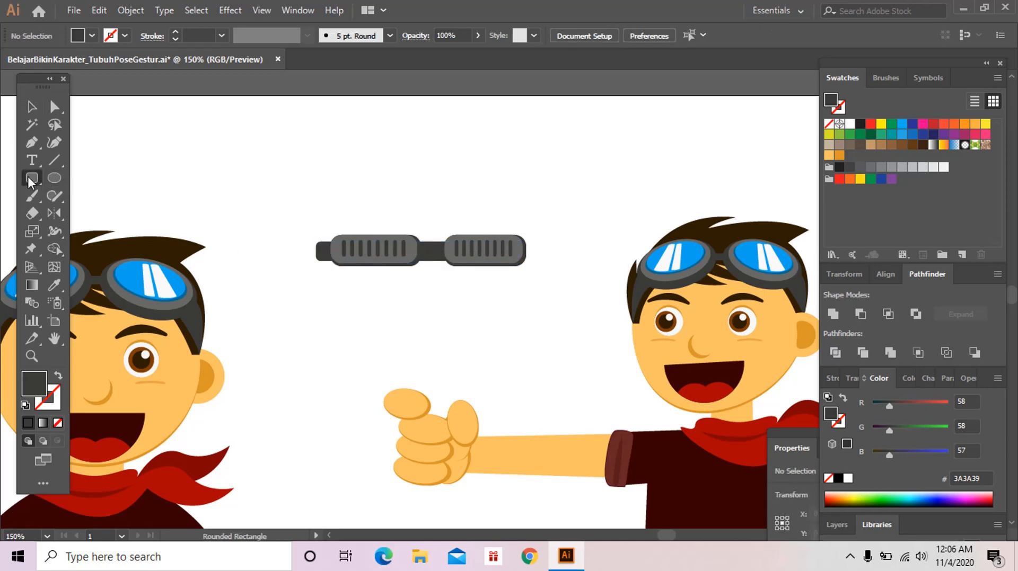
pyautogui.moveTo(457, 280); pyautogui.dragTo(497, 365)
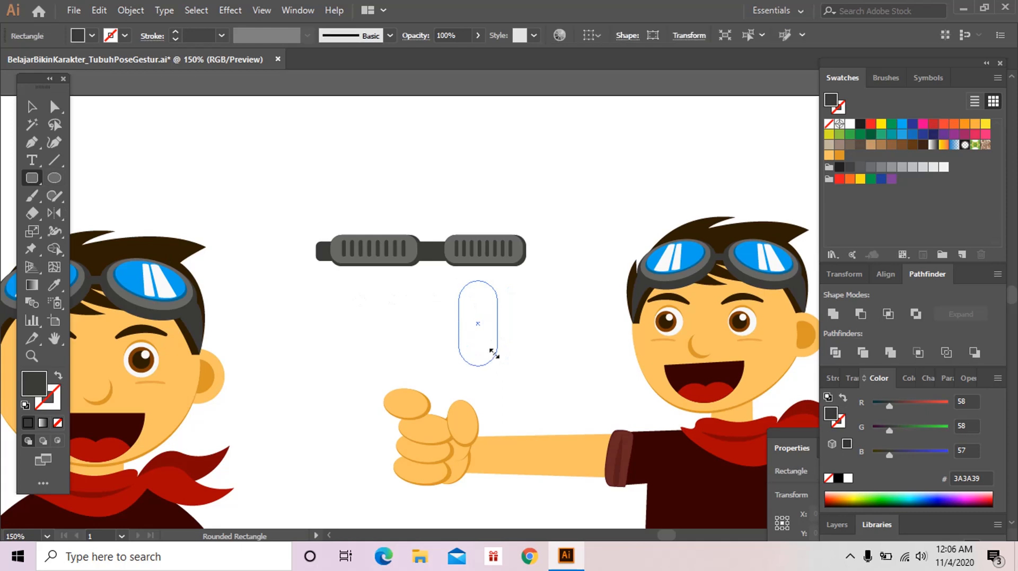
pyautogui.press('v')
pyautogui.moveTo(477, 300); pyautogui.dragTo(477, 289)
pyautogui.click(54, 106)
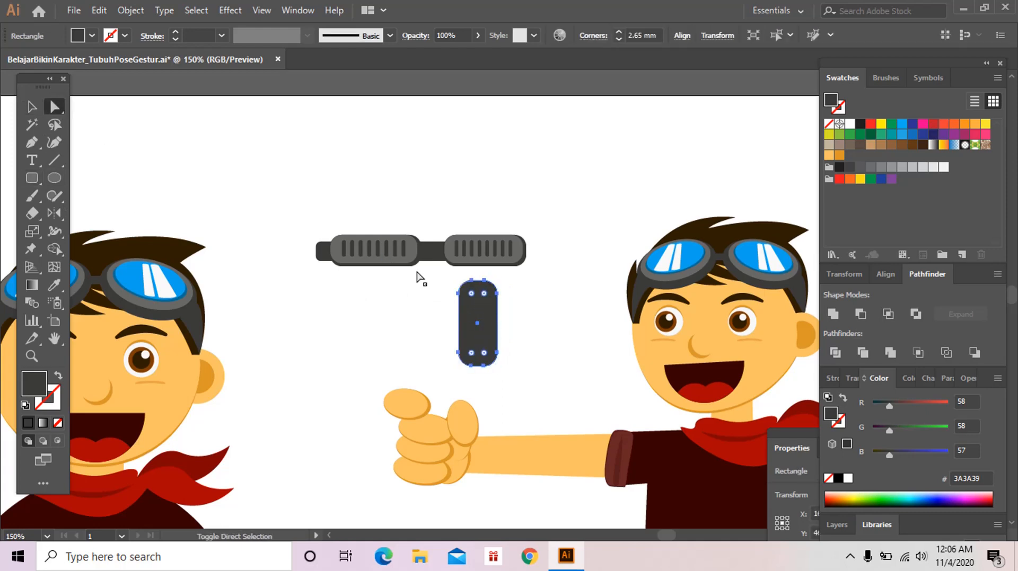
# Step: Move the upright rounded rectangle under the right slotted piece and tilt it as the gun's handle
pyautogui.press('v')
pyautogui.moveTo(479, 304); pyautogui.dragTo(499, 283)
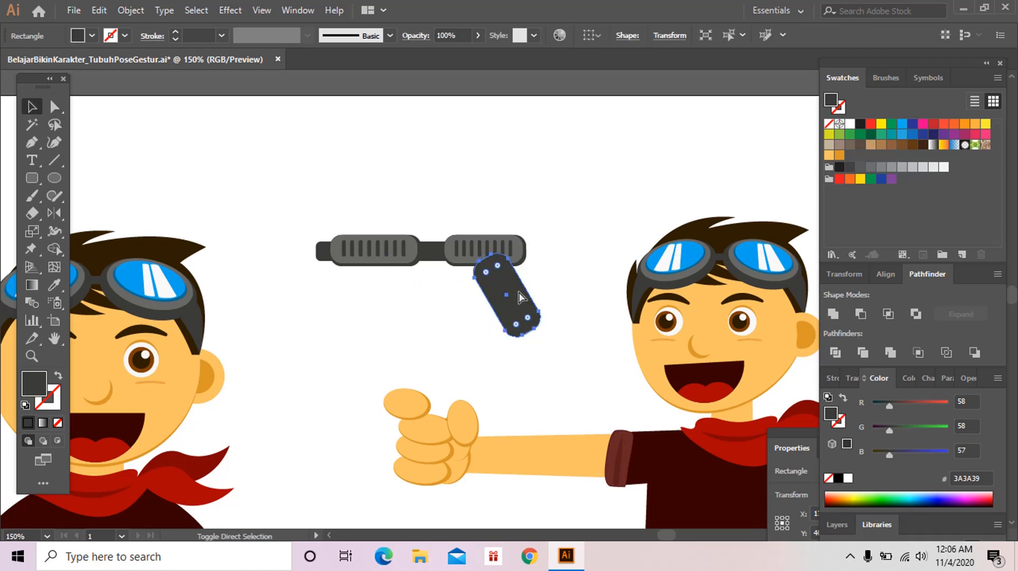
pyautogui.click(553, 282)
pyautogui.click(522, 268)
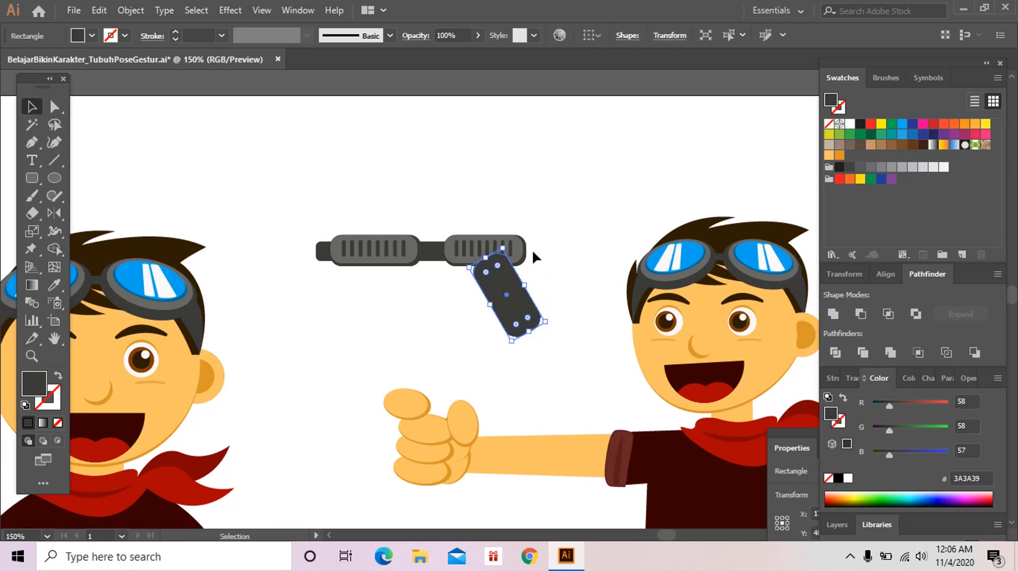
pyautogui.moveTo(522, 254); pyautogui.dragTo(511, 252)
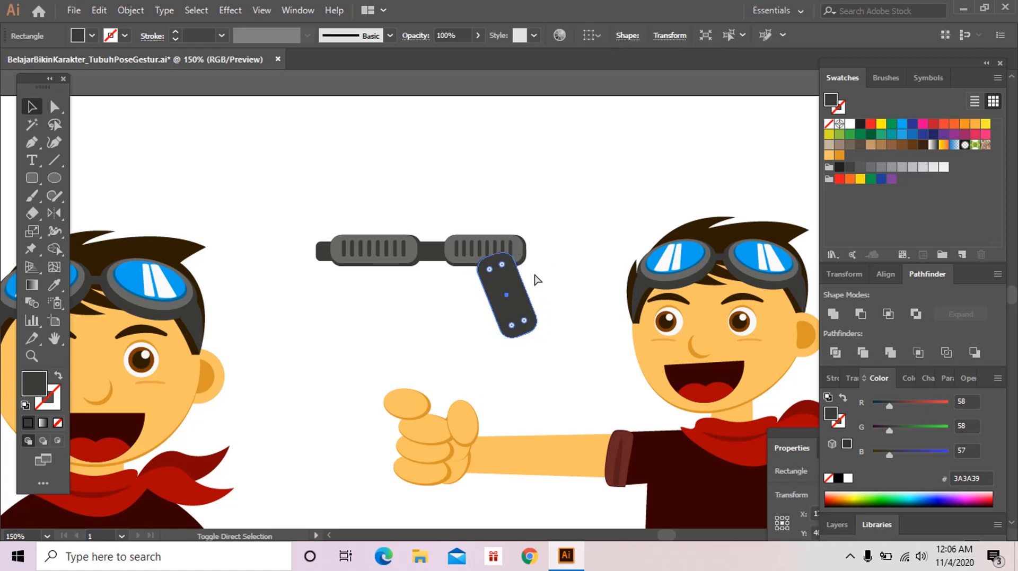
pyautogui.click(536, 281)
# Step: Shrink the tilted handle and position it behind the lower edge of the right slotted piece
pyautogui.click(516, 336)
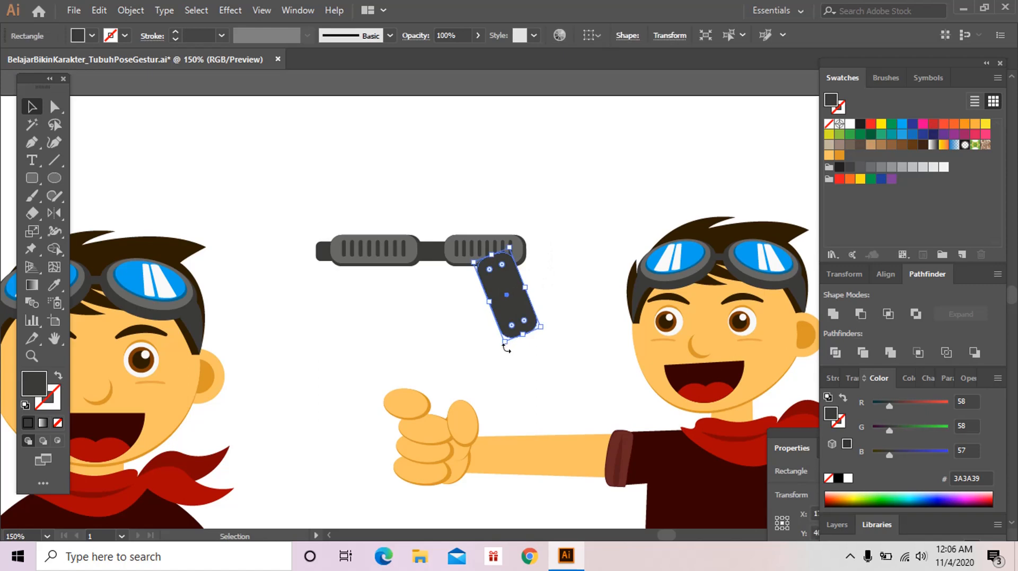
pyautogui.moveTo(507, 345); pyautogui.dragTo(524, 313)
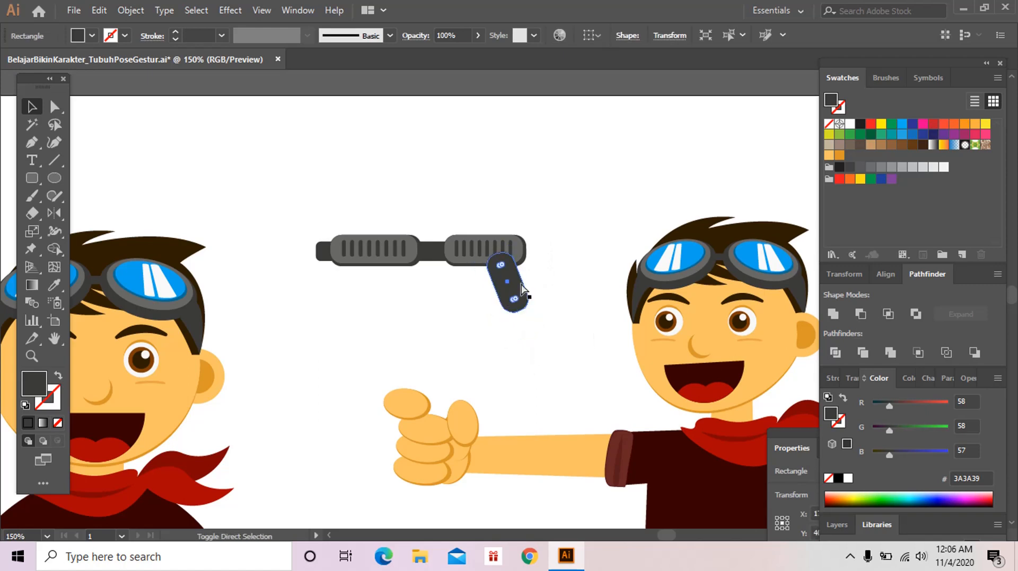
pyautogui.click(530, 292)
pyautogui.keyDown('ctrl'); pyautogui.click(509, 292); pyautogui.keyUp('ctrl')
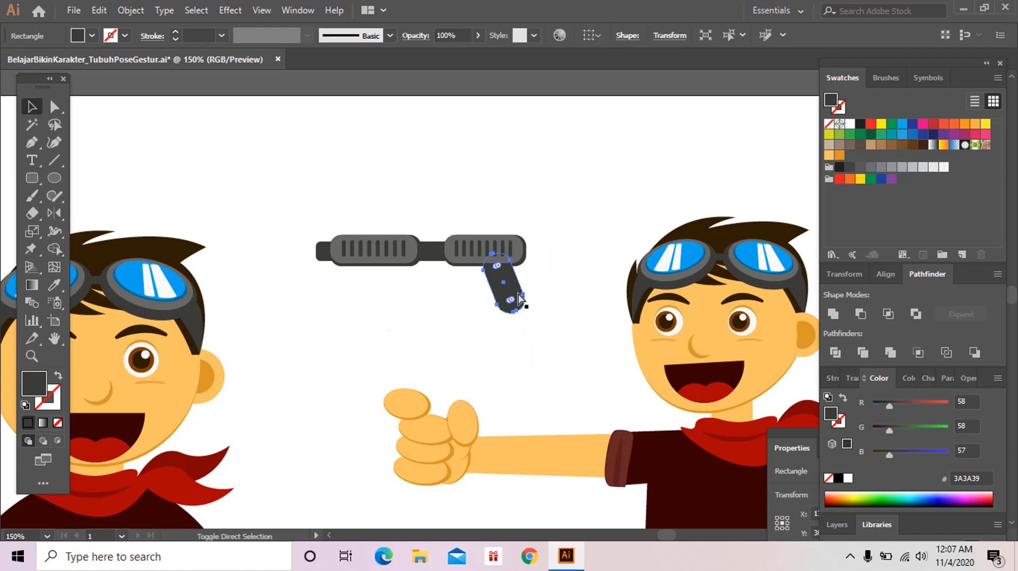
pyautogui.keyDown('ctrl'); pyautogui.click(530, 304); pyautogui.keyUp('ctrl')
# Step: Draw a small rounded rectangle in front of the handle below the right slotted piece and send it to the back
pyautogui.click(33, 178)
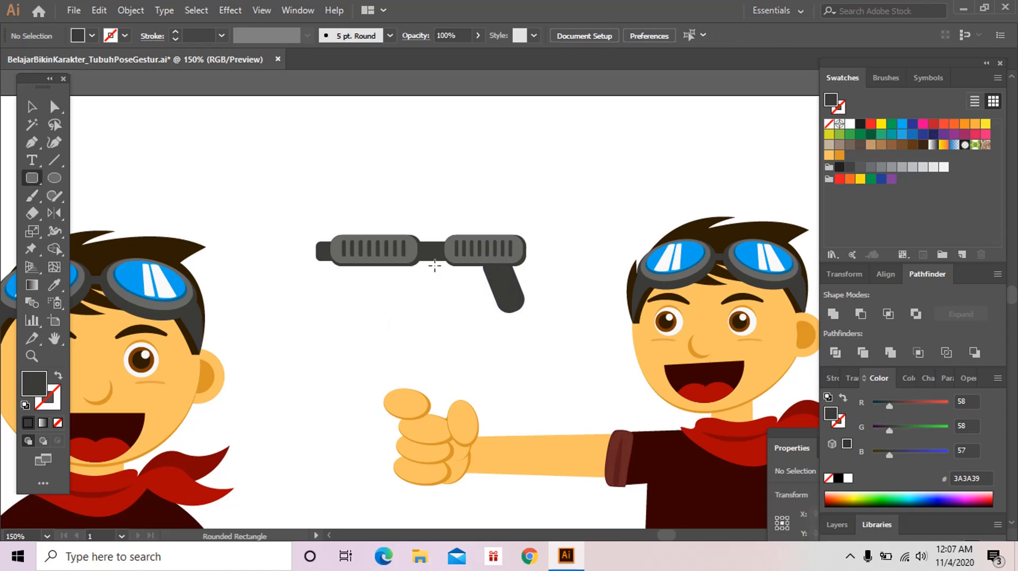
pyautogui.moveTo(444, 276)
pyautogui.mouseDown()
pyautogui.moveTo(505, 291)
pyautogui.moveTo(500, 282)
pyautogui.moveTo(411, 295)
pyautogui.moveTo(444, 294)
pyautogui.mouseUp()
pyautogui.hotkey('ctrl', 'shift', '[')
# Step: Subtract a copy offset up and right from the small rounded rectangle with Minus Front to form a trigger guard
pyautogui.press('z')
pyautogui.click(487, 281)
pyautogui.click(476, 294)
pyautogui.press('v')
pyautogui.keyDown('shift'); pyautogui.click(443, 311); pyautogui.keyUp('shift')
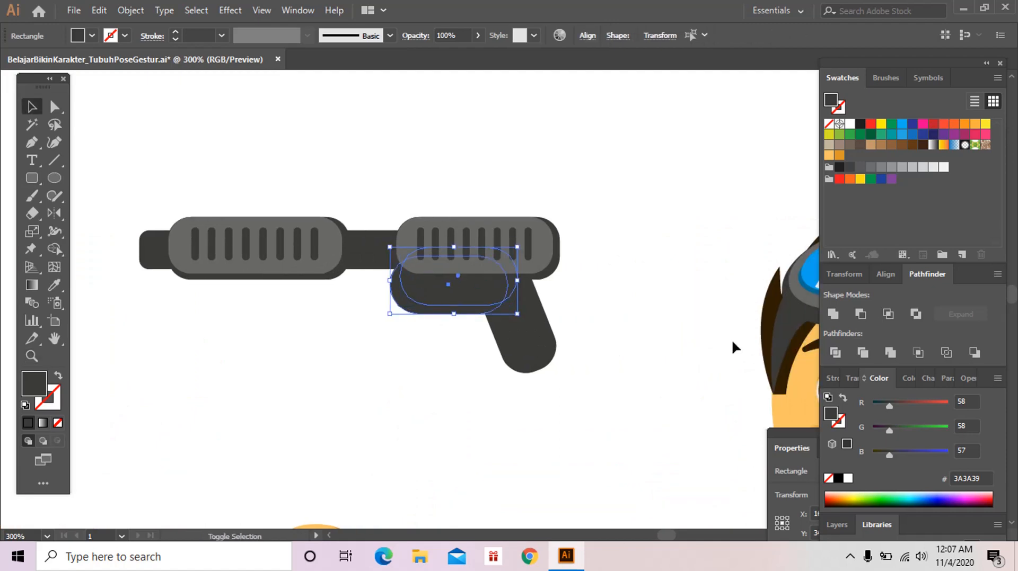
pyautogui.click(860, 314)
pyautogui.hotkey('ctrl', 'shift', 'a')
# Step: Draw a narrow upright dark grey rounded rectangle rising from the top of the gun's left slotted piece
pyautogui.press('z')
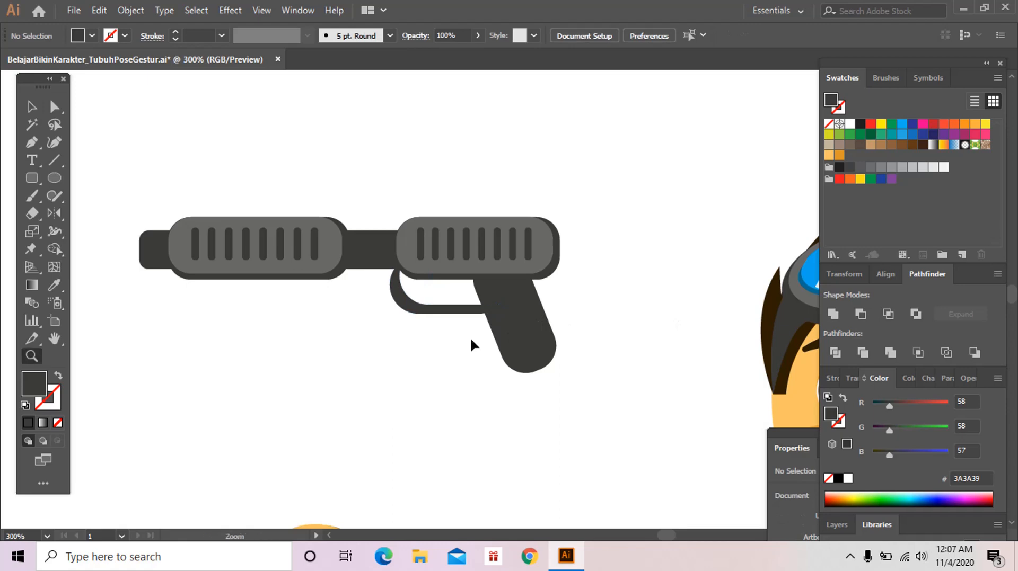
pyautogui.keyDown('alt'); pyautogui.click(492, 250); pyautogui.keyUp('alt')
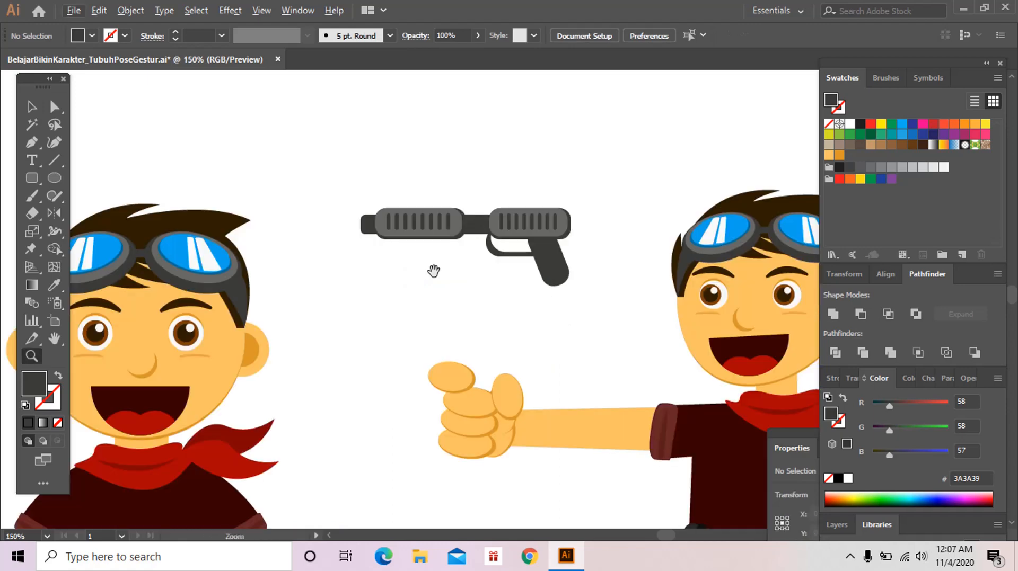
pyautogui.click(33, 178)
pyautogui.moveTo(417, 214); pyautogui.dragTo(423, 174)
pyautogui.press('v')
pyautogui.click(416, 189)
pyautogui.press('z')
pyautogui.click(508, 243)
pyautogui.click(511, 226)
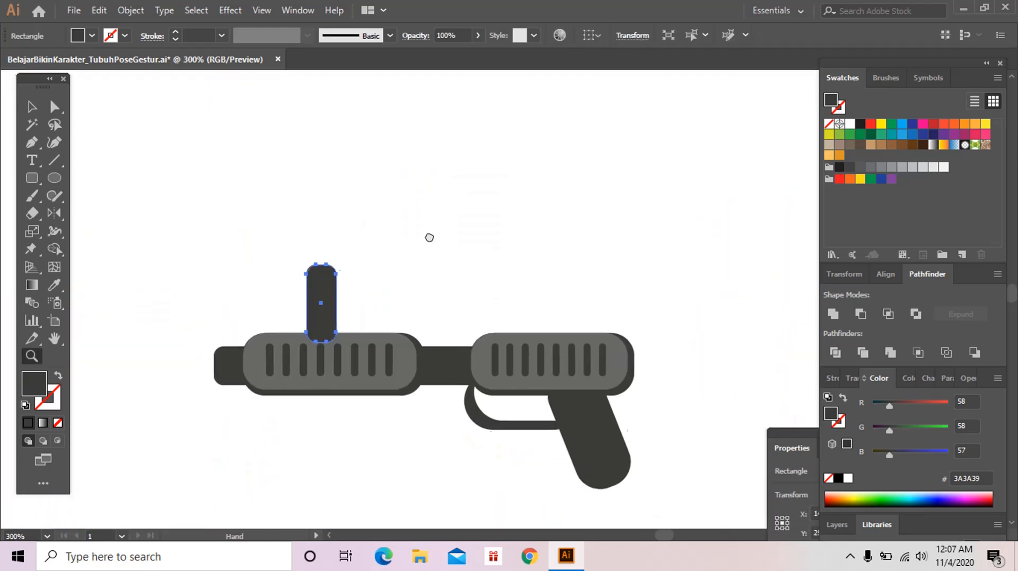
pyautogui.press('v')
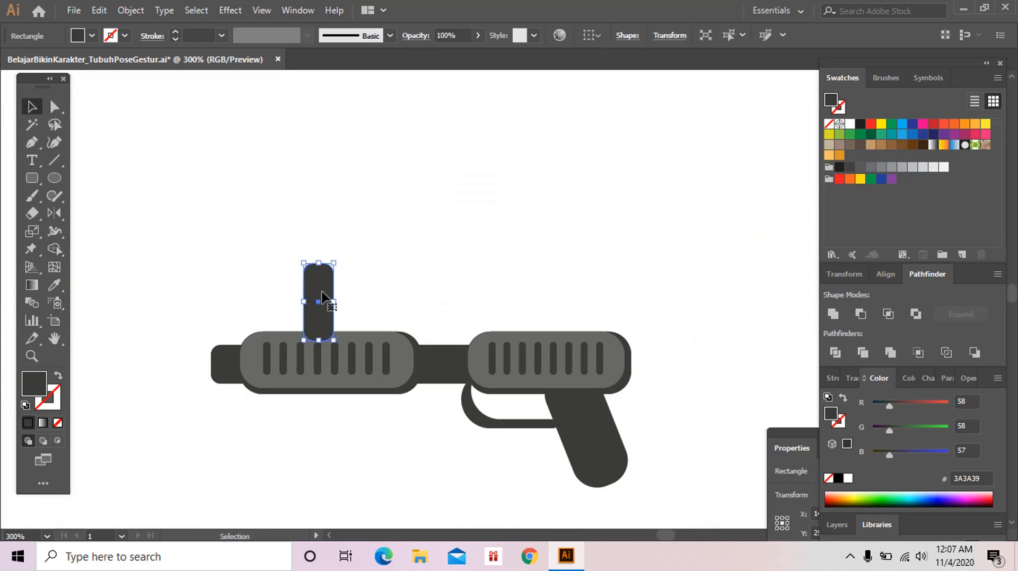
# Step: Duplicate the upright post onto the gun's right slotted piece and send both posts to the back
pyautogui.moveTo(324, 302); pyautogui.dragTo(595, 302)
pyautogui.keyDown('shift'); pyautogui.click(328, 302); pyautogui.keyUp('shift')
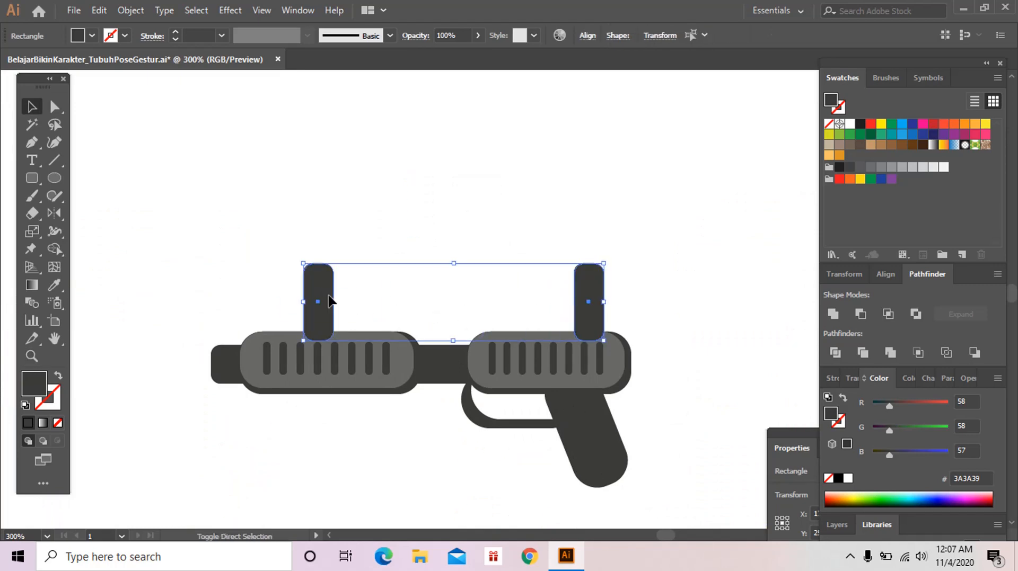
pyautogui.hotkey('ctrl', 'shift', '[')
pyautogui.hotkey('ctrl', 'shift', 'a')
# Step: Draw a long rounded rectangle across both posts as a tank behind them, filled with the goggle lens's light blue
pyautogui.click(32, 178)
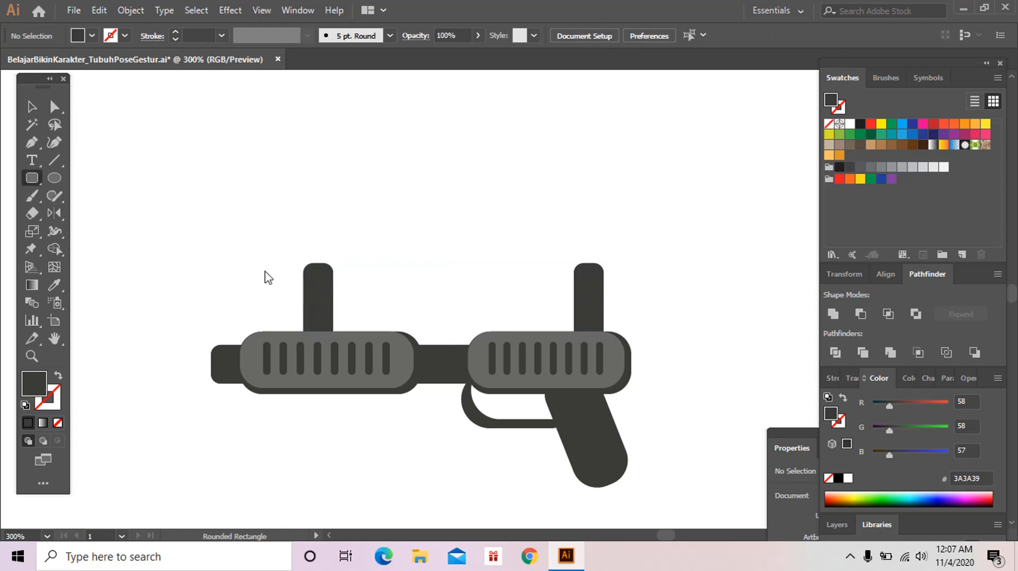
pyautogui.moveTo(350, 297); pyautogui.dragTo(637, 329)
pyautogui.press('z')
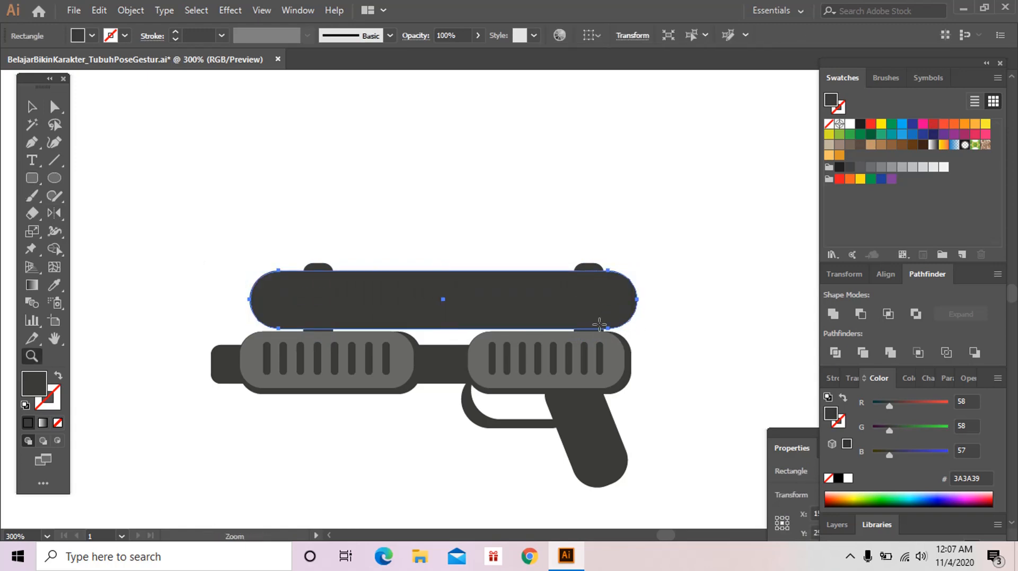
pyautogui.keyDown('alt'); pyautogui.click(603, 324); pyautogui.keyUp('alt')
pyautogui.keyDown('alt'); pyautogui.click(618, 327); pyautogui.keyUp('alt')
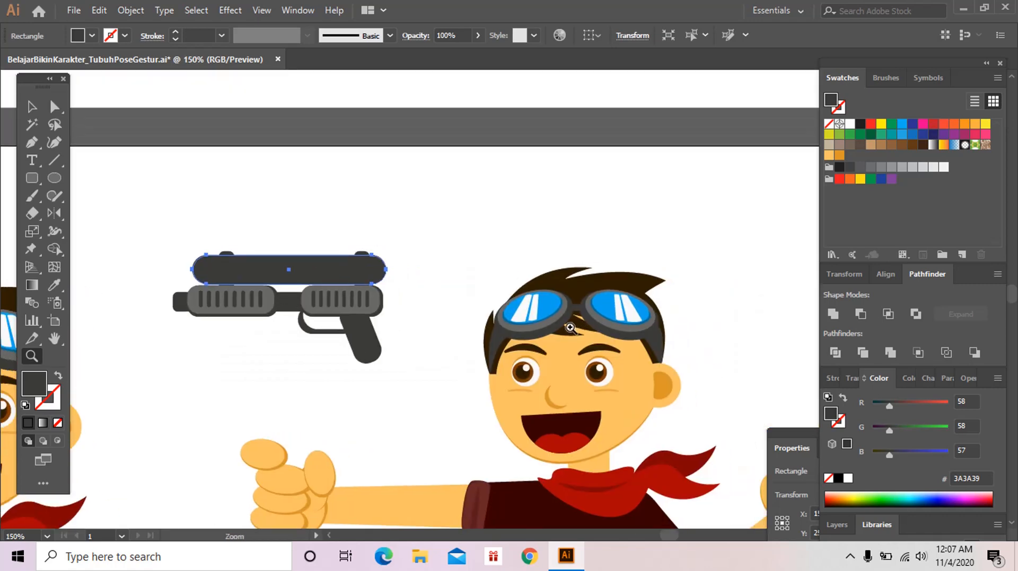
pyautogui.press('i')
pyautogui.click(528, 304)
pyautogui.hotkey('ctrl', 'shift', 'a')
pyautogui.press('z')
pyautogui.click(422, 282)
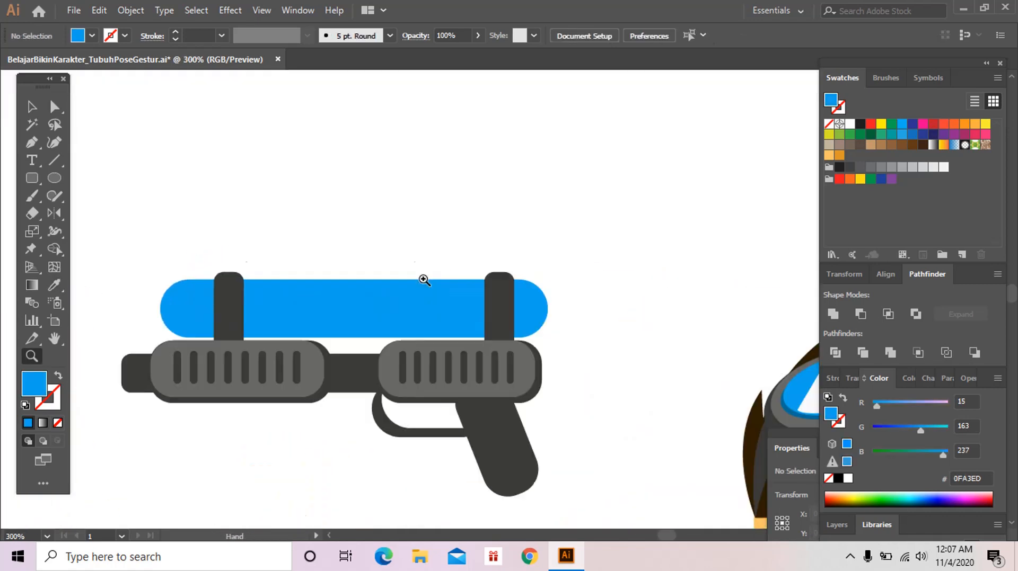
# Step: Place a copy of the blue tank behind it, offset slightly right, and color it the goggle rim's dark blue, 056D96
pyautogui.press('v')
pyautogui.click(413, 290)
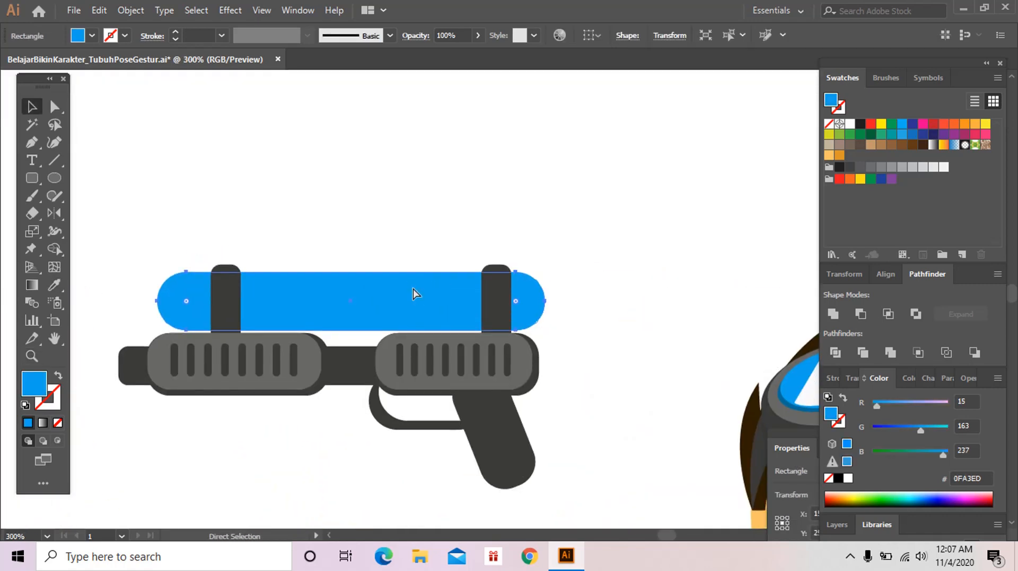
pyautogui.press('v')
pyautogui.moveTo(548, 334); pyautogui.dragTo(536, 323)
pyautogui.press('a')
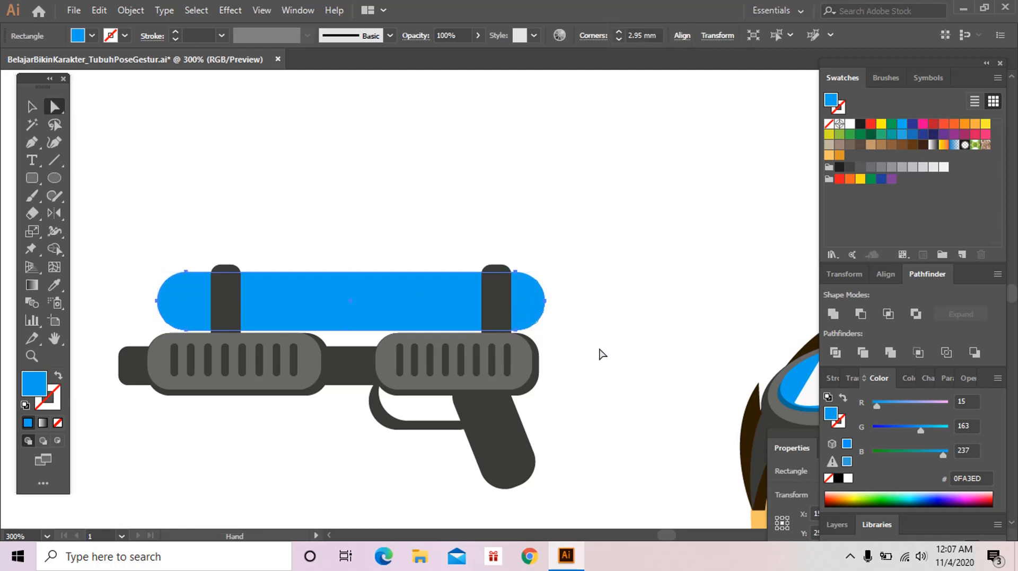
pyautogui.hscroll(5, 602, 352)
pyautogui.press('i')
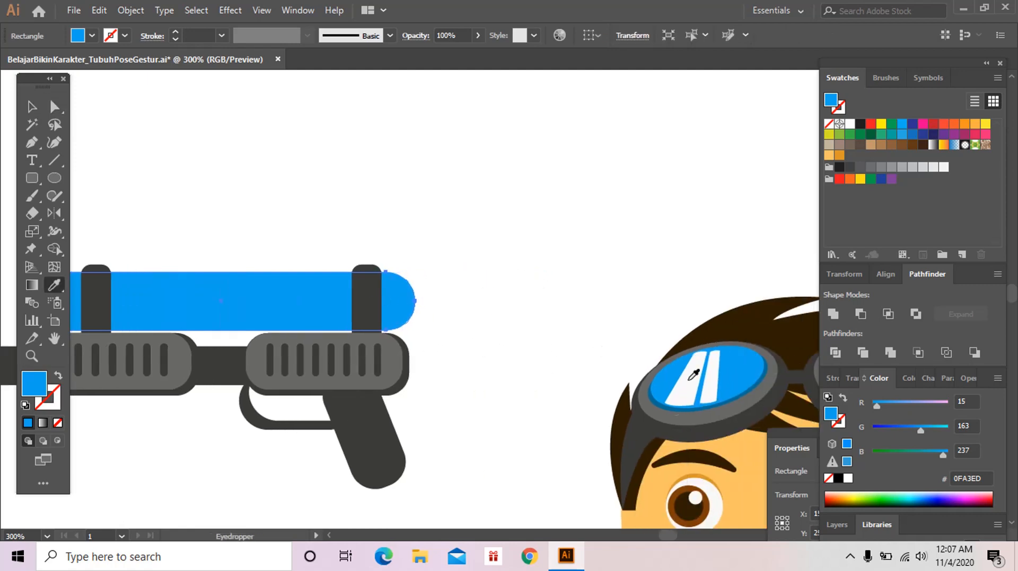
pyautogui.click(656, 403)
pyautogui.press('z')
pyautogui.keyDown('alt'); pyautogui.click(324, 322); pyautogui.keyUp('alt')
pyautogui.press('v')
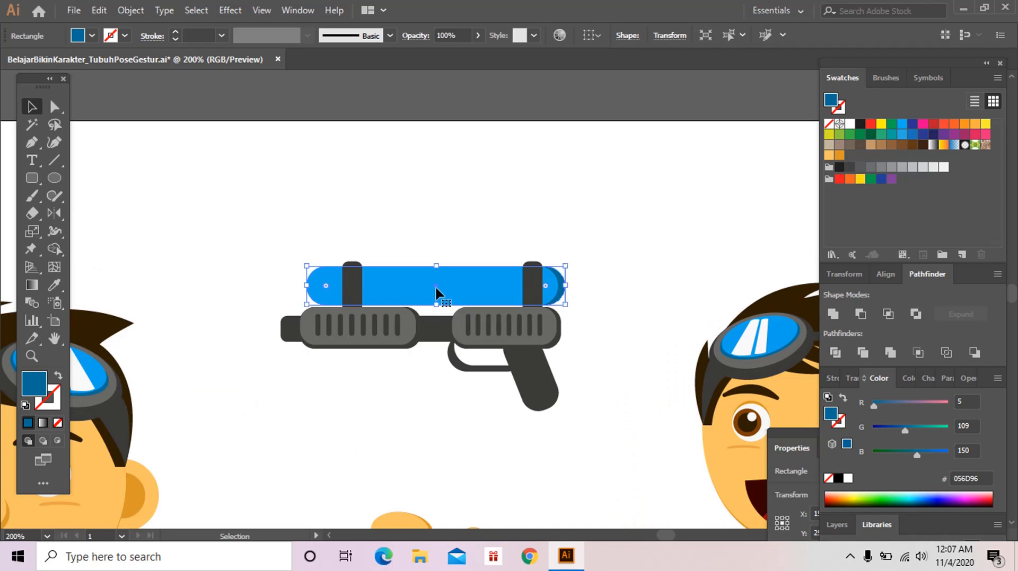
# Step: Try to lift the dark blue copy above the tank and shrink it
pyautogui.moveTo(435, 285); pyautogui.dragTo(439, 230)
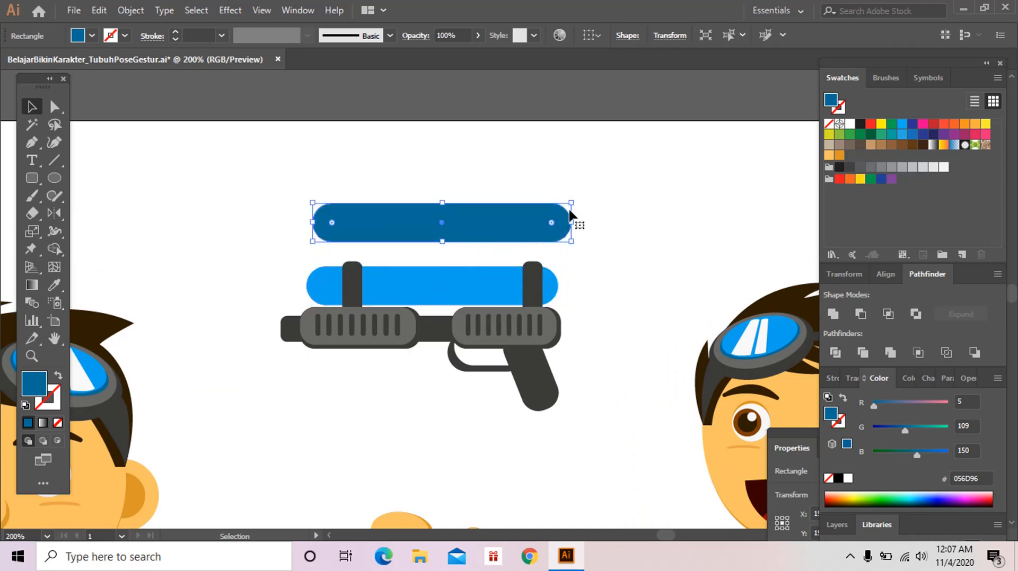
pyautogui.moveTo(535, 220); pyautogui.dragTo(561, 212)
pyautogui.moveTo(486, 234); pyautogui.dragTo(486, 274)
pyautogui.hotkey('ctrl', 'z')
pyautogui.hotkey('ctrl', 'z')
pyautogui.hotkey('ctrl', 'z')
pyautogui.hotkey('ctrl', 'z')
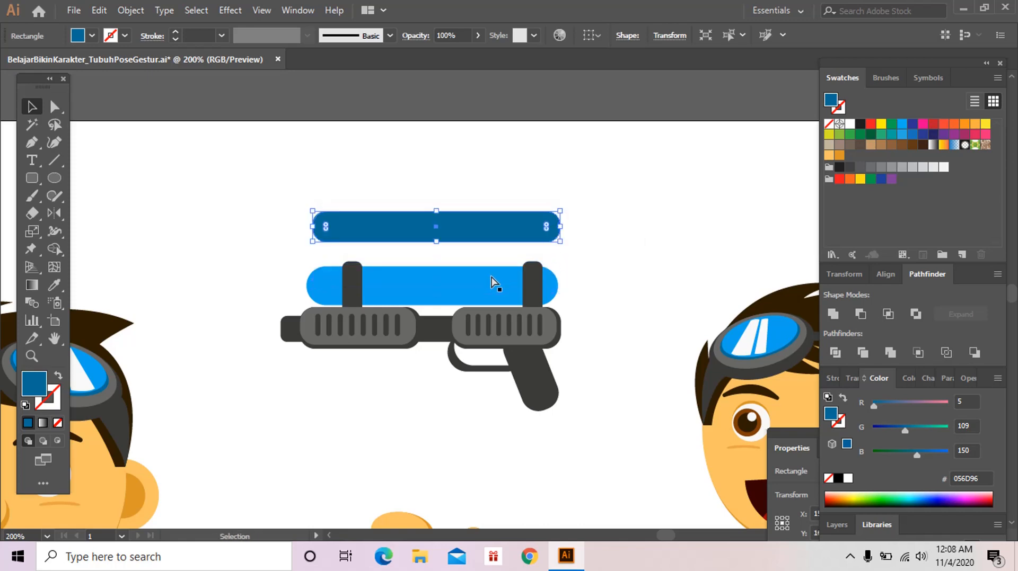
# Step: Overlap the light blue tank and its dark blue copy, stretching the copy's upper edge so it forms a thin rim around the tank
pyautogui.moveTo(493, 235); pyautogui.dragTo(490, 288)
pyautogui.click(491, 291)
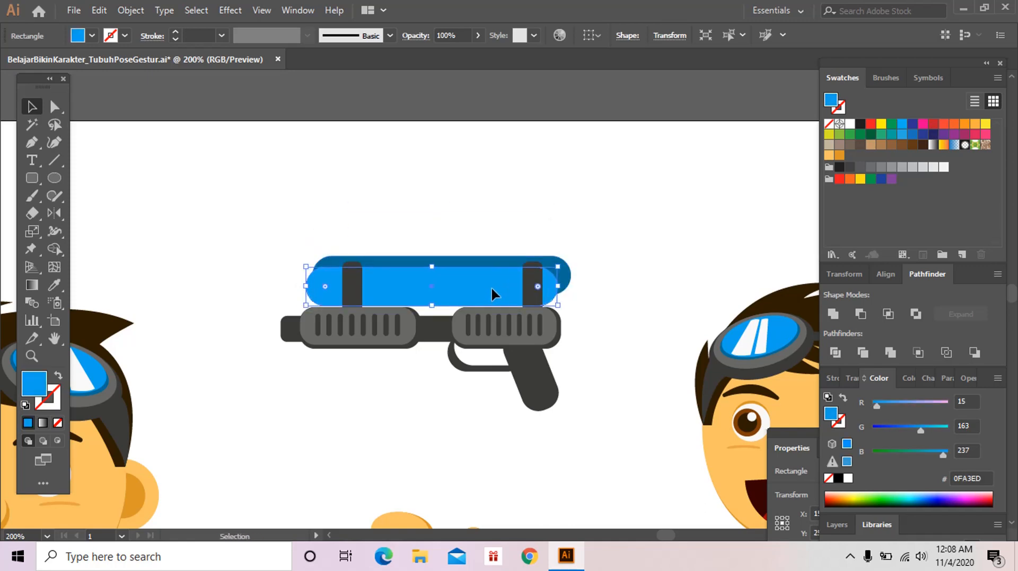
pyautogui.press('z')
pyautogui.click(492, 290)
pyautogui.click(492, 290)
pyautogui.press('v')
pyautogui.moveTo(494, 286); pyautogui.dragTo(504, 275)
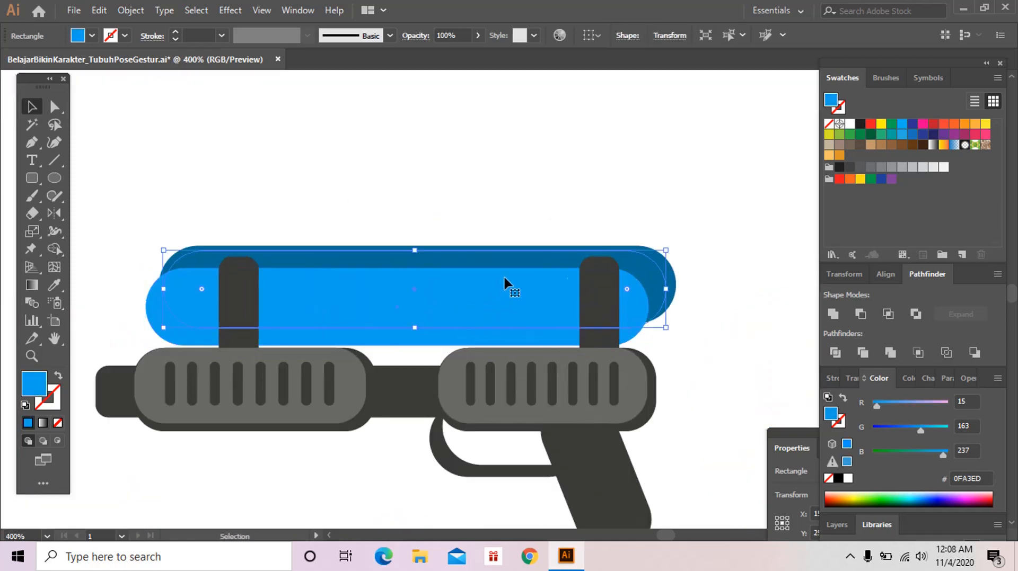
pyautogui.moveTo(676, 286); pyautogui.dragTo(670, 292)
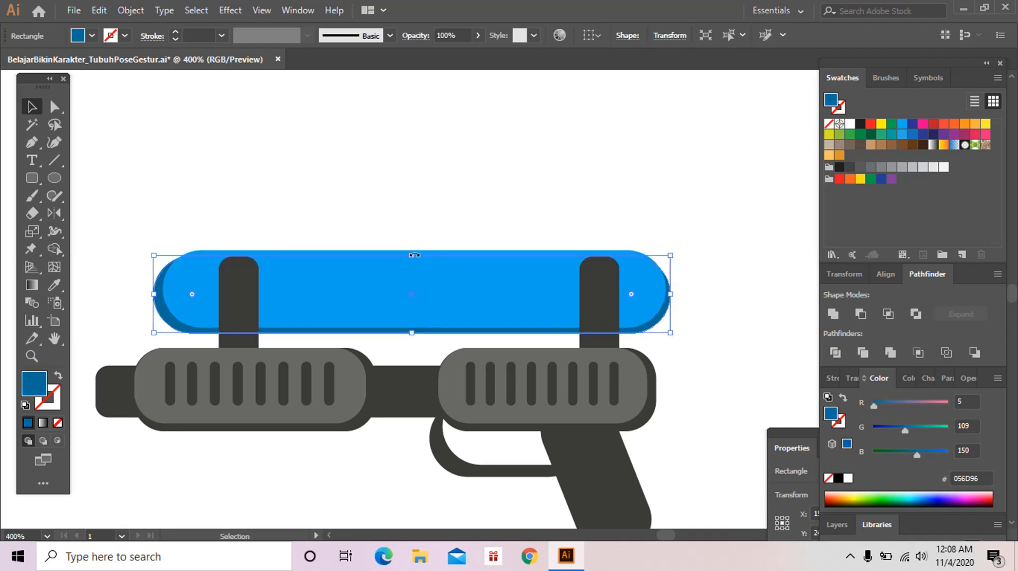
pyautogui.moveTo(414, 255); pyautogui.dragTo(414, 247)
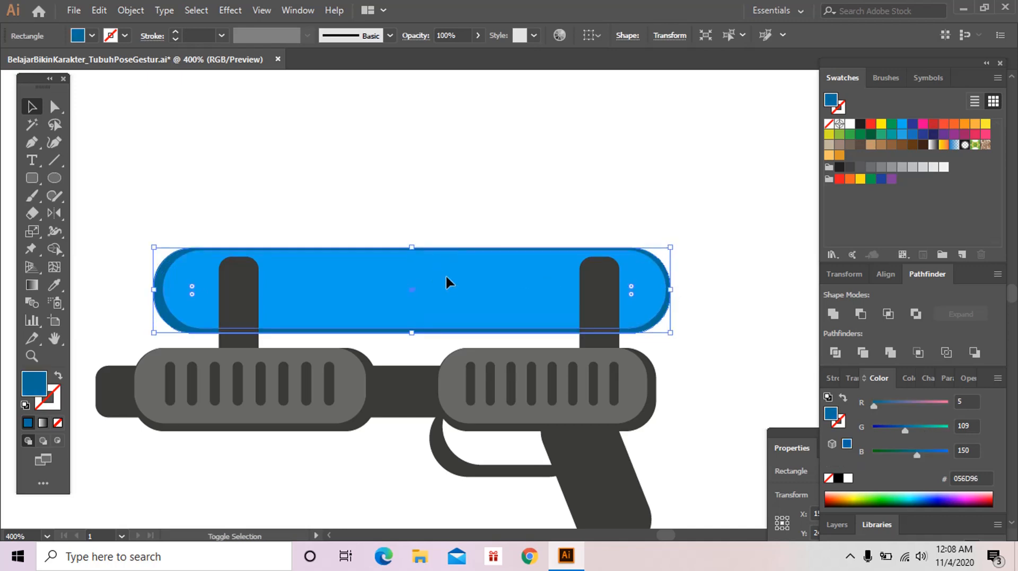
# Step: Lower both tank shapes together until they sit just above the slotted pieces, below the tops of the posts
pyautogui.keyDown('shift'); pyautogui.click(445, 278); pyautogui.keyUp('shift')
pyautogui.press('Down')
pyautogui.press('Down')
pyautogui.press('Down')
pyautogui.press('Down')
pyautogui.press('Down')
pyautogui.press('Down')
pyautogui.press('Down')
pyautogui.press('Down')
pyautogui.press('Down')
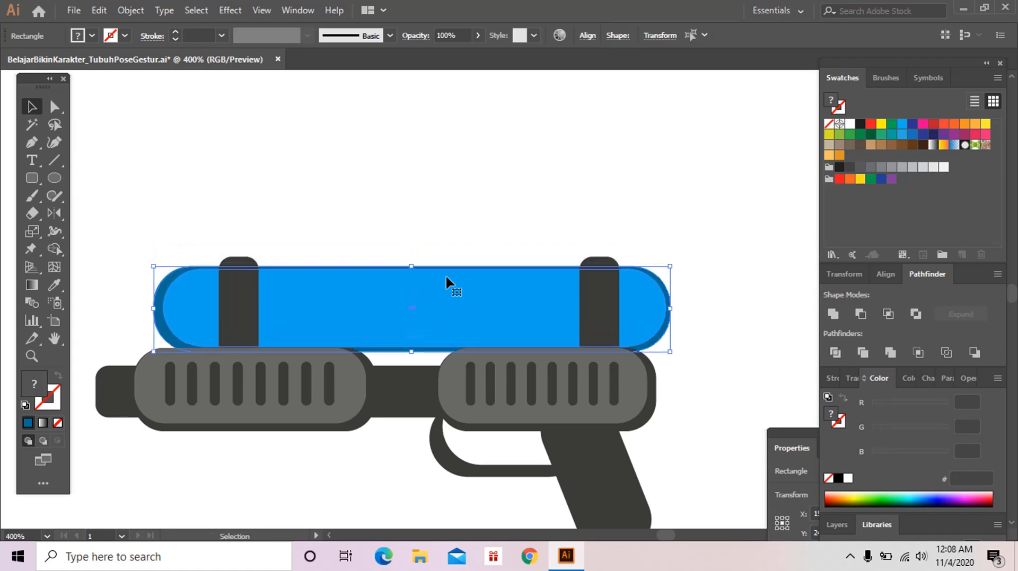
pyautogui.press('Up')
pyautogui.press('Up')
pyautogui.keyDown('ctrl'); pyautogui.click(514, 230); pyautogui.keyUp('ctrl')
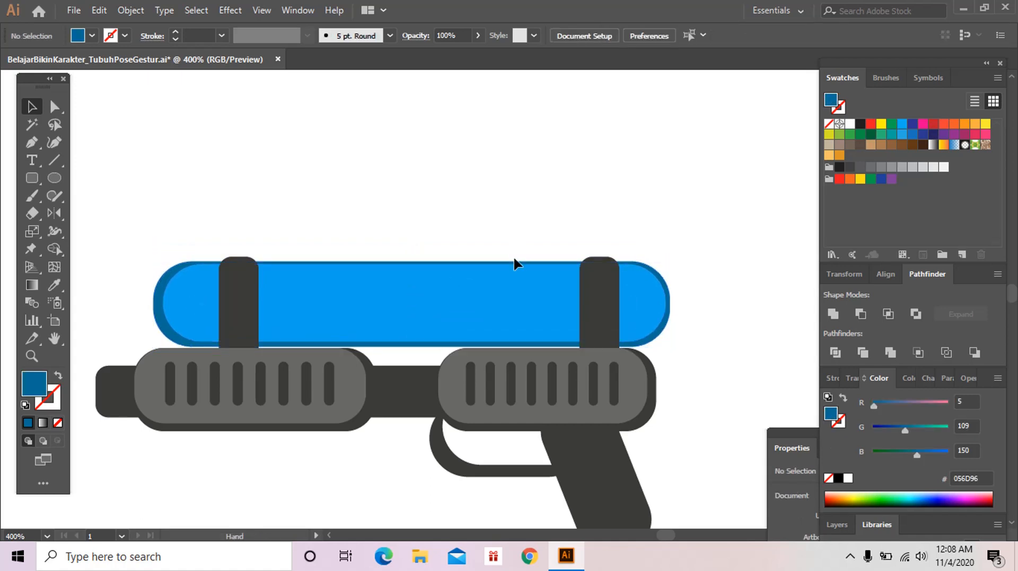
# Step: Draw a long thin rounded highlight along the tank's upper side between the posts and fill it with the goggles' near-white, F9F9F9
pyautogui.moveTo(514, 256); pyautogui.dragTo(541, 241)
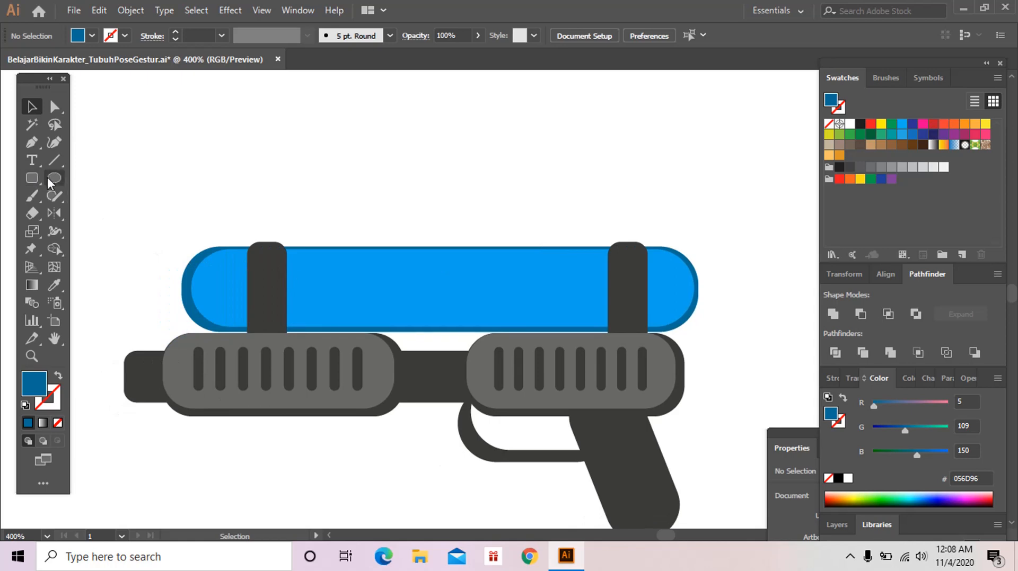
pyautogui.click(32, 179)
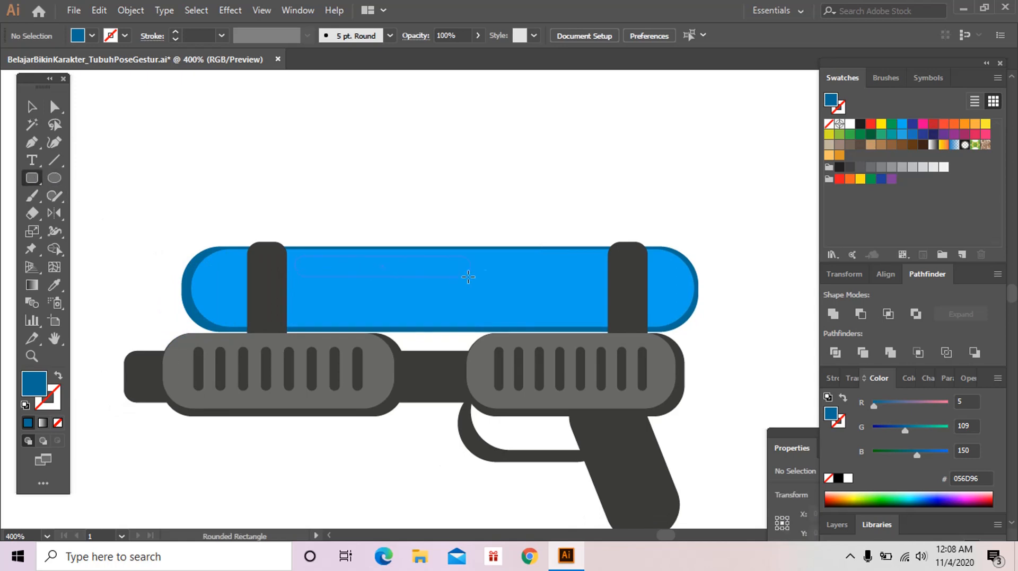
pyautogui.moveTo(557, 274); pyautogui.dragTo(558, 277)
pyautogui.hscroll(10, 472, 307)
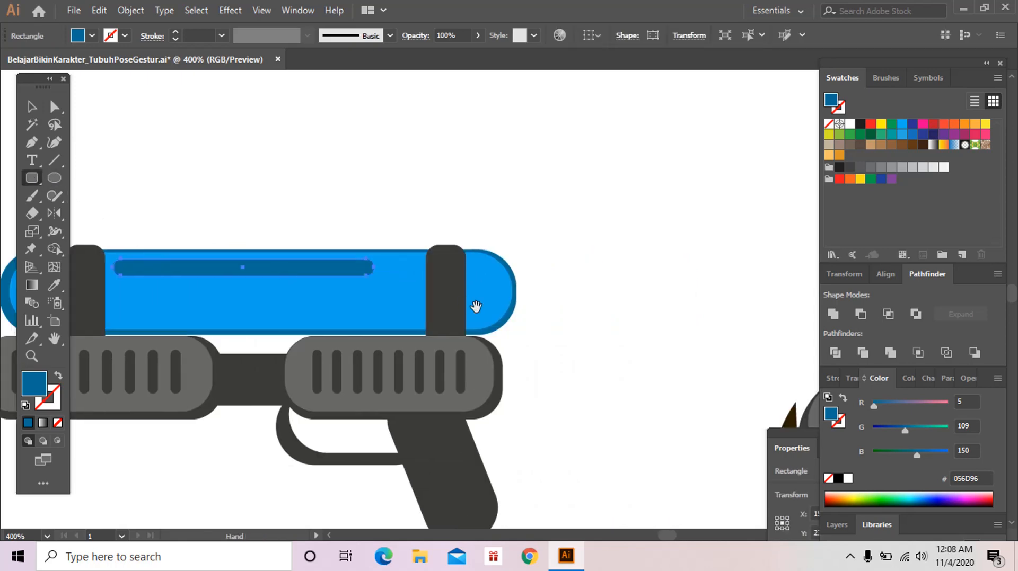
pyautogui.press('i')
pyautogui.click(293, 342)
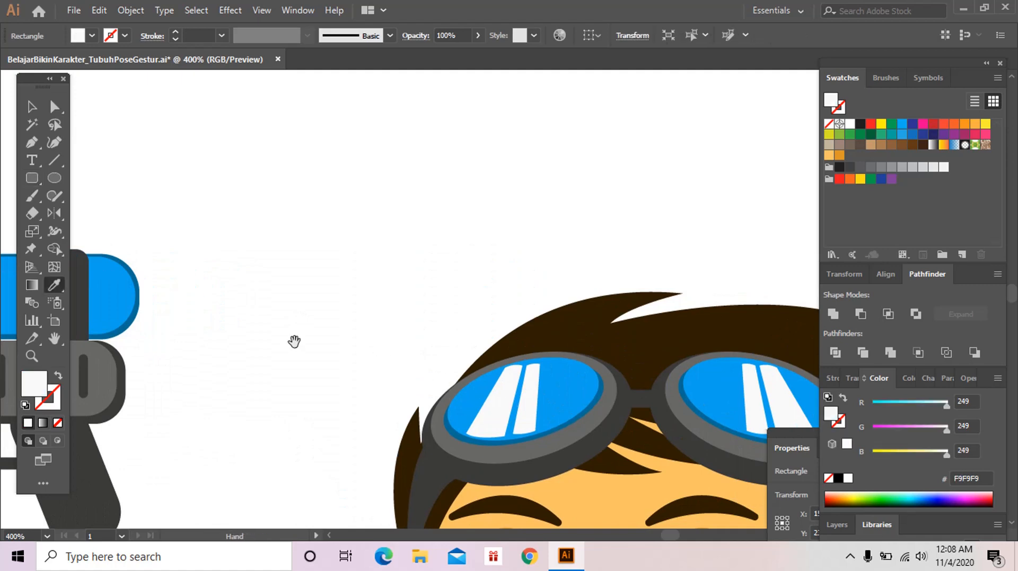
pyautogui.hscroll(-10, 422, 311)
pyautogui.hotkey('ctrl', 'shift', 'a')
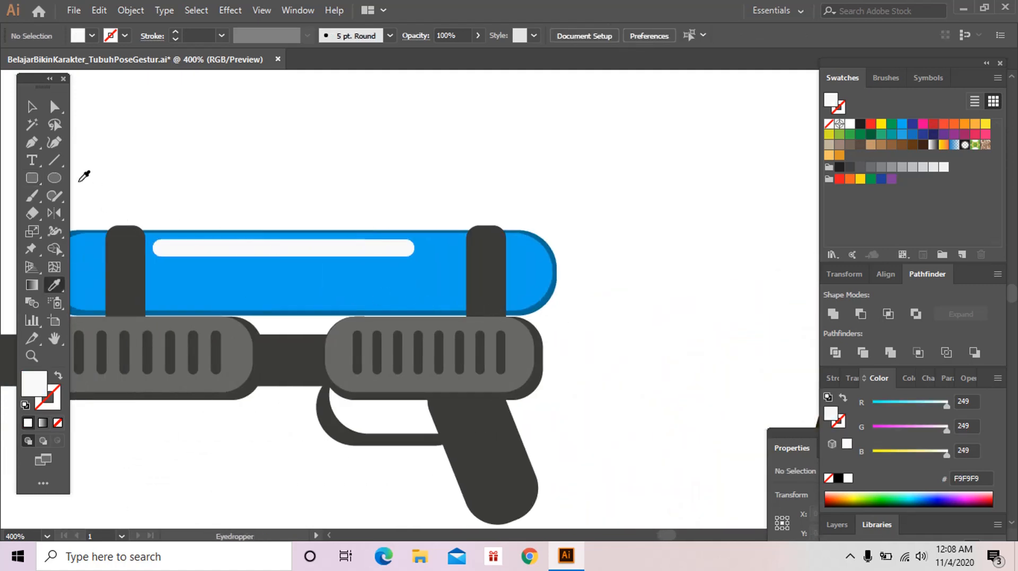
# Step: Draw a short near-white rounded highlight between the long highlight and the right post
pyautogui.click(31, 178)
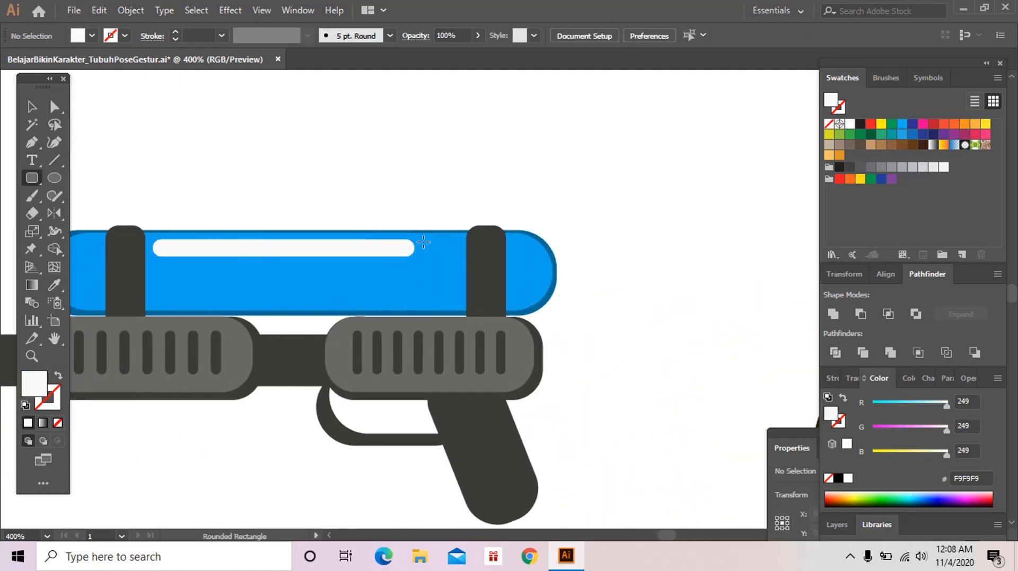
pyautogui.moveTo(460, 255); pyautogui.dragTo(460, 255)
pyautogui.hotkey('ctrl', 'shift', 'a')
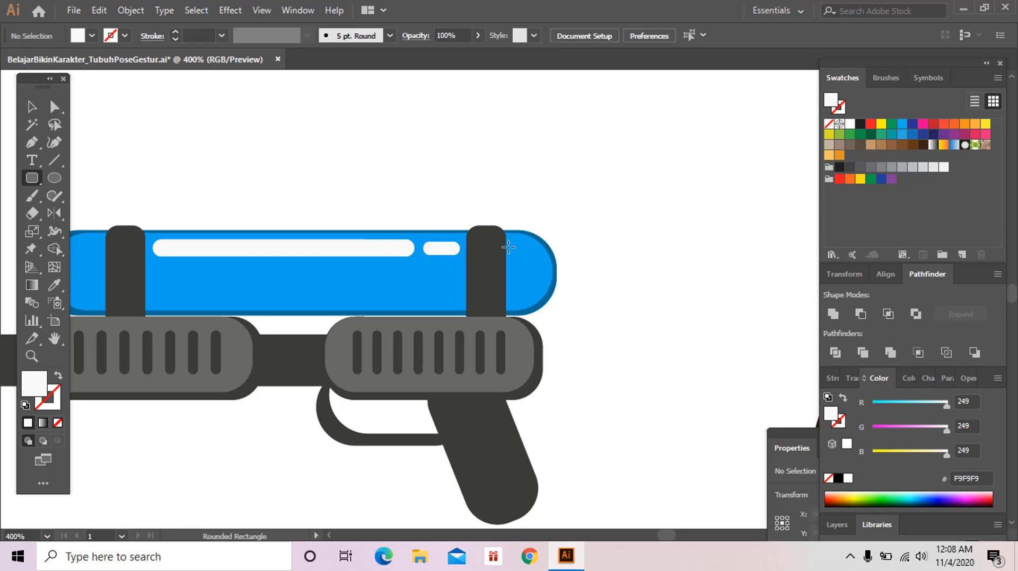
# Step: Try a small near-white rounded highlight on the tank's end beyond the right post
pyautogui.moveTo(537, 255); pyautogui.dragTo(537, 256)
pyautogui.hscroll(-5, 372, 255)
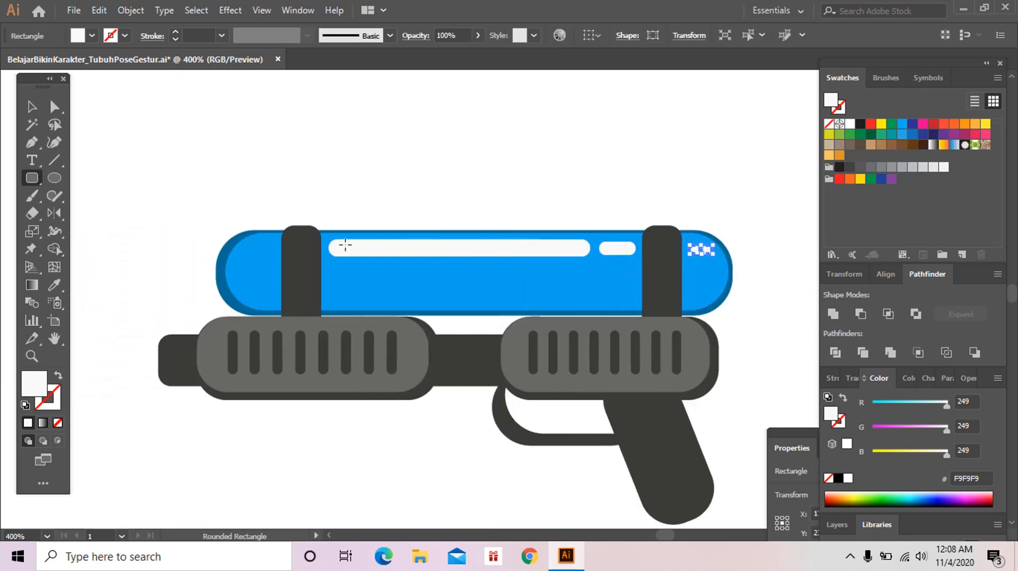
pyautogui.hotkey('ctrl', 'shift', 'a')
pyautogui.press('v')
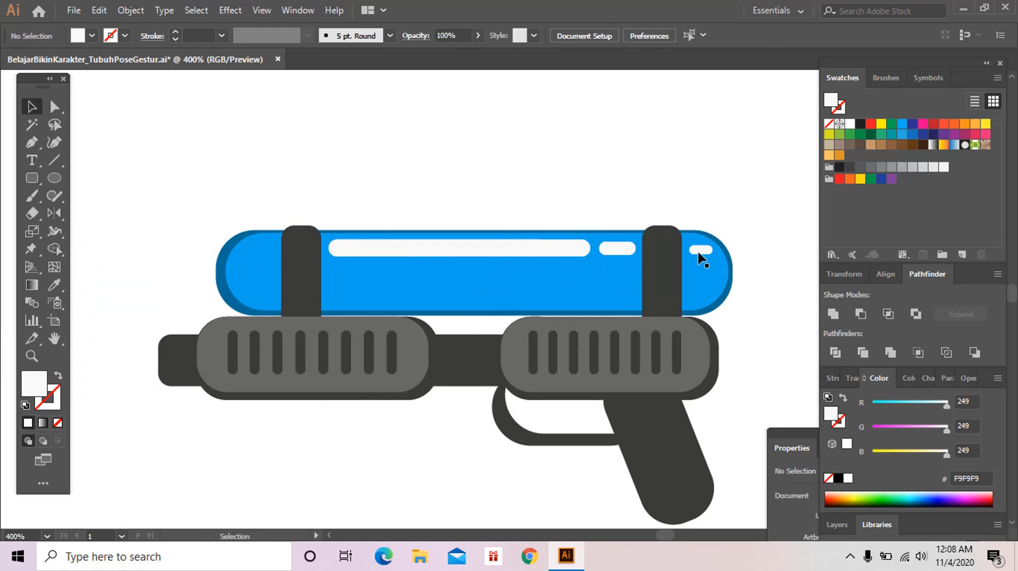
pyautogui.moveTo(698, 246); pyautogui.dragTo(692, 243)
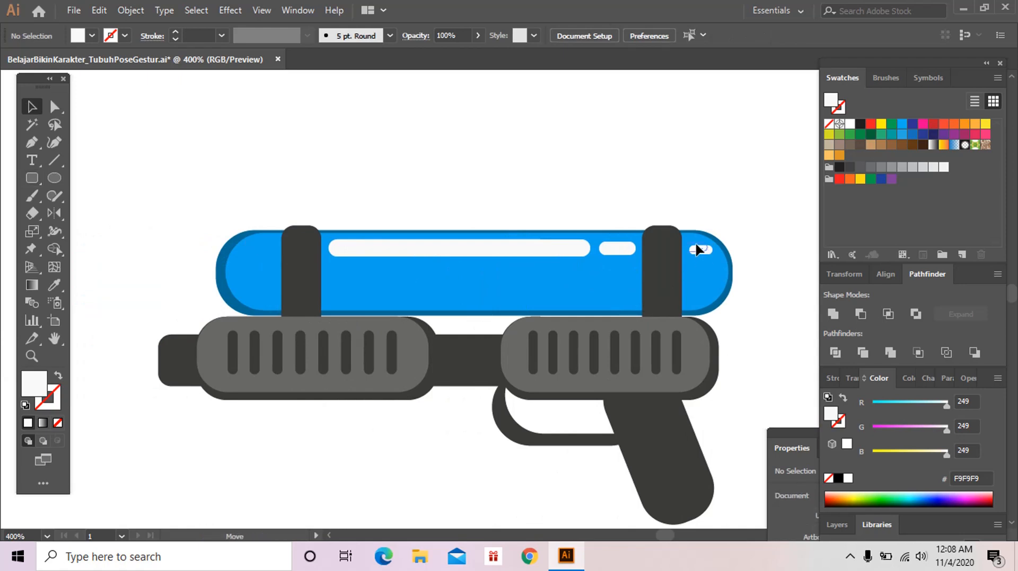
pyautogui.click(744, 302)
pyautogui.click(696, 248)
pyautogui.press('Delete')
# Step: Try a curved, tapering near-white highlight on the tank's right end with the Pen tool
pyautogui.press('z')
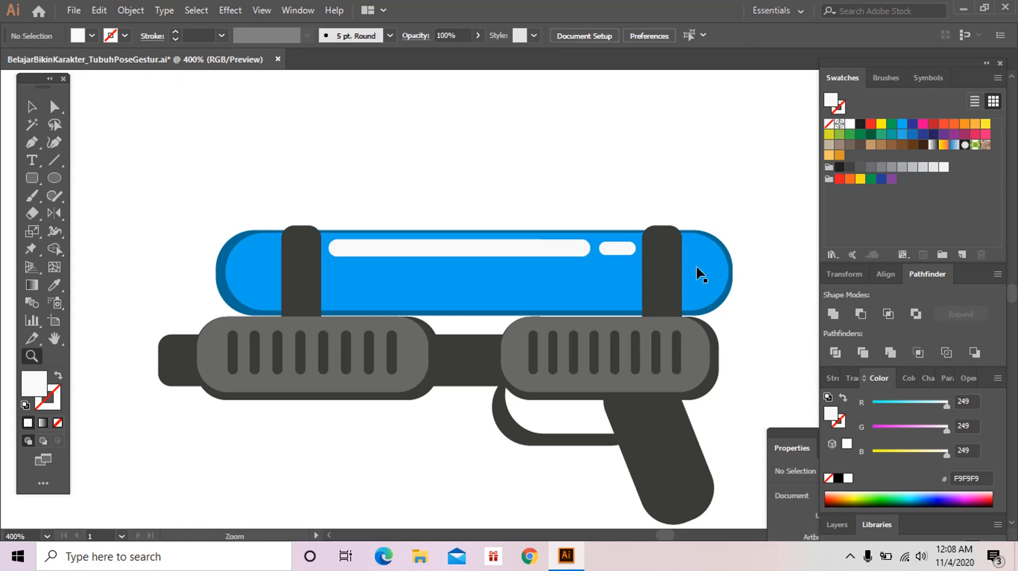
pyautogui.press('space')
pyautogui.click(665, 275)
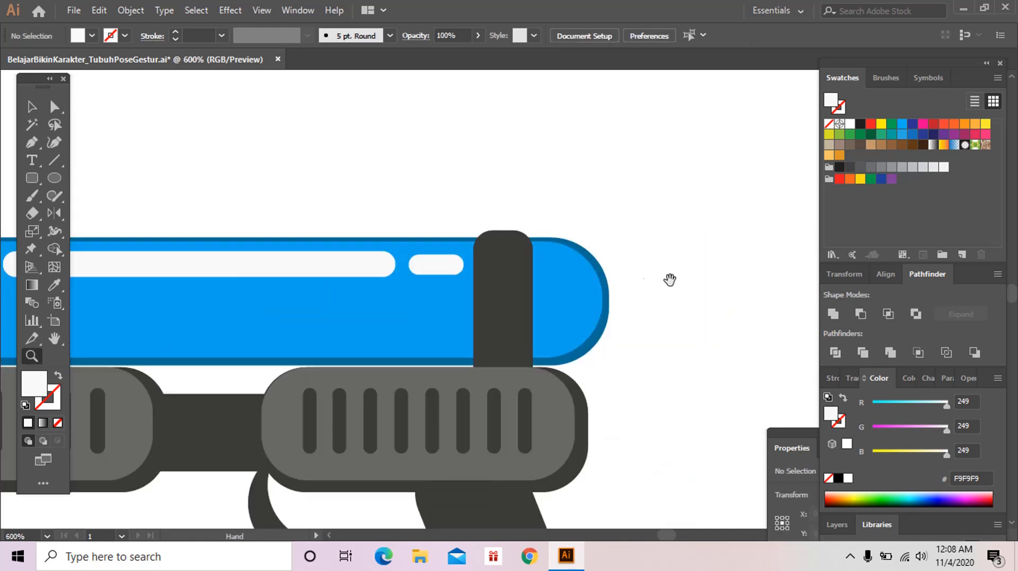
pyautogui.click(30, 142)
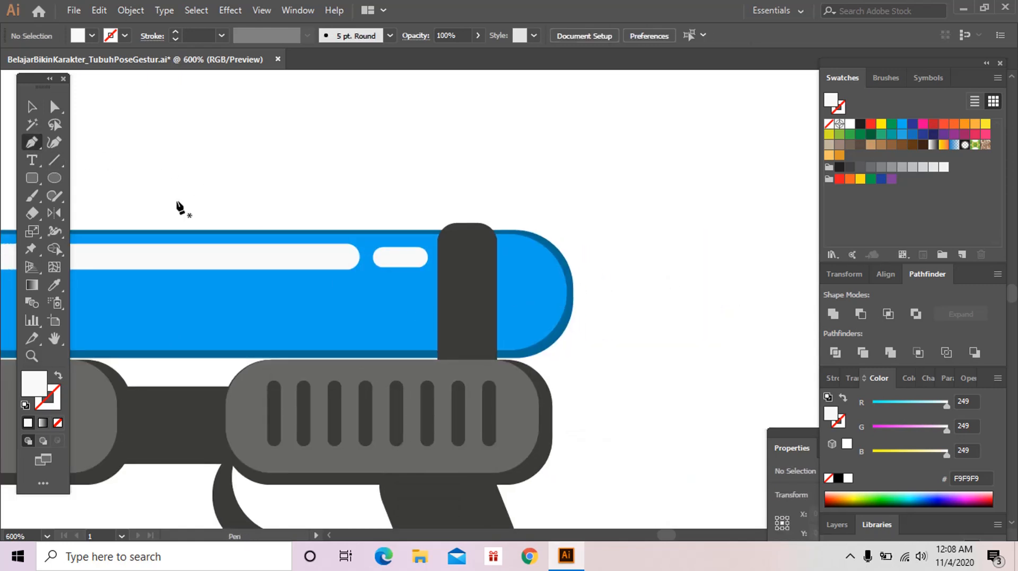
pyautogui.click(502, 252)
pyautogui.click(503, 270)
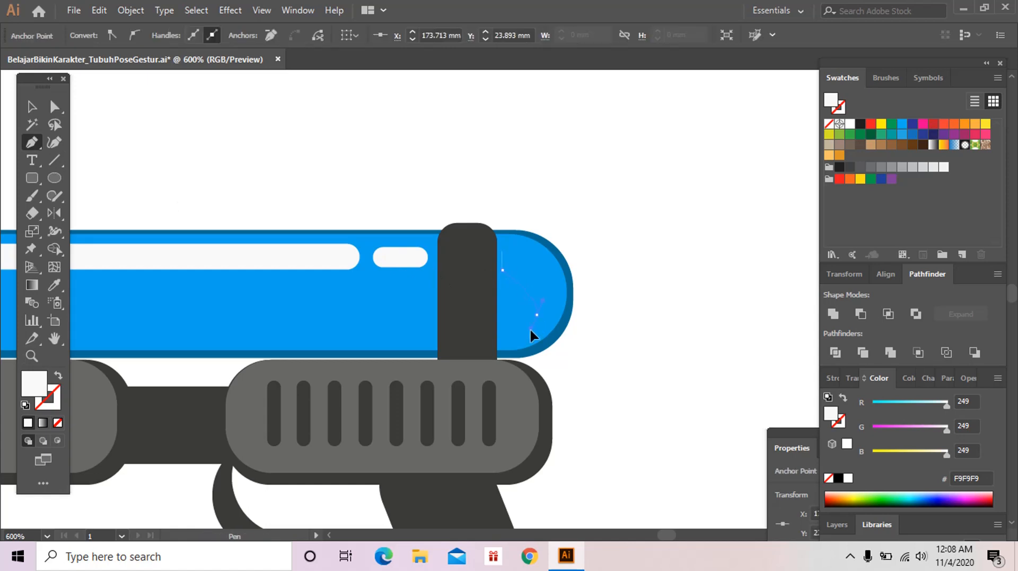
pyautogui.moveTo(530, 329); pyautogui.dragTo(523, 346)
pyautogui.click(537, 315)
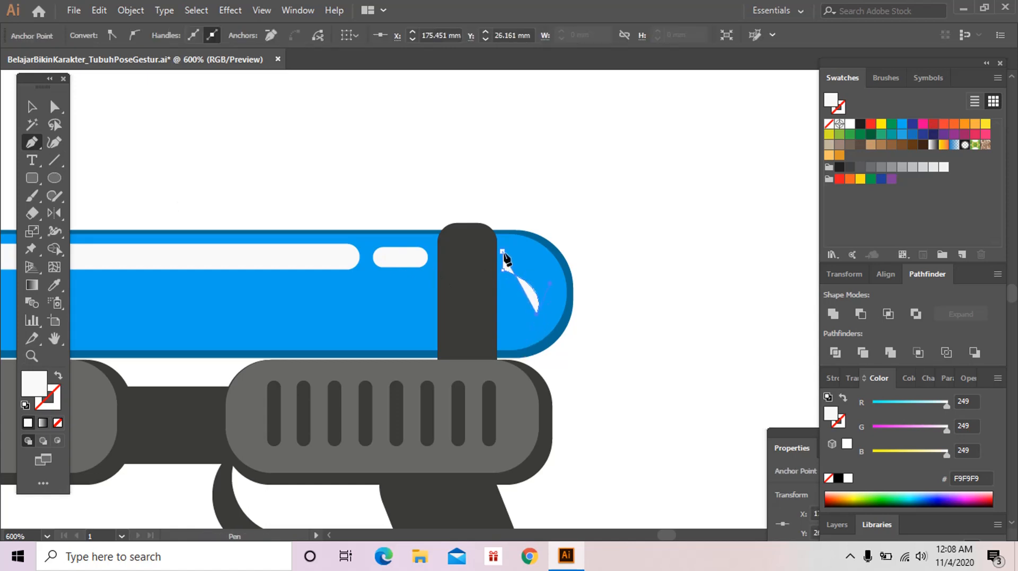
pyautogui.moveTo(502, 252); pyautogui.dragTo(442, 253)
pyautogui.hotkey('ctrl', 'shift', 'a')
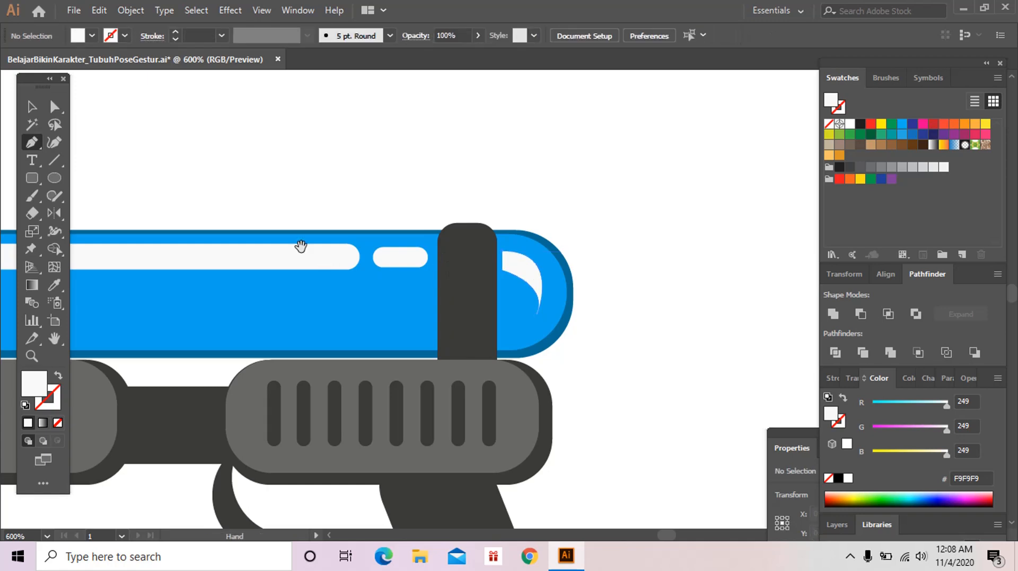
pyautogui.press('a')
pyautogui.click(537, 293)
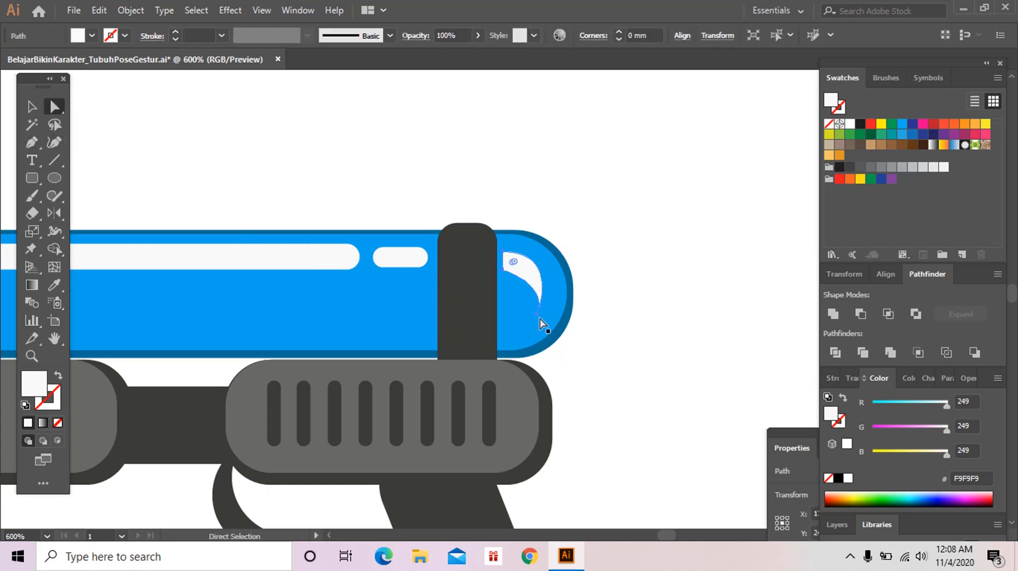
pyautogui.press('Delete')
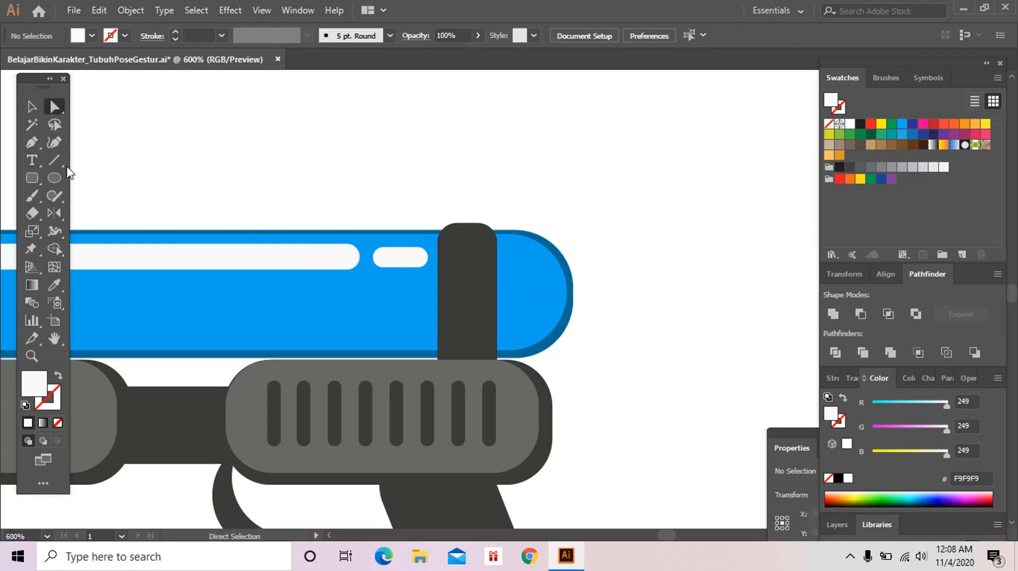
# Step: Draw a curved near-white highlight on the tank's right end with the Pen tool, tapering to a point at its lower tip
pyautogui.click(32, 142)
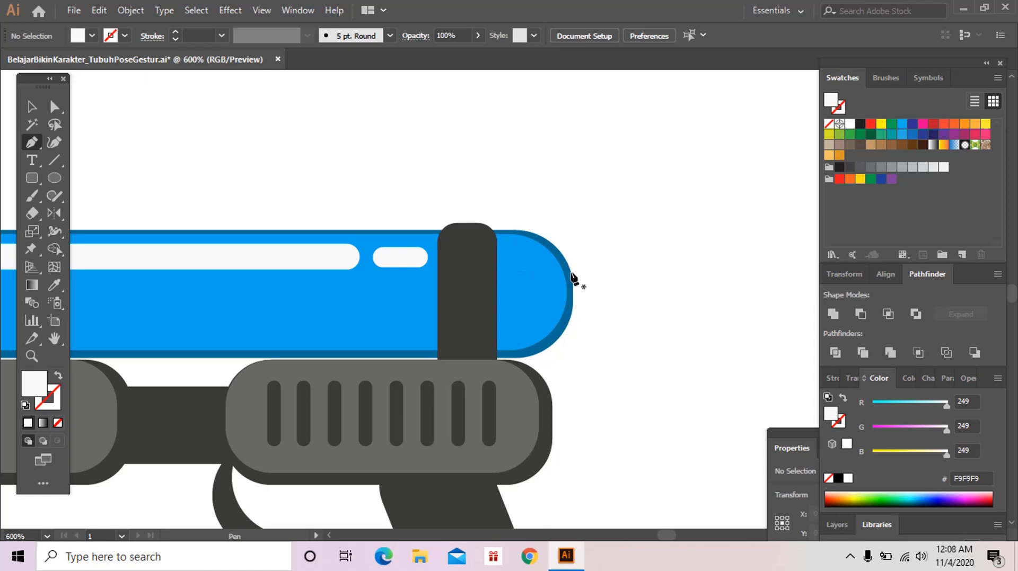
pyautogui.click(510, 250)
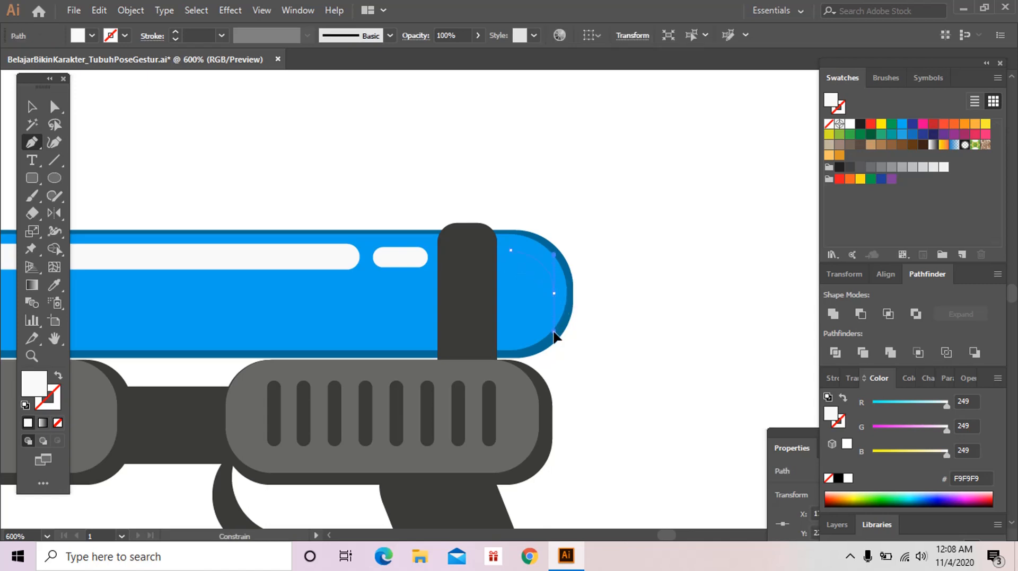
pyautogui.moveTo(554, 293); pyautogui.dragTo(554, 332)
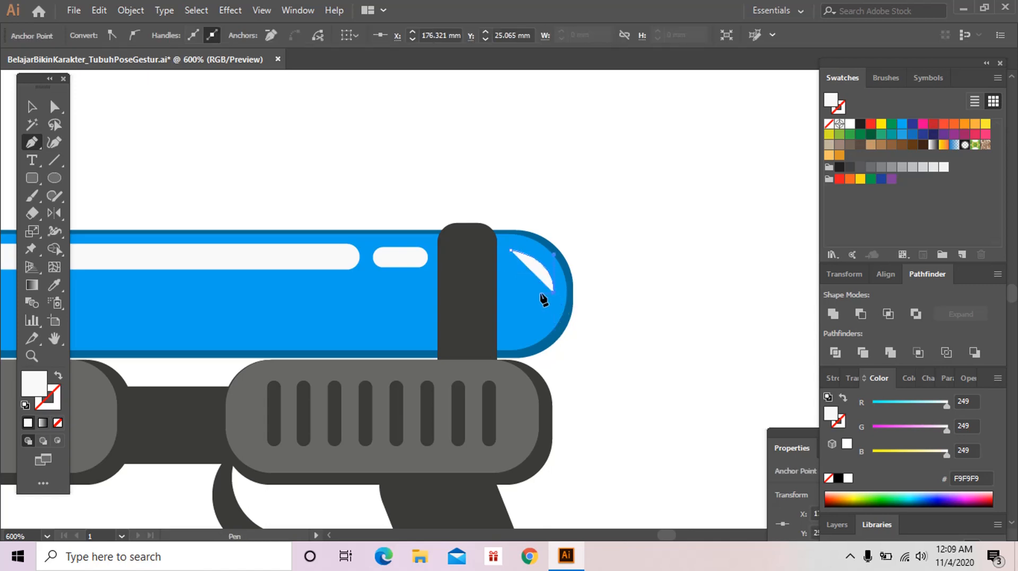
pyautogui.moveTo(511, 267); pyautogui.dragTo(490, 267)
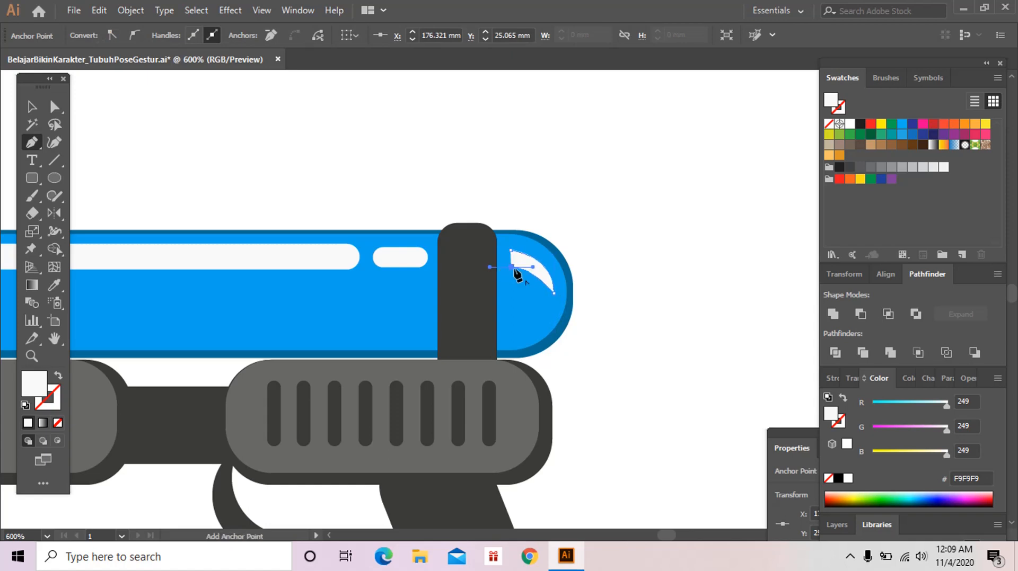
pyautogui.click(512, 268)
pyautogui.click(510, 250)
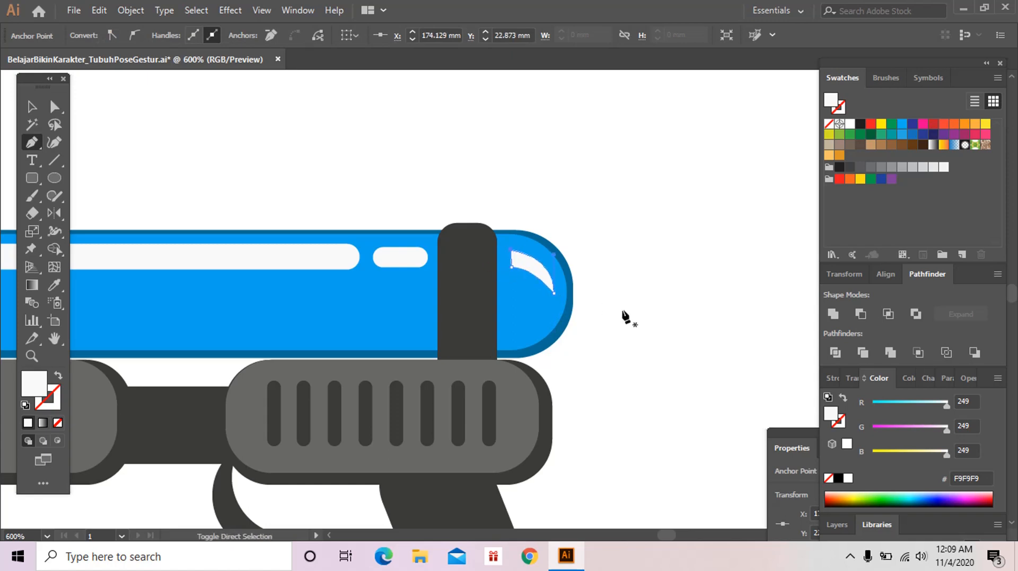
pyautogui.keyDown('ctrl'); pyautogui.click(623, 312); pyautogui.keyUp('ctrl')
# Step: Copy the curved highlight to the tank's left end and reflect it across the vertical axis
pyautogui.press('z')
pyautogui.keyDown('alt'); pyautogui.click(594, 317); pyautogui.keyUp('alt')
pyautogui.keyDown('alt'); pyautogui.click(594, 317); pyautogui.keyUp('alt')
pyautogui.moveTo(495, 302); pyautogui.dragTo(712, 305)
pyautogui.press('v')
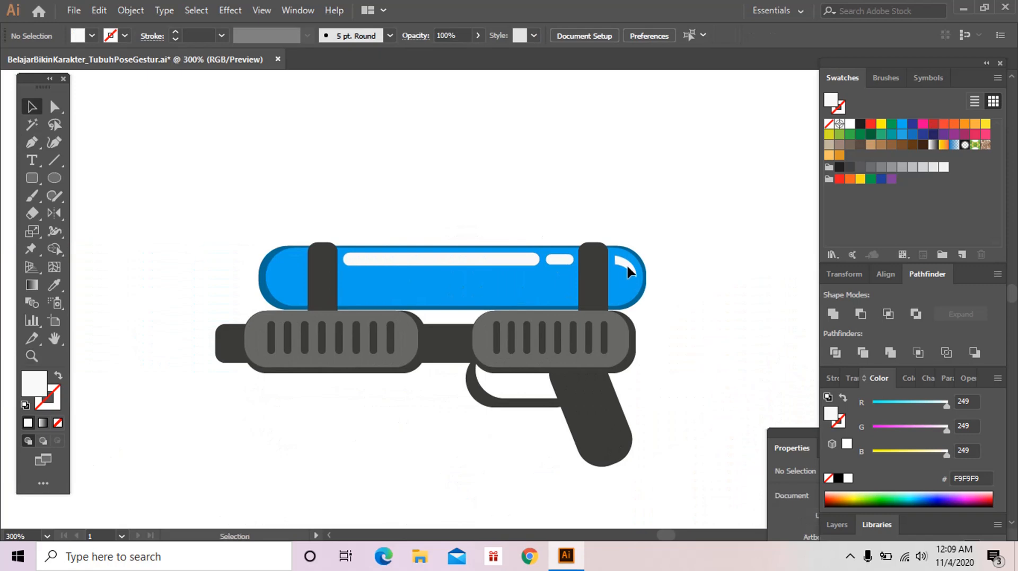
pyautogui.click(267, 279)
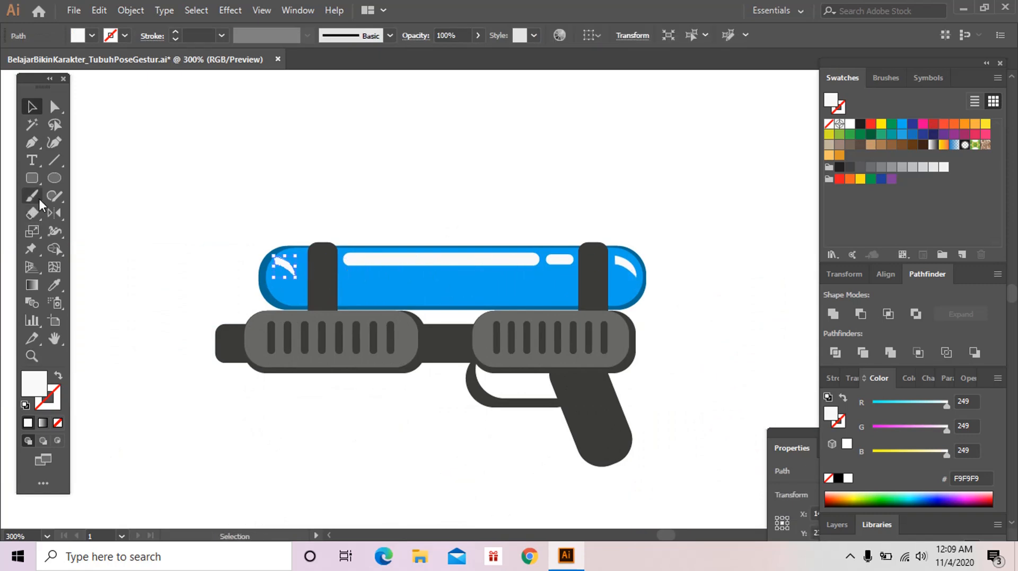
pyautogui.doubleClick(54, 213)
pyautogui.click(512, 372)
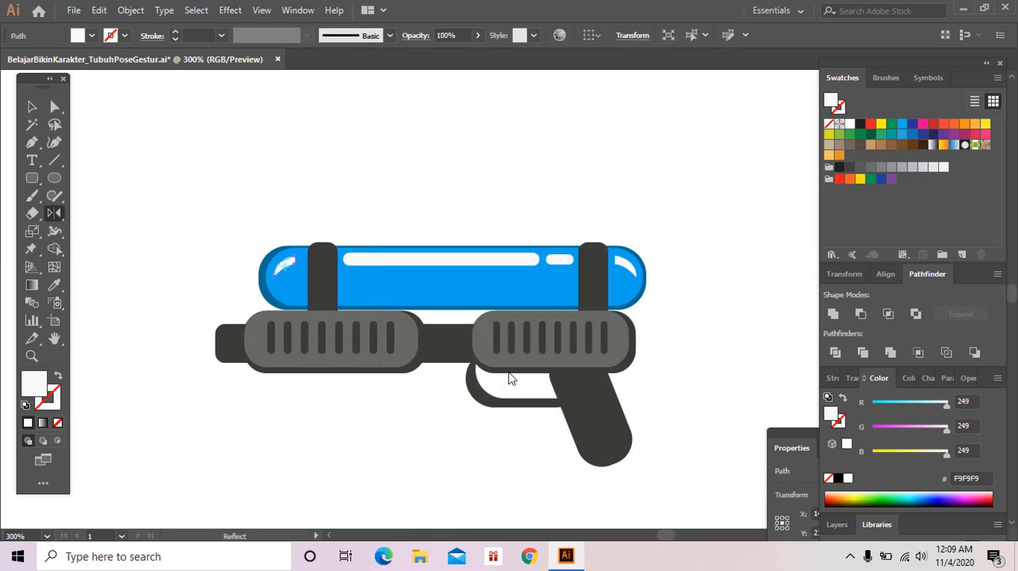
pyautogui.hotkey('ctrl', 'shift', 'a')
pyautogui.press('a')
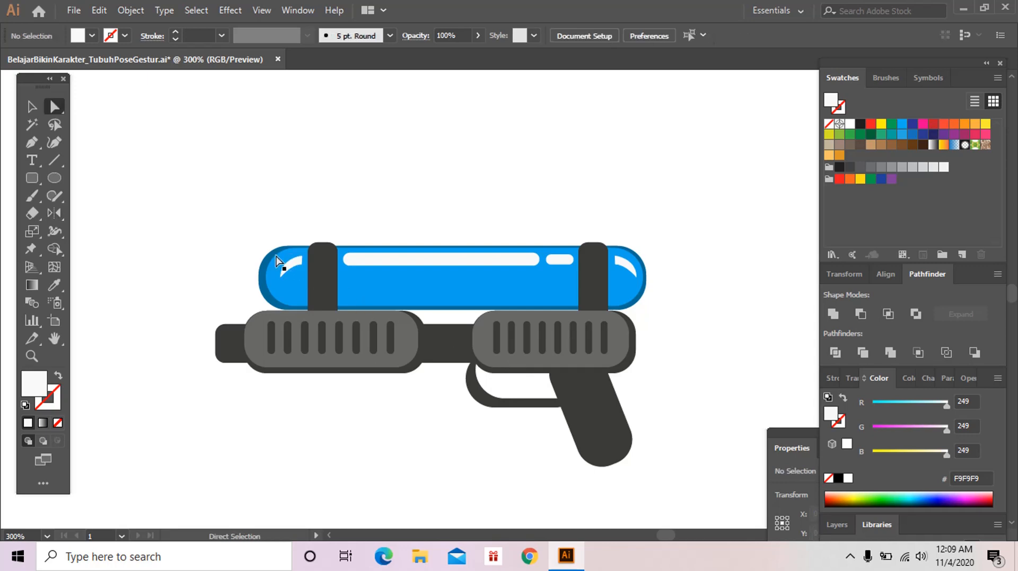
# Step: Narrow the dark rim slightly at the tank's left end
pyautogui.press('v')
pyautogui.click(270, 280)
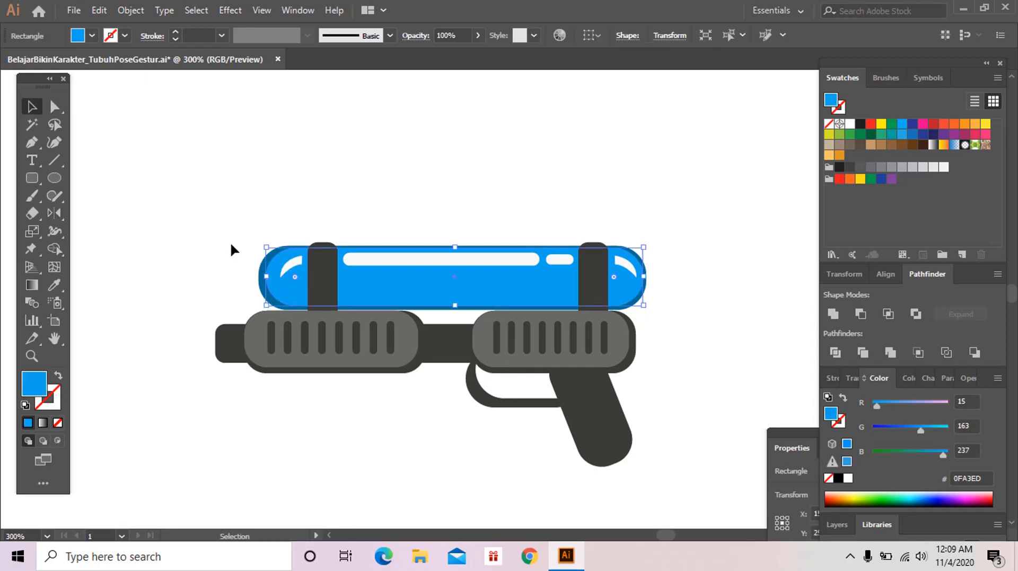
pyautogui.moveTo(270, 281)
pyautogui.mouseDown()
pyautogui.moveTo(251, 282)
pyautogui.moveTo(269, 281)
pyautogui.mouseUp()
# Step: Group all the gun's parts, enlarge the gun slightly and tilt it so the muzzle points upward
pyautogui.hotkey('ctrl', 'space')
pyautogui.click(498, 237)
pyautogui.keyDown('ctrl'); pyautogui.keyDown('alt'); pyautogui.click(497, 236); pyautogui.keyUp('alt'); pyautogui.keyUp('ctrl')
pyautogui.keyDown('ctrl'); pyautogui.keyDown('alt'); pyautogui.click(497, 236); pyautogui.keyUp('alt'); pyautogui.keyUp('ctrl')
pyautogui.keyDown('ctrl'); pyautogui.keyDown('alt'); pyautogui.click(497, 237); pyautogui.keyUp('alt'); pyautogui.keyUp('ctrl')
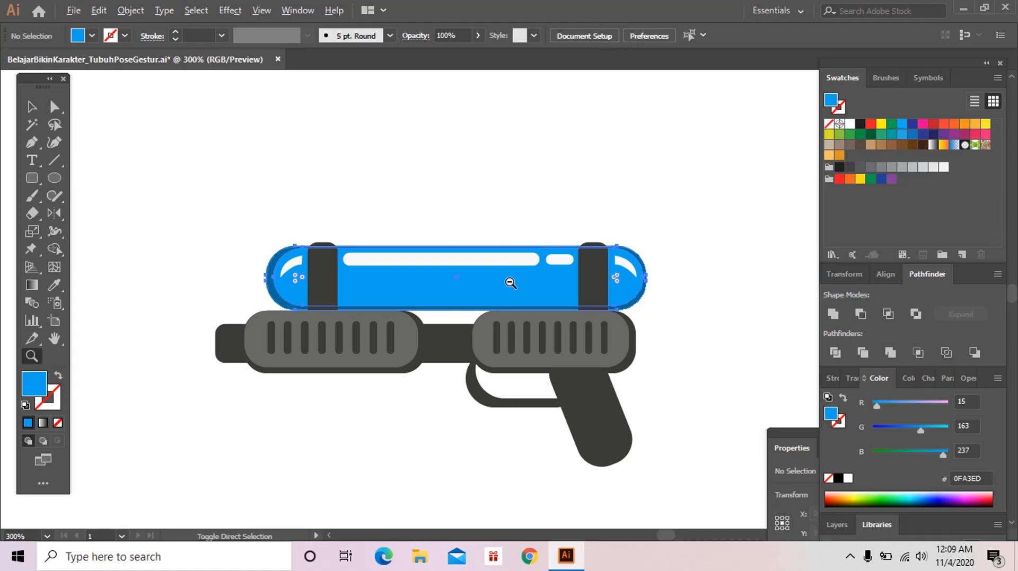
pyautogui.keyDown('ctrl'); pyautogui.keyDown('alt'); pyautogui.click(515, 356); pyautogui.keyUp('alt'); pyautogui.keyUp('ctrl')
pyautogui.moveTo(432, 291); pyautogui.dragTo(540, 364)
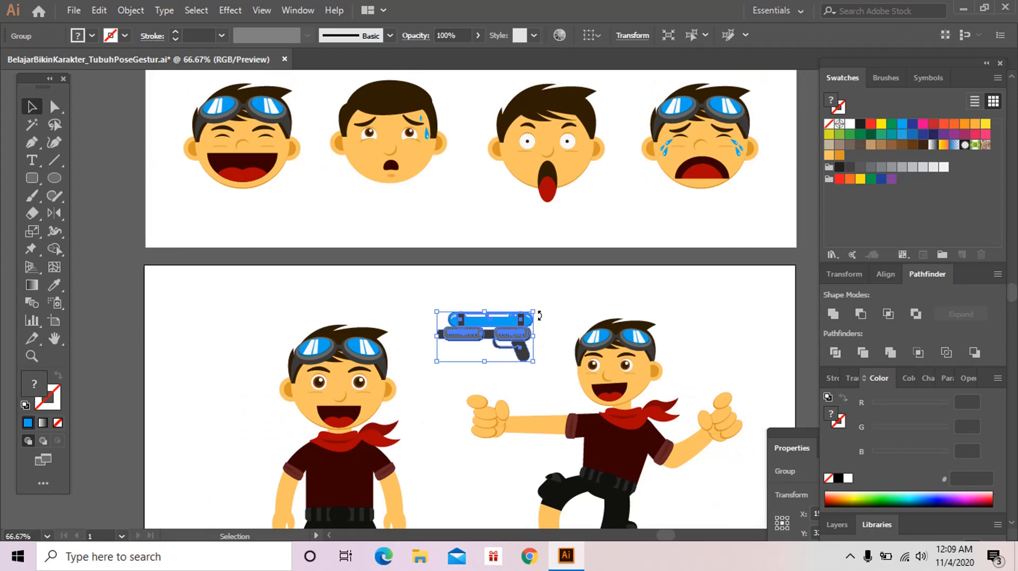
pyautogui.moveTo(539, 317); pyautogui.dragTo(556, 382)
pyautogui.click(536, 386)
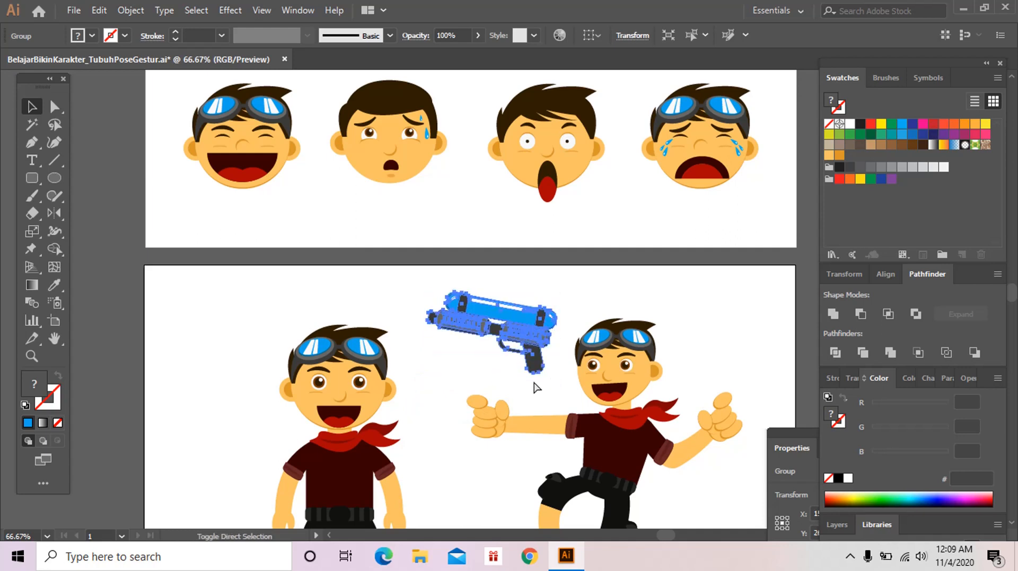
# Step: Move the whole standing boy over to the artboard's left edge, away from the gun and the leaping boy
pyautogui.press('z')
pyautogui.moveTo(464, 382); pyautogui.dragTo(475, 293)
pyautogui.keyDown('alt'); pyautogui.click(455, 366); pyautogui.keyUp('alt')
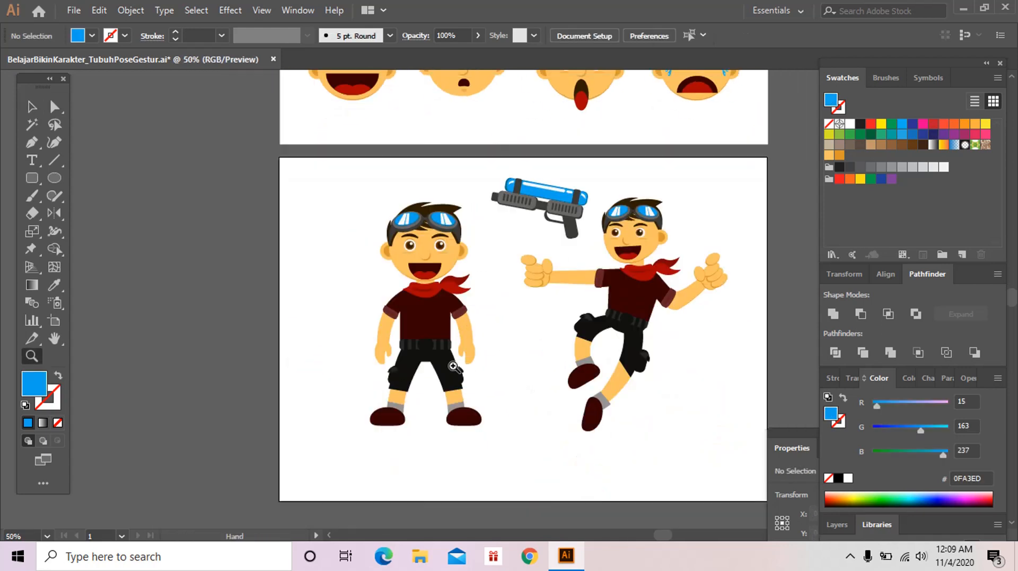
pyautogui.moveTo(456, 365); pyautogui.dragTo(432, 376)
pyautogui.press('v')
pyautogui.moveTo(320, 185); pyautogui.dragTo(465, 453)
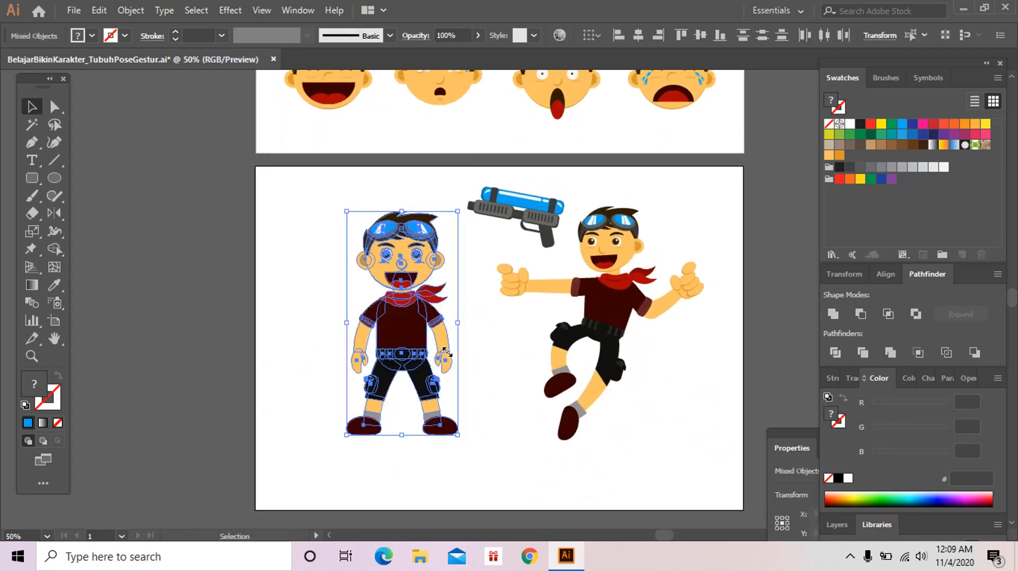
pyautogui.moveTo(446, 355); pyautogui.dragTo(365, 349)
pyautogui.press('z')
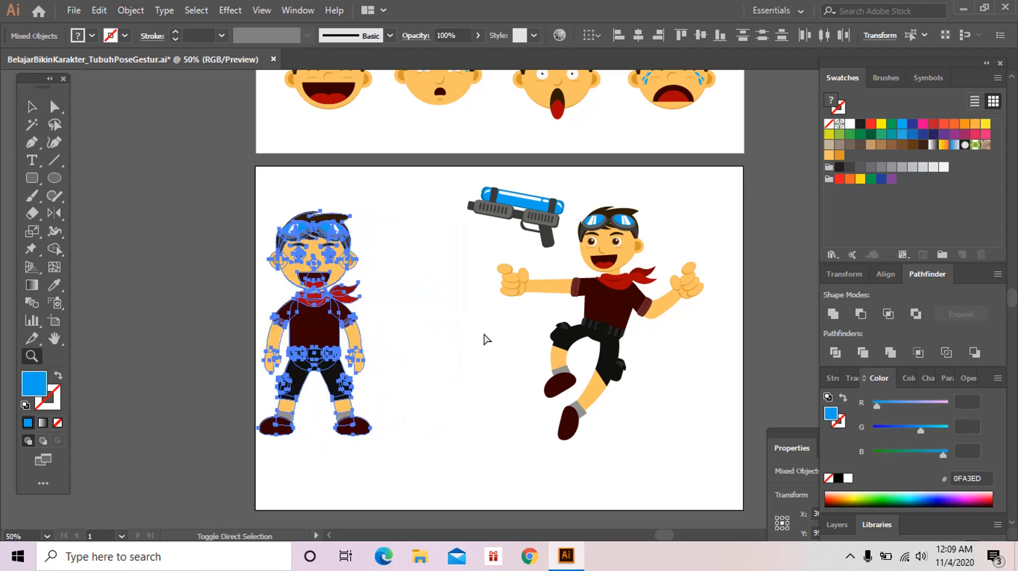
pyautogui.hotkey('ctrl', 'shift', 'a')
# Step: Place the gun on the leaping boy's outstretched fist so the grip lies across the palm
pyautogui.click(517, 323)
pyautogui.click(517, 323)
pyautogui.moveTo(516, 345); pyautogui.dragTo(408, 401)
pyautogui.press('v')
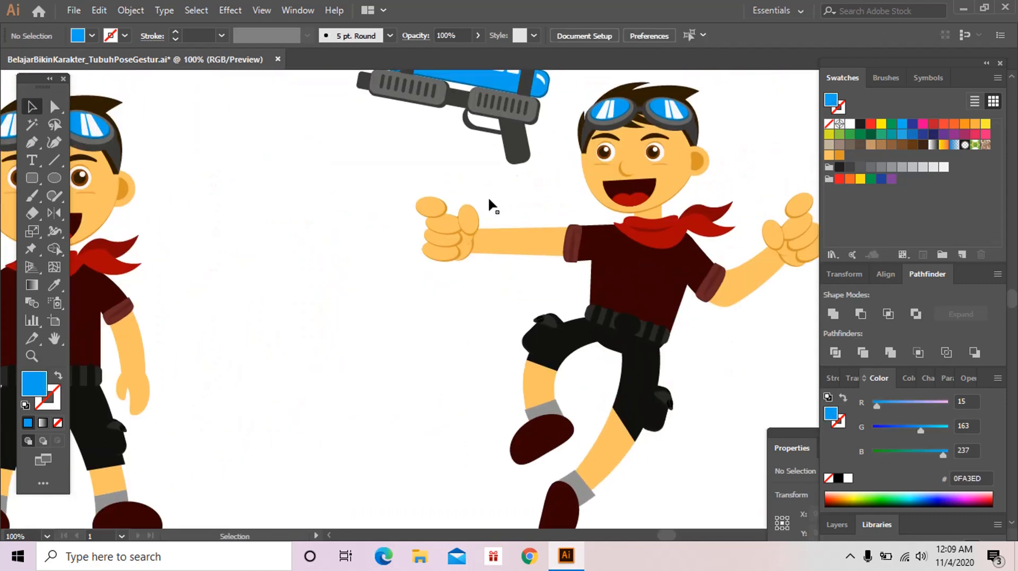
pyautogui.moveTo(513, 154); pyautogui.dragTo(458, 236)
pyautogui.moveTo(458, 242); pyautogui.dragTo(445, 217)
# Step: Lengthen the gun's grip downward by moving its lower anchor points so it extends below the fist
pyautogui.press('a')
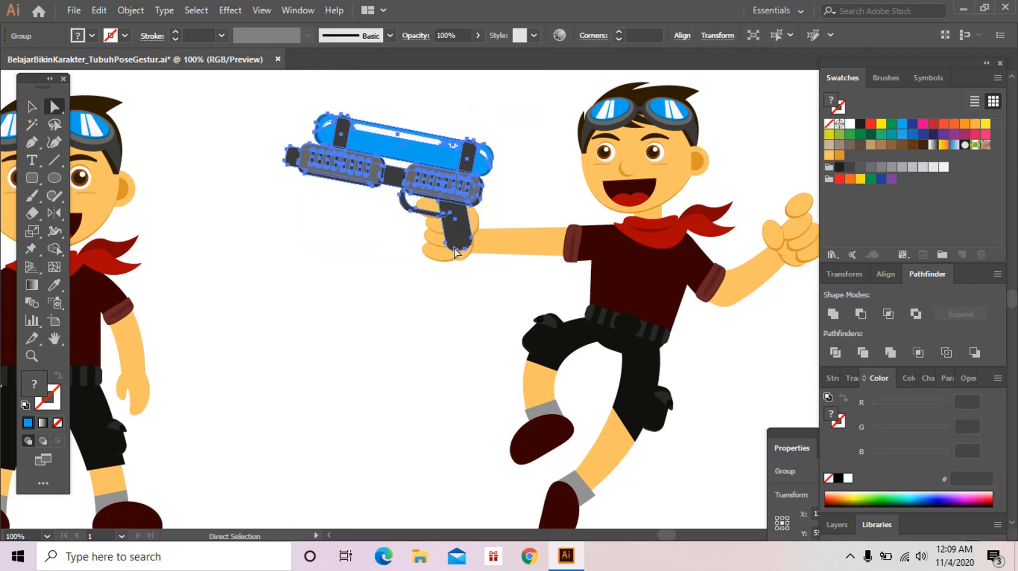
pyautogui.click(456, 253)
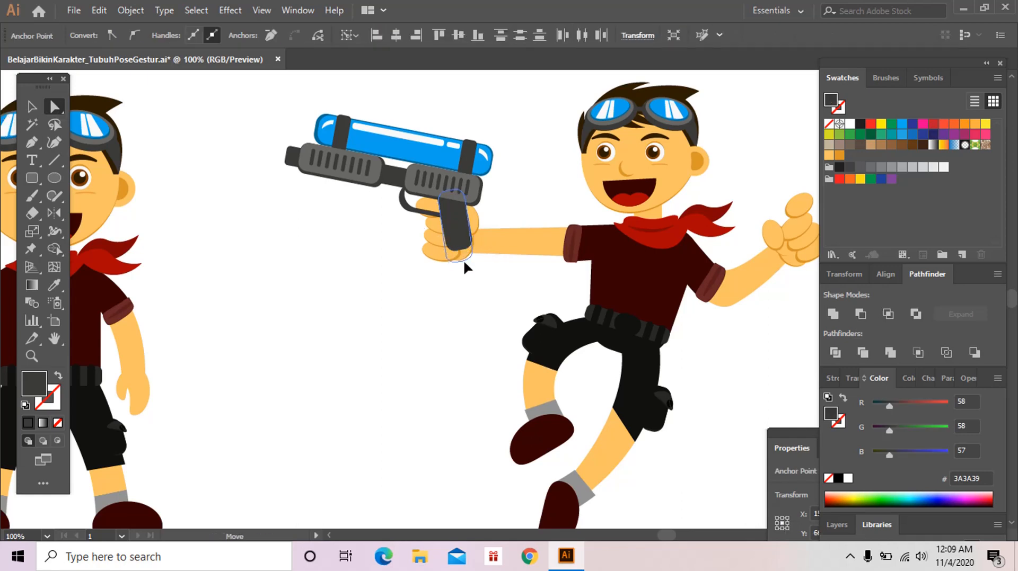
pyautogui.moveTo(465, 271); pyautogui.dragTo(465, 271)
pyautogui.click(477, 263)
pyautogui.click(480, 248)
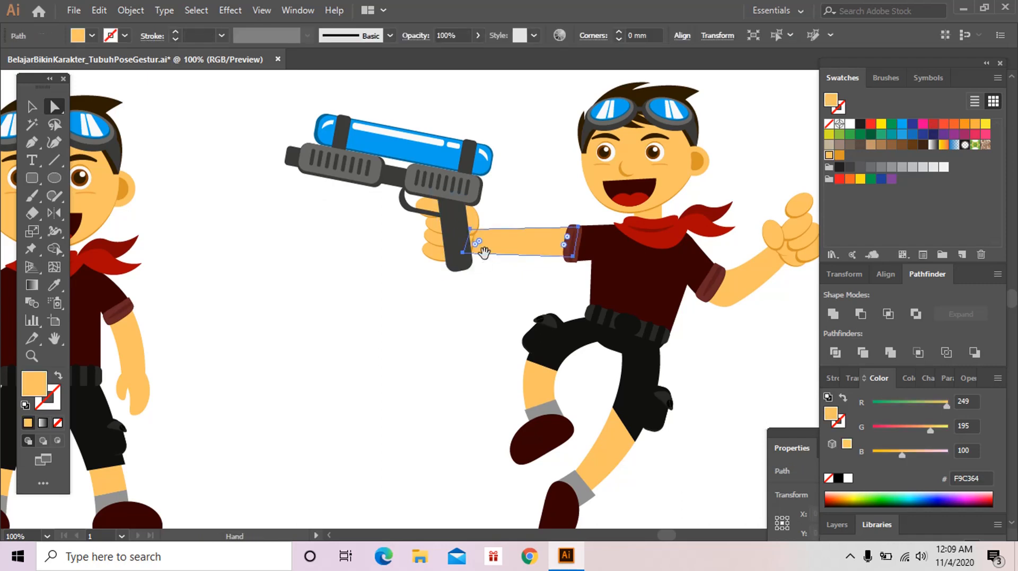
# Step: Ungroup the outstretched hand and bring its four fingers to the front so they wrap around the grip
pyautogui.press('z')
pyautogui.click(486, 281)
pyautogui.click(479, 273)
pyautogui.press('v')
pyautogui.click(435, 252)
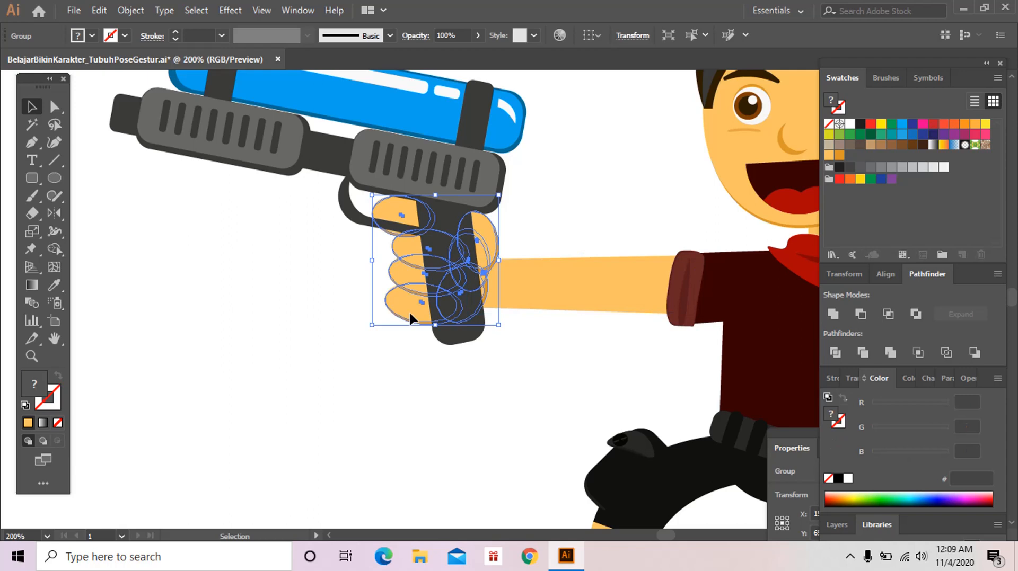
pyautogui.press('ctrl')
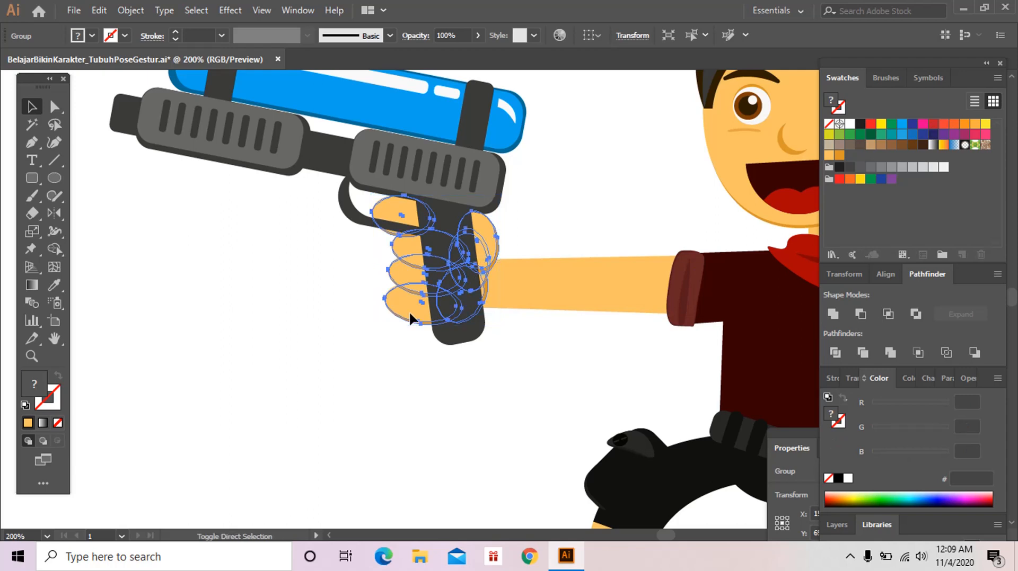
pyautogui.click(411, 320)
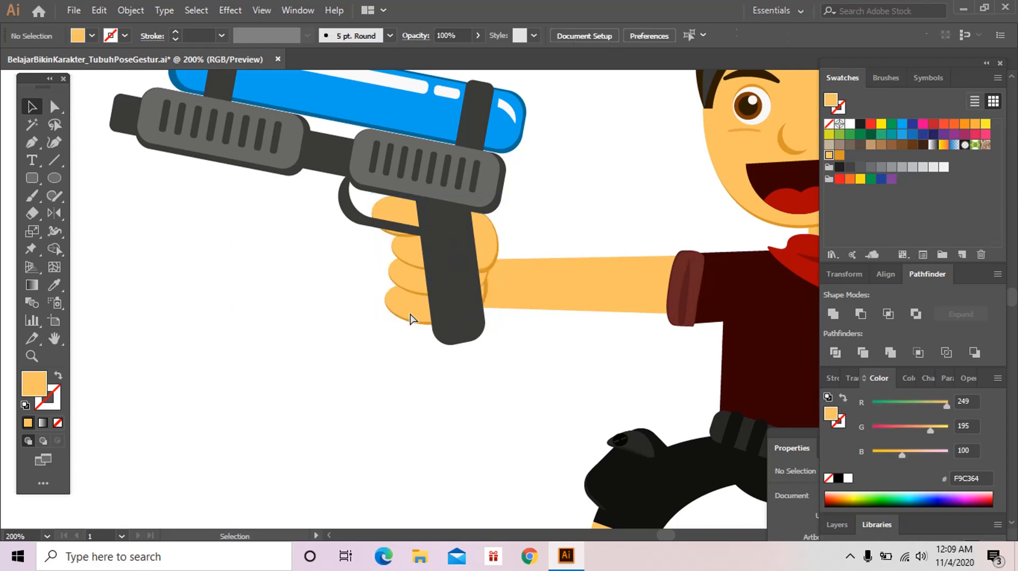
pyautogui.moveTo(398, 345); pyautogui.dragTo(420, 268)
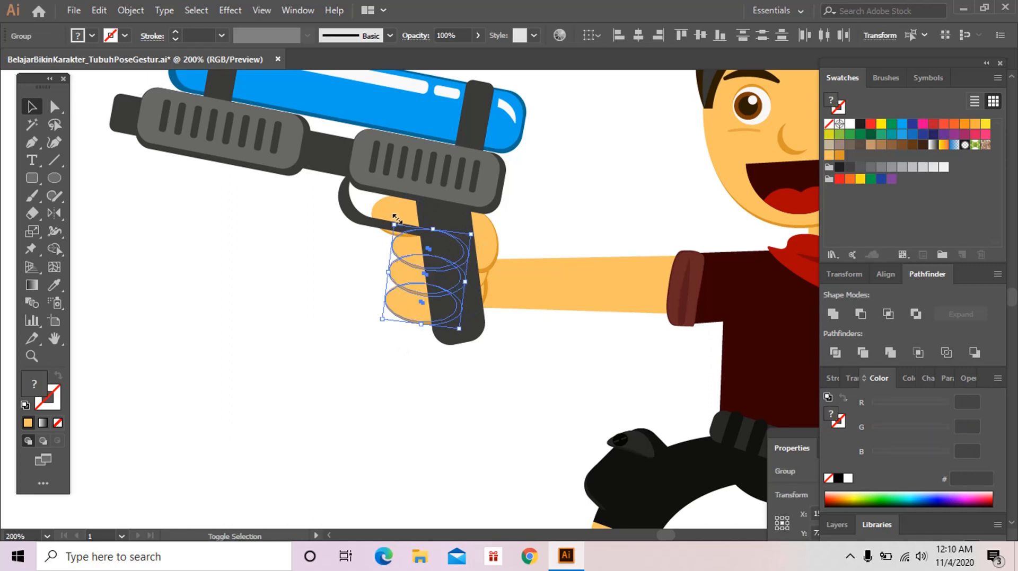
pyautogui.keyDown('ctrl'); pyautogui.keyDown('shift'); pyautogui.click(398, 209); pyautogui.keyUp('shift'); pyautogui.keyUp('ctrl')
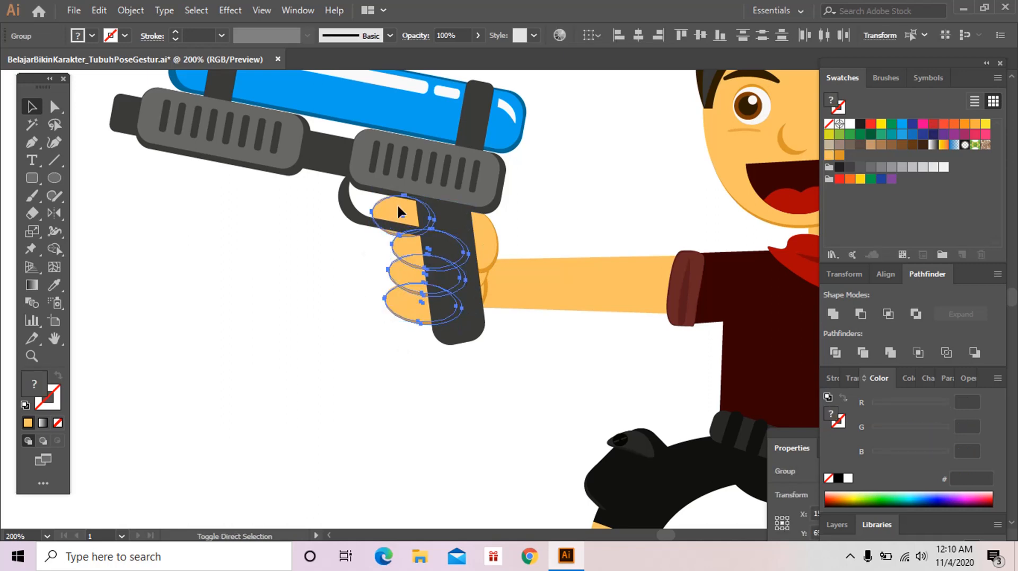
pyautogui.hotkey('ctrl', 'shift', ']')
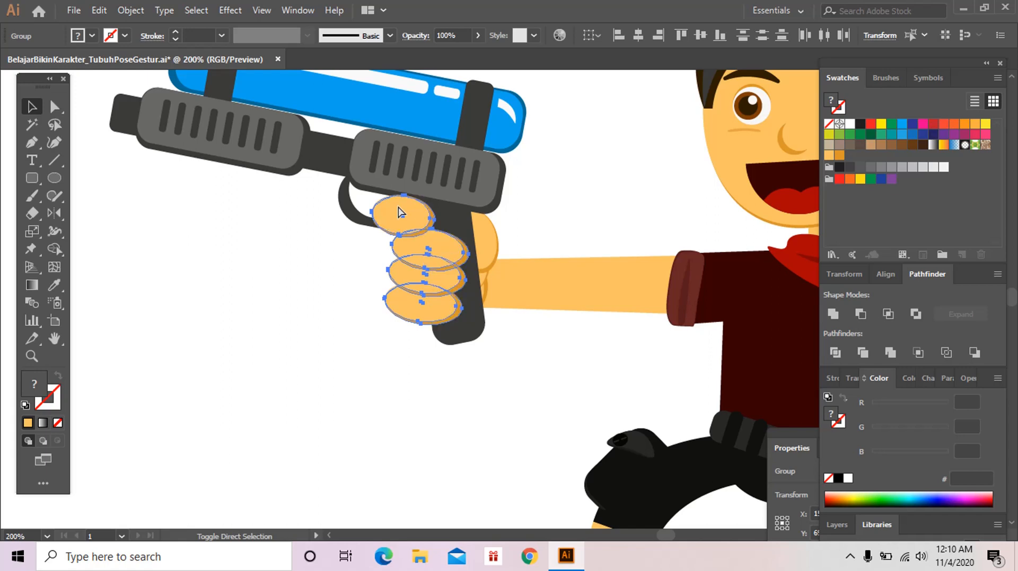
pyautogui.hotkey('ctrl', 'shift', 'a')
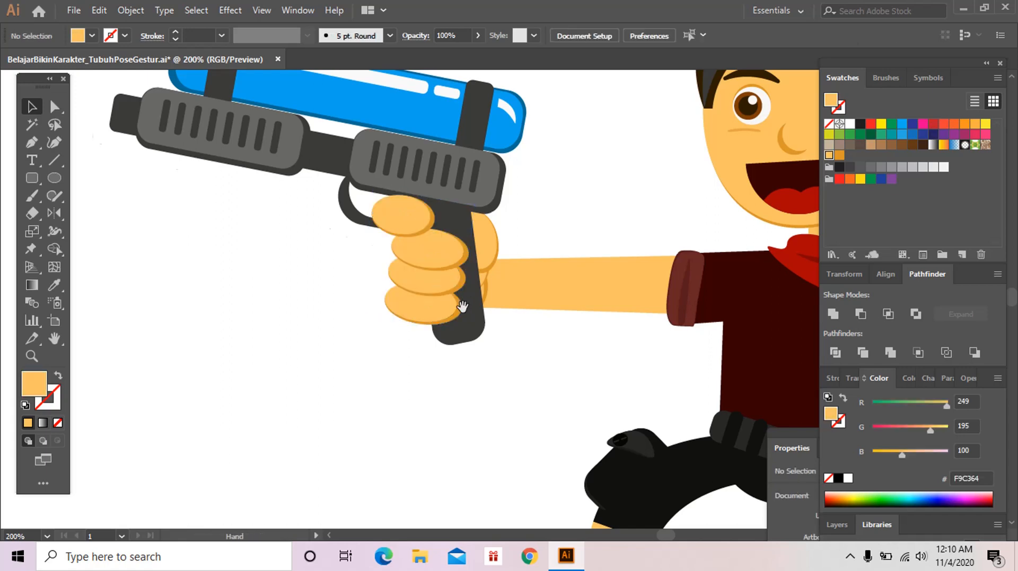
# Step: Bring the outstretched hand's thumb in front of the gun's grip
pyautogui.moveTo(480, 271); pyautogui.dragTo(428, 301)
pyautogui.click(435, 275)
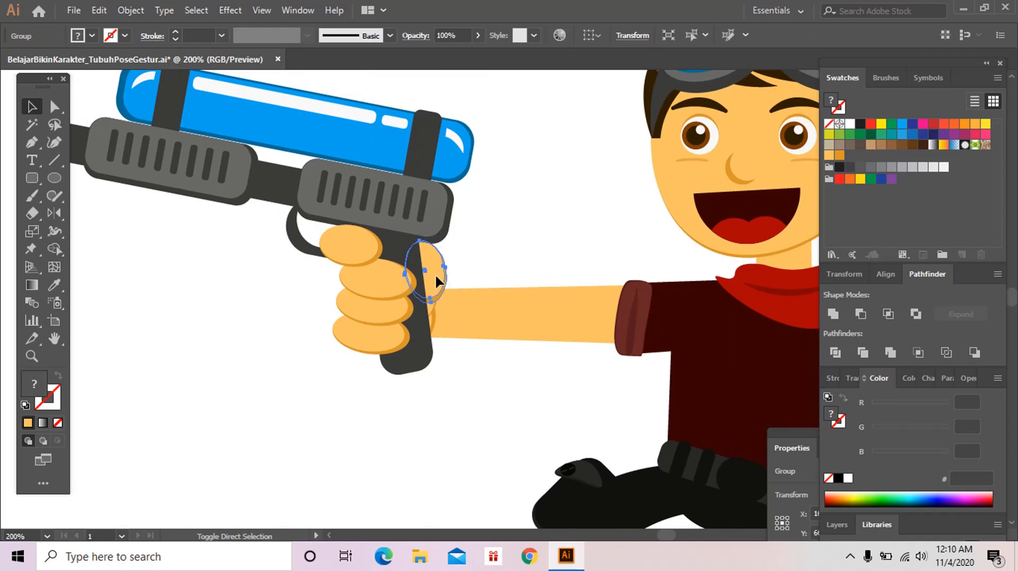
pyautogui.hotkey('ctrl', 'shift', 'a')
# Step: Duplicate the gun together with the hand holding it, without the arm, above the boy's bent arm and group the copy
pyautogui.press('z')
pyautogui.keyDown('alt'); pyautogui.click(451, 279); pyautogui.keyUp('alt')
pyautogui.keyDown('alt'); pyautogui.click(487, 278); pyautogui.keyUp('alt')
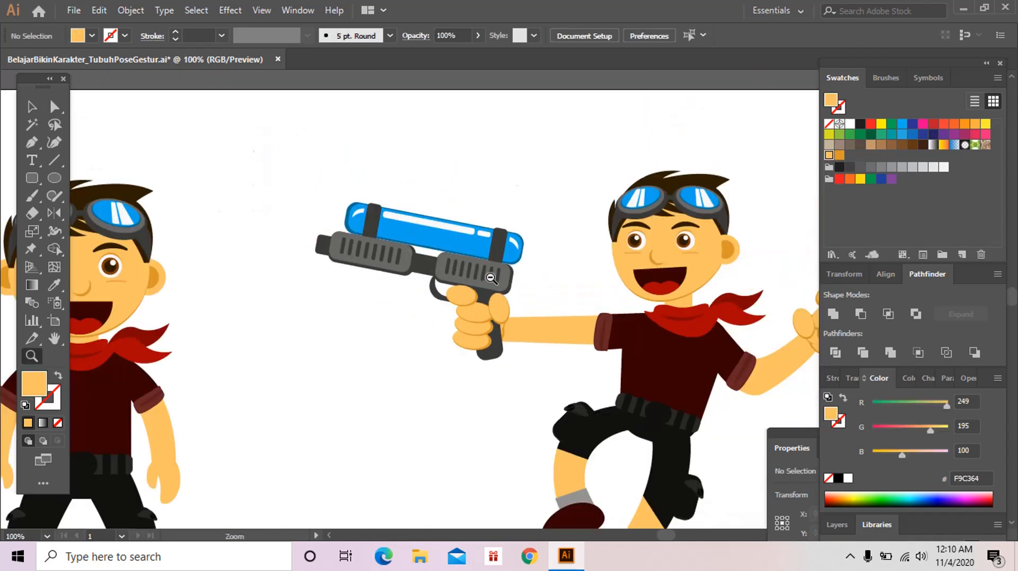
pyautogui.keyDown('alt'); pyautogui.click(489, 277); pyautogui.keyUp('alt')
pyautogui.moveTo(506, 286); pyautogui.dragTo(484, 283)
pyautogui.press('v')
pyautogui.moveTo(373, 226); pyautogui.dragTo(422, 279)
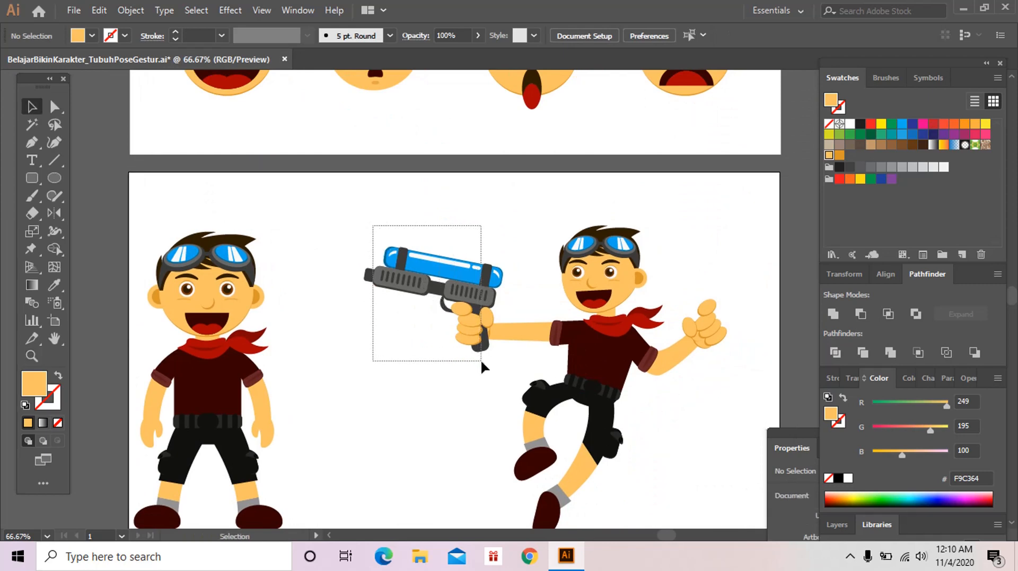
pyautogui.moveTo(480, 360); pyautogui.dragTo(667, 253)
pyautogui.keyDown('shift'); pyautogui.click(505, 331); pyautogui.keyUp('shift')
pyautogui.hotkey('ctrl', 'g')
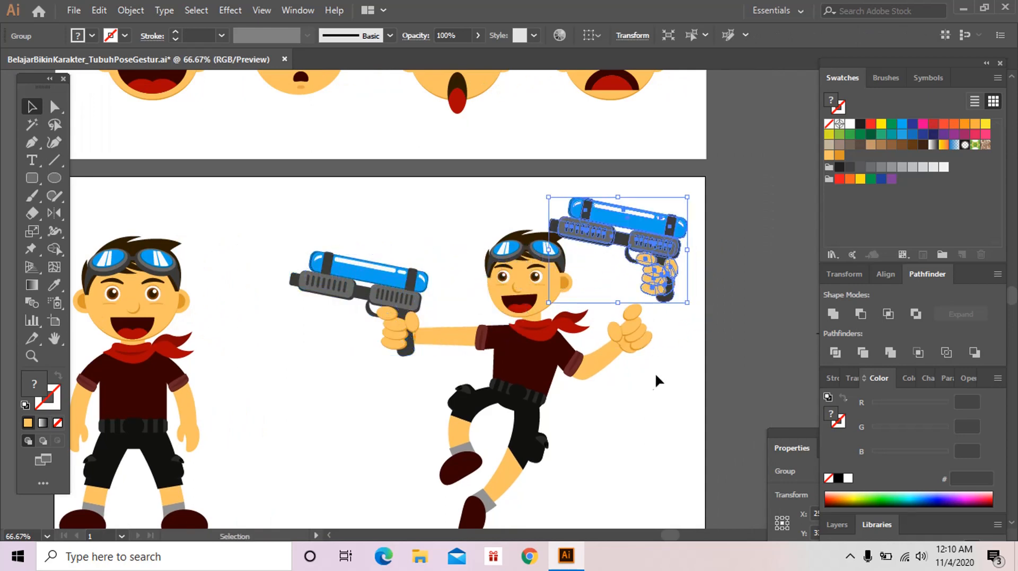
# Step: Delete the old fist from the leaping boy's bent arm
pyautogui.click(628, 375)
pyautogui.click(633, 339)
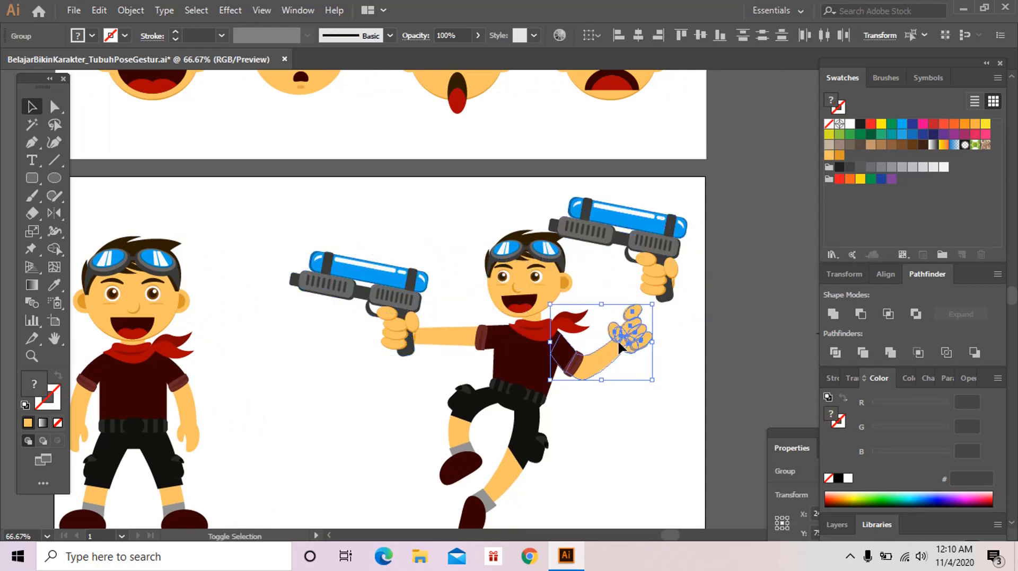
pyautogui.press('a')
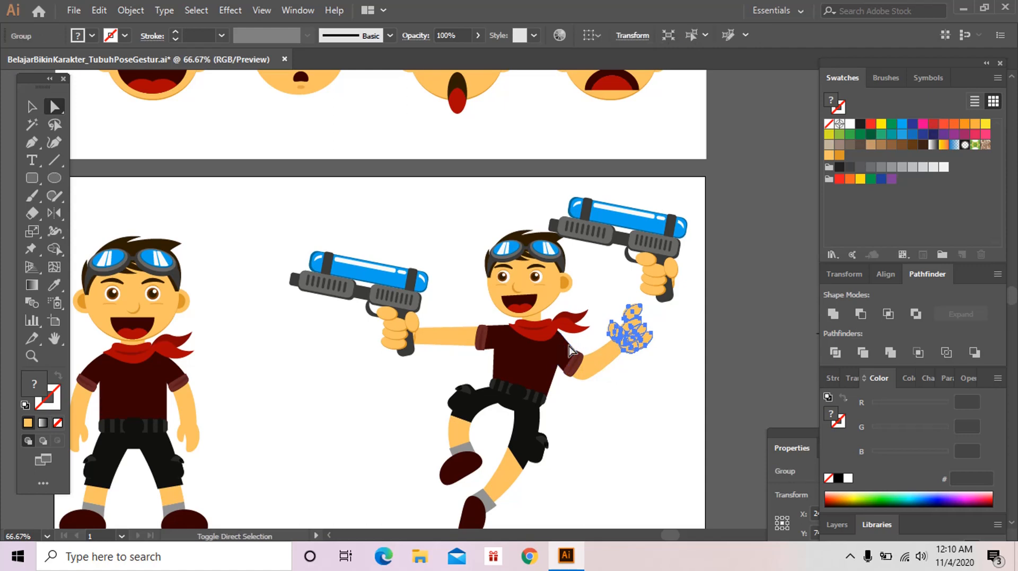
pyautogui.press('Delete')
# Step: Reflect the duplicated gun and hand across the vertical axis
pyautogui.click(675, 253)
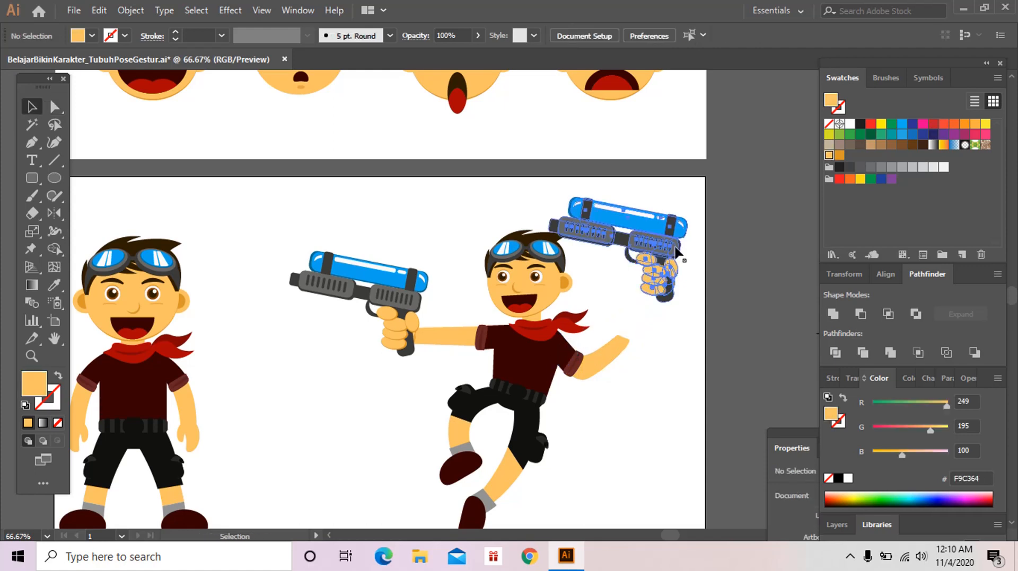
pyautogui.doubleClick(53, 215)
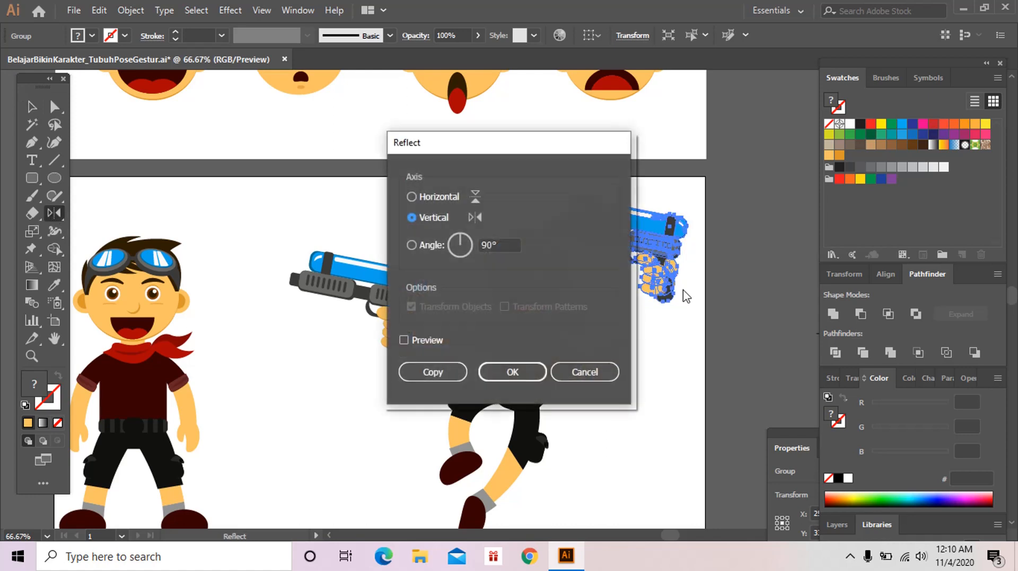
pyautogui.click(524, 372)
# Step: Rotate the mirrored gun and hand so the barrel points diagonally upward, and fit the hand onto the bare wrist
pyautogui.press('v')
pyautogui.moveTo(595, 250); pyautogui.dragTo(651, 332)
pyautogui.moveTo(739, 279); pyautogui.dragTo(694, 282)
pyautogui.moveTo(696, 226); pyautogui.dragTo(710, 245)
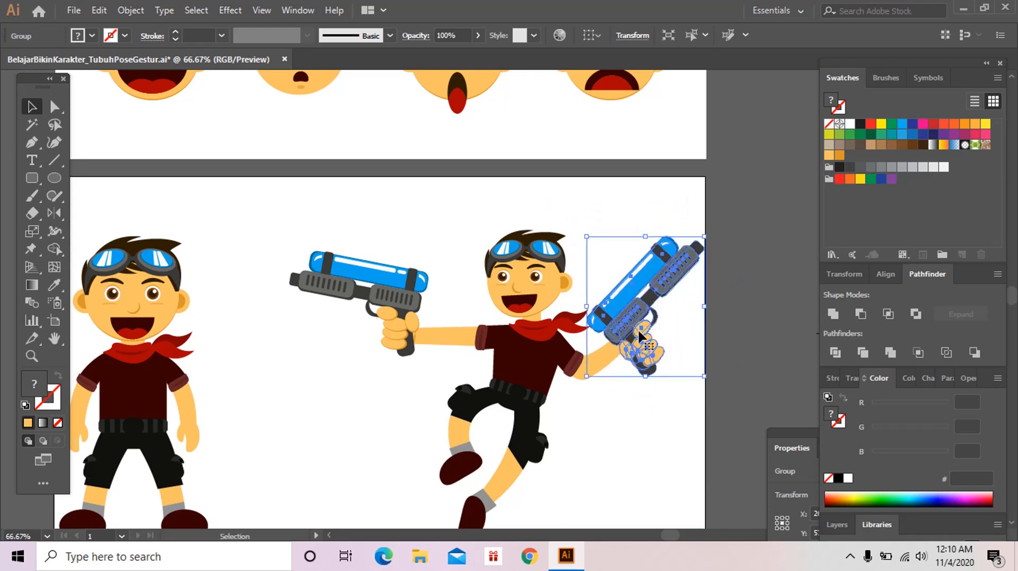
pyautogui.moveTo(637, 329); pyautogui.dragTo(634, 317)
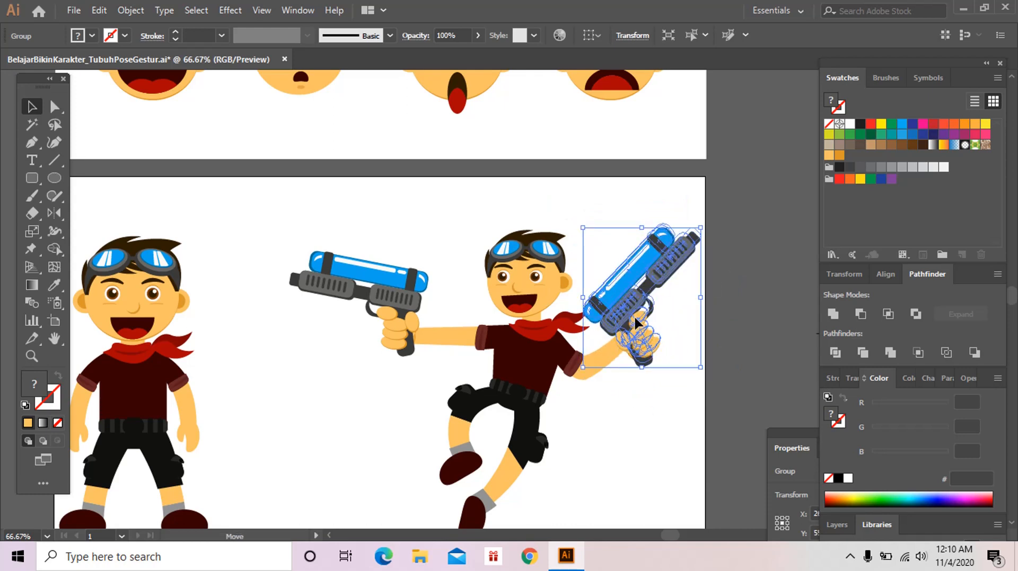
pyautogui.hotkey('ctrl', 'shift', 'a')
# Step: Scale the second gun and hand down slightly and realign the hand with the bent arm's wrist
pyautogui.keyDown('ctrl'); pyautogui.click(640, 350); pyautogui.keyUp('ctrl')
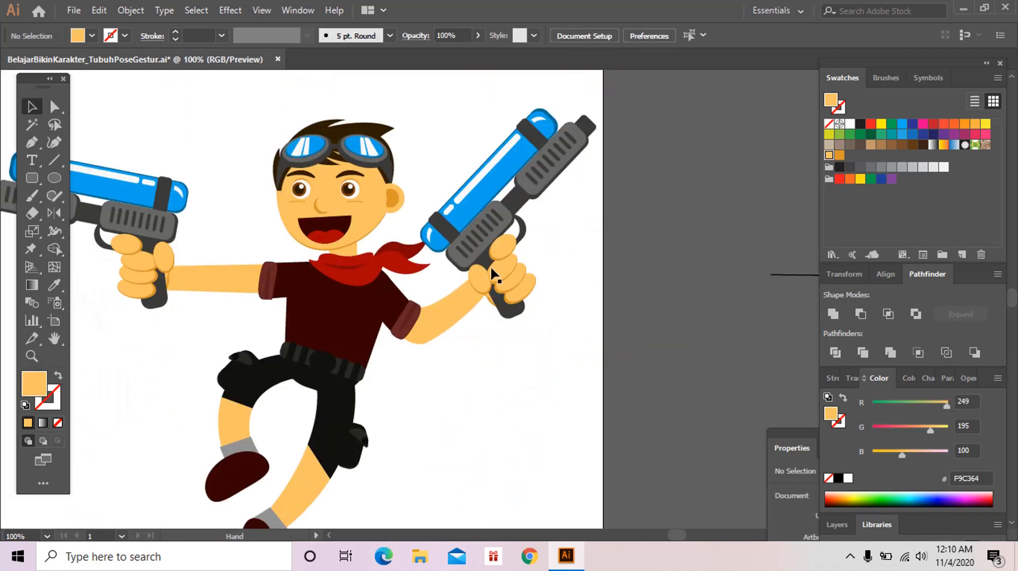
pyautogui.moveTo(490, 266); pyautogui.dragTo(517, 316)
pyautogui.click(526, 314)
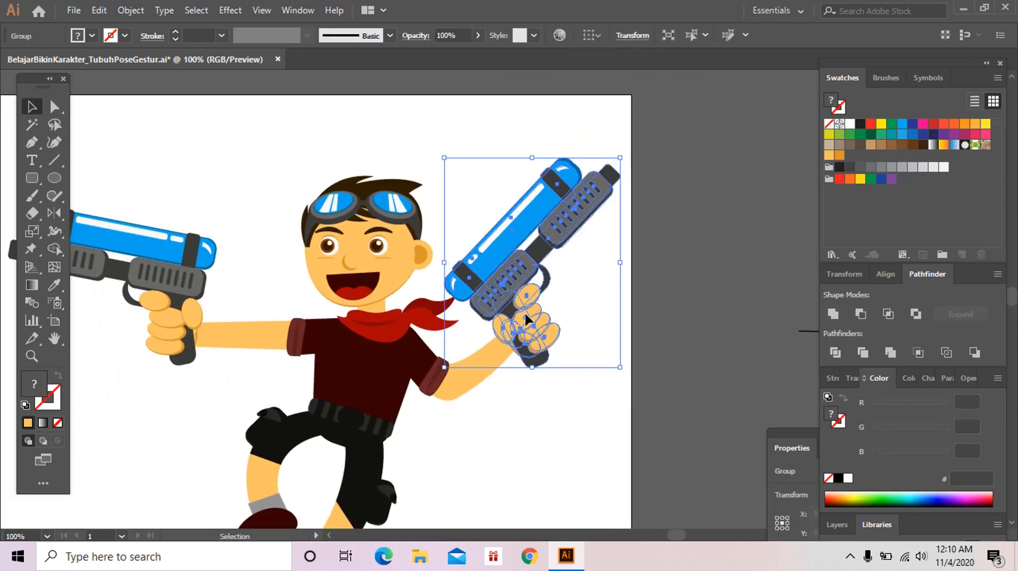
pyautogui.moveTo(619, 158); pyautogui.dragTo(604, 187)
pyautogui.moveTo(511, 272); pyautogui.dragTo(518, 262)
pyautogui.press('a')
pyautogui.click(455, 341)
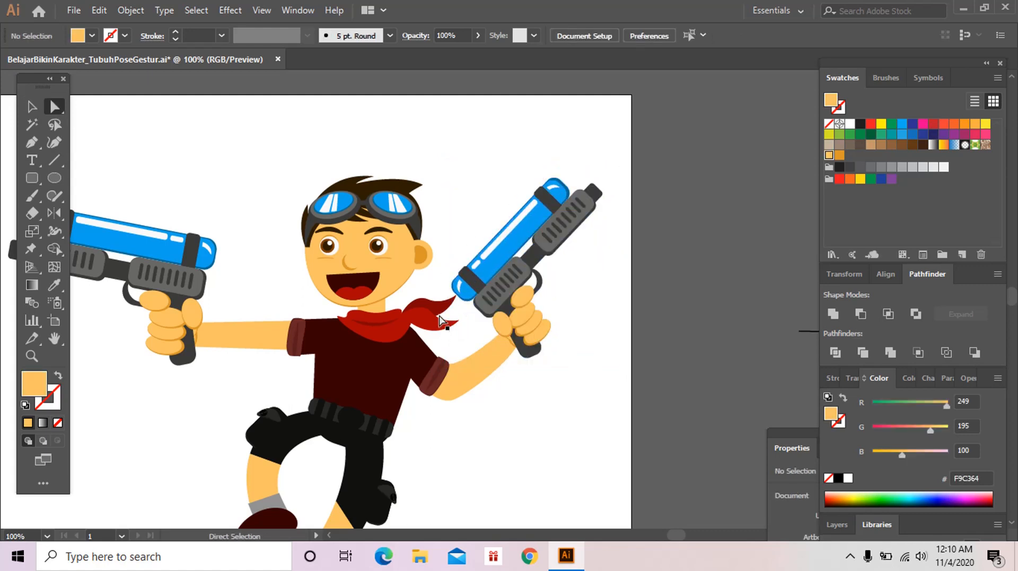